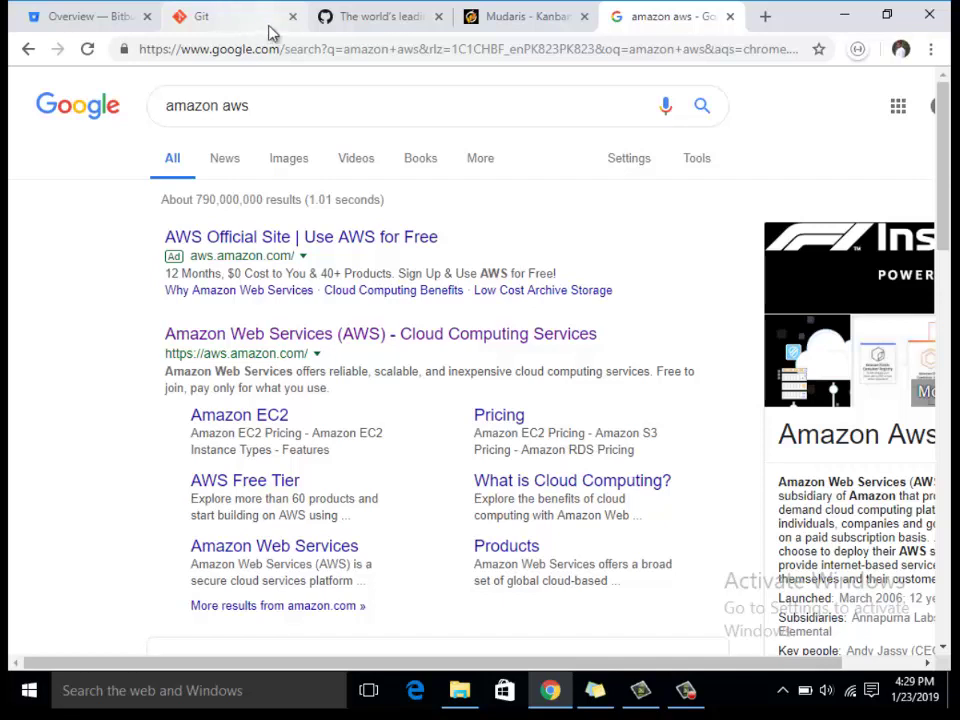
- Look at the Git website's Windows download of release 2.20.1, with a glance at the Bitbucket dashboard
{"action": "left_click", "coordinate": [240, 19]}
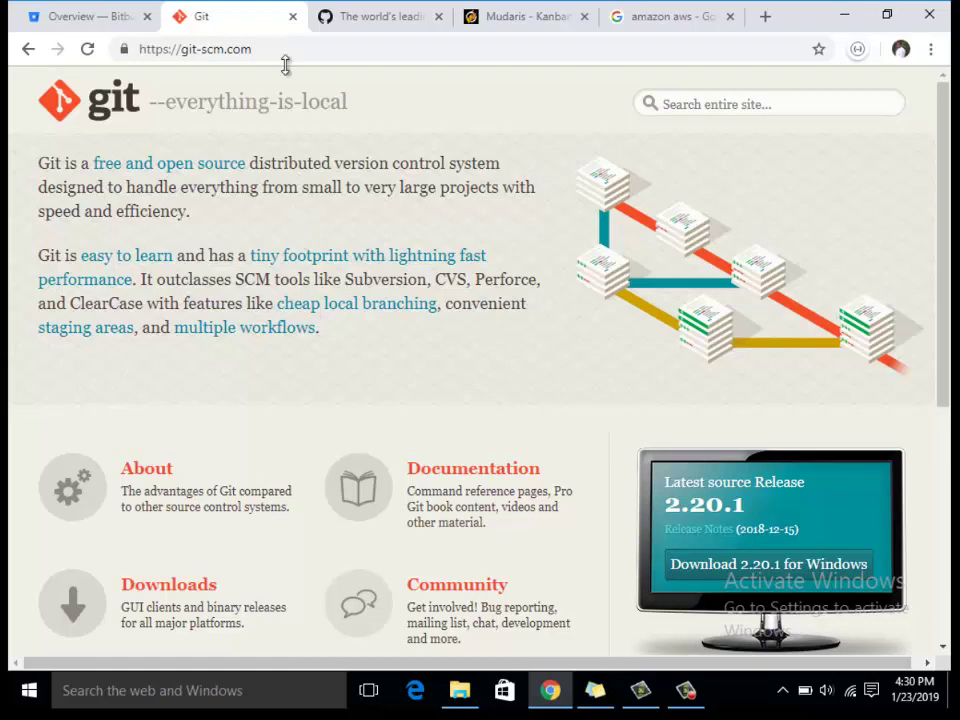
{"action": "left_click", "coordinate": [97, 22]}
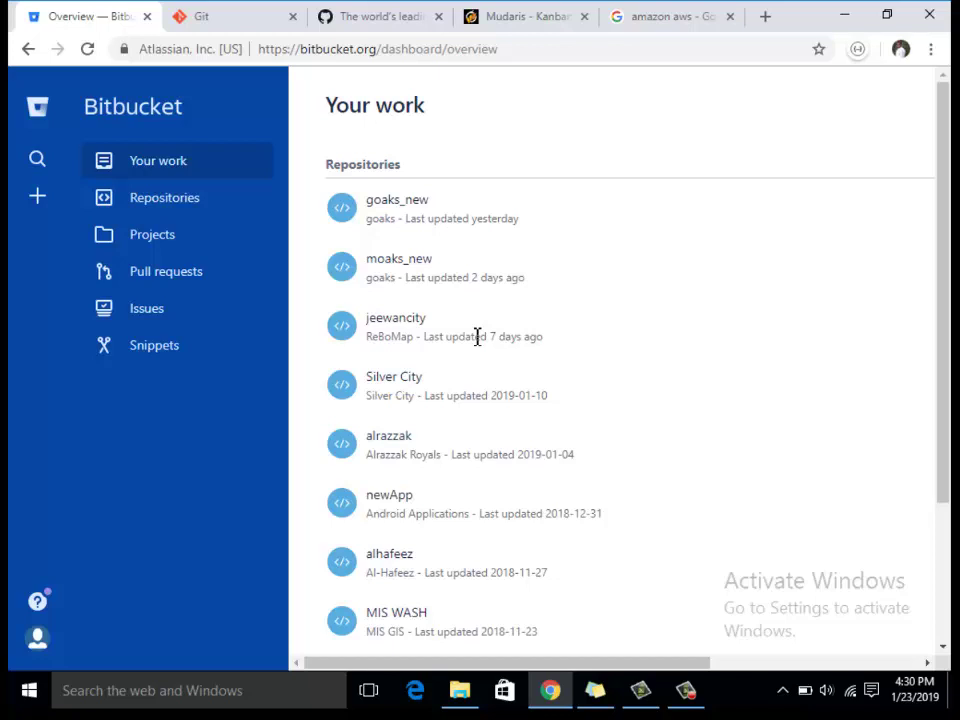
{"action": "left_click", "coordinate": [215, 14]}
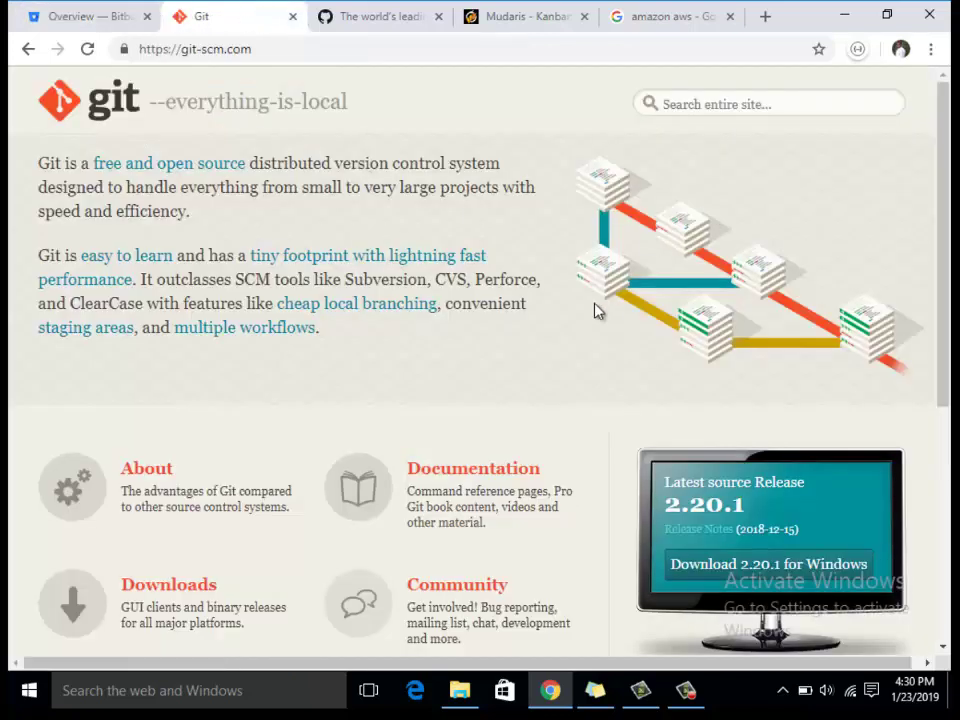
{"action": "scroll", "coordinate": [445, 361], "scroll_direction": "down", "scroll_amount": 1}
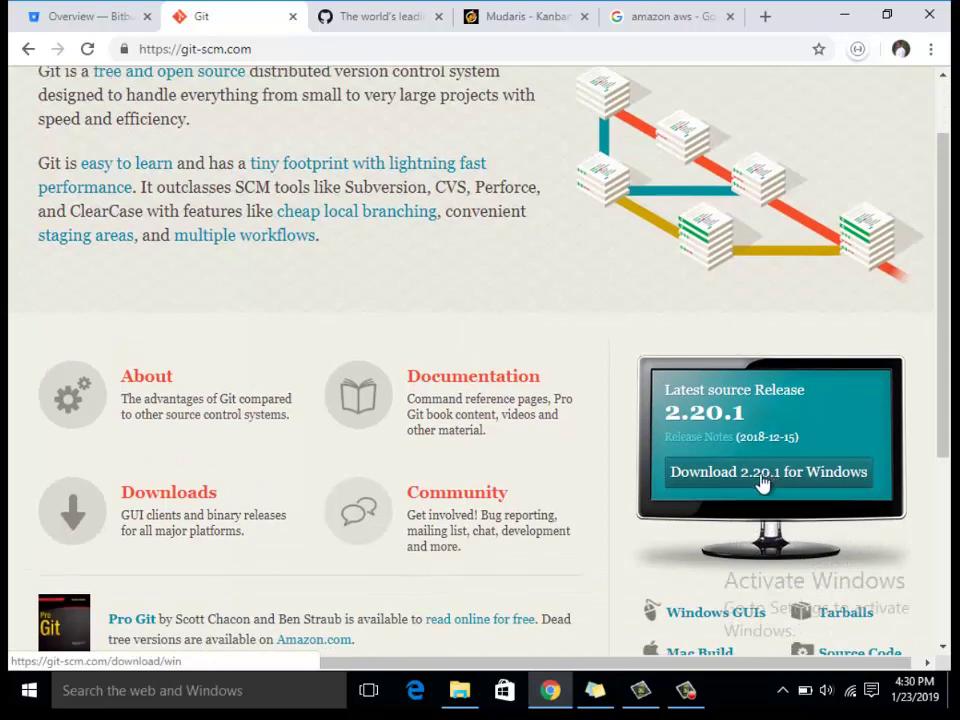
- Switch to File Explorer and check the Documents folder for the Git GUI and Git Bash options
{"action": "left_click", "coordinate": [459, 690]}
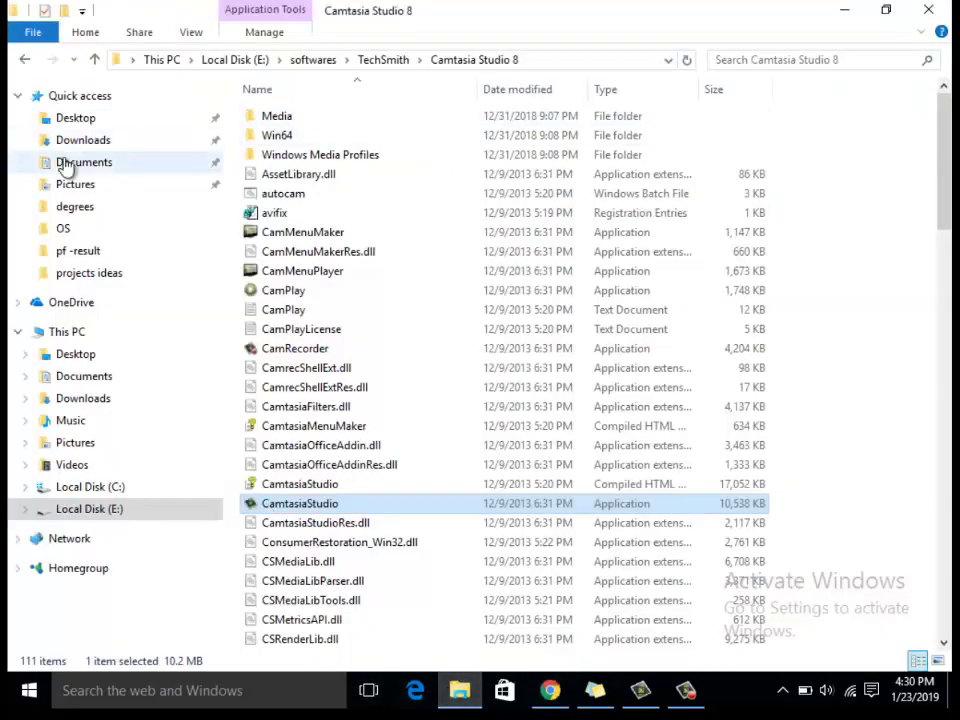
{"action": "left_click", "coordinate": [80, 95]}
{"action": "left_click", "coordinate": [75, 118]}
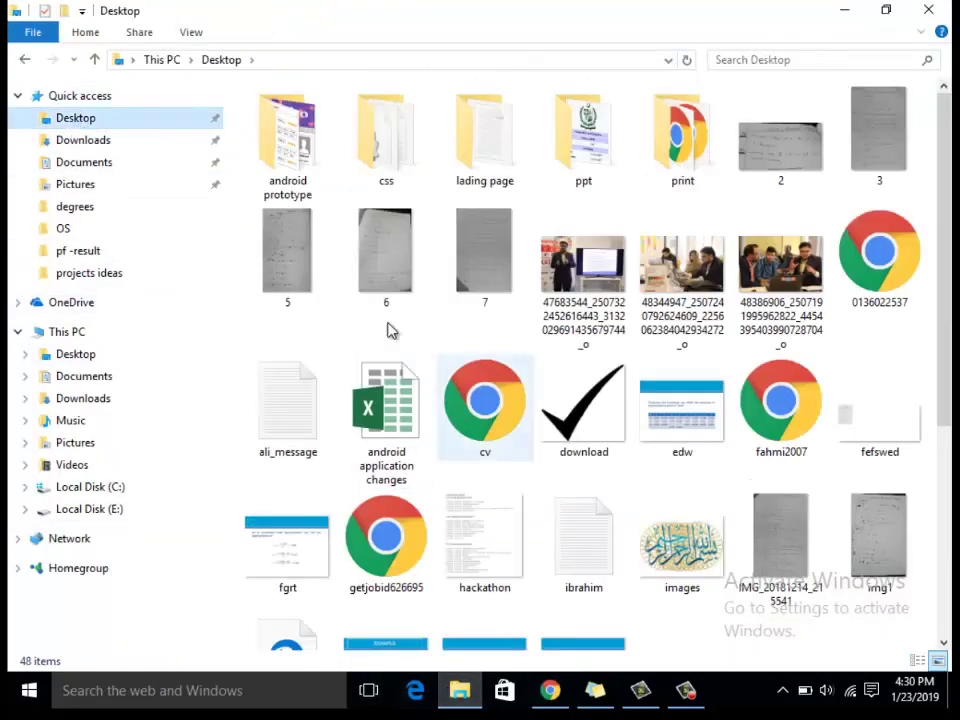
{"action": "left_click", "coordinate": [88, 378]}
{"action": "right_click", "coordinate": [370, 448]}
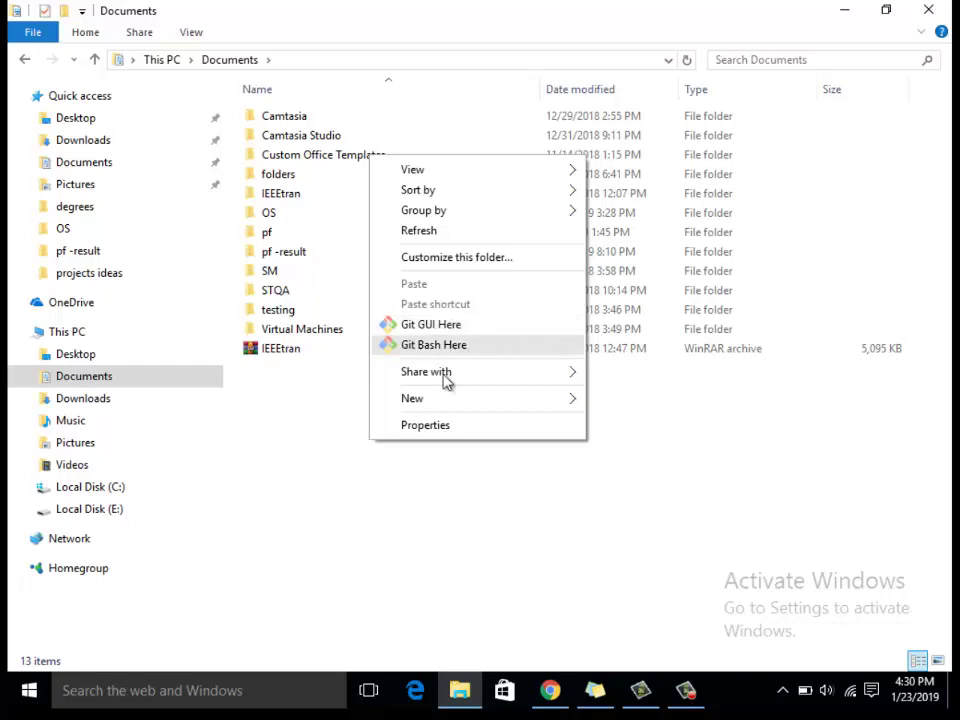
{"action": "left_click", "coordinate": [337, 477]}
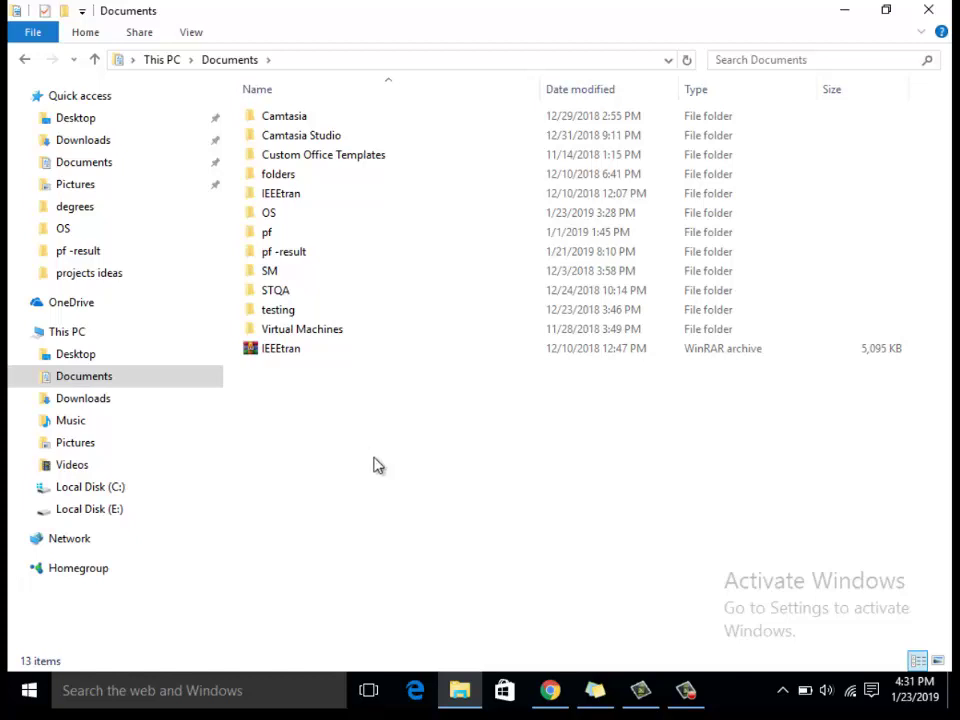
- Switch back to Chrome, show the Bitbucket dashboard and highlight its web address
{"action": "left_click", "coordinate": [549, 695]}
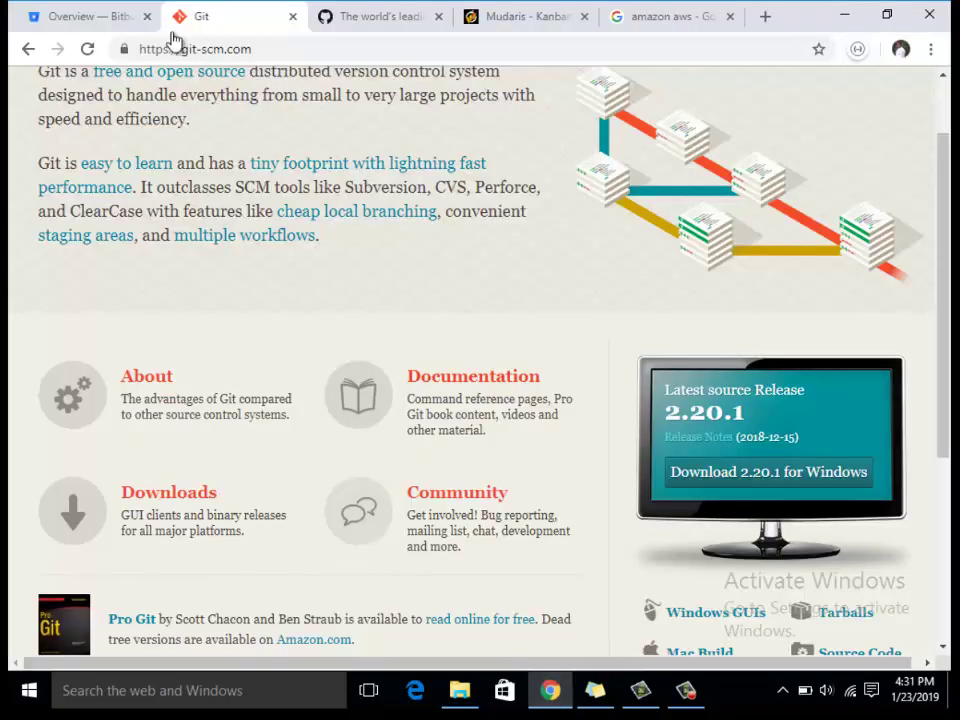
{"action": "left_click", "coordinate": [88, 17]}
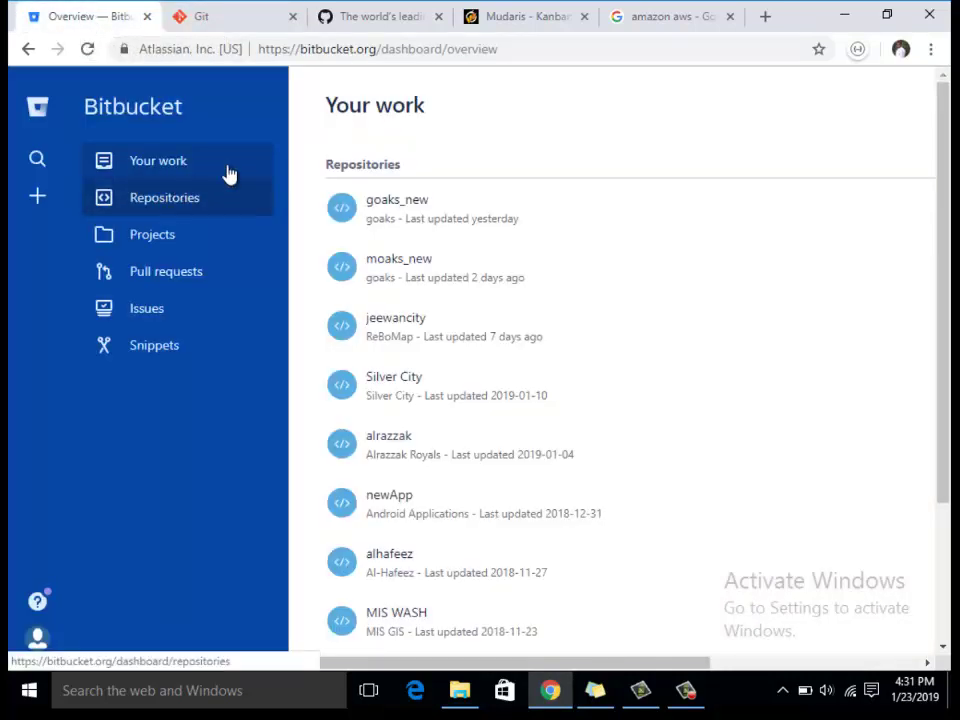
{"action": "left_click_drag", "start_coordinate": [302, 48], "coordinate": [534, 54]}
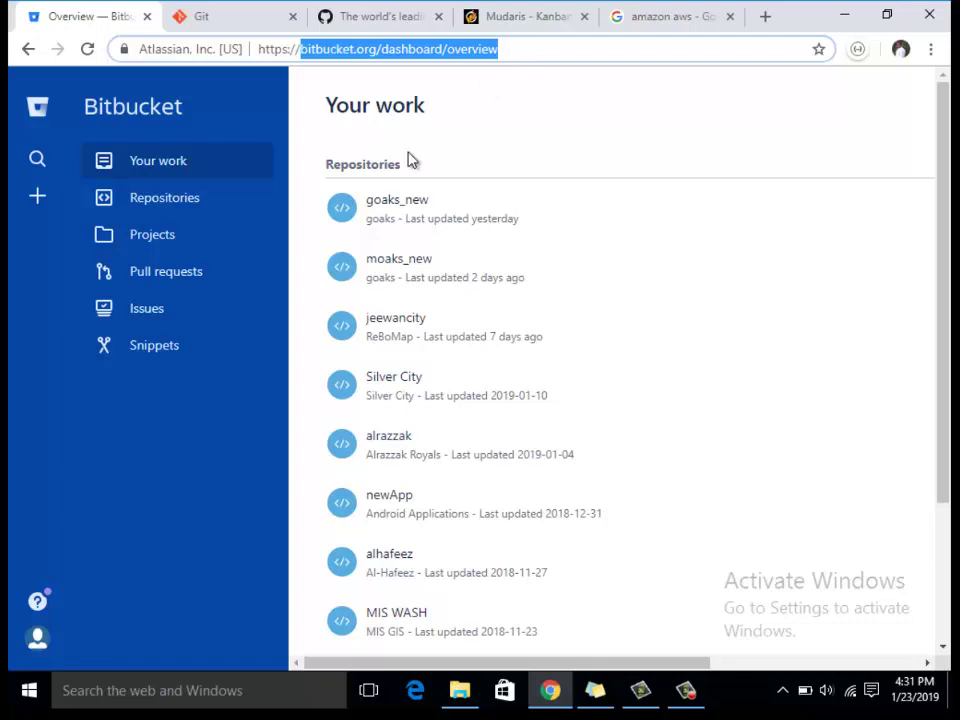
- Start a new Bitbucket repository named mudaris with Git as version control, dismissing the feedback survey
{"action": "left_click", "coordinate": [166, 210]}
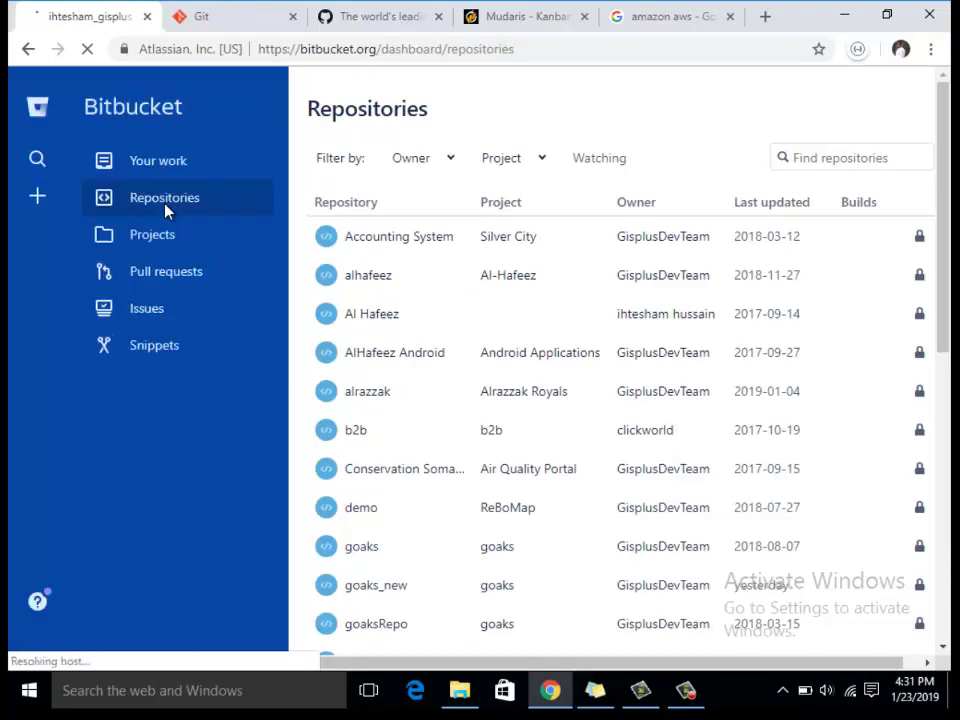
{"action": "left_click", "coordinate": [37, 197]}
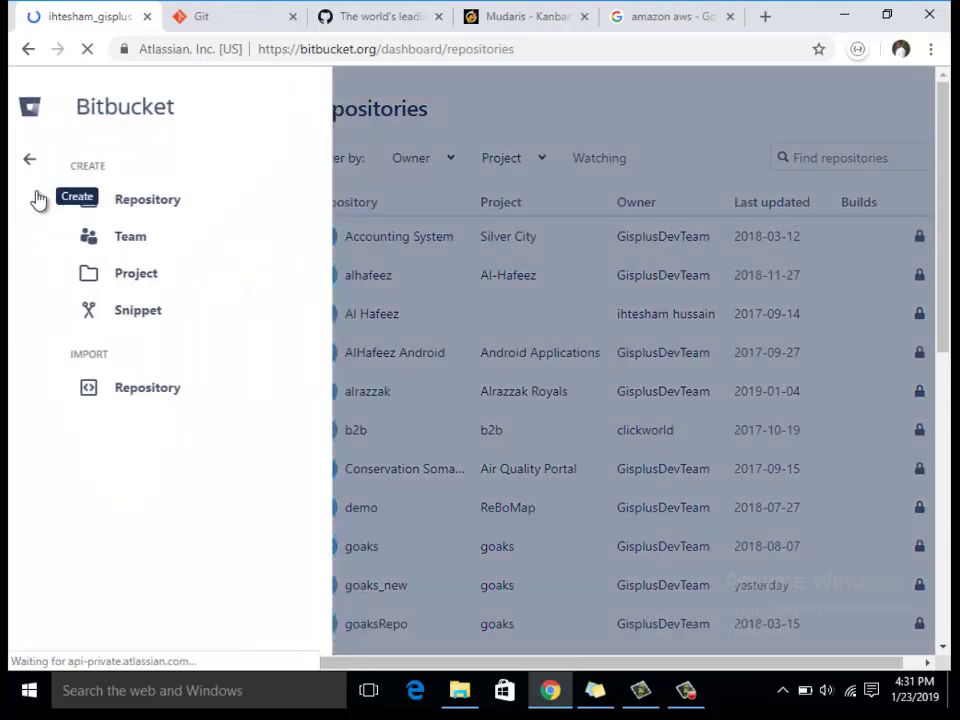
{"action": "left_click", "coordinate": [178, 203]}
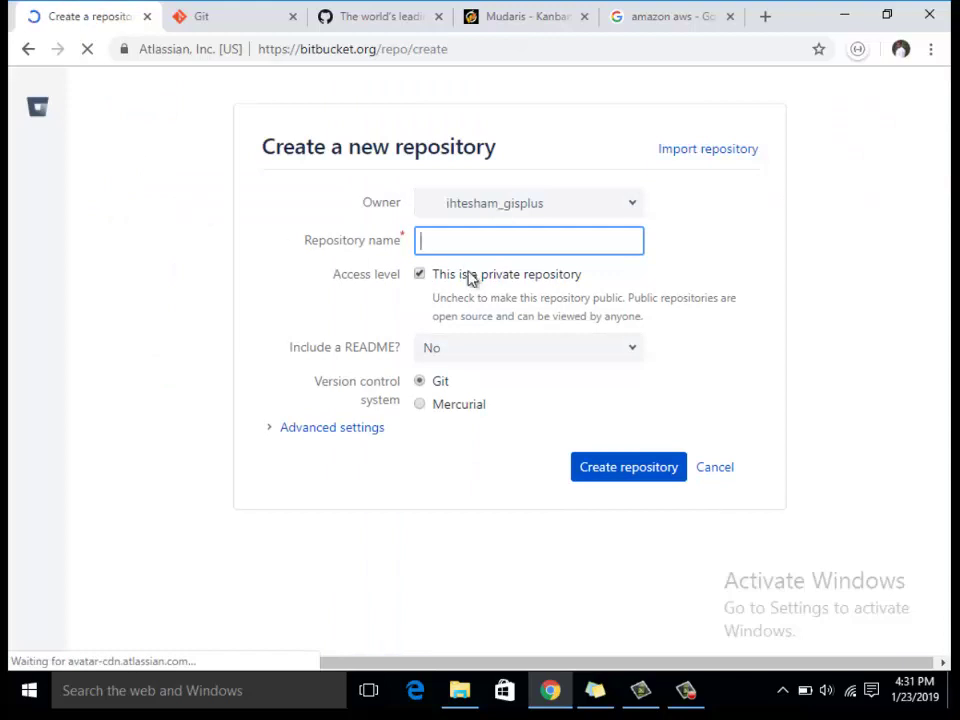
{"action": "left_click", "coordinate": [499, 243]}
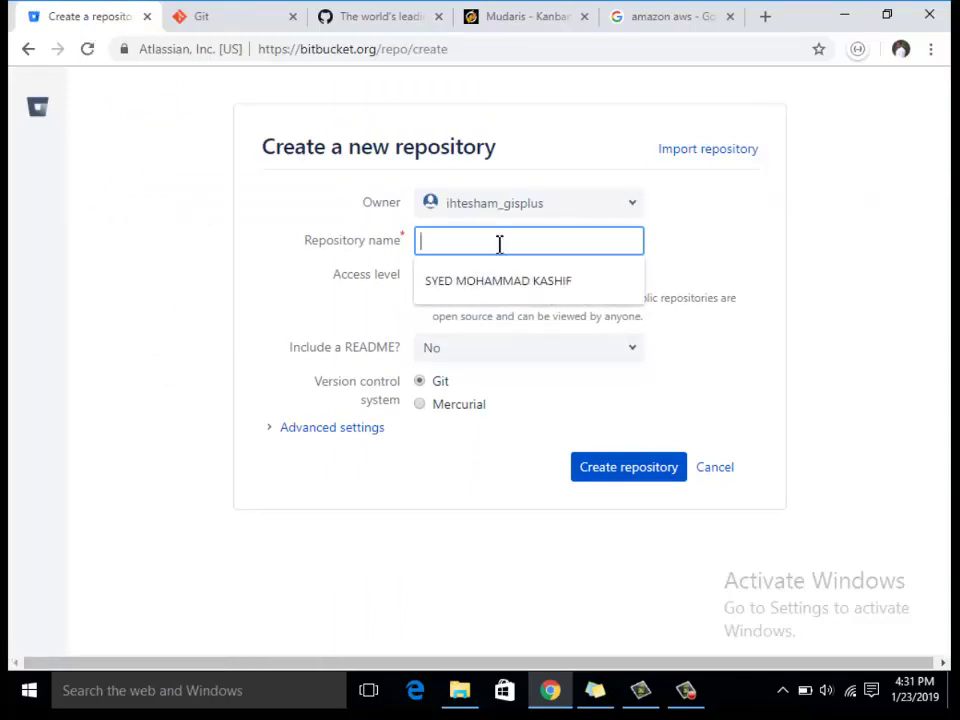
{"action": "type", "text": "mudaris"}
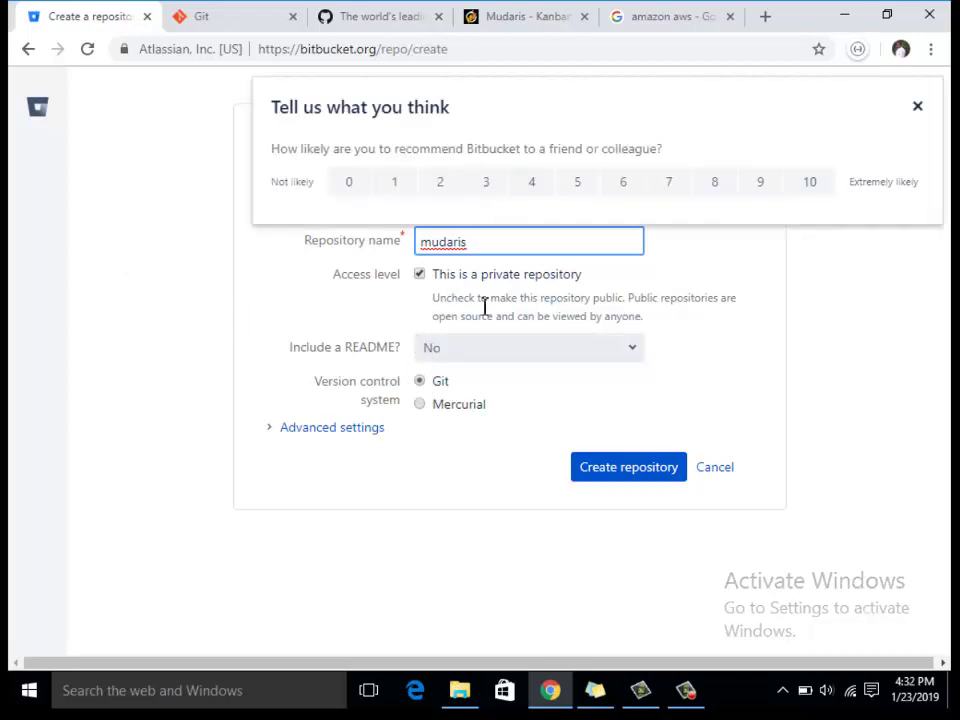
{"action": "left_click", "coordinate": [422, 377]}
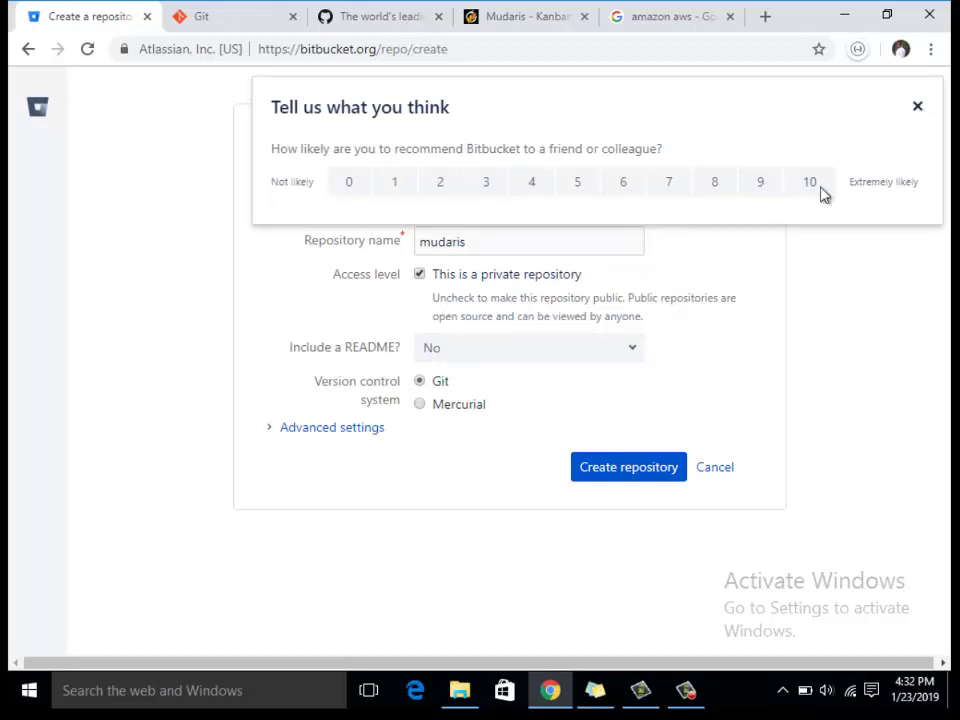
{"action": "left_click", "coordinate": [917, 105]}
- Set the repository's owner to clickworld and its project to b2b, and create the repository
{"action": "left_click", "coordinate": [555, 205]}
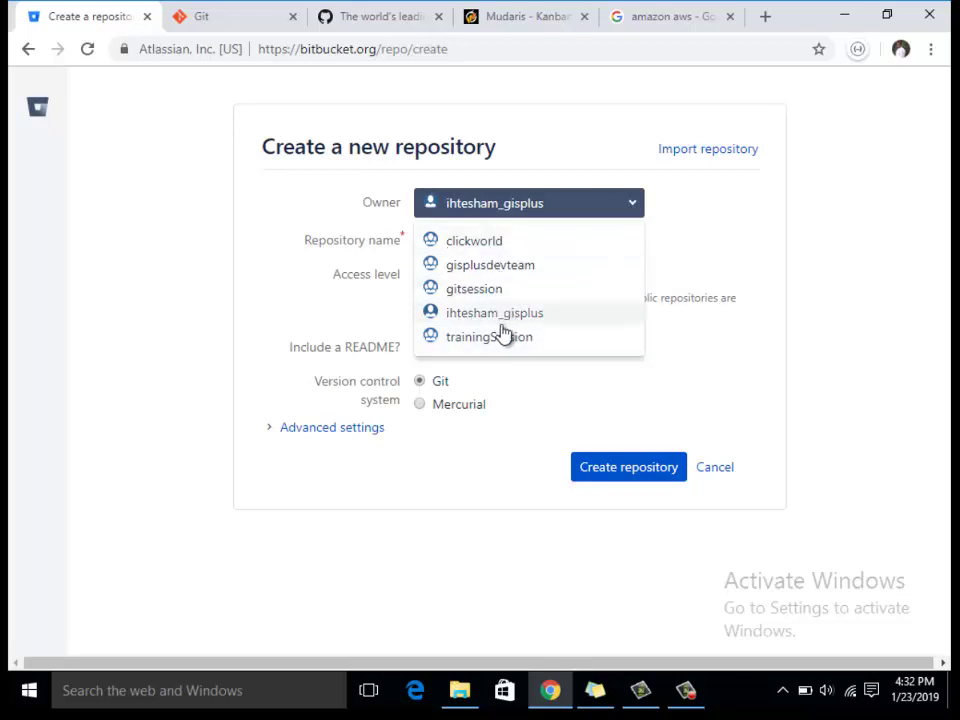
{"action": "left_click", "coordinate": [526, 241]}
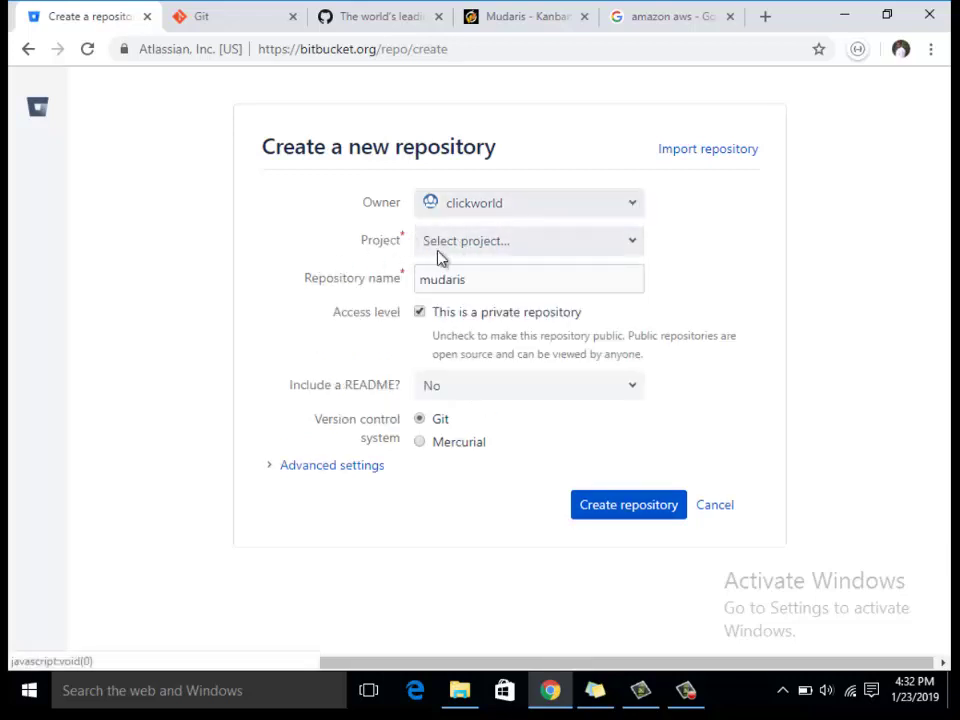
{"action": "left_click", "coordinate": [445, 243]}
{"action": "left_click", "coordinate": [425, 313]}
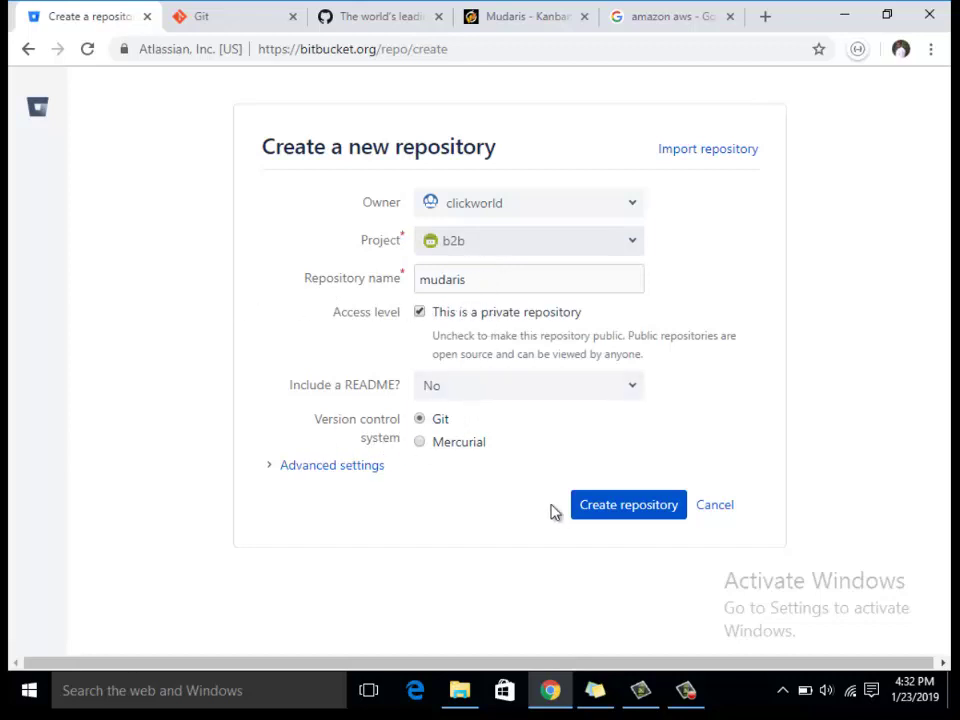
{"action": "left_click", "coordinate": [600, 514]}
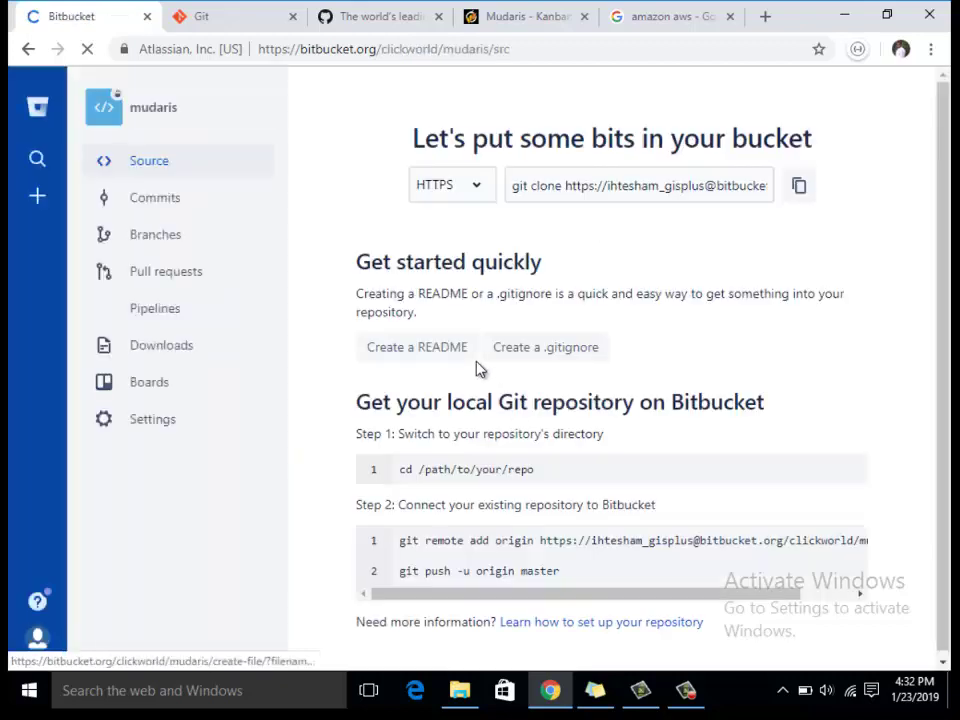
- Review the mudaris repository's setup instructions and its user and group access settings, and return to the source page
{"action": "scroll", "coordinate": [531, 386], "scroll_direction": "down", "scroll_amount": 3}
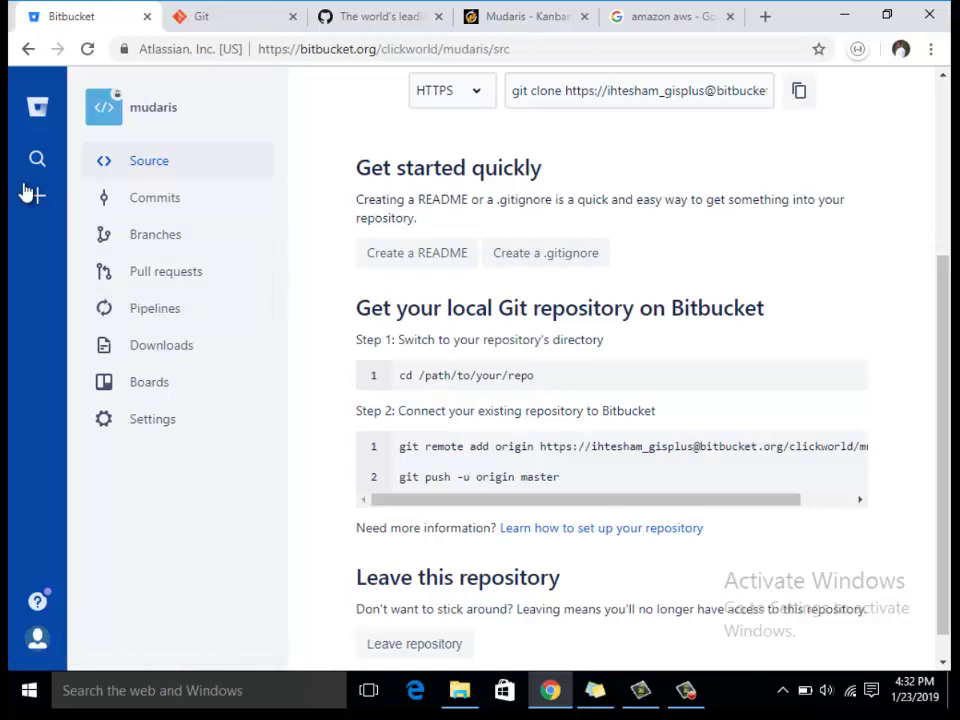
{"action": "left_click", "coordinate": [153, 421]}
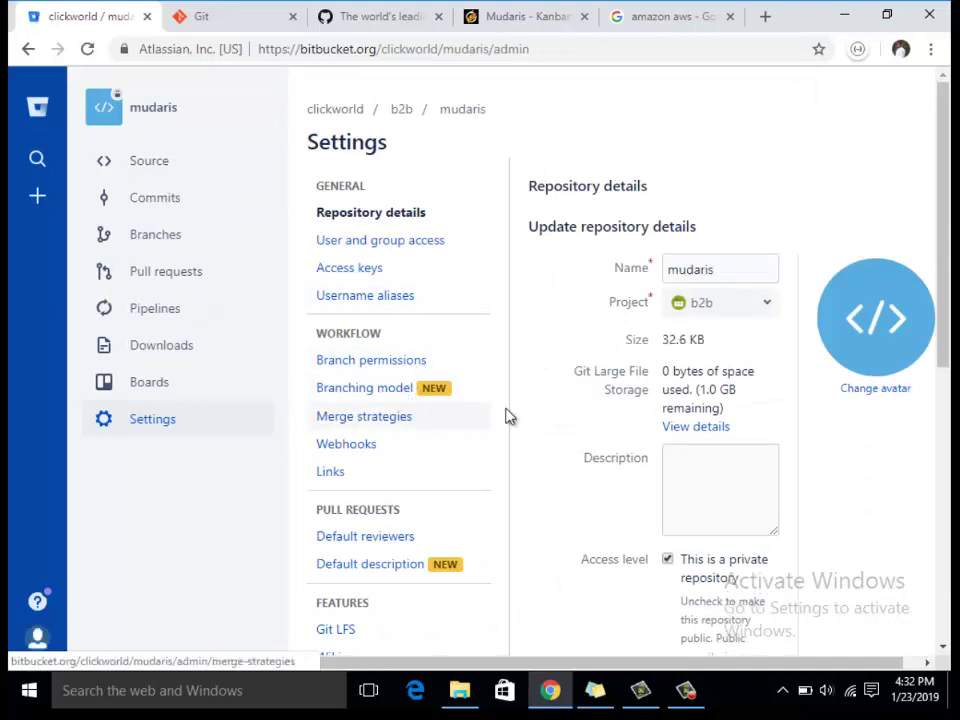
{"action": "left_click", "coordinate": [405, 250]}
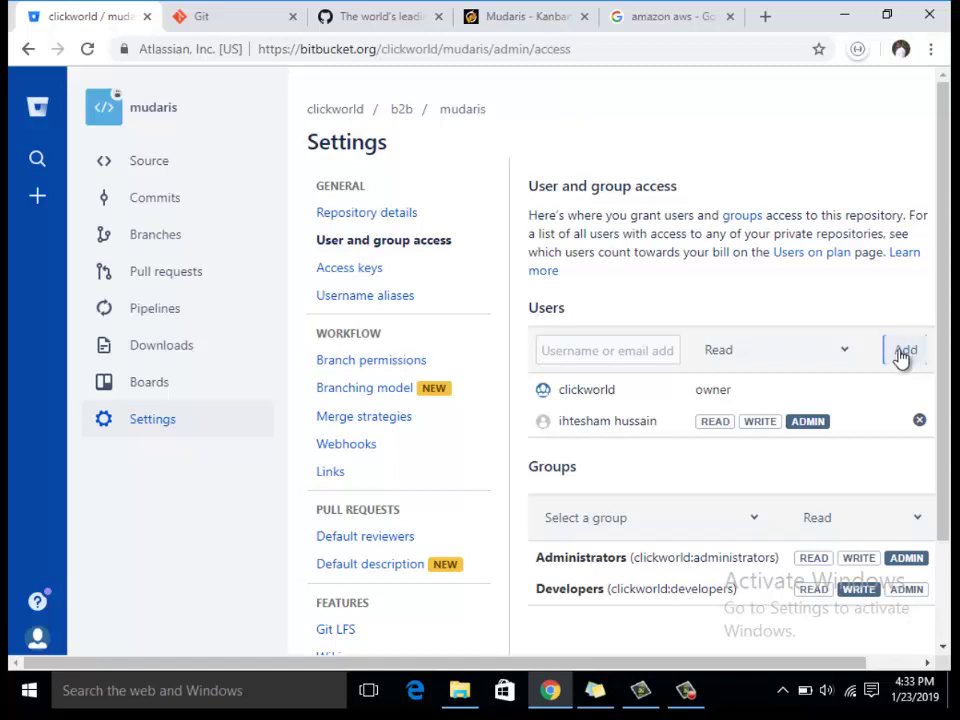
{"action": "left_click", "coordinate": [630, 350]}
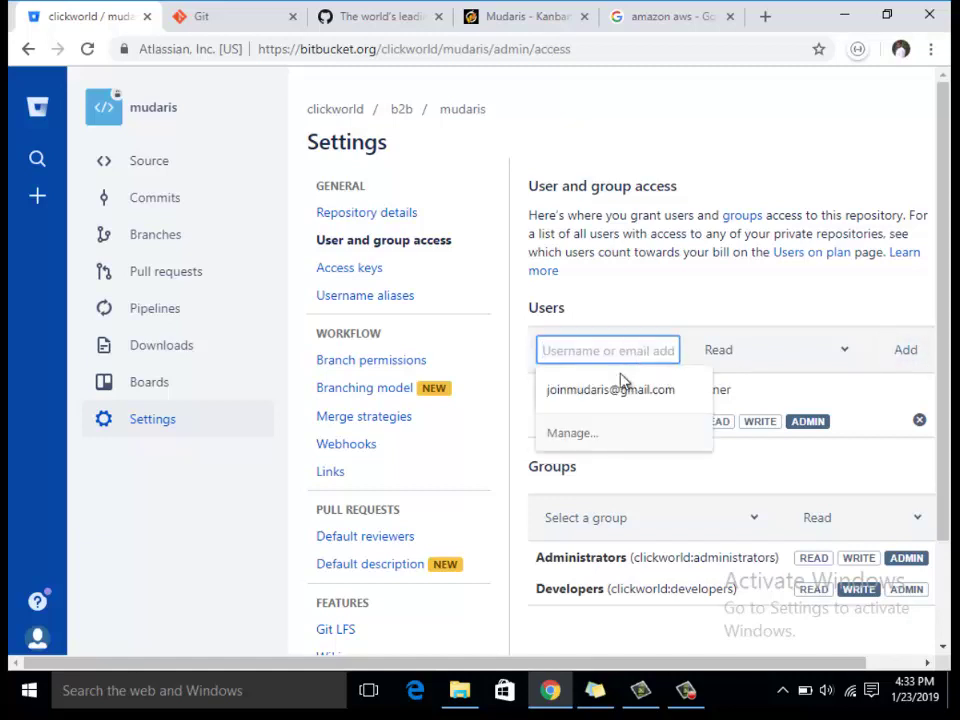
{"action": "left_click", "coordinate": [866, 349]}
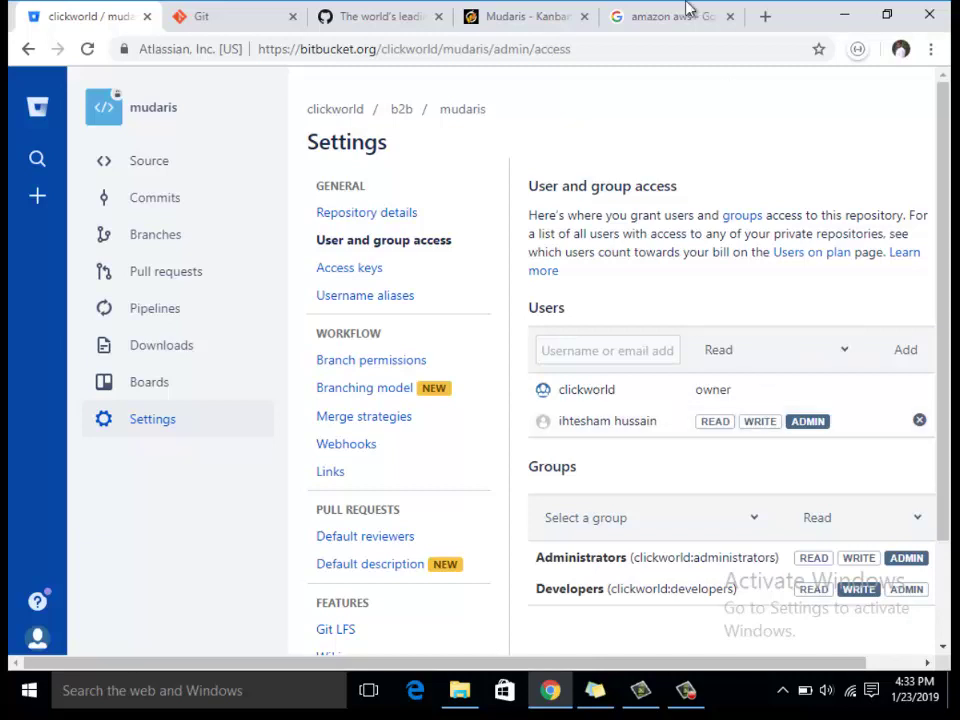
{"action": "left_click", "coordinate": [28, 49]}
{"action": "left_click", "coordinate": [29, 50]}
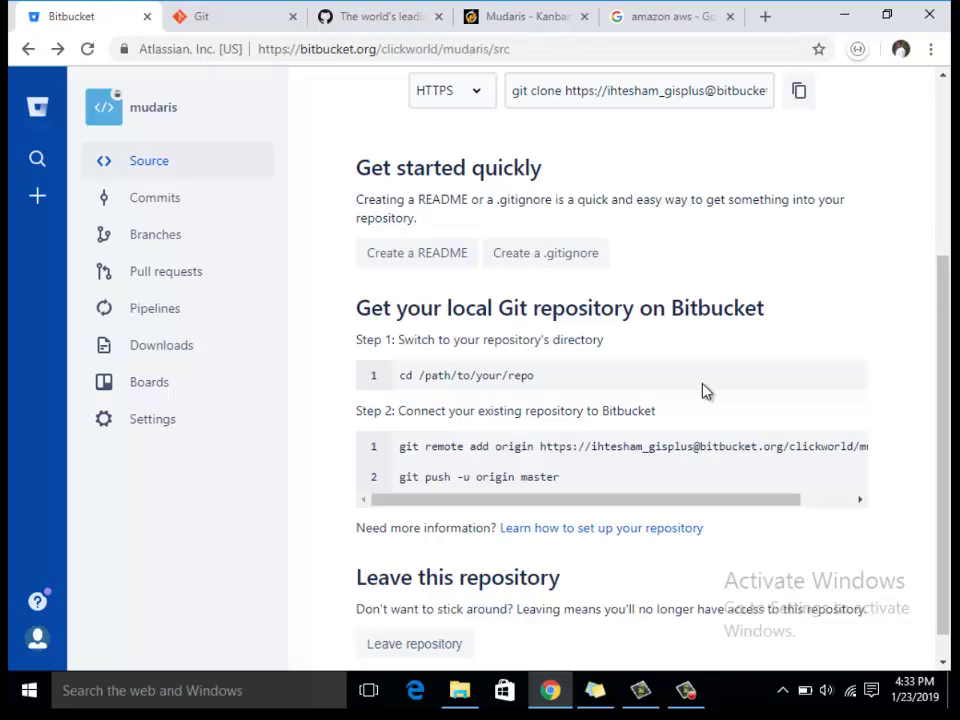
- Browse the GitHub home page as an alternative hosting service and return to the mudaris repository on Bitbucket
{"action": "left_click", "coordinate": [396, 18]}
{"action": "scroll", "coordinate": [377, 275], "scroll_direction": "down", "scroll_amount": 5}
{"action": "scroll", "coordinate": [377, 277], "scroll_direction": "down", "scroll_amount": 5}
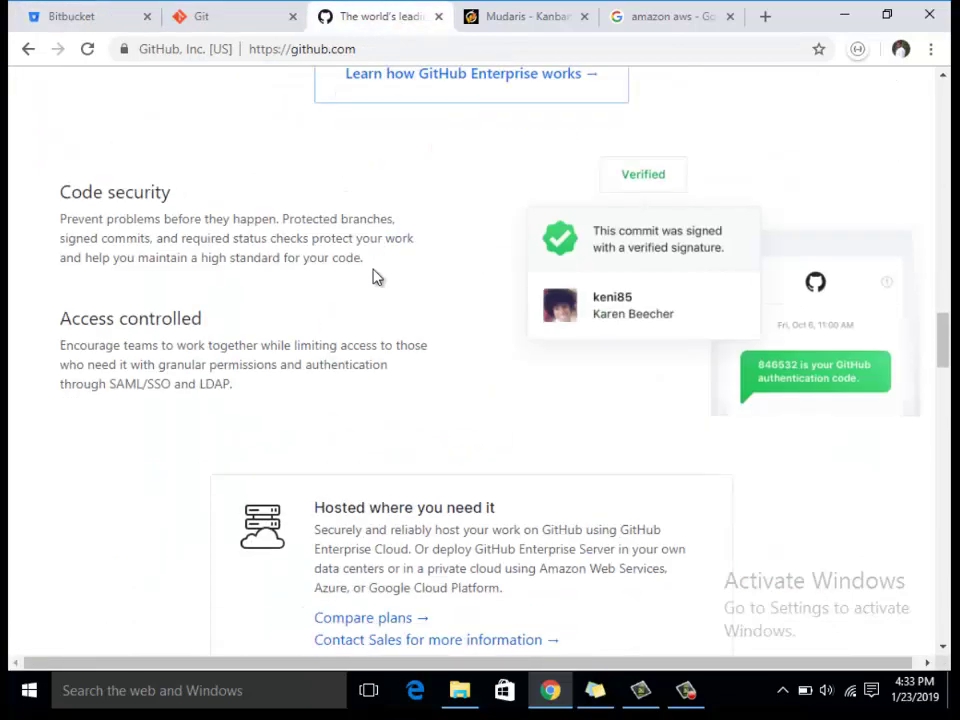
{"action": "scroll", "coordinate": [377, 277], "scroll_direction": "up", "scroll_amount": 10}
{"action": "scroll", "coordinate": [373, 277], "scroll_direction": "up", "scroll_amount": 10}
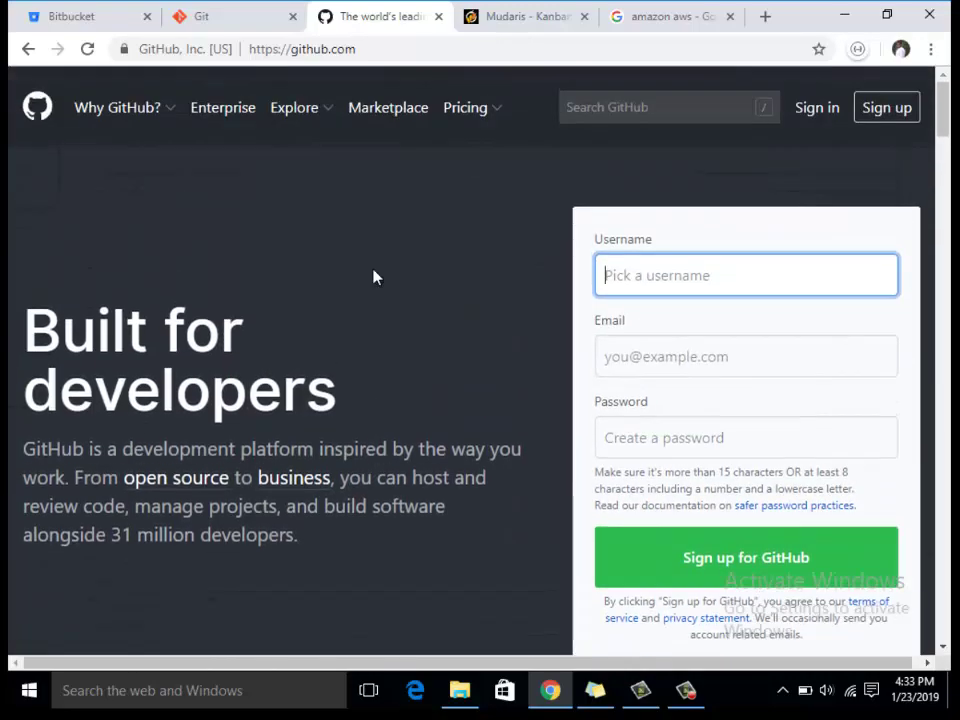
{"action": "scroll", "coordinate": [373, 277], "scroll_direction": "down", "scroll_amount": 1}
{"action": "scroll", "coordinate": [373, 277], "scroll_direction": "down", "scroll_amount": 7}
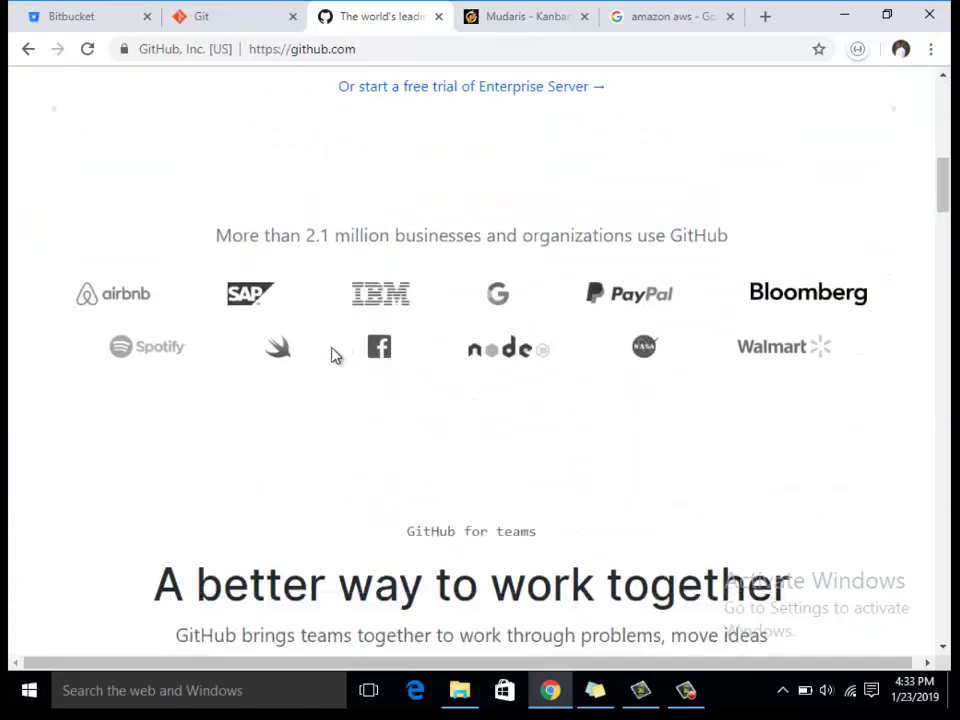
{"action": "scroll", "coordinate": [570, 357], "scroll_direction": "up", "scroll_amount": 7}
{"action": "scroll", "coordinate": [570, 357], "scroll_direction": "up", "scroll_amount": 2}
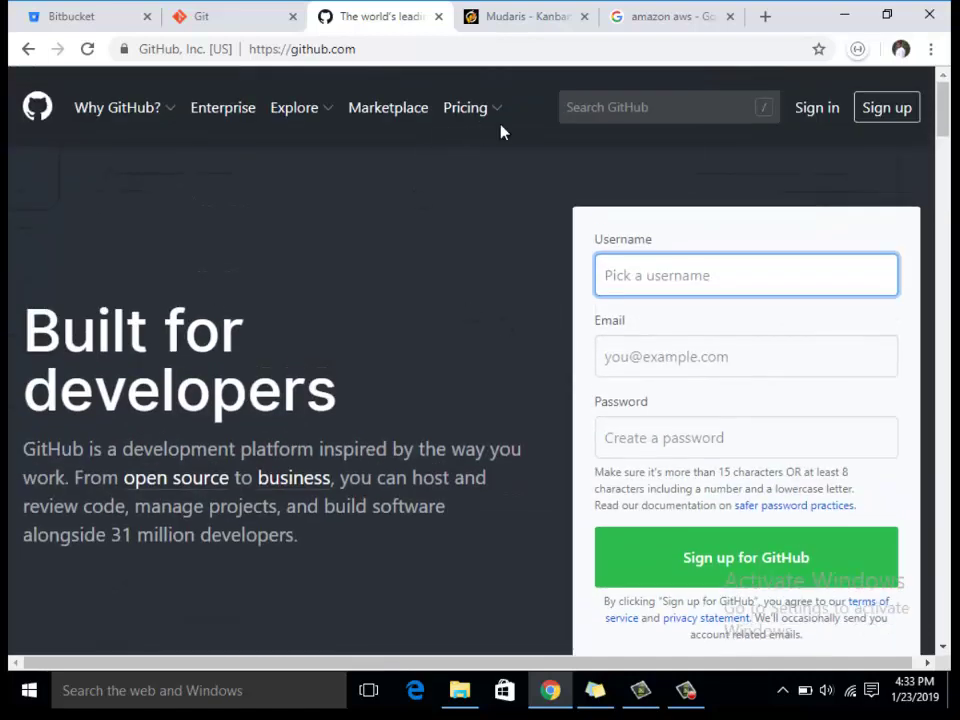
{"action": "key", "text": "ctrl+1"}
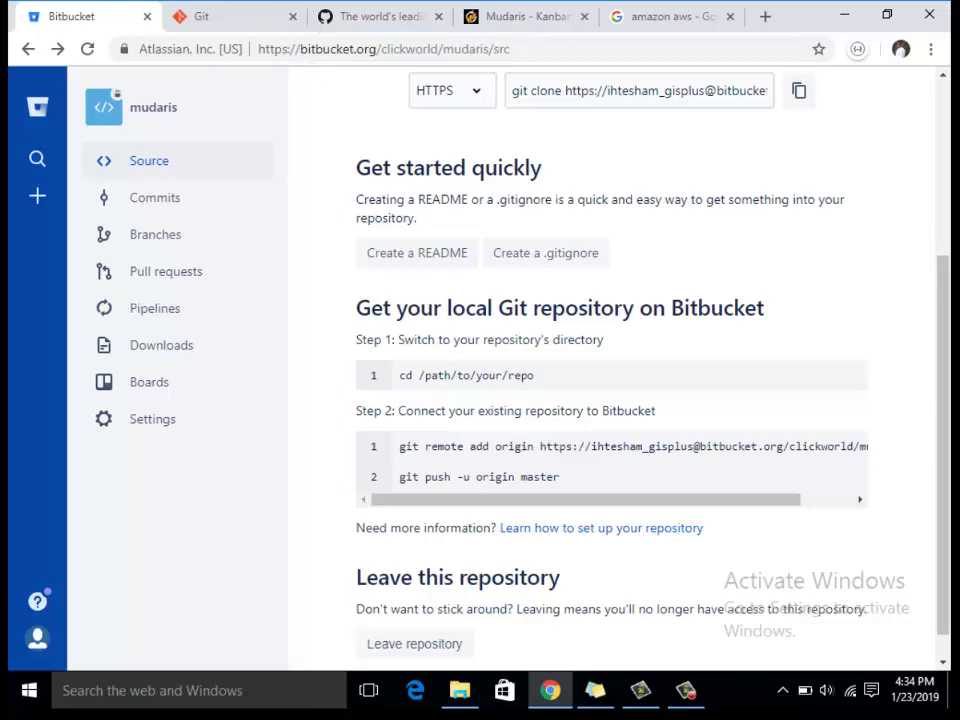
- View the Mudaris board on KanbanFlow, point out its web address and open the list of boards
{"action": "left_click", "coordinate": [539, 21]}
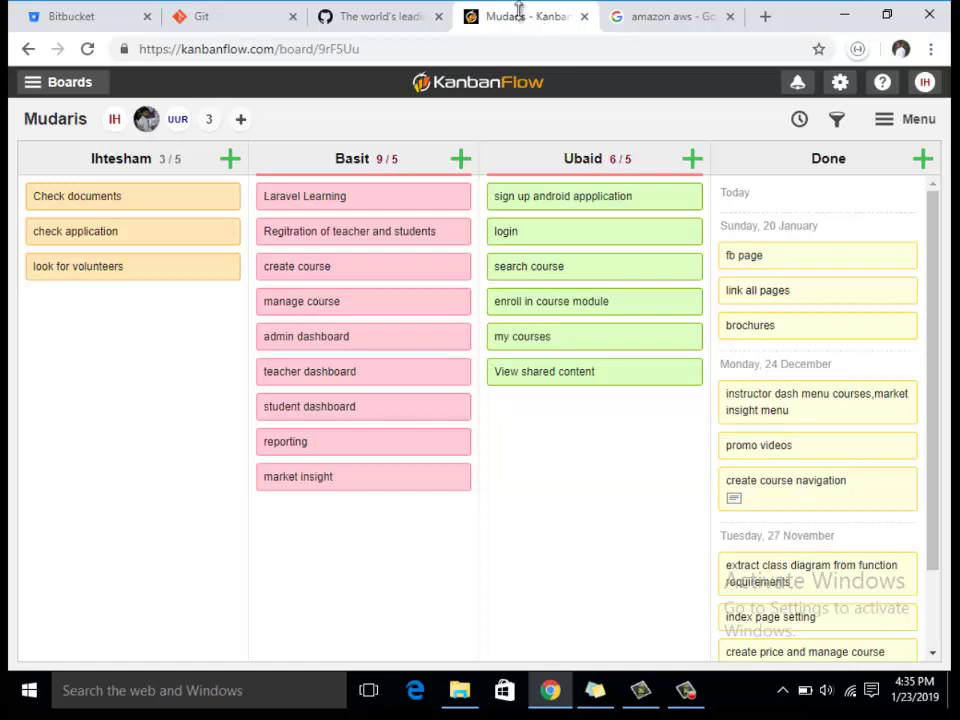
{"action": "left_click_drag", "start_coordinate": [182, 49], "coordinate": [354, 51]}
{"action": "left_click", "coordinate": [355, 50]}
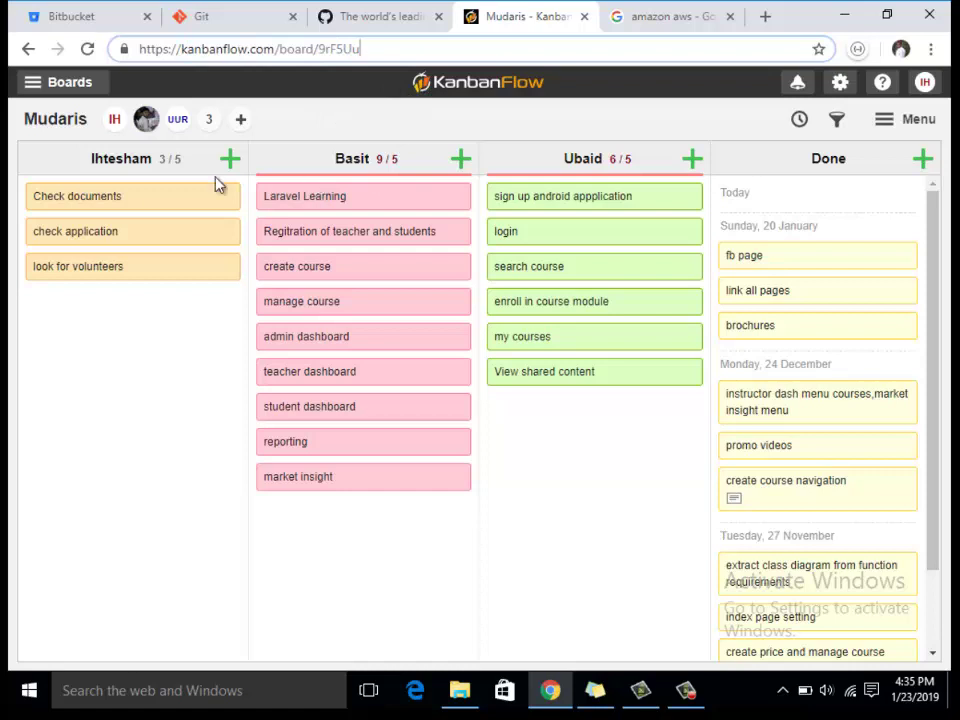
{"action": "left_click", "coordinate": [34, 86]}
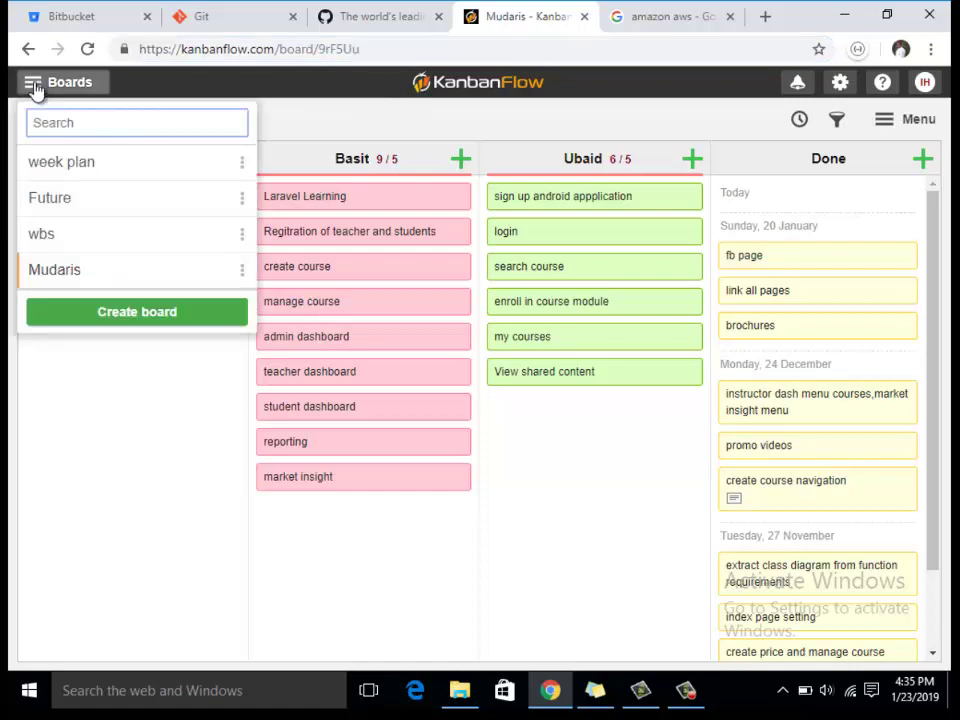
- Start a new board named Fyp workshop and continue to its column setup
{"action": "left_click", "coordinate": [137, 313]}
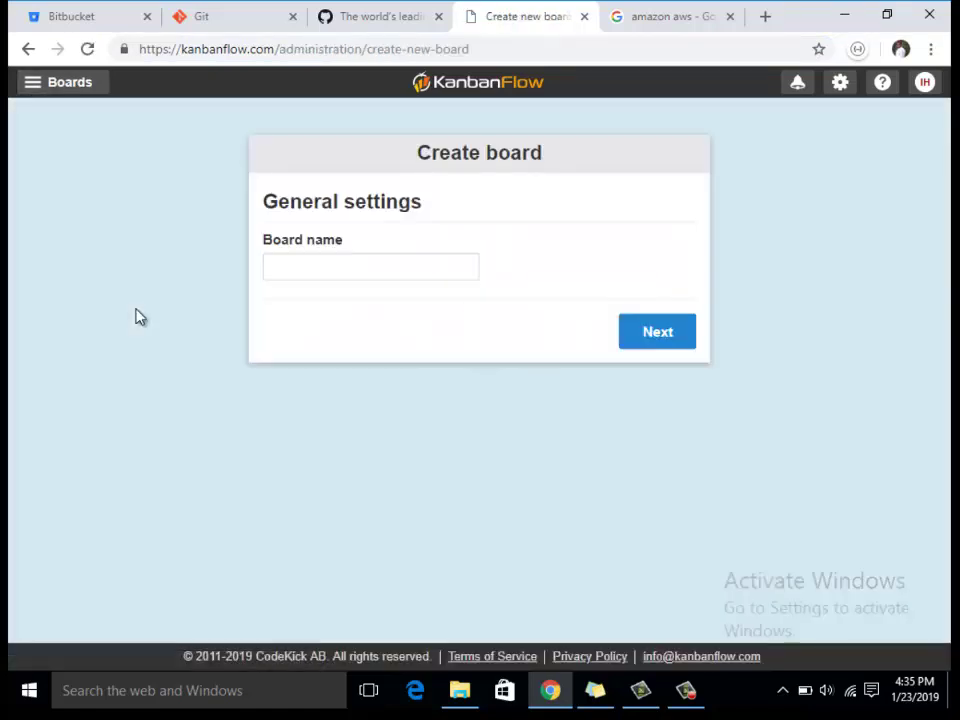
{"action": "left_click", "coordinate": [381, 264]}
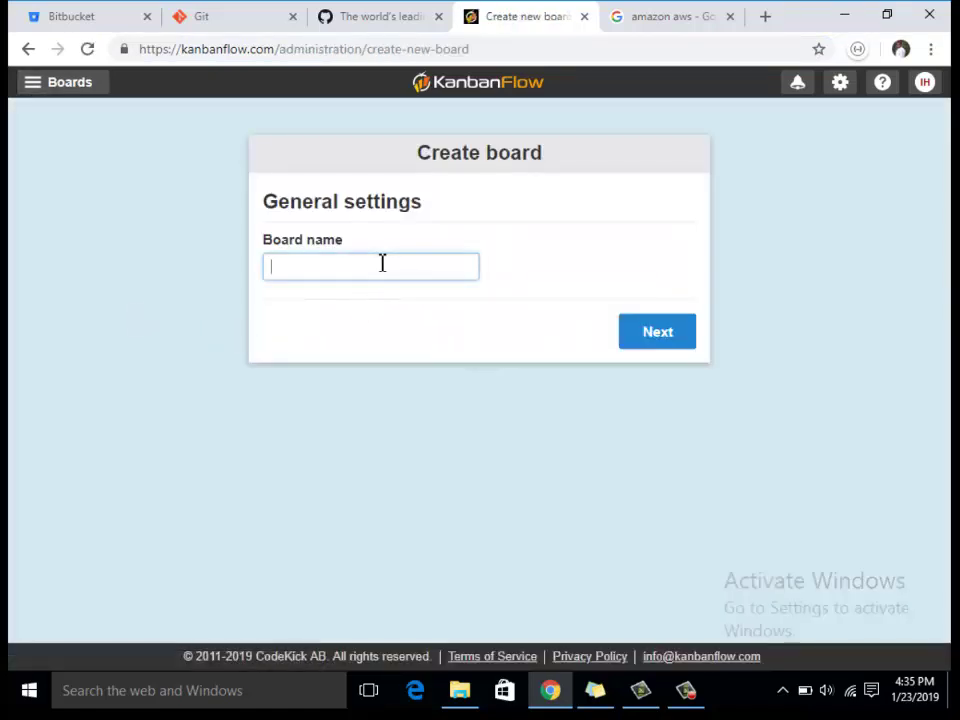
{"action": "type", "text": "Fyp workshop"}
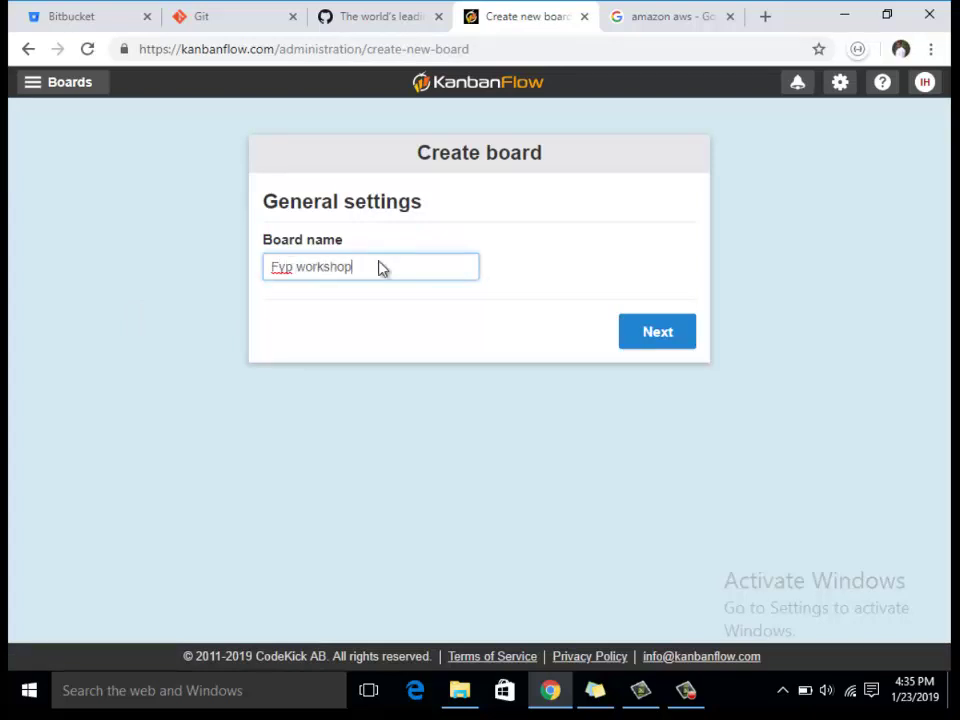
{"action": "left_click", "coordinate": [673, 344]}
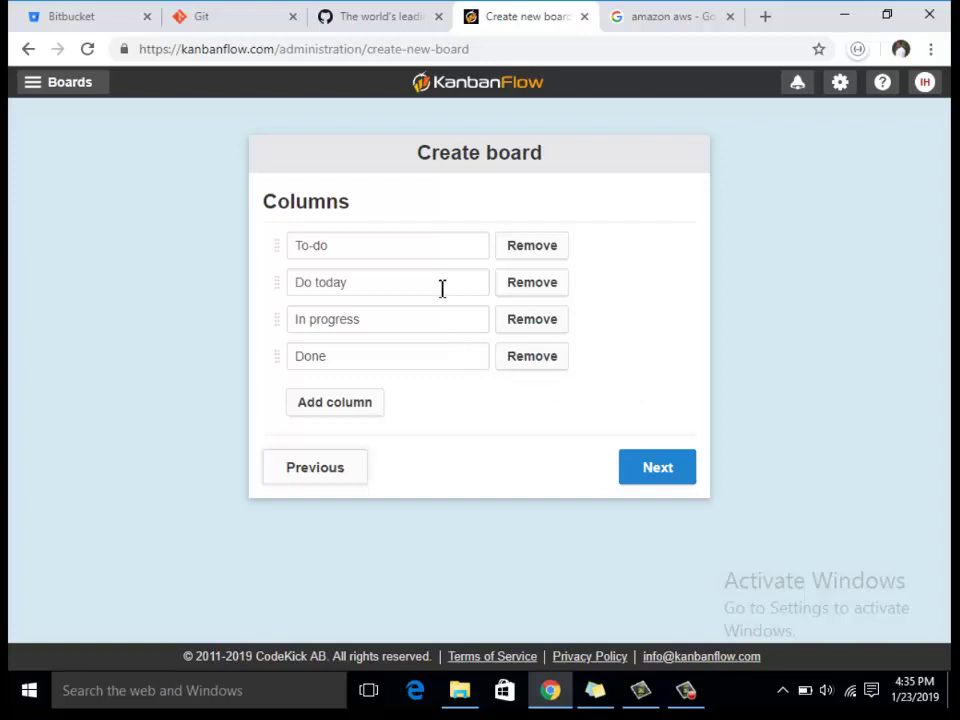
- Review the default columns To-do, Do today, In progress and Done, and accept them for the board
{"action": "left_click", "coordinate": [394, 253]}
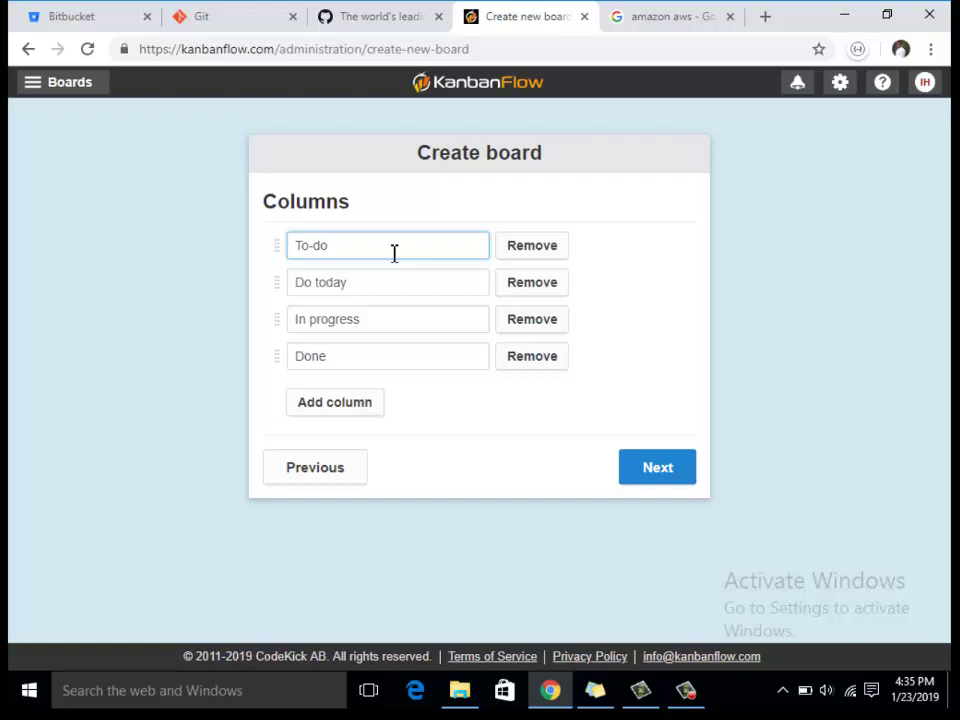
{"action": "triple_click", "coordinate": [321, 249]}
{"action": "left_click", "coordinate": [423, 288]}
{"action": "triple_click", "coordinate": [423, 288]}
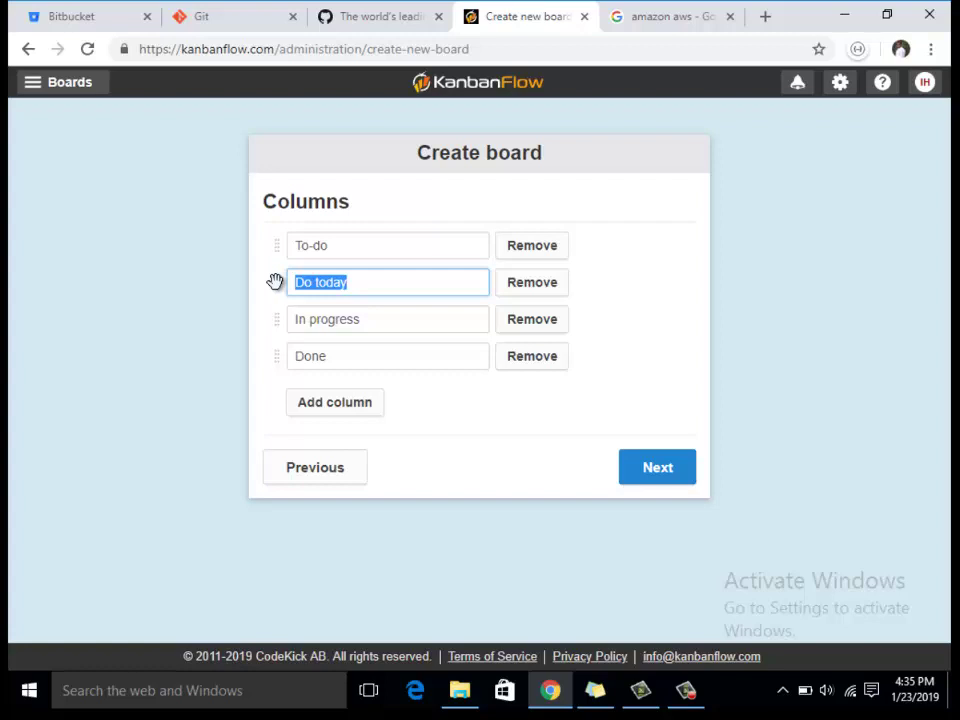
{"action": "triple_click", "coordinate": [345, 356]}
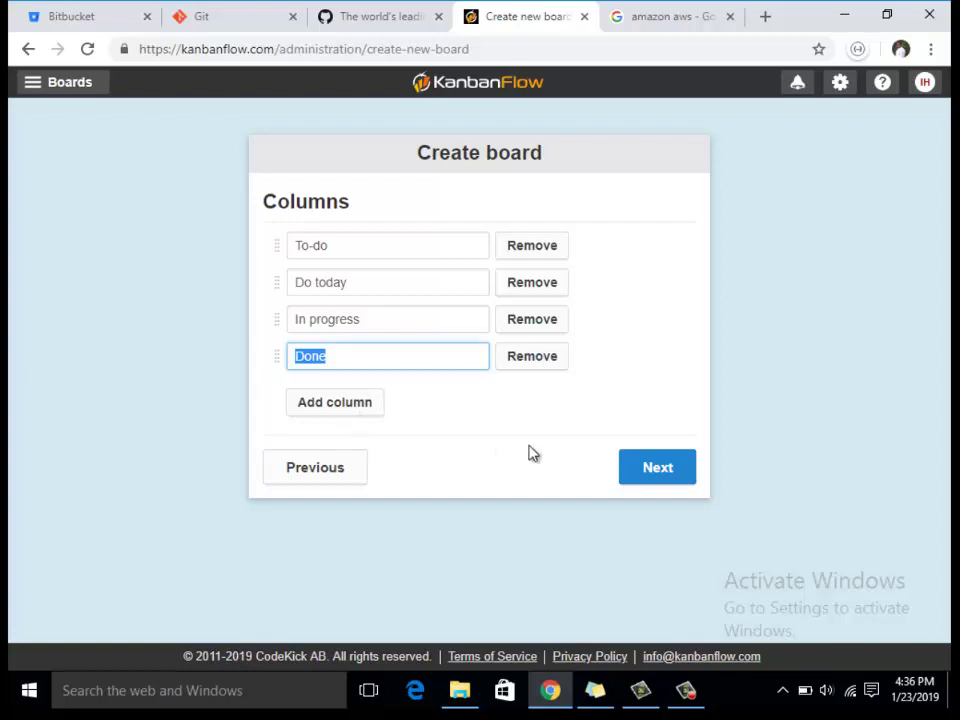
{"action": "left_click", "coordinate": [632, 470]}
- Limit To-do, Do today and In progress to 5 tasks each, and create the board without inviting any users
{"action": "left_click", "coordinate": [361, 360]}
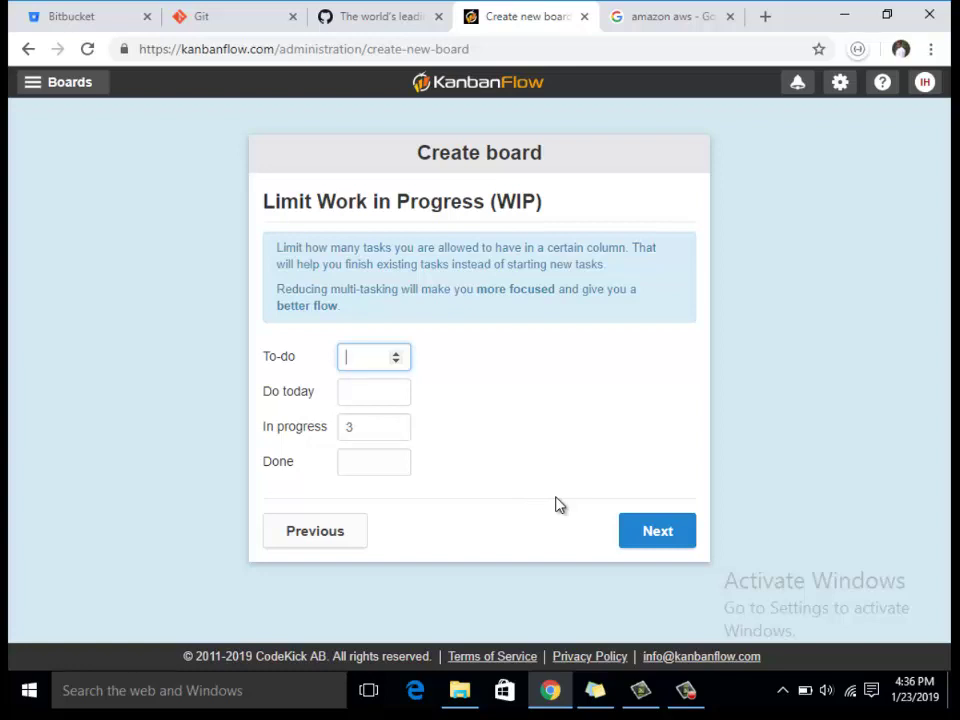
{"action": "type", "text": "5"}
{"action": "left_click", "coordinate": [352, 389]}
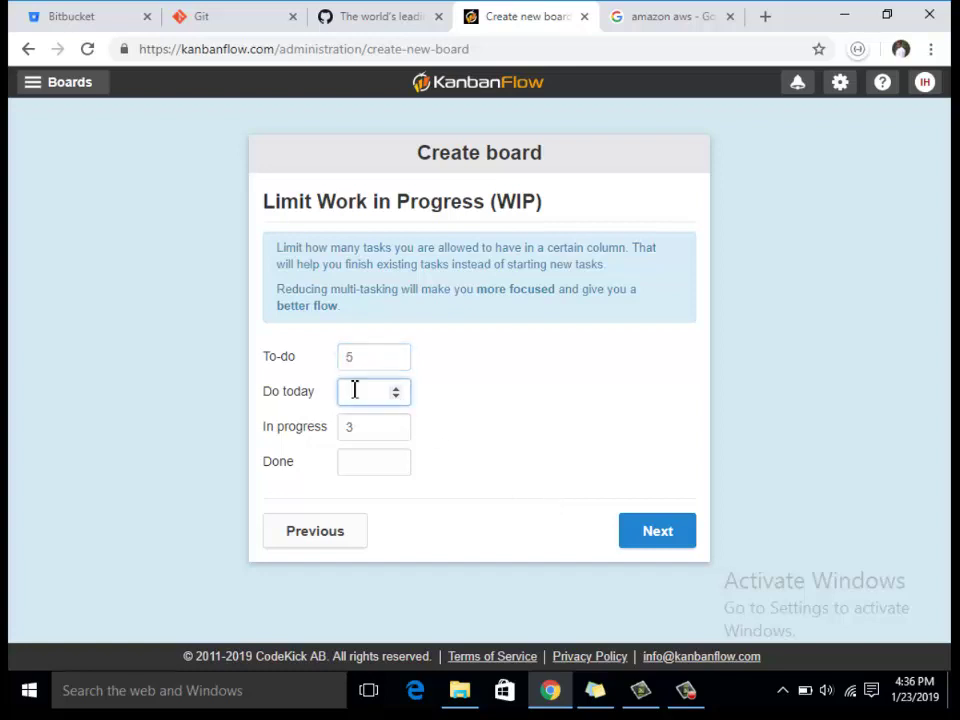
{"action": "type", "text": "5"}
{"action": "left_click", "coordinate": [369, 428]}
{"action": "type", "text": "5"}
{"action": "key", "text": "BackSpace"}
{"action": "type", "text": "3"}
{"action": "key", "text": "BackSpace"}
{"action": "type", "text": "5"}
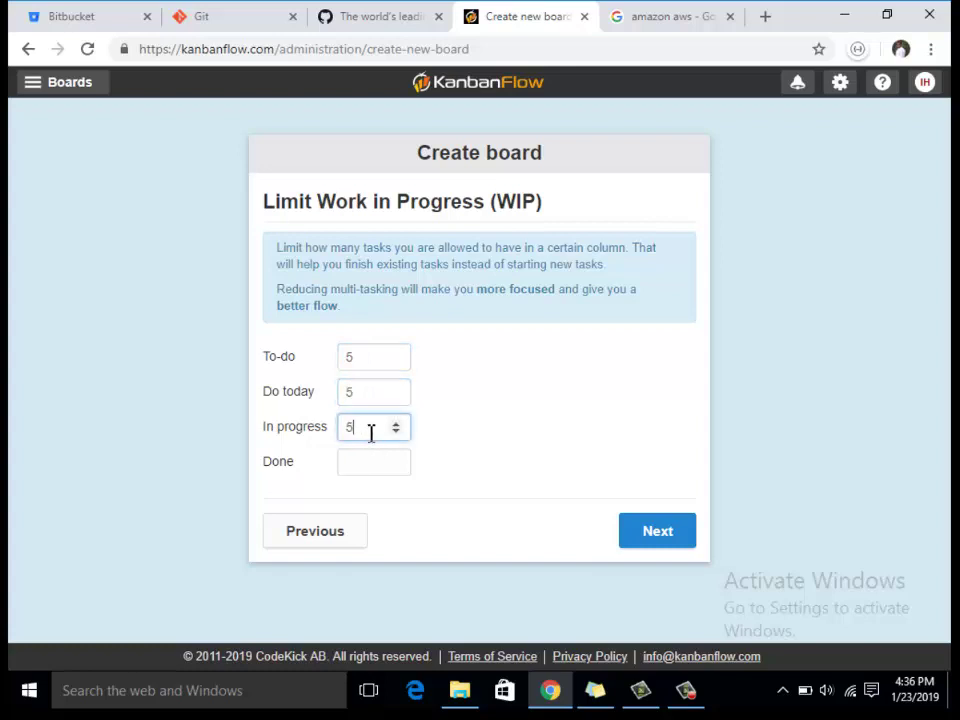
{"action": "left_click", "coordinate": [643, 529]}
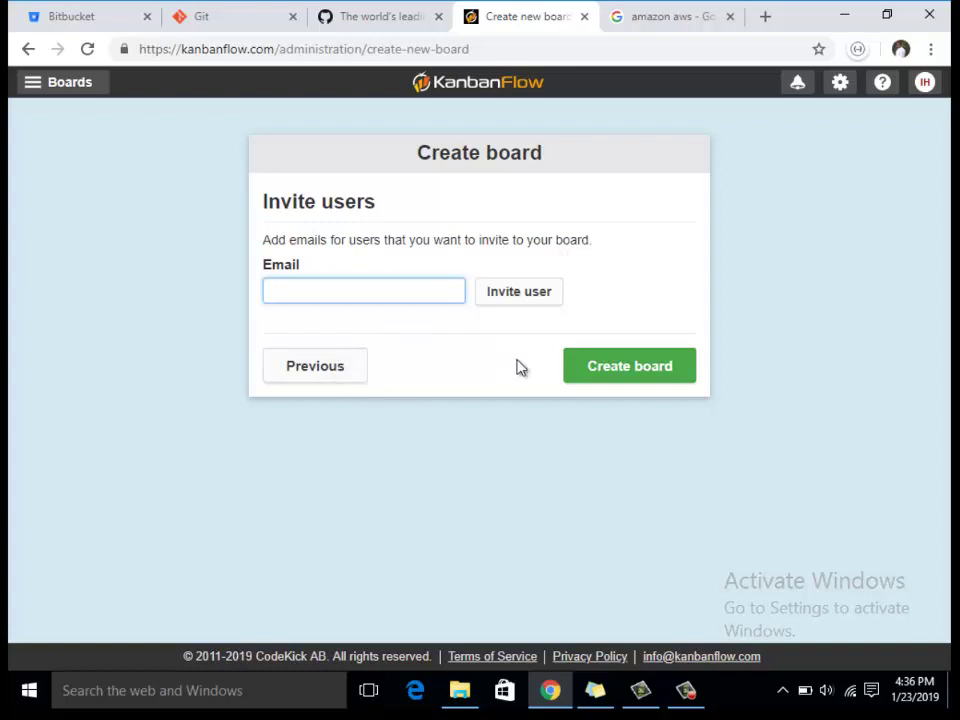
{"action": "left_click", "coordinate": [621, 370]}
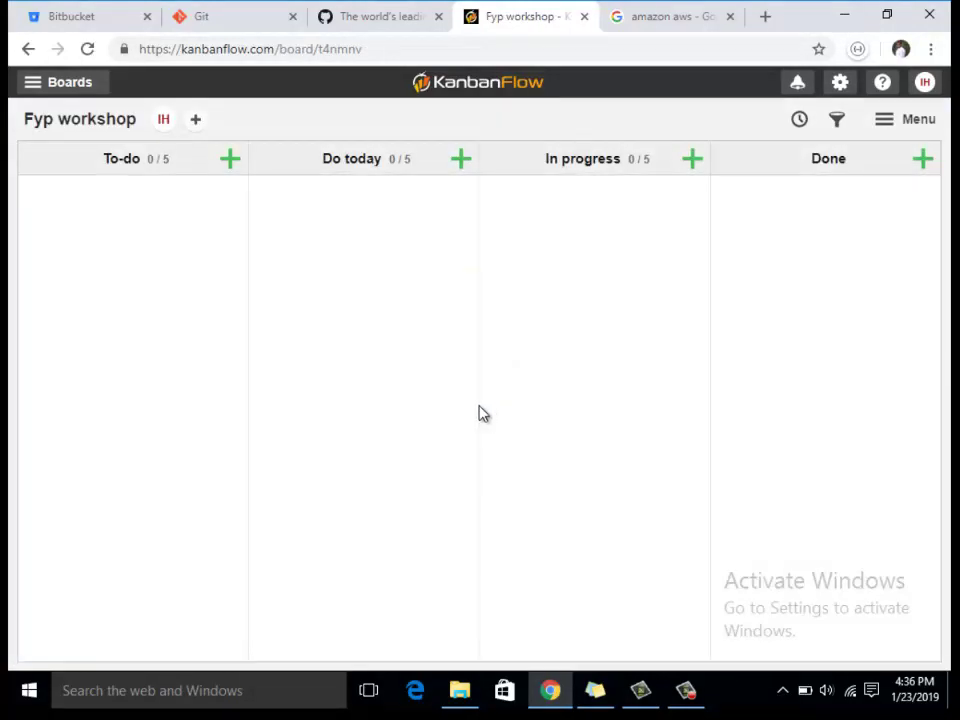
- Add a green task named do abc to the To-do column, leaving its description empty
{"action": "left_click", "coordinate": [230, 159]}
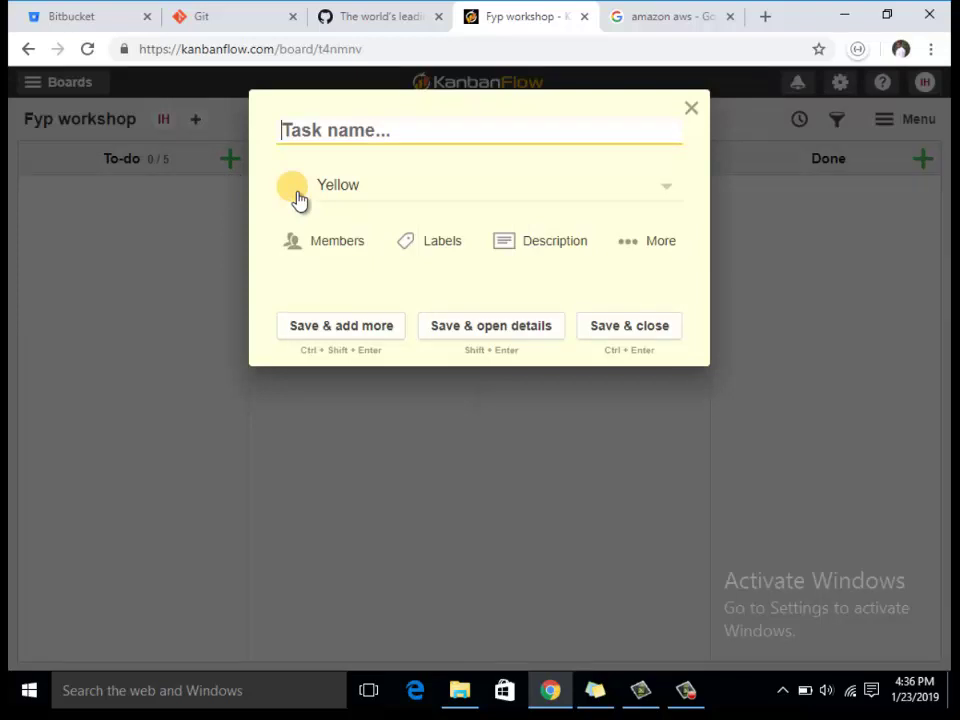
{"action": "left_click", "coordinate": [353, 189]}
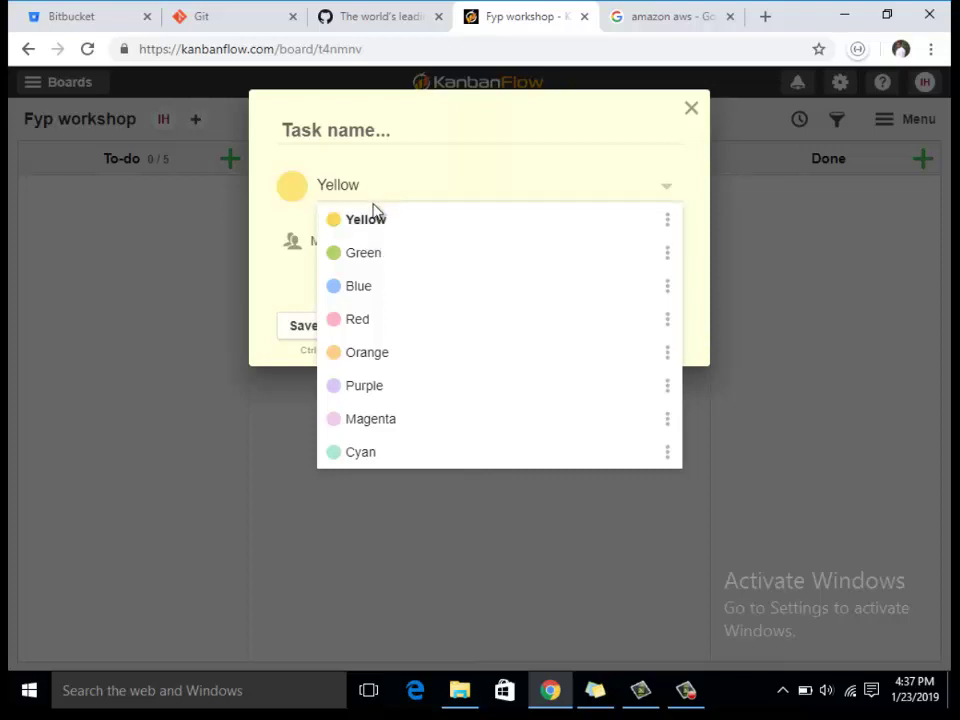
{"action": "left_click", "coordinate": [398, 254]}
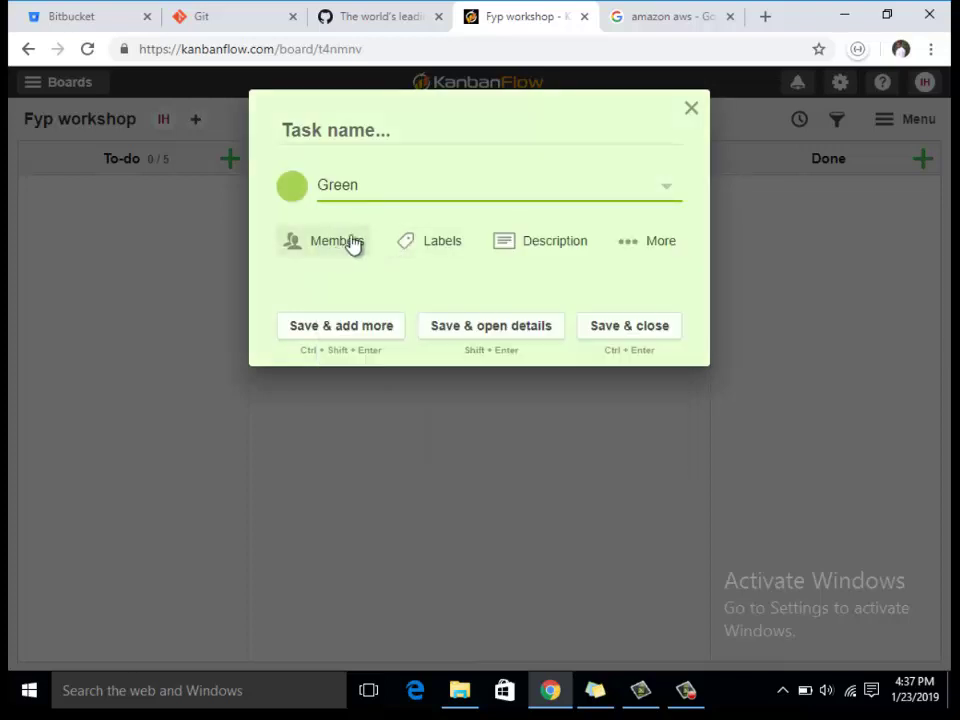
{"action": "left_click", "coordinate": [370, 131]}
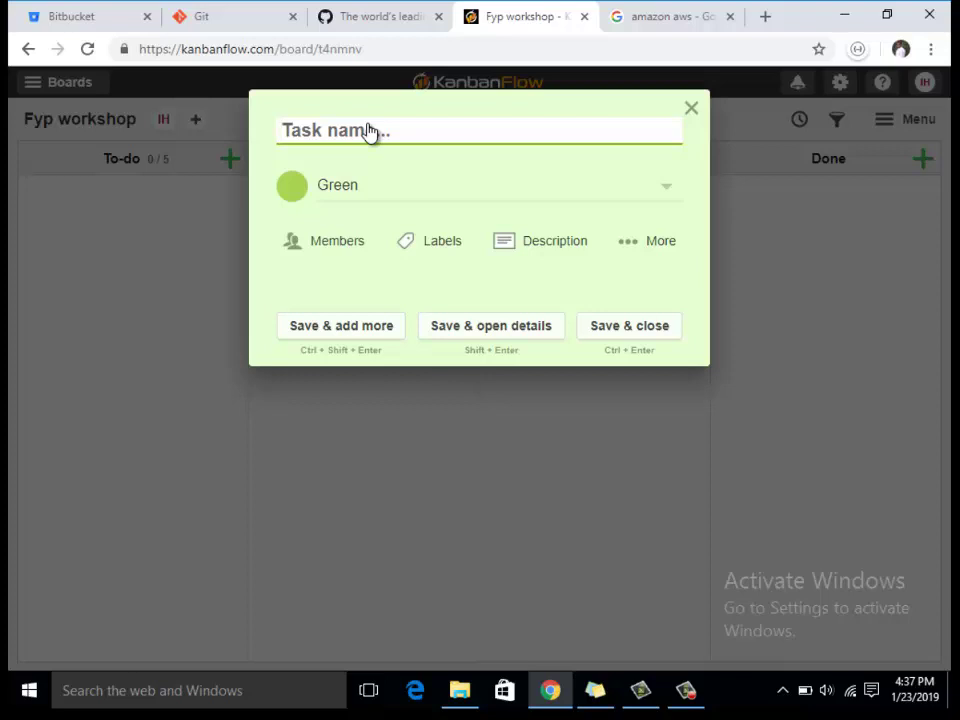
{"action": "type", "text": "do abc"}
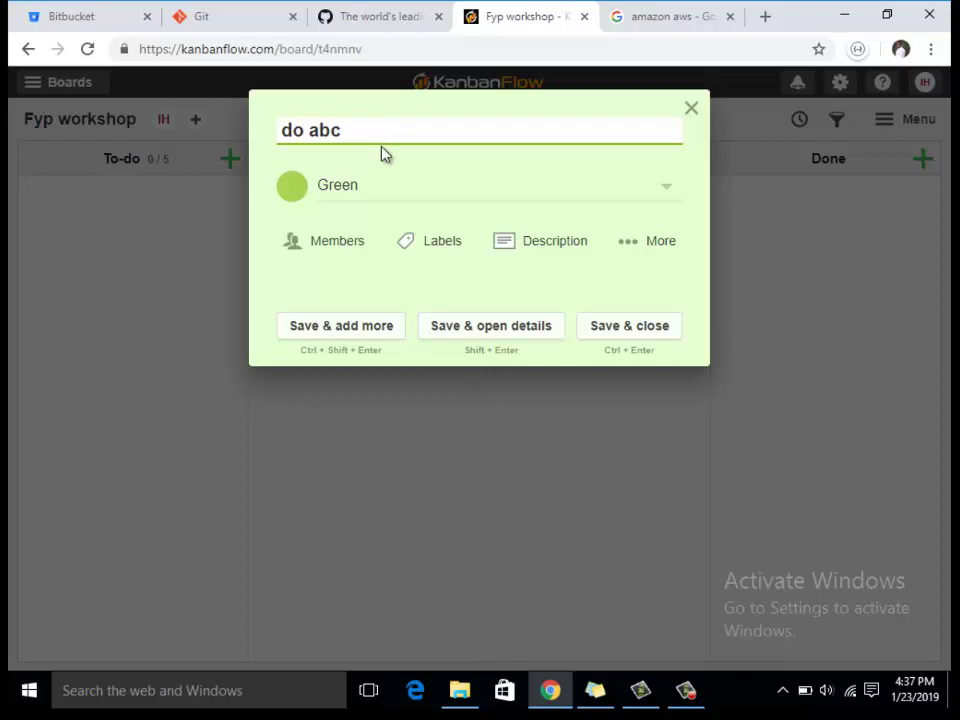
{"action": "left_click", "coordinate": [530, 252]}
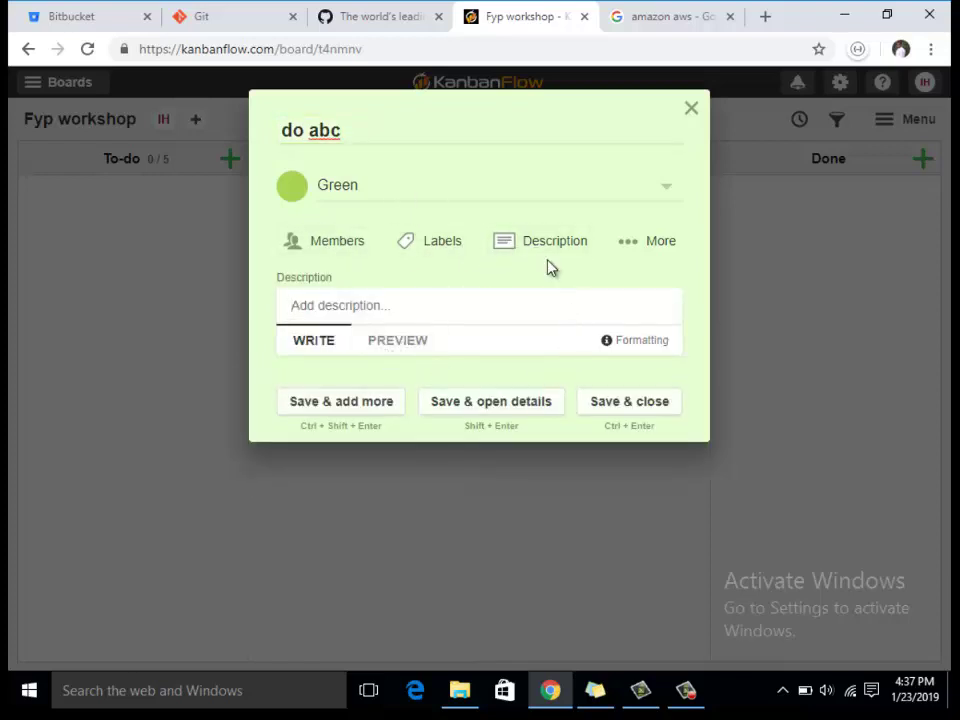
{"action": "left_click", "coordinate": [612, 400]}
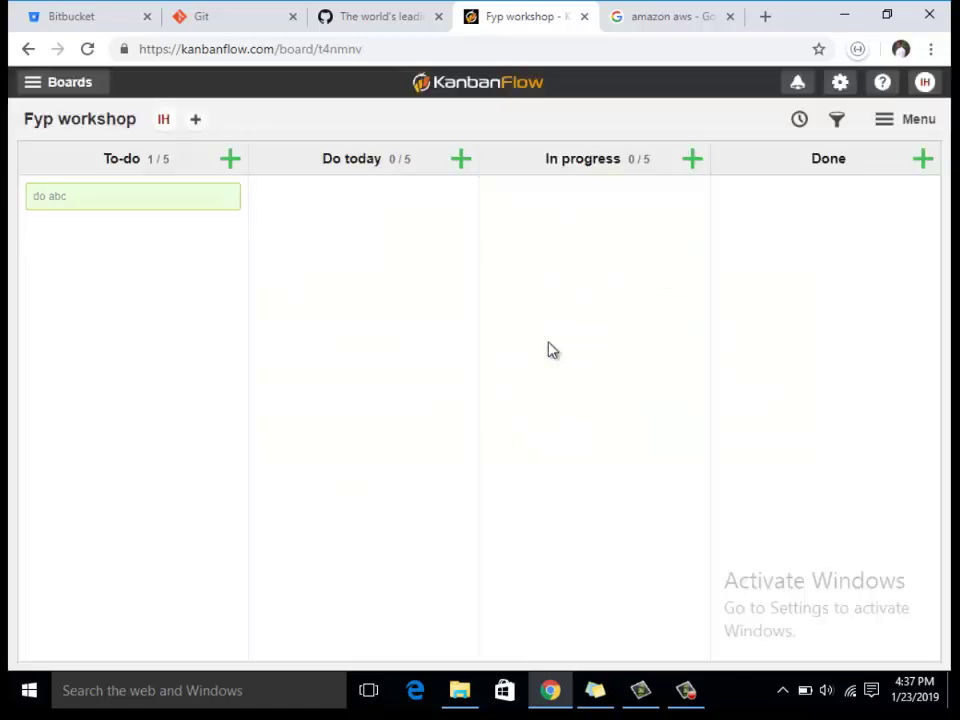
- View the do abc task's details and its additional options, and return to the board
{"action": "left_click", "coordinate": [110, 201]}
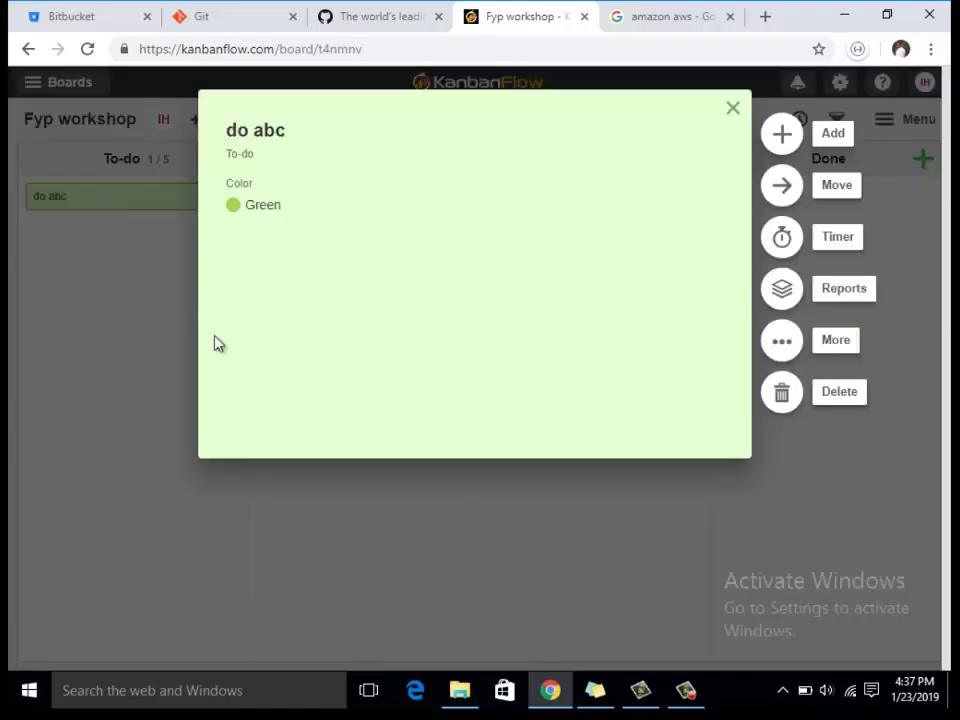
{"action": "left_click", "coordinate": [782, 341]}
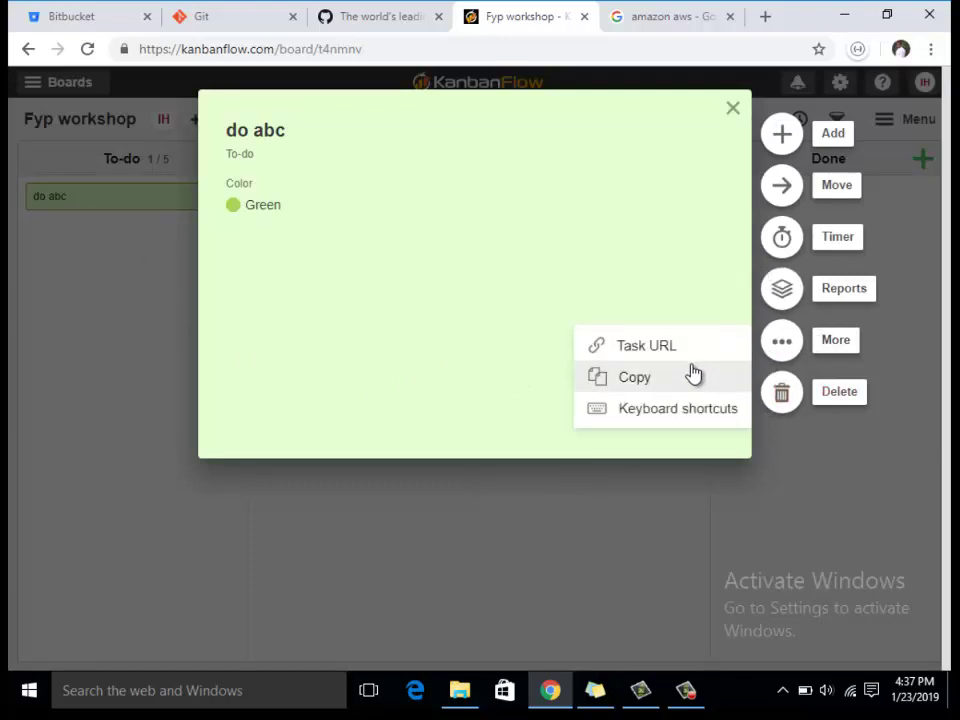
{"action": "left_click", "coordinate": [657, 433]}
{"action": "left_click", "coordinate": [71, 281]}
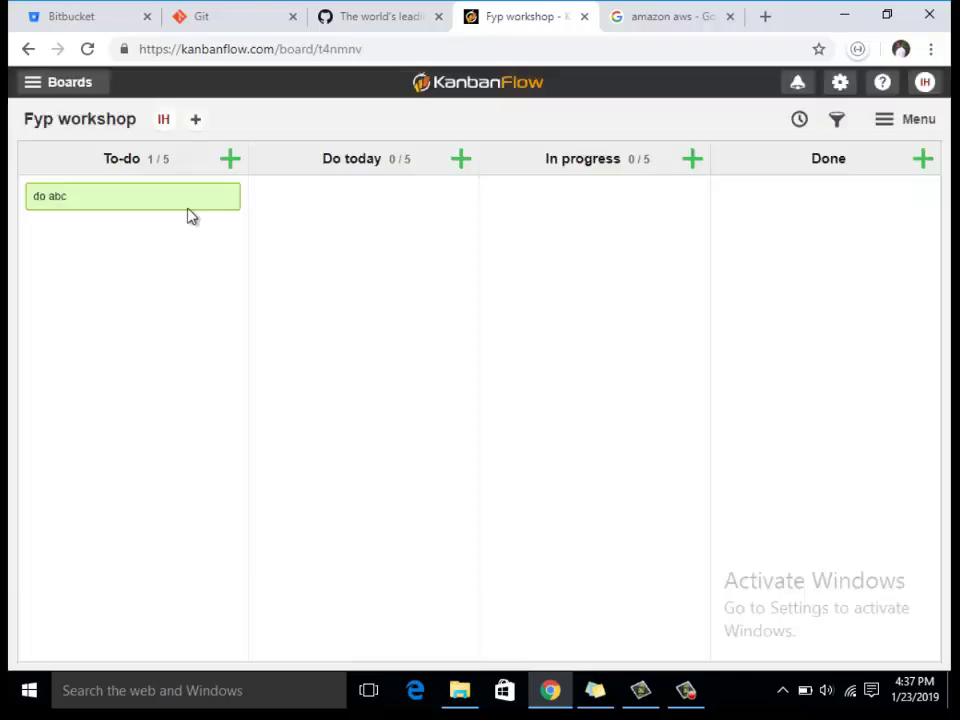
- Open the Pomodoro timer, place it over the board's lower To-do area, and assign the do abc task to it
{"action": "left_click", "coordinate": [799, 121]}
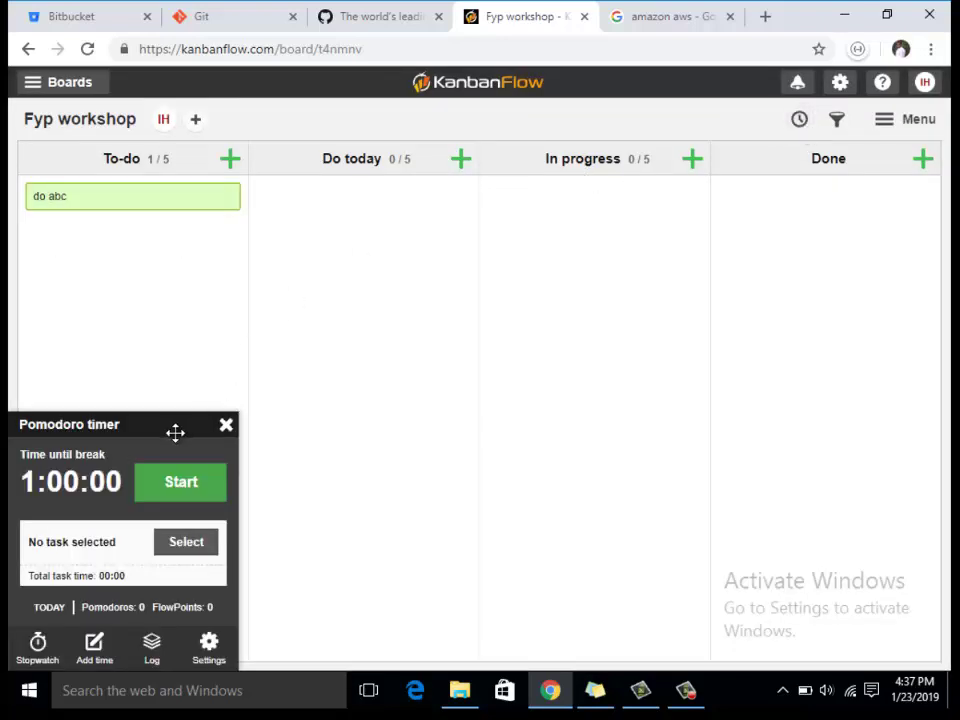
{"action": "left_click_drag", "start_coordinate": [178, 420], "coordinate": [280, 350]}
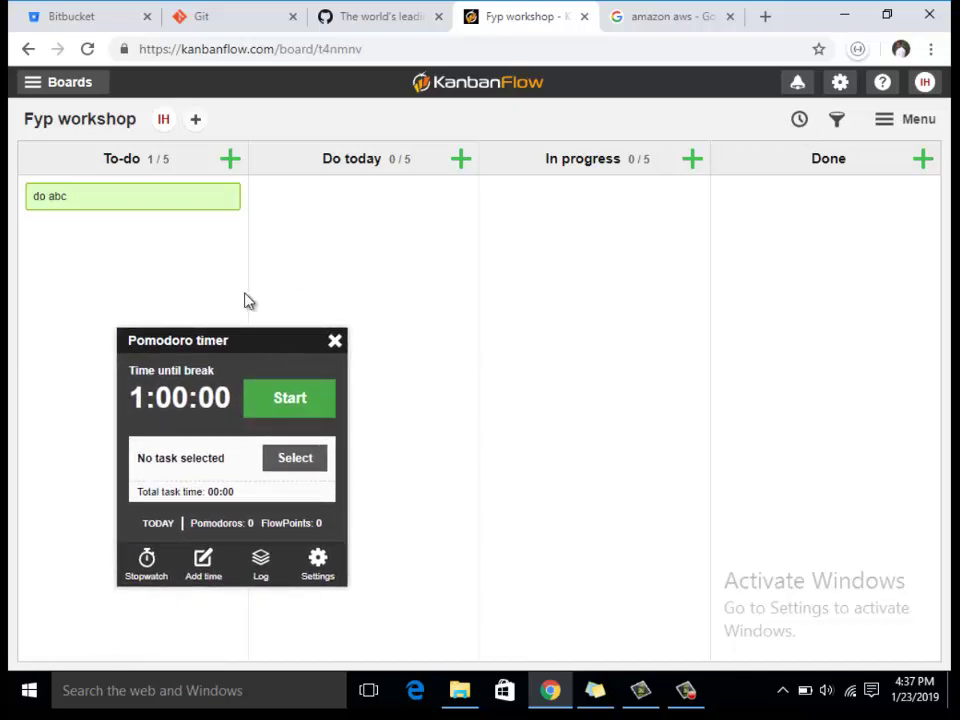
{"action": "left_click", "coordinate": [167, 199]}
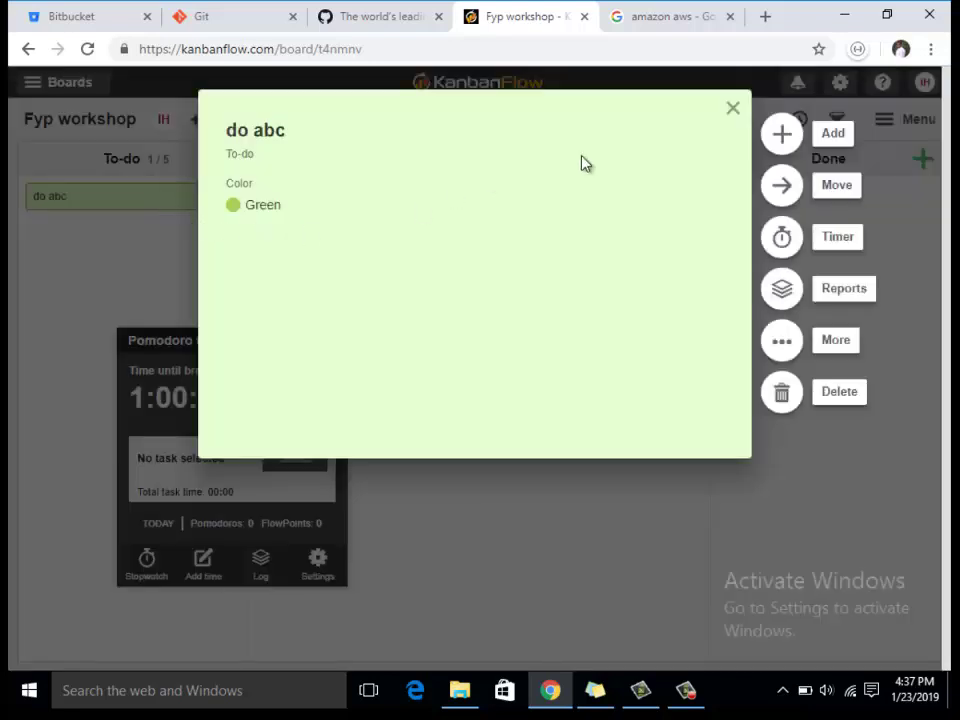
{"action": "left_click", "coordinate": [732, 110]}
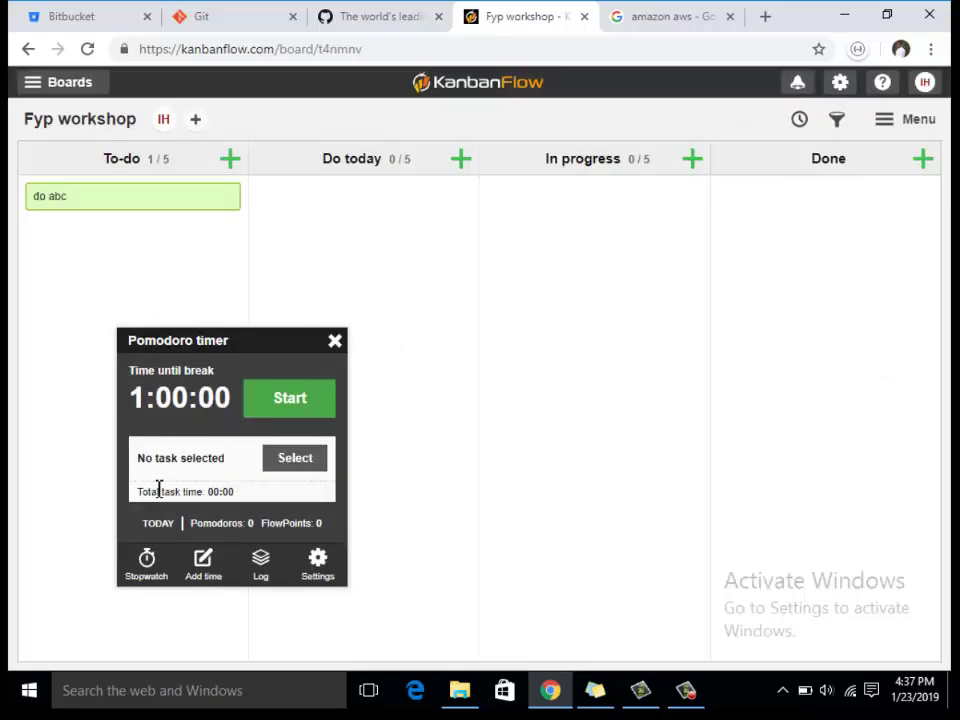
{"action": "left_click", "coordinate": [314, 461]}
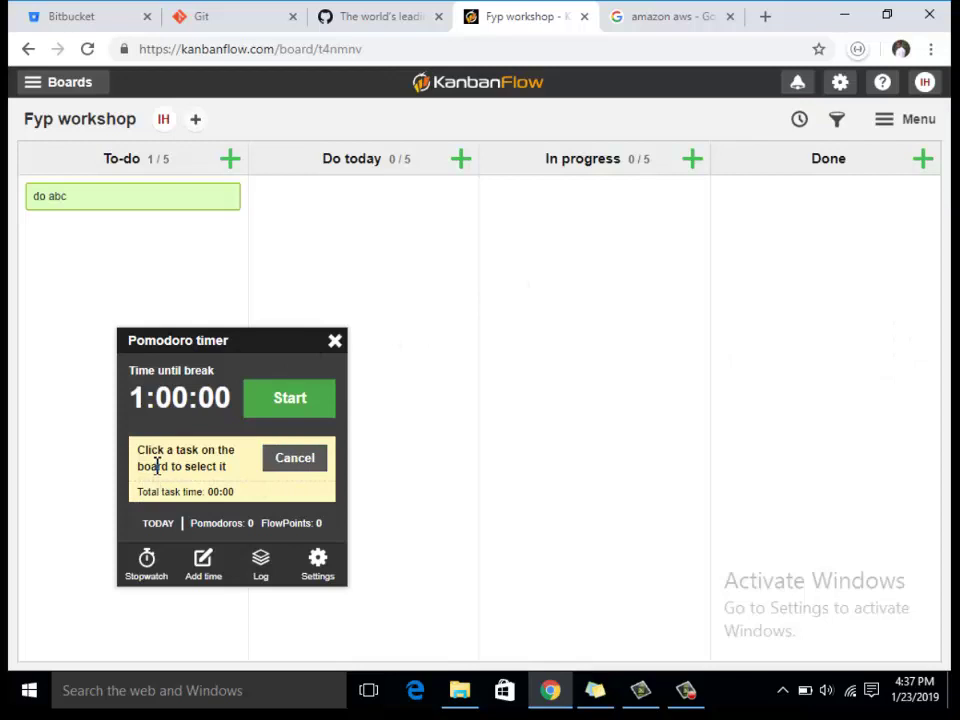
{"action": "left_click", "coordinate": [310, 463]}
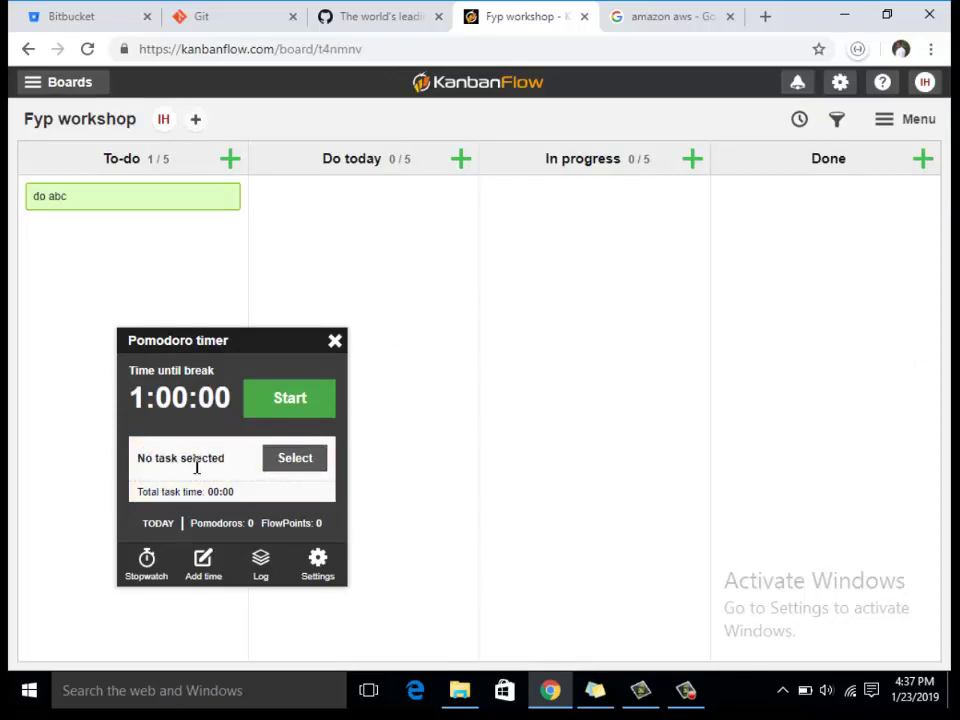
{"action": "left_click", "coordinate": [295, 460]}
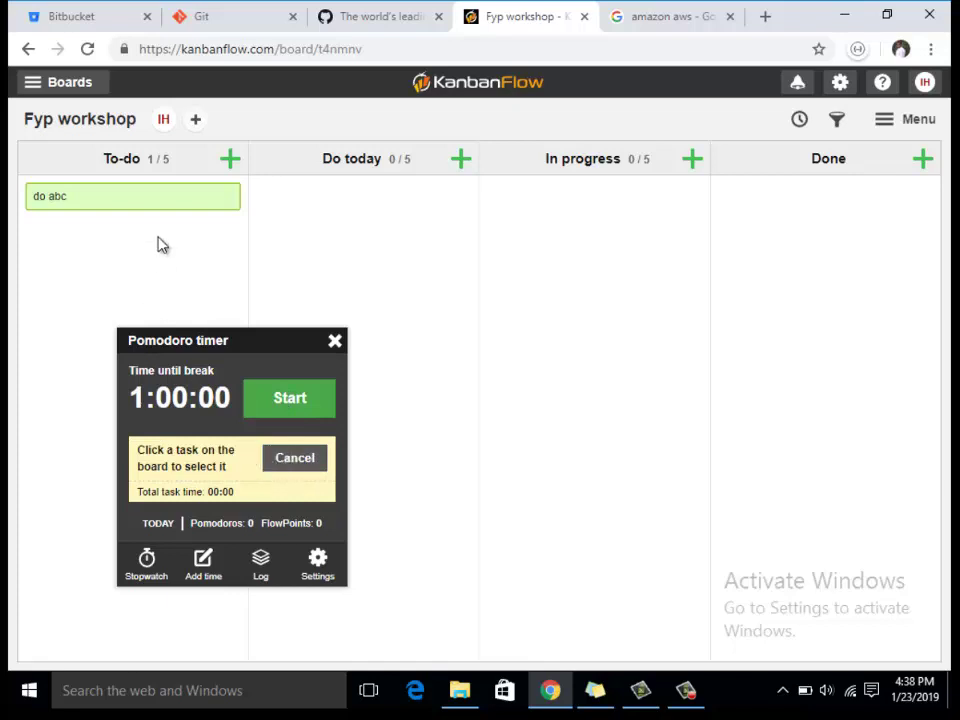
{"action": "left_click", "coordinate": [188, 197]}
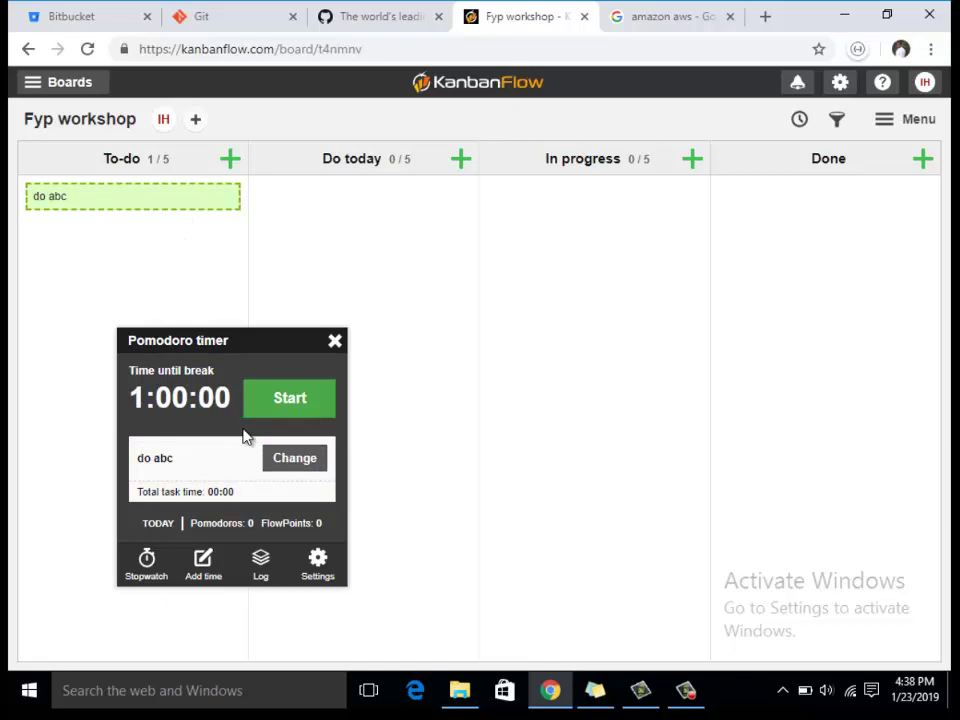
- Review the work time and short break choices in the Pomodoro timer settings without changing them, and close the settings
{"action": "left_click", "coordinate": [322, 566]}
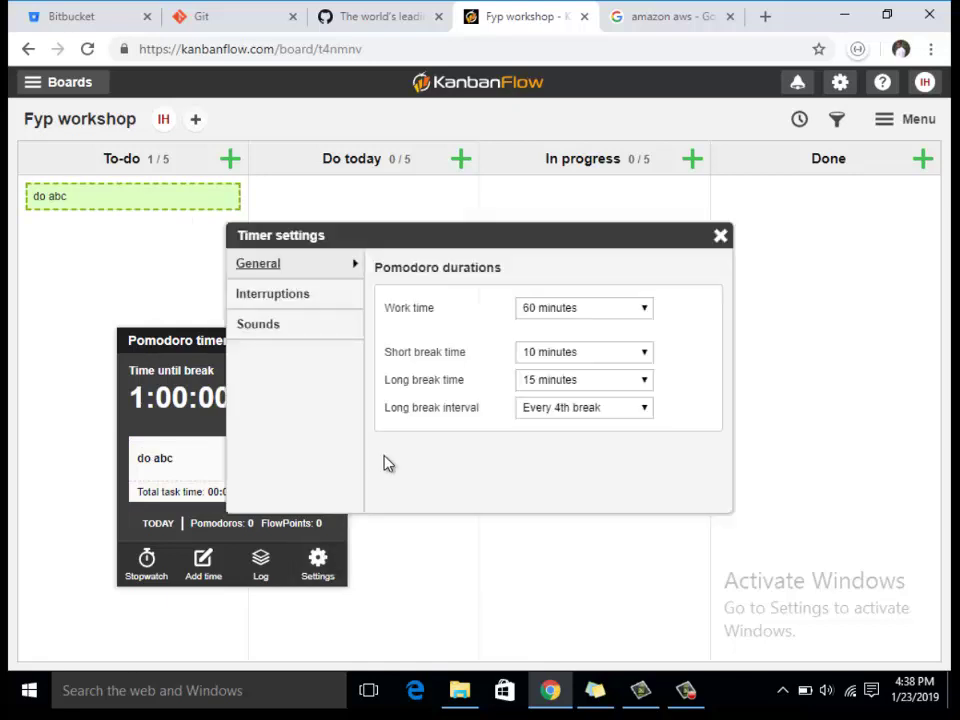
{"action": "left_click", "coordinate": [610, 311]}
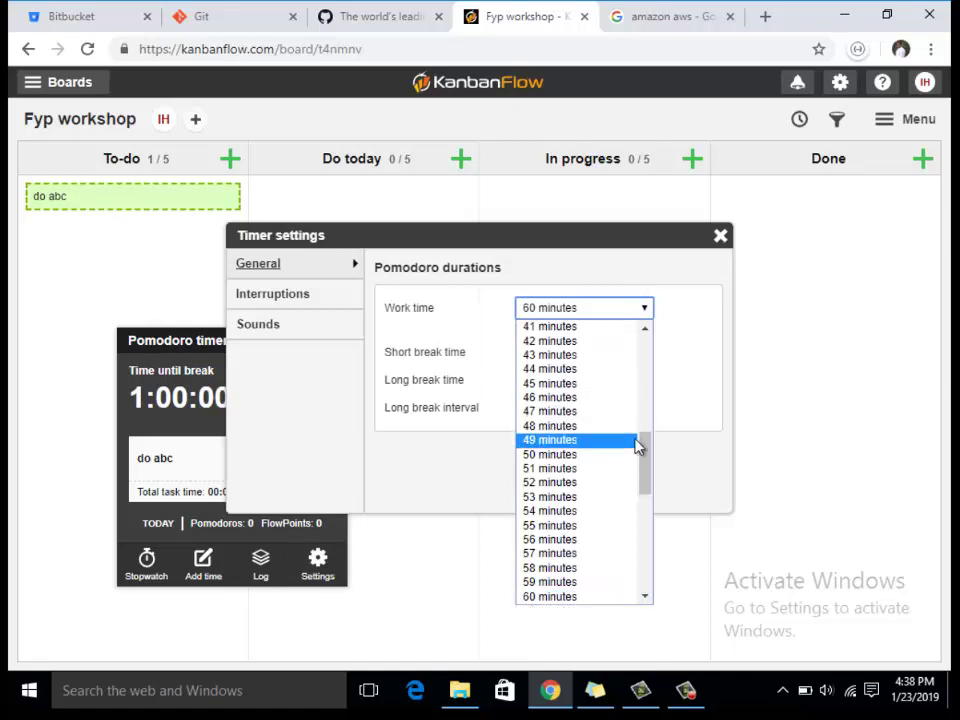
{"action": "left_click", "coordinate": [484, 469]}
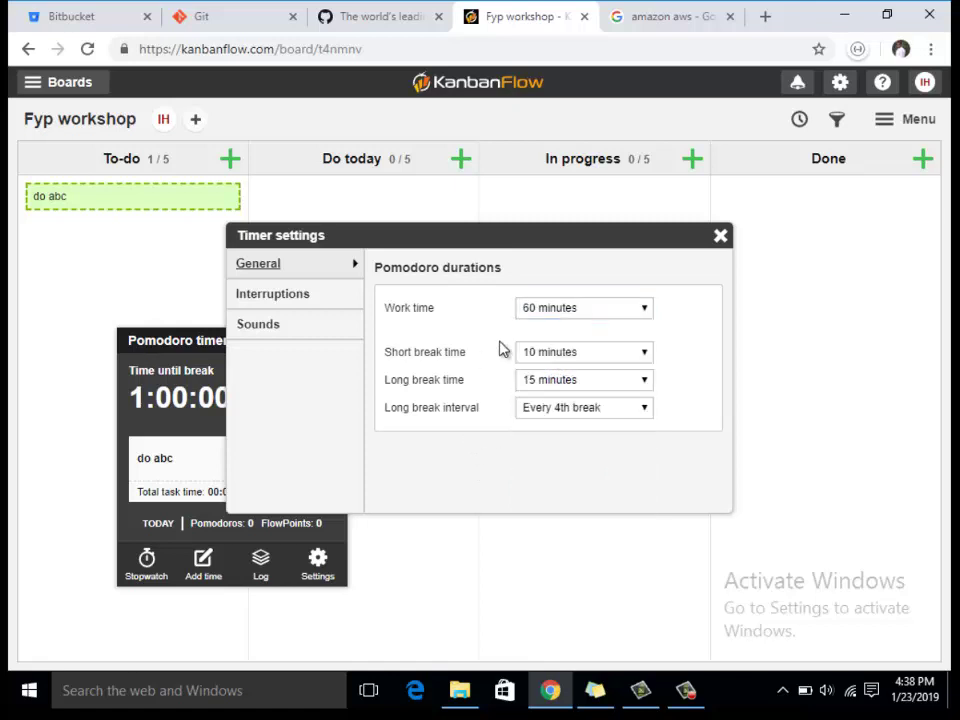
{"action": "left_click", "coordinate": [583, 355]}
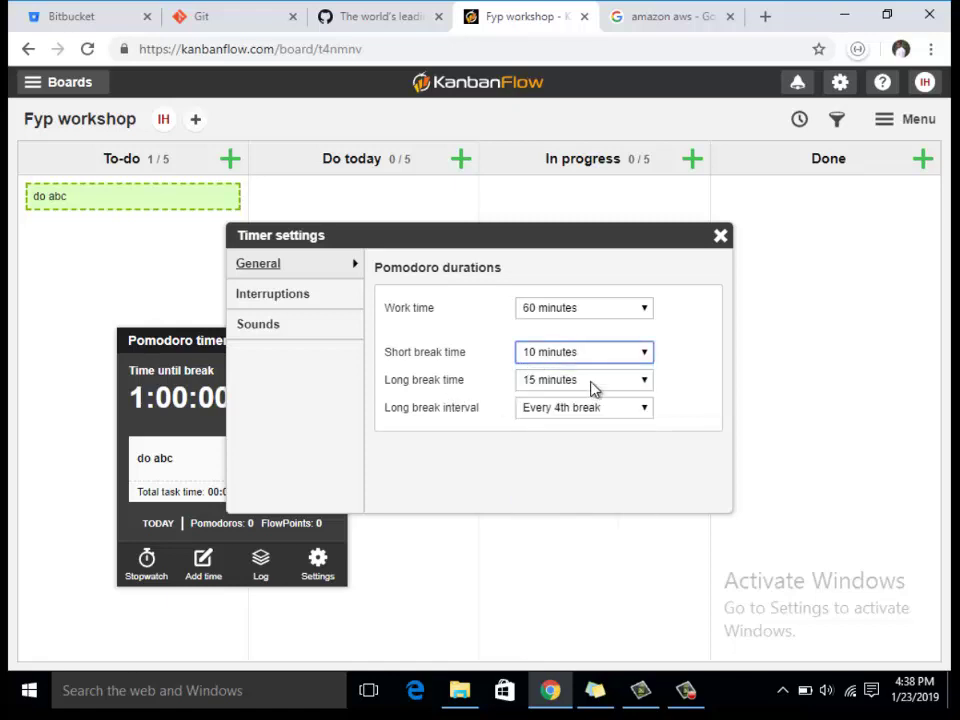
{"action": "left_click", "coordinate": [720, 237]}
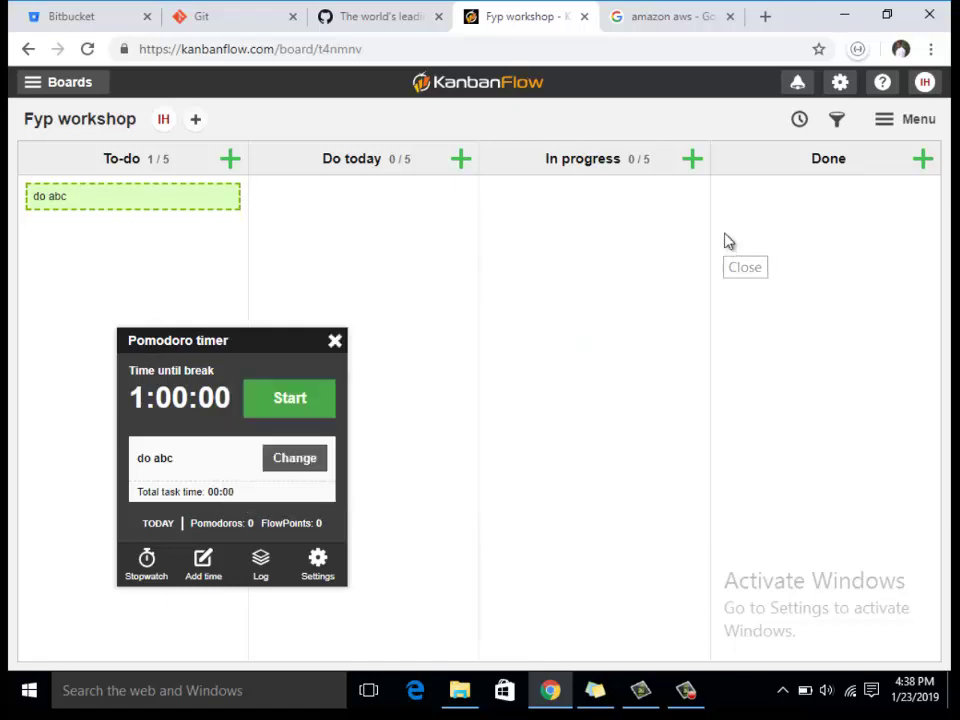
- Start the Pomodoro timer for the do abc task and allow KanbanFlow to show notifications
{"action": "left_click", "coordinate": [294, 402]}
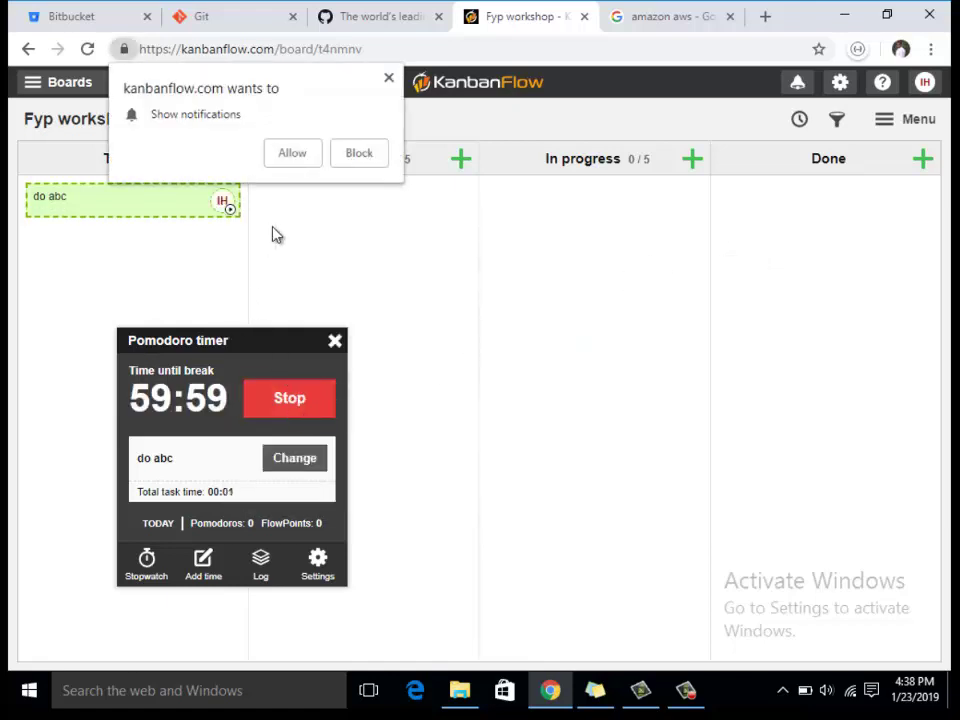
{"action": "left_click", "coordinate": [309, 156]}
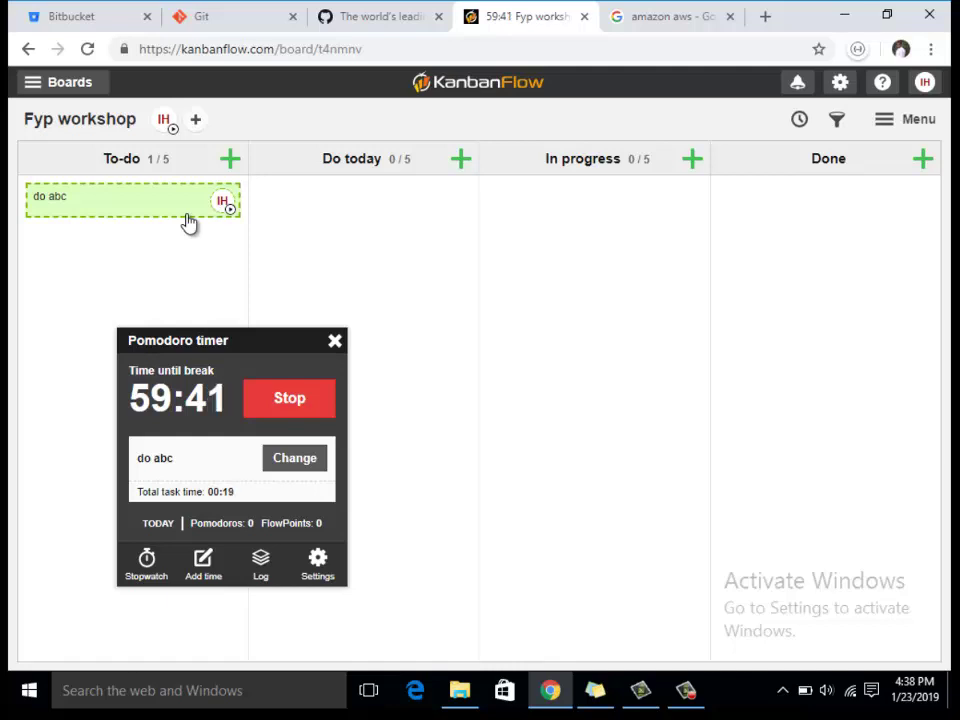
- Stop the running Pomodoro with the reason Task done, confirm stopping early, and close the timer
{"action": "left_click", "coordinate": [320, 396]}
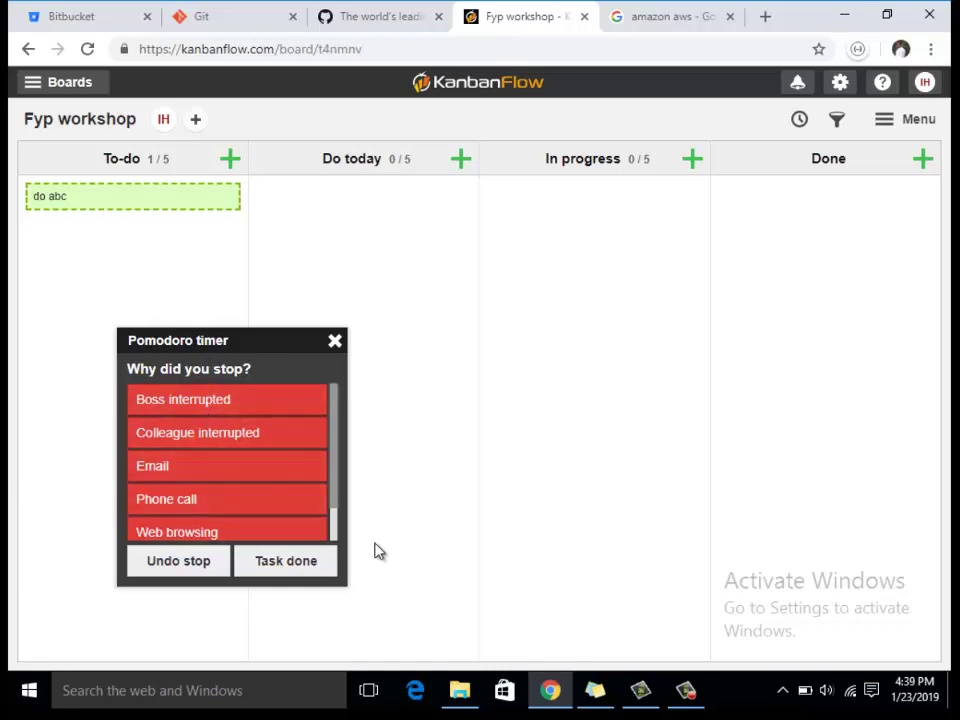
{"action": "scroll", "coordinate": [338, 528], "scroll_direction": "down", "scroll_amount": 1}
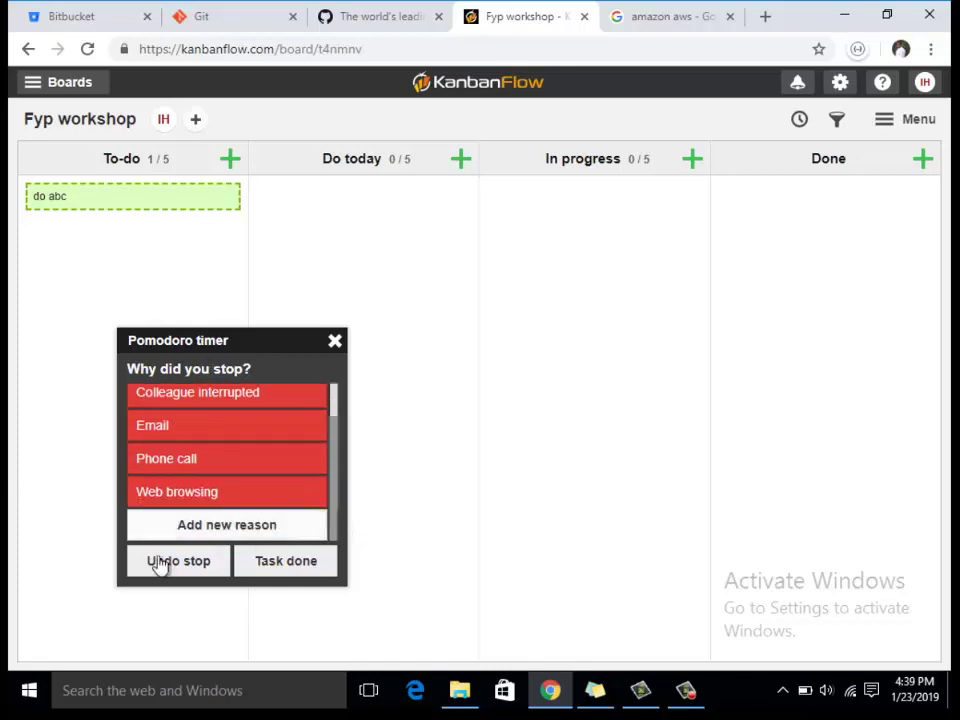
{"action": "left_click", "coordinate": [287, 566]}
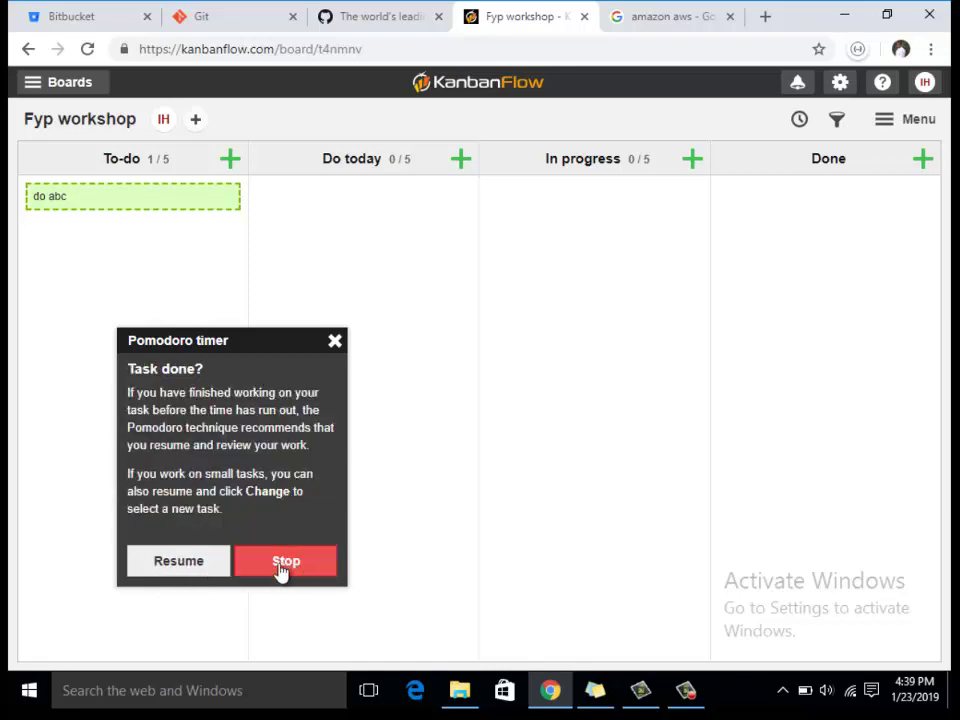
{"action": "left_click", "coordinate": [285, 561]}
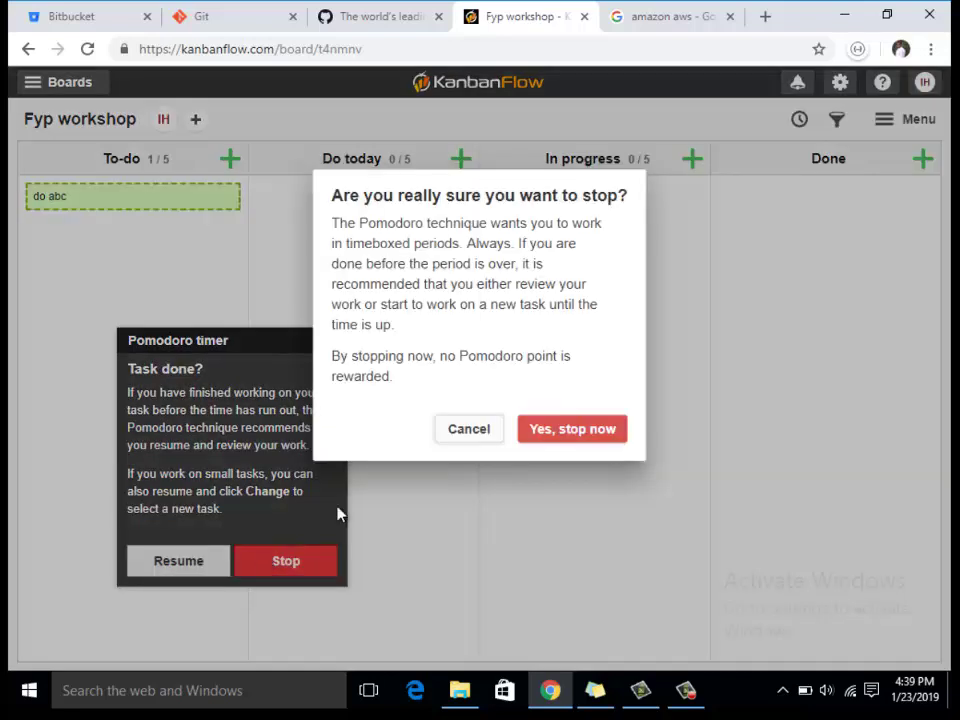
{"action": "left_click", "coordinate": [556, 429]}
{"action": "left_click", "coordinate": [333, 339]}
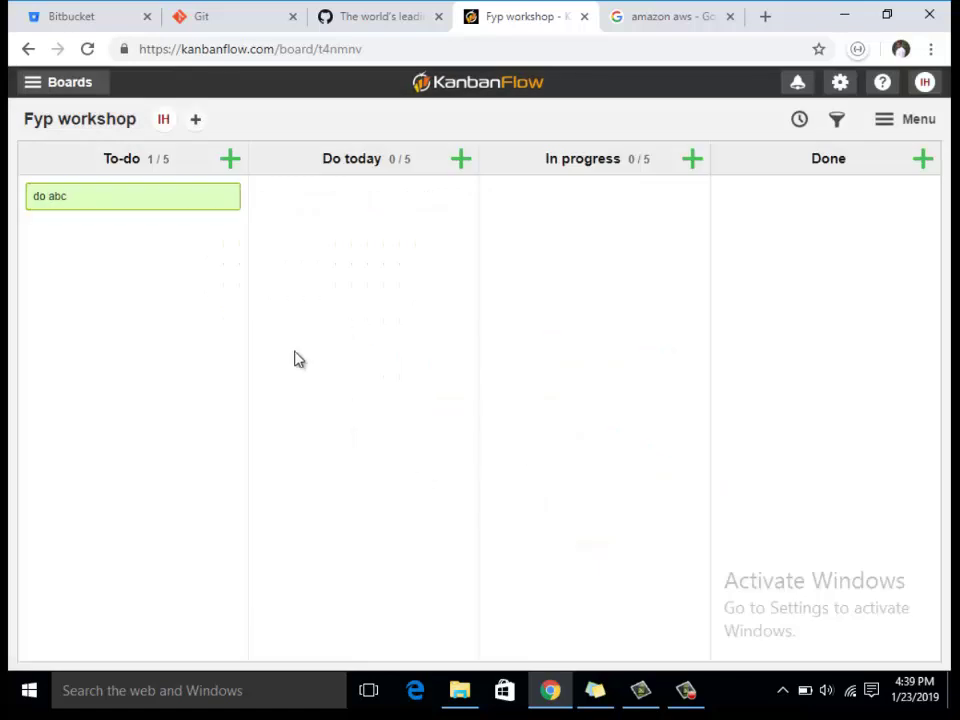
- Move the do abc task from To-do to In progress and on to the Done column
{"action": "left_click_drag", "start_coordinate": [205, 200], "coordinate": [531, 242]}
{"action": "left_click_drag", "start_coordinate": [660, 205], "coordinate": [851, 229]}
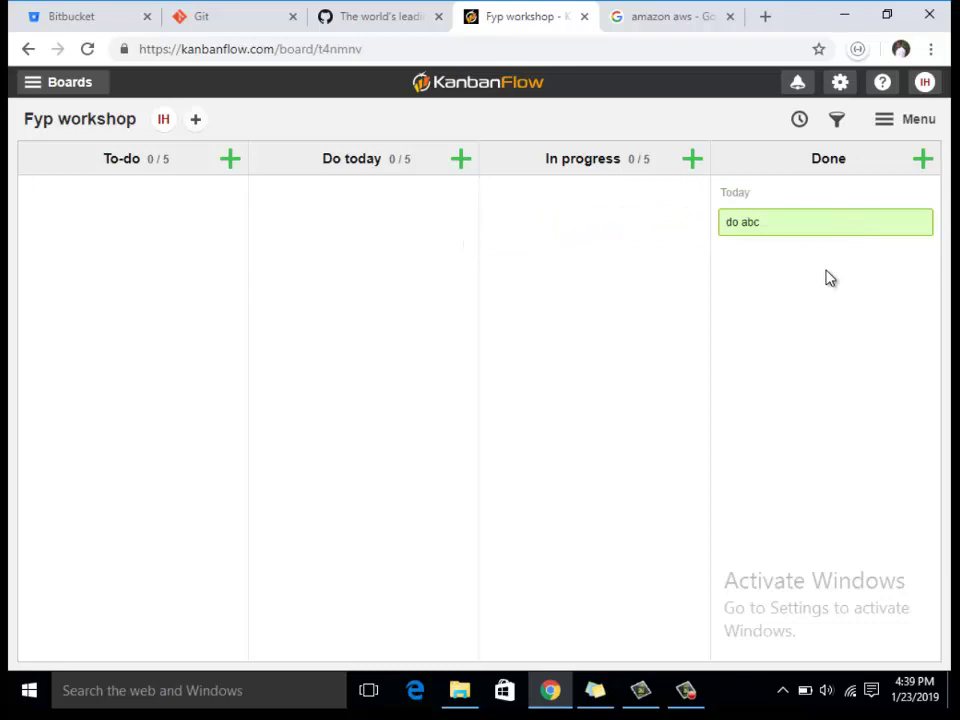
- Open the Mudaris board and look through its member columns and the dated tasks under Done
{"action": "left_click", "coordinate": [33, 82]}
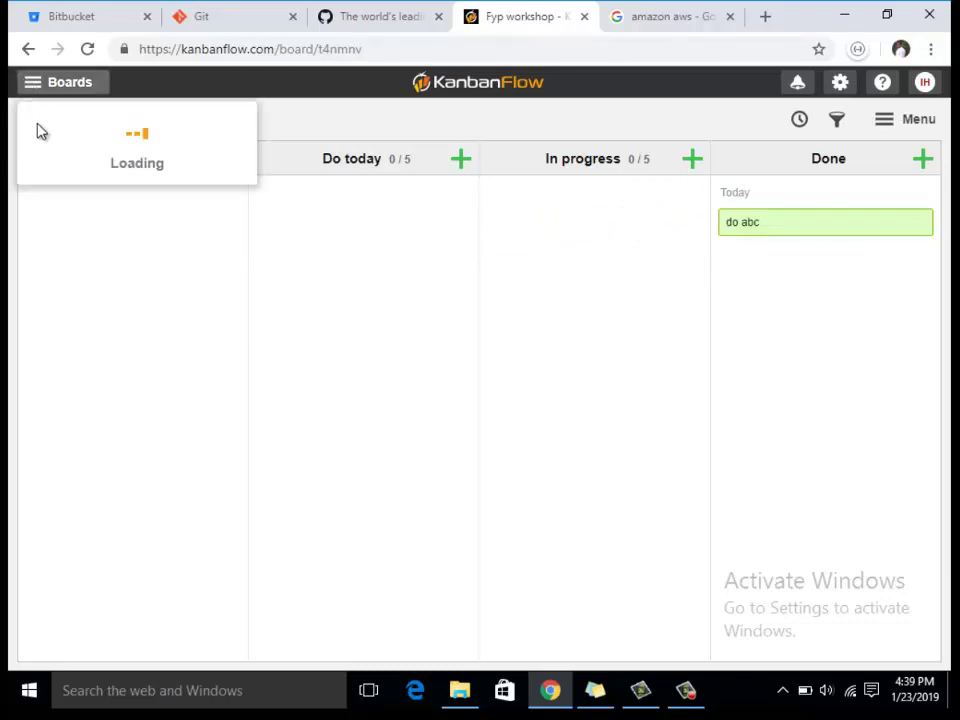
{"action": "left_click", "coordinate": [100, 274]}
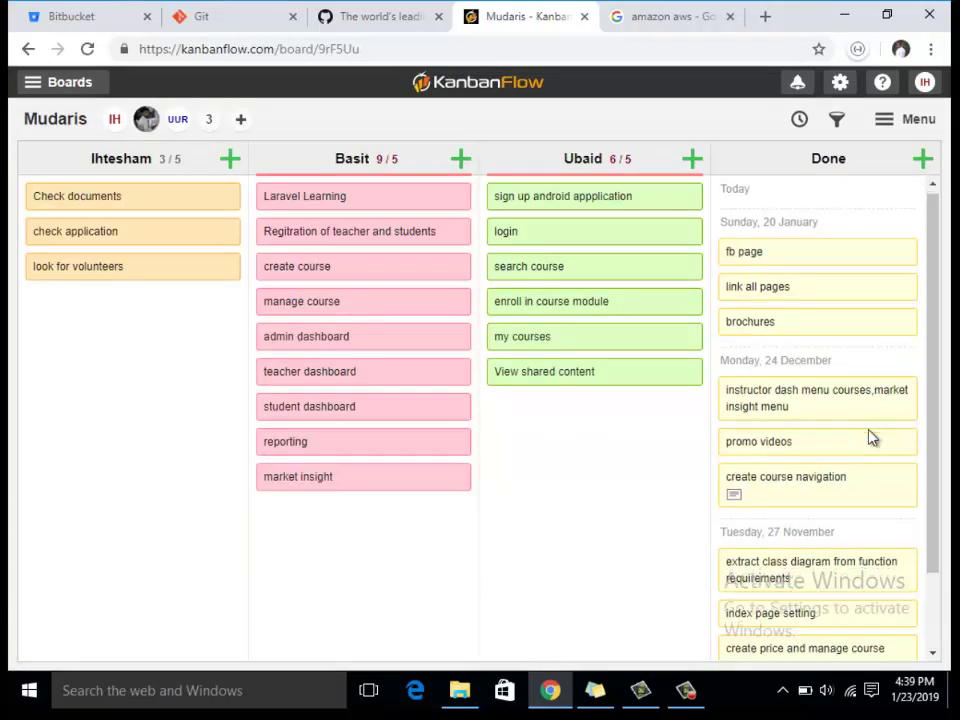
{"action": "scroll", "coordinate": [868, 439], "scroll_direction": "down", "scroll_amount": 1}
{"action": "scroll", "coordinate": [855, 441], "scroll_direction": "up", "scroll_amount": 1}
{"action": "scroll", "coordinate": [841, 445], "scroll_direction": "down", "scroll_amount": 1}
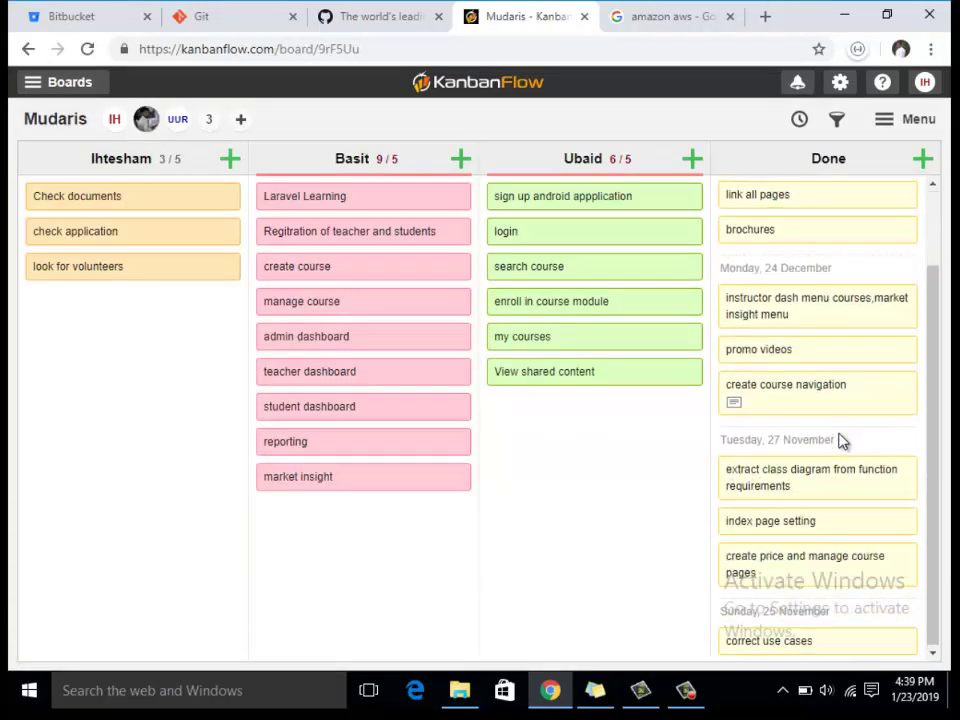
{"action": "scroll", "coordinate": [841, 442], "scroll_direction": "up", "scroll_amount": 1}
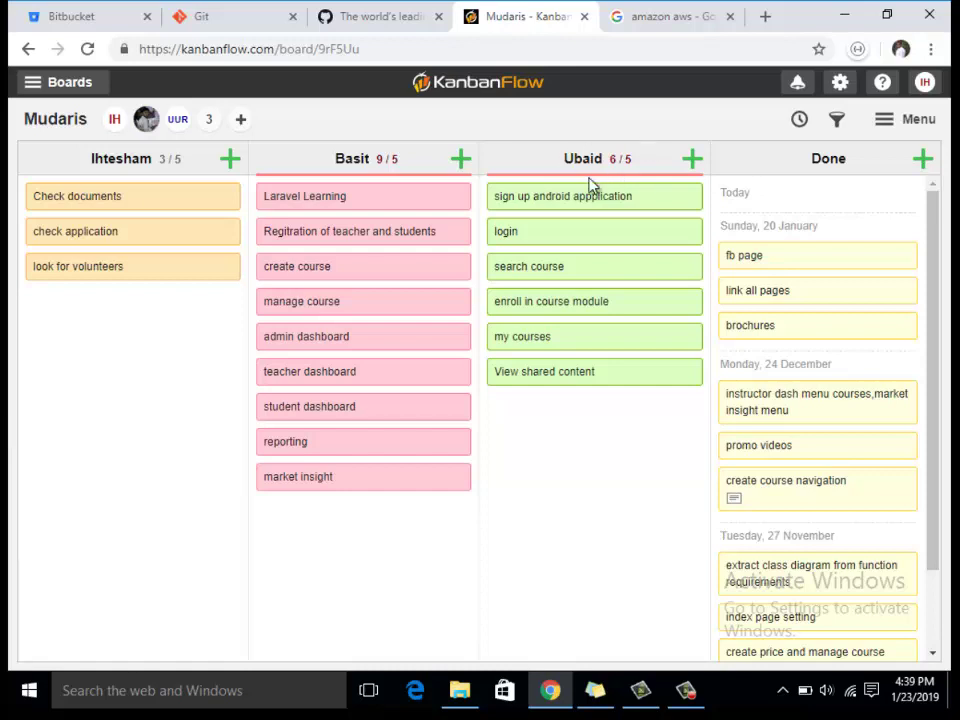
- View the amazon aws search results, glance at the Git website, and return to the results
{"action": "left_click", "coordinate": [665, 18]}
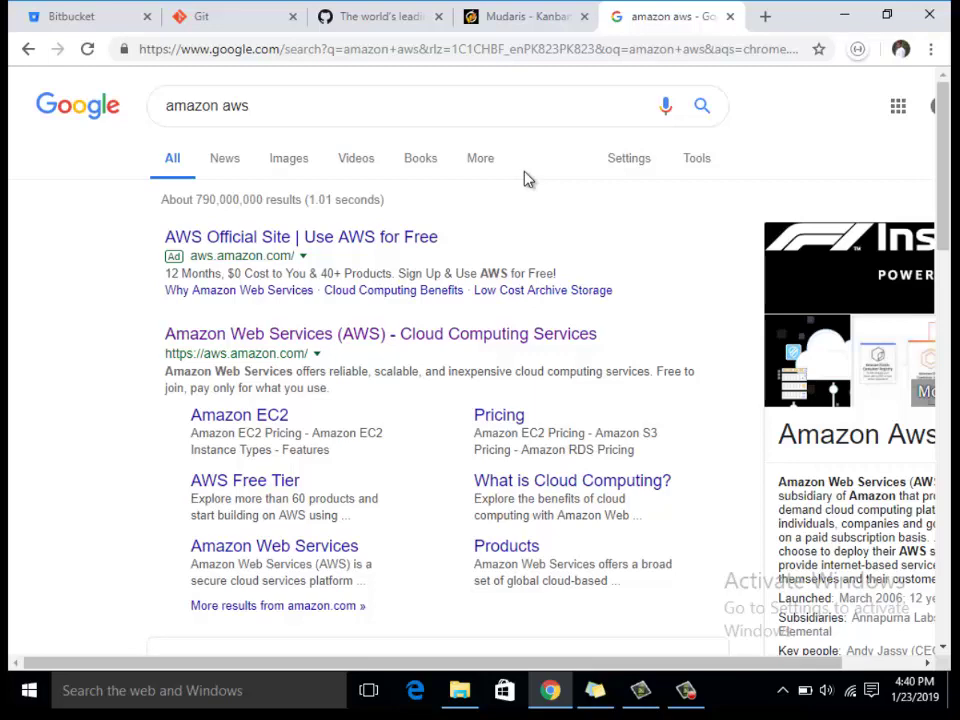
{"action": "left_click", "coordinate": [201, 16]}
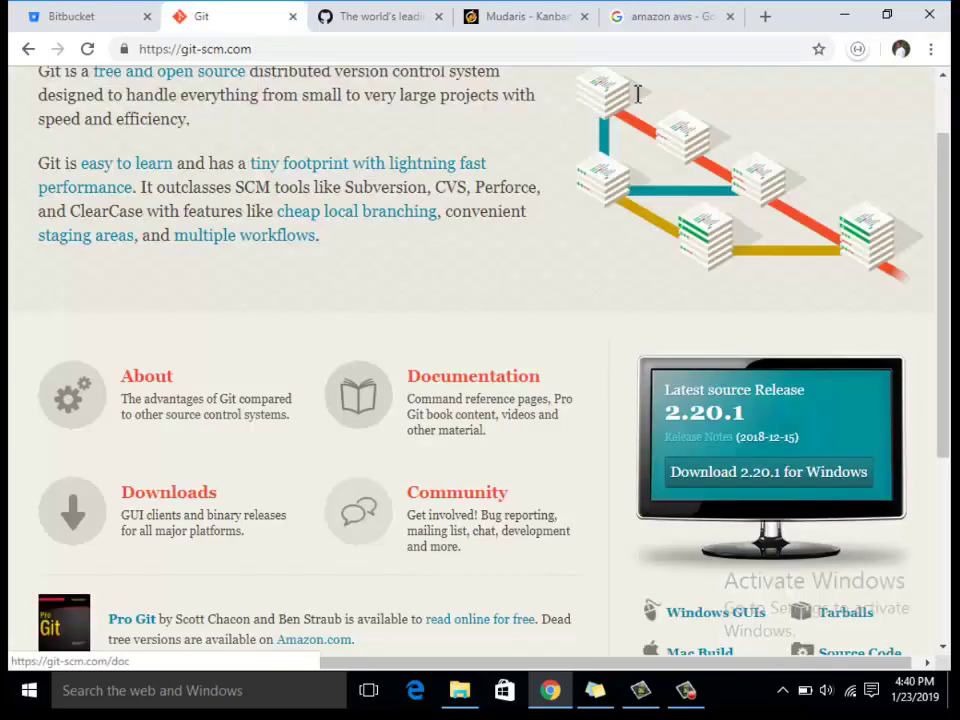
{"action": "left_click", "coordinate": [677, 22]}
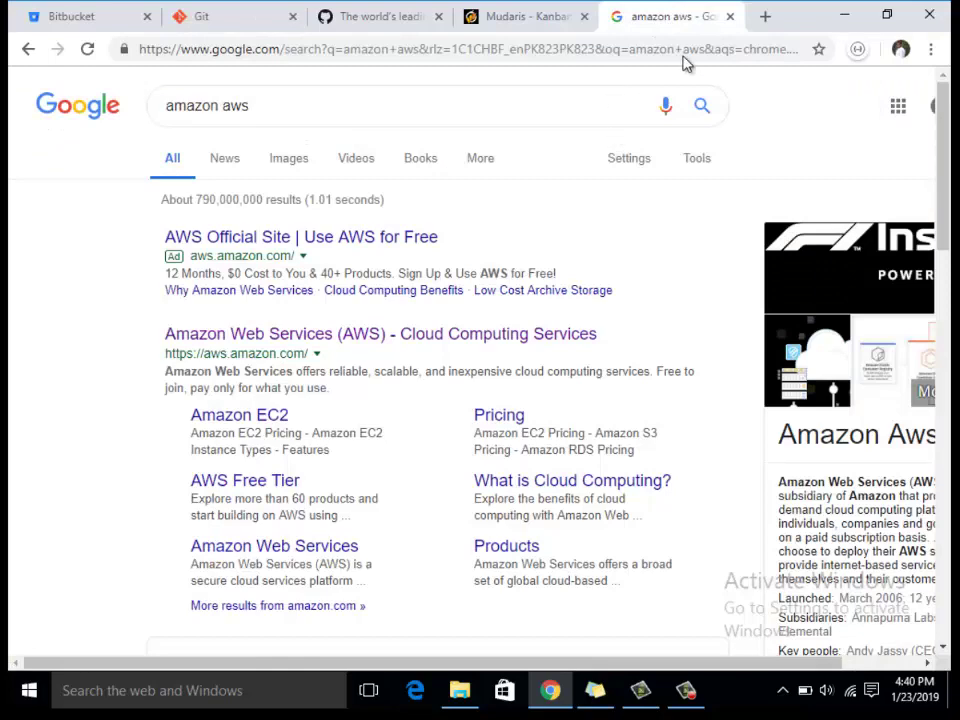
- Open mudaris.org in a new tab and highlight all of the text on its placeholder page
{"action": "left_click", "coordinate": [766, 16]}
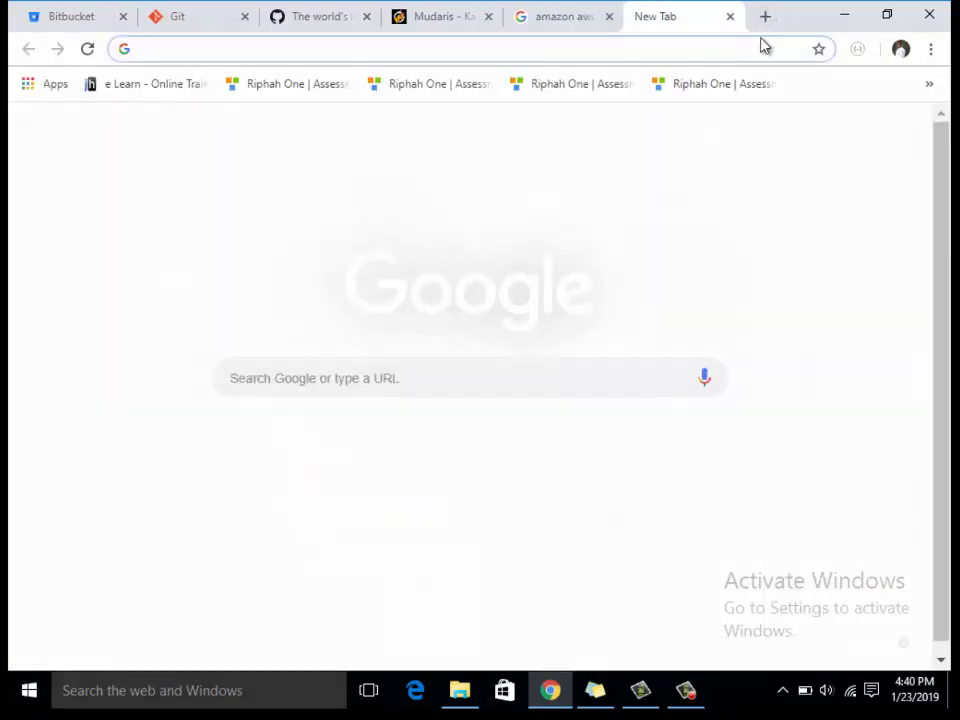
{"action": "type", "text": "mu"}
{"action": "key", "text": "Return"}
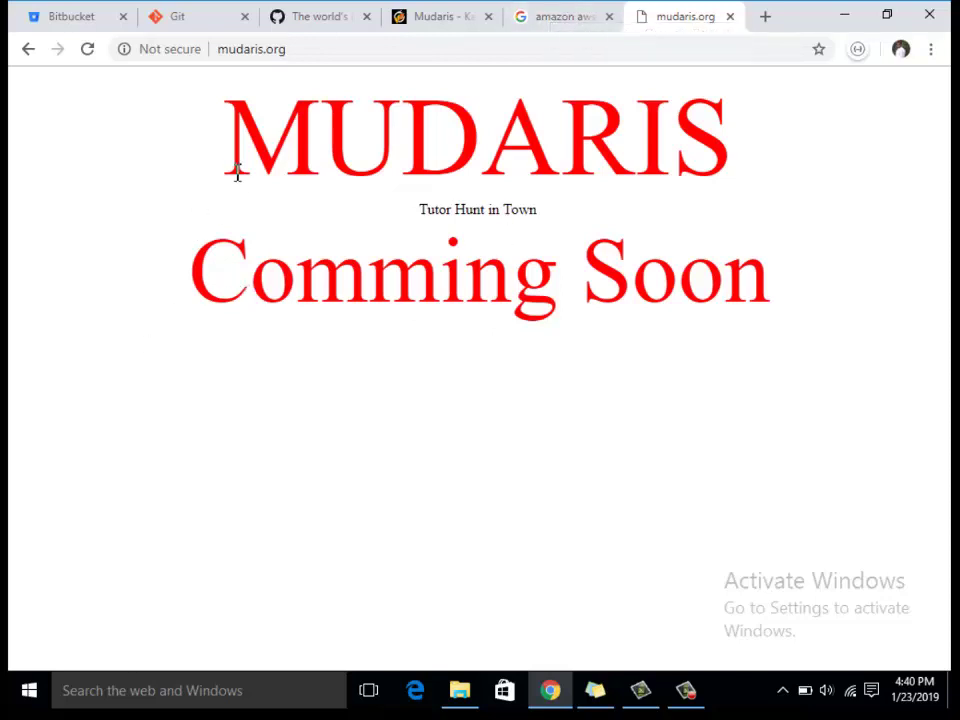
{"action": "left_click_drag", "start_coordinate": [231, 146], "coordinate": [874, 330]}
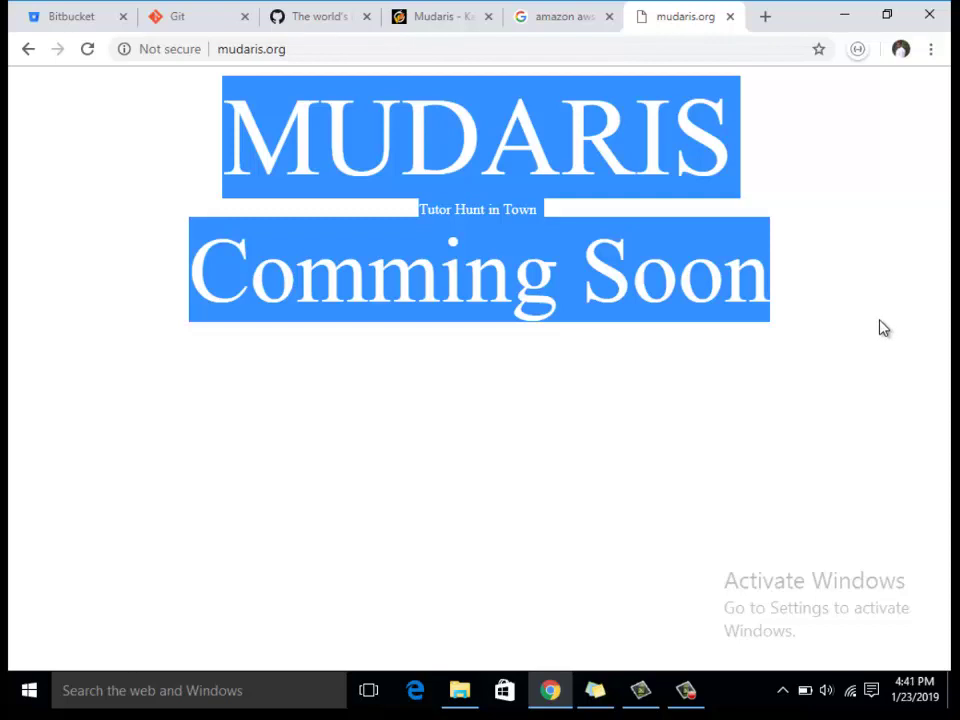
- Review the amazon aws search results, including the EC2 and Pricing entries, with a brief look back at mudaris.org
{"action": "left_click", "coordinate": [569, 19]}
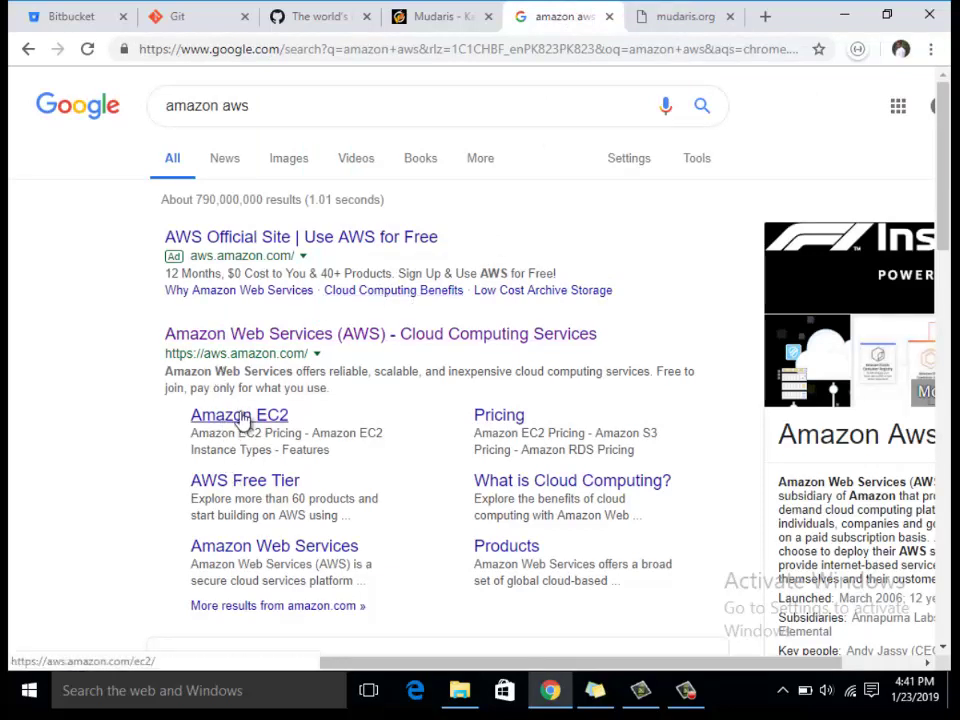
{"action": "scroll", "coordinate": [250, 422], "scroll_direction": "down", "scroll_amount": 2}
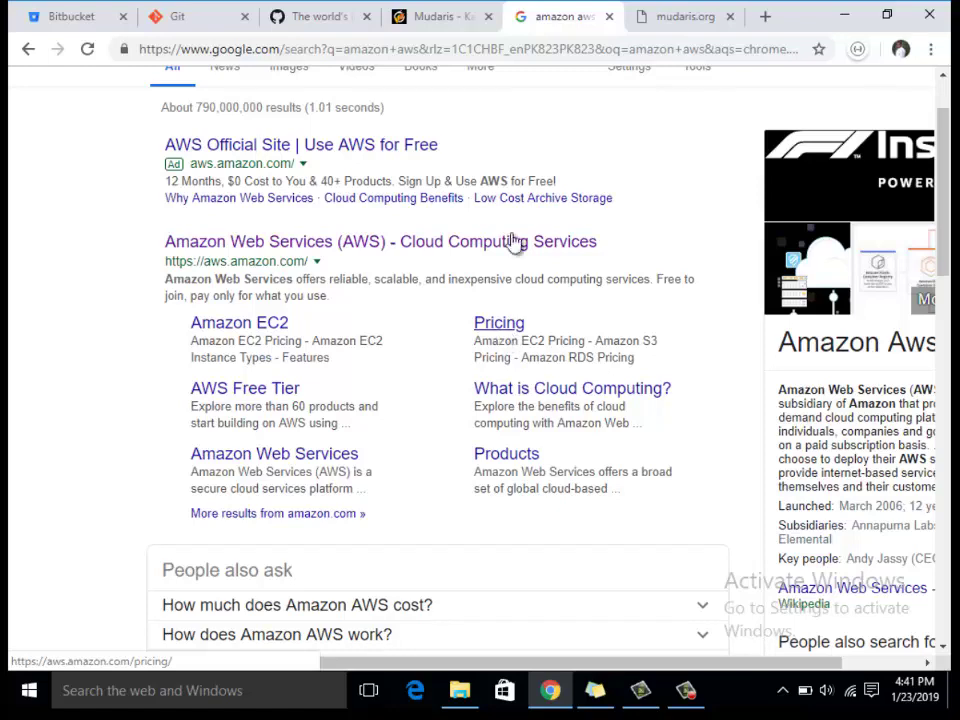
{"action": "left_click", "coordinate": [694, 22]}
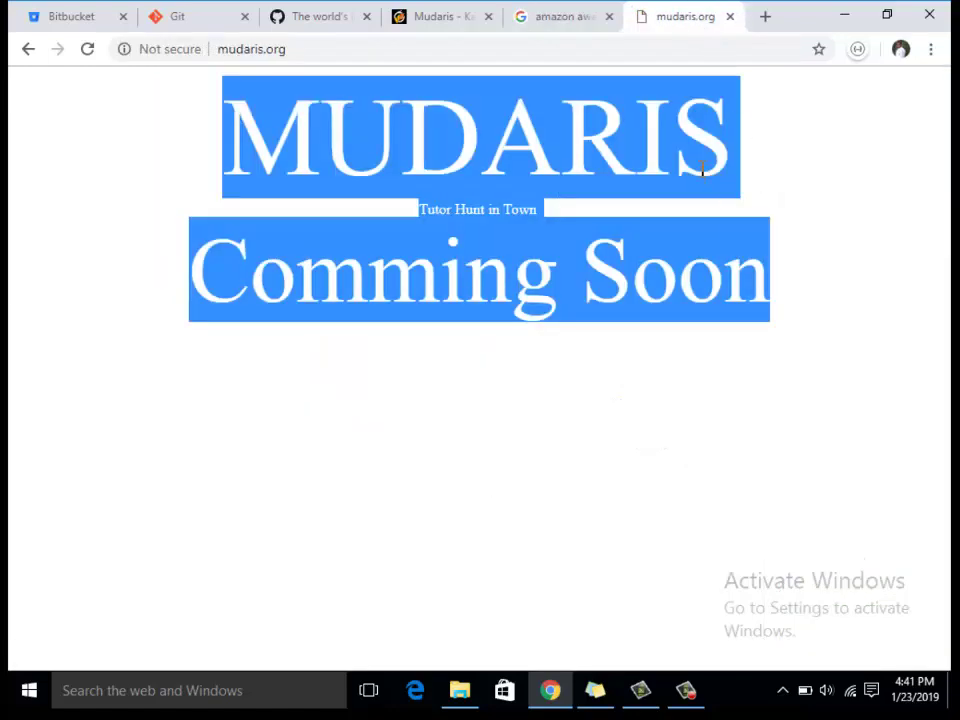
{"action": "left_click", "coordinate": [577, 14]}
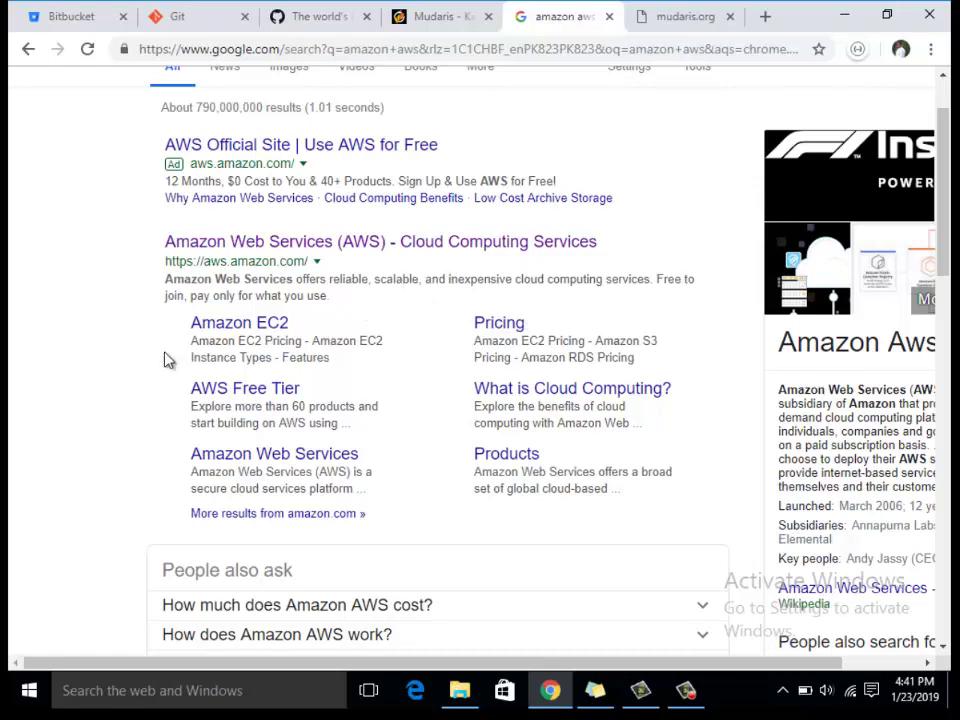
{"action": "scroll", "coordinate": [135, 343], "scroll_direction": "down", "scroll_amount": 3}
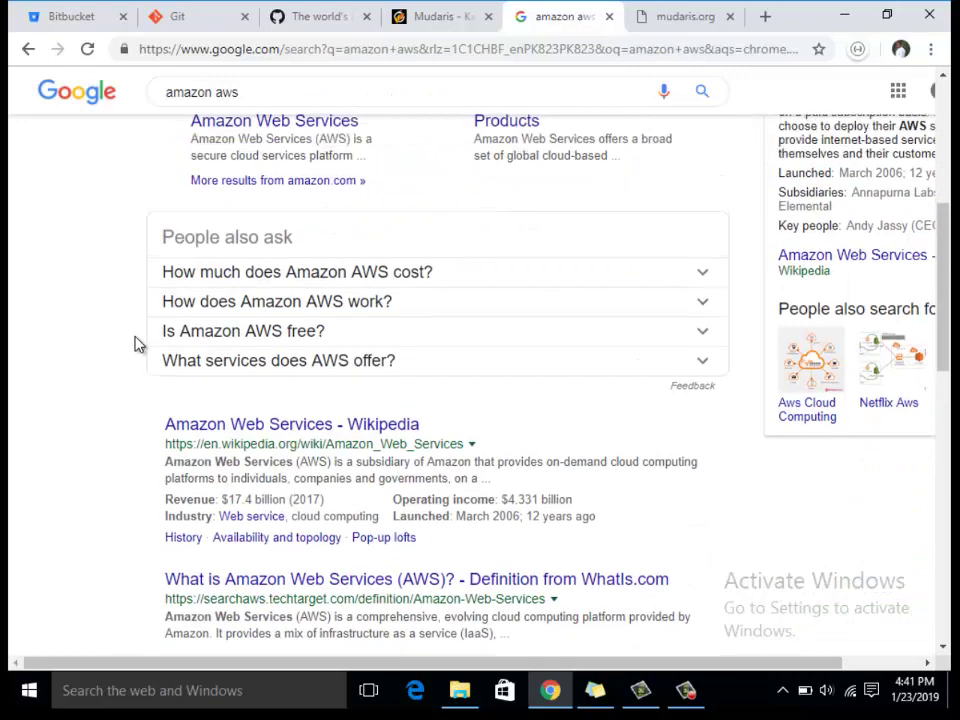
{"action": "scroll", "coordinate": [136, 344], "scroll_direction": "up", "scroll_amount": 4}
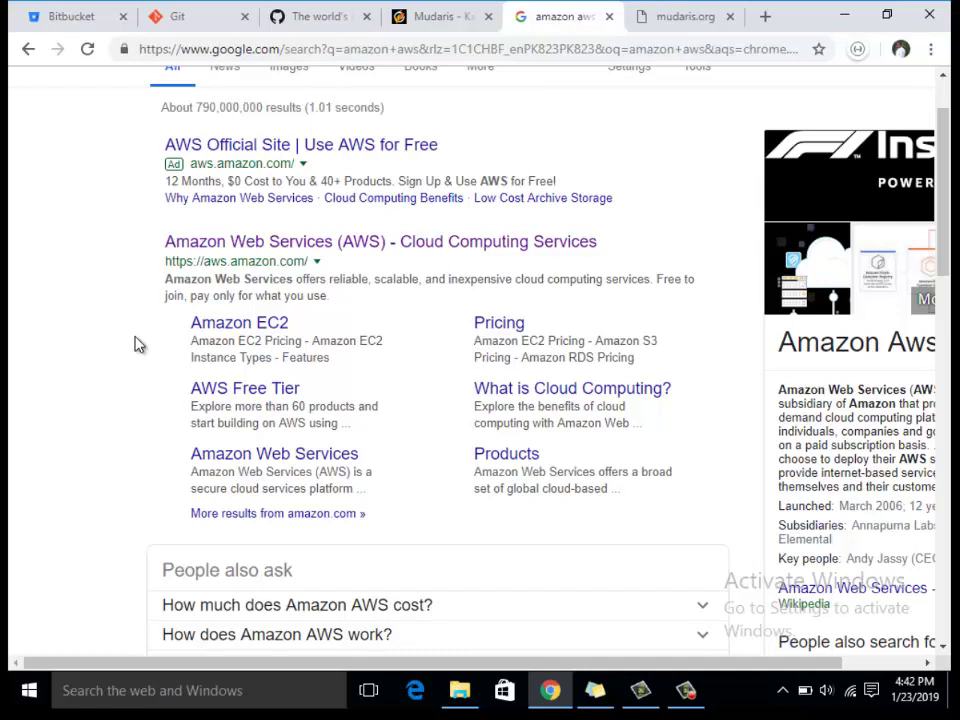
{"action": "left_click_drag", "start_coordinate": [139, 345], "coordinate": [332, 360]}
{"action": "left_click_drag", "start_coordinate": [546, 357], "coordinate": [636, 362]}
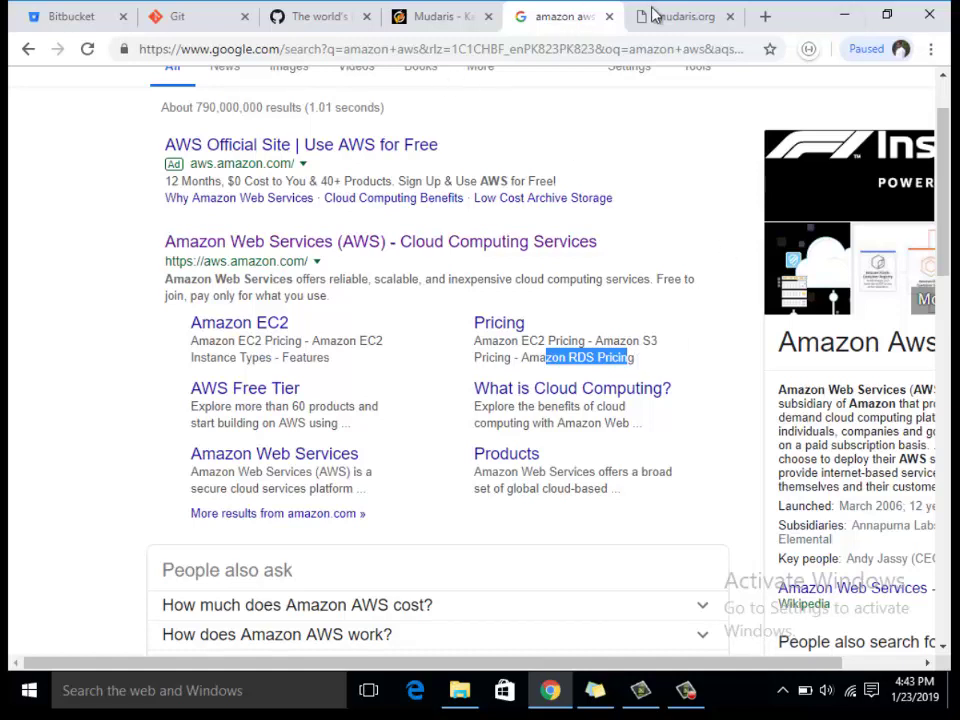
- Load the Host Pakistan portal at clientarea.host.com.pk in a new tab and open its client login page
{"action": "key", "text": "ctrl+shift+t"}
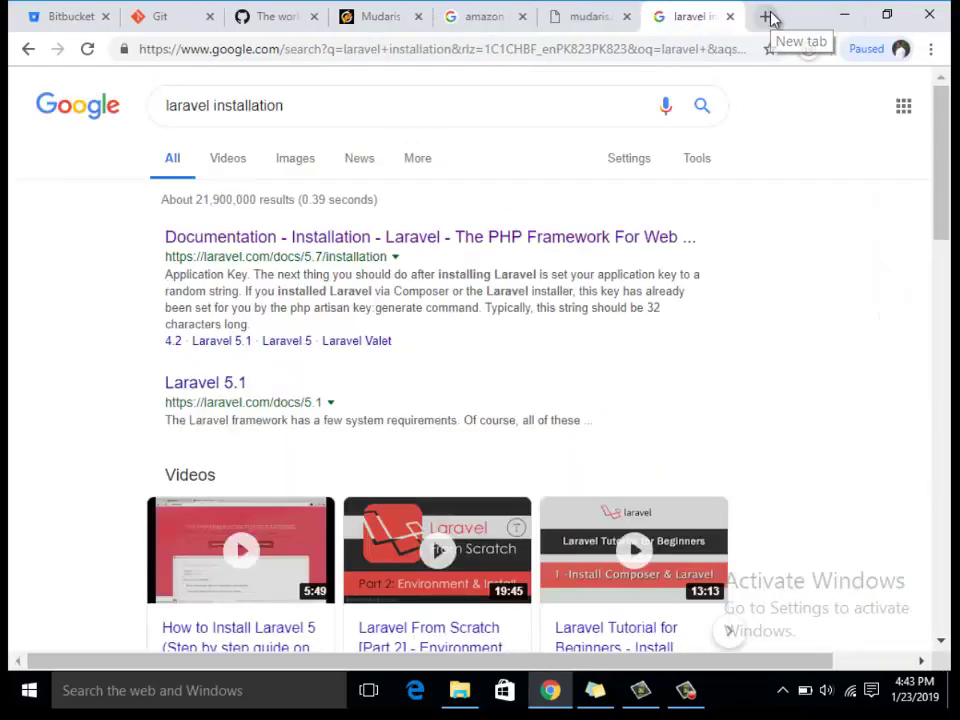
{"action": "left_click", "coordinate": [767, 16]}
{"action": "type", "text": "cle"}
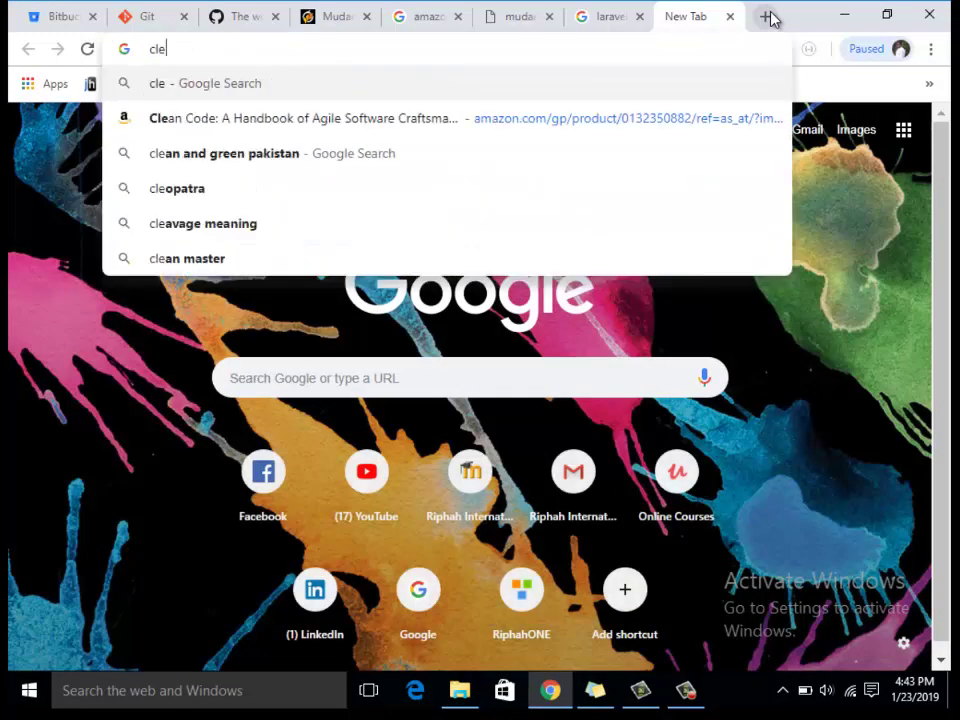
{"action": "key", "text": "BackSpace"}
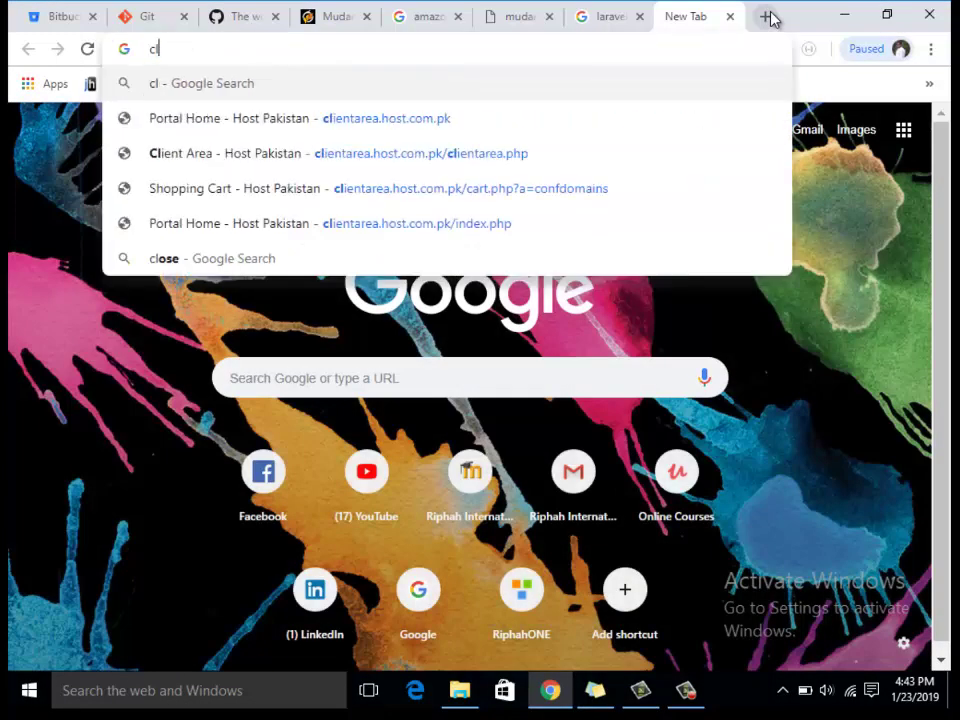
{"action": "type", "text": "i"}
{"action": "key", "text": "Return"}
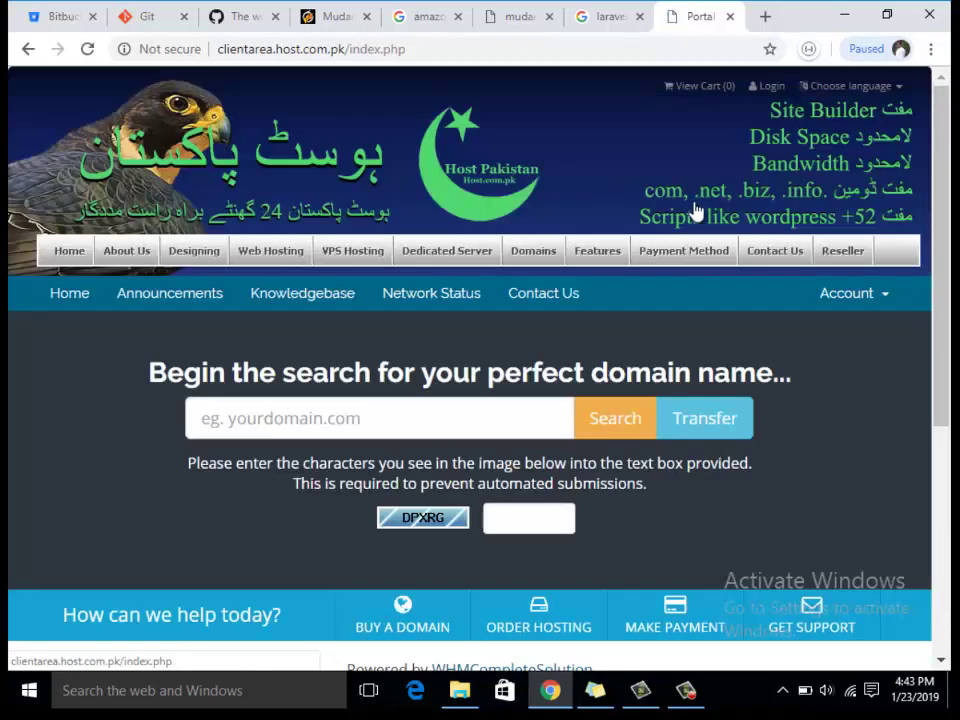
{"action": "left_click", "coordinate": [848, 295]}
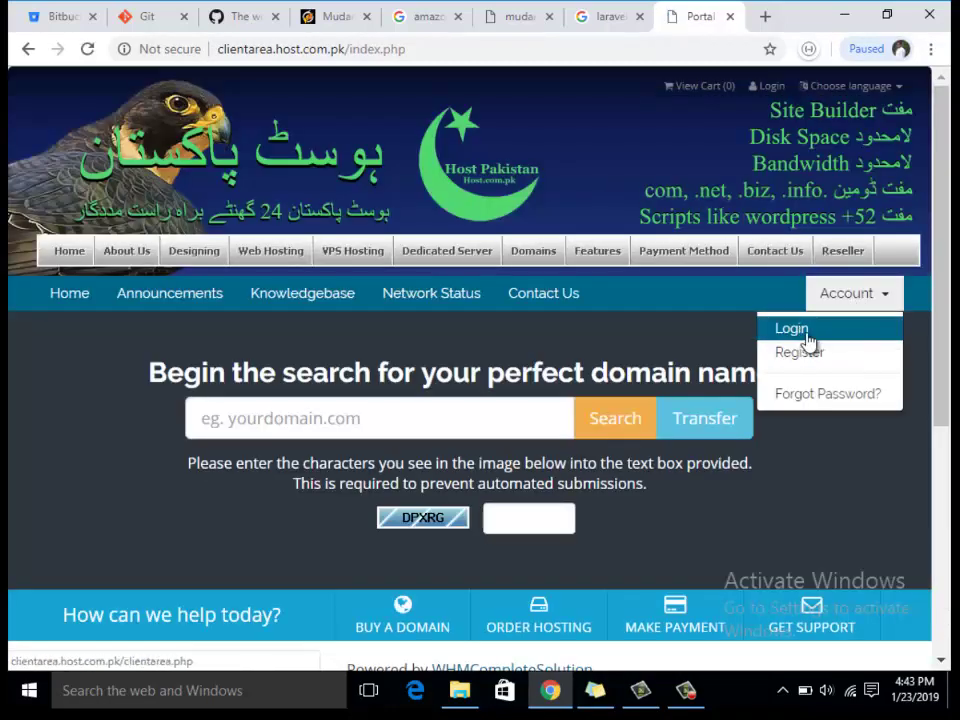
{"action": "left_click", "coordinate": [805, 333]}
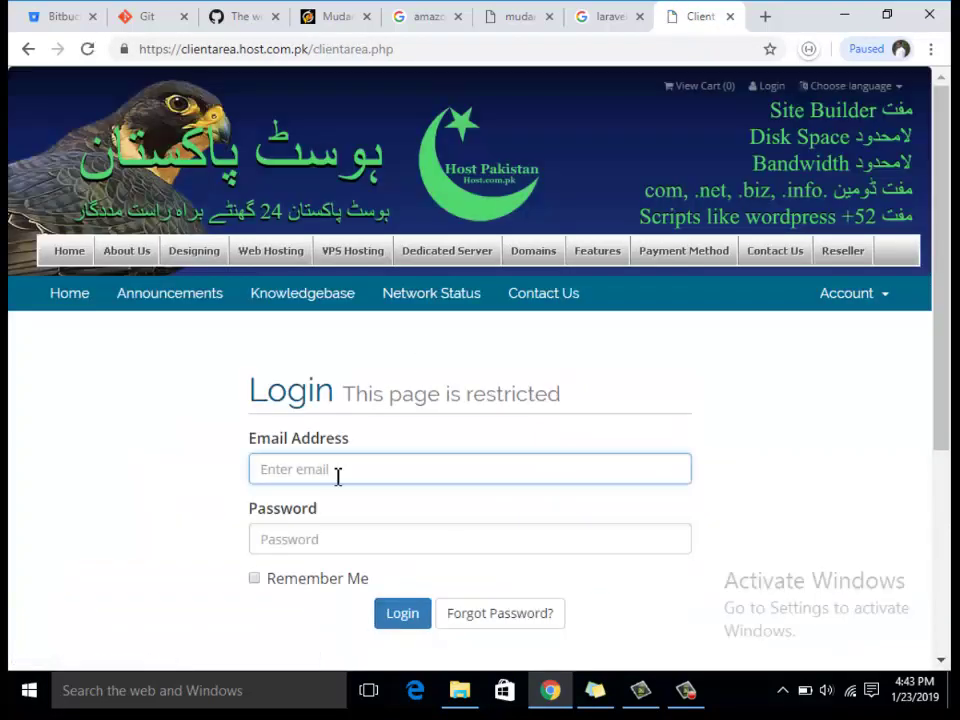
- Log in to the client area with the account's email and password, and dismiss the offer to save the password
{"action": "scroll", "coordinate": [430, 410], "scroll_direction": "down", "scroll_amount": 3}
{"action": "left_click", "coordinate": [440, 285]}
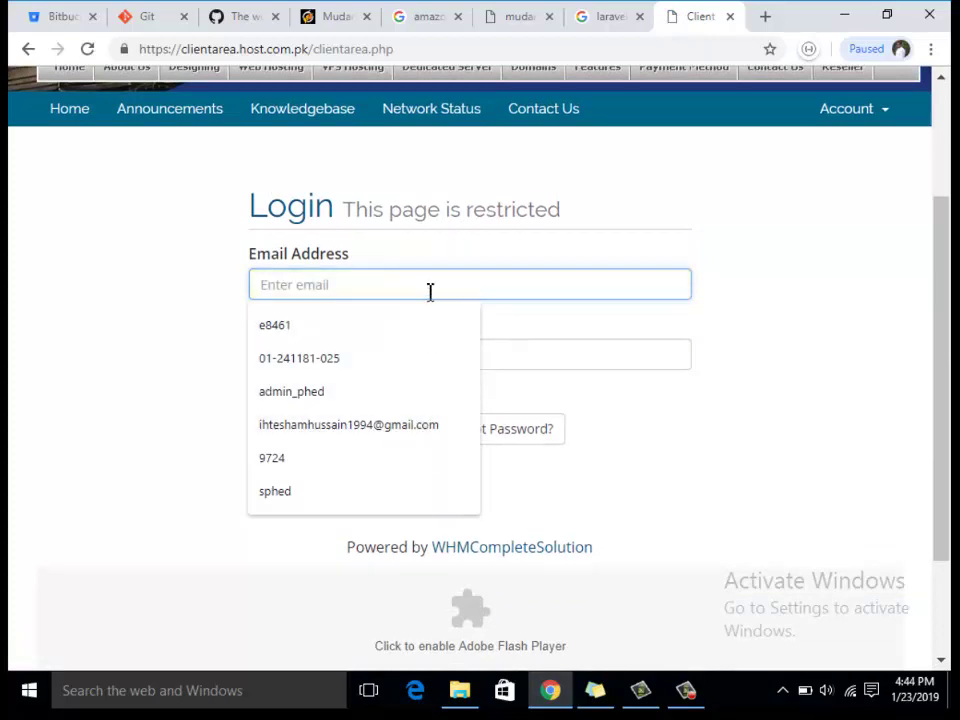
{"action": "type", "text": "joi"}
{"action": "key", "text": "Down"}
{"action": "key", "text": "Return"}
{"action": "key", "text": "Tab"}
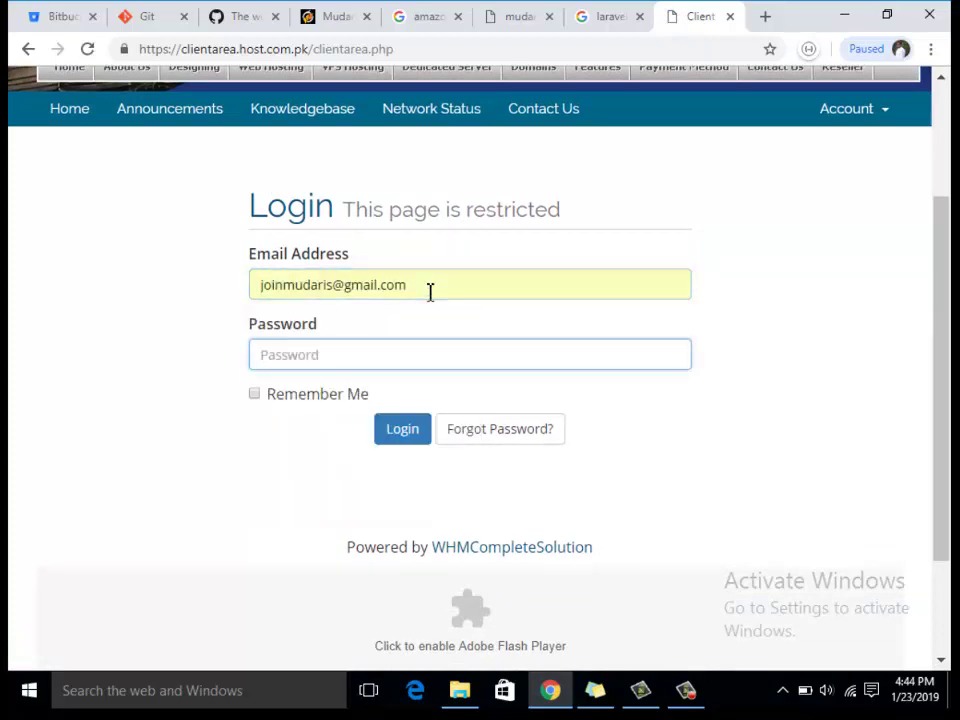
{"action": "type", "text": "••••••••••••••"}
{"action": "key", "text": "Return"}
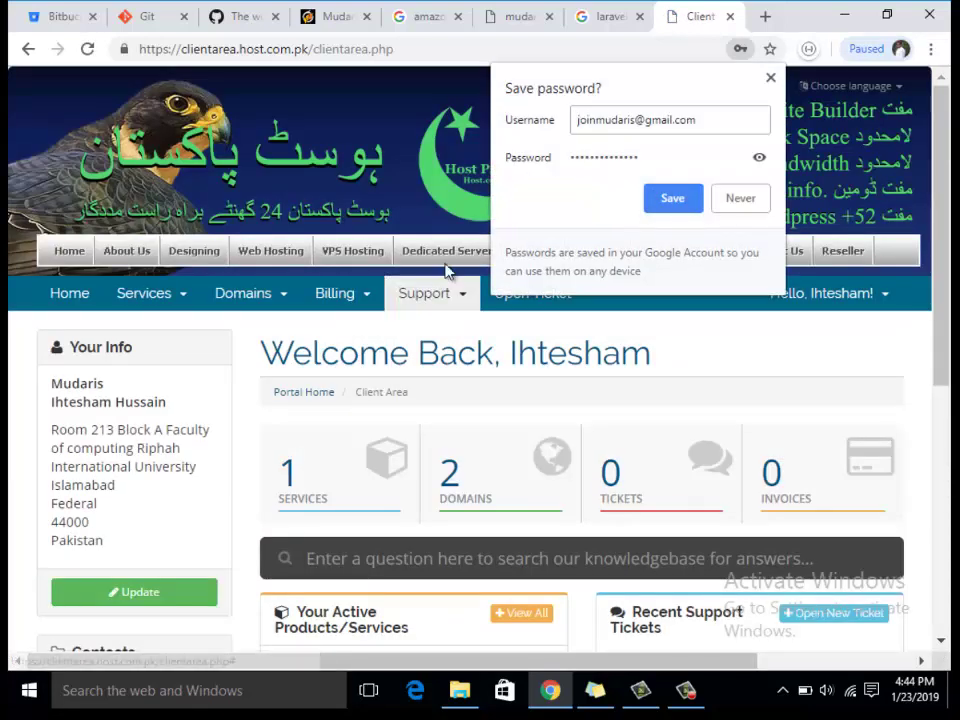
{"action": "left_click", "coordinate": [469, 141]}
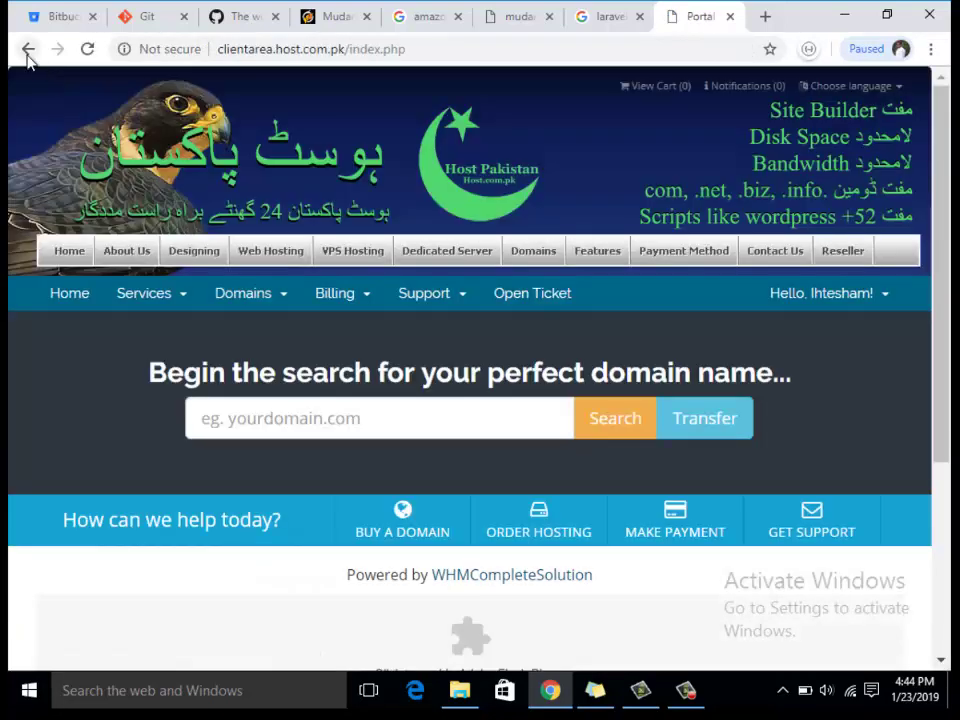
- Return to the client area dashboard and open the list of the account's own products and services
{"action": "left_click", "coordinate": [27, 51]}
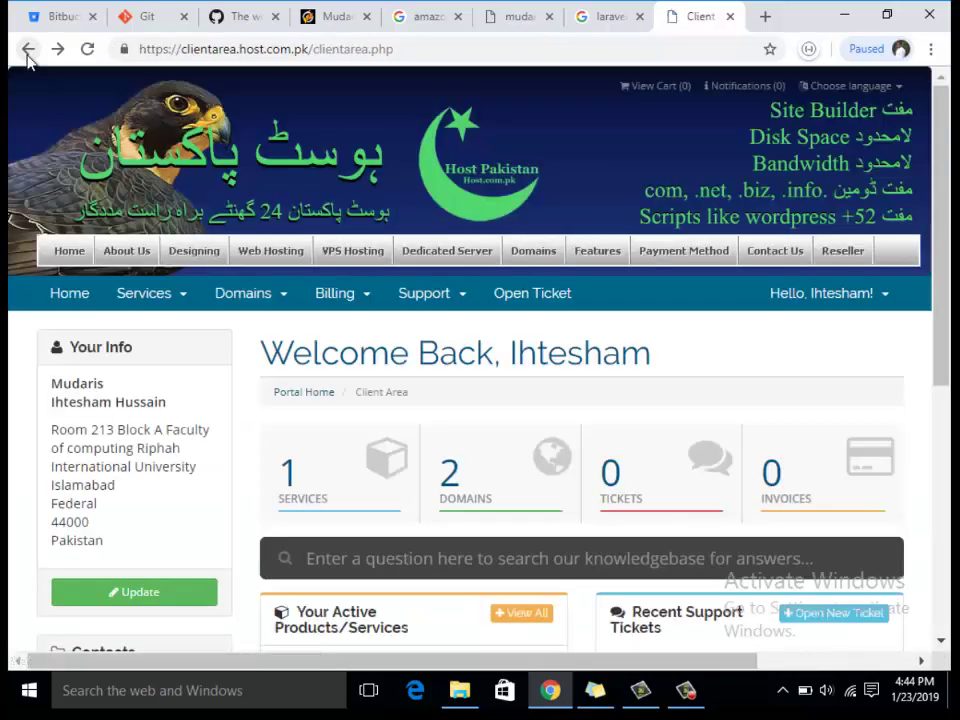
{"action": "scroll", "coordinate": [443, 311], "scroll_direction": "down", "scroll_amount": 4}
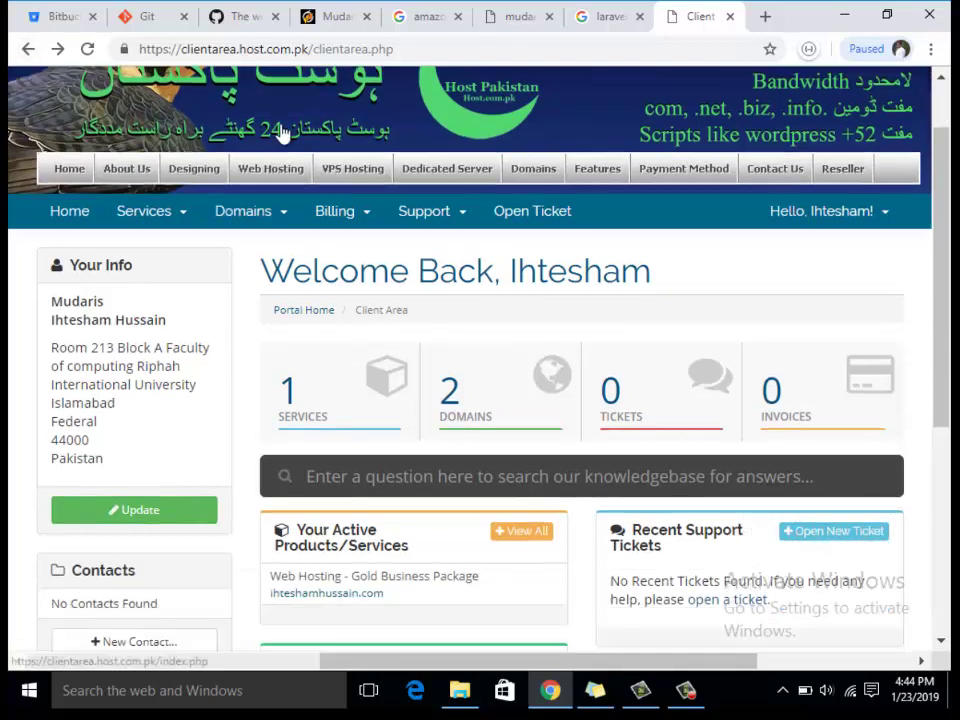
{"action": "scroll", "coordinate": [437, 313], "scroll_direction": "up", "scroll_amount": 5}
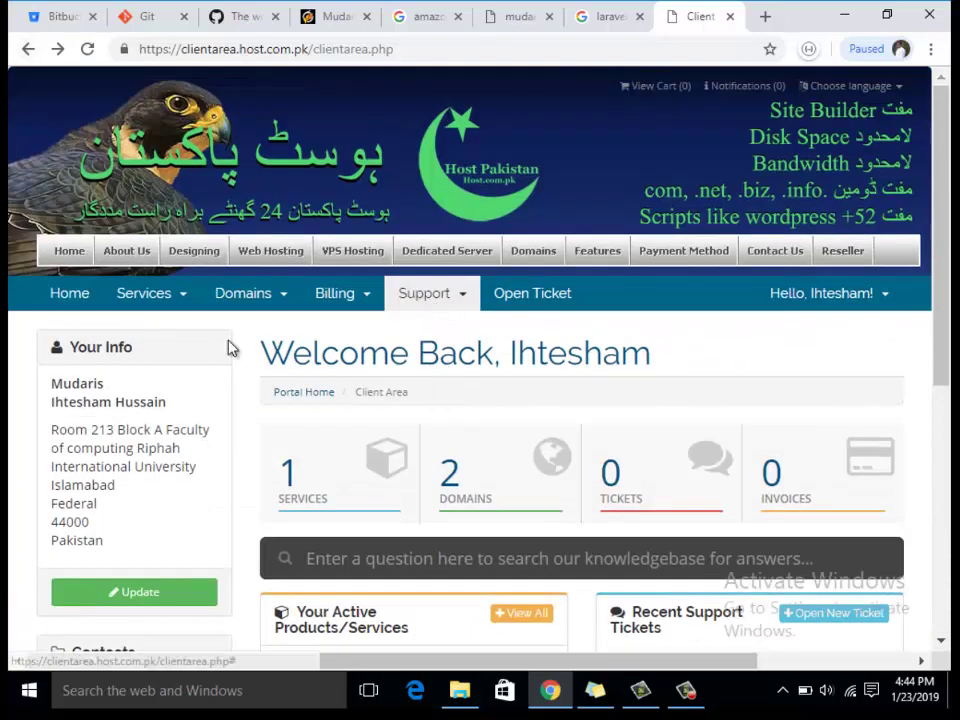
{"action": "left_click", "coordinate": [156, 300]}
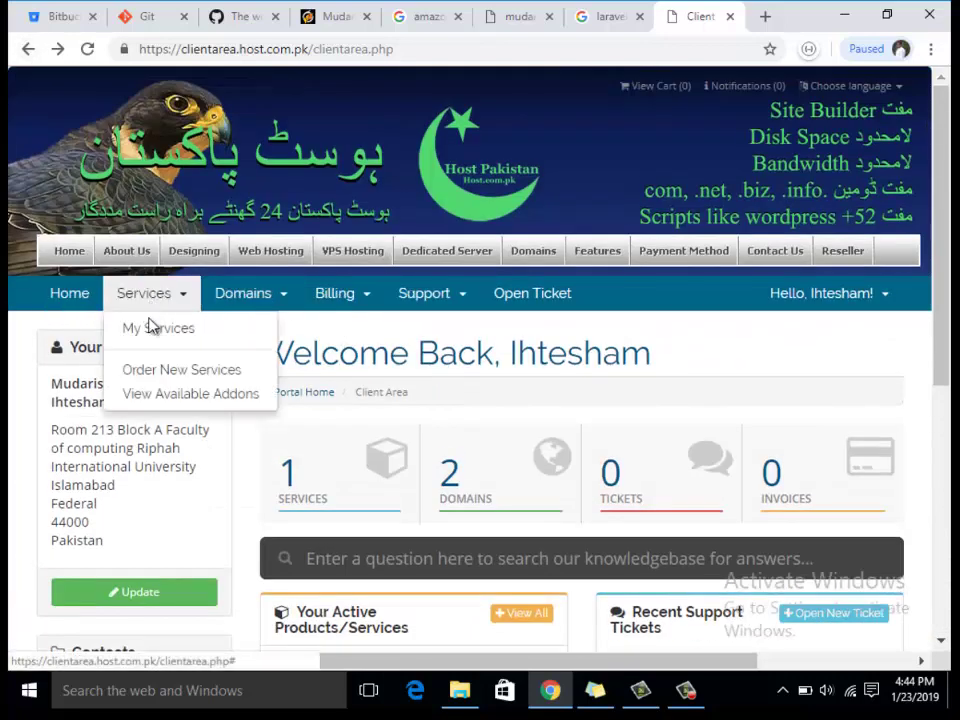
{"action": "left_click", "coordinate": [160, 330]}
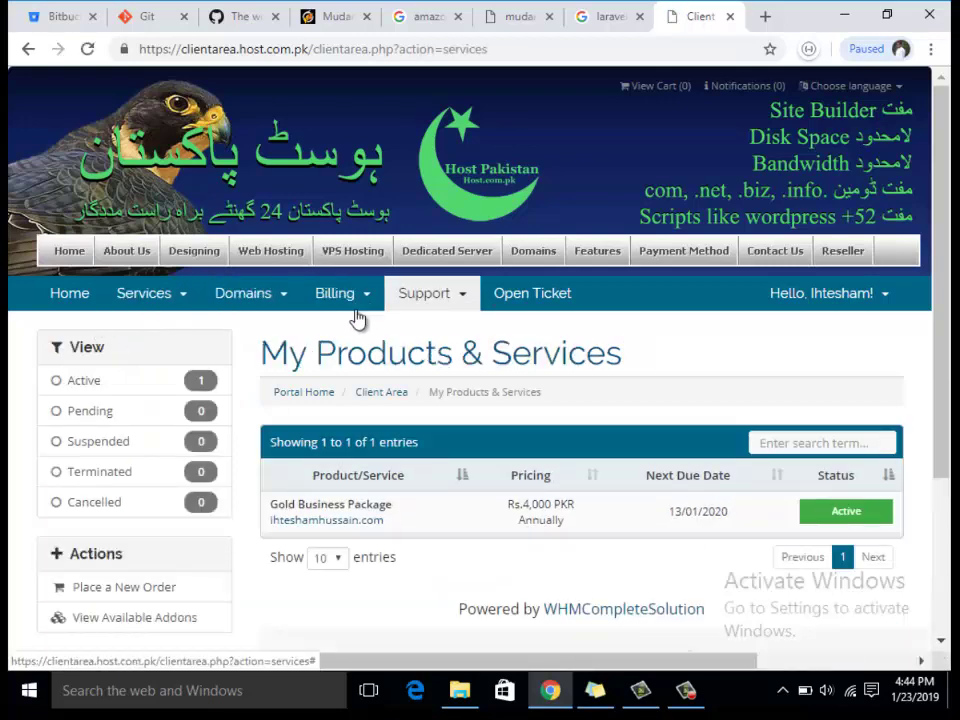
{"action": "scroll", "coordinate": [357, 318], "scroll_direction": "down", "scroll_amount": 1}
{"action": "scroll", "coordinate": [357, 318], "scroll_direction": "up", "scroll_amount": 2}
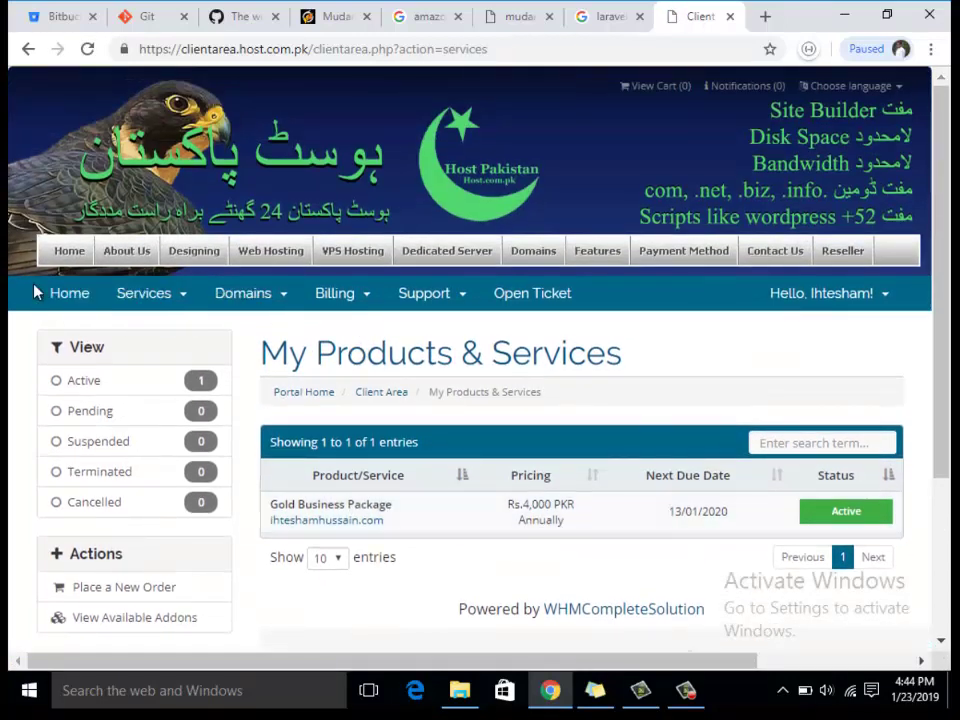
- Return to the client area home page and review its summary, active products, support tickets and domain registration sections
{"action": "left_click", "coordinate": [70, 294]}
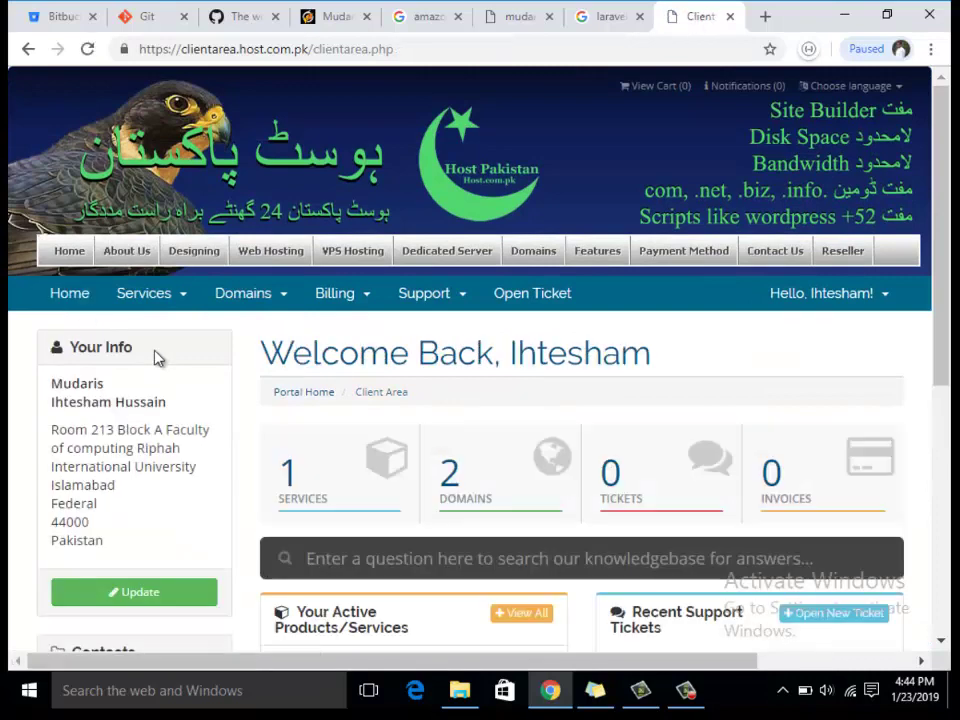
{"action": "scroll", "coordinate": [155, 358], "scroll_direction": "down", "scroll_amount": 3}
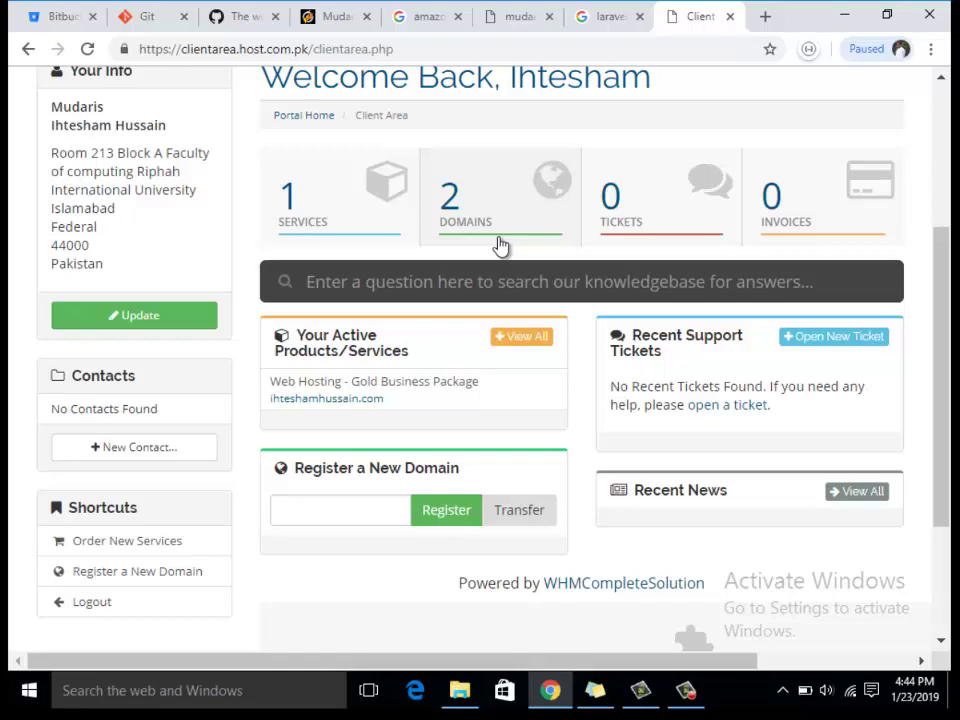
{"action": "scroll", "coordinate": [268, 368], "scroll_direction": "down", "scroll_amount": 2}
{"action": "scroll", "coordinate": [482, 336], "scroll_direction": "up", "scroll_amount": 5}
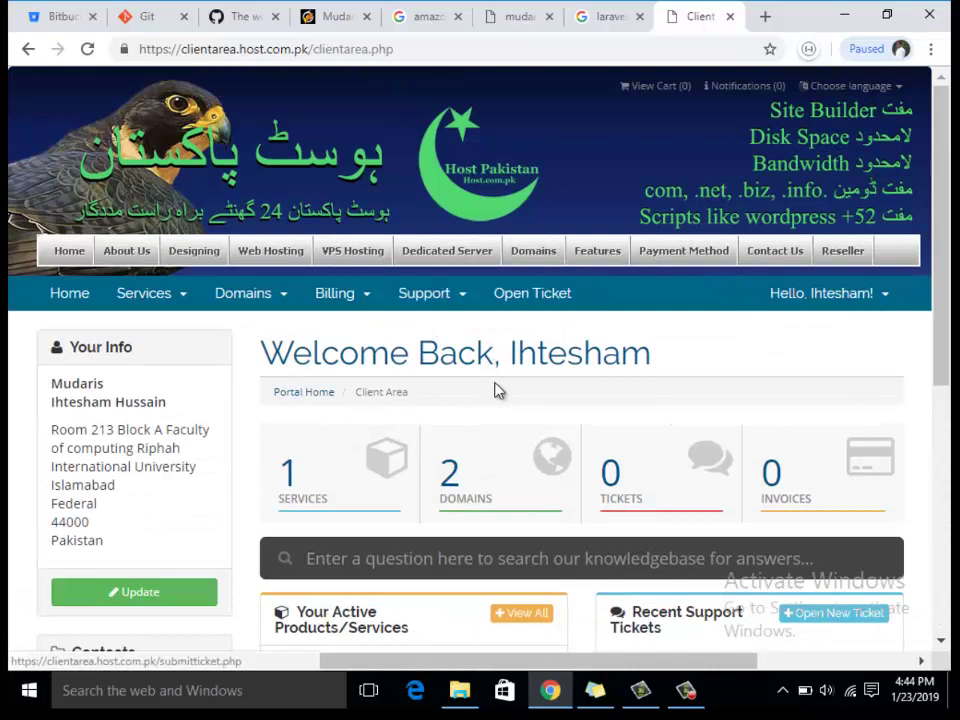
- Open the details of the active Gold Business Package web hosting service and log in to its cPanel
{"action": "scroll", "coordinate": [497, 388], "scroll_direction": "down", "scroll_amount": 2}
{"action": "left_click", "coordinate": [401, 333]}
{"action": "scroll", "coordinate": [137, 394], "scroll_direction": "down", "scroll_amount": 1}
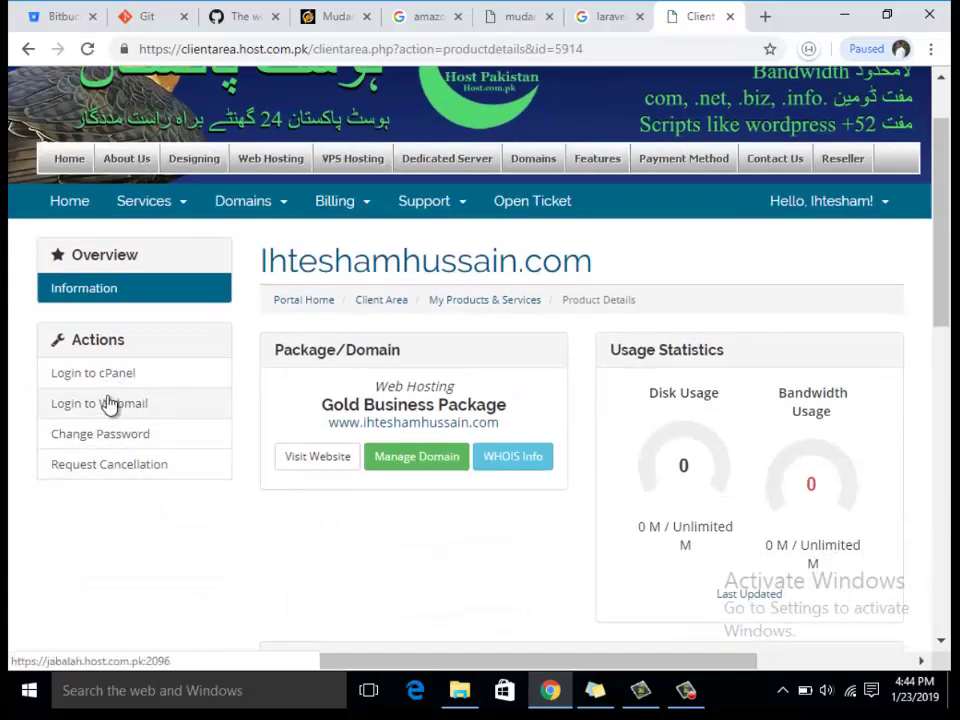
{"action": "left_click", "coordinate": [111, 372]}
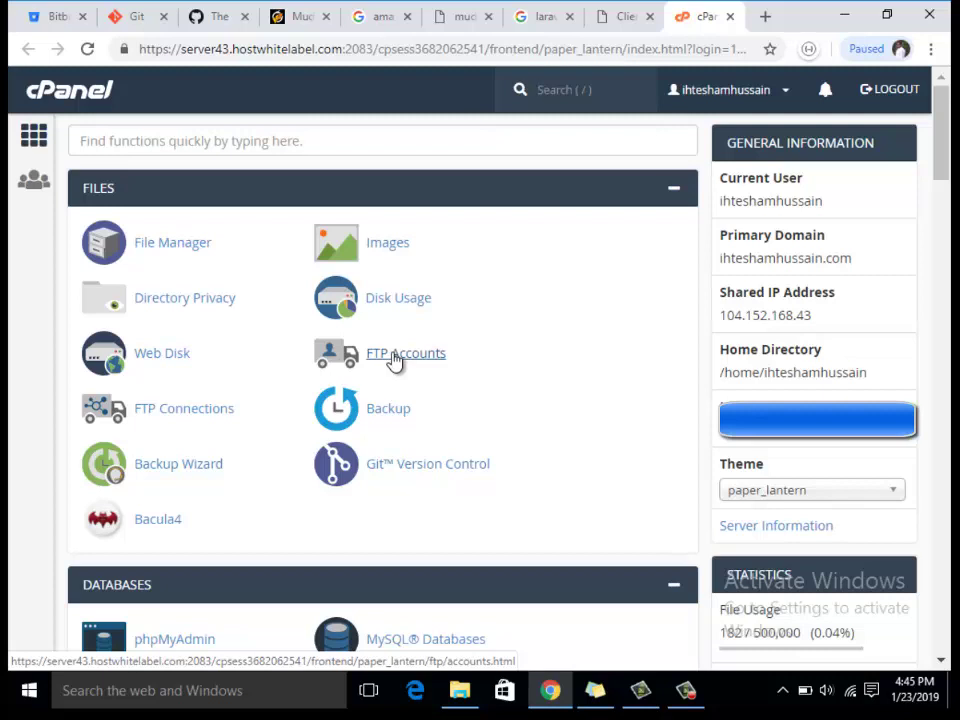
- Review the FTP Accounts page from the account creation form to the special FTP accounts, and return to the cPanel home
{"action": "left_click", "coordinate": [395, 356]}
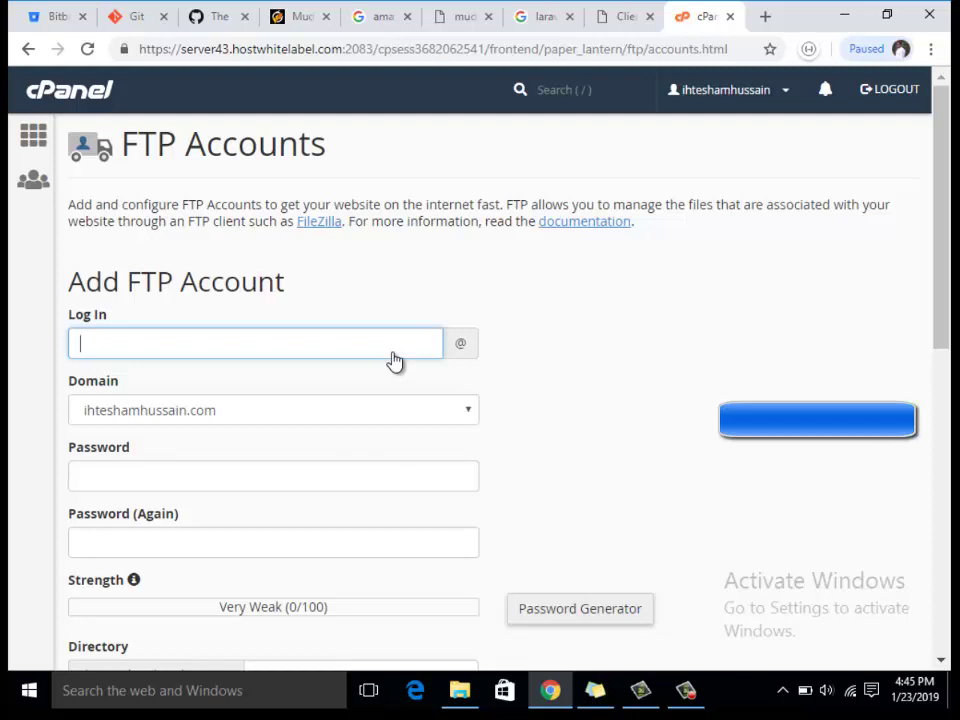
{"action": "scroll", "coordinate": [518, 390], "scroll_direction": "down", "scroll_amount": 2}
{"action": "scroll", "coordinate": [518, 390], "scroll_direction": "down", "scroll_amount": 6}
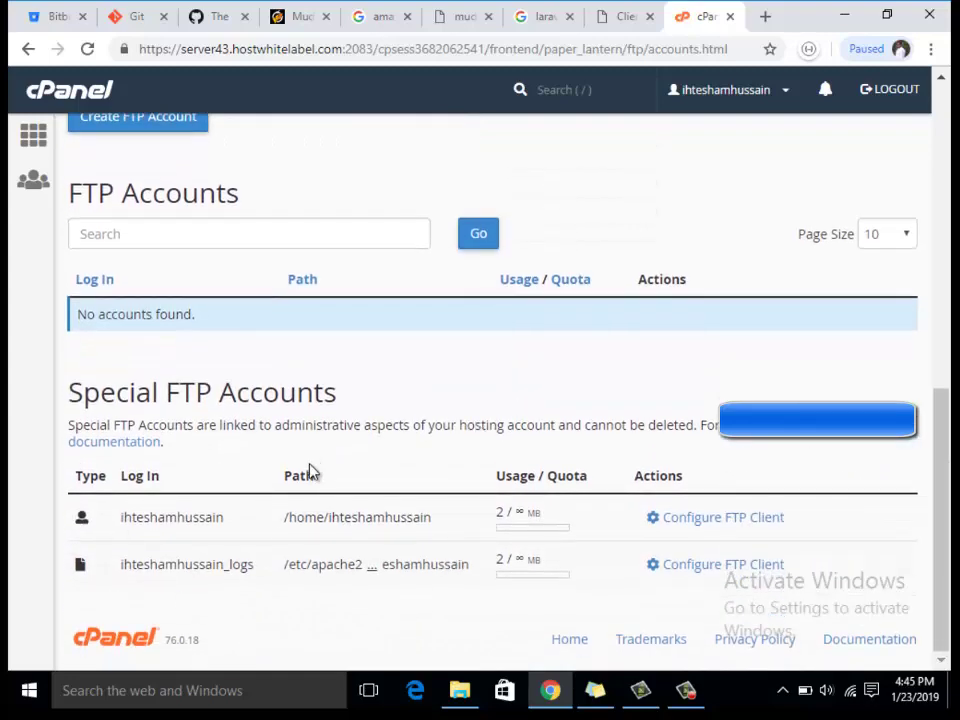
{"action": "scroll", "coordinate": [384, 452], "scroll_direction": "up", "scroll_amount": 8}
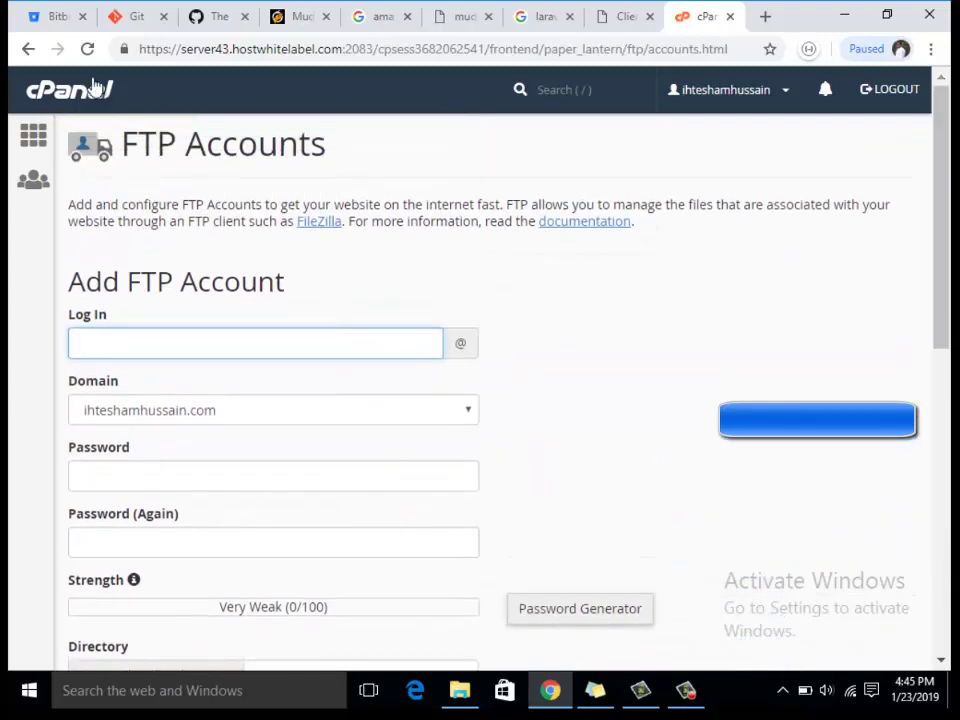
{"action": "left_click", "coordinate": [27, 50]}
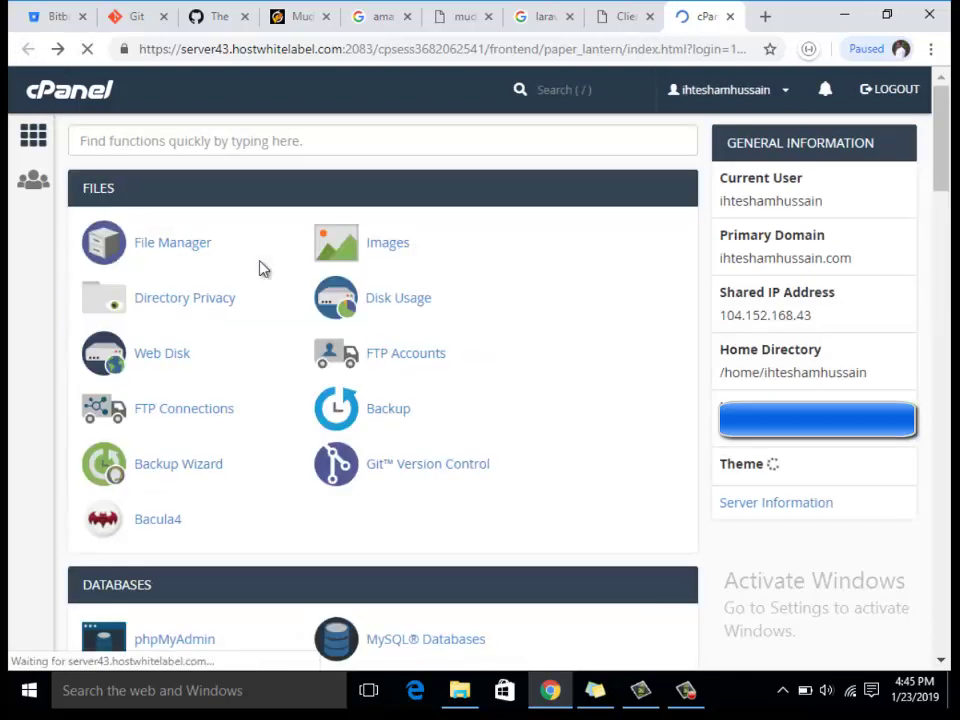
- Open the File Manager, go to the mudaris.org folder and select index.html
{"action": "left_click", "coordinate": [152, 246]}
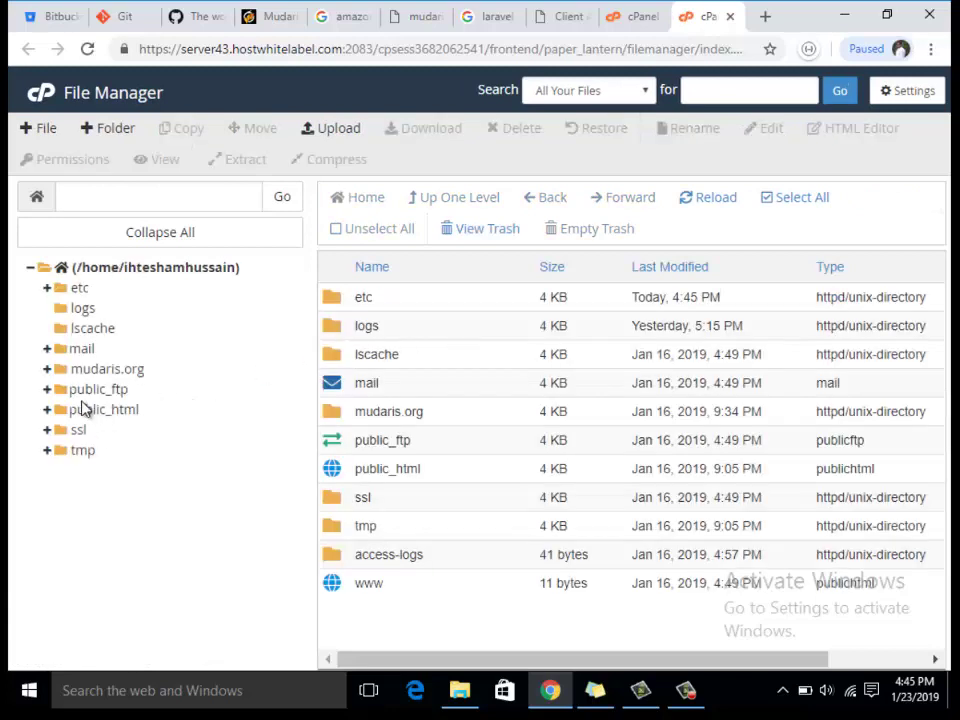
{"action": "left_click", "coordinate": [90, 367]}
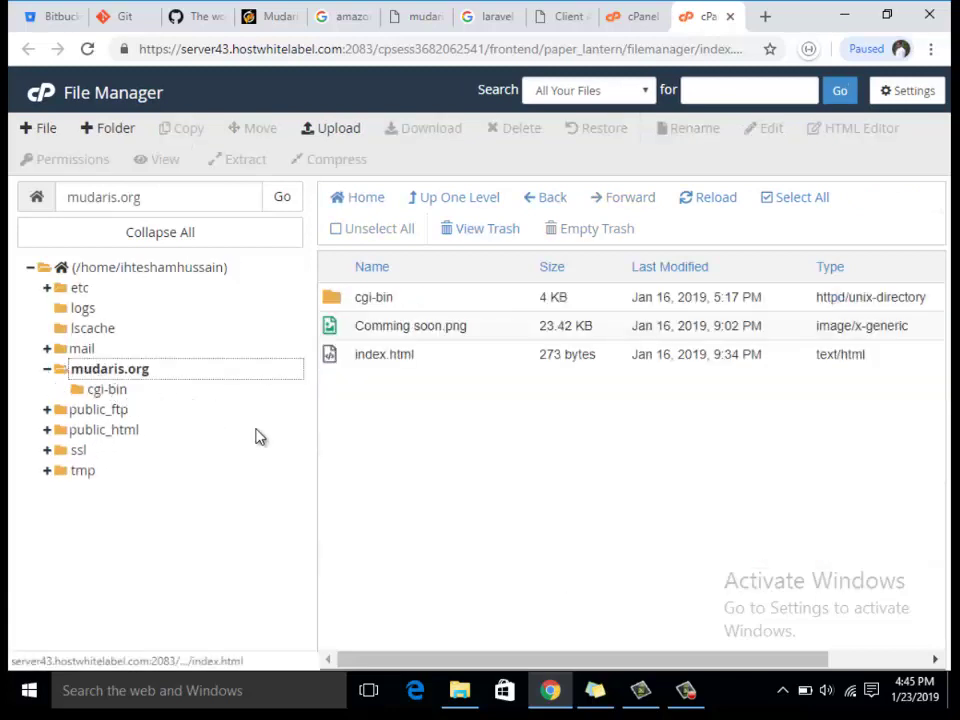
{"action": "left_click", "coordinate": [375, 356]}
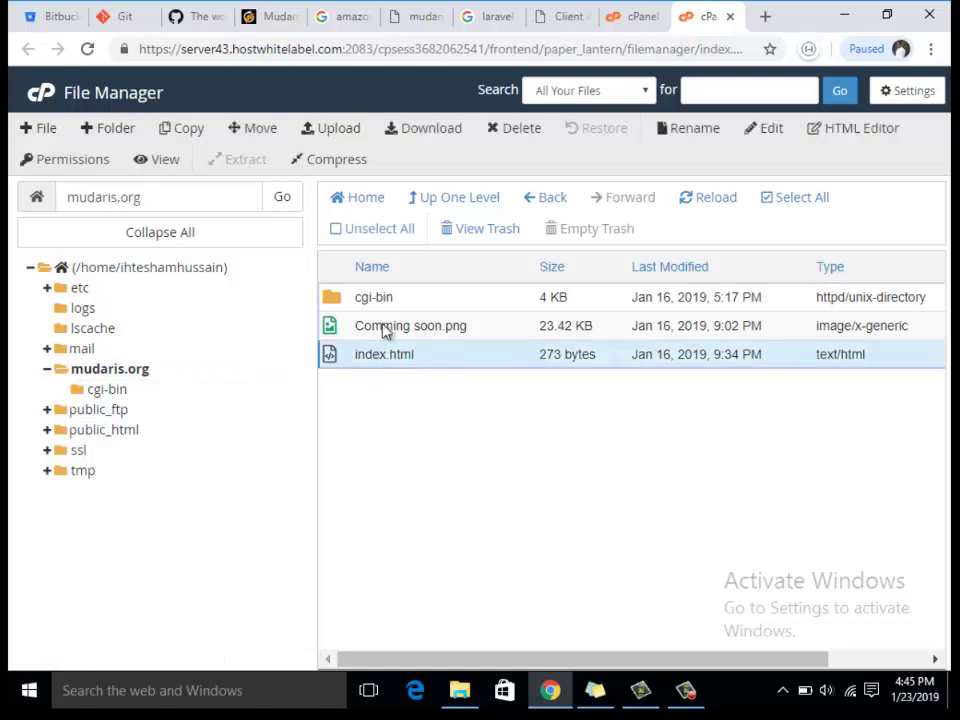
- View the file upload page for the mudaris.org folder, close it, and check the actions available for the cgi-bin folder
{"action": "left_click", "coordinate": [340, 130]}
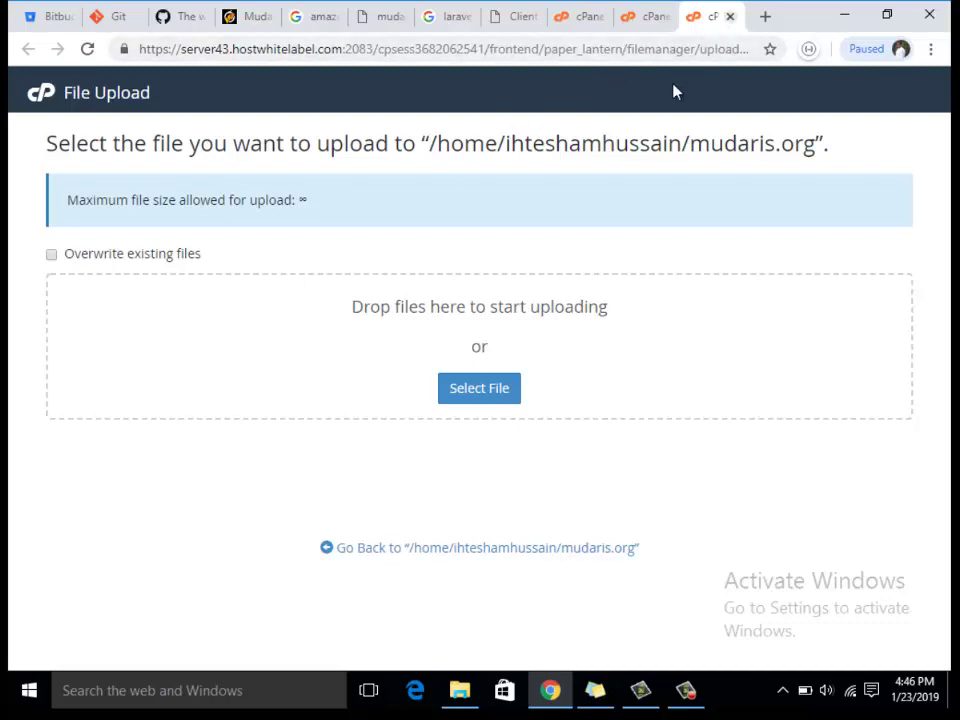
{"action": "key", "text": "ctrl+w"}
{"action": "right_click", "coordinate": [386, 300]}
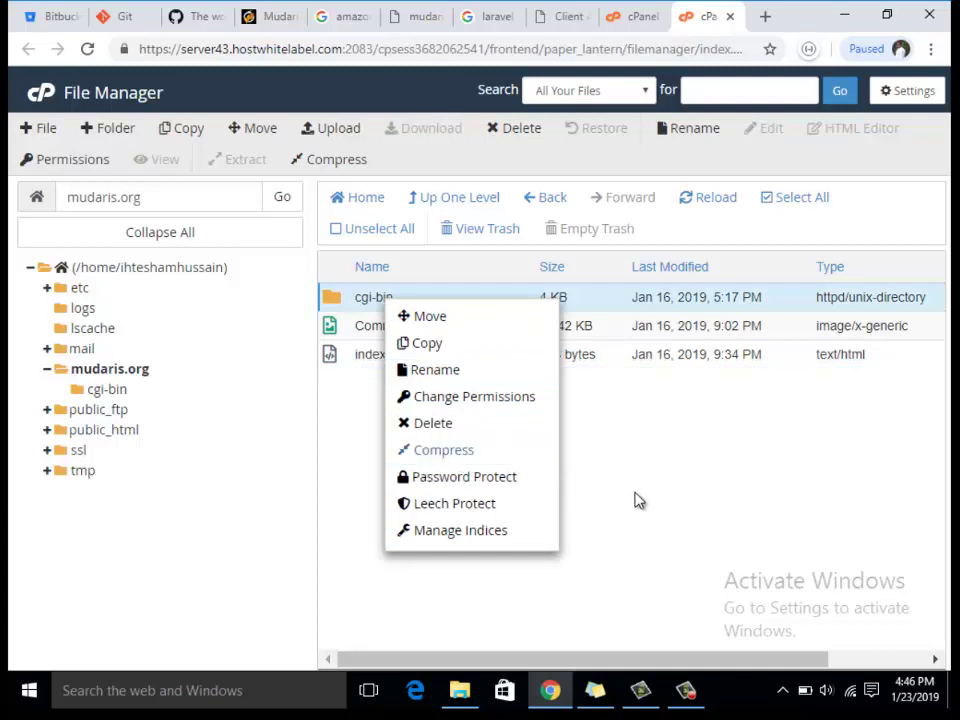
{"action": "left_click", "coordinate": [610, 461]}
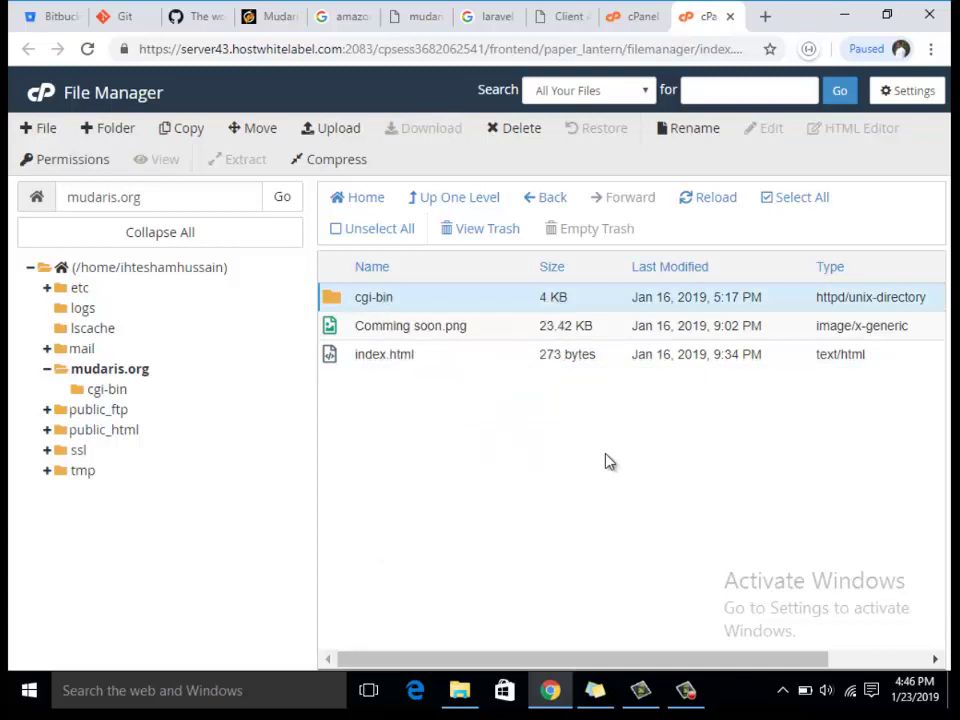
- View index.html from the mudaris.org folder in the HTML Editor and close the editor
{"action": "left_click", "coordinate": [440, 362]}
{"action": "right_click", "coordinate": [440, 362]}
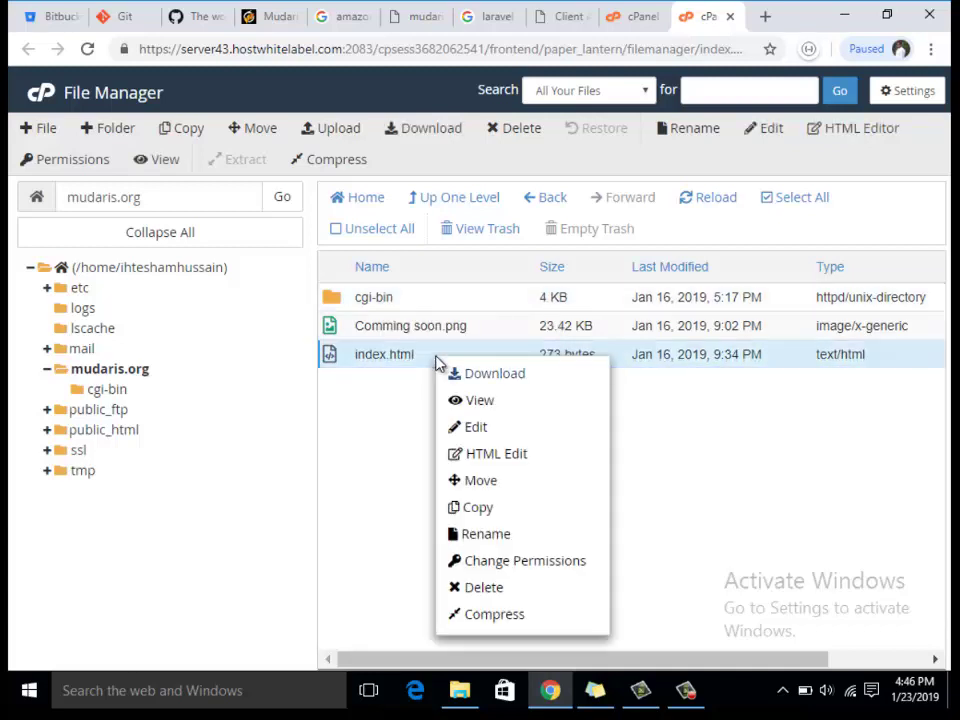
{"action": "left_click", "coordinate": [516, 455]}
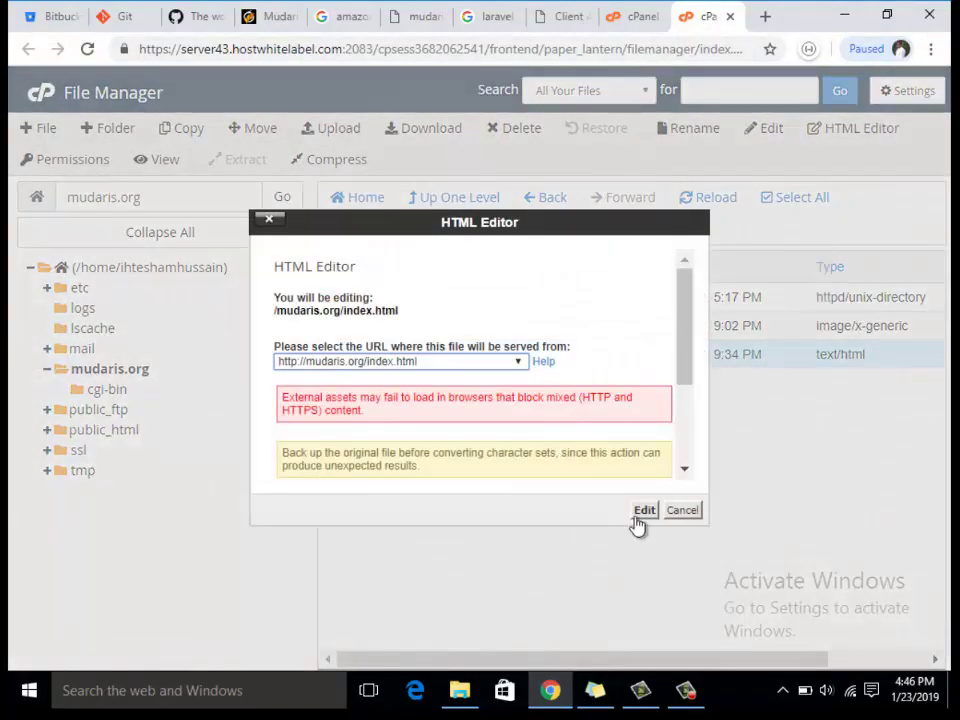
{"action": "left_click", "coordinate": [650, 510]}
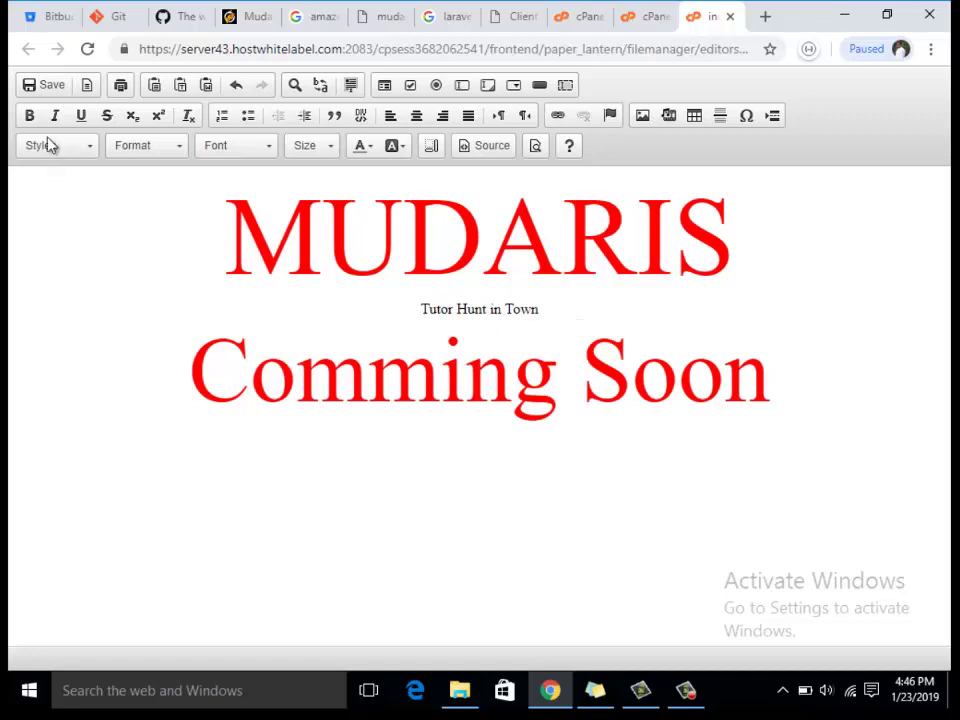
{"action": "left_click", "coordinate": [731, 17]}
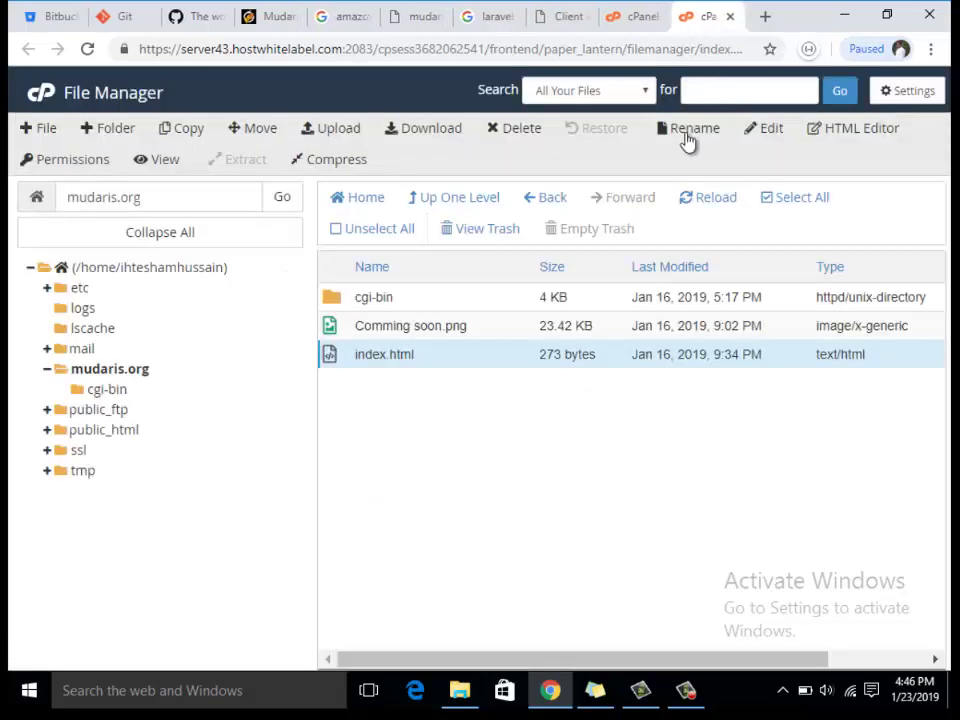
- Open index.html in the code editor, highlight all of its markup, and close the editor
{"action": "right_click", "coordinate": [444, 358]}
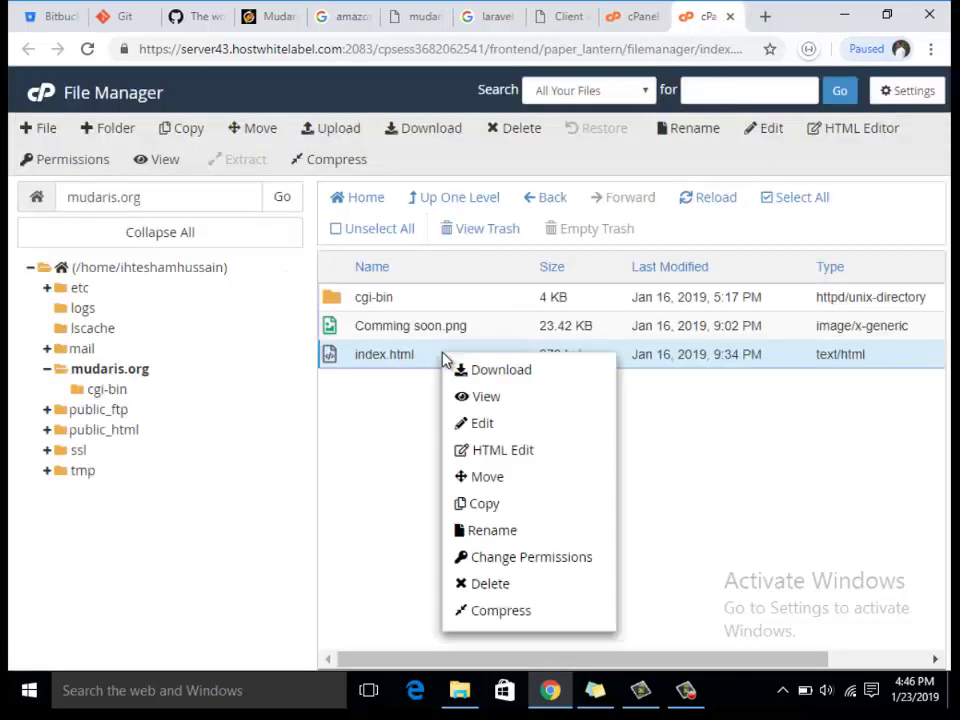
{"action": "left_click", "coordinate": [521, 426]}
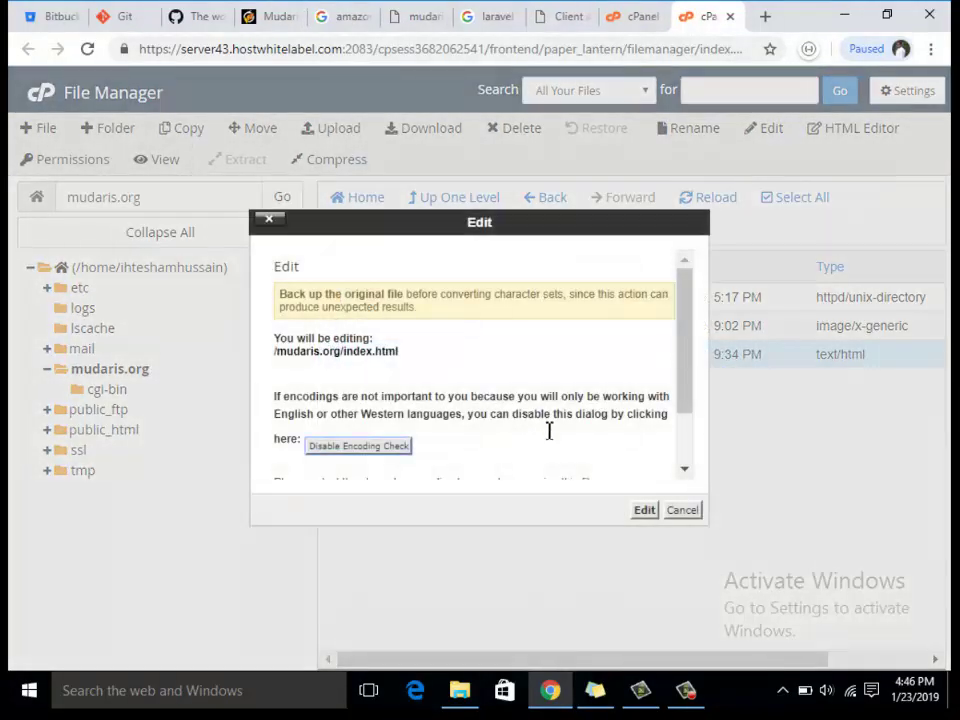
{"action": "left_click", "coordinate": [643, 510]}
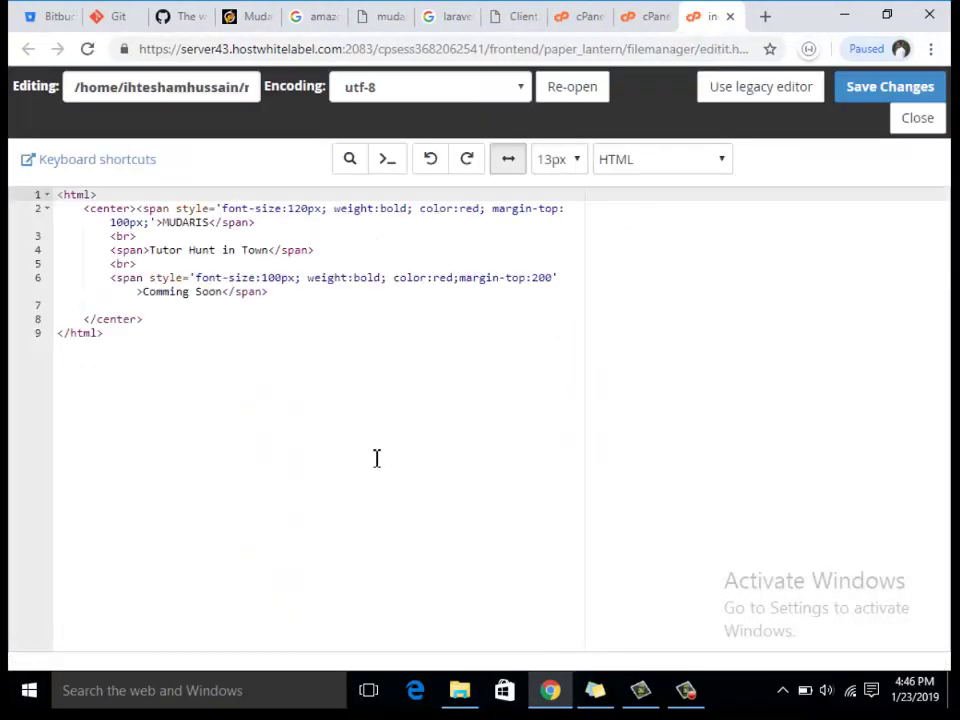
{"action": "left_click_drag", "start_coordinate": [135, 360], "coordinate": [77, 176]}
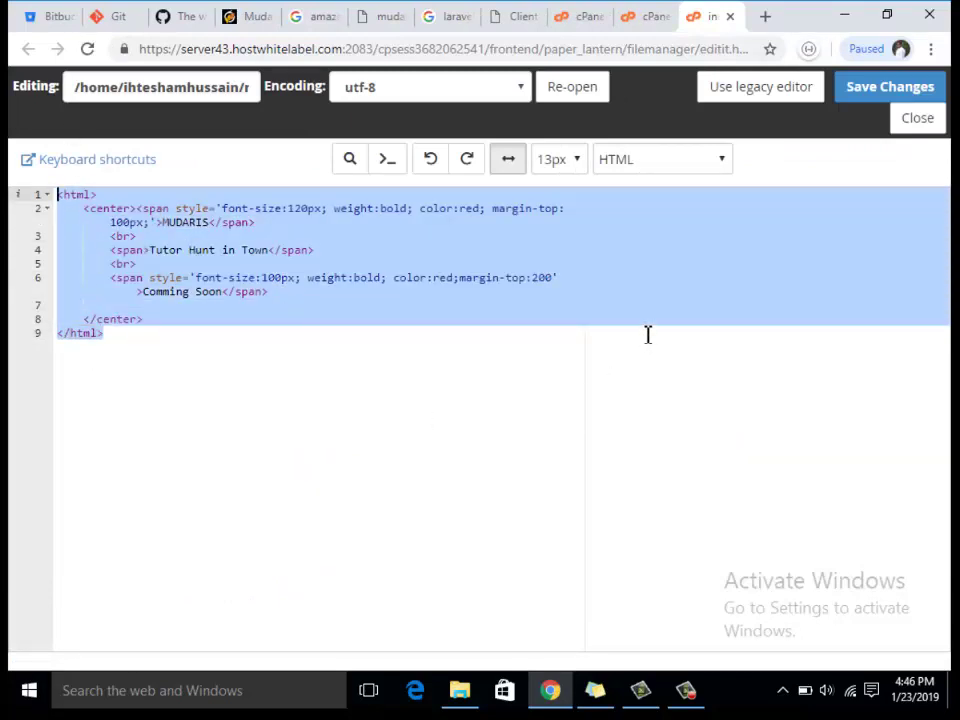
{"action": "left_click", "coordinate": [730, 17]}
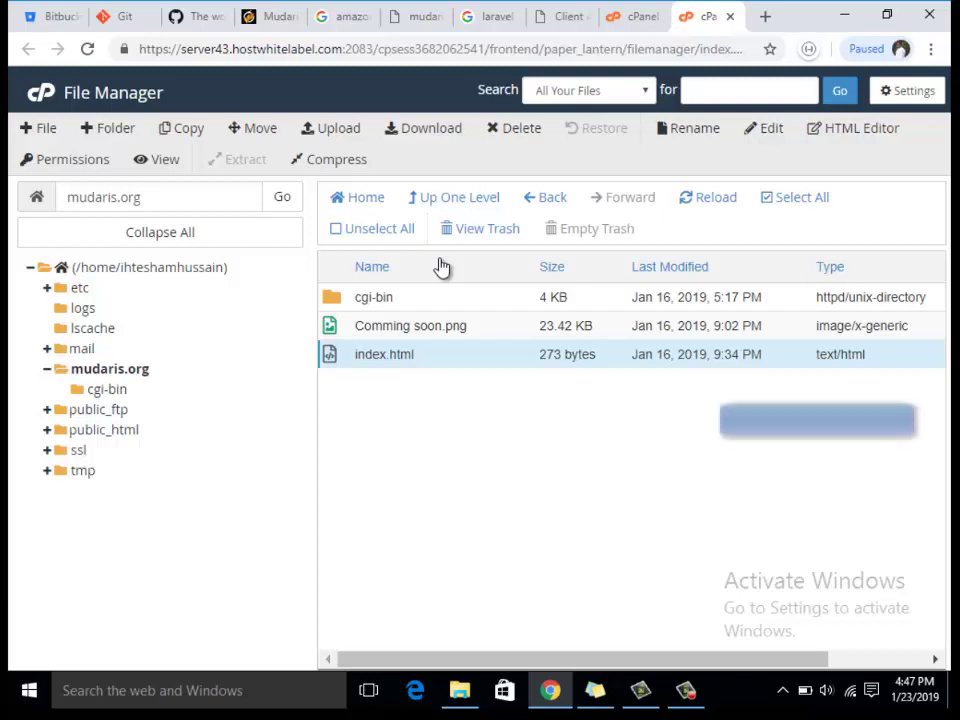
- Close the File Manager, cPanel and all other open pages, keeping only a new blank tab
{"action": "left_click", "coordinate": [730, 16]}
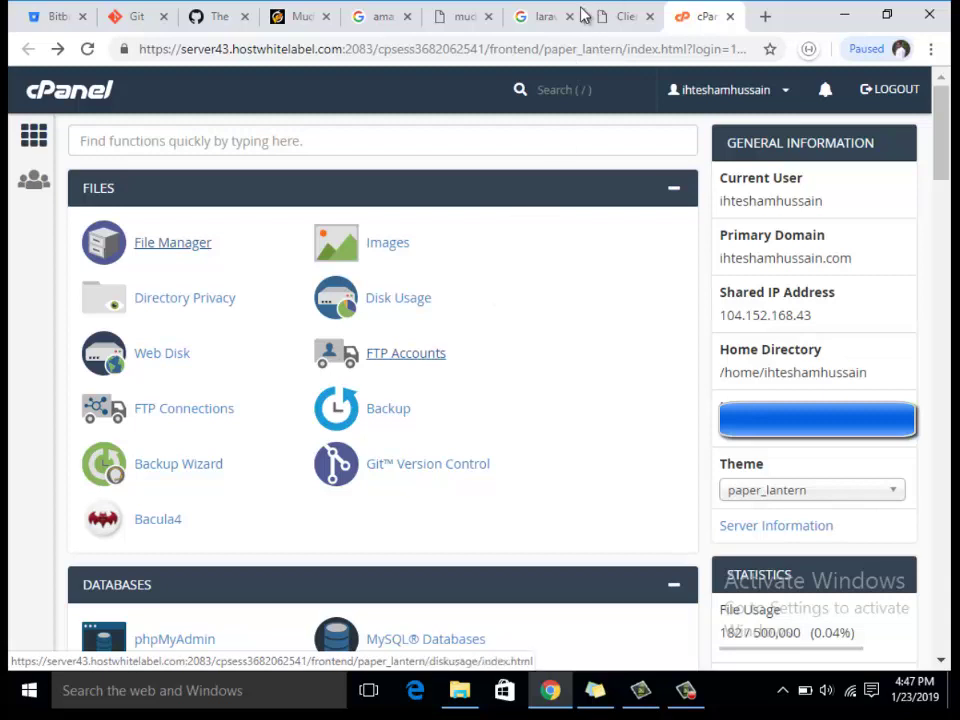
{"action": "left_click", "coordinate": [85, 17]}
{"action": "left_click", "coordinate": [85, 17]}
{"action": "left_click", "coordinate": [85, 17]}
{"action": "left_click", "coordinate": [85, 17]}
{"action": "left_click", "coordinate": [84, 17]}
{"action": "left_click", "coordinate": [84, 17]}
{"action": "left_click", "coordinate": [83, 17]}
{"action": "left_click", "coordinate": [113, 17]}
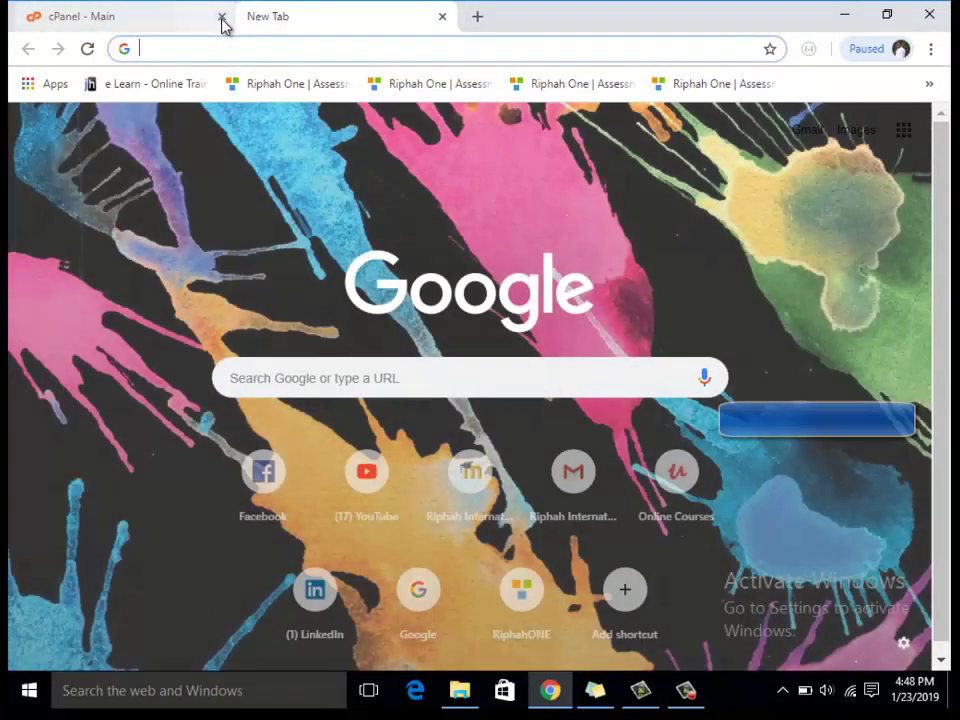
{"action": "left_click", "coordinate": [221, 17]}
- Search Google for "laravel installation"
{"action": "left_click", "coordinate": [218, 49]}
{"action": "type", "text": "larave"}
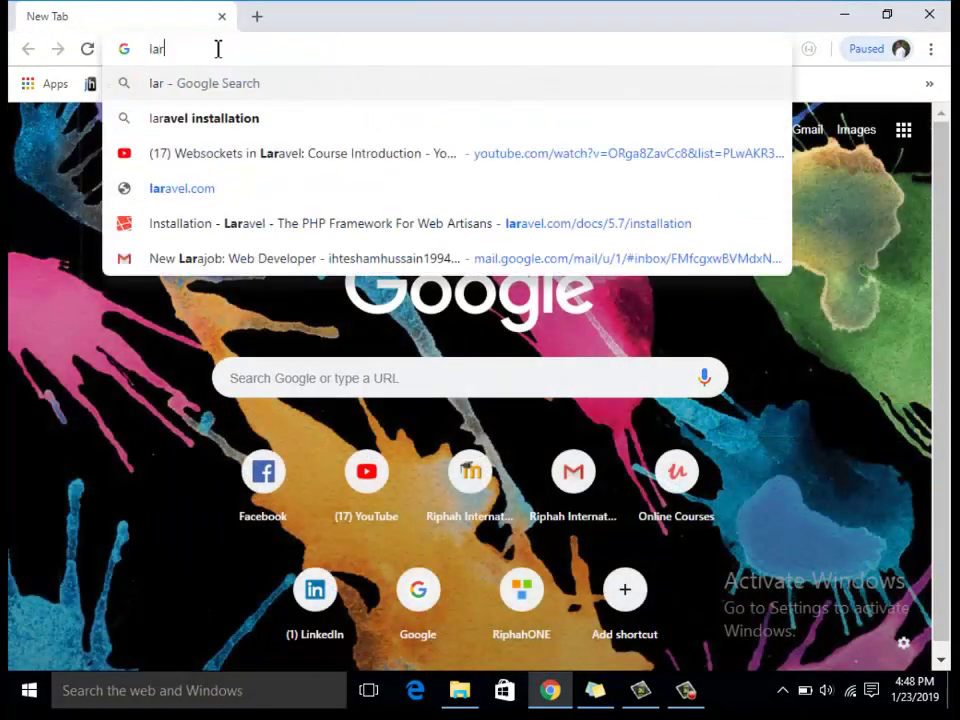
{"action": "key", "text": "BackSpace"}
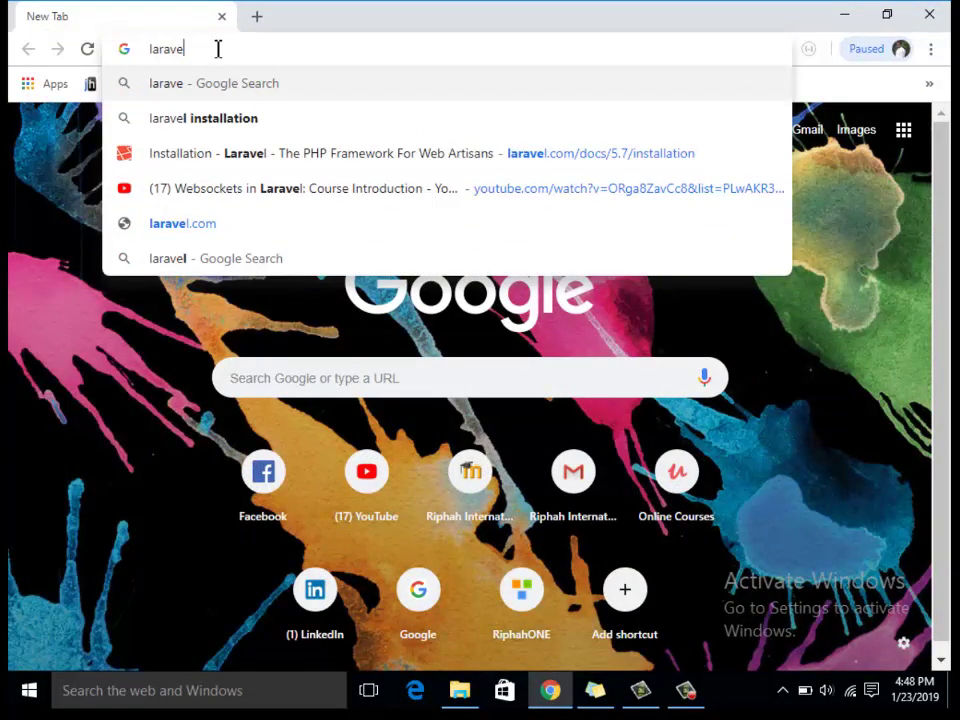
{"action": "type", "text": "l"}
{"action": "key", "text": "Return"}
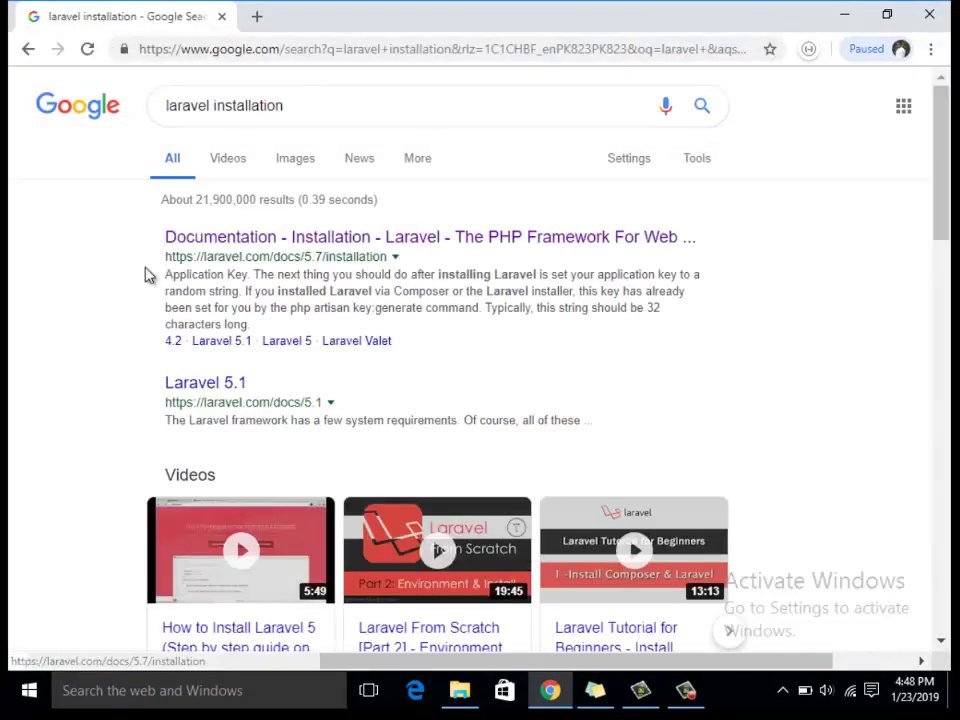
- Open the Laravel 5.7 Installation documentation page from the search results
{"action": "left_click", "coordinate": [300, 238]}
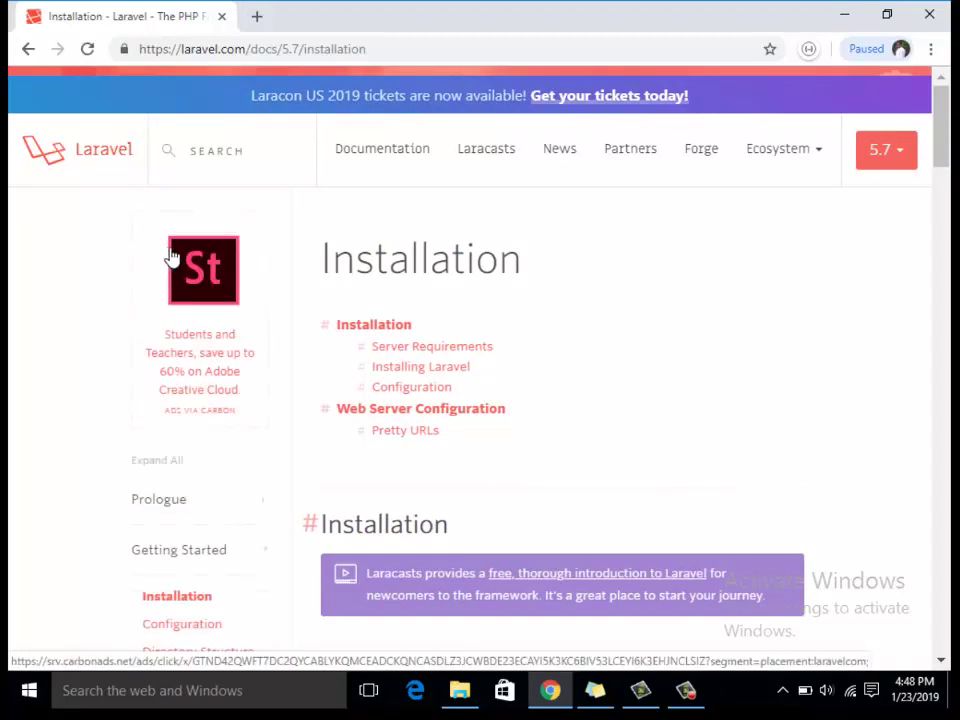
- Launch the xampp-win32-7.3.1-0-VC15 installer from the Downloads folder, close File Explorer and minimize the browser
{"action": "left_click", "coordinate": [458, 692]}
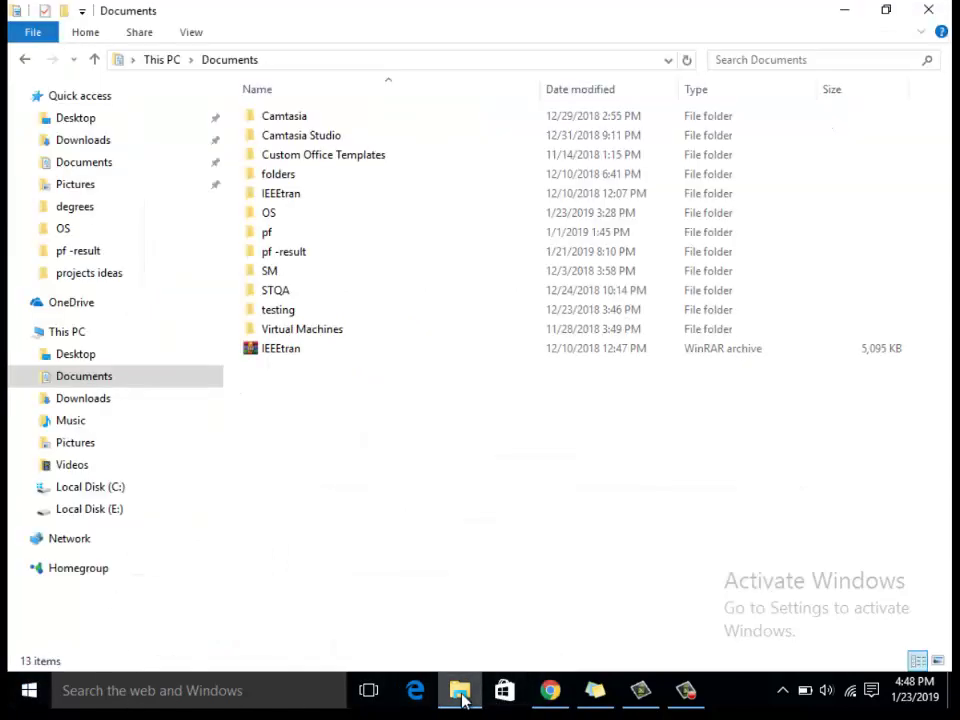
{"action": "left_click", "coordinate": [97, 164]}
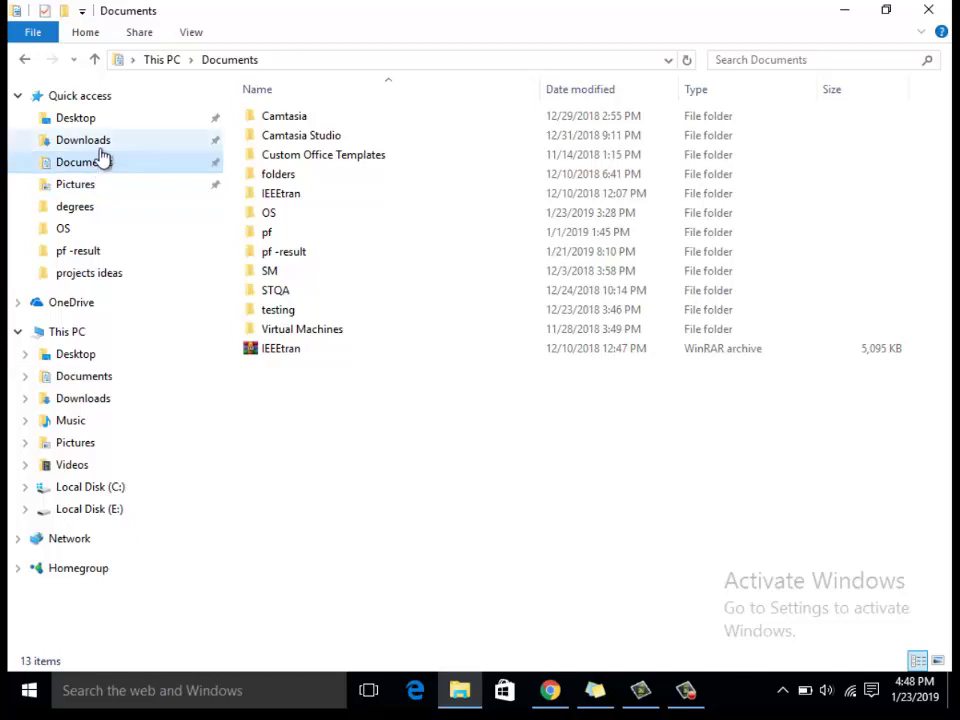
{"action": "left_click", "coordinate": [100, 148]}
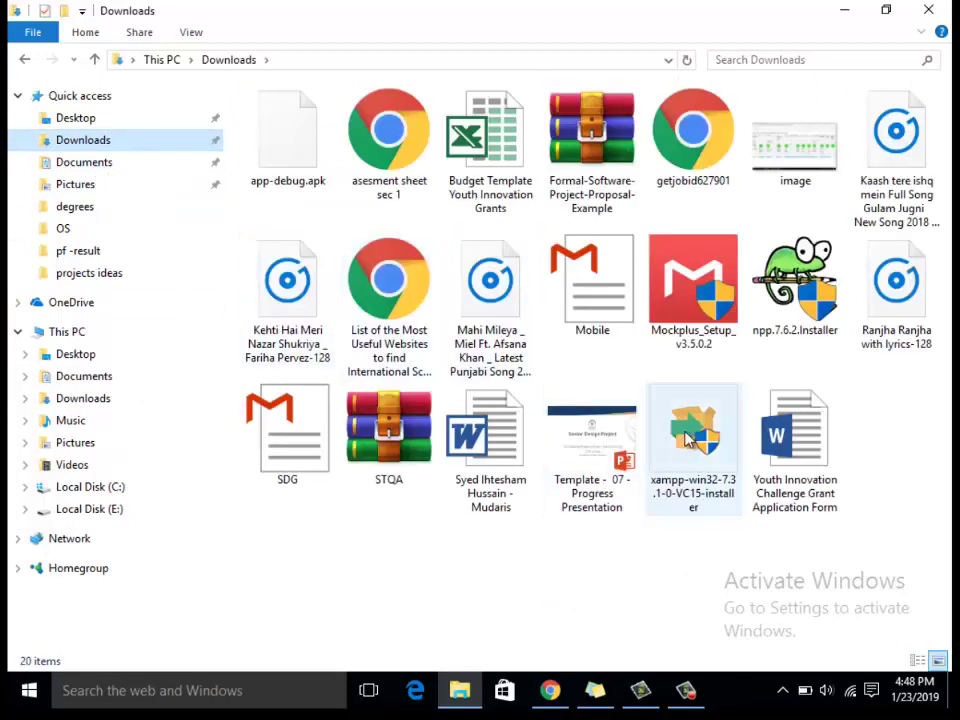
{"action": "left_click", "coordinate": [688, 441]}
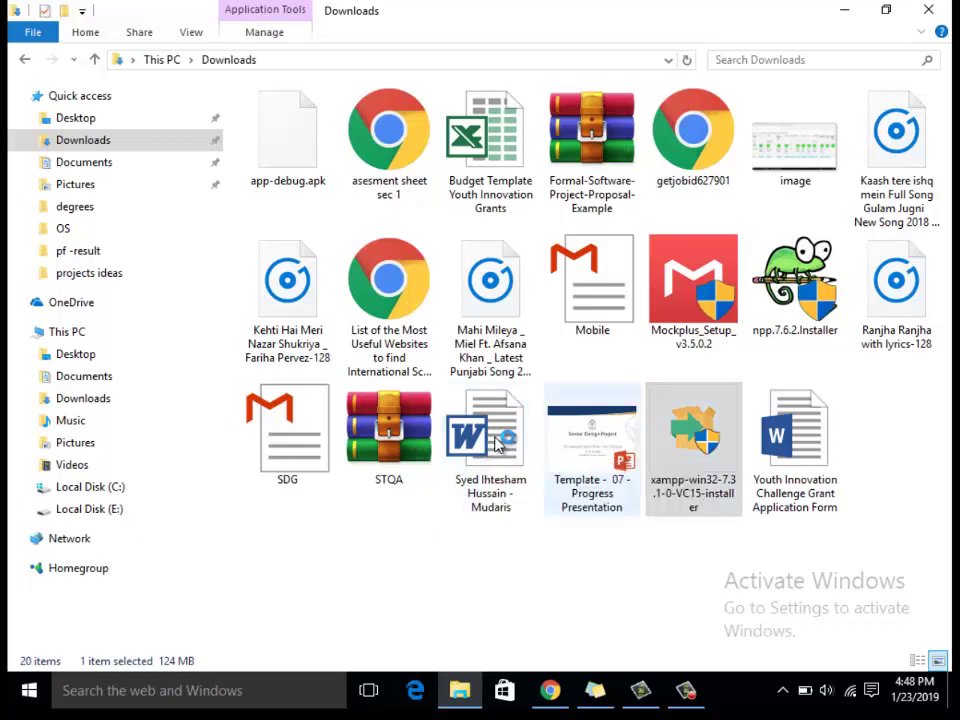
{"action": "left_click", "coordinate": [929, 10]}
{"action": "left_click", "coordinate": [847, 16]}
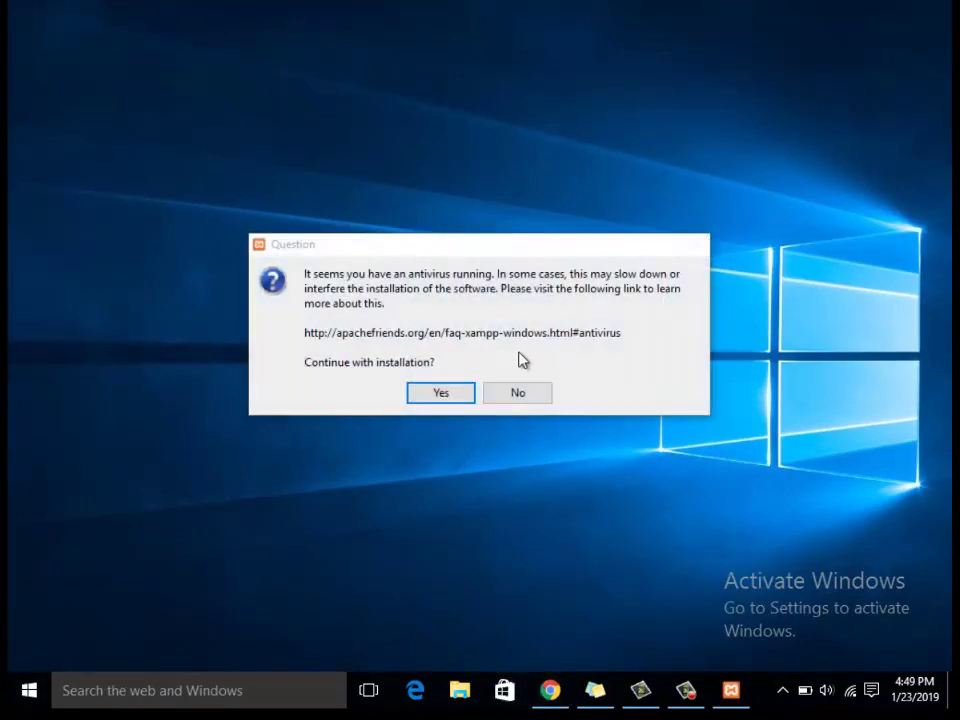
- Install XAMPP with all components in C:\xampp, accepting the antivirus and UAC notices and dismissing the browser choice prompt
{"action": "left_click", "coordinate": [464, 400]}
{"action": "key", "text": "Return"}
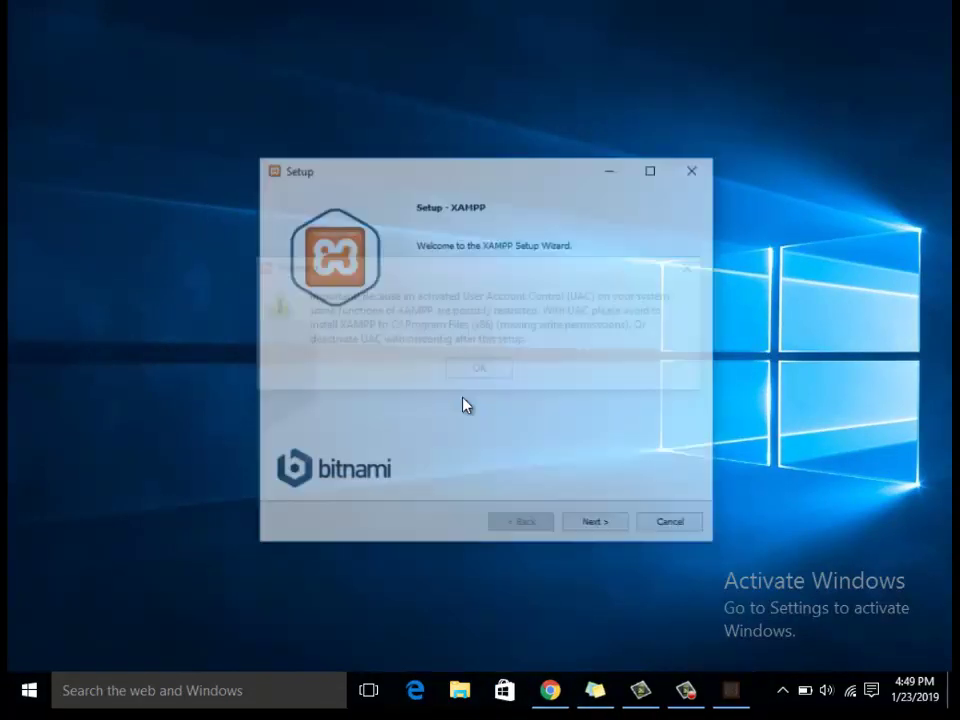
{"action": "key", "text": "Return"}
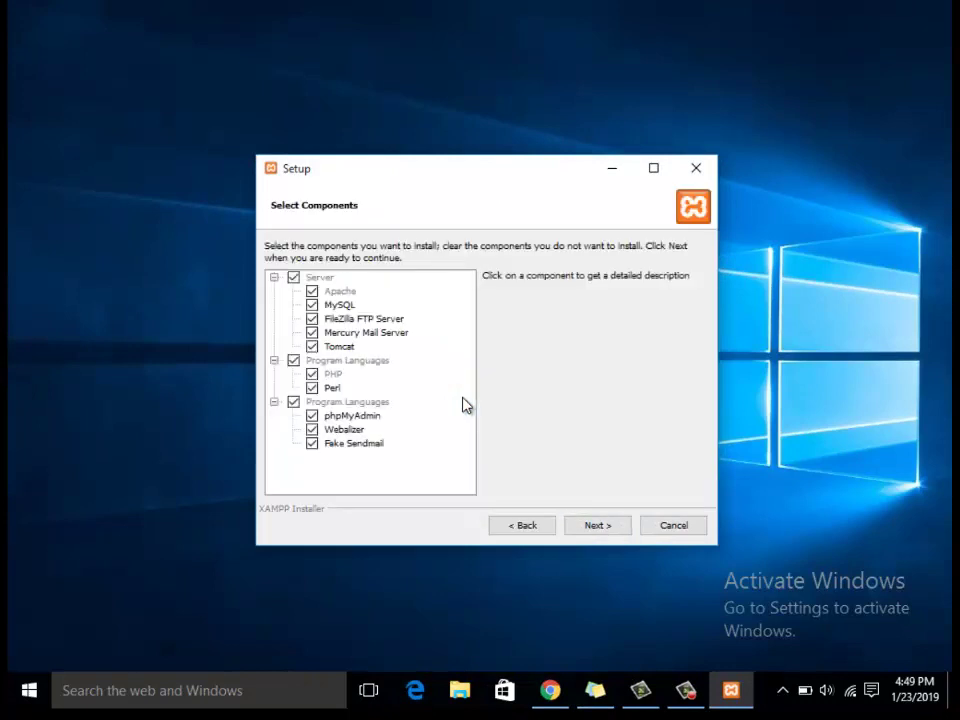
{"action": "key", "text": "Return"}
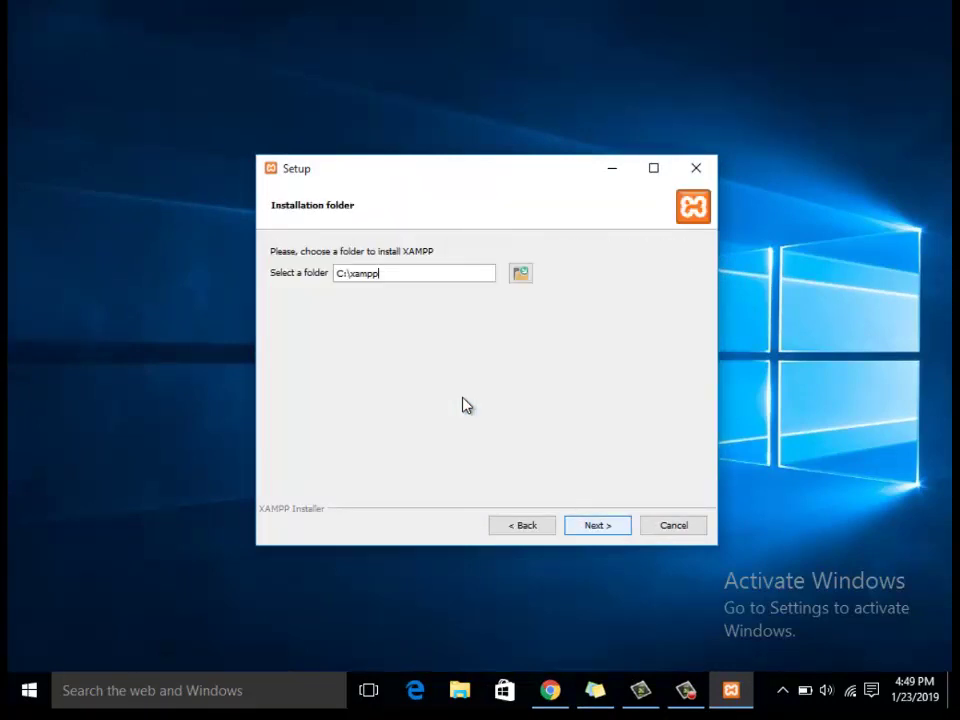
{"action": "key", "text": "Return"}
{"action": "key", "text": "Return"}
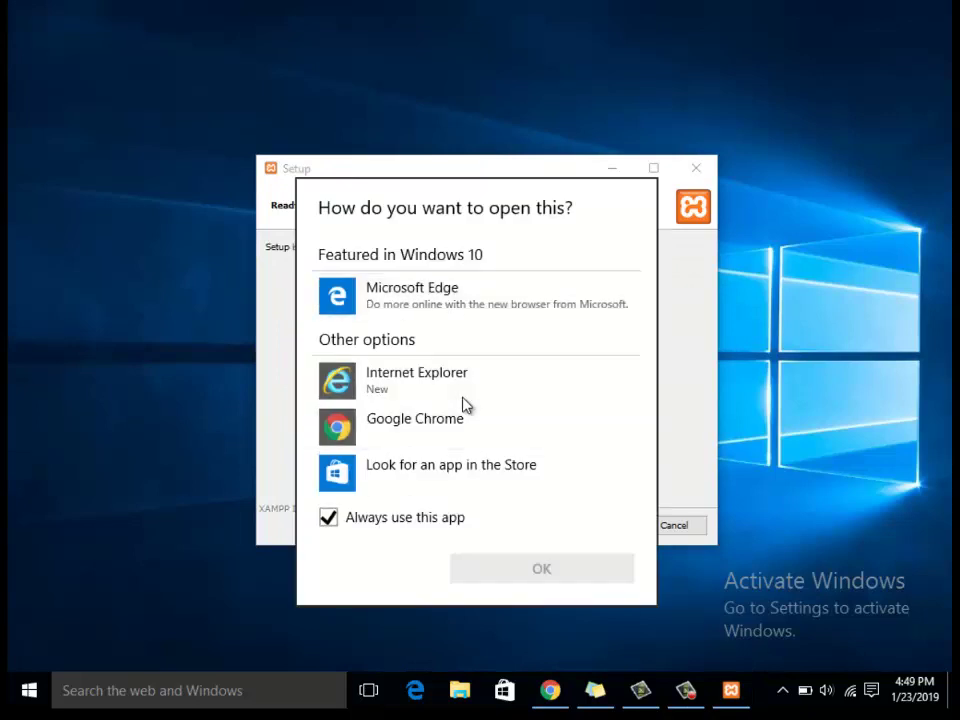
{"action": "key", "text": "Escape"}
{"action": "key", "text": "Return"}
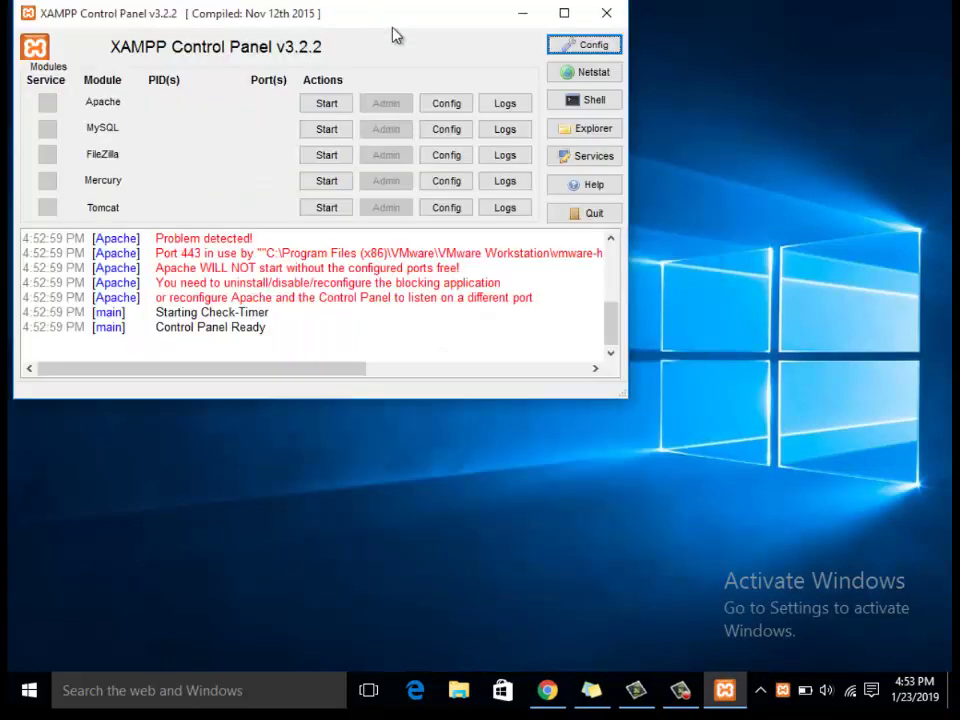
- Start the MySQL module, allow mysqld through Windows Firewall on private networks, and try to start Apache
{"action": "left_click_drag", "start_coordinate": [394, 34], "coordinate": [527, 117]}
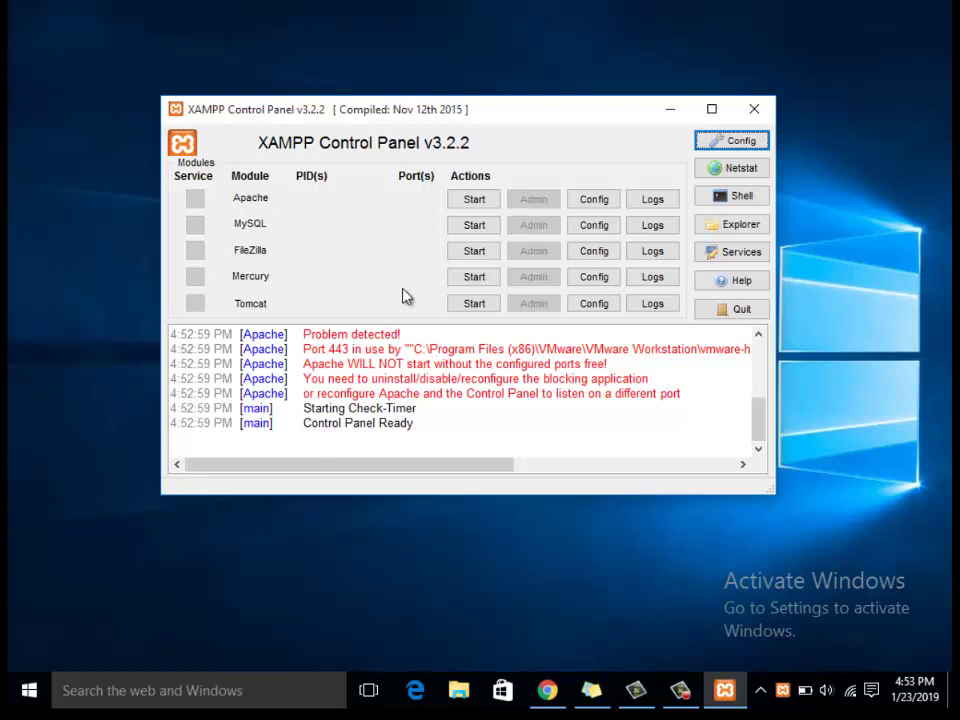
{"action": "left_click", "coordinate": [468, 202]}
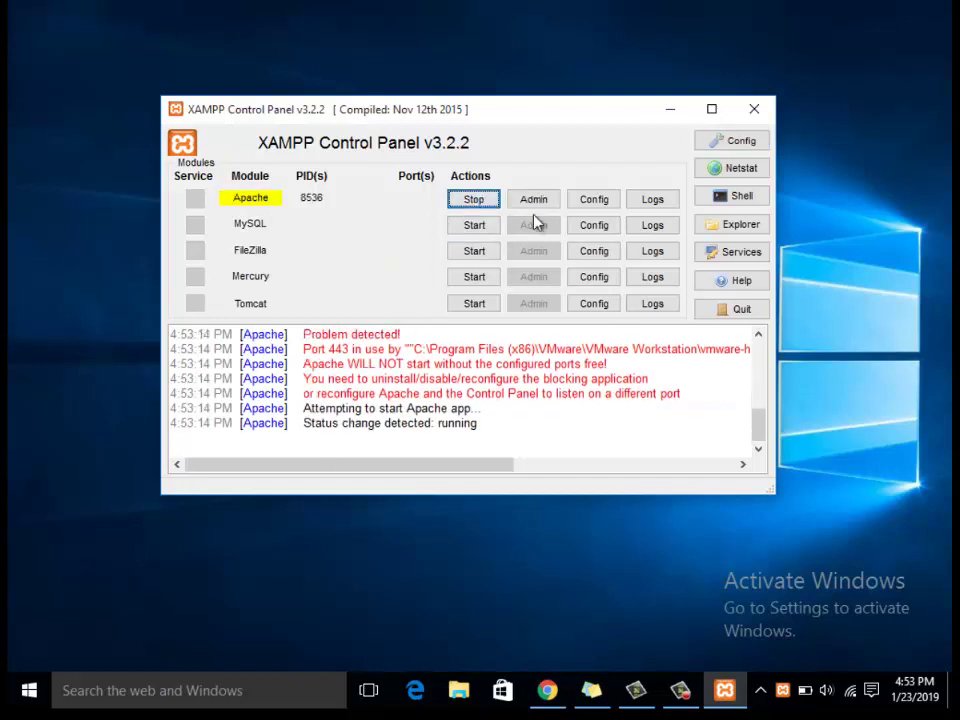
{"action": "left_click", "coordinate": [472, 227]}
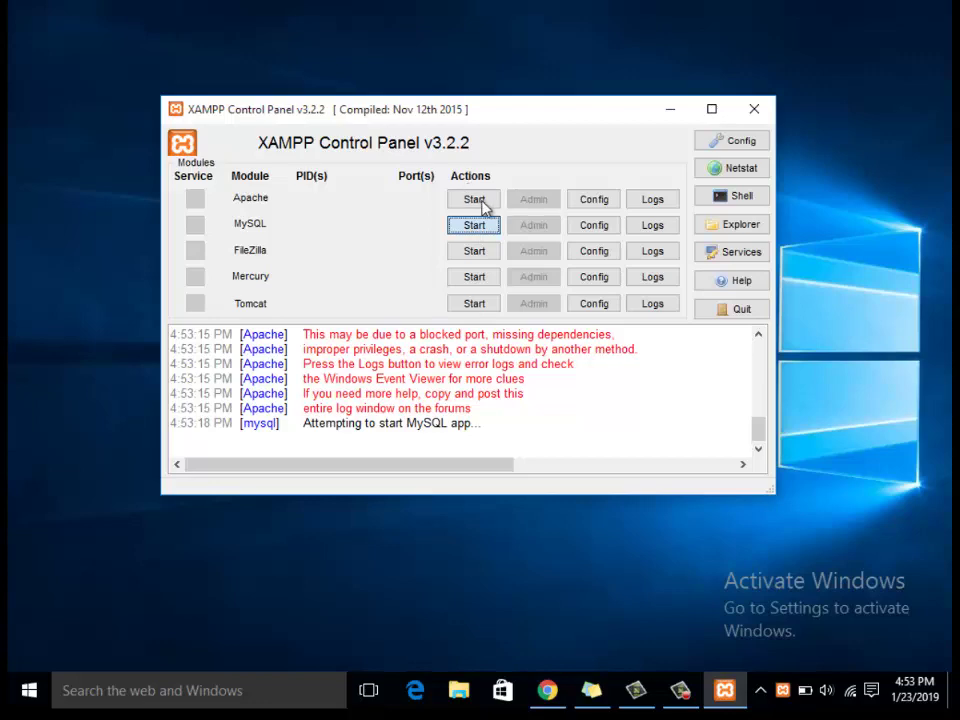
{"action": "left_click", "coordinate": [486, 198]}
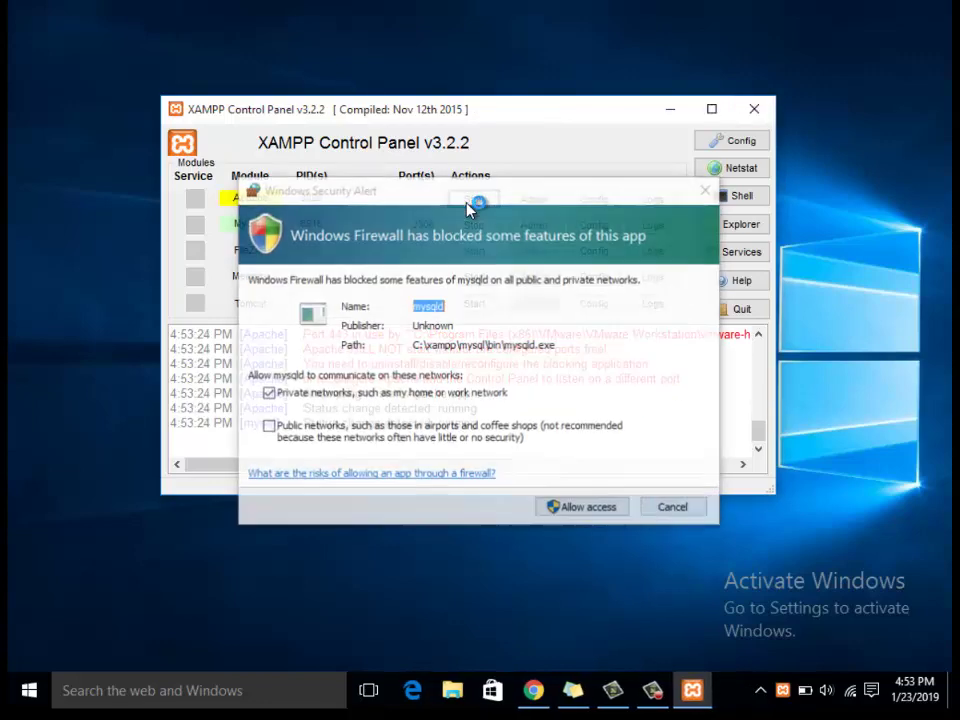
{"action": "left_click", "coordinate": [570, 509]}
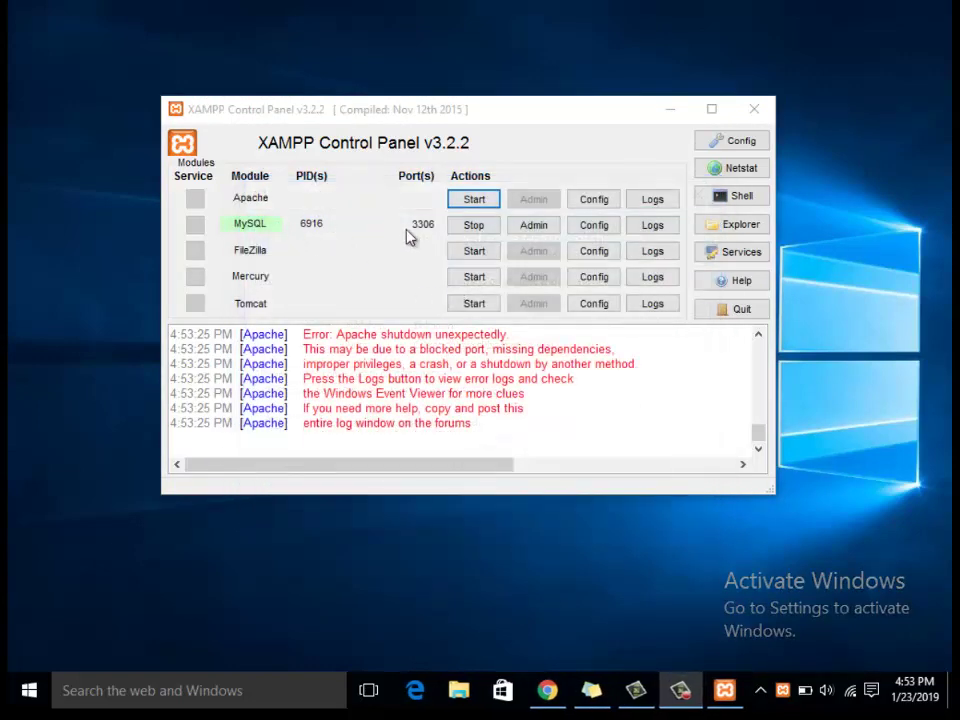
{"action": "left_click", "coordinate": [480, 200]}
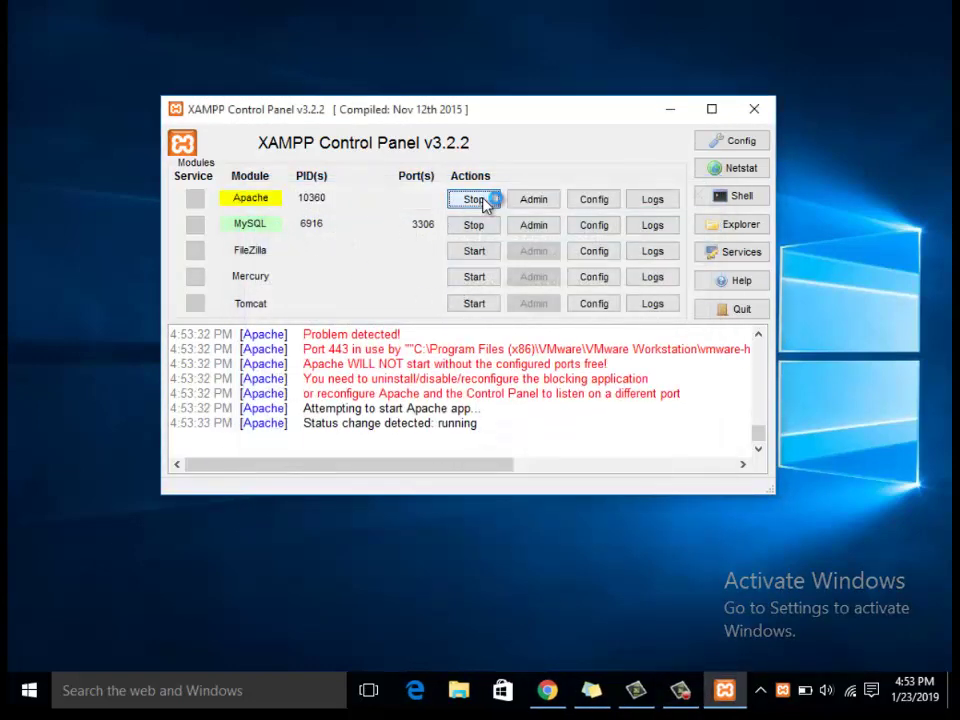
- Open Apache's PHP (php.ini) configuration file, search it for "port", and close the file
{"action": "left_click", "coordinate": [600, 203]}
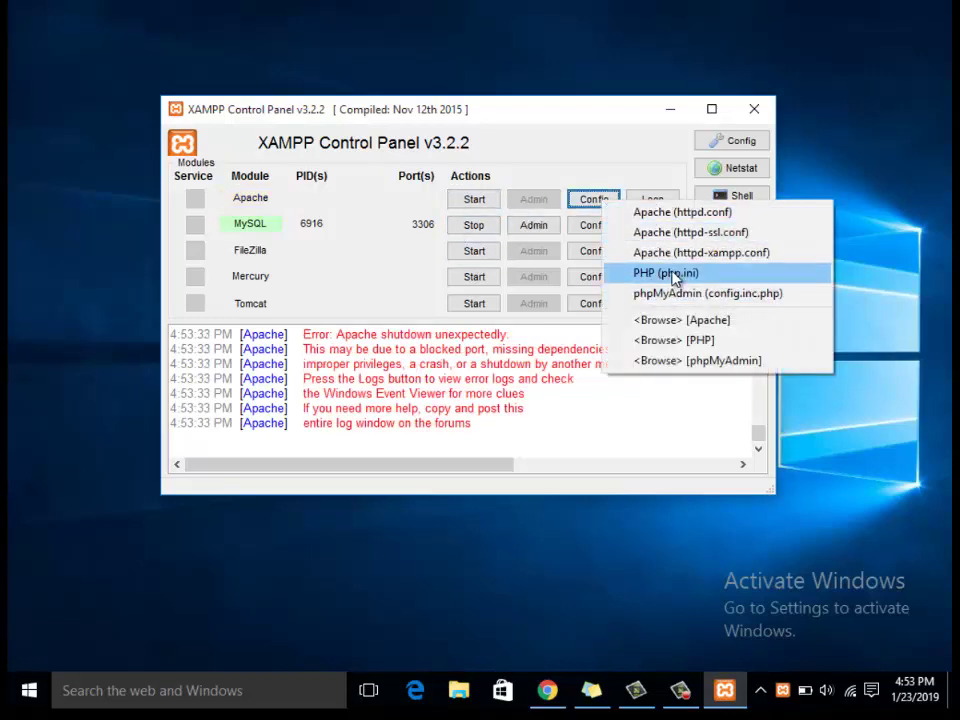
{"action": "left_click", "coordinate": [671, 273]}
{"action": "left_click_drag", "start_coordinate": [574, 252], "coordinate": [528, 40]}
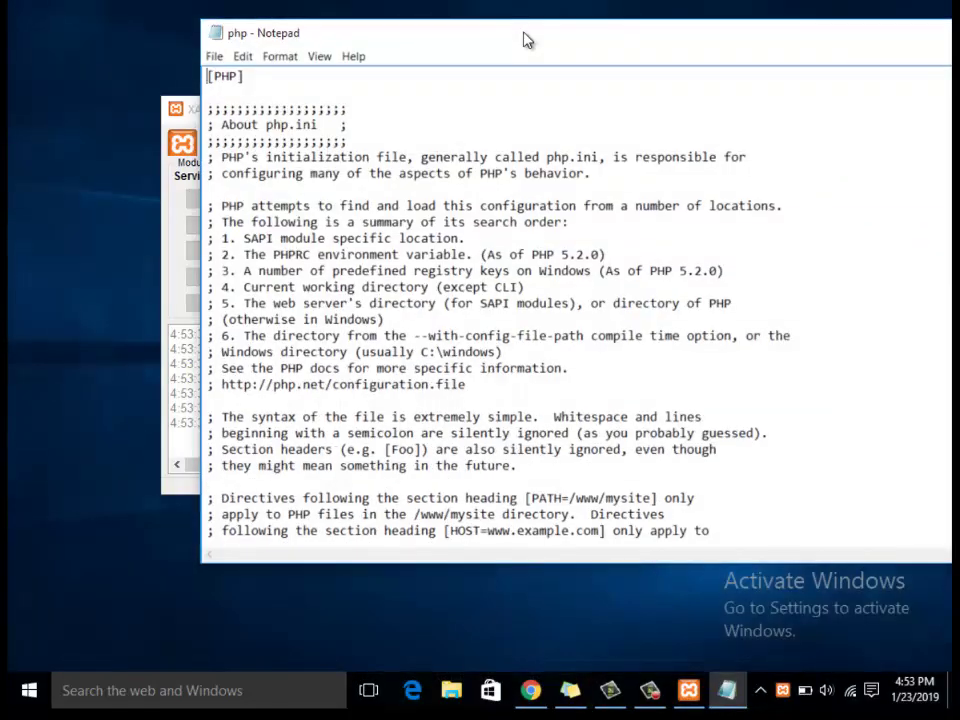
{"action": "key", "text": "ctrl+f"}
{"action": "type", "text": "port"}
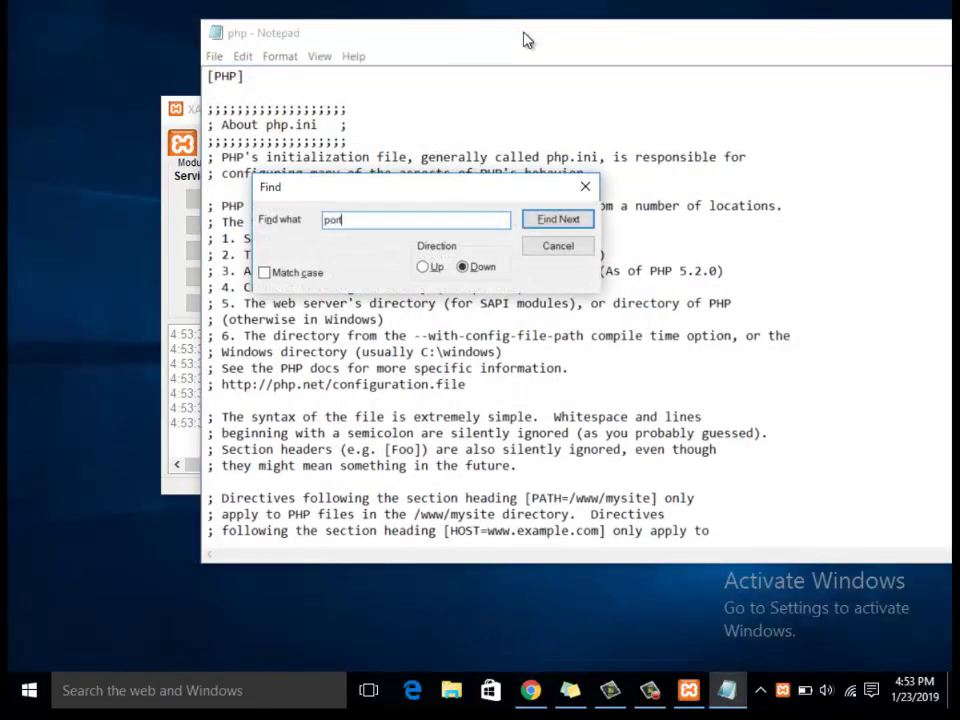
{"action": "key", "text": "Return"}
{"action": "key", "text": "Return"}
{"action": "key", "text": "Return"}
{"action": "key", "text": "Return"}
{"action": "key", "text": "Return"}
{"action": "key", "text": "Return"}
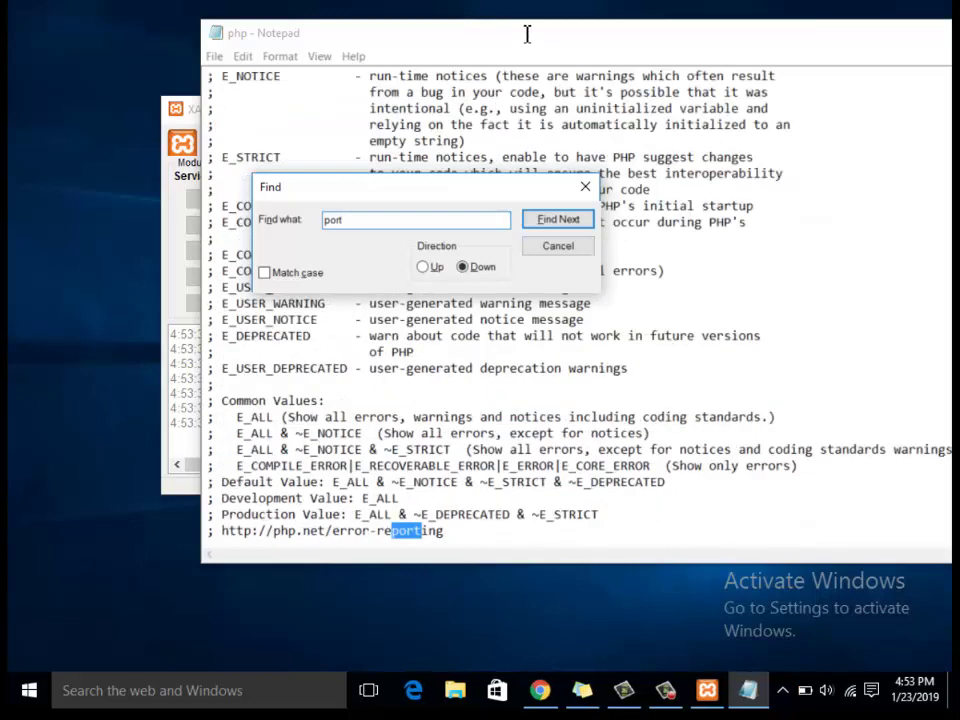
{"action": "left_click", "coordinate": [584, 186]}
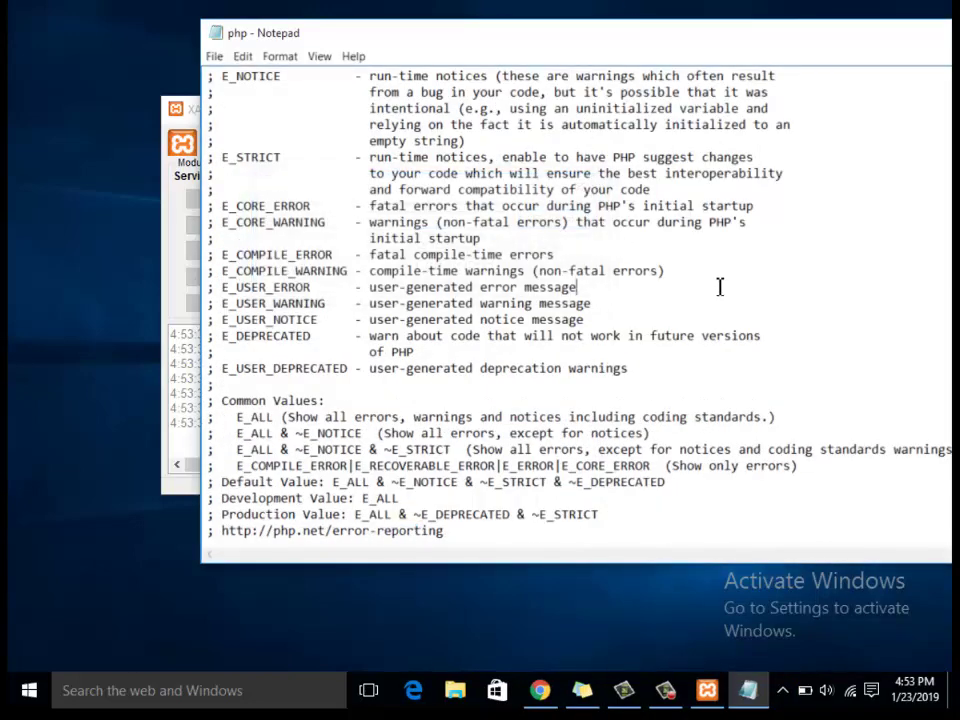
{"action": "scroll", "coordinate": [720, 287], "scroll_direction": "up", "scroll_amount": 6}
{"action": "left_click_drag", "start_coordinate": [775, 32], "coordinate": [650, 71]}
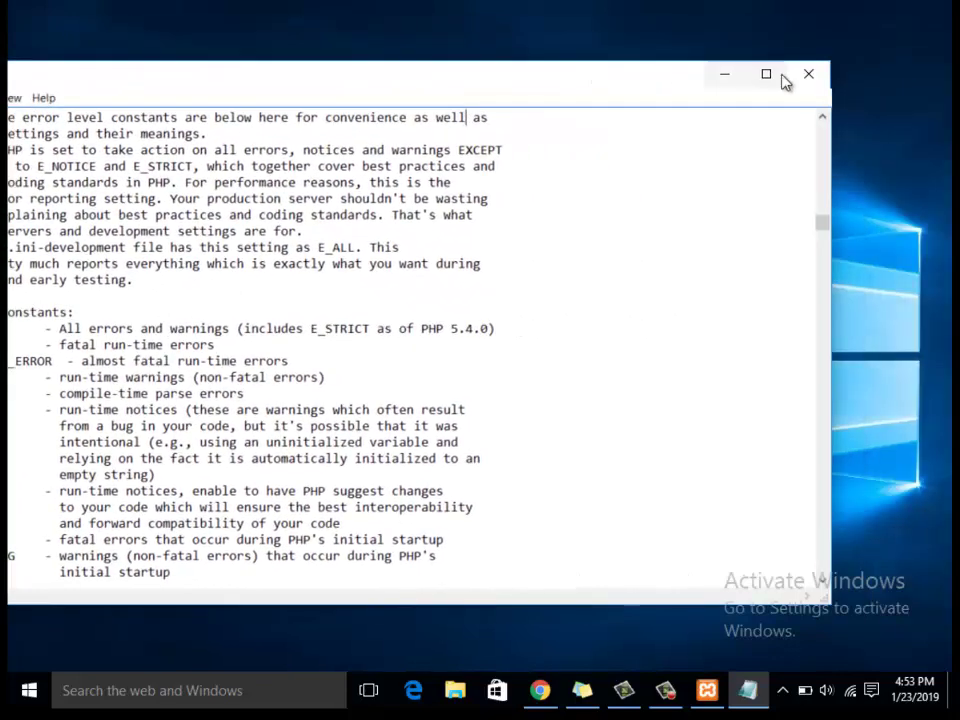
{"action": "left_click", "coordinate": [812, 73]}
- Reopen php.ini, search it for "listen", and close the file
{"action": "left_click", "coordinate": [596, 205]}
{"action": "left_click", "coordinate": [658, 274]}
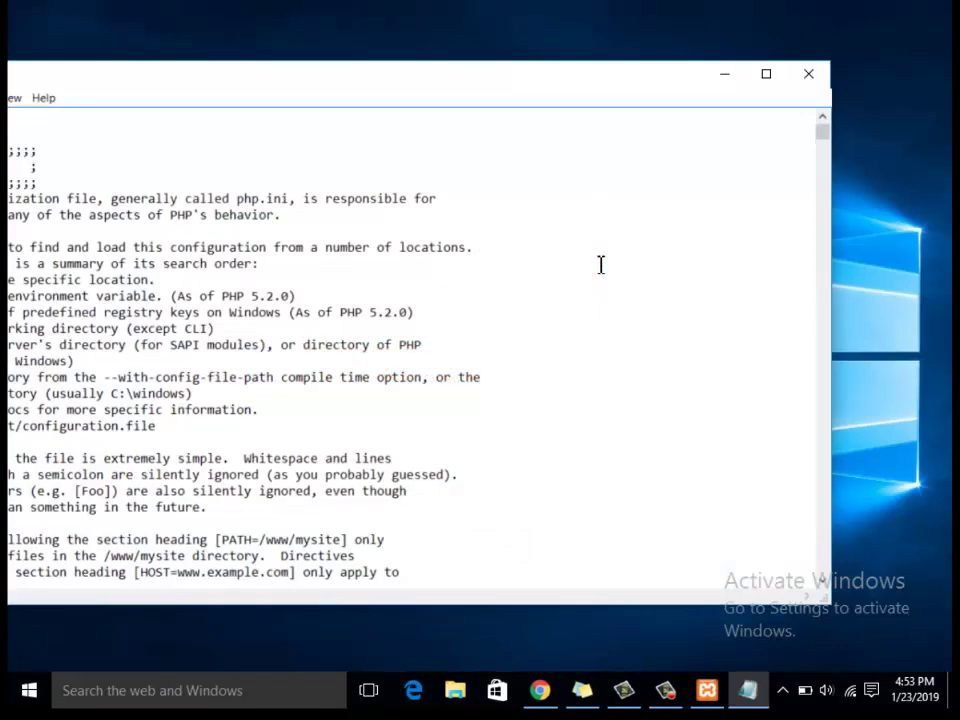
{"action": "left_click_drag", "start_coordinate": [609, 84], "coordinate": [750, 96]}
{"action": "key", "text": "ctrl+f"}
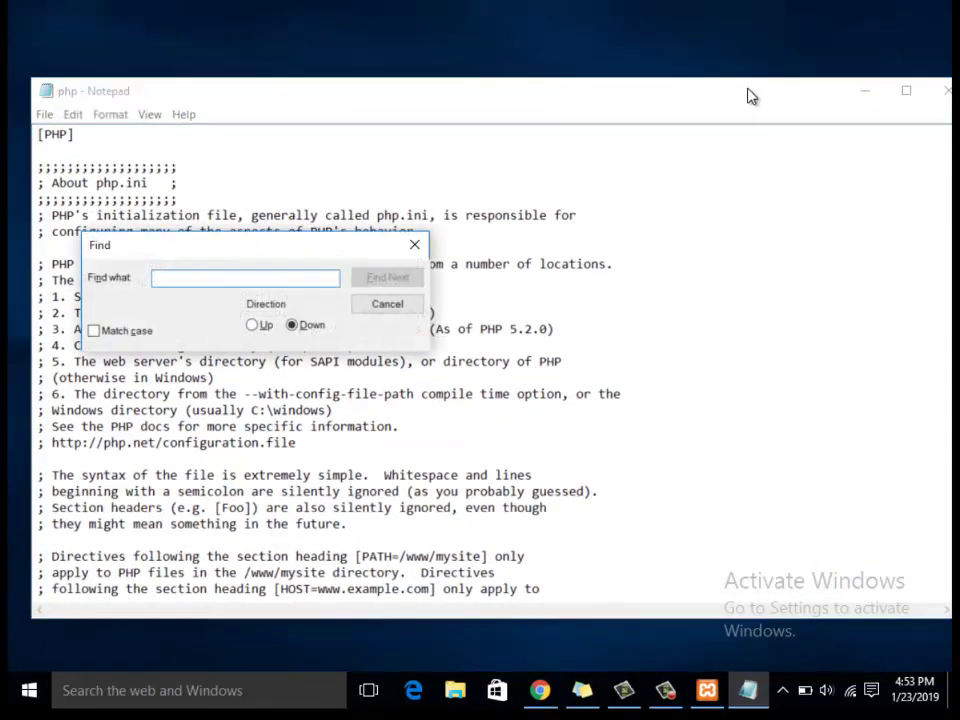
{"action": "type", "text": "lis"}
{"action": "key", "text": "Return"}
{"action": "key", "text": "Return"}
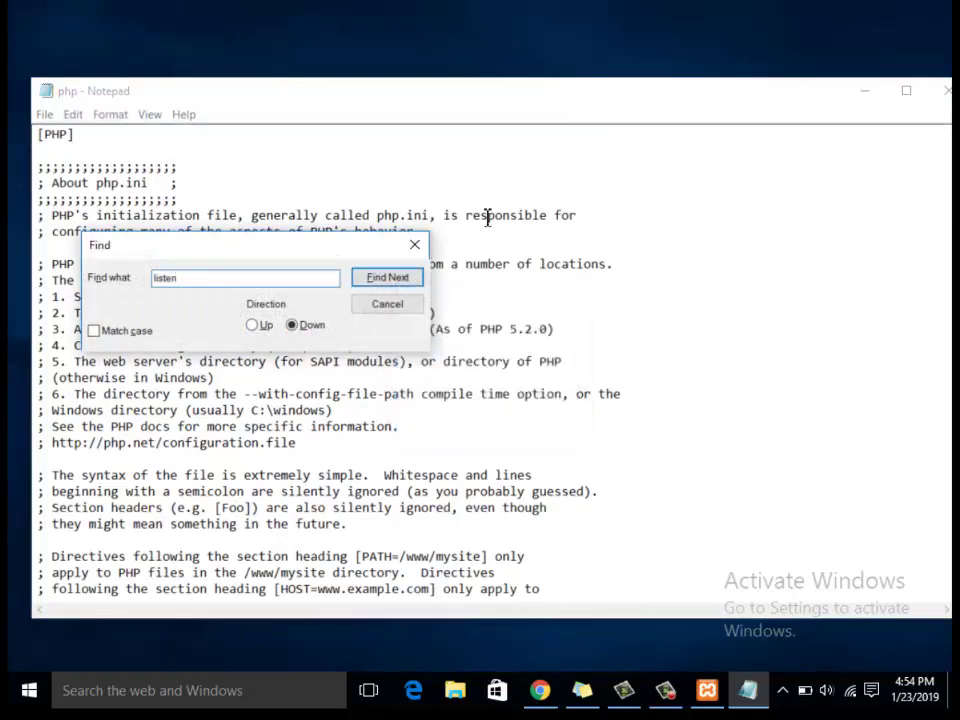
{"action": "left_click", "coordinate": [414, 244]}
{"action": "left_click_drag", "start_coordinate": [695, 92], "coordinate": [499, 103]}
{"action": "left_click", "coordinate": [741, 100]}
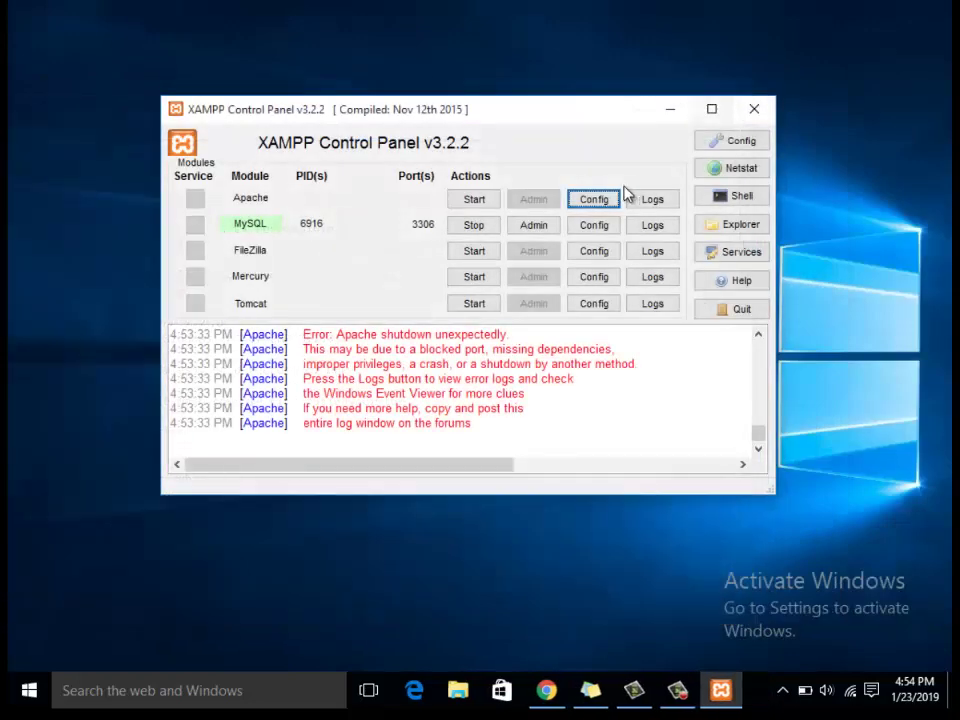
- Open Apache's httpd.conf configuration file and search it for "listen" to locate the port directive
{"action": "left_click", "coordinate": [594, 199]}
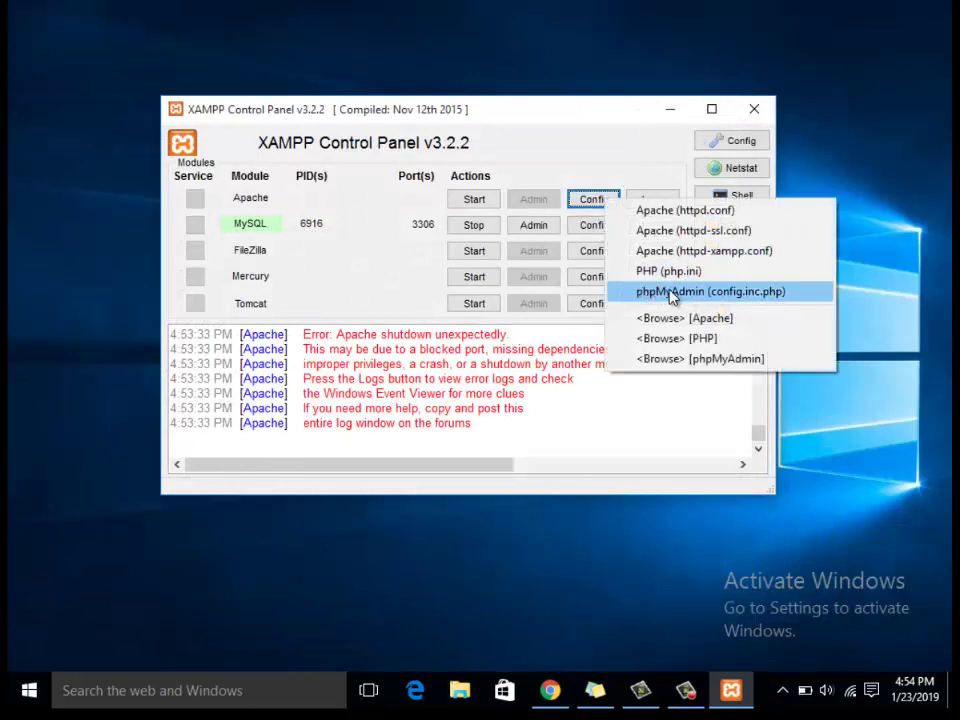
{"action": "left_click", "coordinate": [686, 210]}
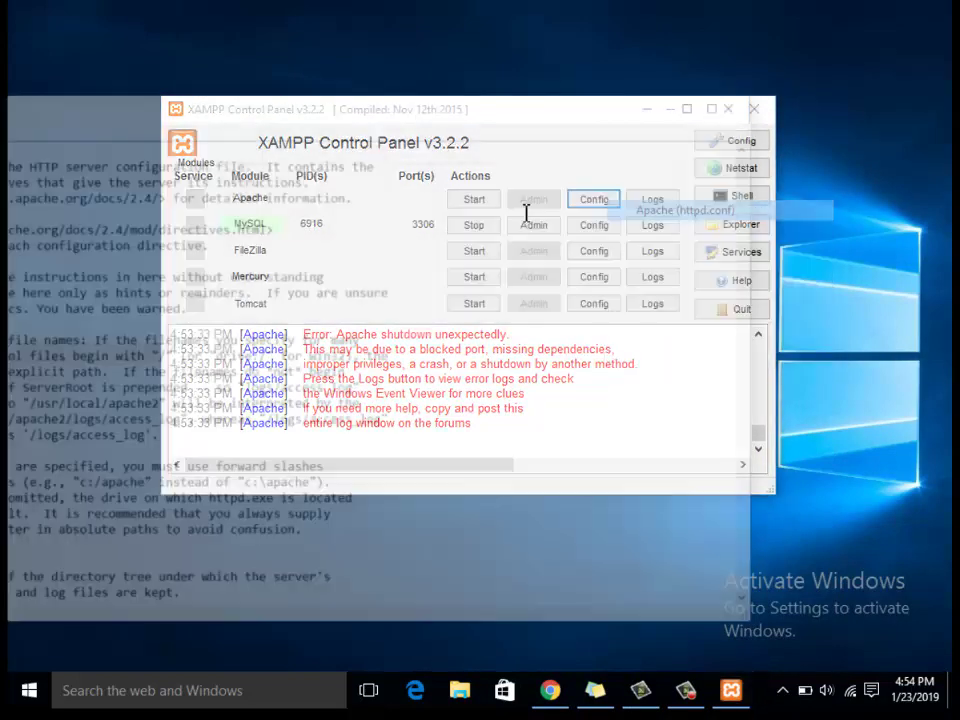
{"action": "left_click_drag", "start_coordinate": [521, 107], "coordinate": [724, 73]}
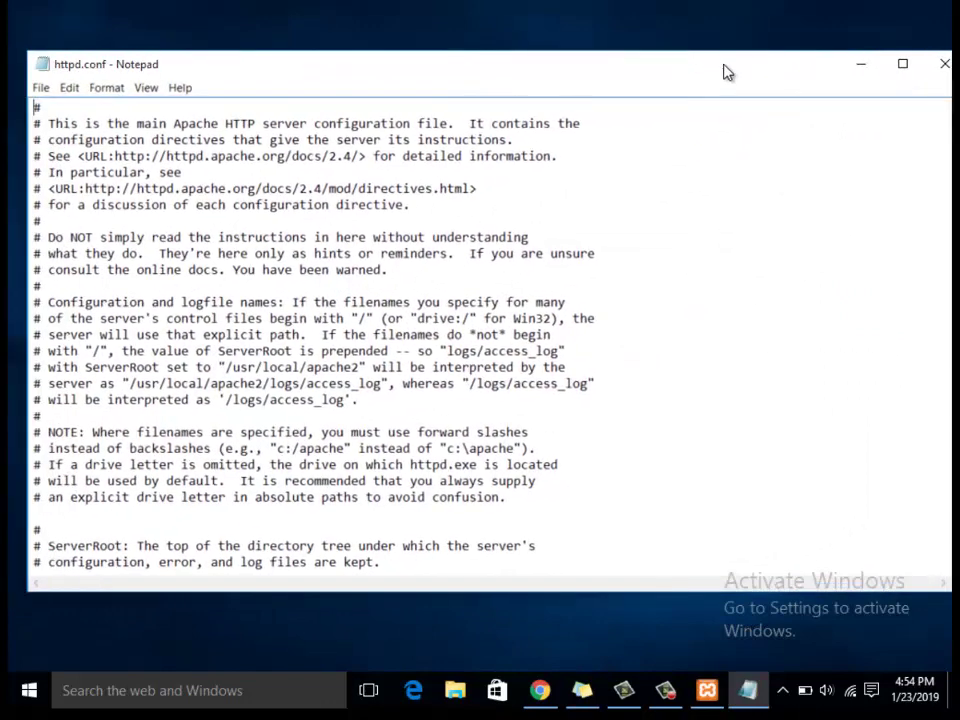
{"action": "key", "text": "ctrl+f"}
{"action": "type", "text": "listen"}
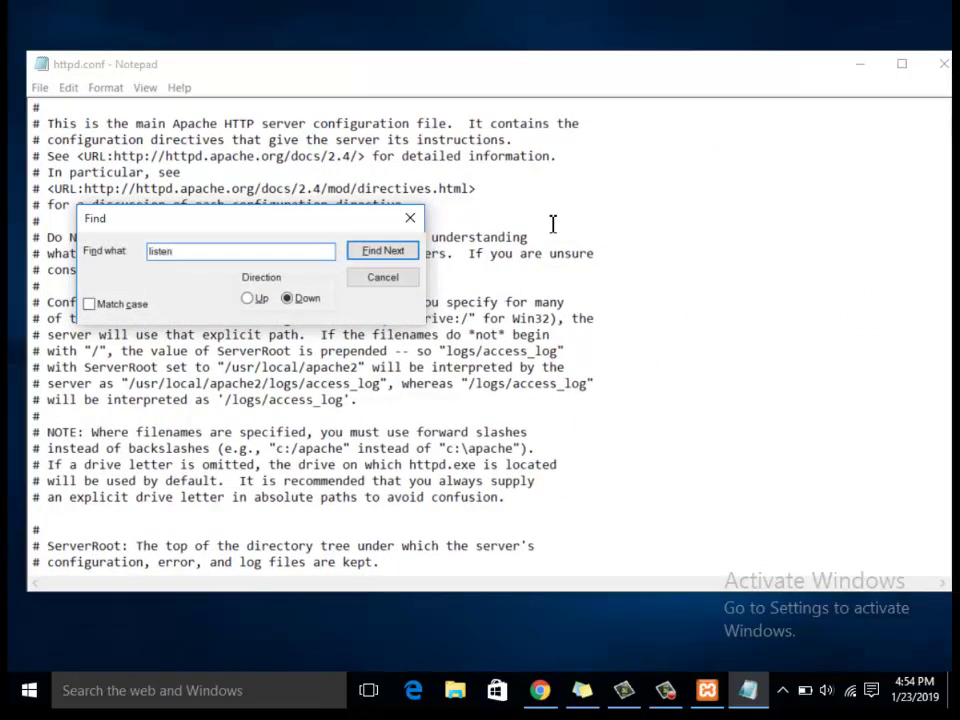
{"action": "key", "text": "Return"}
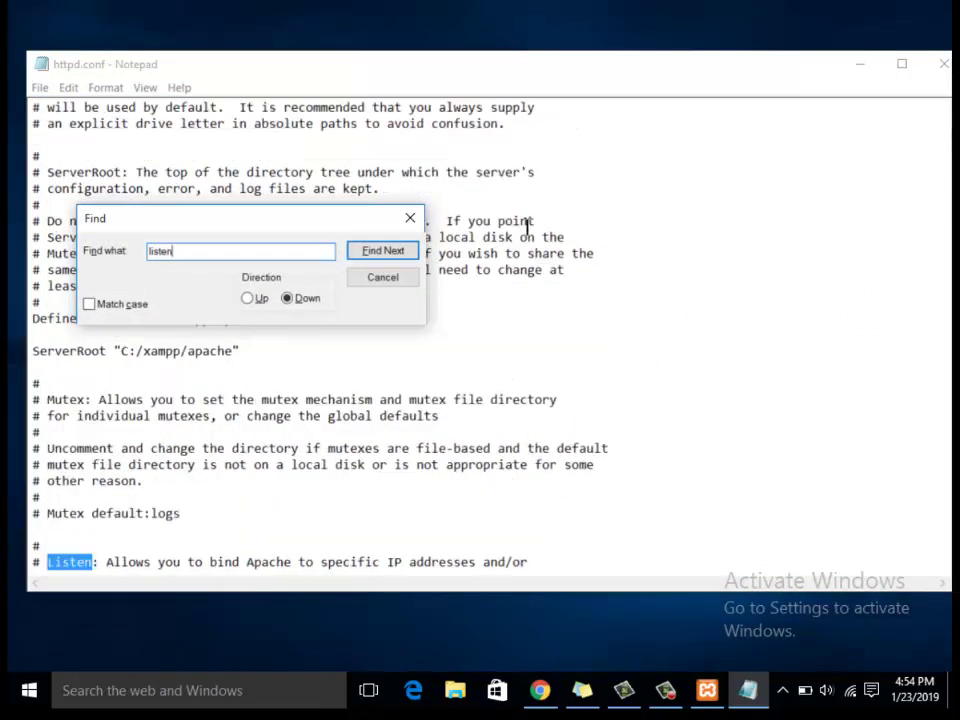
{"action": "left_click", "coordinate": [414, 219]}
{"action": "scroll", "coordinate": [392, 381], "scroll_direction": "down", "scroll_amount": 6}
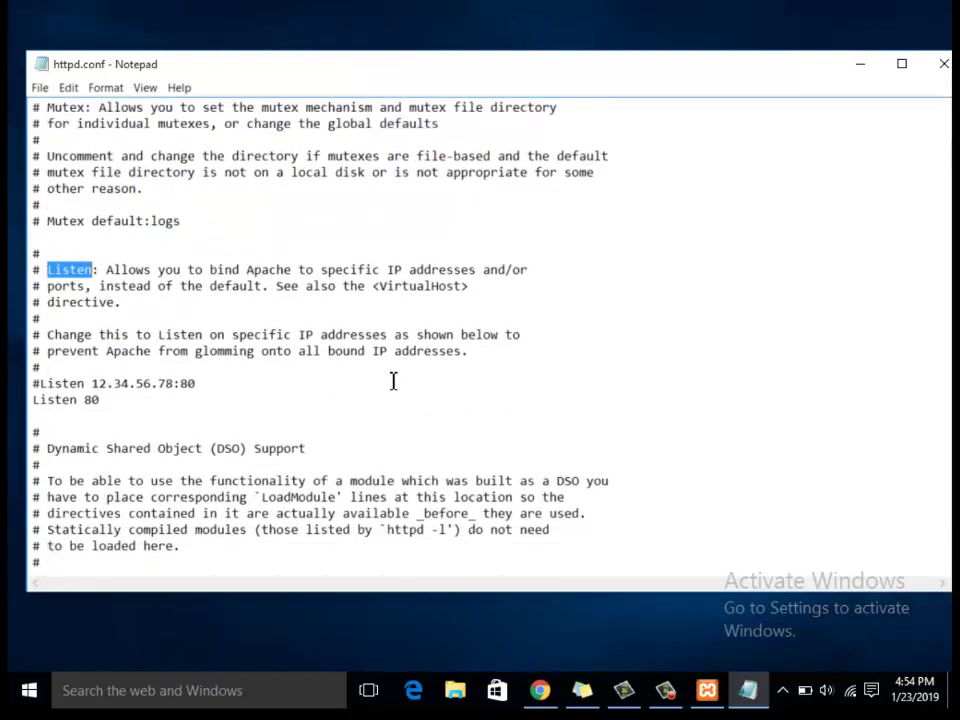
- Change the active Listen directive's port to 1234 in httpd.conf and close the file
{"action": "left_click", "coordinate": [109, 401]}
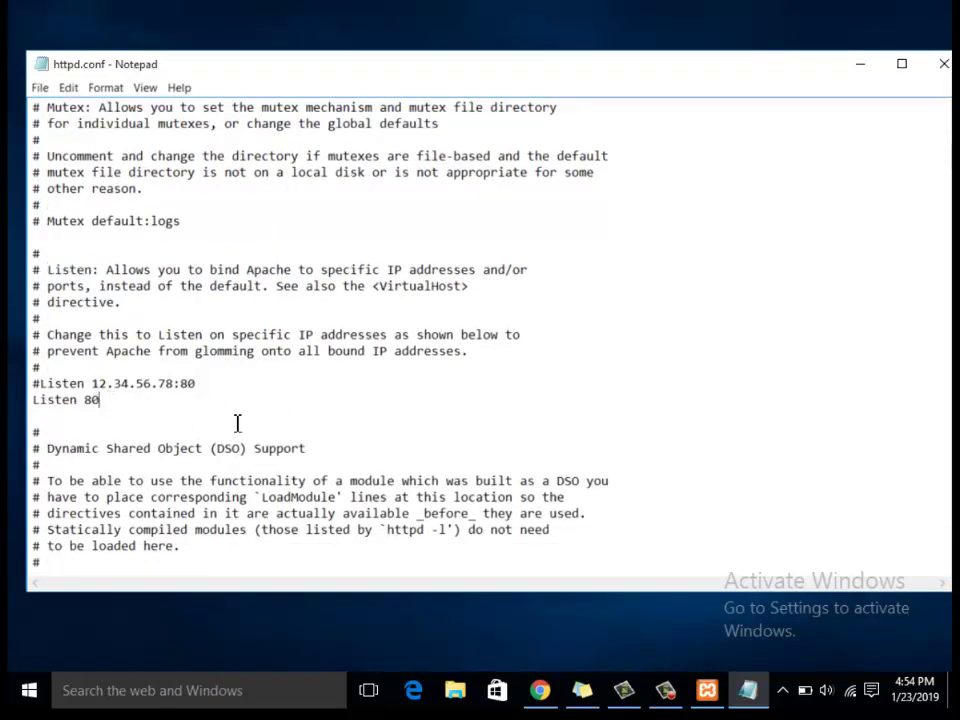
{"action": "type", "text": "123"}
{"action": "left_click_drag", "start_coordinate": [754, 69], "coordinate": [664, 84]}
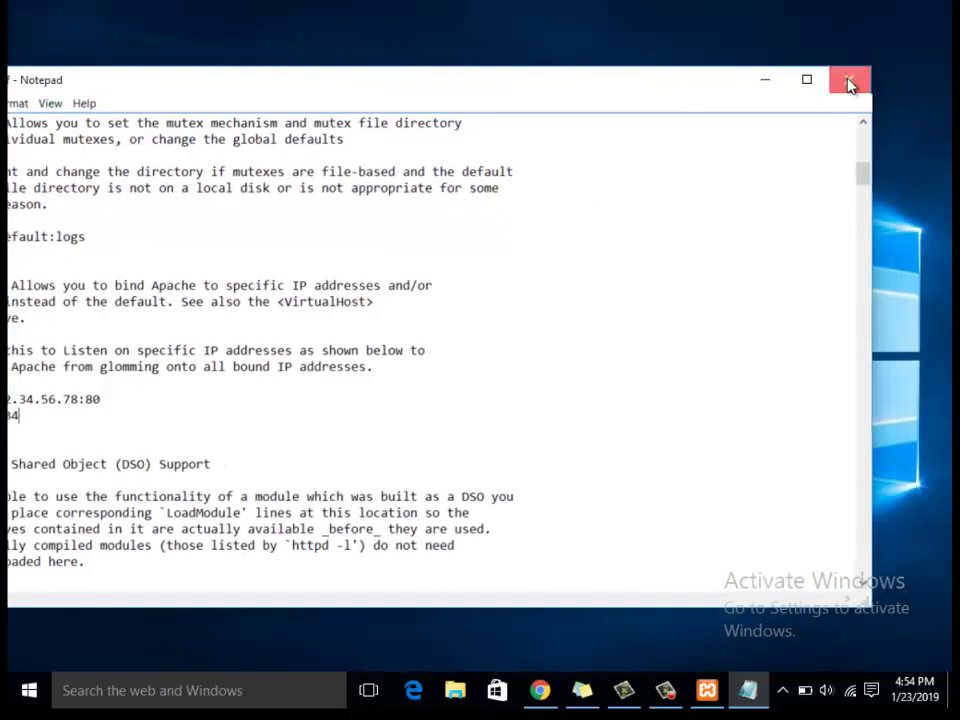
{"action": "left_click", "coordinate": [853, 79]}
{"action": "left_click", "coordinate": [490, 206]}
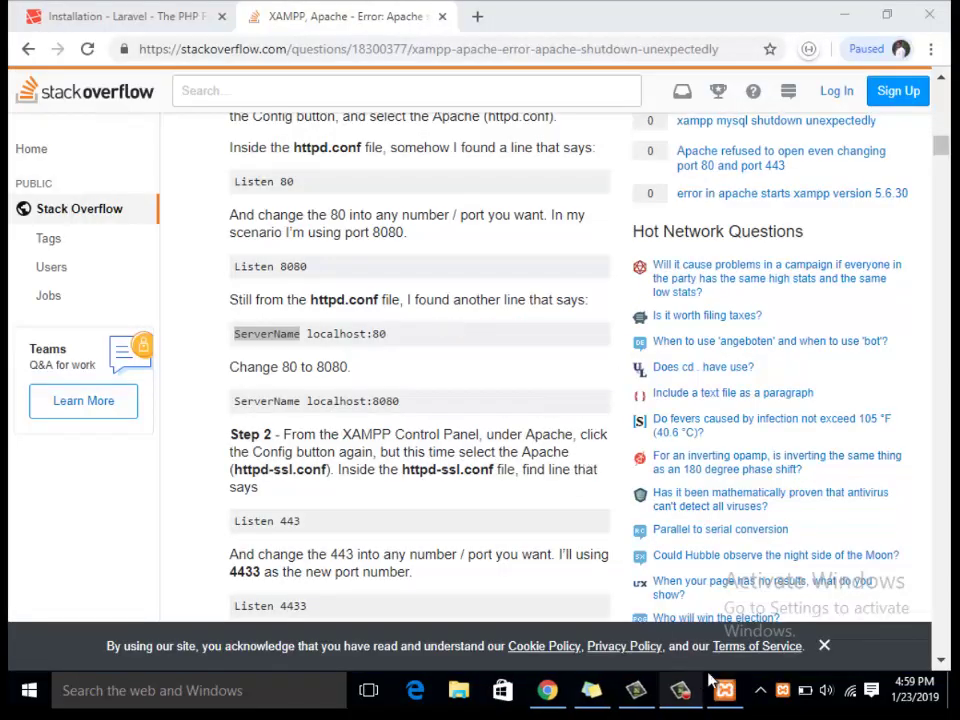
- Switch to the XAMPP Control Panel and install Apache as a Windows service
{"action": "left_click", "coordinate": [718, 689]}
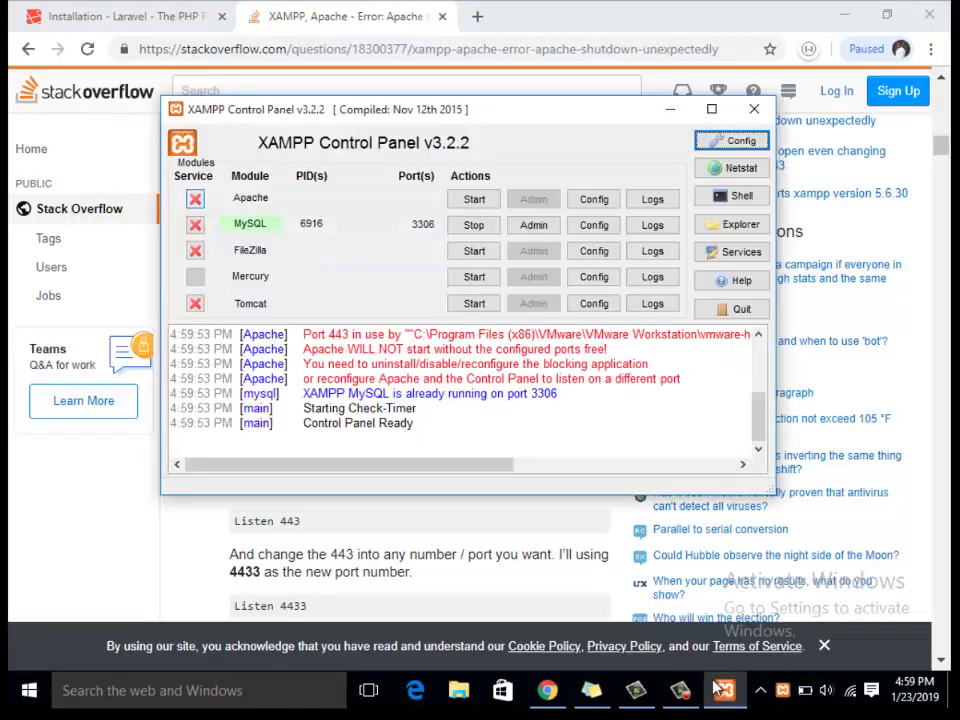
{"action": "key", "text": "Return"}
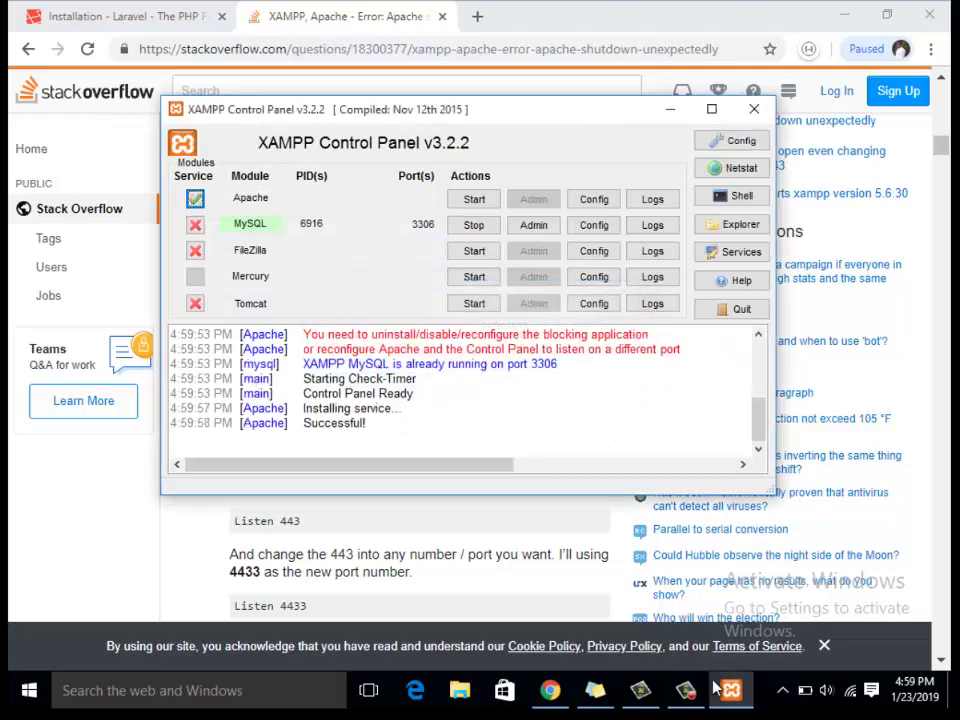
- Try to install the running MySQL module as a Windows service, and try to start the Apache service
{"action": "key", "text": "Tab"}
{"action": "key", "text": "space"}
{"action": "key", "text": "Return"}
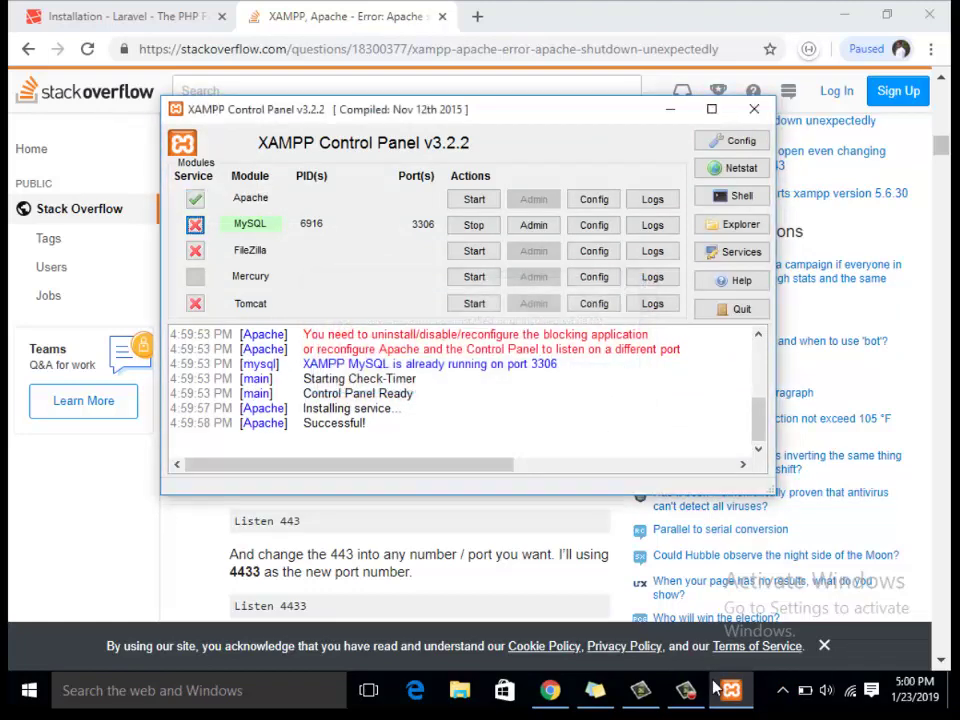
{"action": "key", "text": "space"}
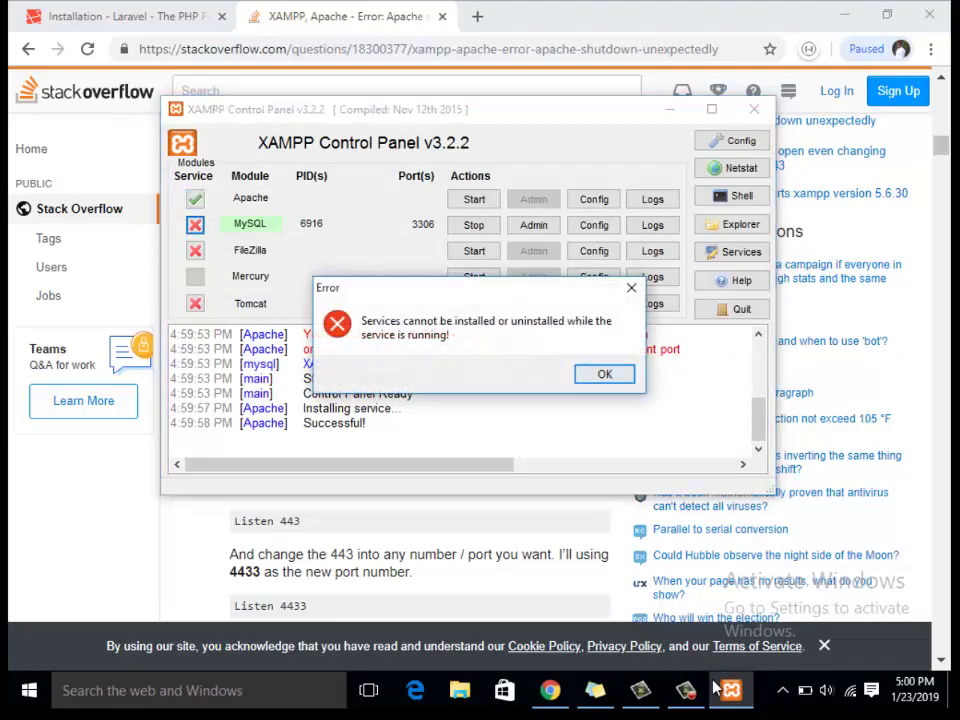
{"action": "key", "text": "Return"}
{"action": "key", "text": "Tab"}
{"action": "key", "text": "space"}
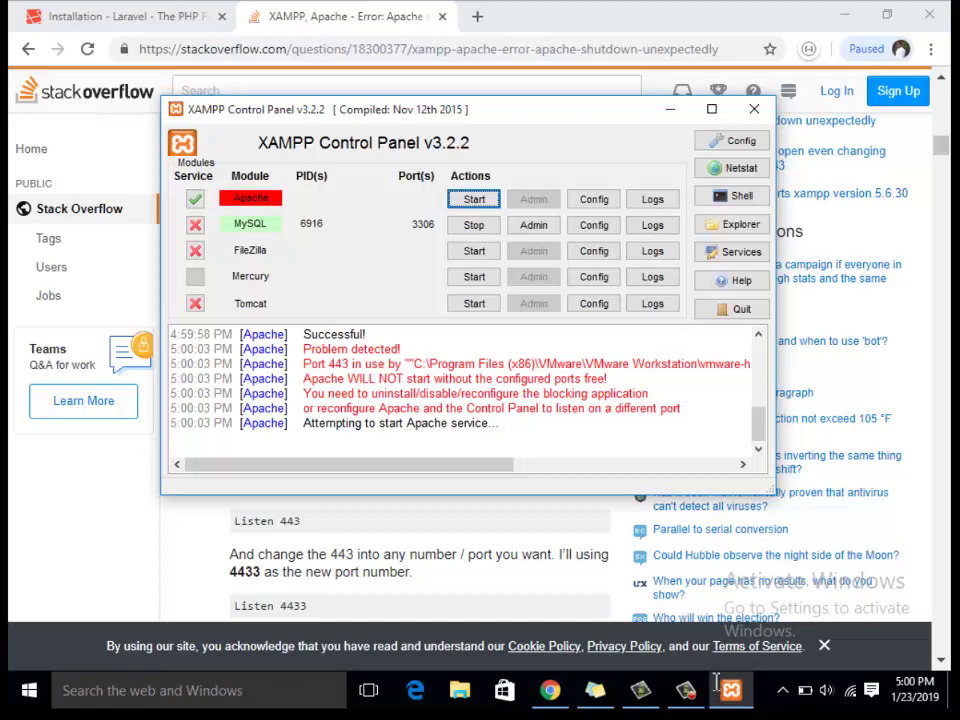
- Open the Windows Control Panel and go to its list of installed programs
{"action": "key", "text": "super"}
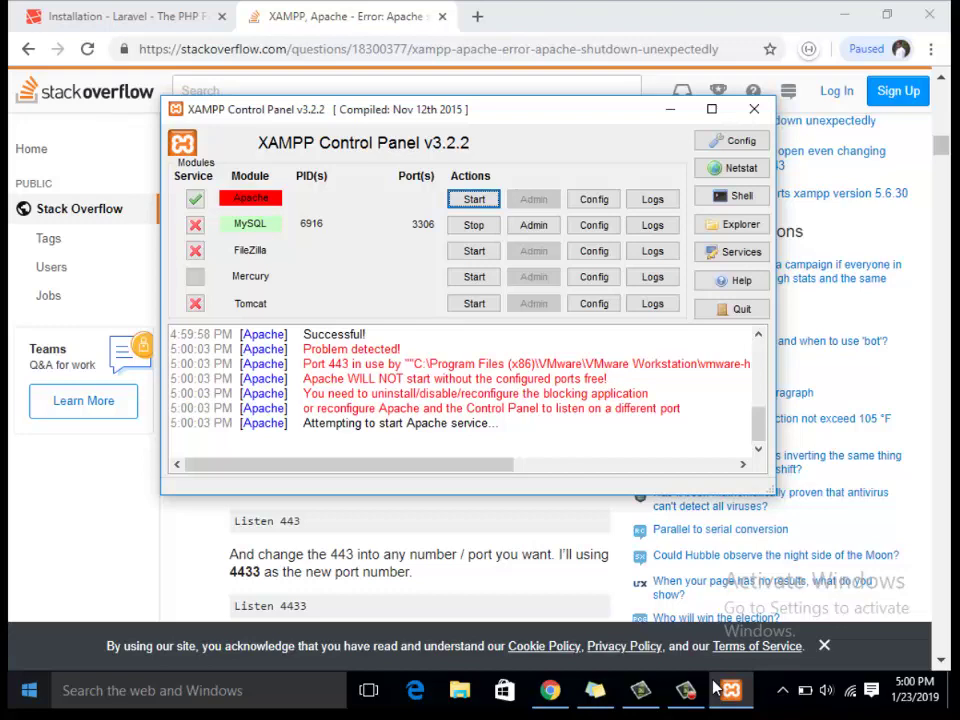
{"action": "key", "text": "super"}
{"action": "type", "text": "xamp"}
{"action": "key", "text": "BackSpace"}
{"action": "key", "text": "BackSpace"}
{"action": "key", "text": "BackSpace"}
{"action": "key", "text": "BackSpace"}
{"action": "type", "text": "cont"}
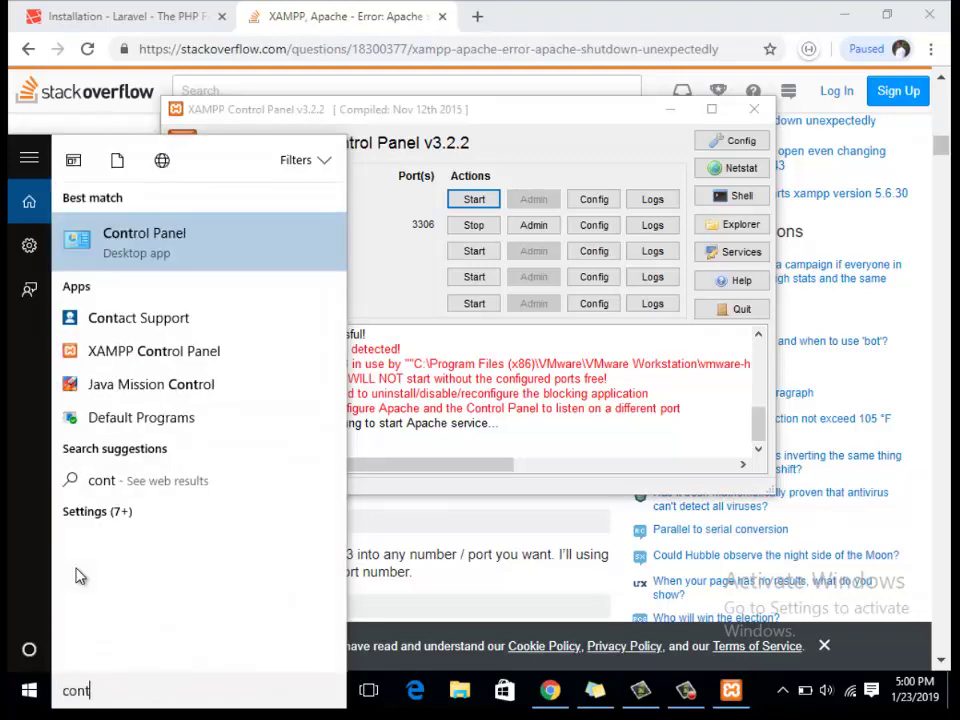
{"action": "key", "text": "Return"}
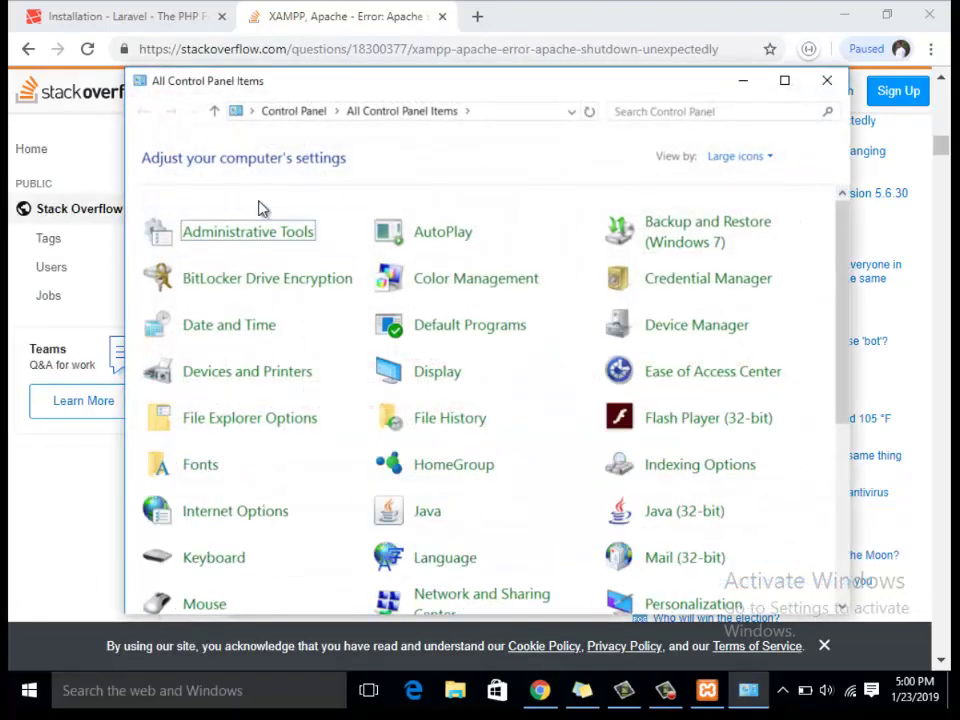
{"action": "left_click_drag", "start_coordinate": [489, 81], "coordinate": [491, 65]}
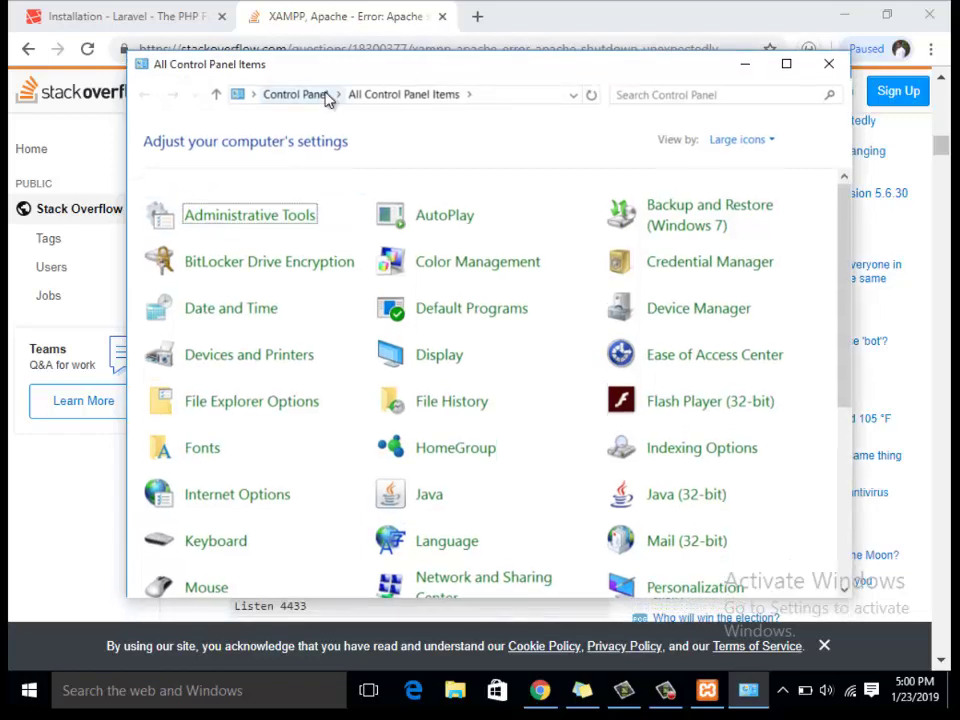
{"action": "left_click", "coordinate": [324, 94]}
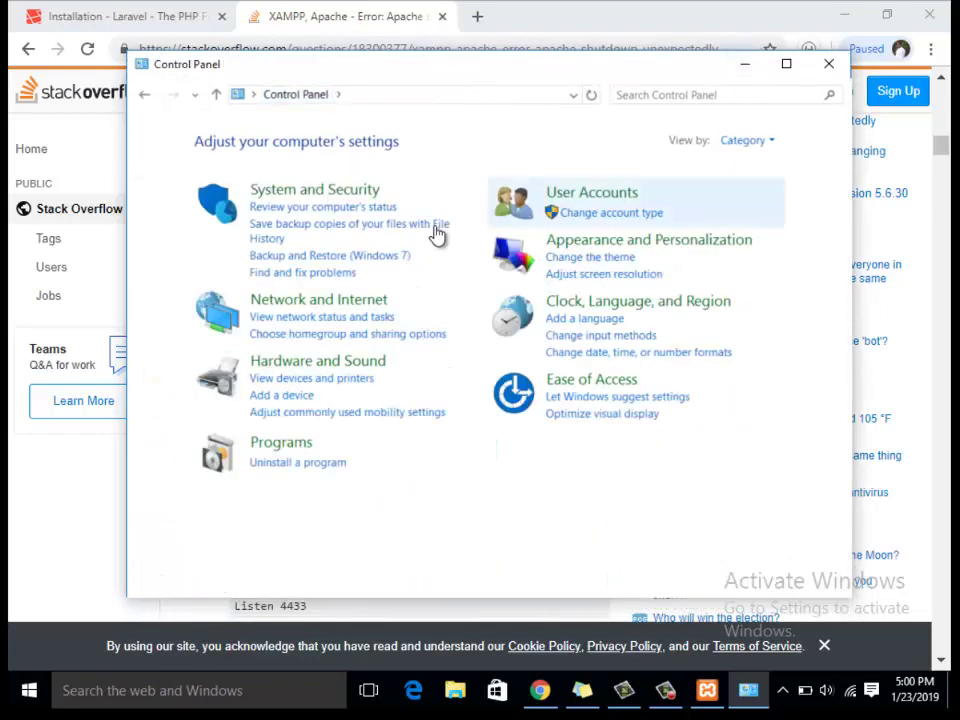
{"action": "left_click", "coordinate": [285, 464]}
- Remove VMware Workstation Pro, preserving its product configuration and license information, and refresh the installed programs list
{"action": "scroll", "coordinate": [465, 347], "scroll_direction": "down", "scroll_amount": 2}
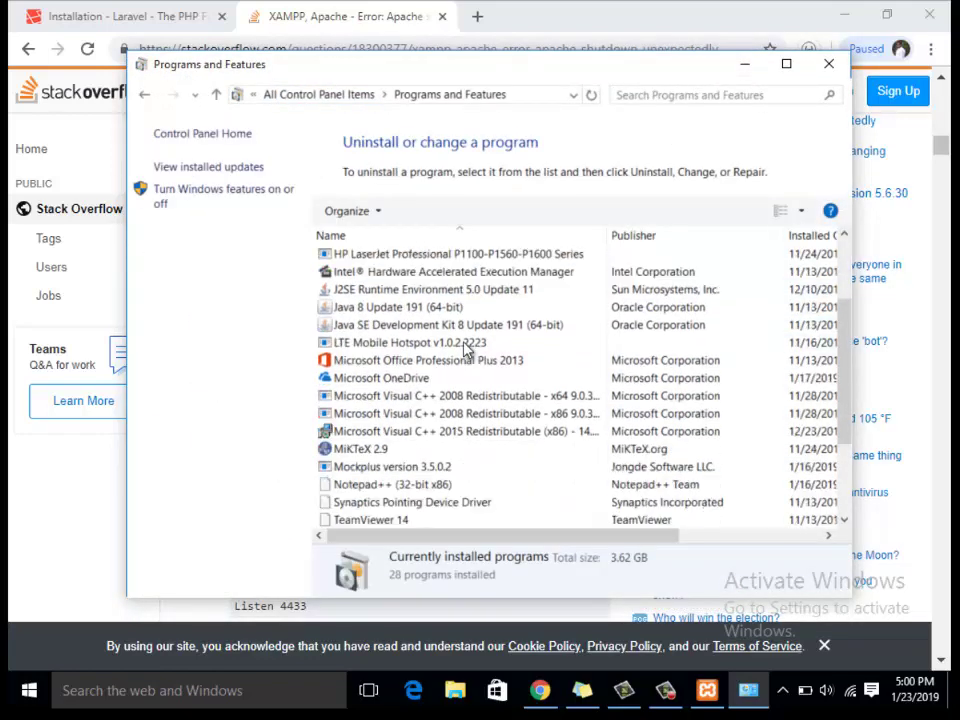
{"action": "left_click", "coordinate": [448, 382]}
{"action": "scroll", "coordinate": [448, 390], "scroll_direction": "down", "scroll_amount": 3}
{"action": "left_click", "coordinate": [448, 431]}
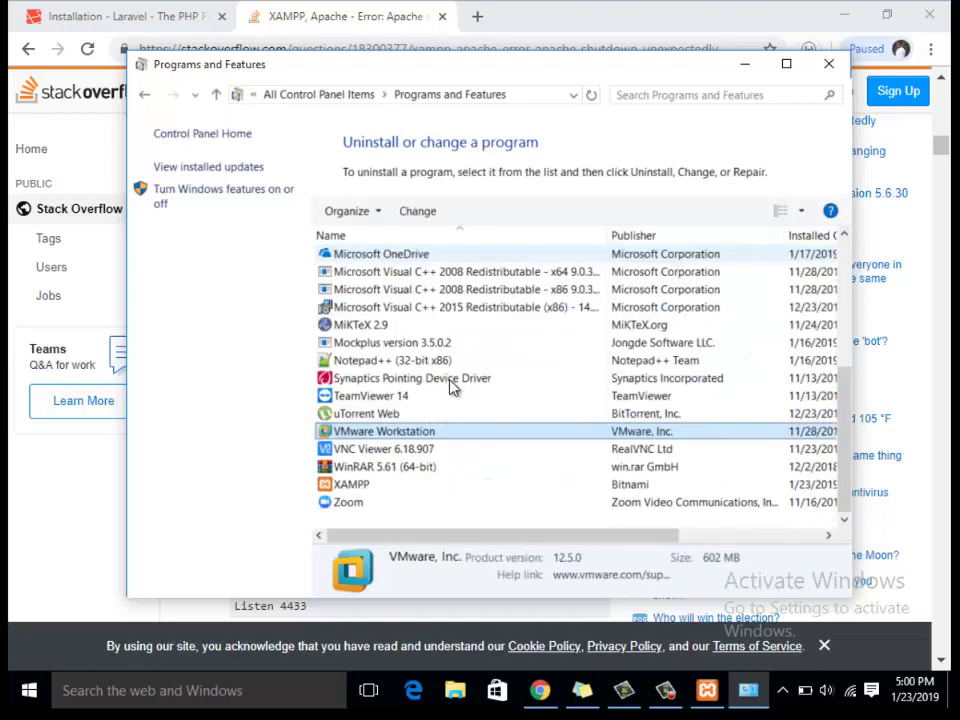
{"action": "left_click", "coordinate": [418, 211]}
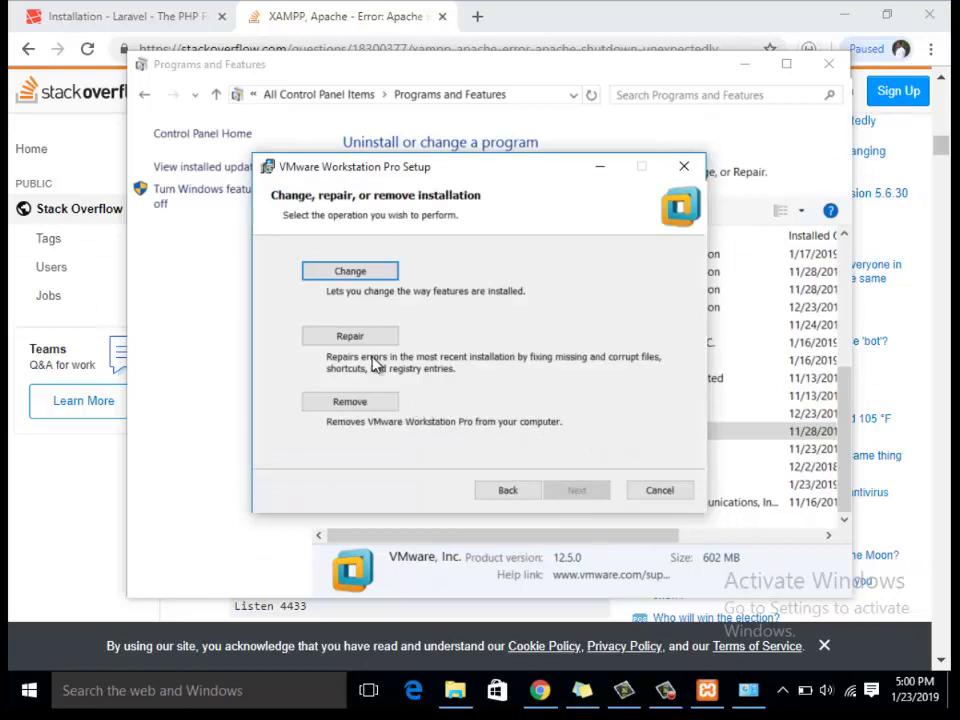
{"action": "left_click", "coordinate": [372, 404]}
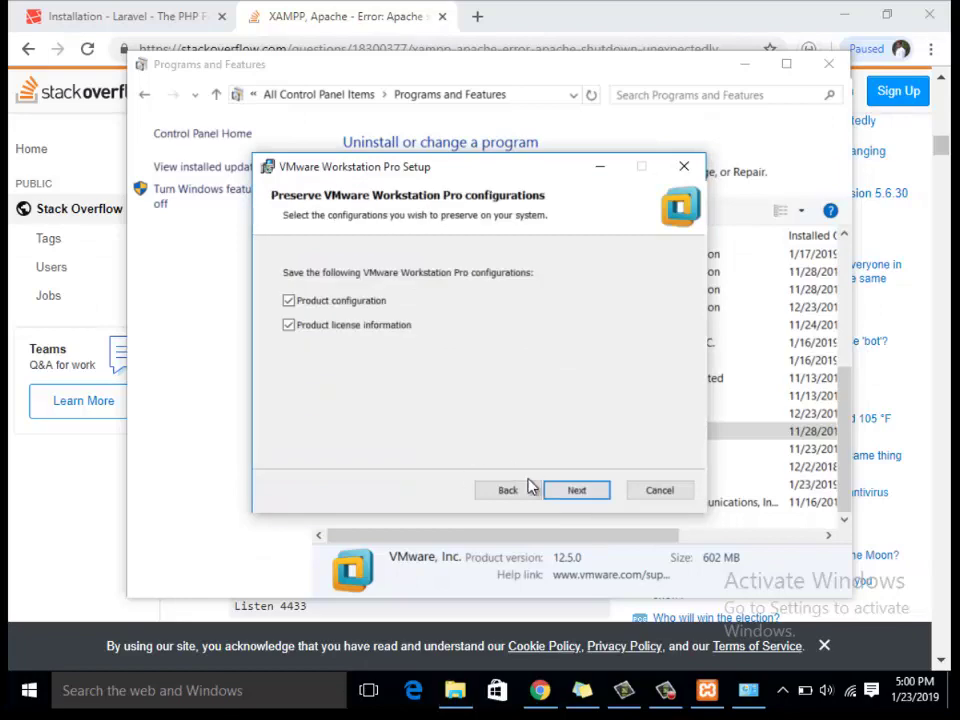
{"action": "left_click", "coordinate": [580, 491]}
{"action": "left_click", "coordinate": [579, 493]}
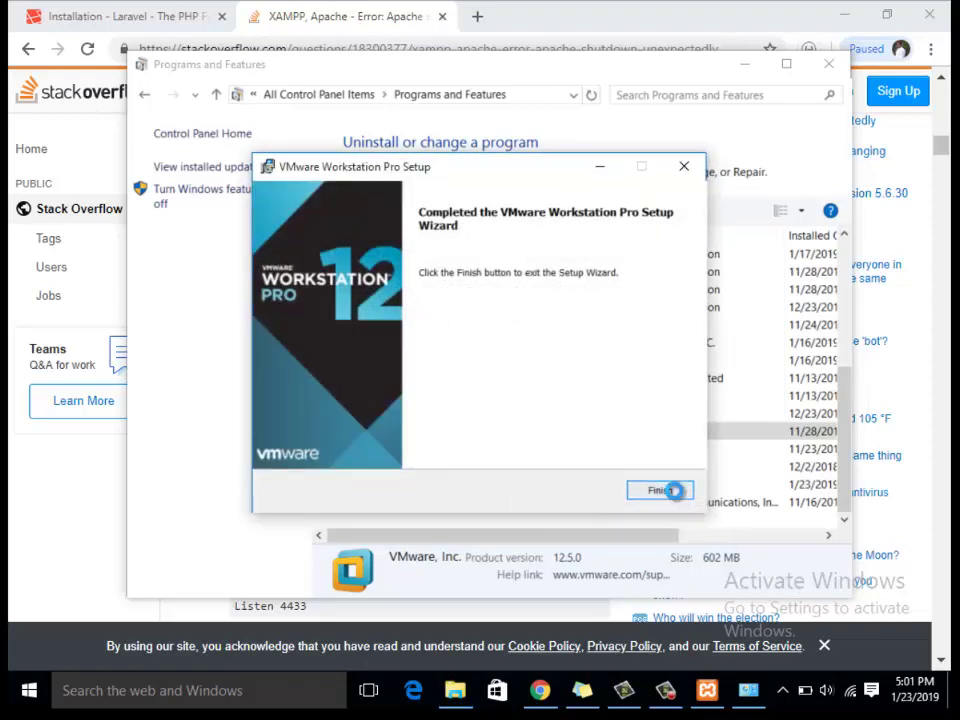
{"action": "left_click", "coordinate": [672, 493]}
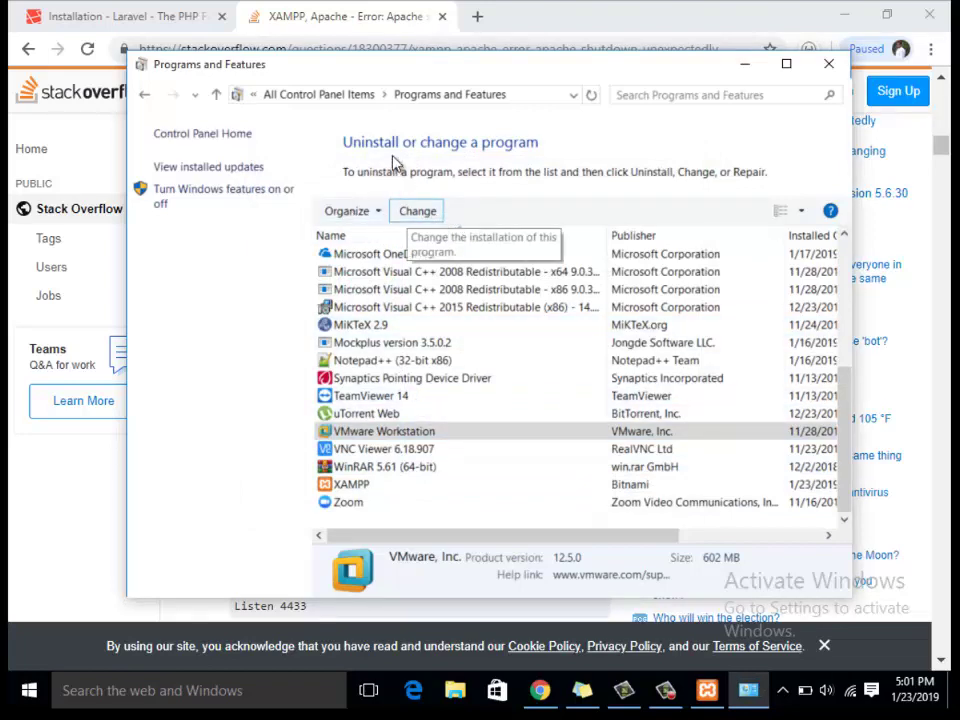
{"action": "left_click", "coordinate": [445, 95]}
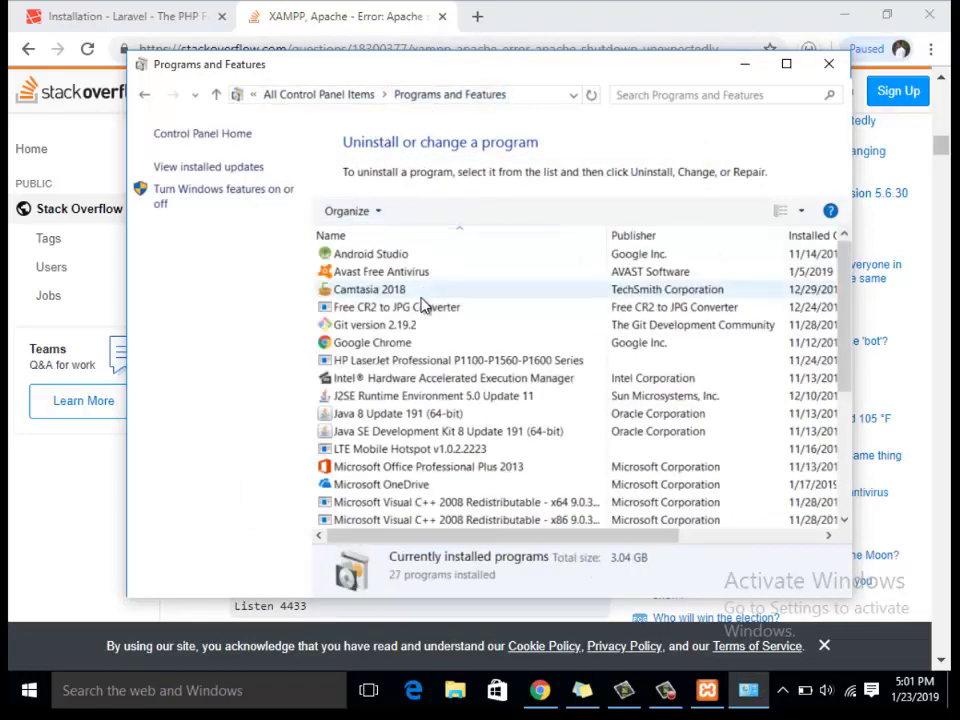
{"action": "scroll", "coordinate": [423, 305], "scroll_direction": "down", "scroll_amount": 4}
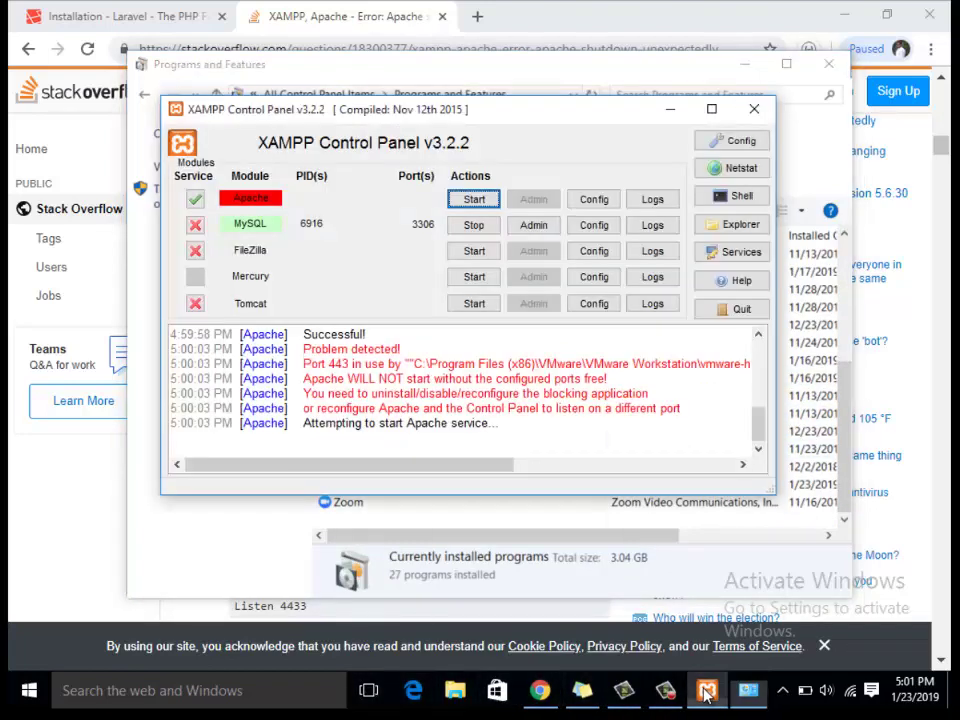
- Start the Apache service in XAMPP, and stop MySQL to install it as a Windows service
{"action": "left_click", "coordinate": [707, 690]}
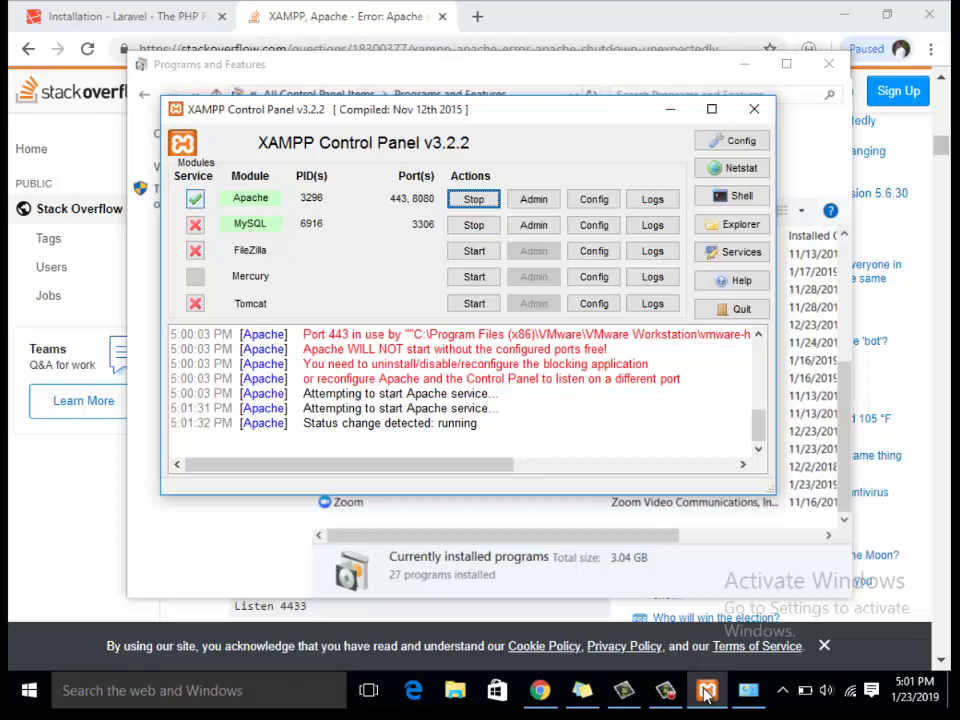
{"action": "key", "text": "Return"}
{"action": "key", "text": "Return"}
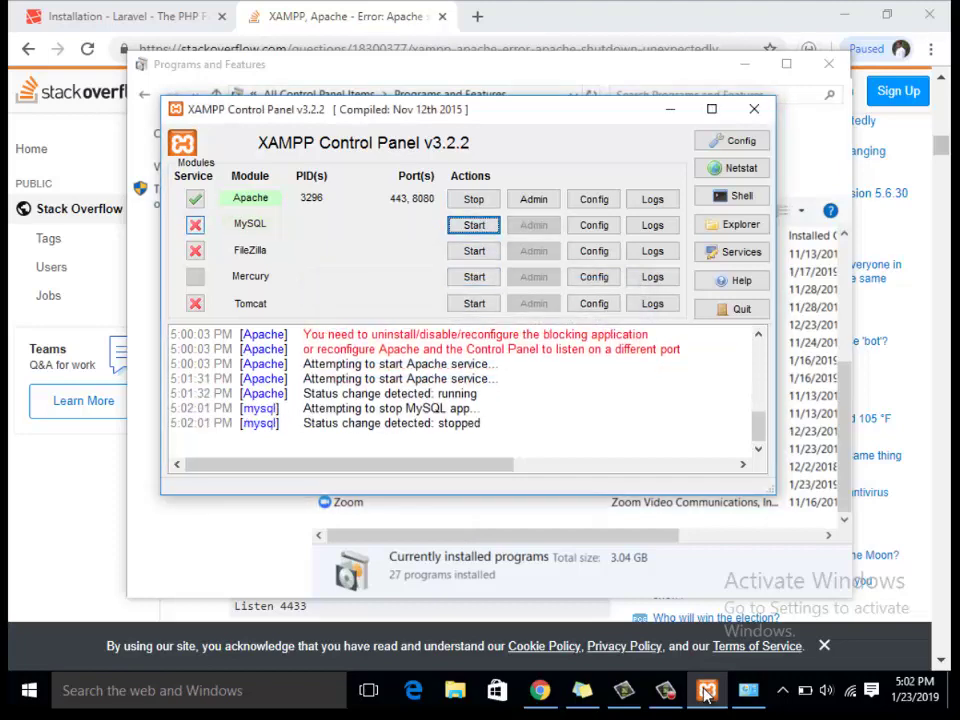
{"action": "key", "text": "space"}
{"action": "key", "text": "Return"}
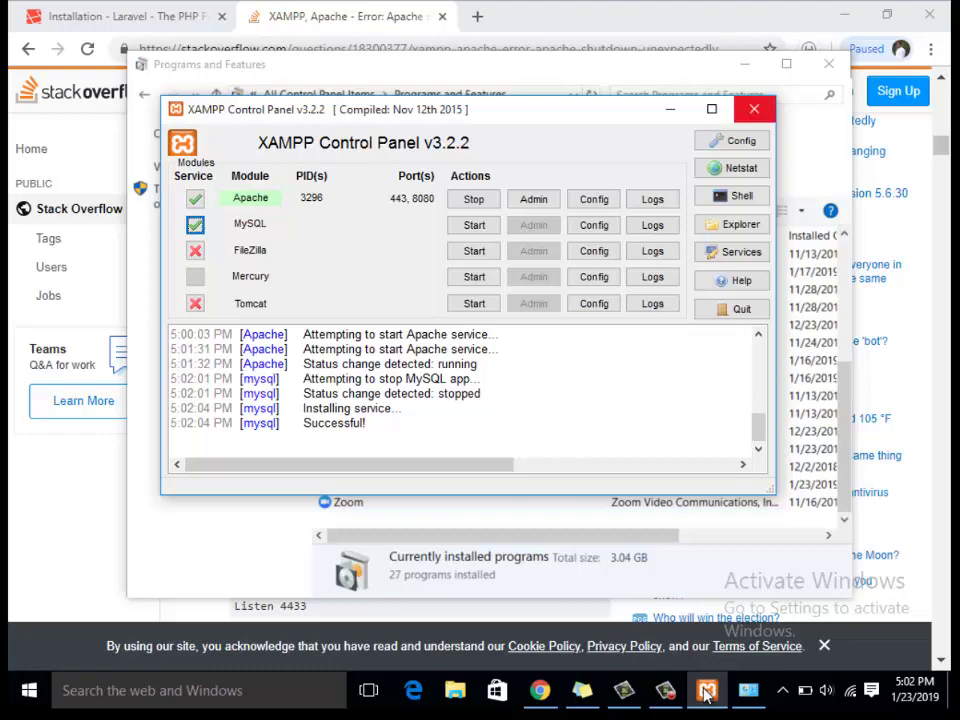
- Close the XAMPP Control Panel and Programs and Features, and load localhost:8080 in a new Chrome tab
{"action": "left_click", "coordinate": [754, 108]}
{"action": "left_click", "coordinate": [829, 63]}
{"action": "left_click", "coordinate": [477, 16]}
{"action": "type", "text": "l"}
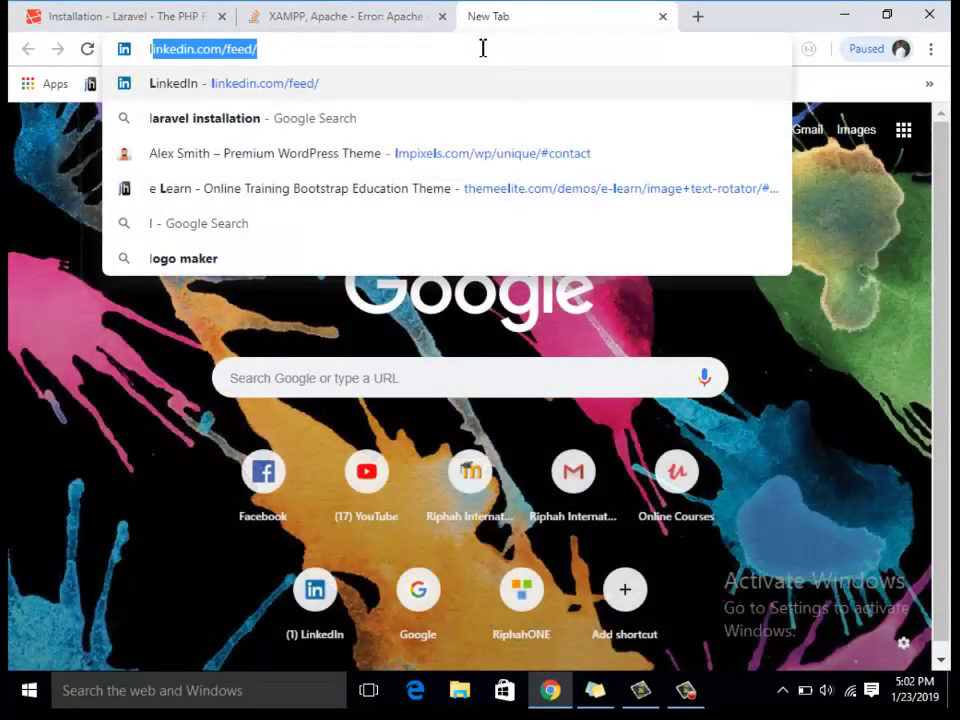
{"action": "type", "text": "ocal"}
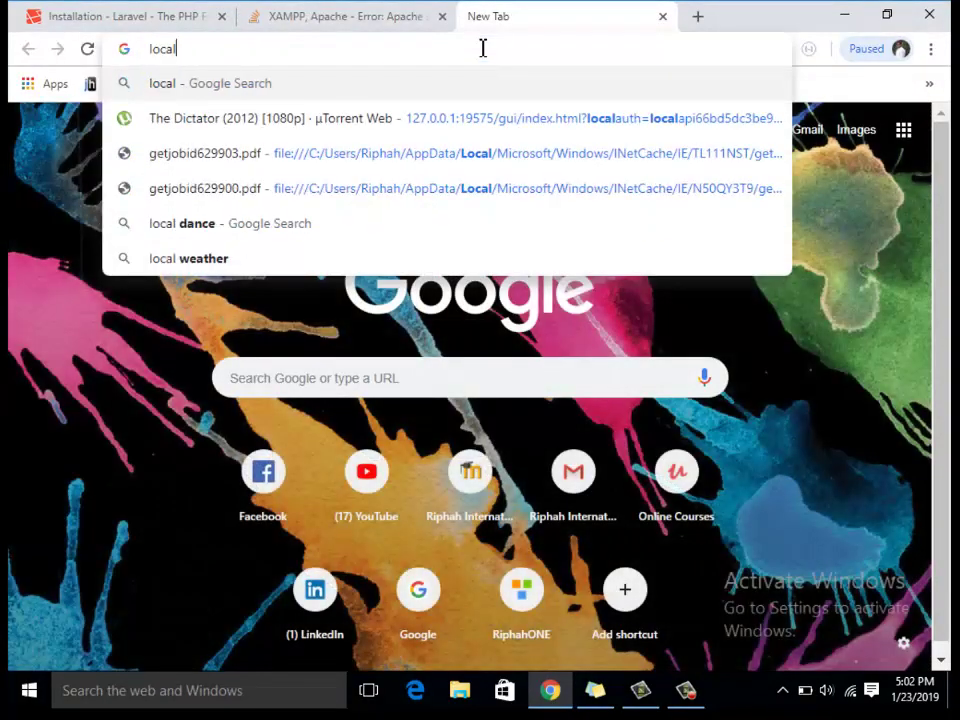
{"action": "type", "text": "host:8080"}
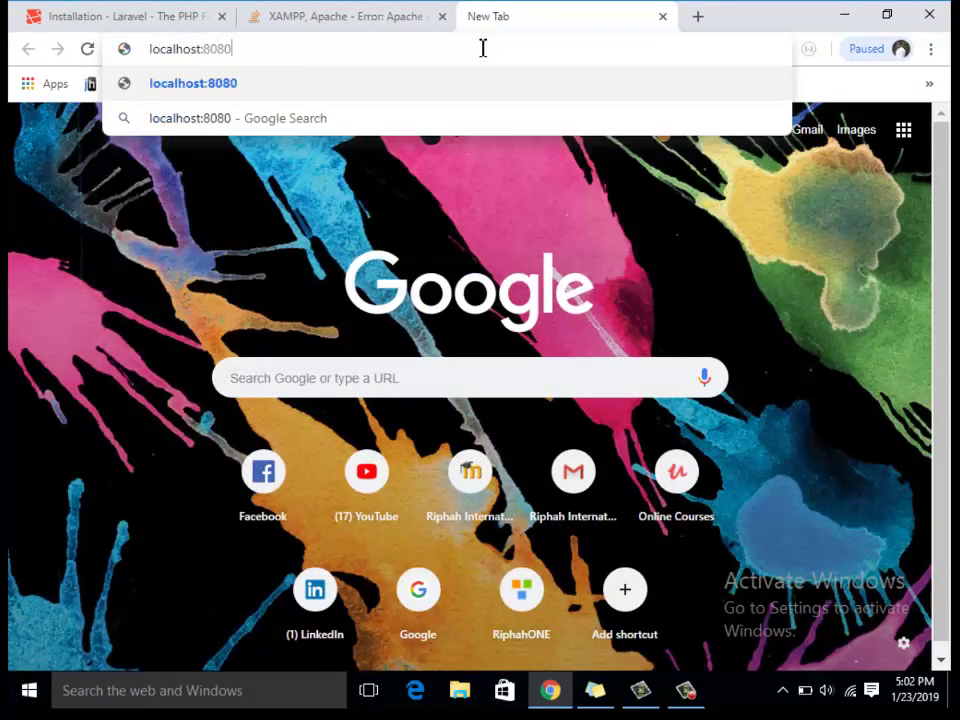
{"action": "key", "text": "Return"}
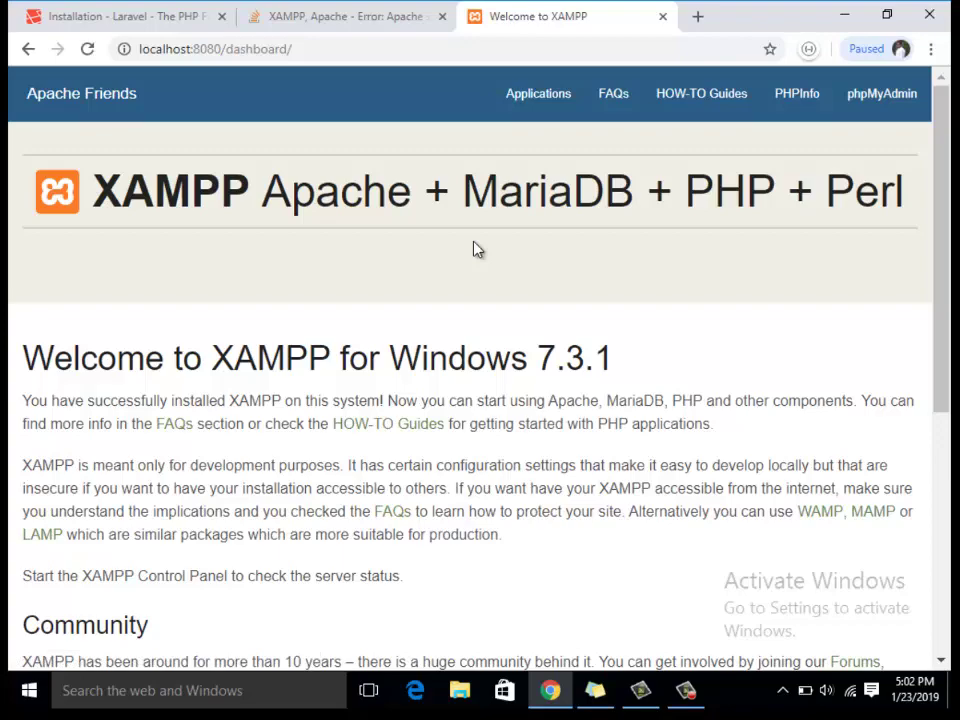
- Return to the Laravel installation docs and open the Composer link under Installing Laravel in a new browser tab
{"action": "left_click", "coordinate": [699, 17]}
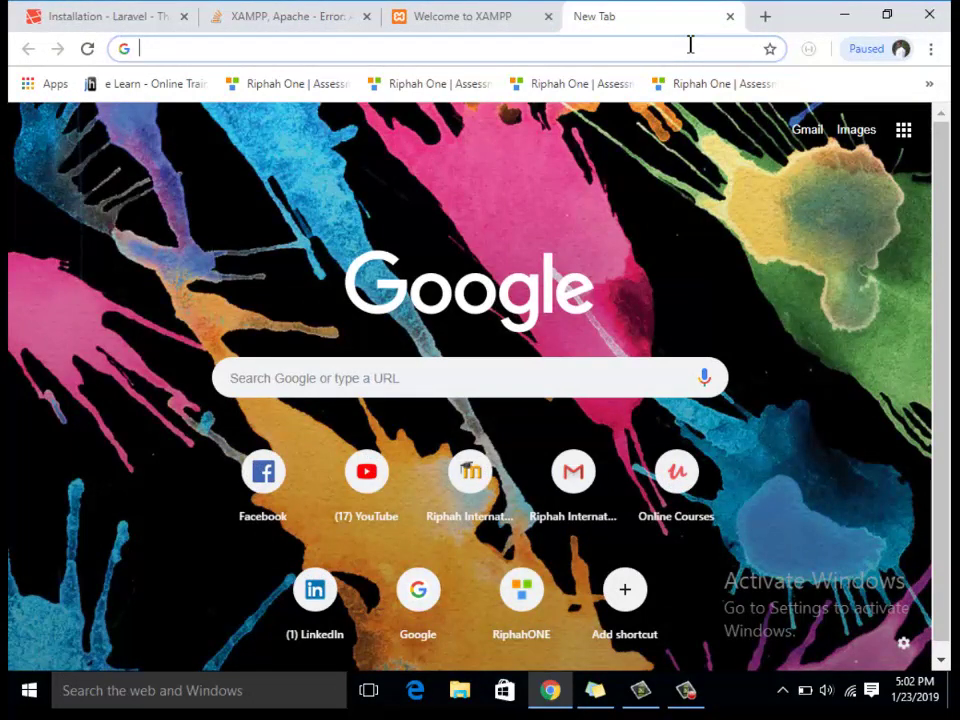
{"action": "key", "text": "ctrl+Tab"}
{"action": "left_click", "coordinate": [392, 326]}
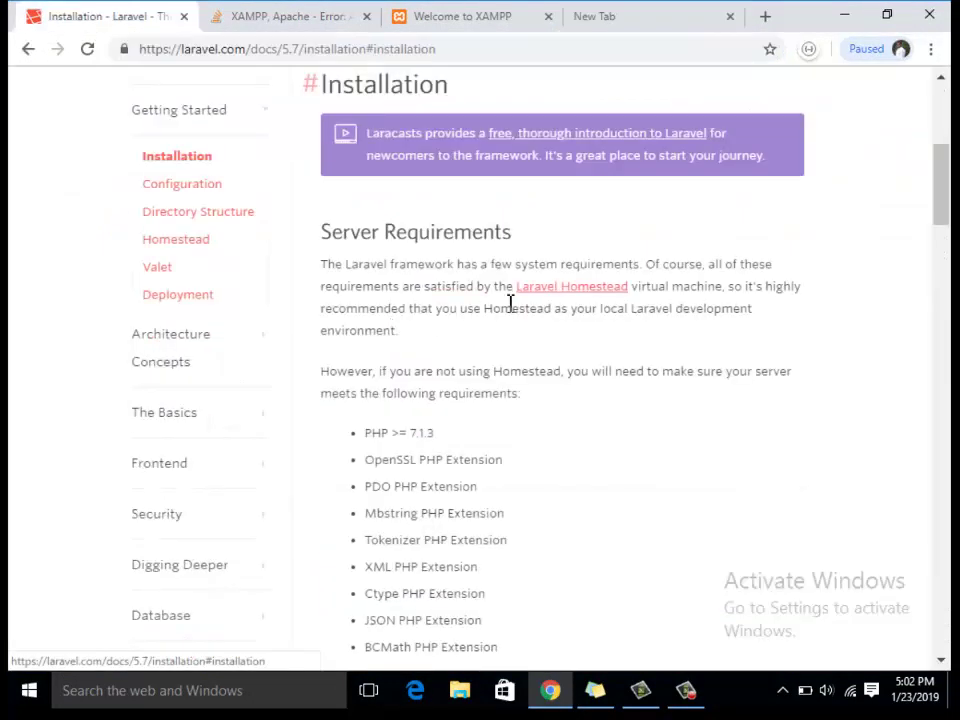
{"action": "scroll", "coordinate": [594, 328], "scroll_direction": "down", "scroll_amount": 4}
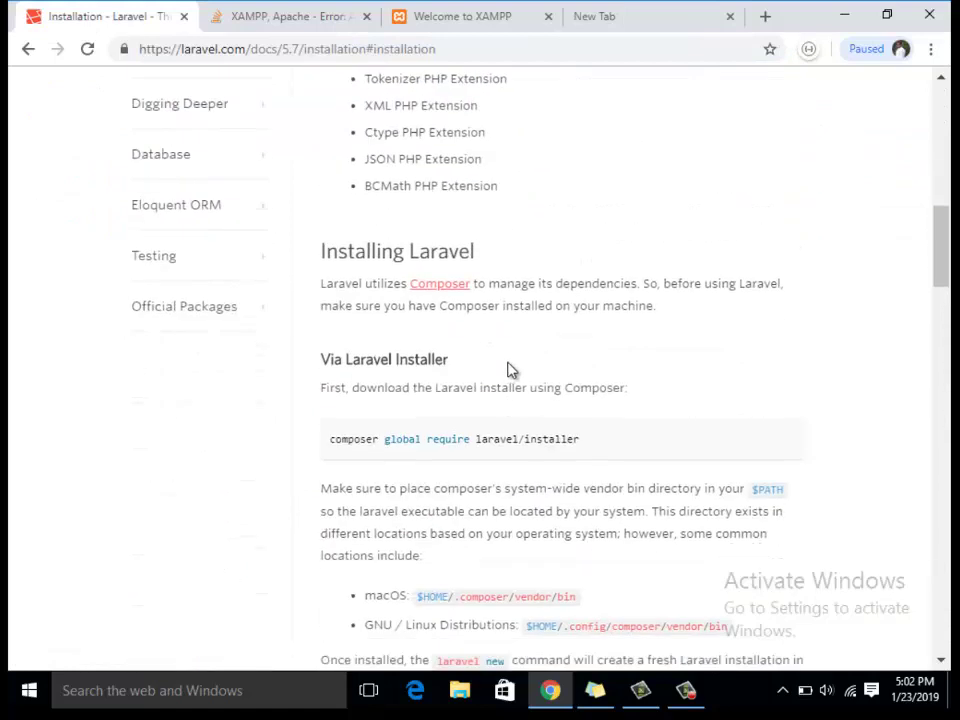
{"action": "right_click", "coordinate": [432, 287]}
{"action": "left_click", "coordinate": [455, 300]}
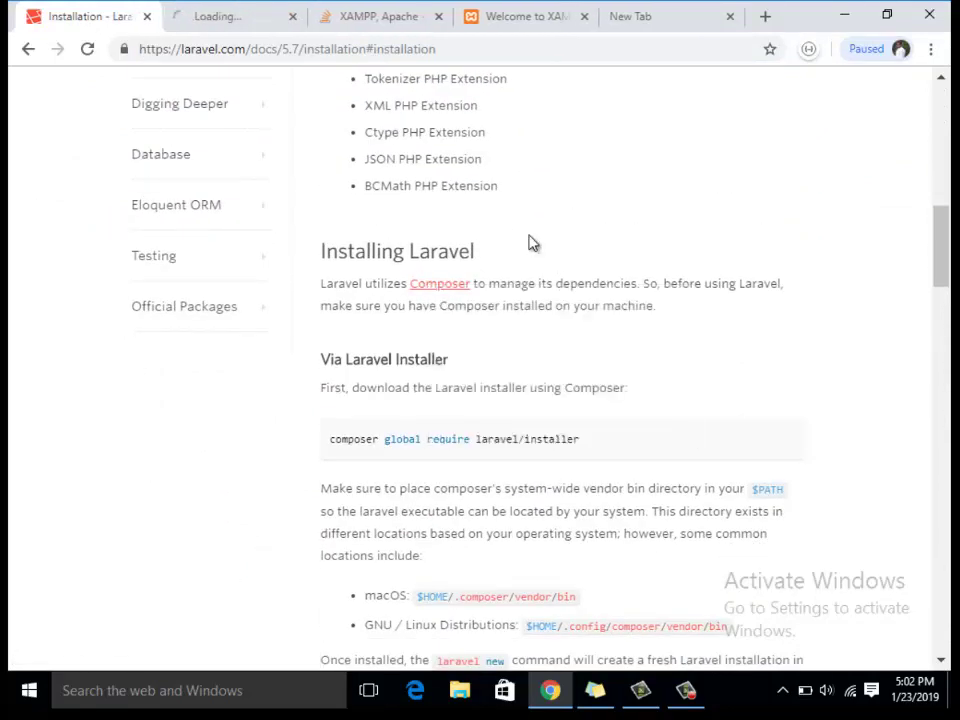
{"action": "left_click", "coordinate": [210, 17]}
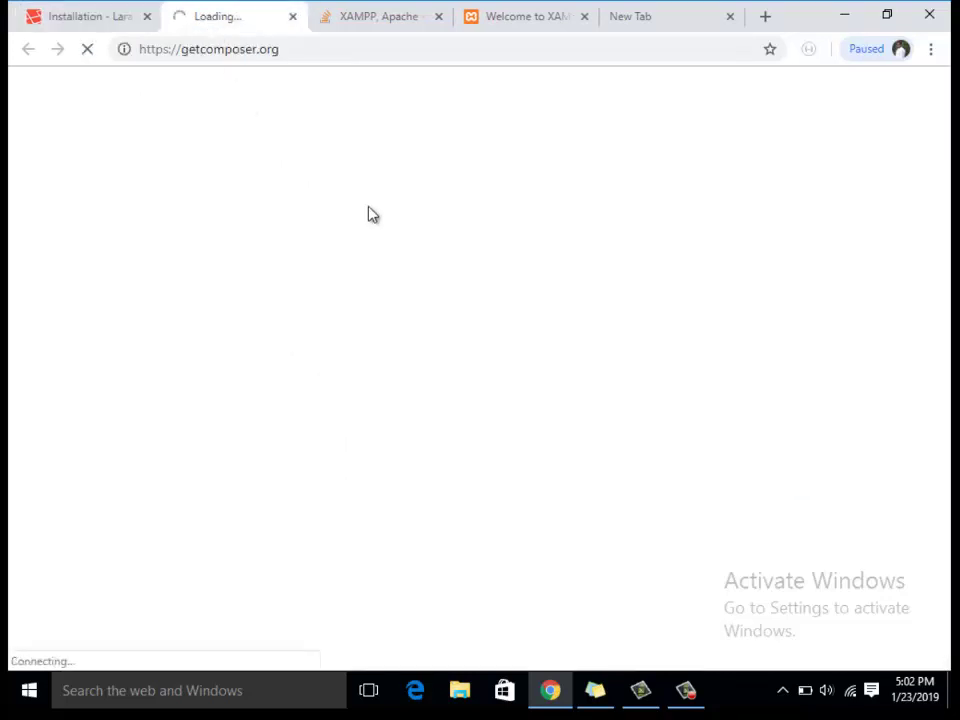
- Go to the Composer download page and download the Windows installer, Composer-Setup.exe
{"action": "scroll", "coordinate": [420, 281], "scroll_direction": "down", "scroll_amount": 1}
{"action": "scroll", "coordinate": [435, 320], "scroll_direction": "down", "scroll_amount": 2}
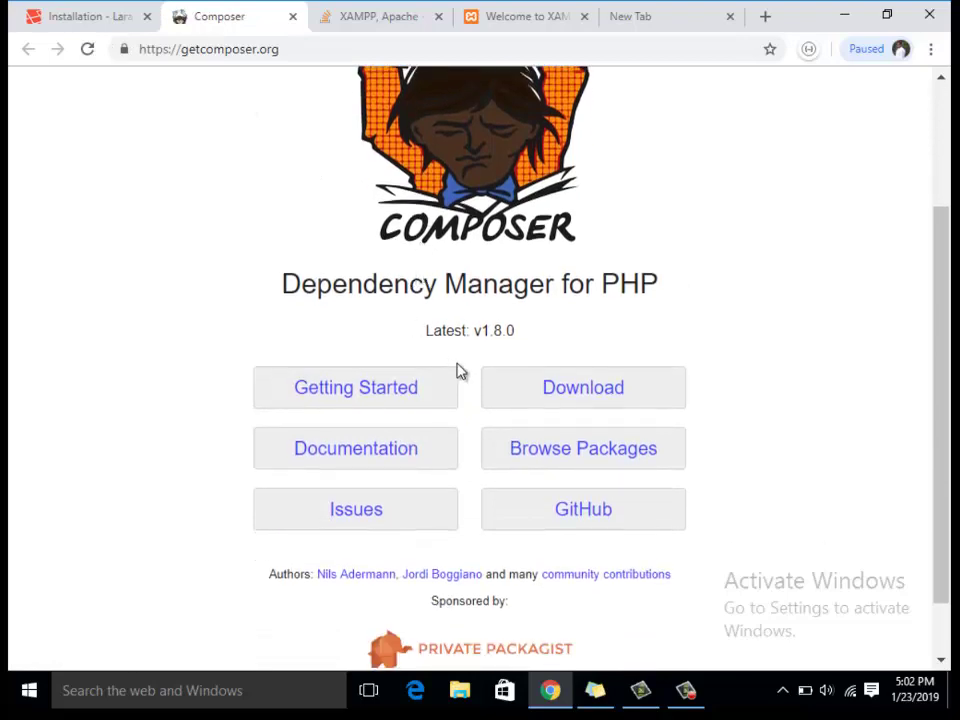
{"action": "scroll", "coordinate": [285, 389], "scroll_direction": "down", "scroll_amount": 1}
{"action": "scroll", "coordinate": [430, 393], "scroll_direction": "up", "scroll_amount": 1}
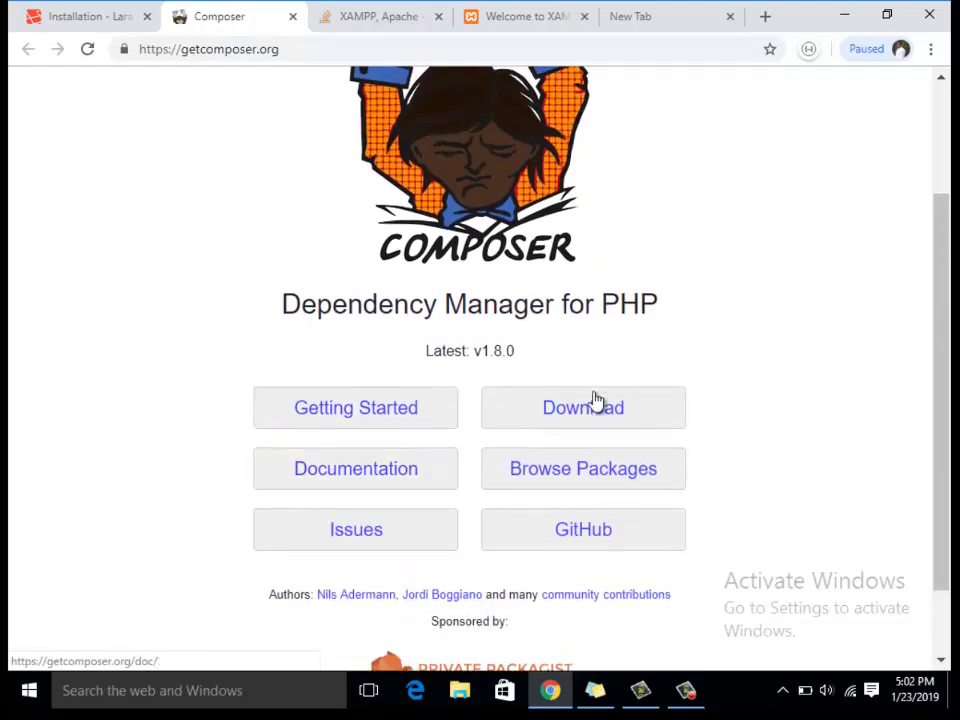
{"action": "left_click", "coordinate": [546, 407]}
{"action": "scroll", "coordinate": [300, 336], "scroll_direction": "down", "scroll_amount": 4}
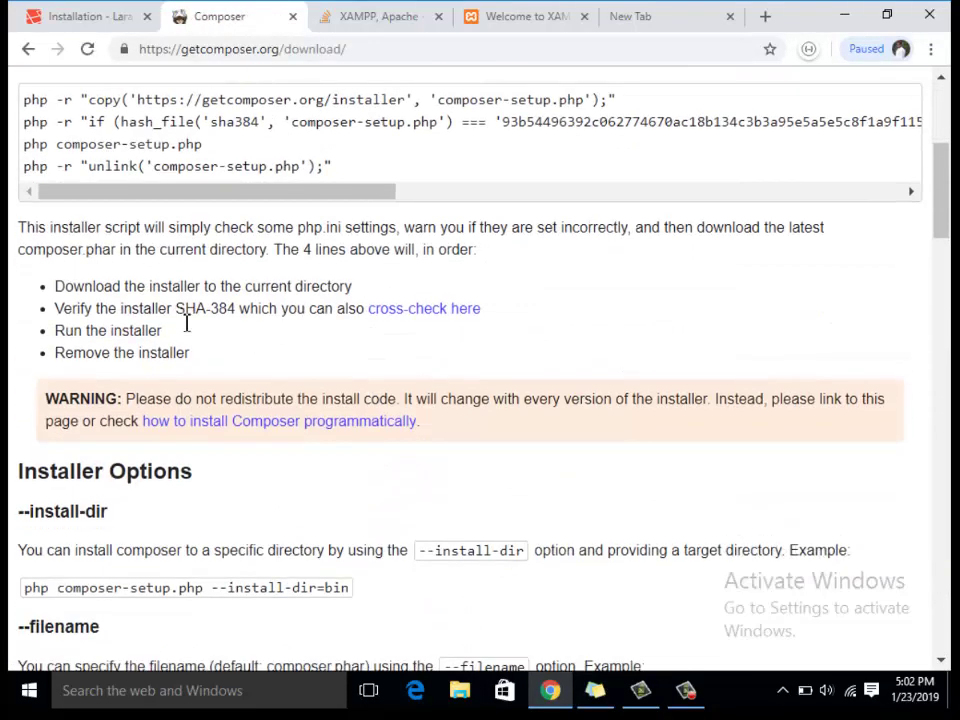
{"action": "scroll", "coordinate": [188, 332], "scroll_direction": "up", "scroll_amount": 1}
{"action": "left_click_drag", "start_coordinate": [26, 190], "coordinate": [403, 255]}
{"action": "scroll", "coordinate": [403, 255], "scroll_direction": "up", "scroll_amount": 2}
{"action": "left_click", "coordinate": [249, 237]}
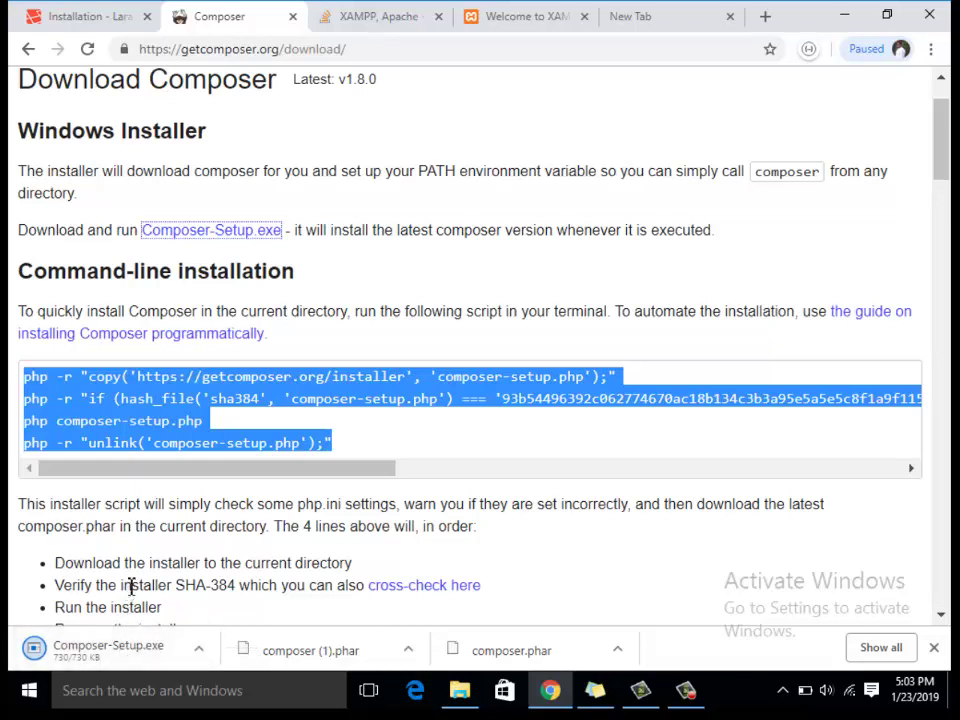
- Install Composer without developer mode into C:\composer, using C:\xampp\php\php.exe and no proxy, and finish the setup
{"action": "left_click", "coordinate": [118, 650]}
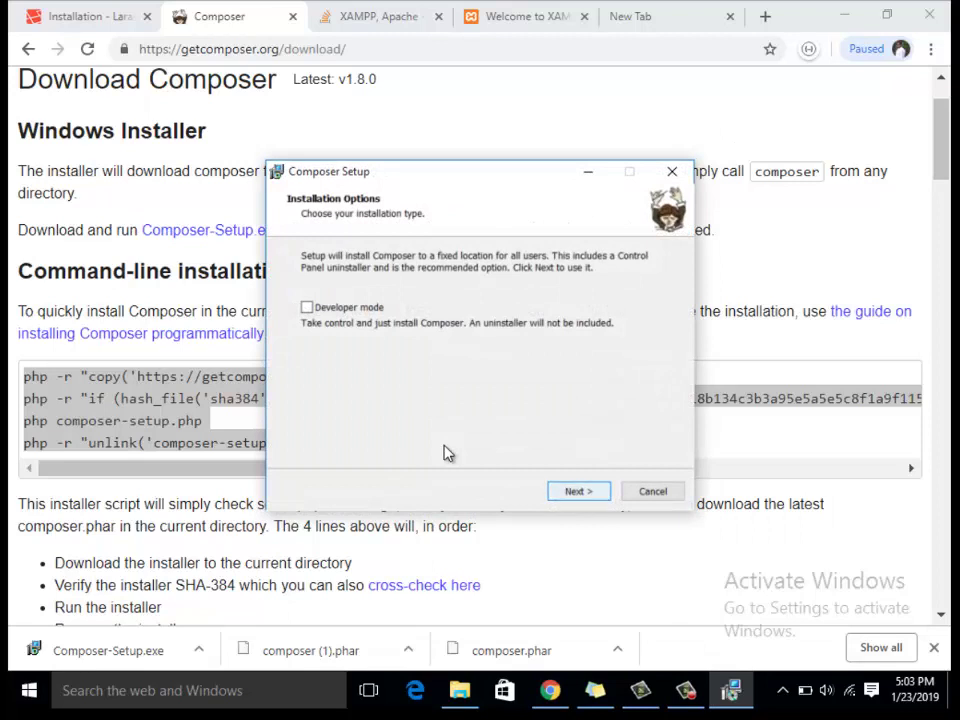
{"action": "key", "text": "Return"}
{"action": "key", "text": "alt+b"}
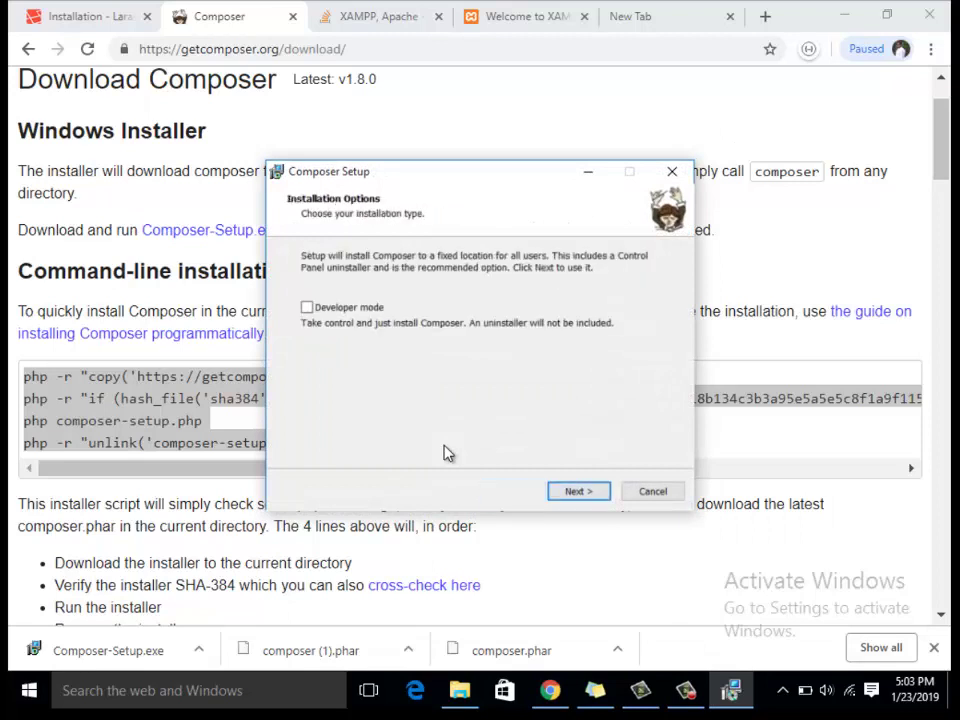
{"action": "key", "text": "Return"}
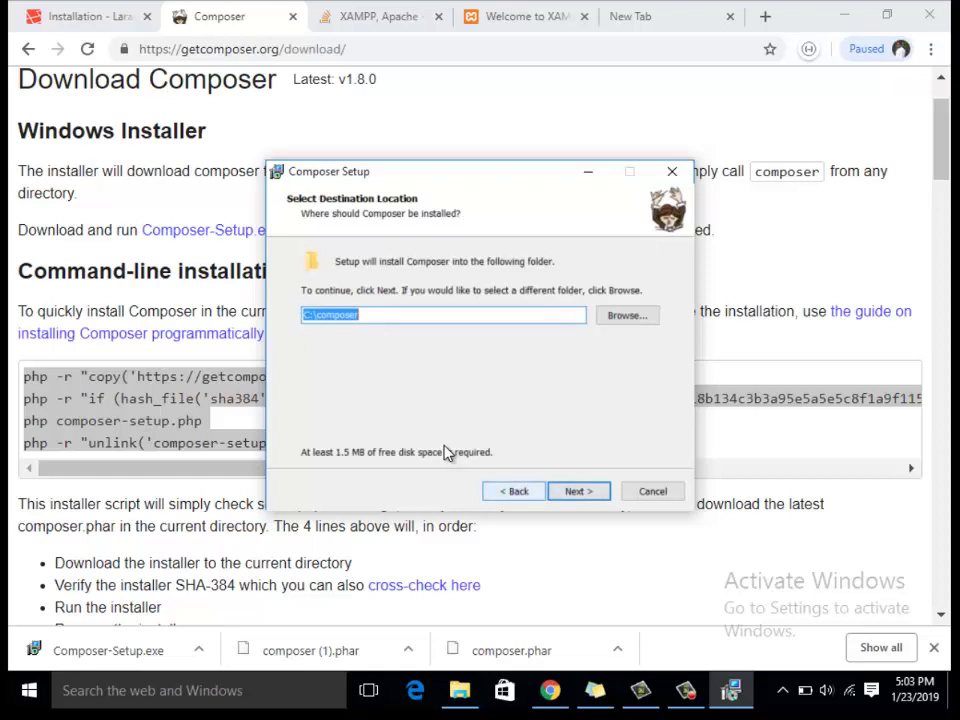
{"action": "key", "text": "Return"}
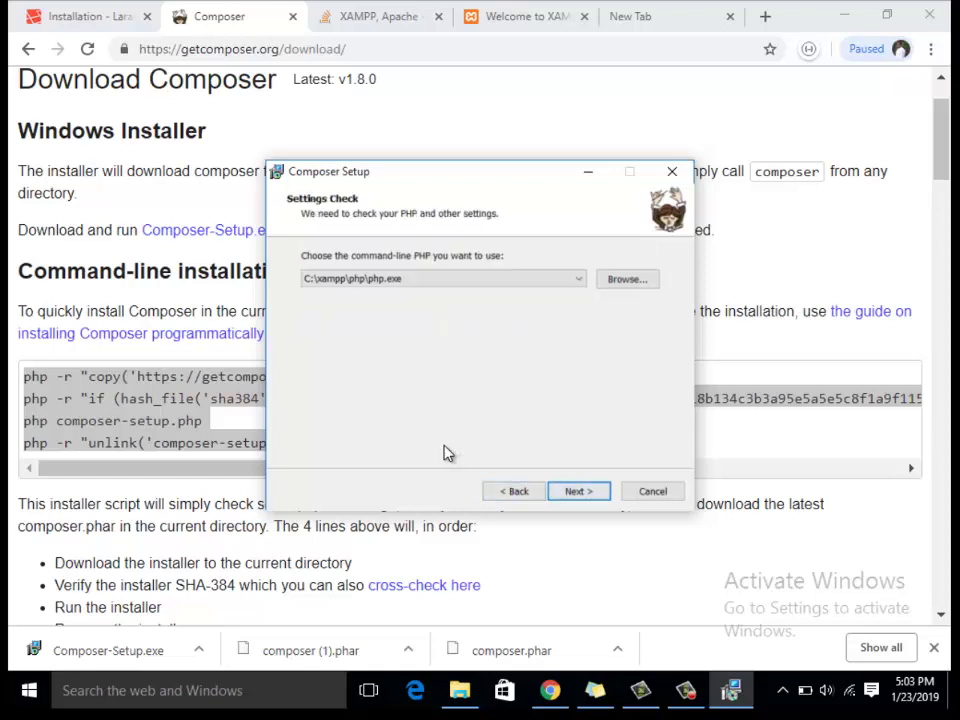
{"action": "key", "text": "Return"}
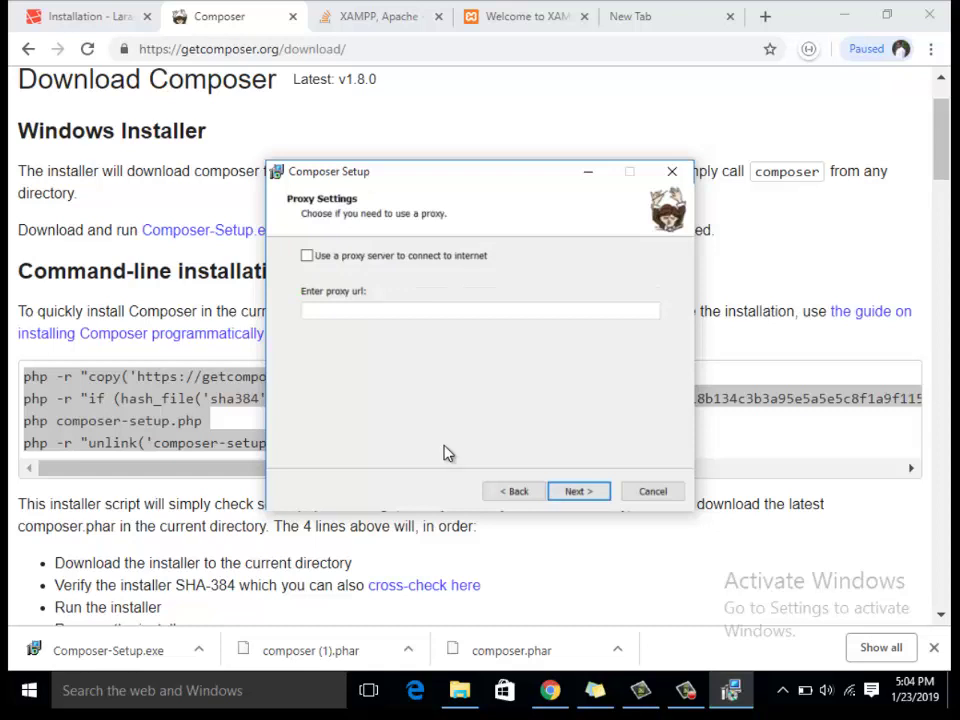
{"action": "key", "text": "Return"}
{"action": "key", "text": "Return"}
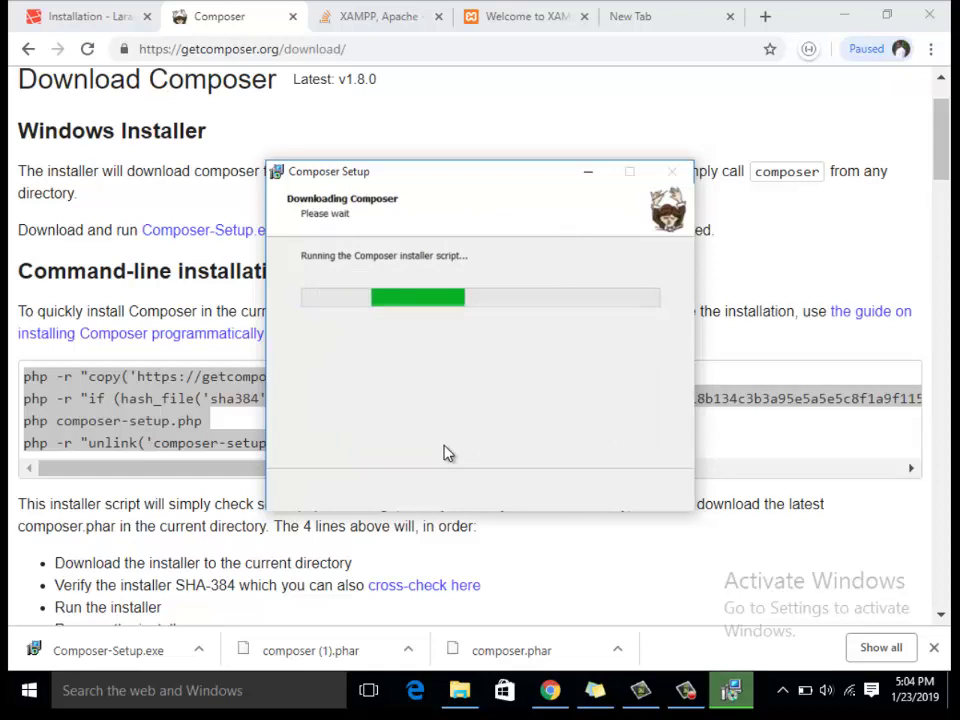
{"action": "key", "text": "Return"}
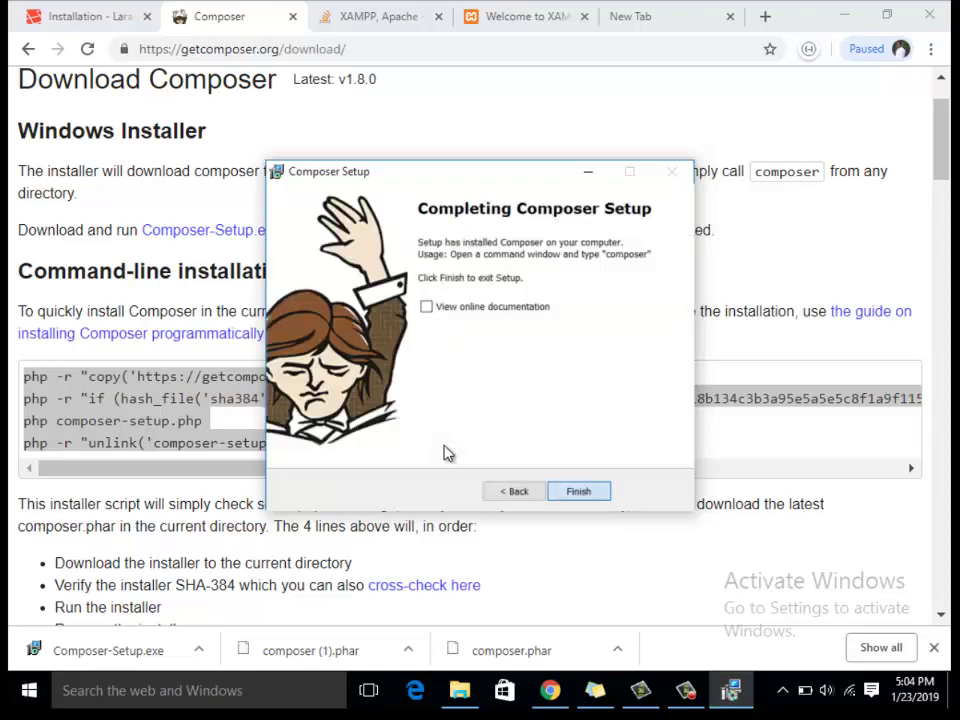
{"action": "key", "text": "Return"}
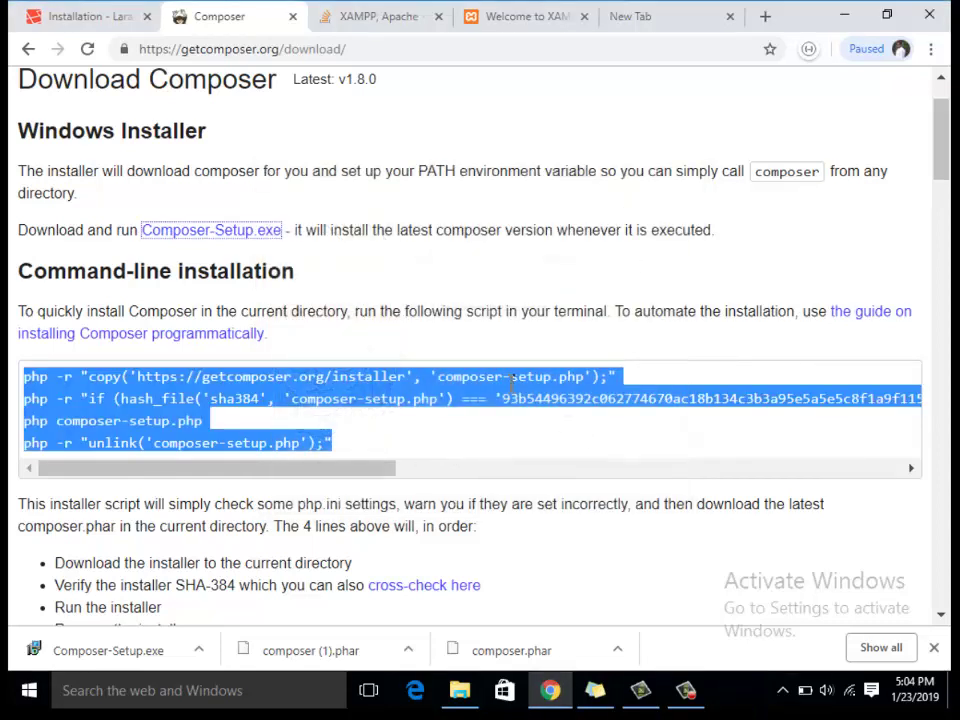
- Close the Composer page, run composer in a Command Prompt, and review the output from its beginning
{"action": "left_click", "coordinate": [292, 15]}
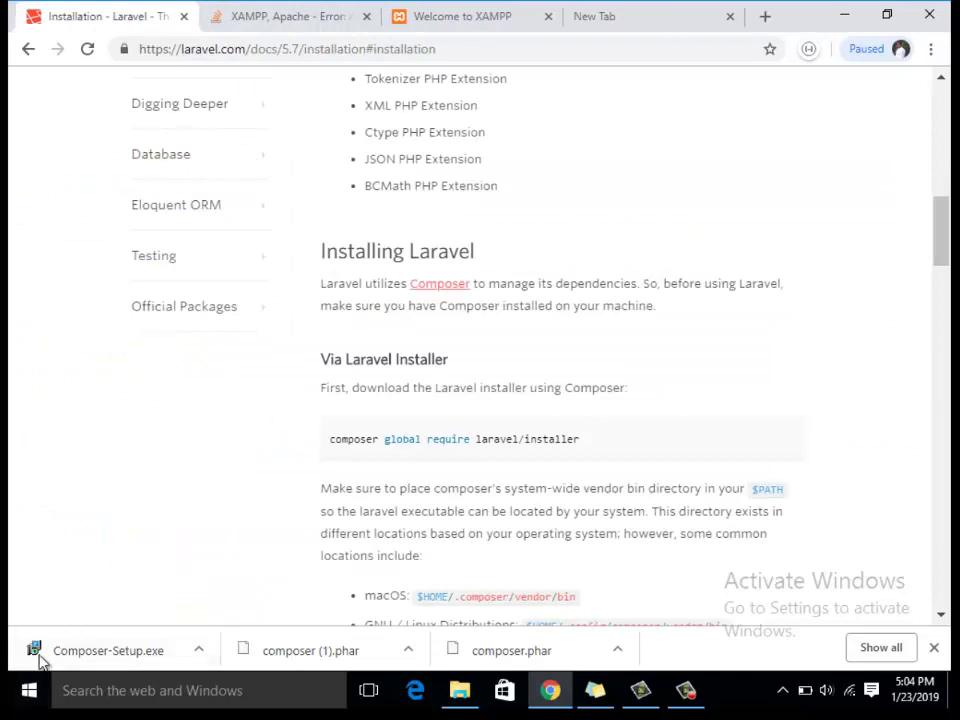
{"action": "left_click", "coordinate": [40, 700]}
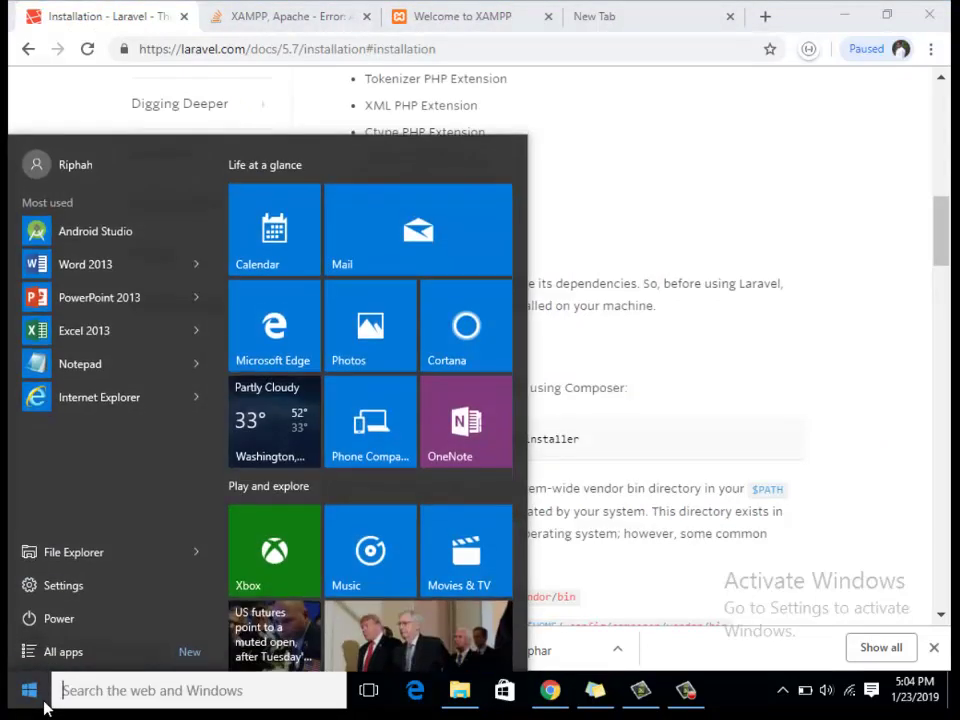
{"action": "type", "text": "cmd"}
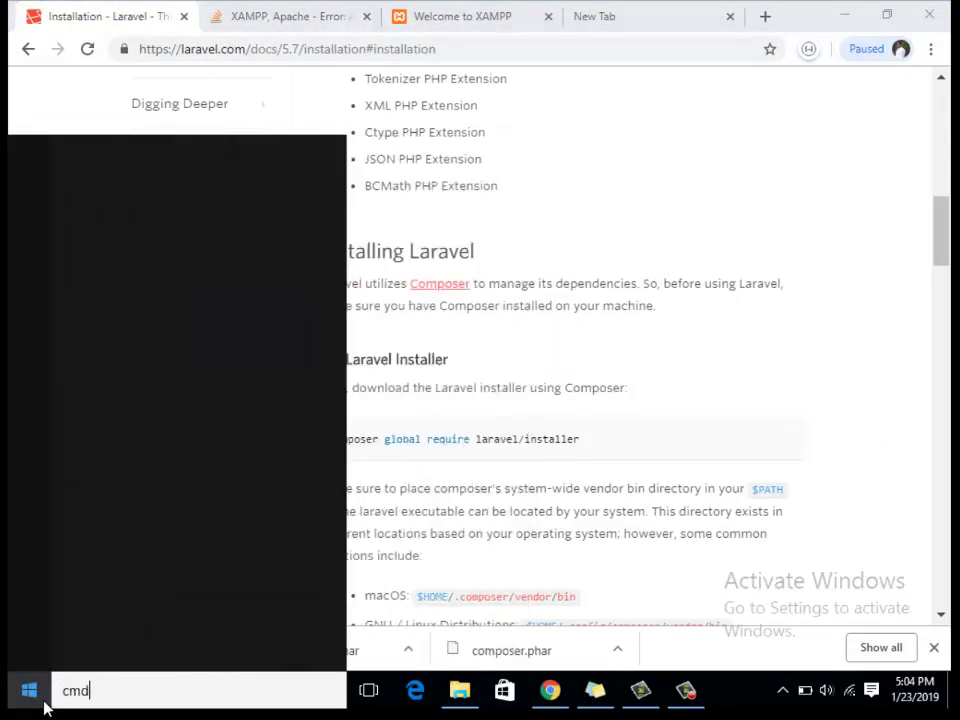
{"action": "key", "text": "Return"}
{"action": "type", "text": "com"}
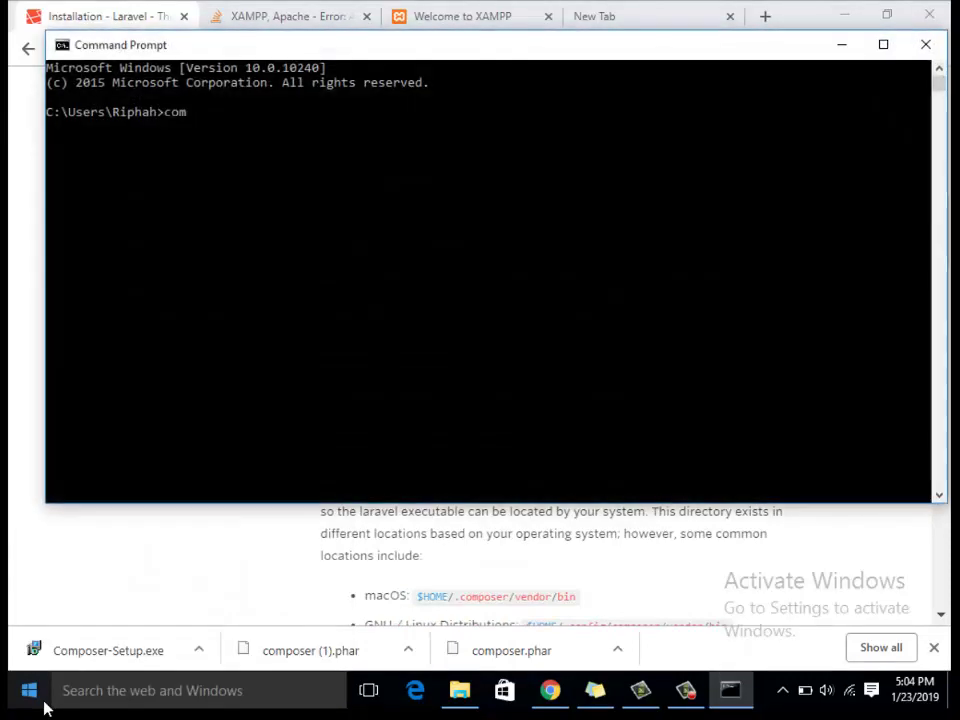
{"action": "type", "text": "poser"}
{"action": "key", "text": "Return"}
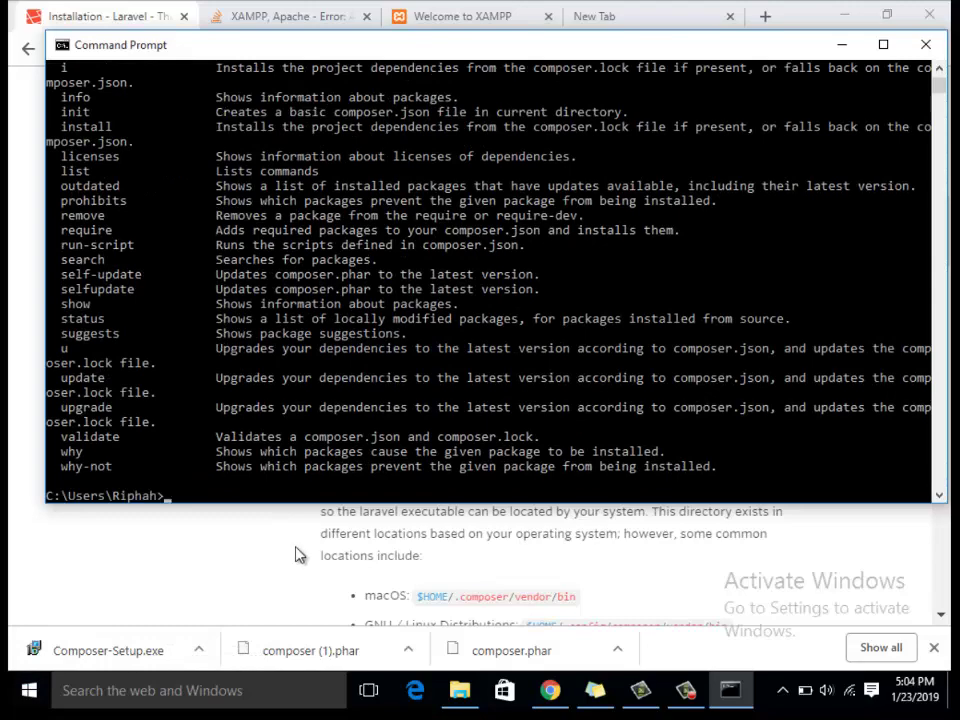
{"action": "scroll", "coordinate": [325, 348], "scroll_direction": "up", "scroll_amount": 4}
{"action": "scroll", "coordinate": [328, 347], "scroll_direction": "up", "scroll_amount": 10}
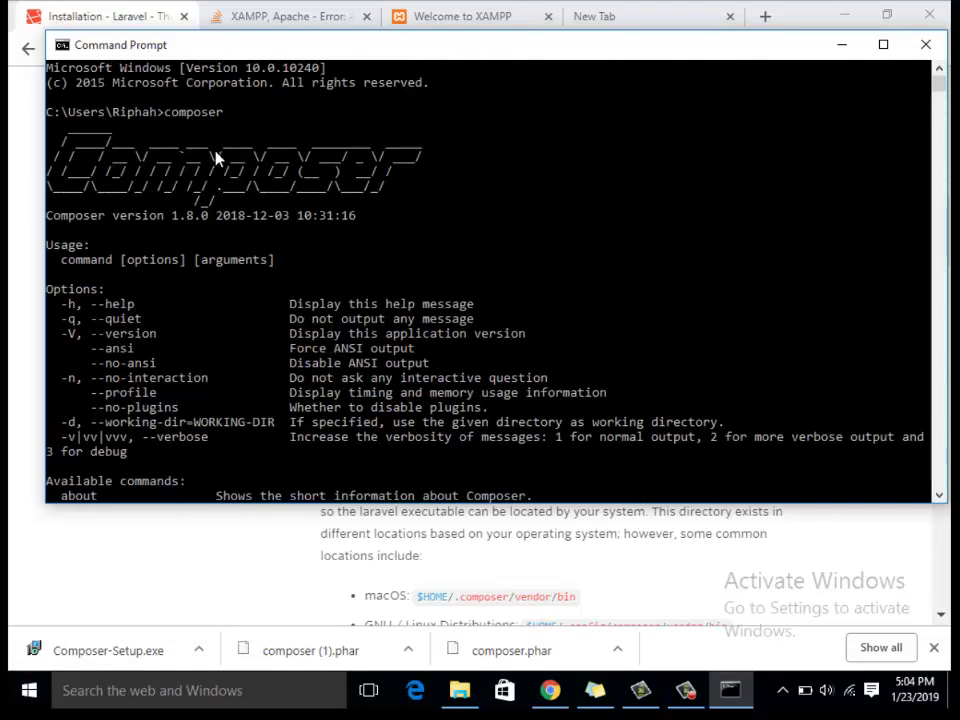
- Copy the Laravel installer command from the docs and run composer global require laravel/installer in a new Command Prompt
{"action": "left_click_drag", "start_coordinate": [497, 67], "coordinate": [549, 107]}
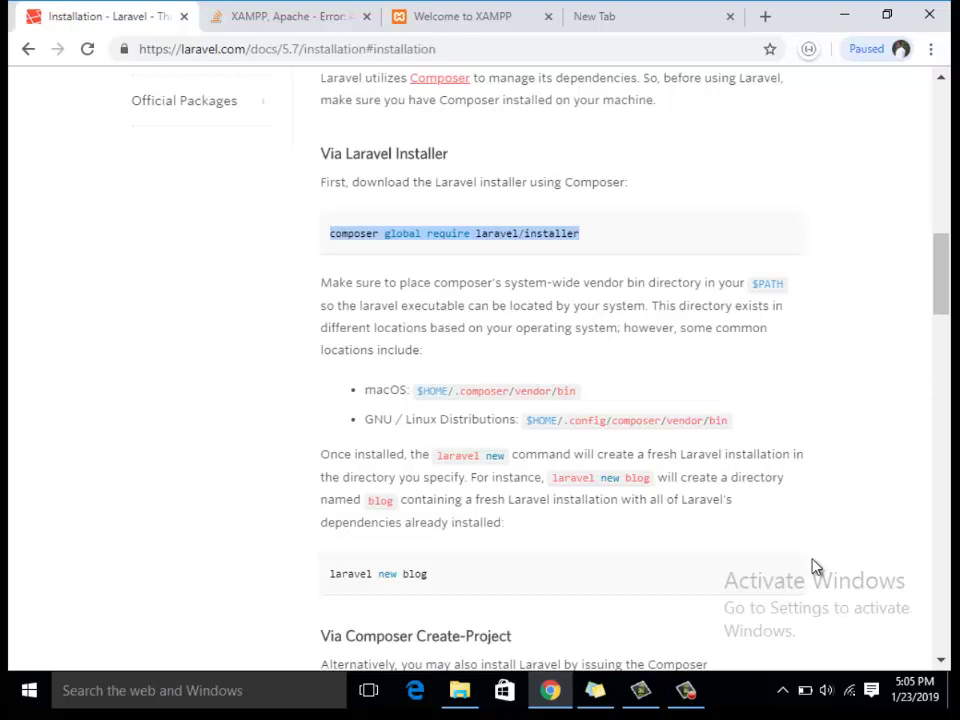
{"action": "right_click", "coordinate": [535, 233]}
{"action": "left_click", "coordinate": [555, 249]}
{"action": "left_click", "coordinate": [27, 701]}
{"action": "type", "text": "cmd"}
{"action": "key", "text": "Return"}
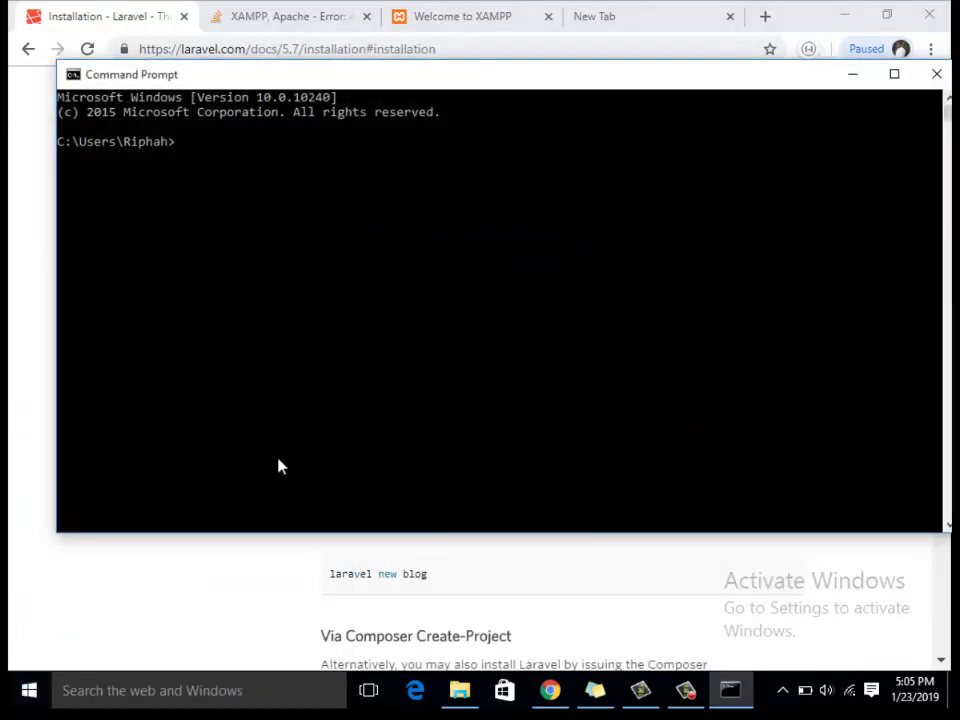
{"action": "right_click", "coordinate": [363, 399]}
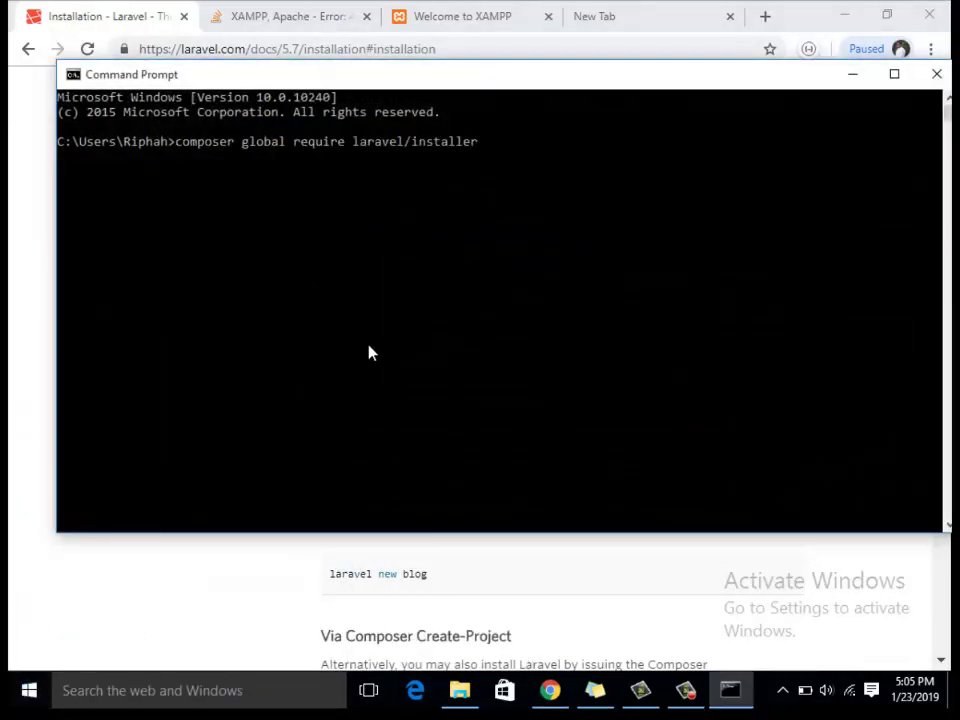
{"action": "key", "text": "Return"}
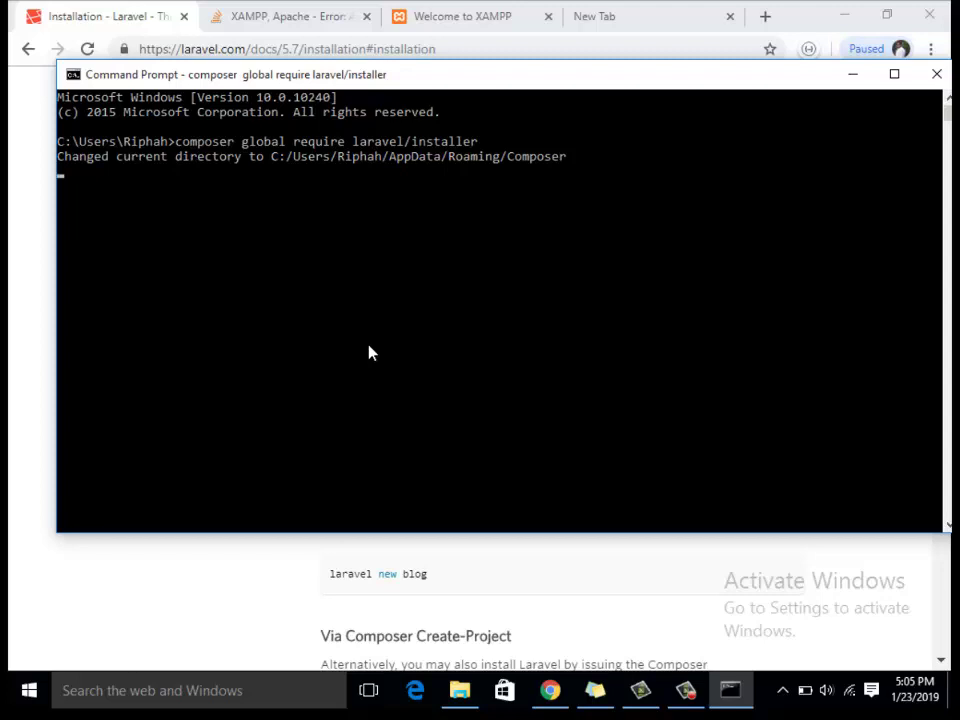
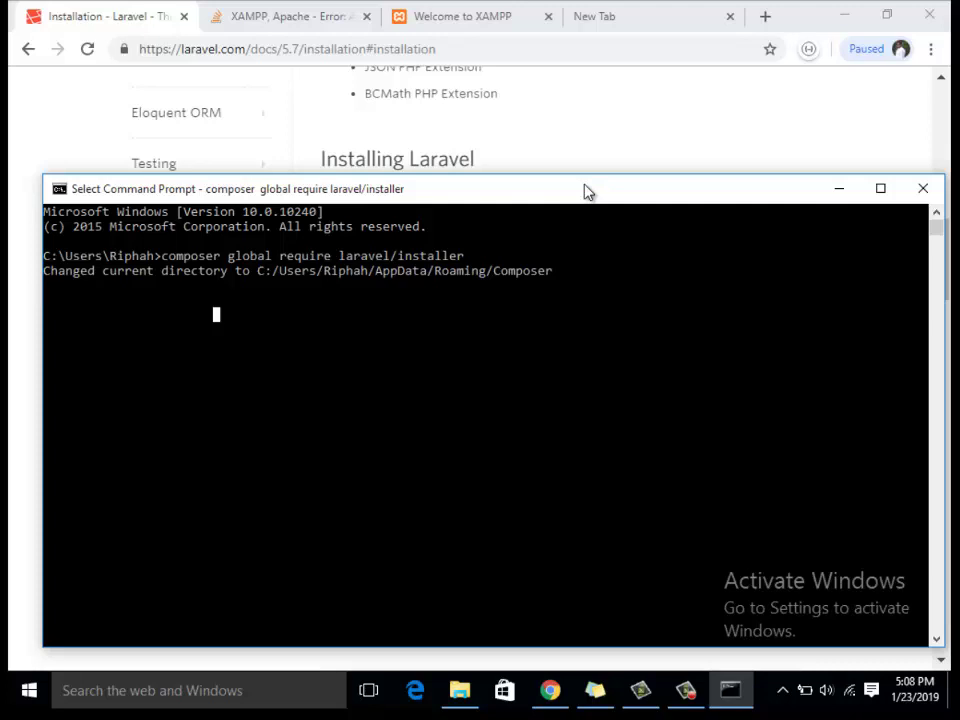
- Switch to the empty Chrome tab and search Google for "admin panel template"
{"action": "left_click", "coordinate": [670, 24]}
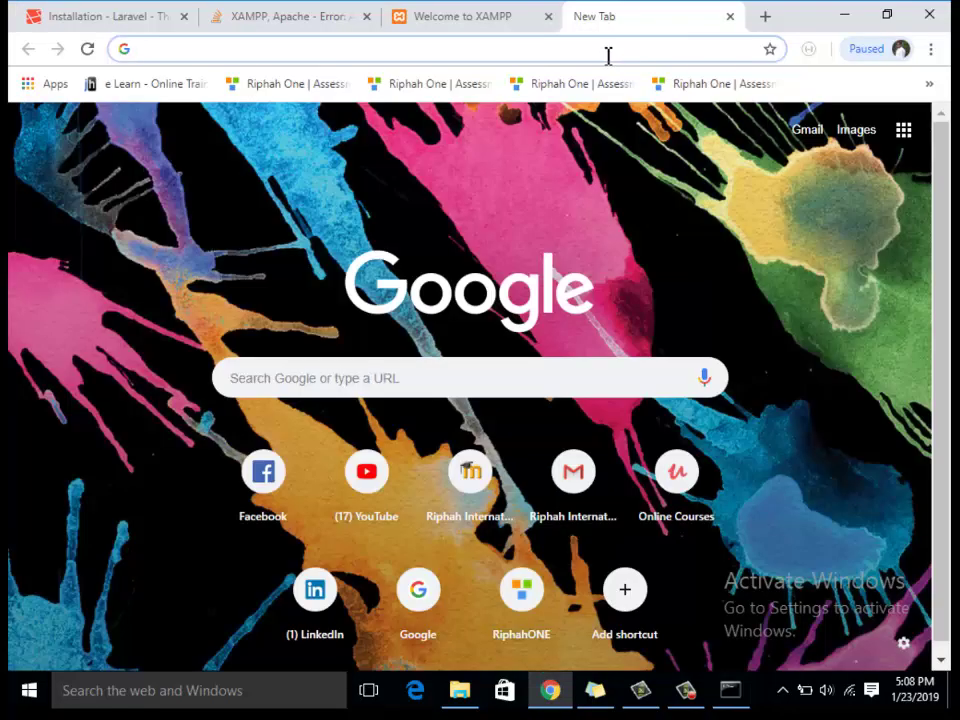
{"action": "type", "text": "admi"}
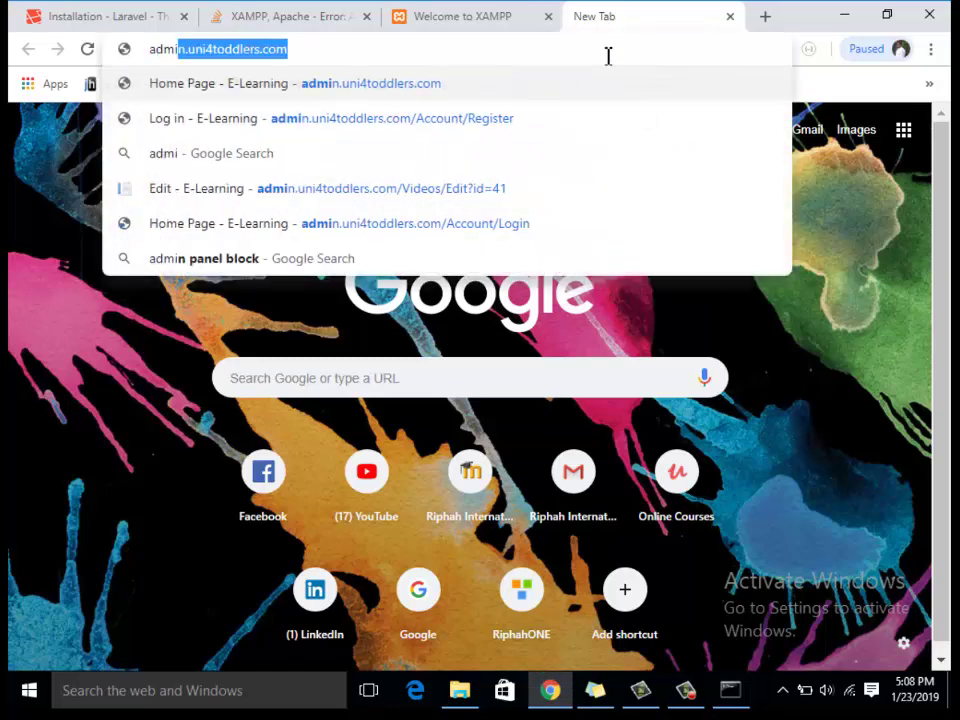
{"action": "type", "text": "n panel "}
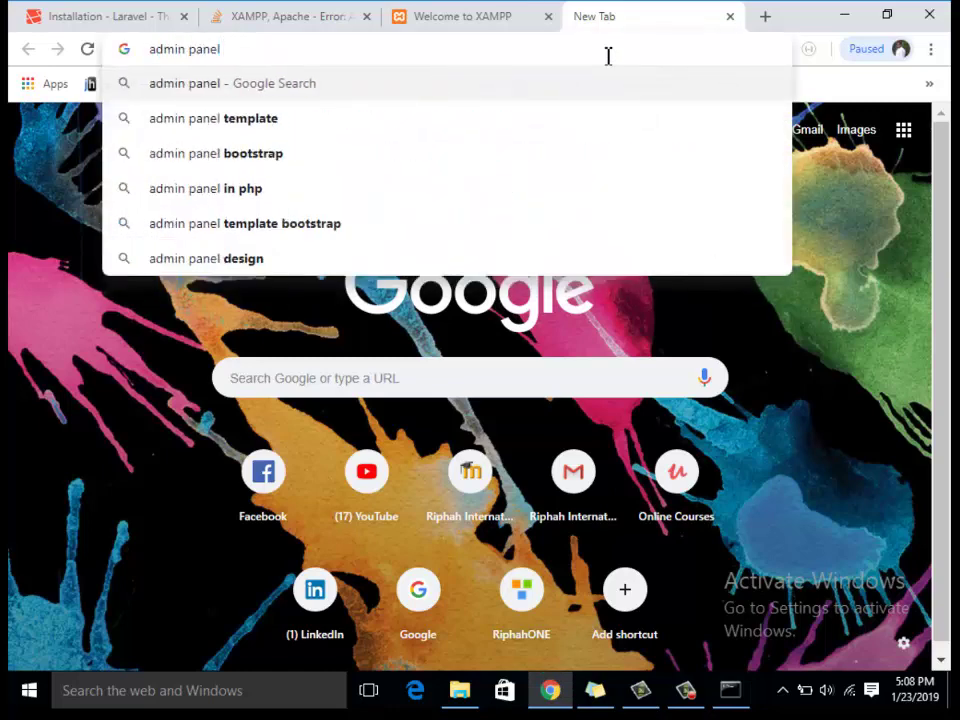
{"action": "type", "text": "template"}
{"action": "key", "text": "Return"}
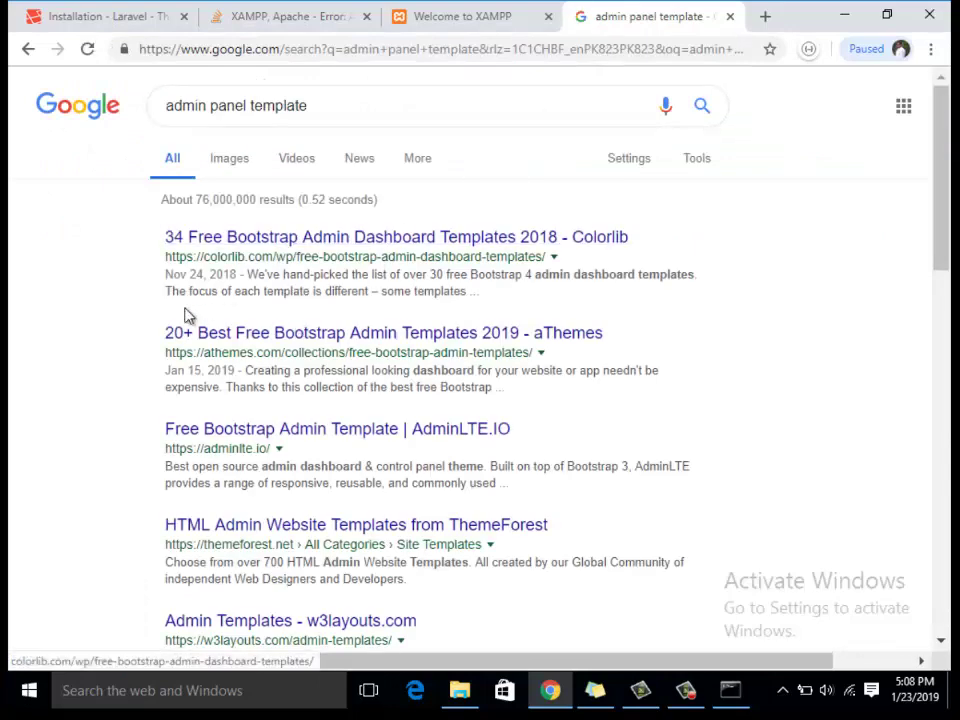
- Open the AdminLTE.IO search result and download the AdminLTE 2.4.5 source code zip from its GitHub releases page
{"action": "scroll", "coordinate": [140, 371], "scroll_direction": "down", "scroll_amount": 1}
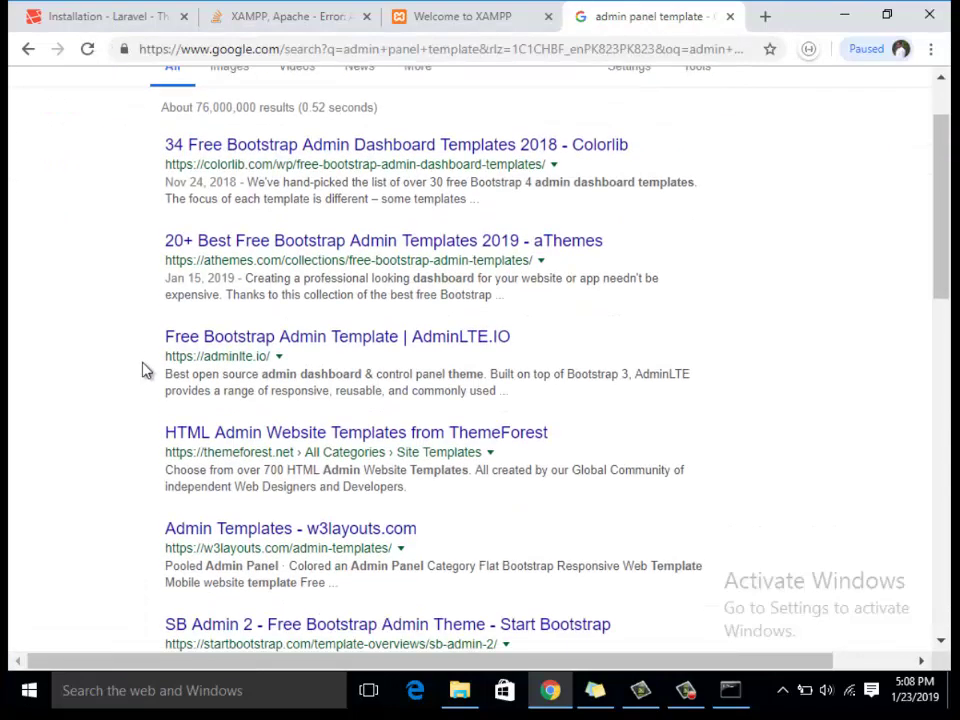
{"action": "left_click", "coordinate": [261, 338]}
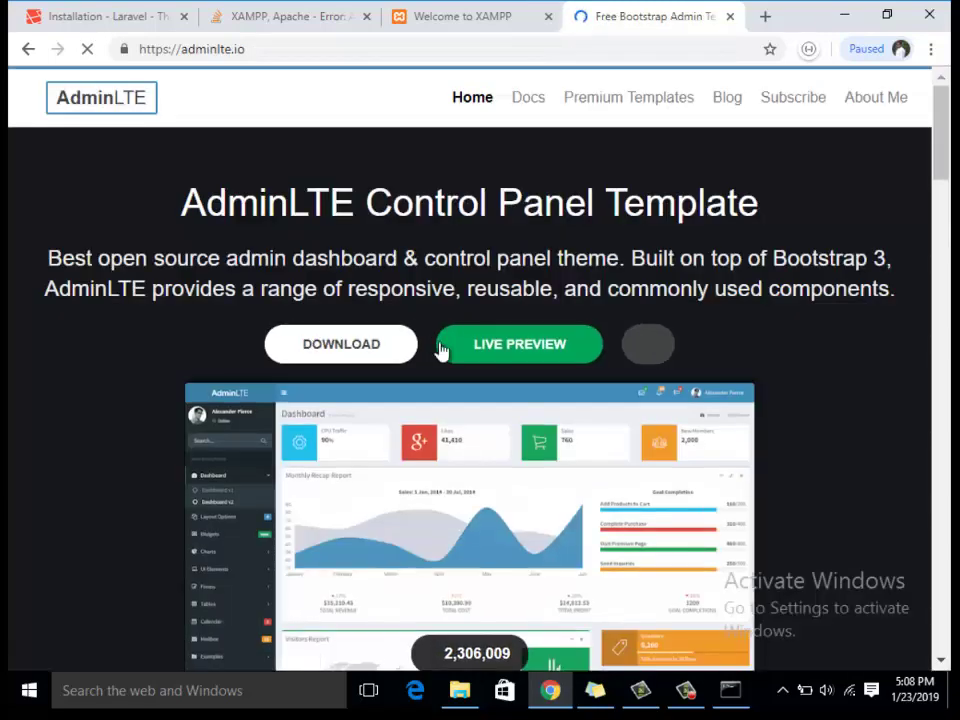
{"action": "scroll", "coordinate": [527, 368], "scroll_direction": "down", "scroll_amount": 3}
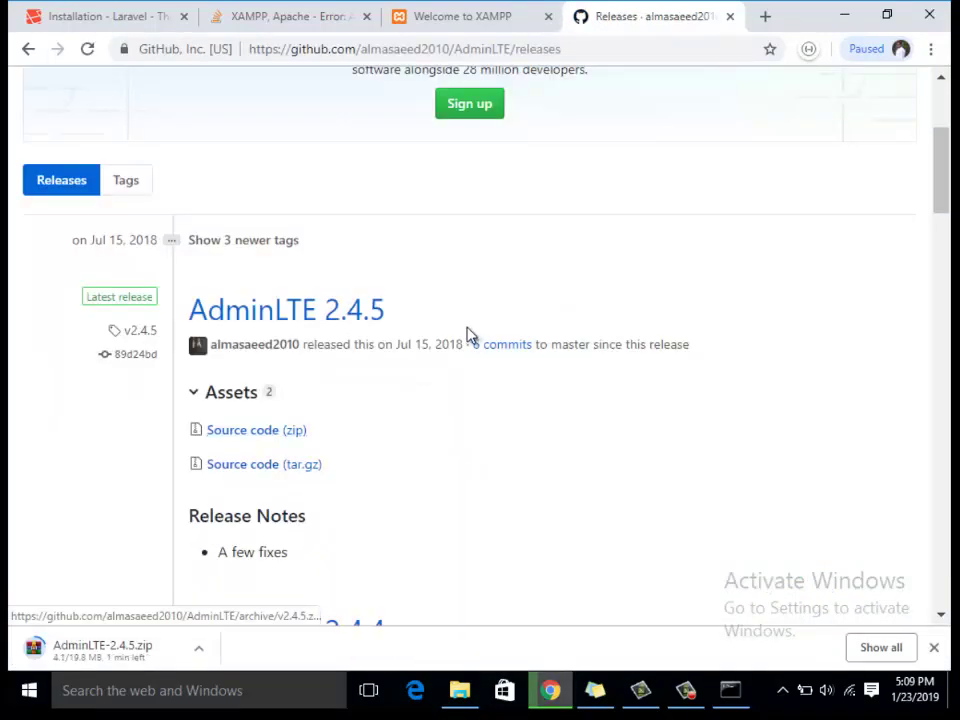
{"action": "scroll", "coordinate": [413, 276], "scroll_direction": "up", "scroll_amount": 3}
{"action": "scroll", "coordinate": [430, 340], "scroll_direction": "down", "scroll_amount": 2}
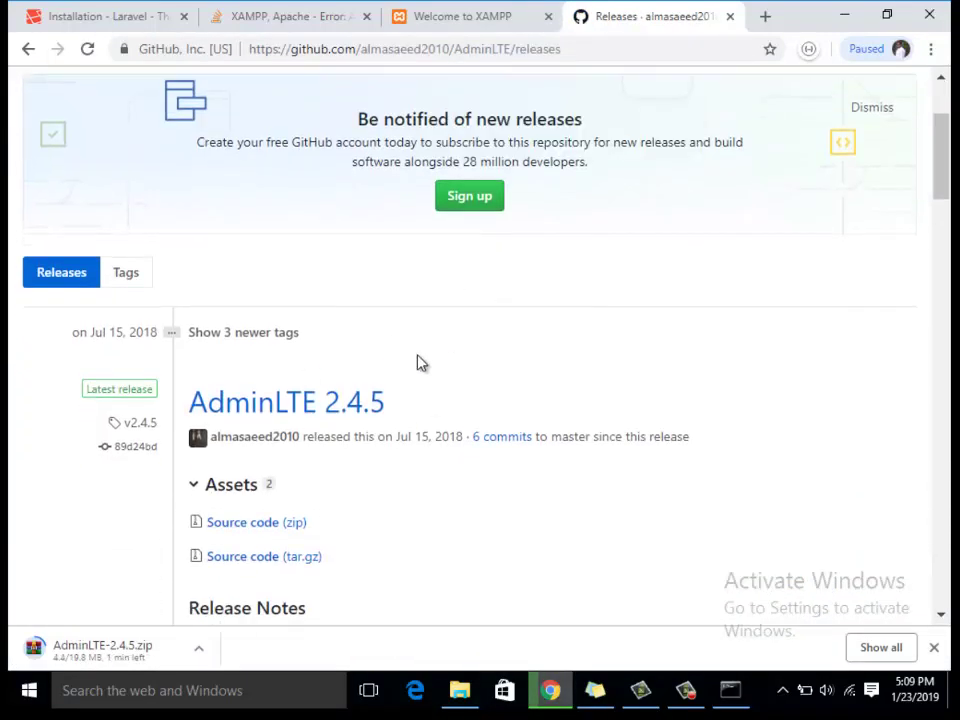
{"action": "scroll", "coordinate": [325, 386], "scroll_direction": "down", "scroll_amount": 1}
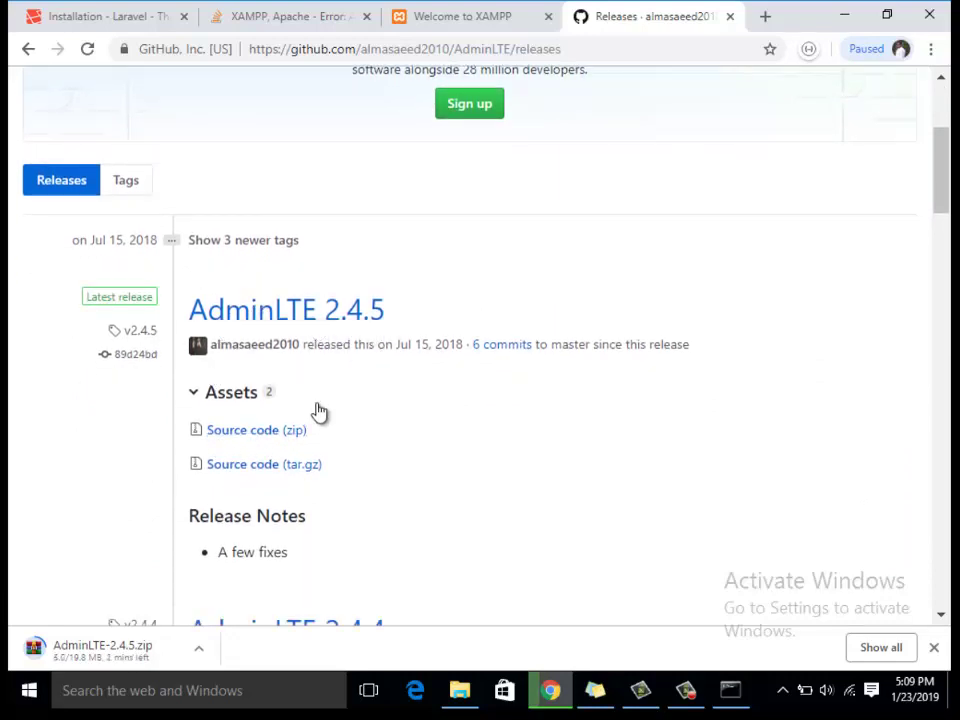
{"action": "scroll", "coordinate": [409, 396], "scroll_direction": "down", "scroll_amount": 5}
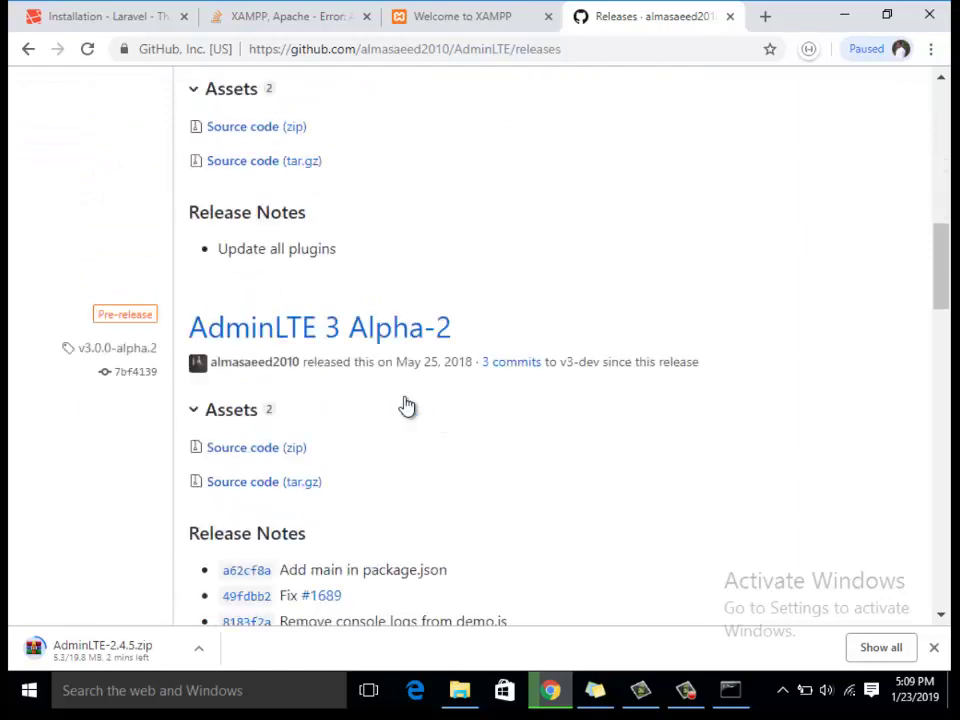
{"action": "scroll", "coordinate": [407, 403], "scroll_direction": "up", "scroll_amount": 9}
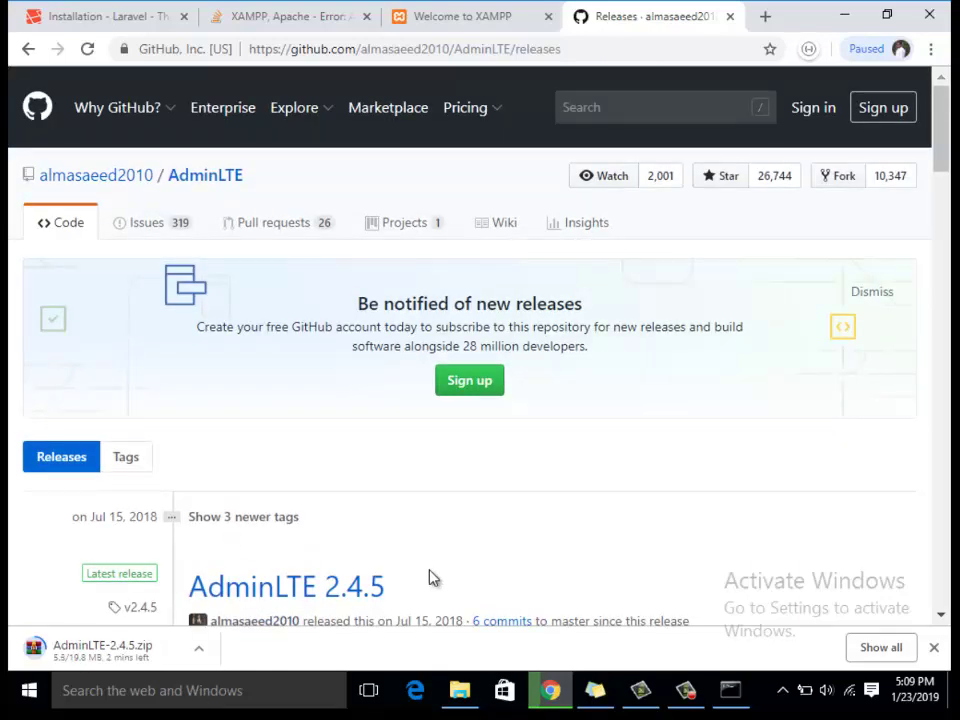
- Locate the downloaded AdminLTE-2.4.5 zip in its folder and paste a copy of it into C:\xampp\htdocs
{"action": "left_click", "coordinate": [730, 690]}
{"action": "left_click", "coordinate": [199, 648]}
{"action": "left_click", "coordinate": [248, 586]}
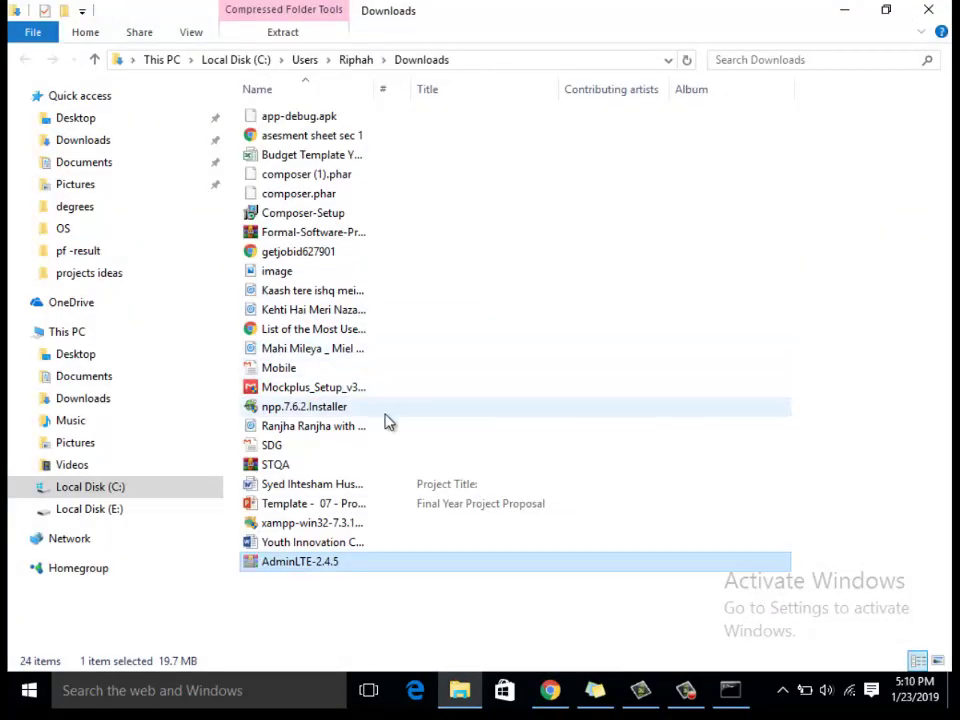
{"action": "left_click", "coordinate": [118, 488]}
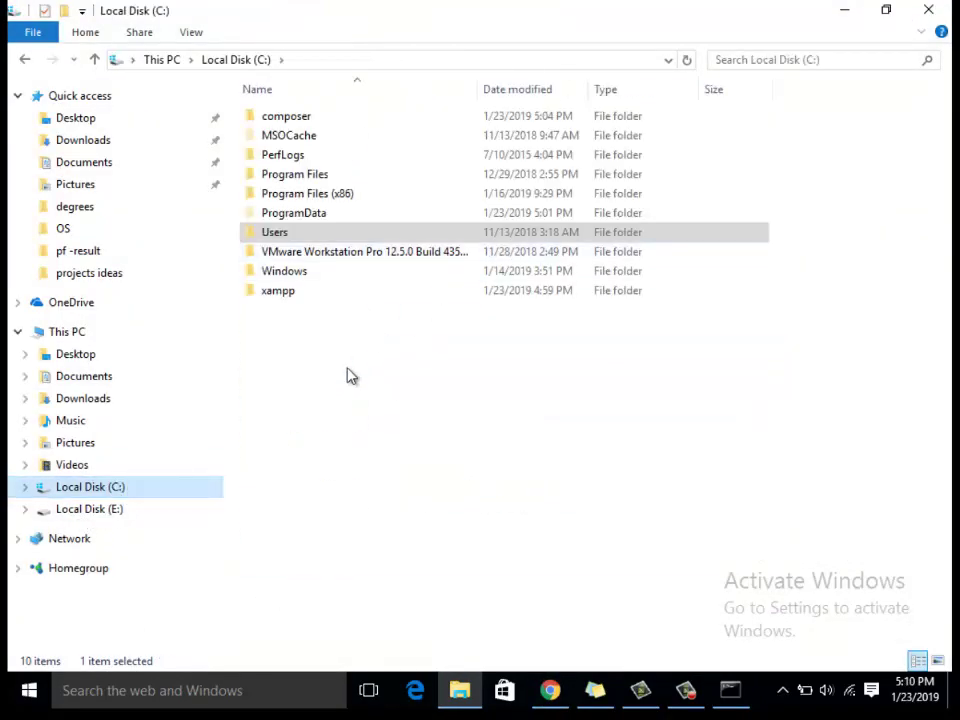
{"action": "left_click", "coordinate": [302, 291]}
{"action": "double_click", "coordinate": [300, 292]}
{"action": "left_click", "coordinate": [339, 406]}
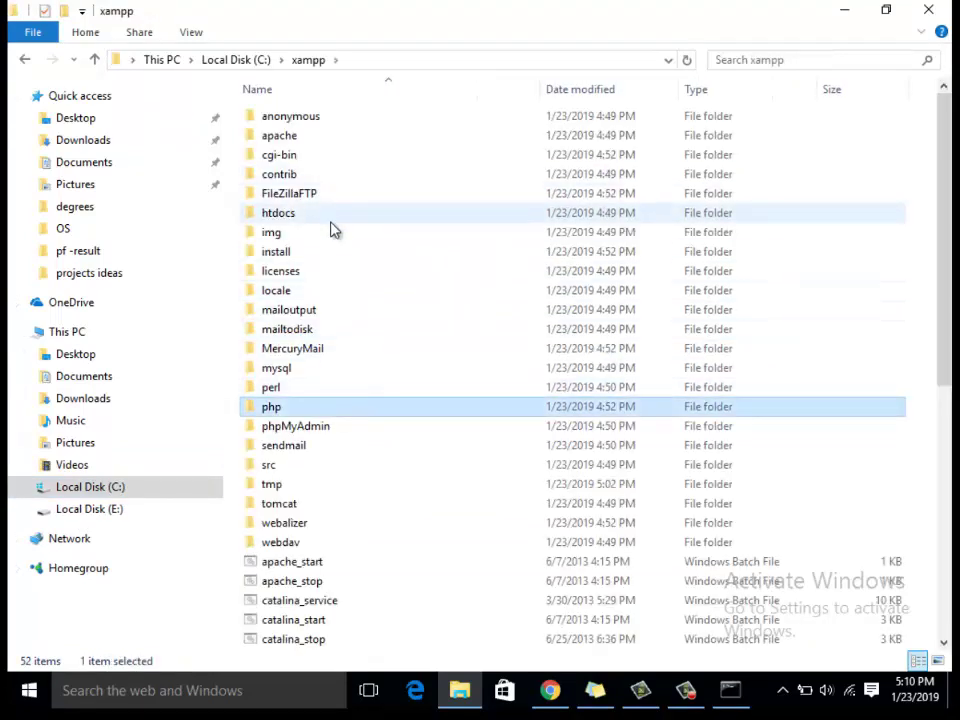
{"action": "double_click", "coordinate": [332, 224]}
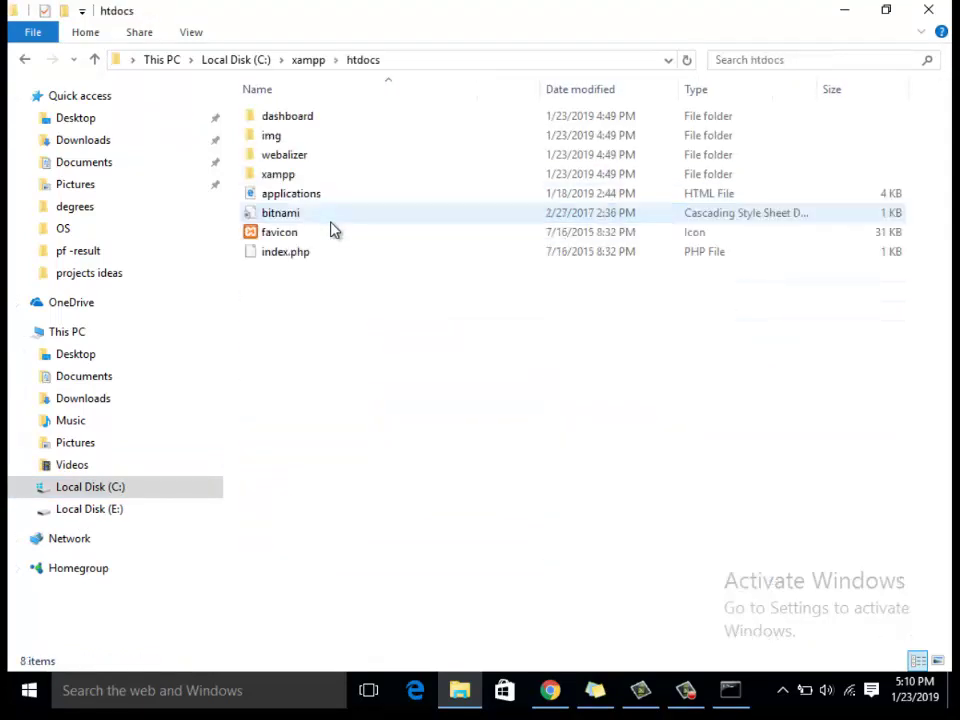
{"action": "right_click", "coordinate": [364, 323]}
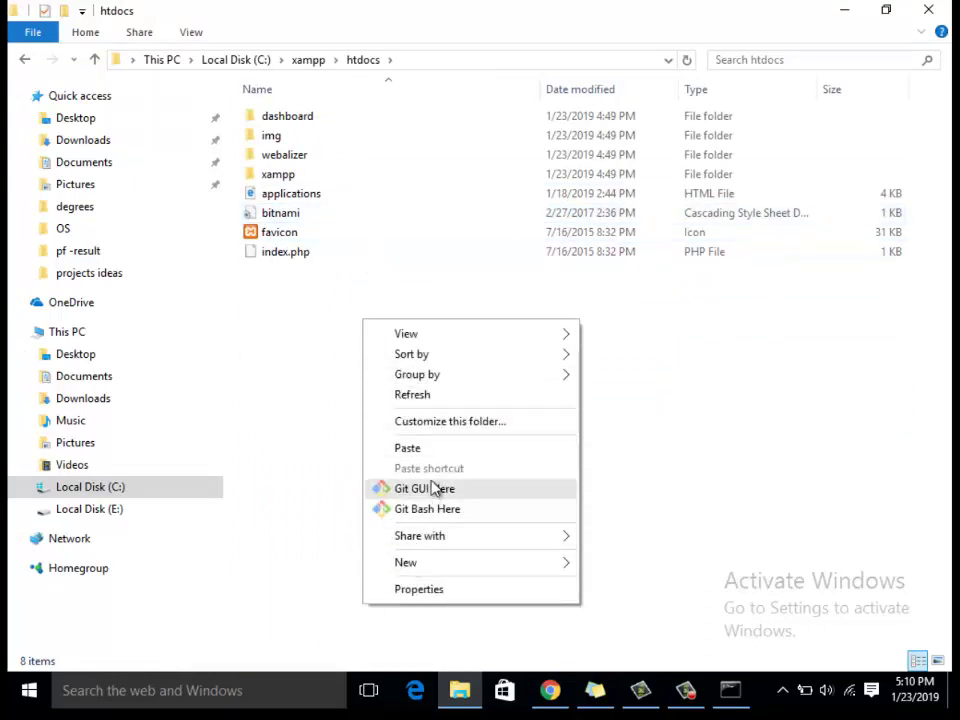
{"action": "left_click", "coordinate": [433, 450]}
- Extract the AdminLTE-2.4.5 archive directly into the htdocs folder
{"action": "right_click", "coordinate": [310, 195]}
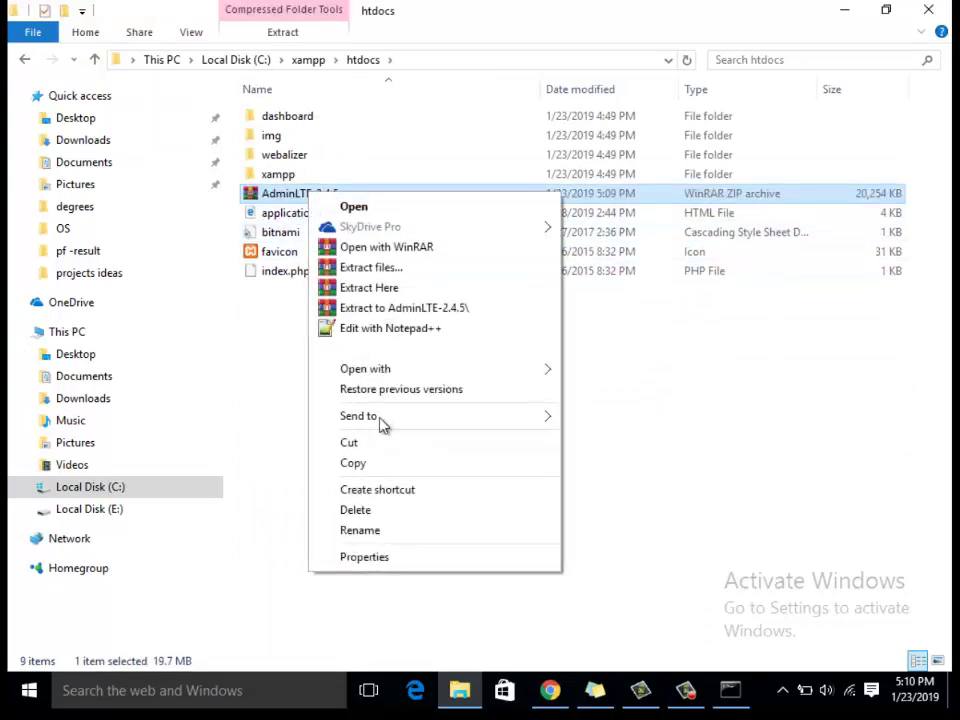
{"action": "left_click", "coordinate": [371, 268]}
{"action": "left_click", "coordinate": [683, 136]}
{"action": "right_click", "coordinate": [326, 198]}
{"action": "left_click", "coordinate": [410, 287]}
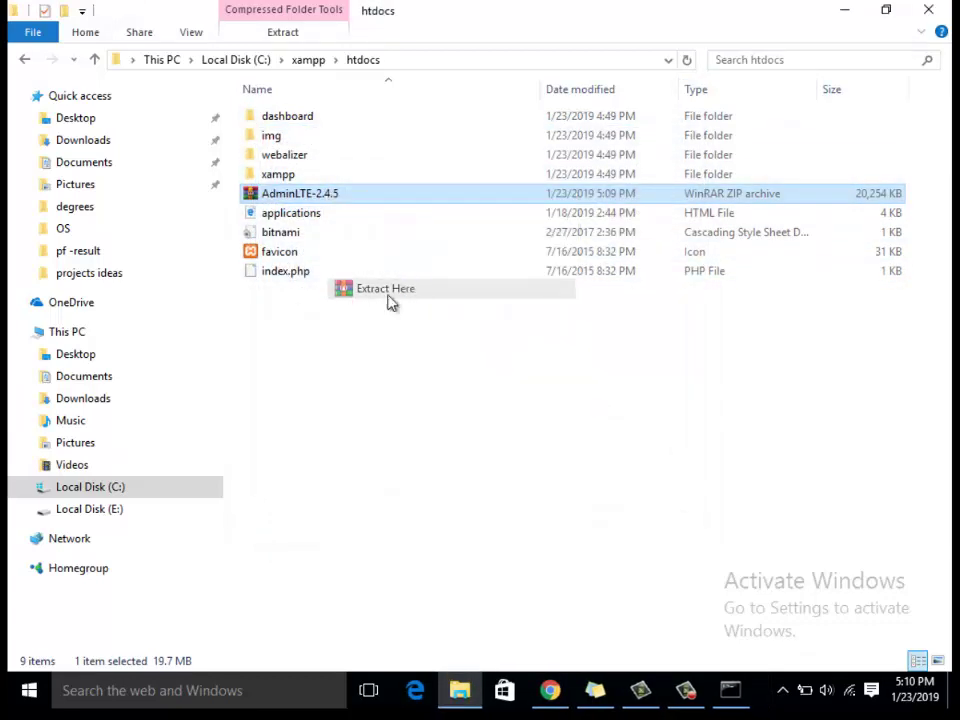
- Rename the extracted AdminLTE-2.4.5 folder as template
{"action": "left_click", "coordinate": [350, 120]}
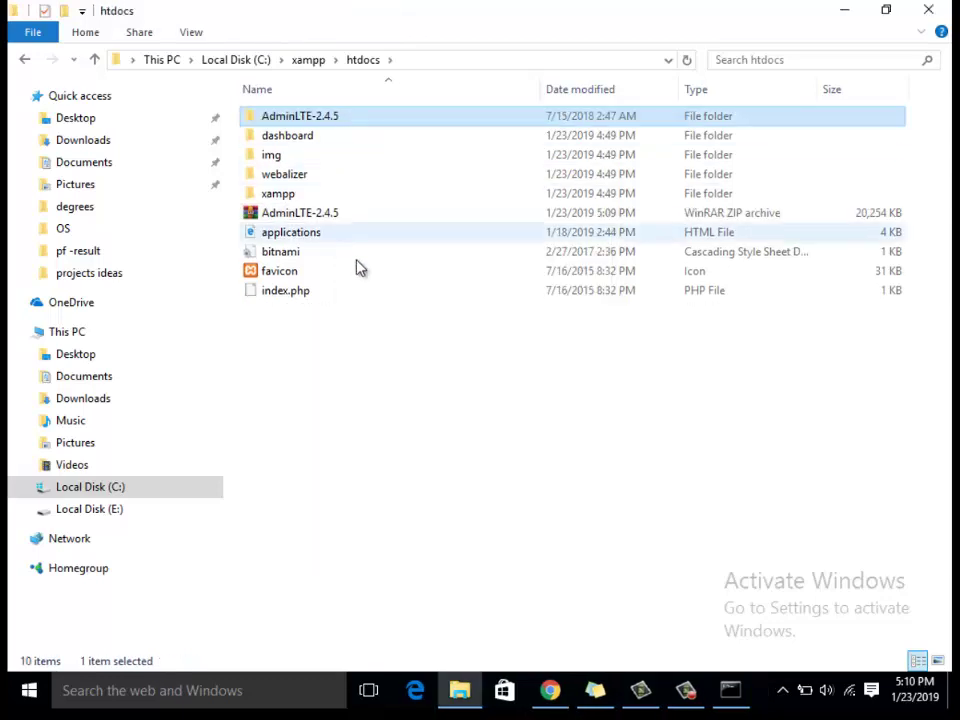
{"action": "type", "text": "template"}
{"action": "key", "text": "Return"}
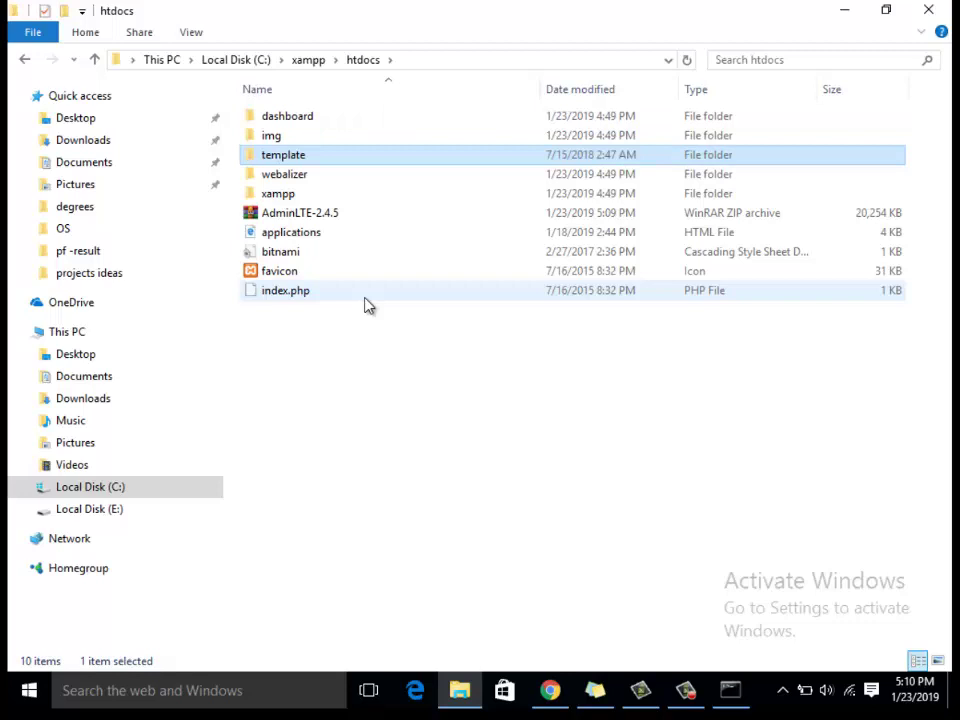
- Switch to Chrome and load localhost:8080/template in the tab showing the XAMPP welcome page
{"action": "left_click", "coordinate": [550, 690]}
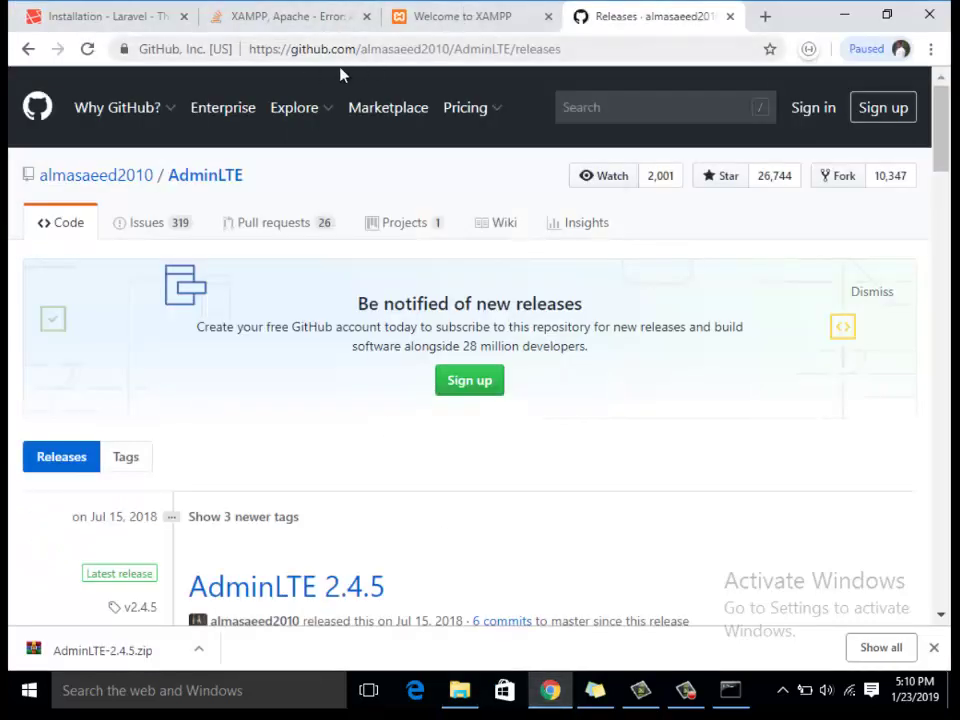
{"action": "left_click", "coordinate": [465, 17]}
{"action": "left_click", "coordinate": [336, 50]}
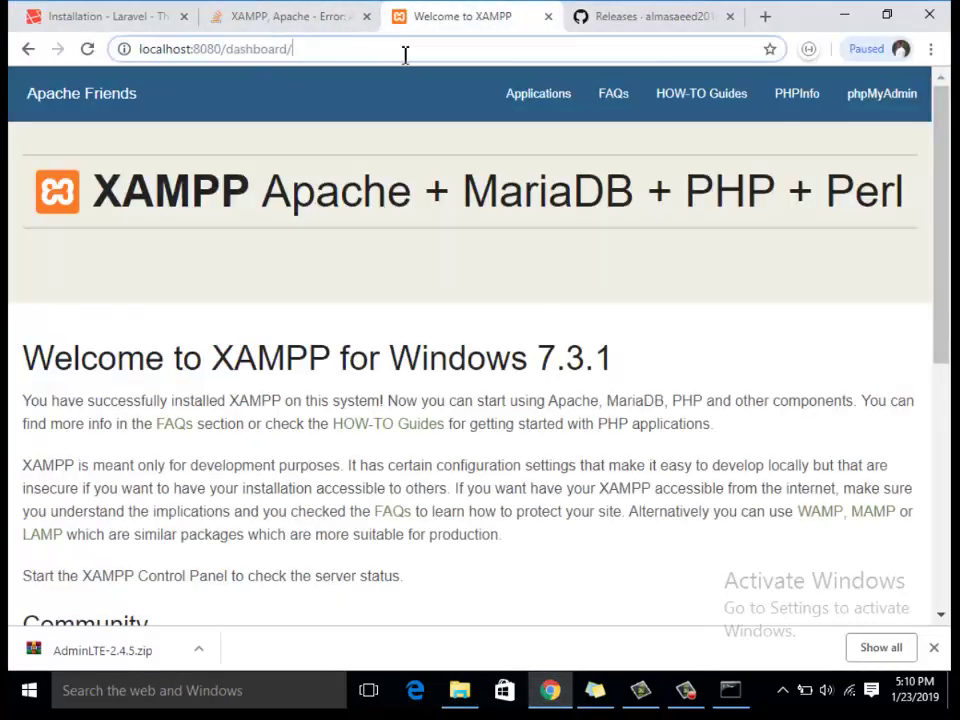
{"action": "key", "text": "BackSpace"}
{"action": "key", "text": "BackSpace"}
{"action": "key", "text": "BackSpace"}
{"action": "key", "text": "BackSpace"}
{"action": "key", "text": "BackSpace"}
{"action": "key", "text": "BackSpace"}
{"action": "key", "text": "BackSpace"}
{"action": "key", "text": "BackSpace"}
{"action": "key", "text": "BackSpace"}
{"action": "key", "text": "BackSpace"}
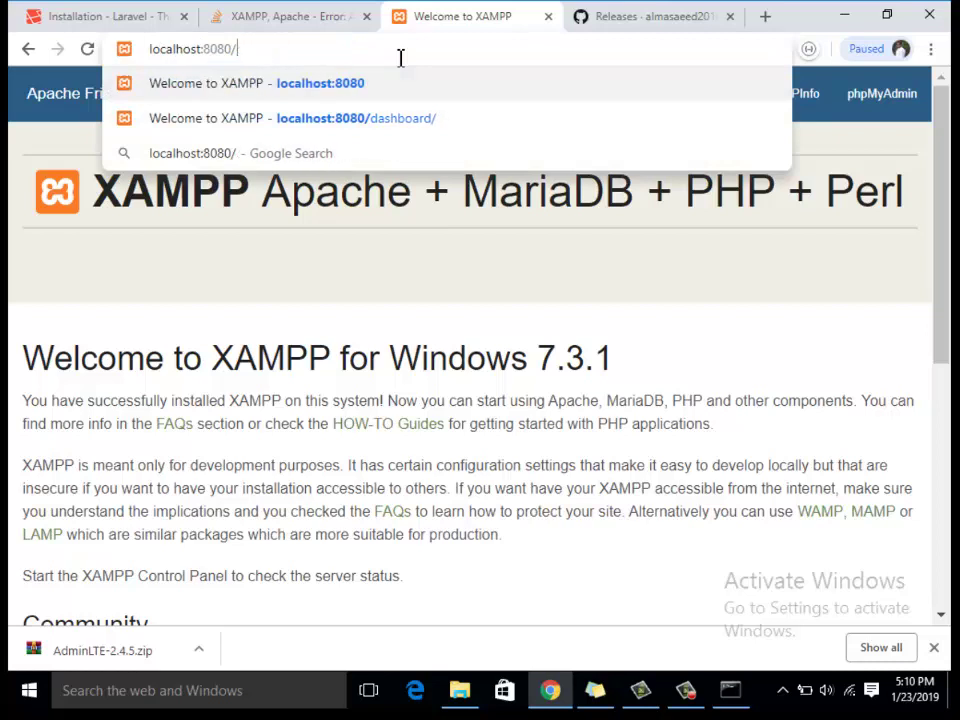
{"action": "type", "text": "templaet"}
{"action": "key", "text": "BackSpace"}
{"action": "key", "text": "BackSpace"}
{"action": "type", "text": "te"}
{"action": "key", "text": "Return"}
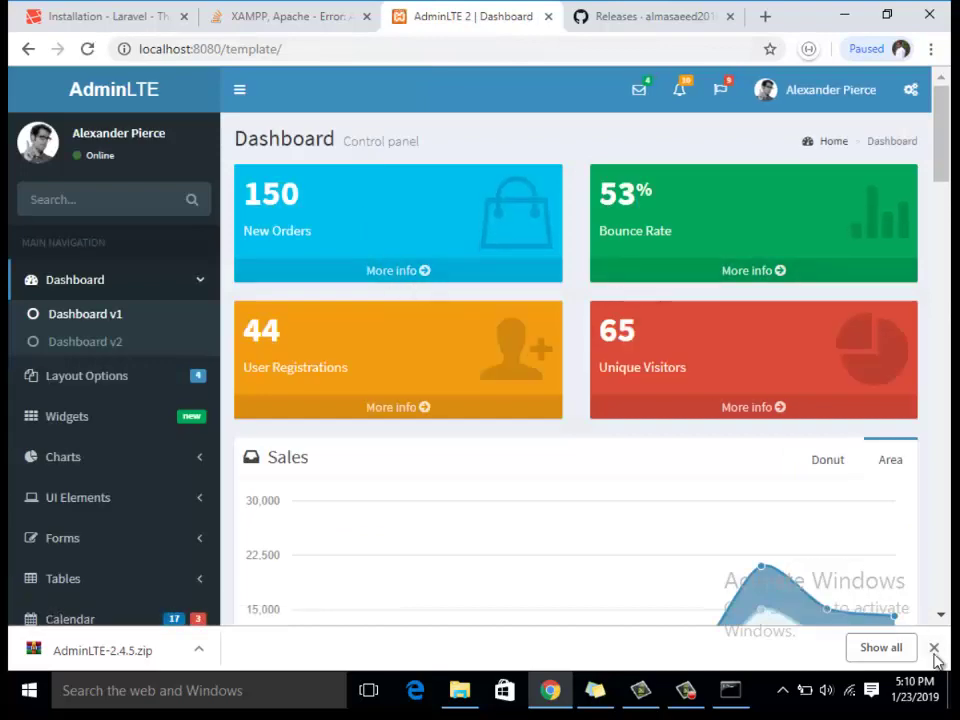
- Look through the AdminLTE Dashboard v1 page, including its sidebar, summary boxes and Sales chart
{"action": "scroll", "coordinate": [676, 473], "scroll_direction": "down", "scroll_amount": 5}
{"action": "scroll", "coordinate": [675, 478], "scroll_direction": "up", "scroll_amount": 5}
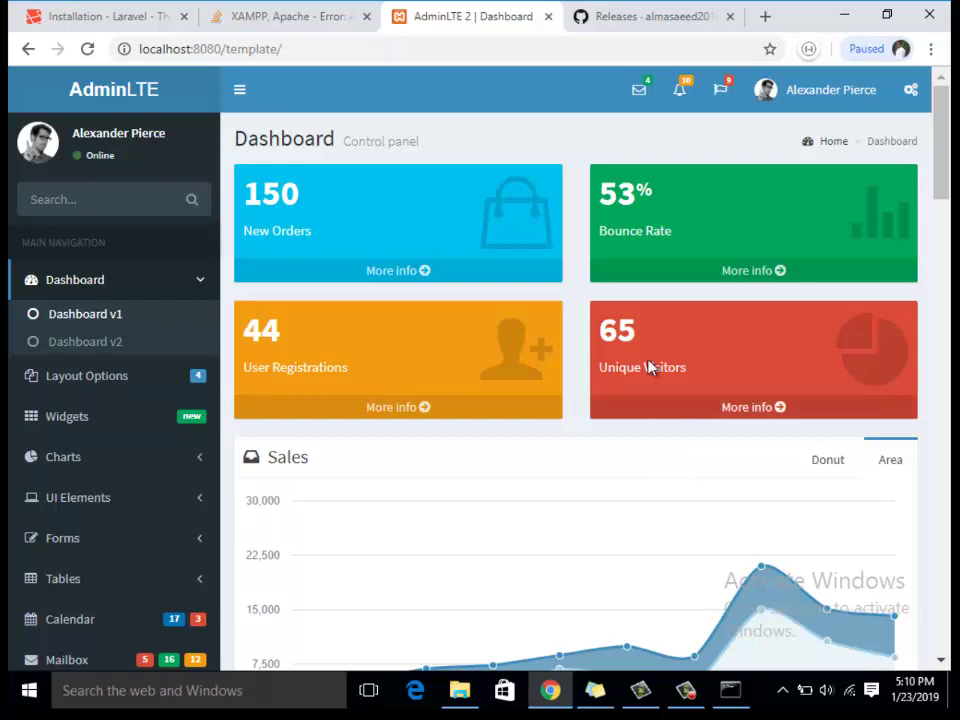
{"action": "scroll", "coordinate": [563, 193], "scroll_direction": "down", "scroll_amount": 2}
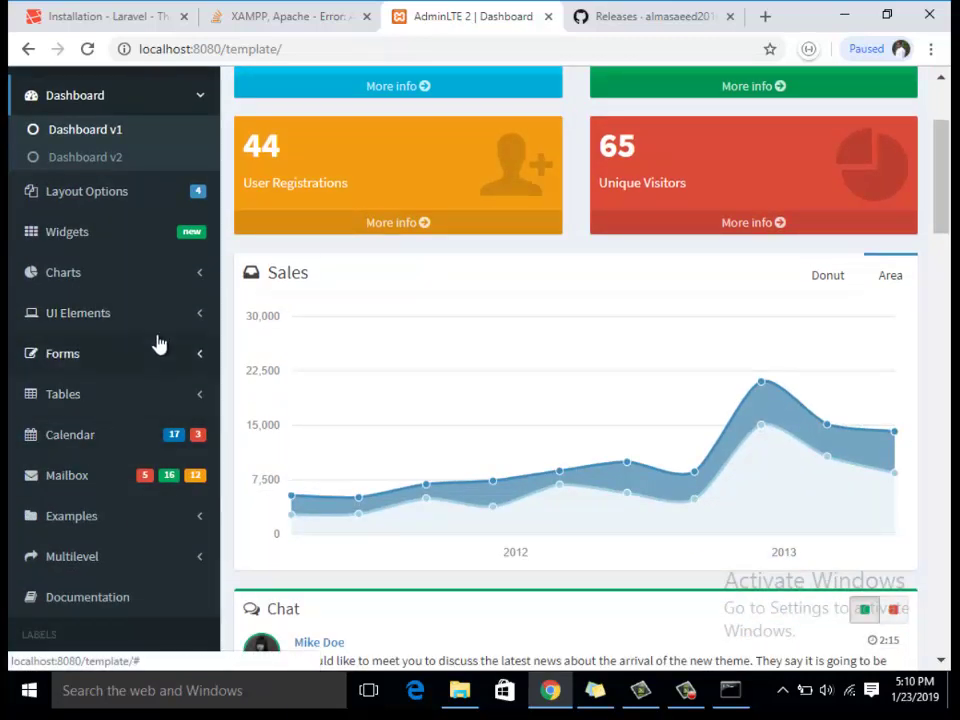
{"action": "scroll", "coordinate": [156, 343], "scroll_direction": "up", "scroll_amount": 2}
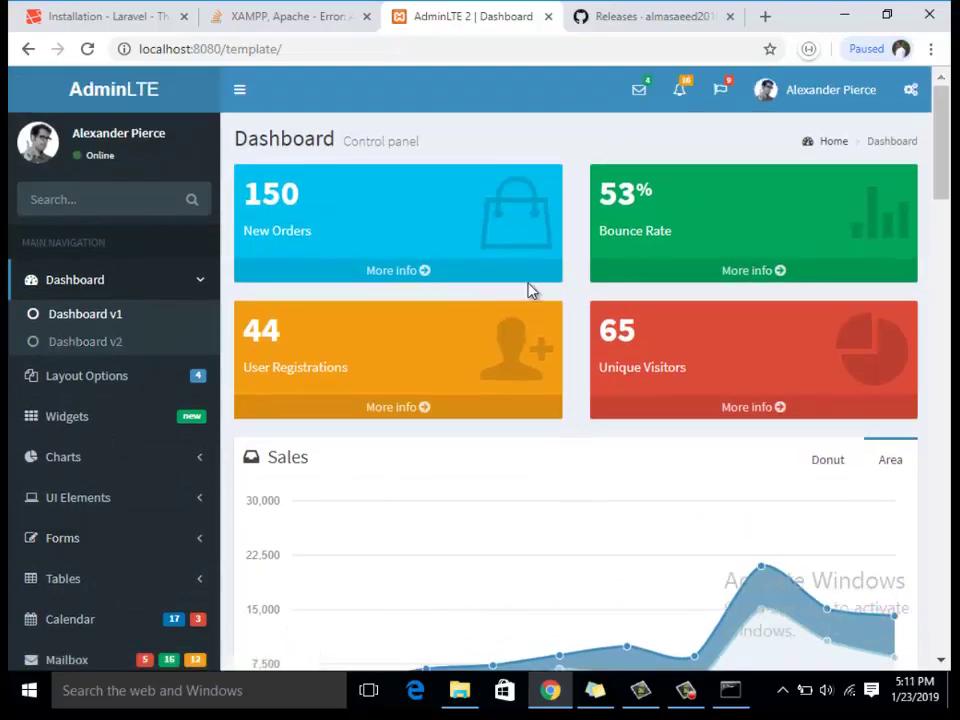
{"action": "scroll", "coordinate": [530, 290], "scroll_direction": "down", "scroll_amount": 12}
{"action": "scroll", "coordinate": [529, 286], "scroll_direction": "up", "scroll_amount": 4}
{"action": "scroll", "coordinate": [529, 286], "scroll_direction": "up", "scroll_amount": 8}
{"action": "scroll", "coordinate": [529, 420], "scroll_direction": "down", "scroll_amount": 2}
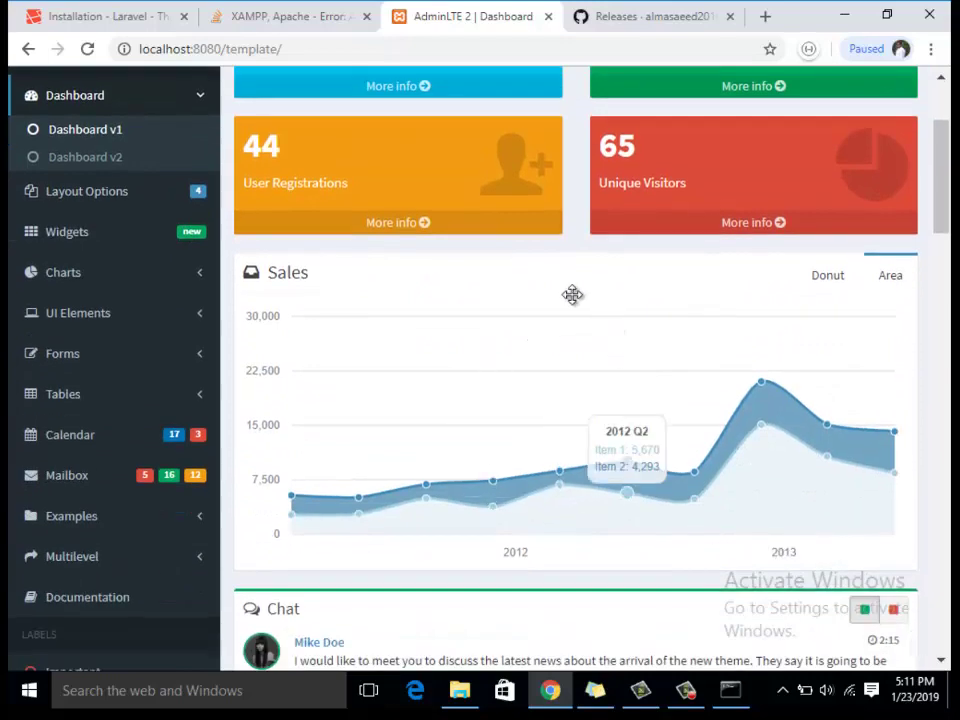
{"action": "scroll", "coordinate": [444, 240], "scroll_direction": "up", "scroll_amount": 2}
- Open Dashboard v2 and examine its reports, orders table and products list down to the page footer
{"action": "left_click", "coordinate": [85, 343]}
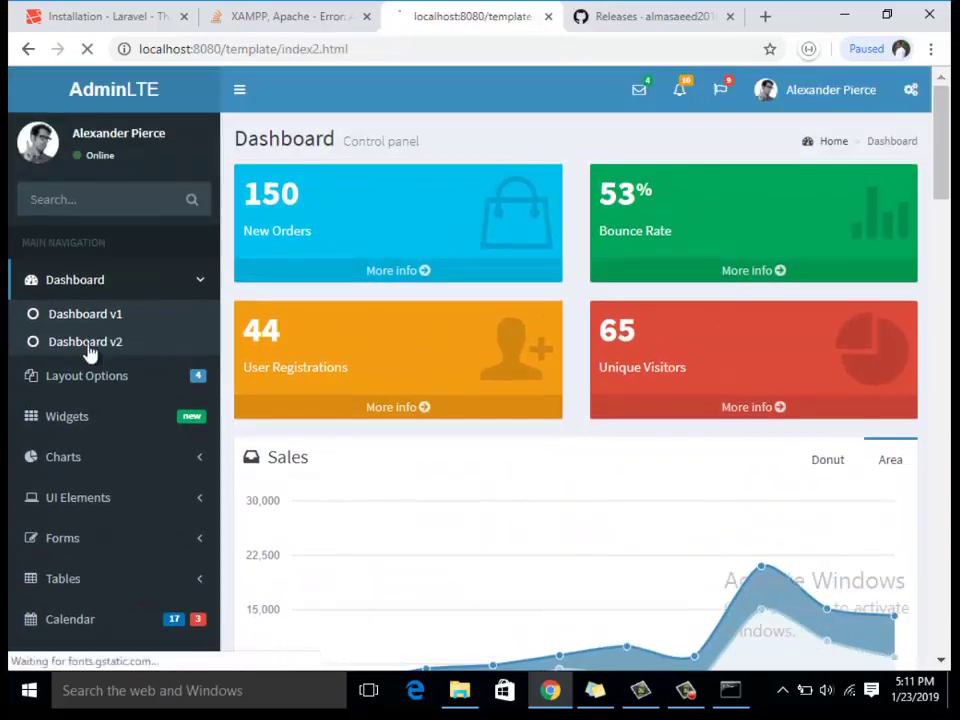
{"action": "scroll", "coordinate": [488, 308], "scroll_direction": "down", "scroll_amount": 3}
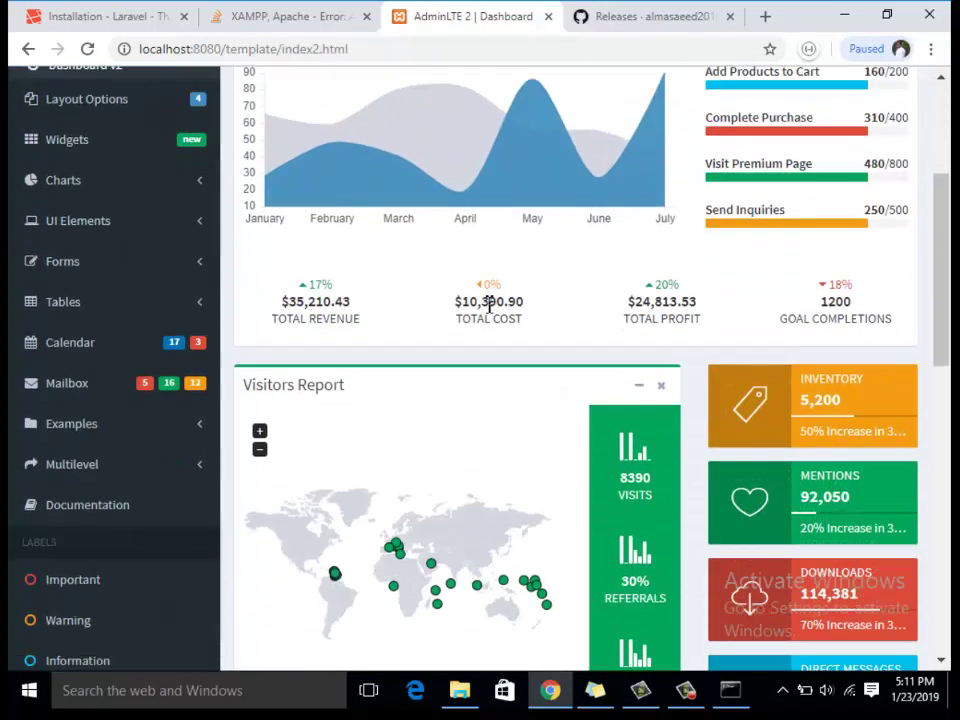
{"action": "scroll", "coordinate": [489, 303], "scroll_direction": "down", "scroll_amount": 10}
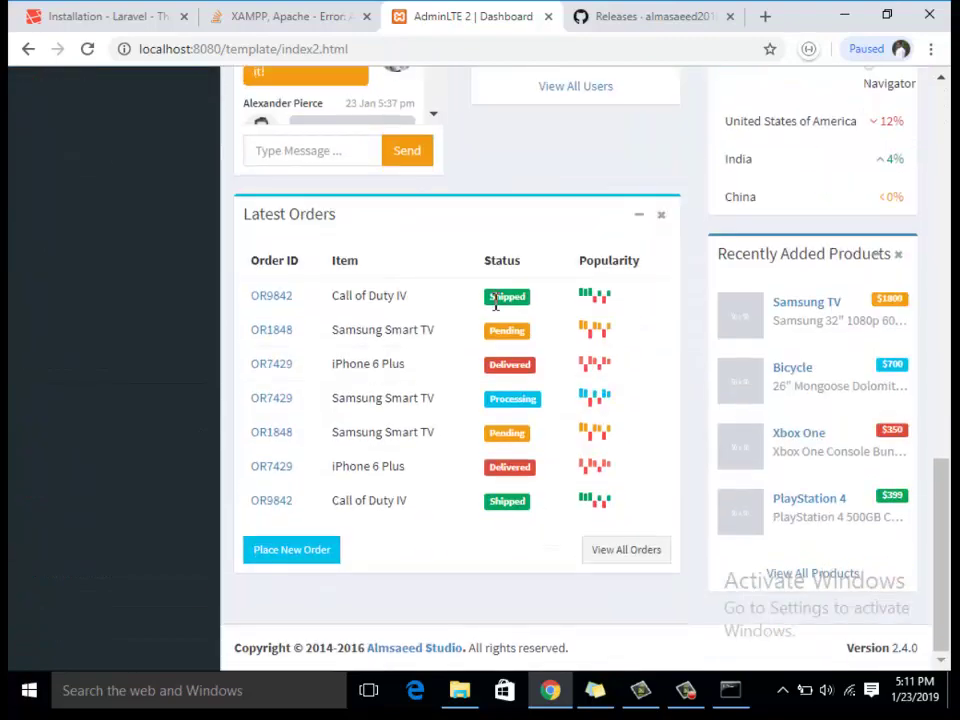
{"action": "scroll", "coordinate": [477, 367], "scroll_direction": "up", "scroll_amount": 10}
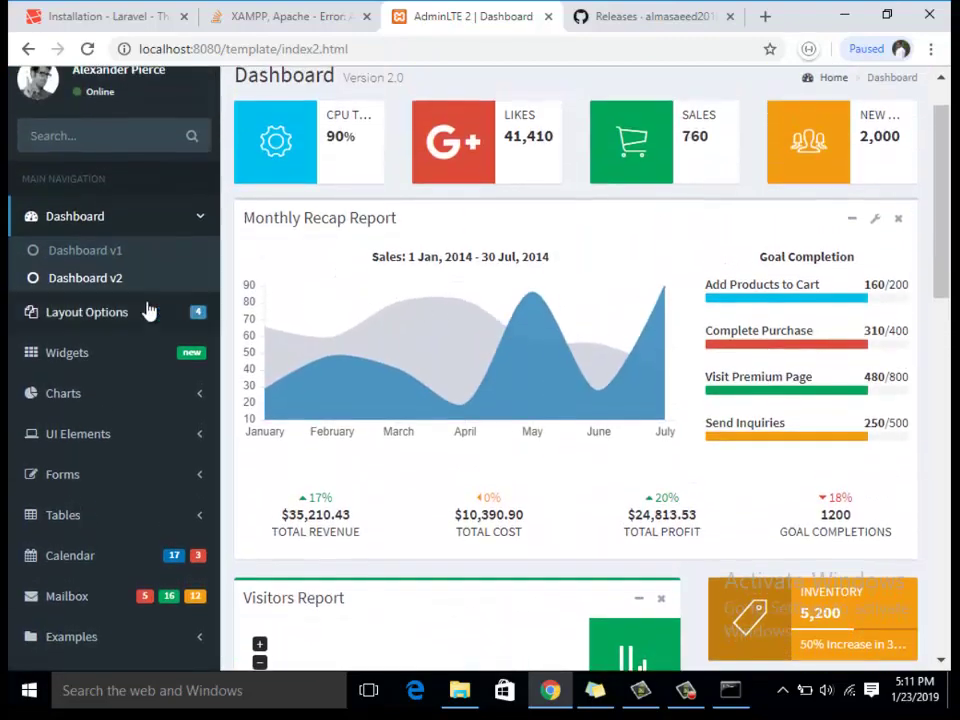
- View the Top Navigation, Boxed and Fixed sample pages under Layout Options, then collapse that sidebar group
{"action": "left_click", "coordinate": [148, 313]}
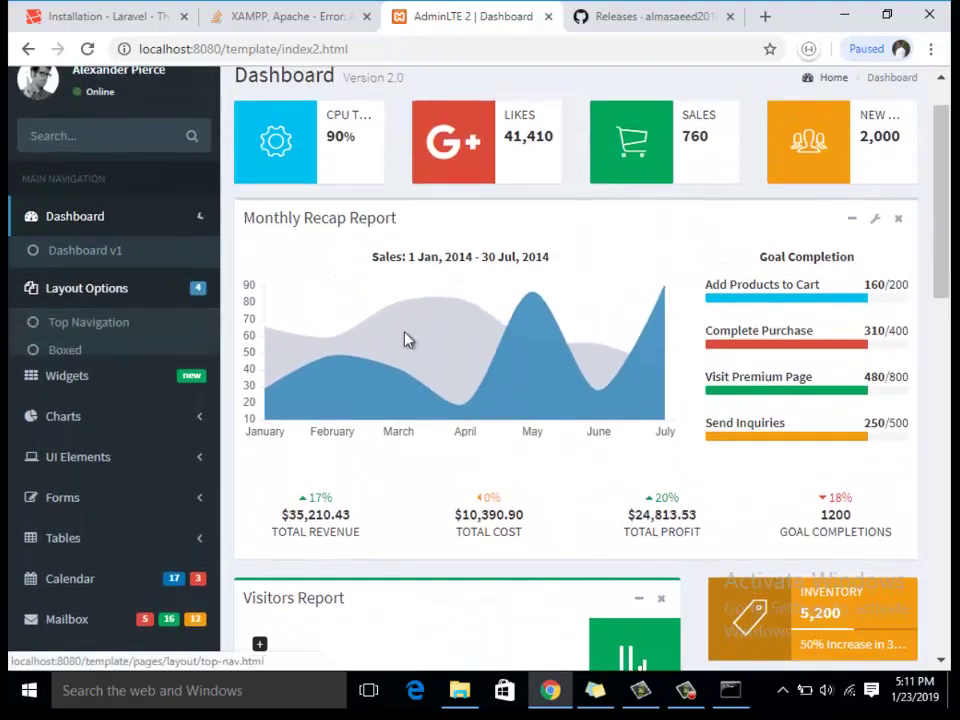
{"action": "left_click", "coordinate": [90, 291]}
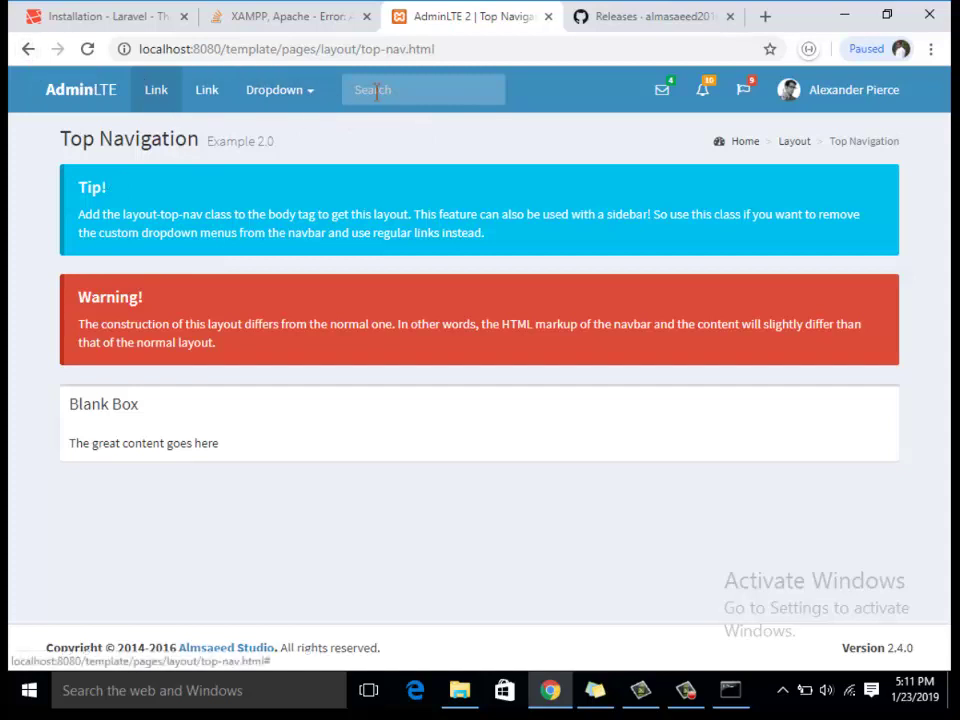
{"action": "left_click", "coordinate": [26, 48]}
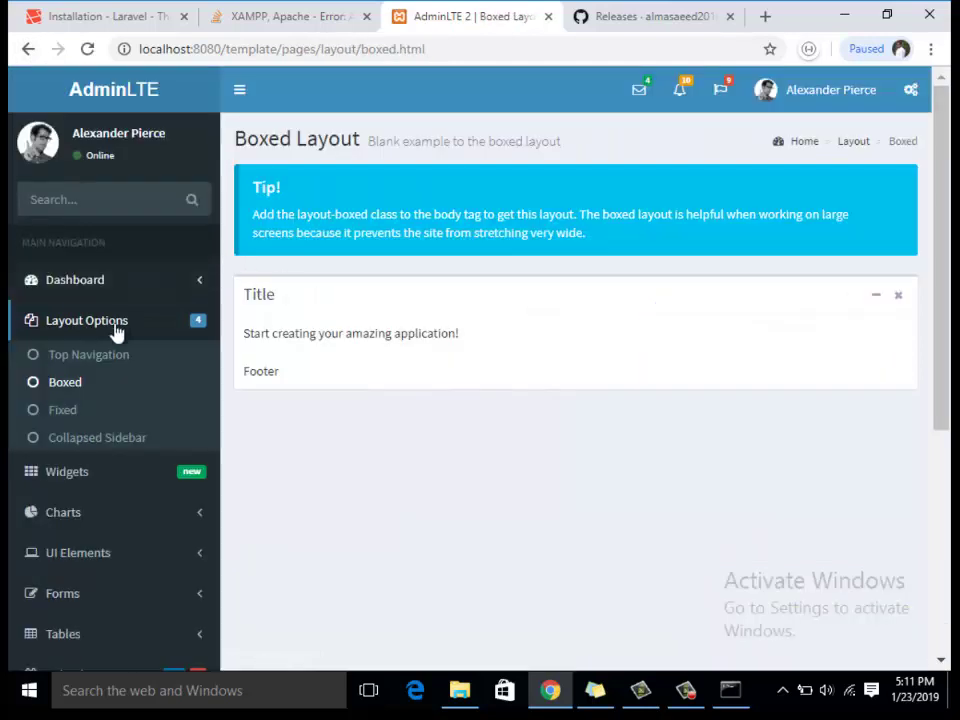
{"action": "left_click", "coordinate": [82, 420]}
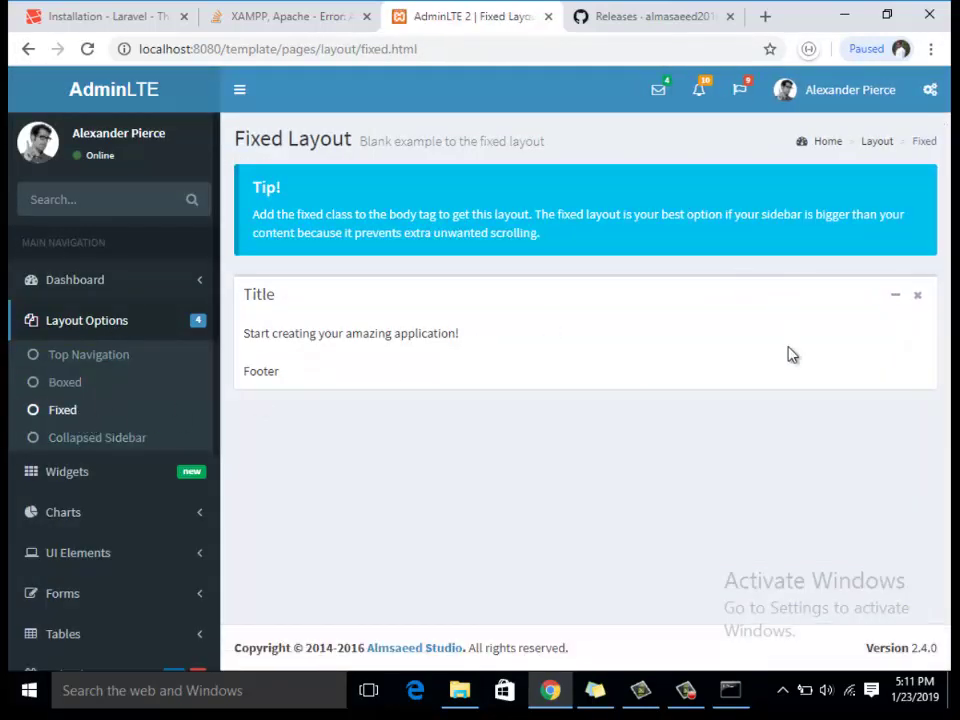
{"action": "left_click", "coordinate": [135, 328]}
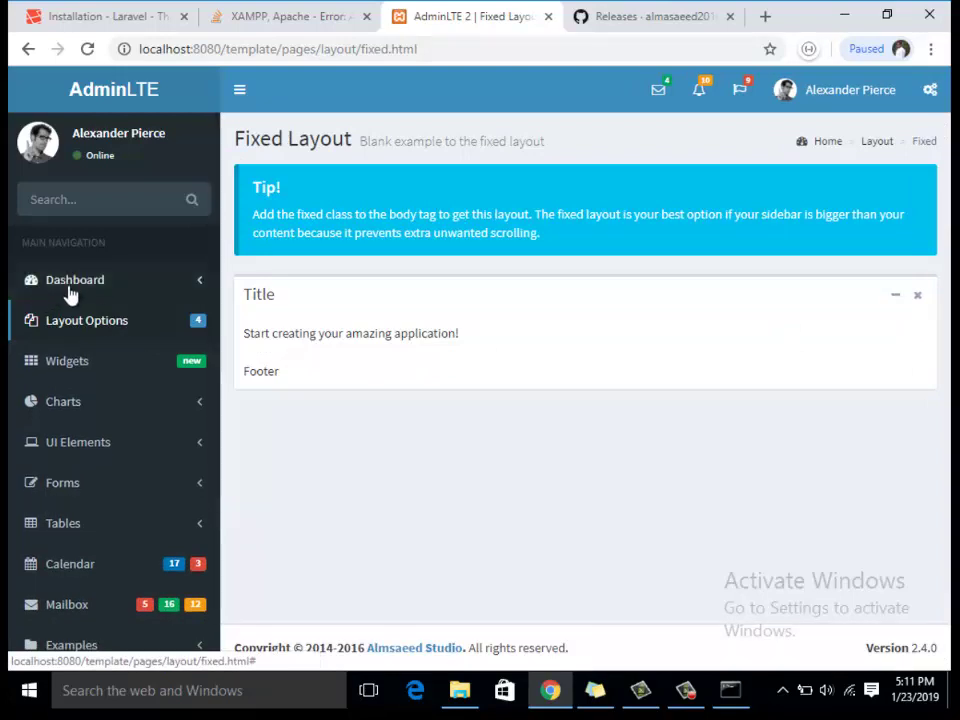
- Open the Widgets page and try out expanding and collapsing the first Expandable box, leaving it expanded
{"action": "left_click", "coordinate": [88, 368]}
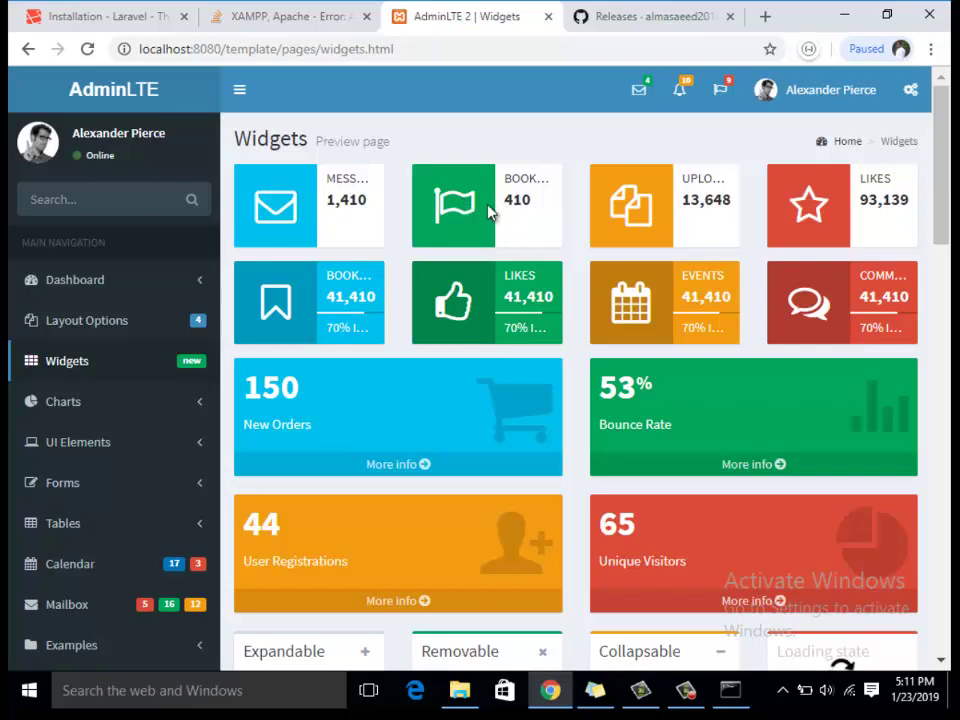
{"action": "scroll", "coordinate": [678, 316], "scroll_direction": "down", "scroll_amount": 1}
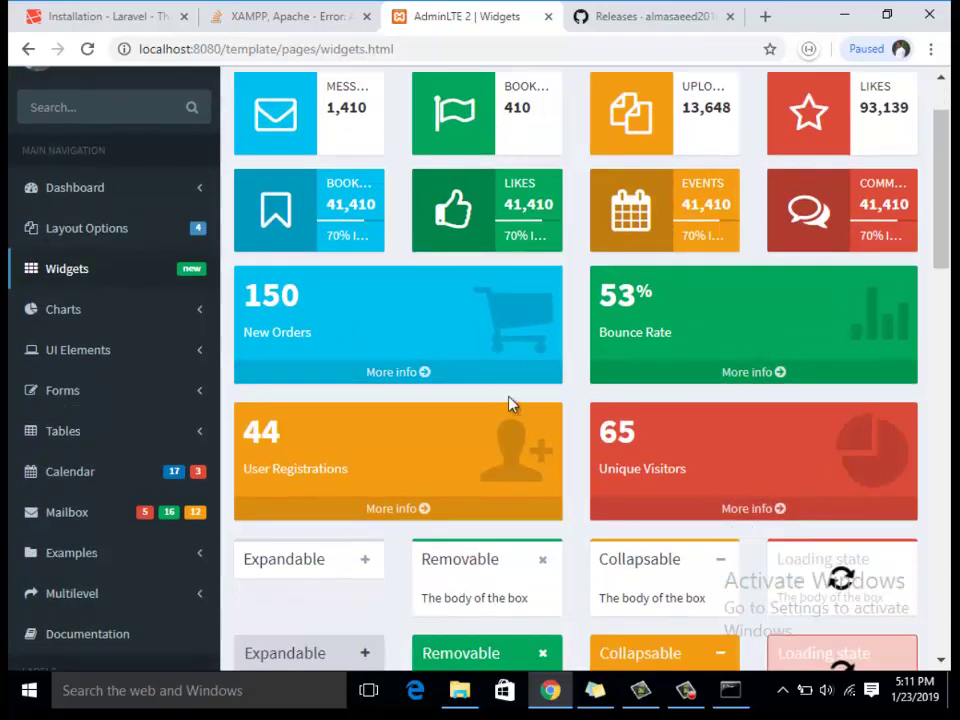
{"action": "scroll", "coordinate": [600, 380], "scroll_direction": "down", "scroll_amount": 1}
{"action": "scroll", "coordinate": [600, 380], "scroll_direction": "down", "scroll_amount": 1}
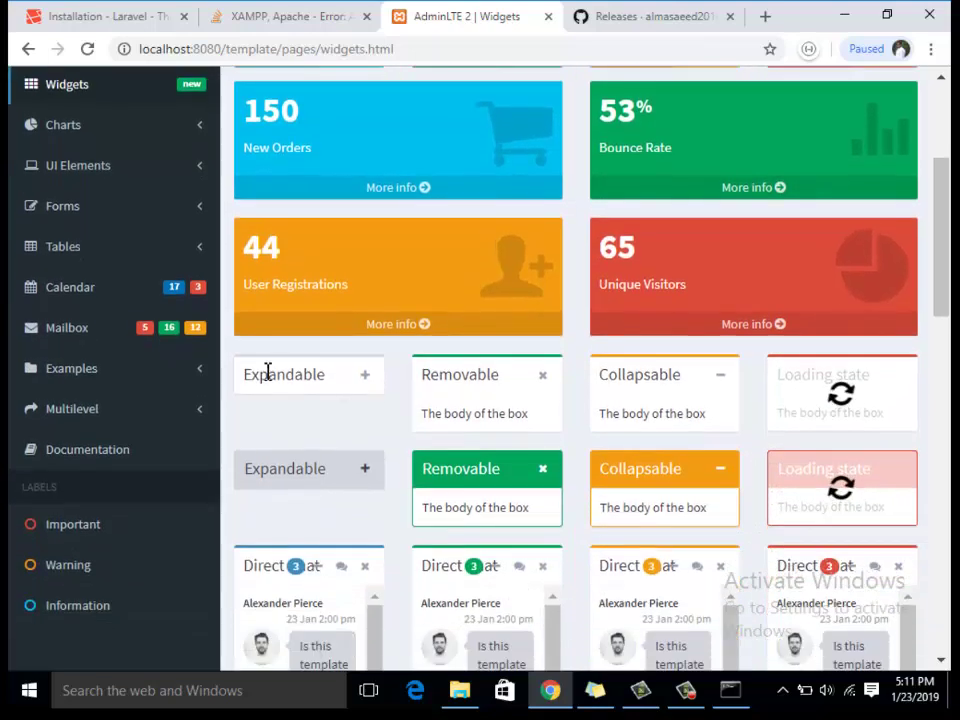
{"action": "left_click", "coordinate": [366, 378]}
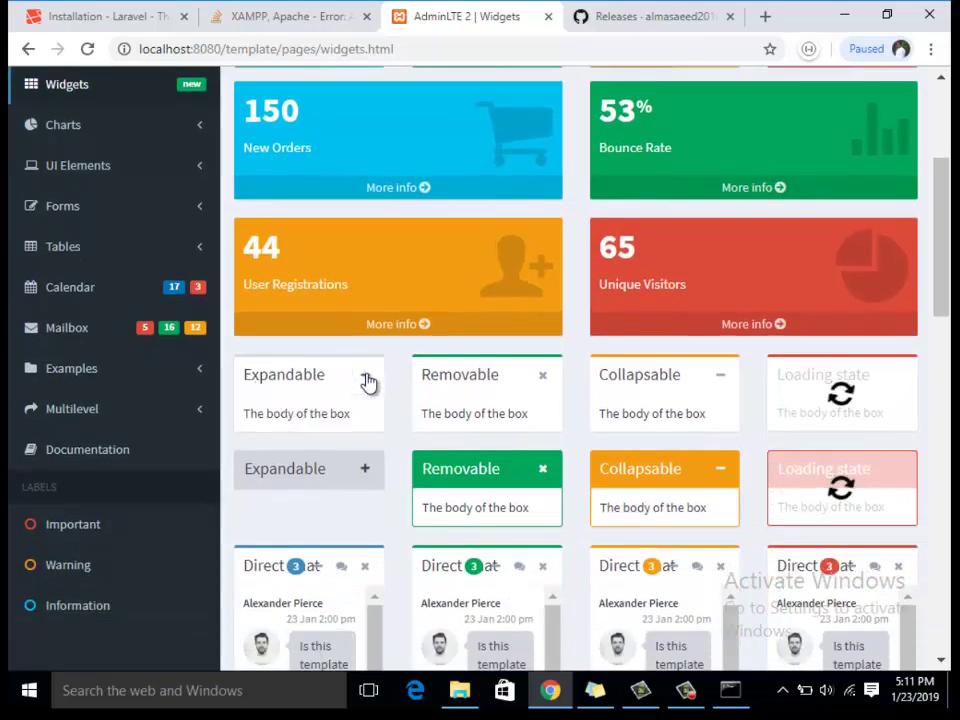
{"action": "left_click", "coordinate": [366, 378]}
{"action": "left_click", "coordinate": [366, 378]}
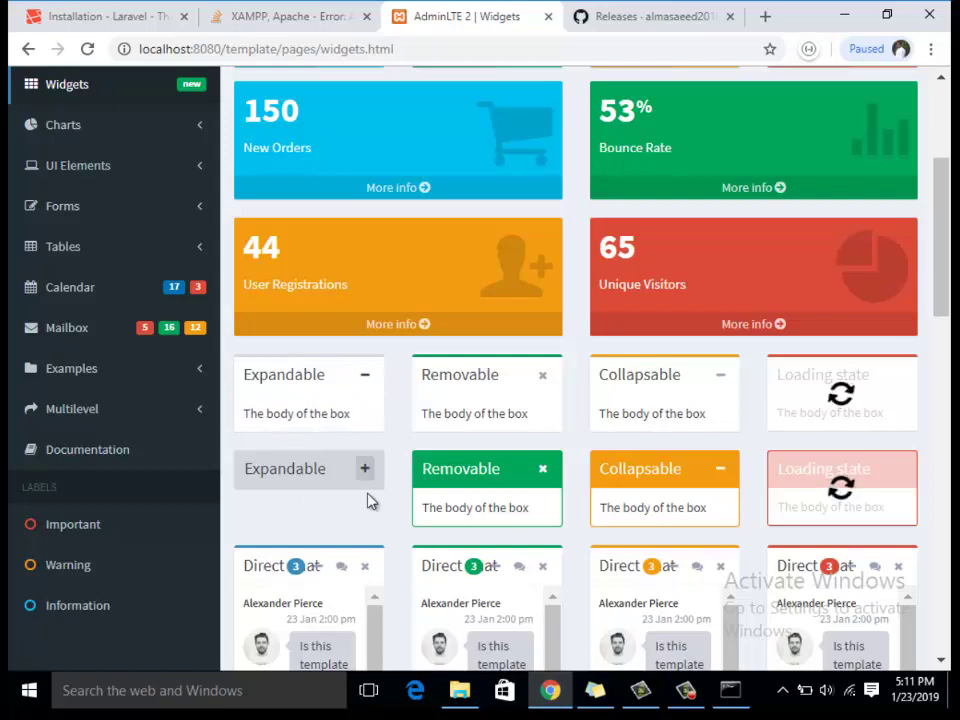
- Remove the upper Removable box on the Widgets page and look through the Direct Chat boxes and Social Widgets
{"action": "left_click", "coordinate": [544, 378]}
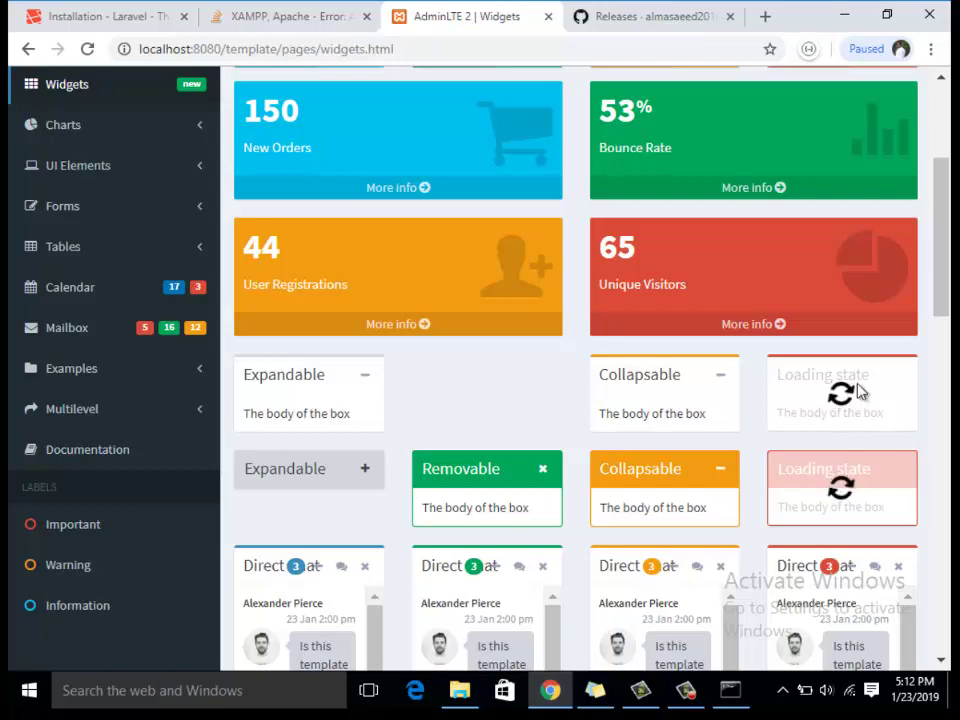
{"action": "scroll", "coordinate": [800, 378], "scroll_direction": "down", "scroll_amount": 2}
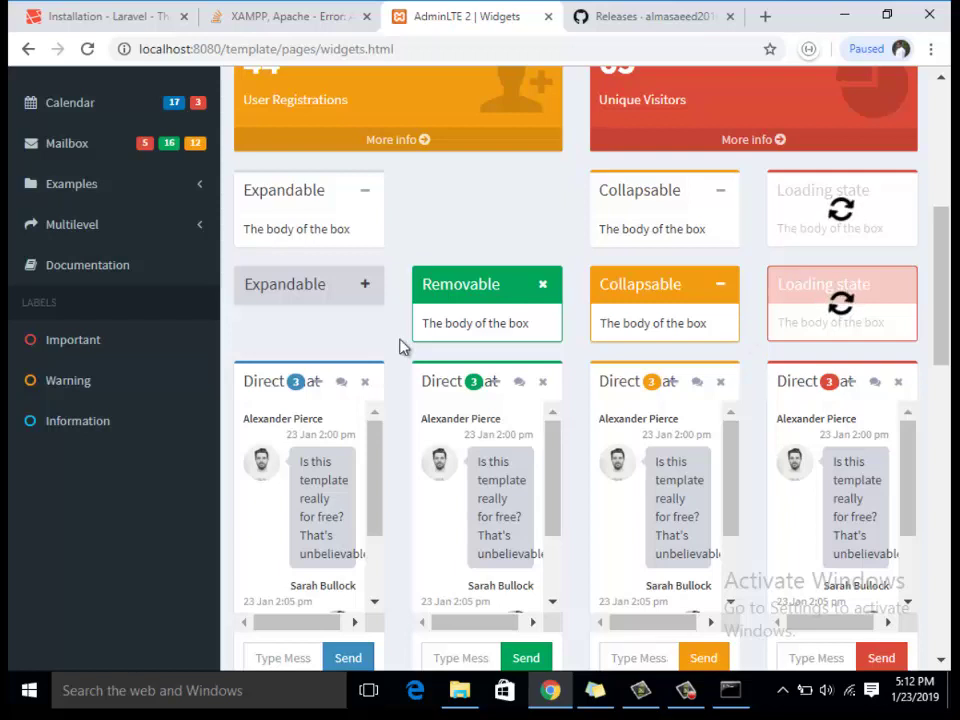
{"action": "scroll", "coordinate": [449, 393], "scroll_direction": "down", "scroll_amount": 2}
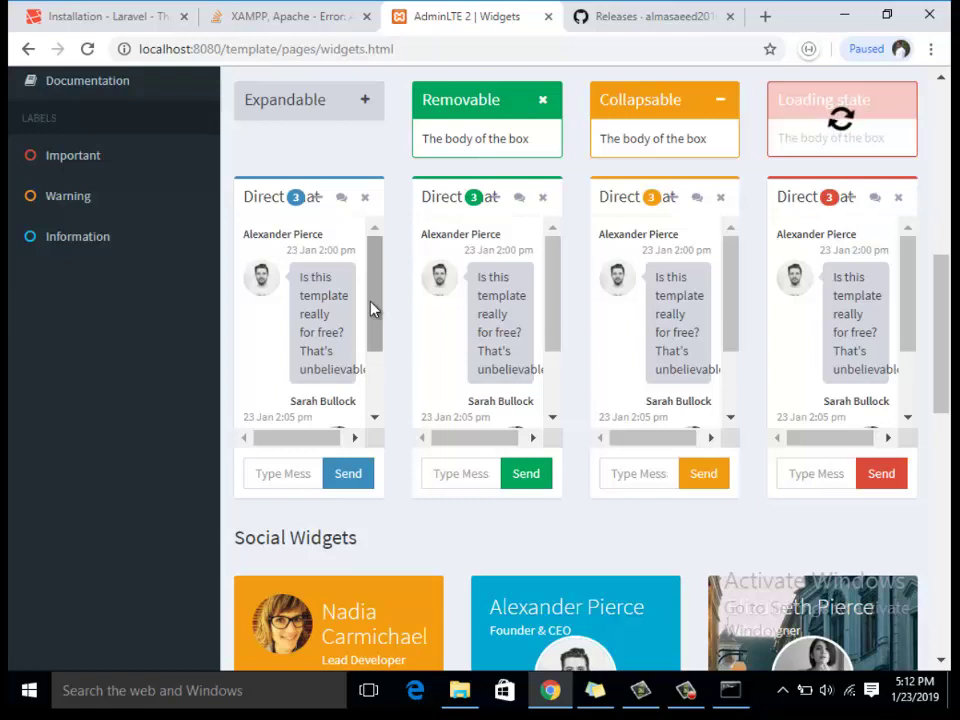
{"action": "scroll", "coordinate": [309, 328], "scroll_direction": "down", "scroll_amount": 3}
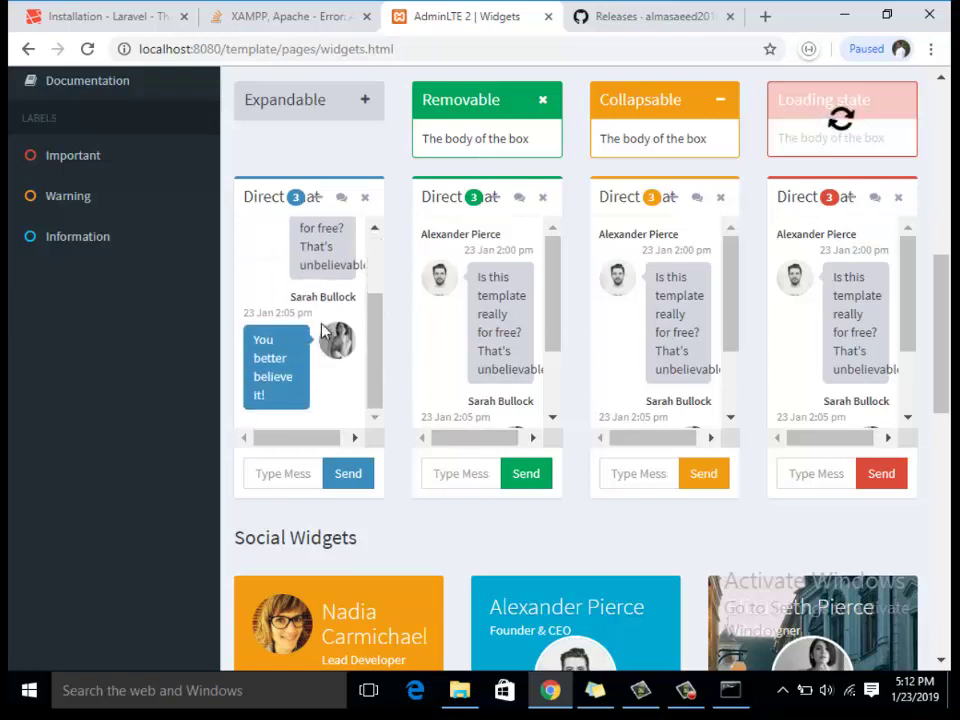
{"action": "scroll", "coordinate": [326, 321], "scroll_direction": "up", "scroll_amount": 3}
{"action": "scroll", "coordinate": [327, 476], "scroll_direction": "down", "scroll_amount": 1}
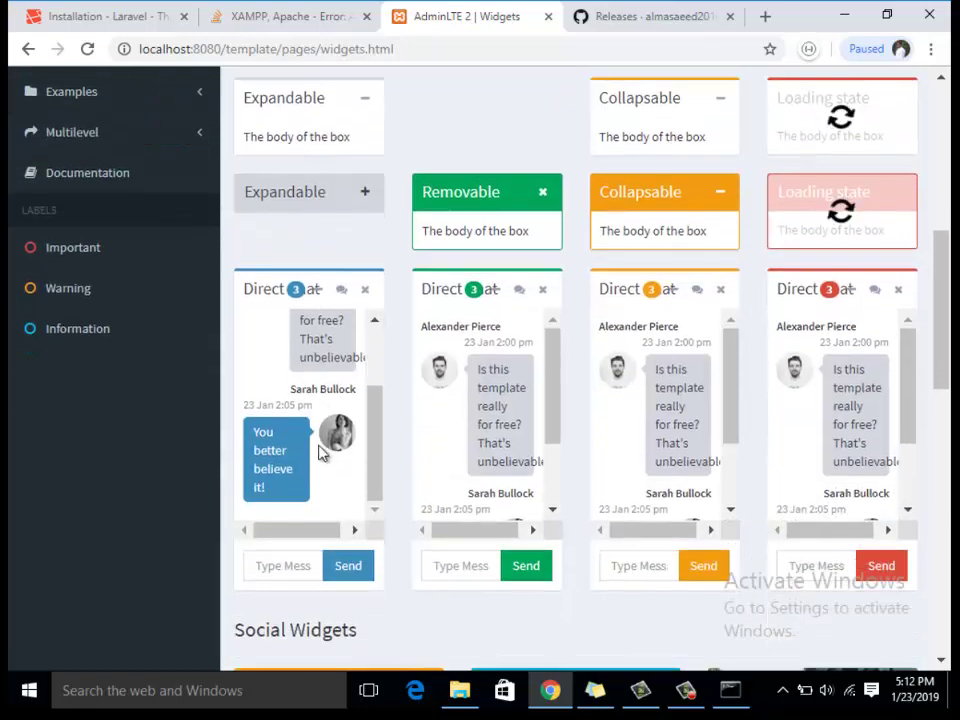
{"action": "scroll", "coordinate": [511, 400], "scroll_direction": "down", "scroll_amount": 3}
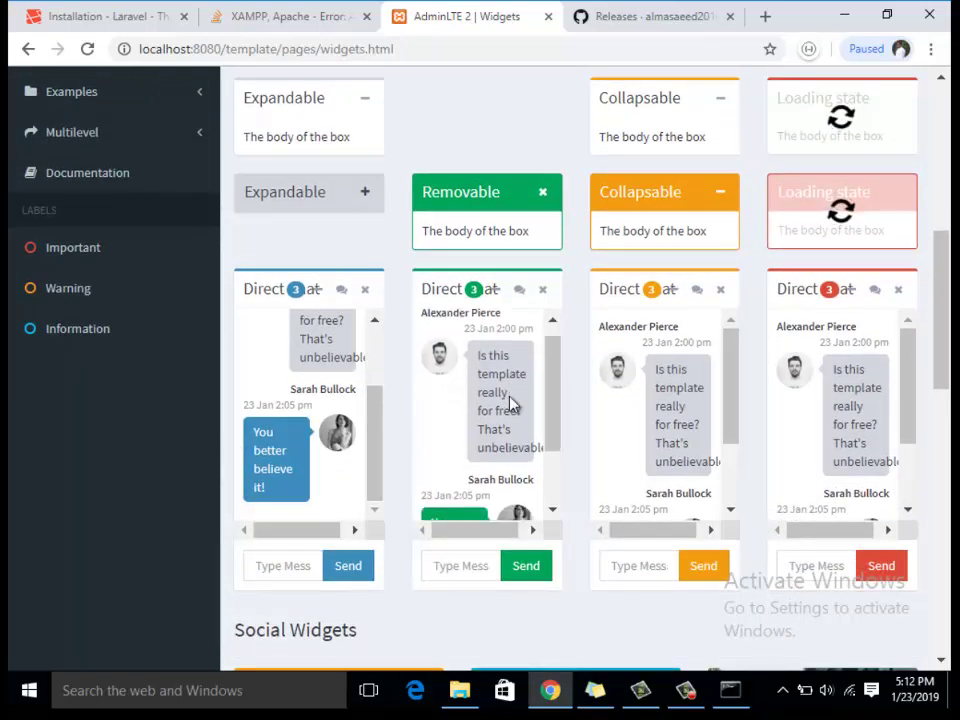
{"action": "scroll", "coordinate": [400, 392], "scroll_direction": "down", "scroll_amount": 10}
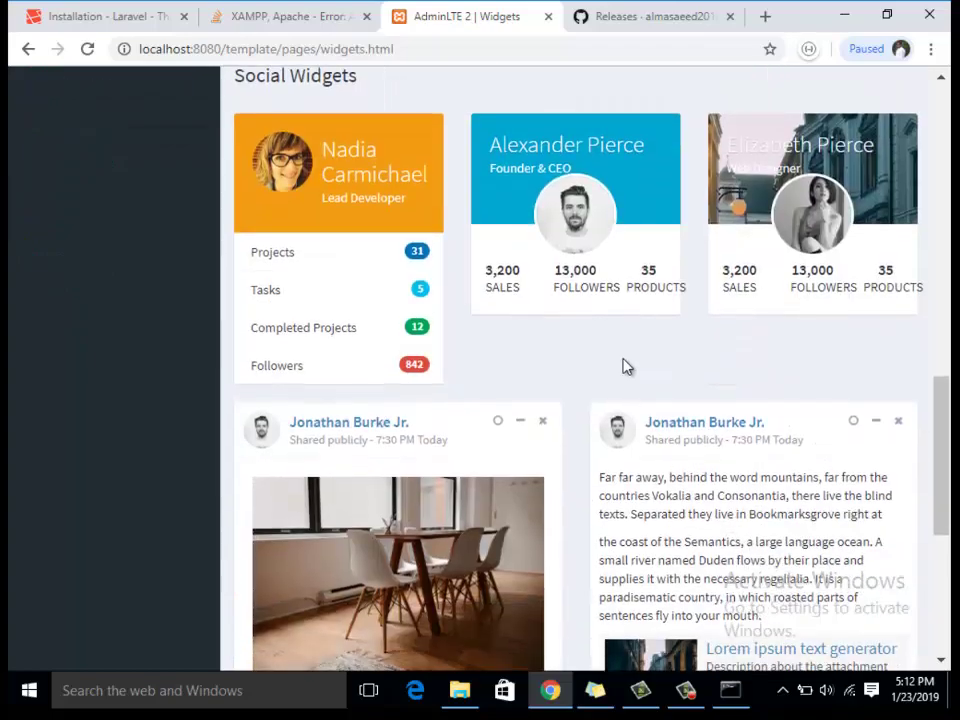
{"action": "scroll", "coordinate": [450, 418], "scroll_direction": "up", "scroll_amount": 15}
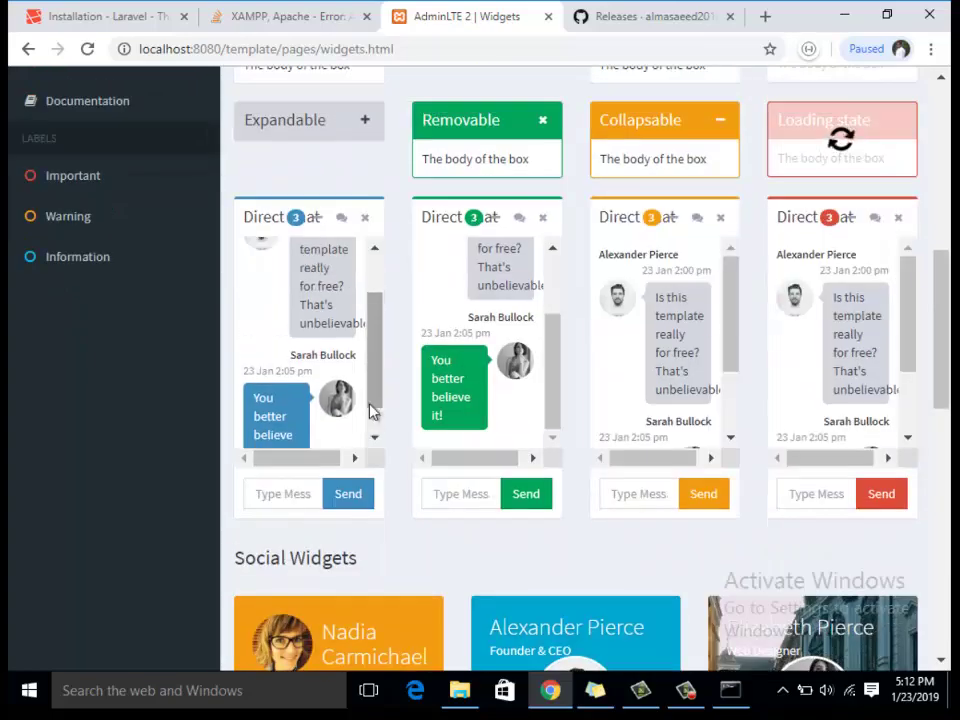
{"action": "scroll", "coordinate": [126, 419], "scroll_direction": "up", "scroll_amount": 3}
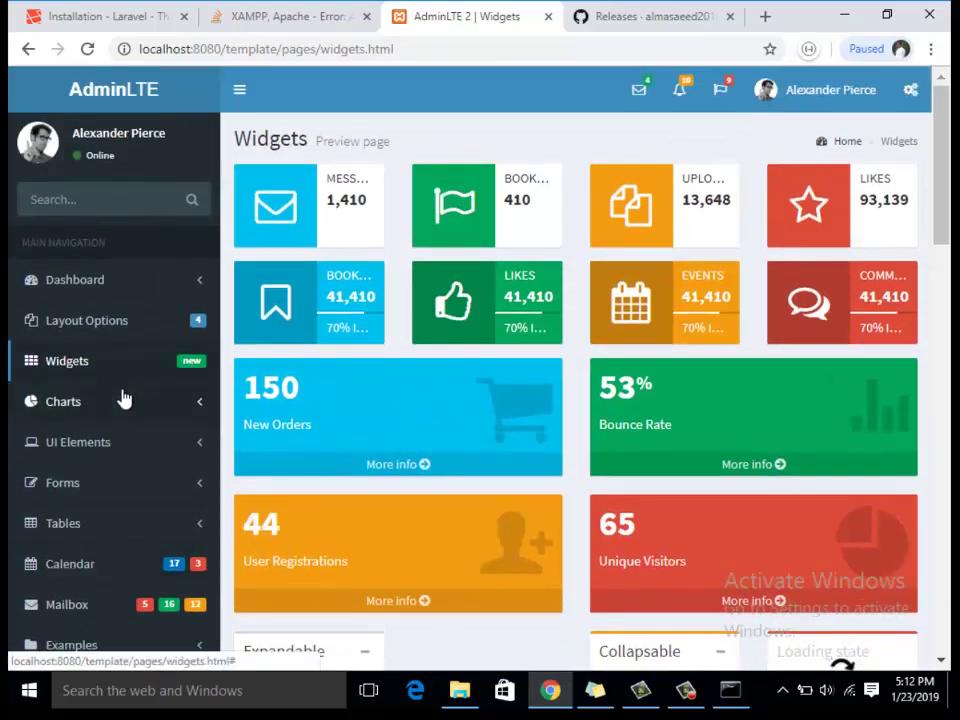
- Open the ChartJS page under Charts and examine its area, line, donut and bar charts
{"action": "left_click", "coordinate": [120, 400]}
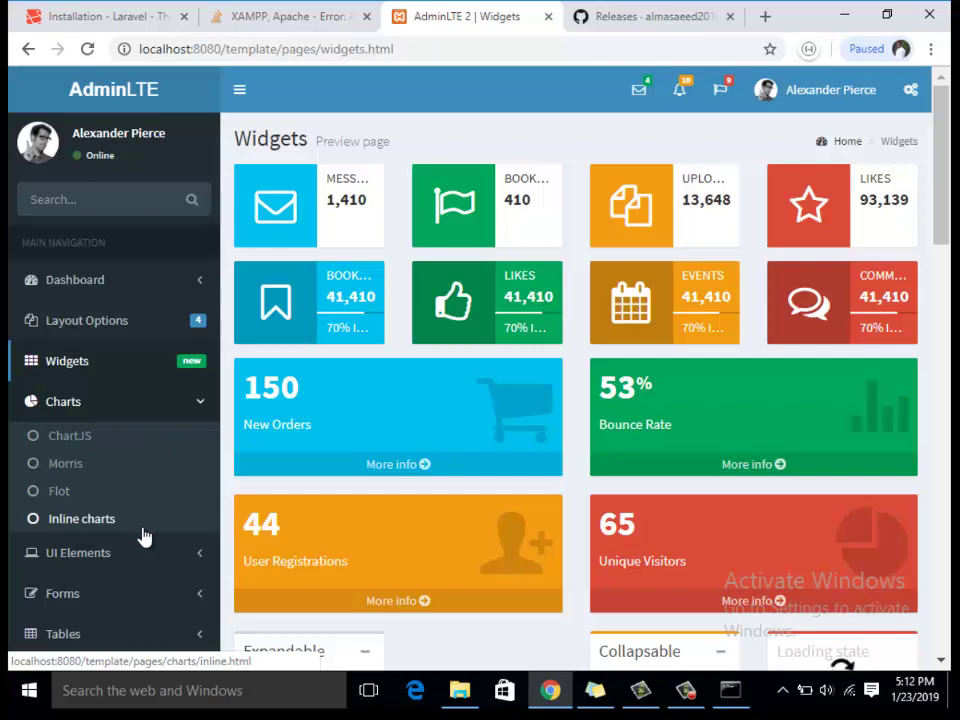
{"action": "left_click", "coordinate": [93, 439]}
{"action": "scroll", "coordinate": [450, 390], "scroll_direction": "down", "scroll_amount": 2}
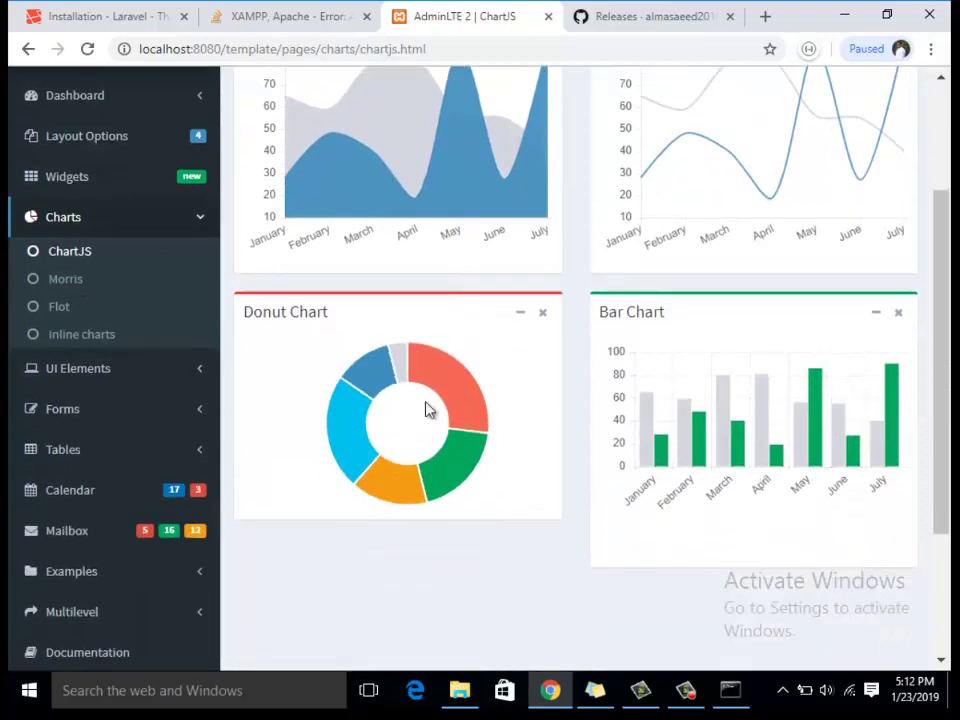
{"action": "scroll", "coordinate": [663, 308], "scroll_direction": "up", "scroll_amount": 2}
{"action": "scroll", "coordinate": [663, 305], "scroll_direction": "up", "scroll_amount": 1}
{"action": "scroll", "coordinate": [459, 407], "scroll_direction": "down", "scroll_amount": 2}
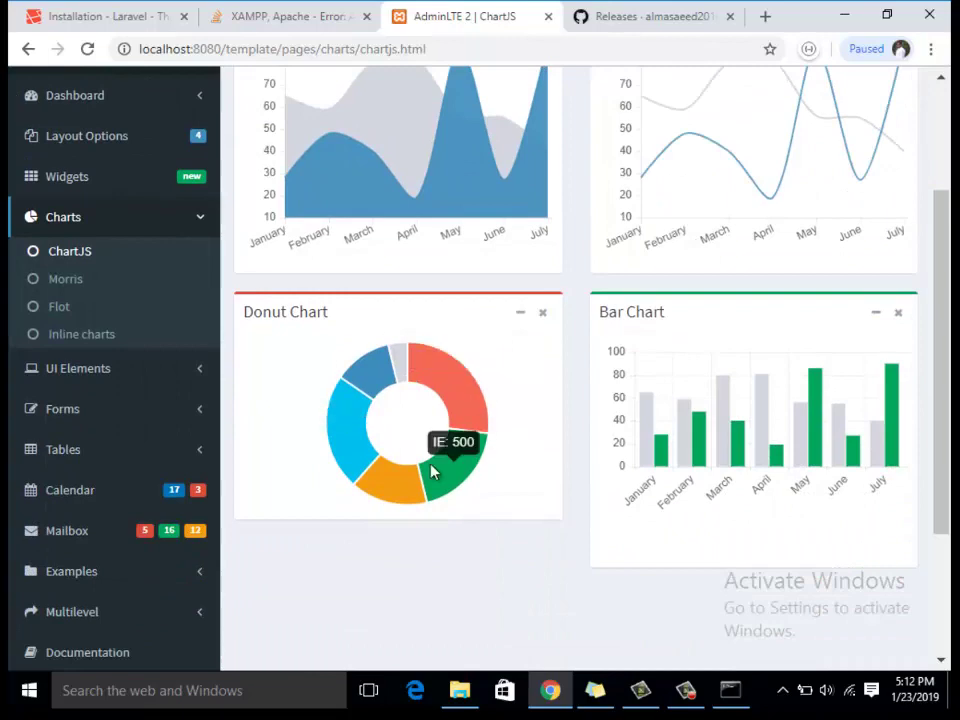
- Open the Morris charts page and examine its area, line, donut and bar charts down to the footer
{"action": "left_click", "coordinate": [116, 283]}
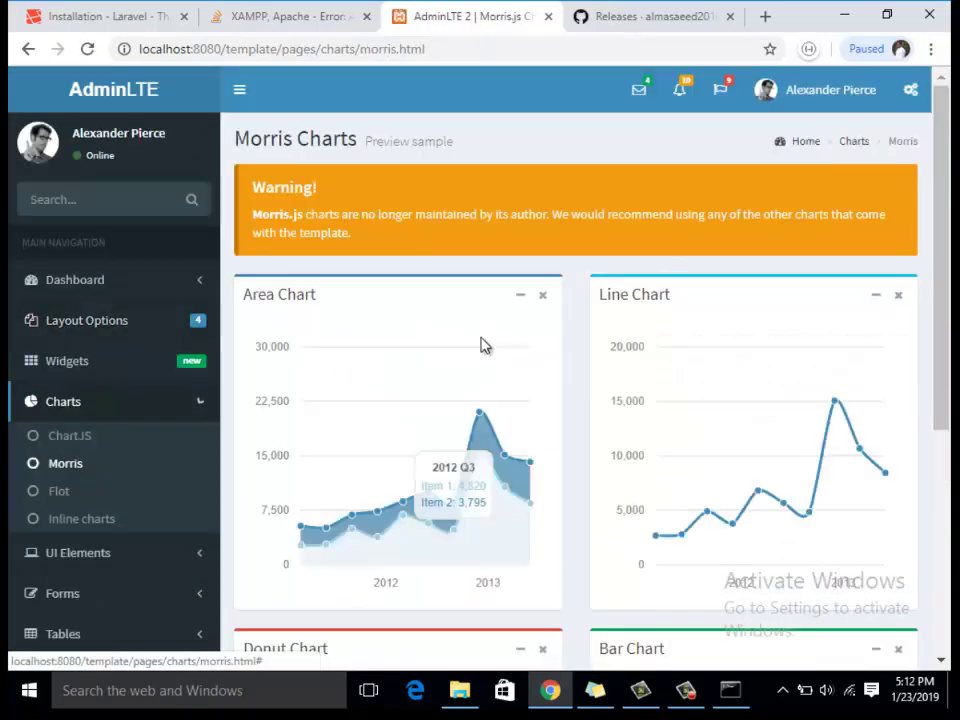
{"action": "scroll", "coordinate": [397, 390], "scroll_direction": "down", "scroll_amount": 3}
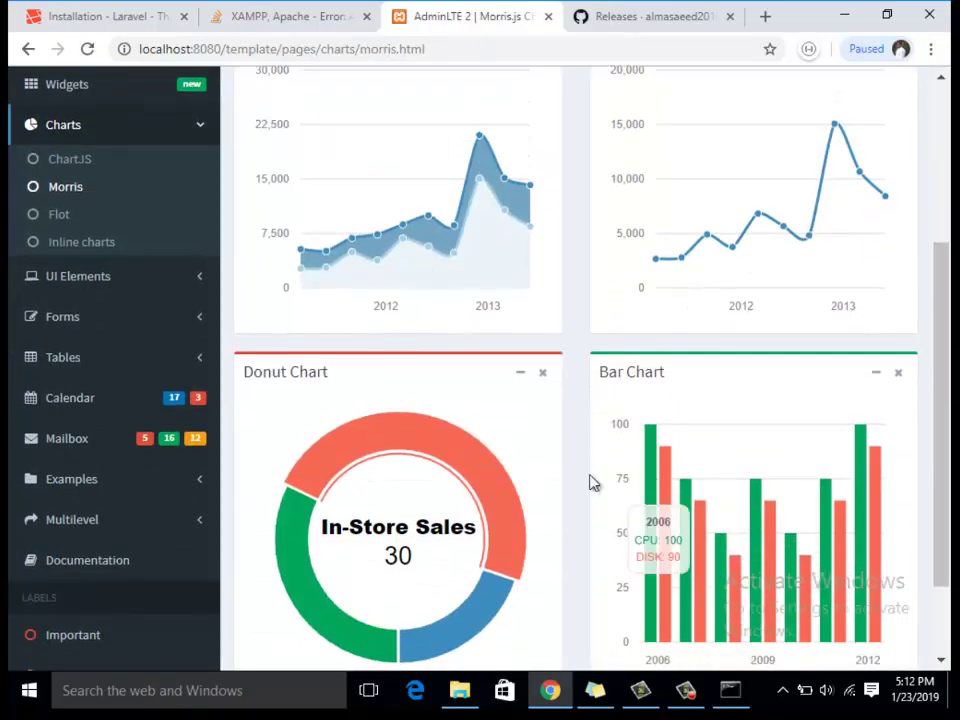
{"action": "scroll", "coordinate": [474, 497], "scroll_direction": "down", "scroll_amount": 2}
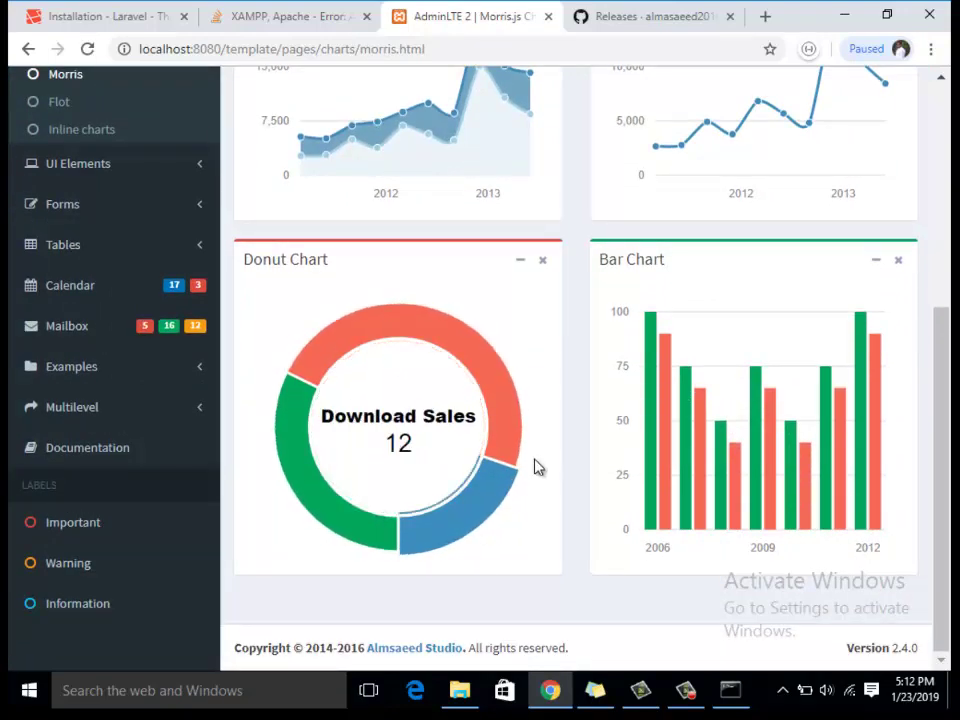
{"action": "scroll", "coordinate": [707, 454], "scroll_direction": "up", "scroll_amount": 3}
{"action": "scroll", "coordinate": [600, 500], "scroll_direction": "down", "scroll_amount": 3}
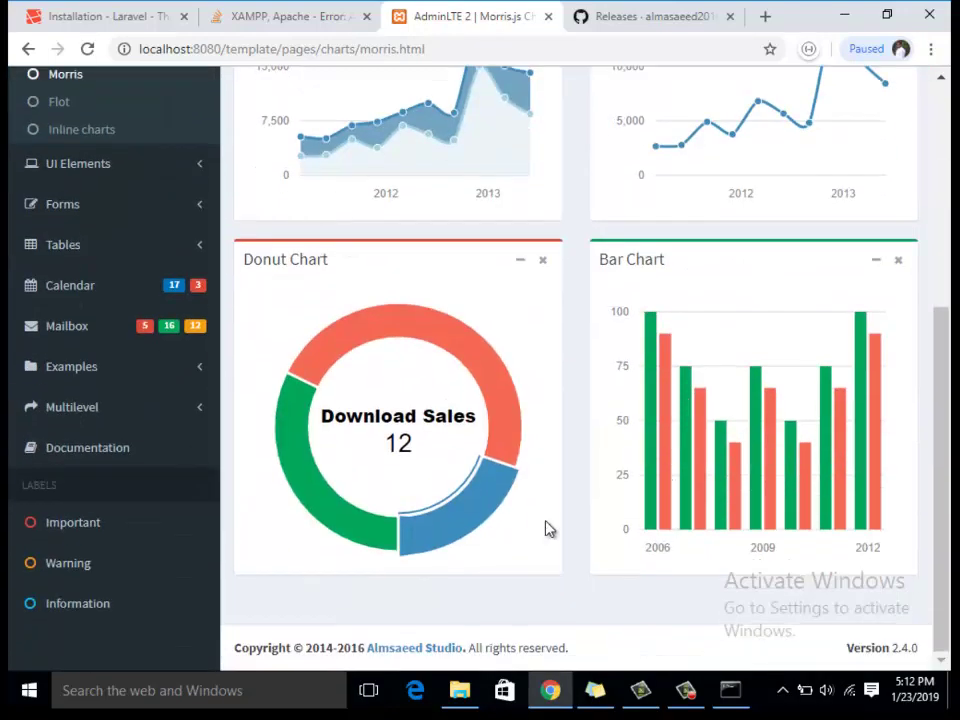
{"action": "scroll", "coordinate": [145, 305], "scroll_direction": "up", "scroll_amount": 1}
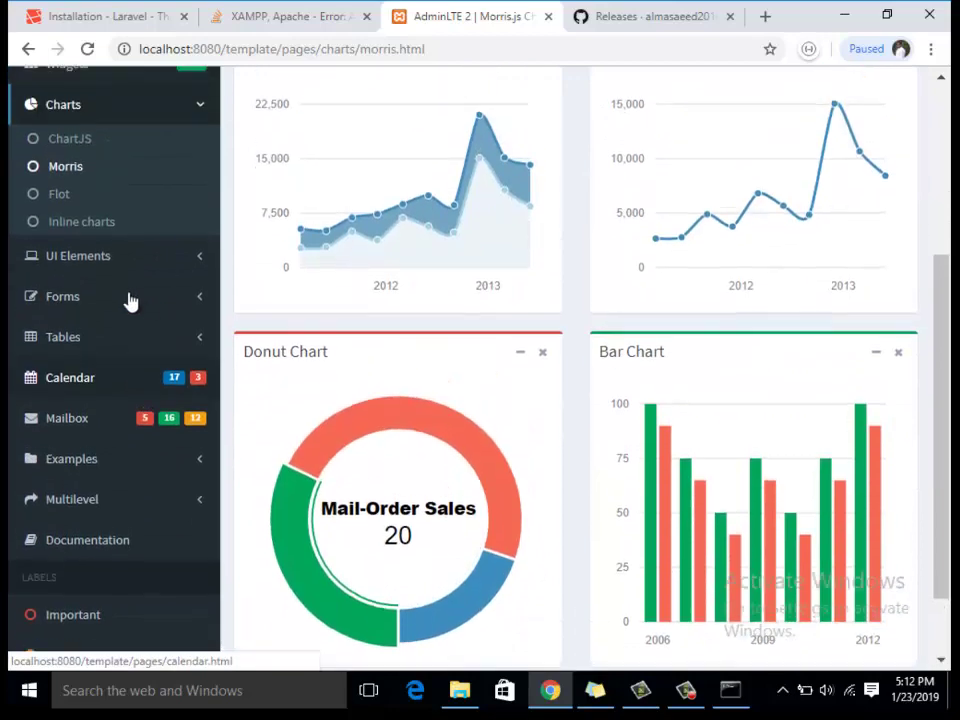
- Open the Flot charts page and examine the real-time Interactive Area Chart and the charts below it
{"action": "left_click", "coordinate": [108, 193]}
{"action": "scroll", "coordinate": [433, 418], "scroll_direction": "down", "scroll_amount": 3}
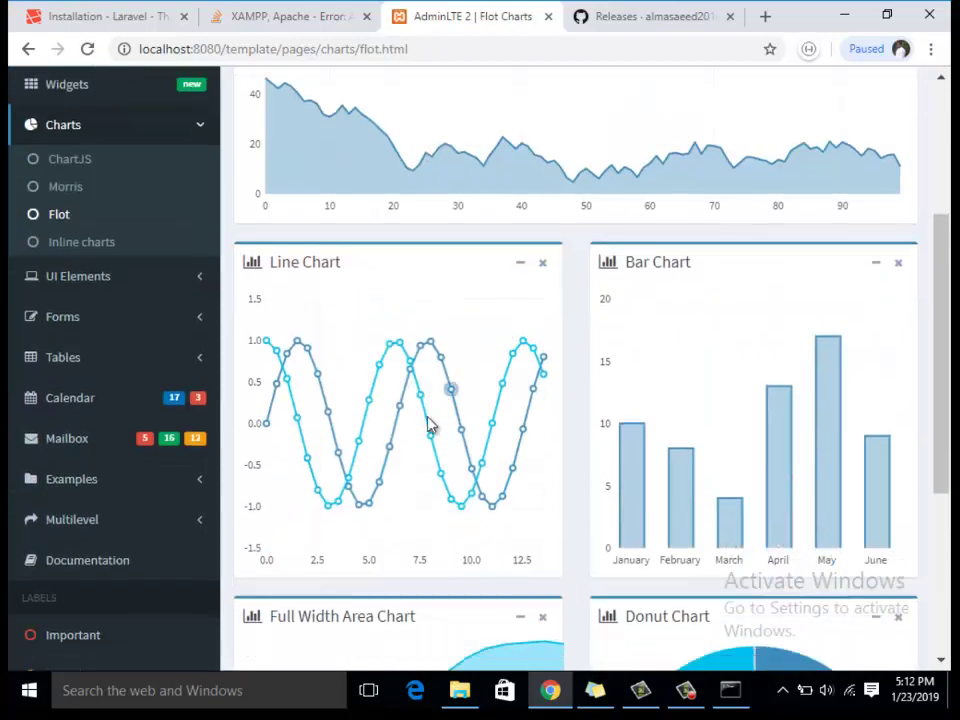
{"action": "scroll", "coordinate": [636, 440], "scroll_direction": "up", "scroll_amount": 2}
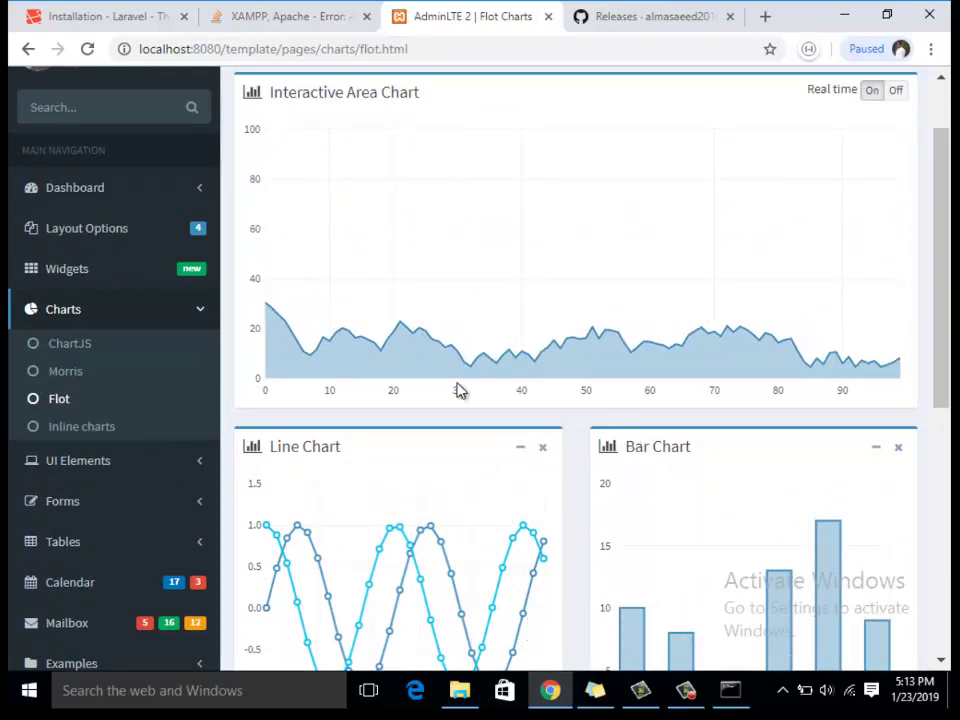
{"action": "scroll", "coordinate": [461, 390], "scroll_direction": "down", "scroll_amount": 2}
{"action": "scroll", "coordinate": [690, 482], "scroll_direction": "down", "scroll_amount": 1}
{"action": "scroll", "coordinate": [700, 485], "scroll_direction": "down", "scroll_amount": 3}
{"action": "scroll", "coordinate": [300, 459], "scroll_direction": "up", "scroll_amount": 5}
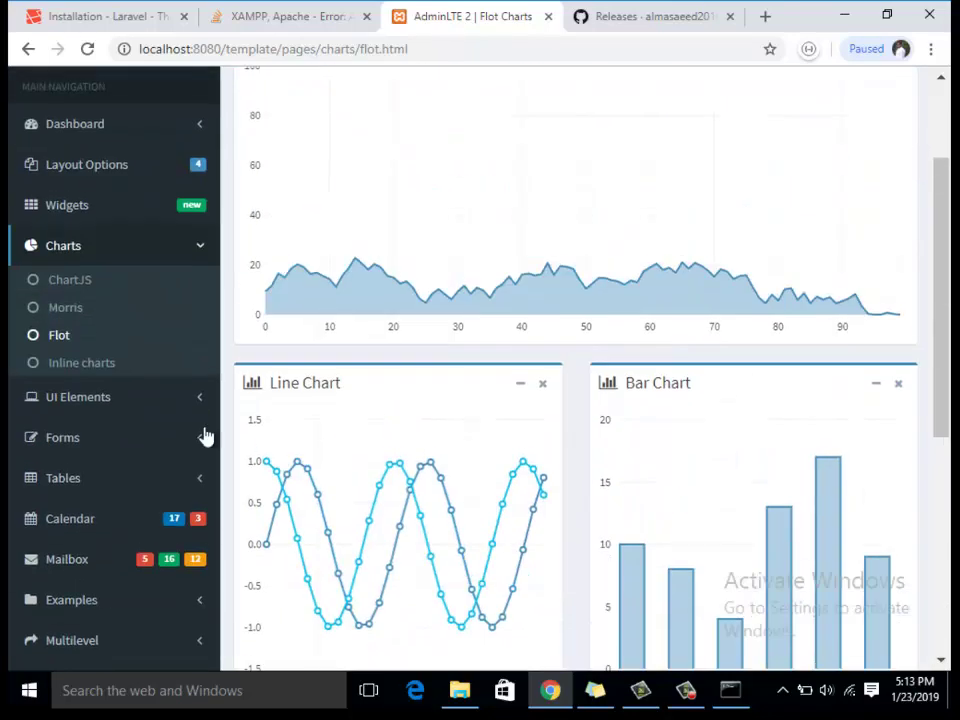
- Open the Inline charts page and set the Different Sizes knobs data-width="120" to 34 and data-thickness="0.1" to 59, also trying the Tron Style knobs
{"action": "left_click", "coordinate": [103, 362]}
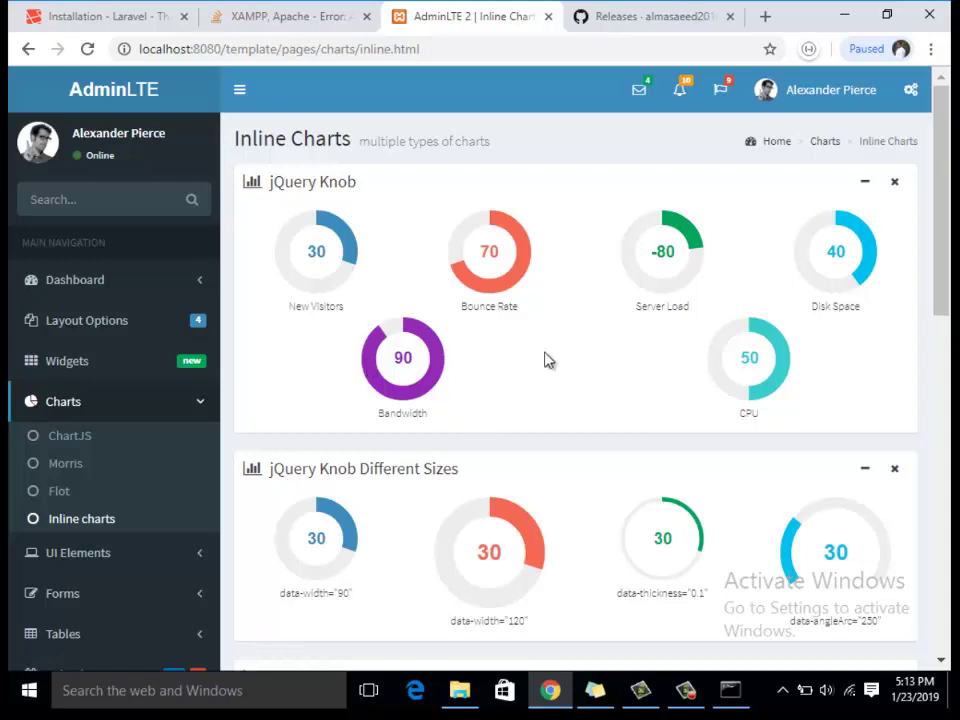
{"action": "scroll", "coordinate": [525, 355], "scroll_direction": "down", "scroll_amount": 4}
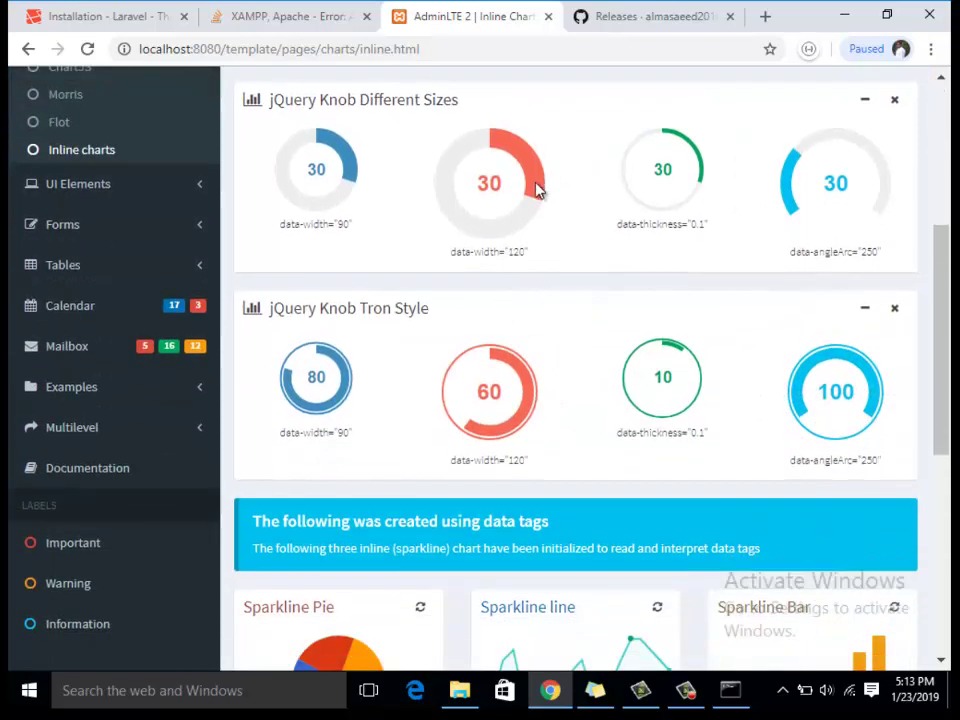
{"action": "left_click_drag", "start_coordinate": [537, 190], "coordinate": [580, 232]}
{"action": "left_click_drag", "start_coordinate": [657, 211], "coordinate": [541, 410]}
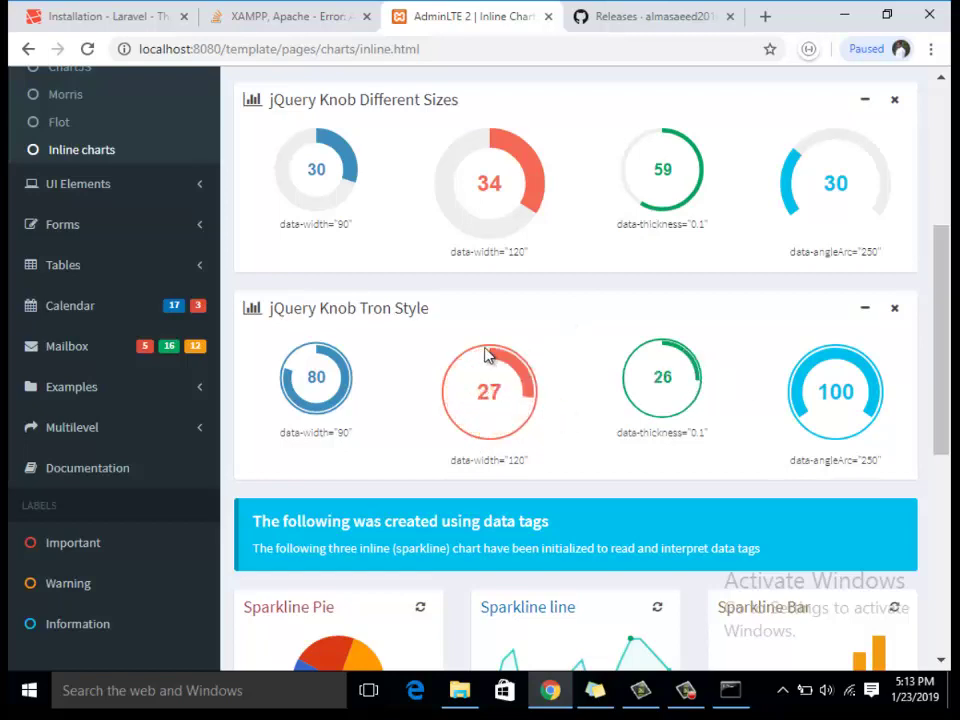
- Examine the Sparkline pie, line and bar charts and the Sparkline examples box on the Inline Charts page
{"action": "scroll", "coordinate": [437, 385], "scroll_direction": "down", "scroll_amount": 5}
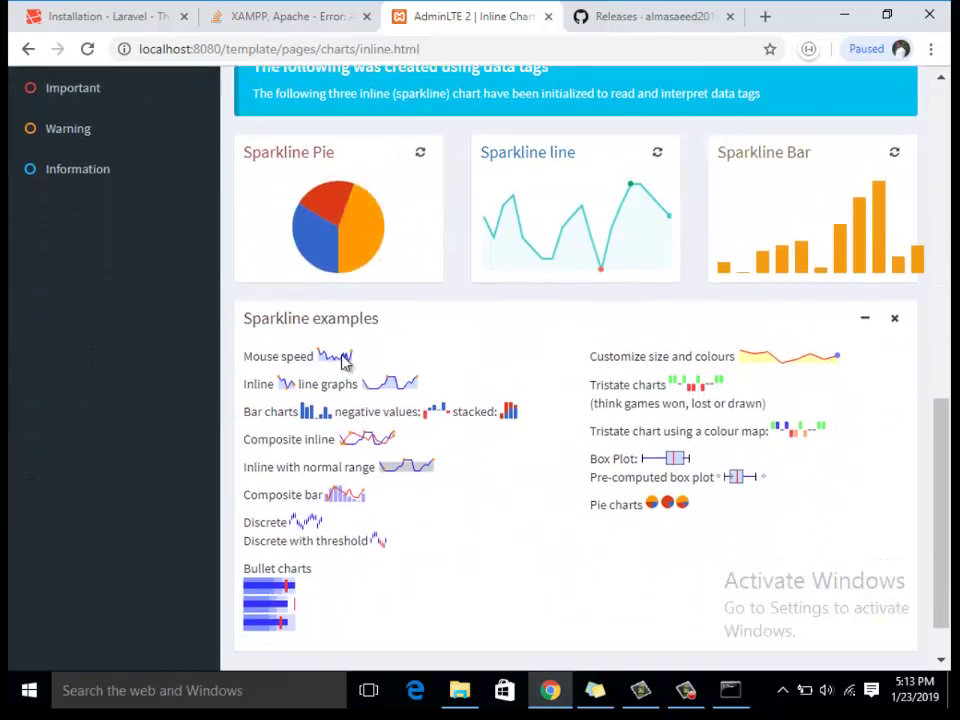
{"action": "scroll", "coordinate": [471, 445], "scroll_direction": "down", "scroll_amount": 2}
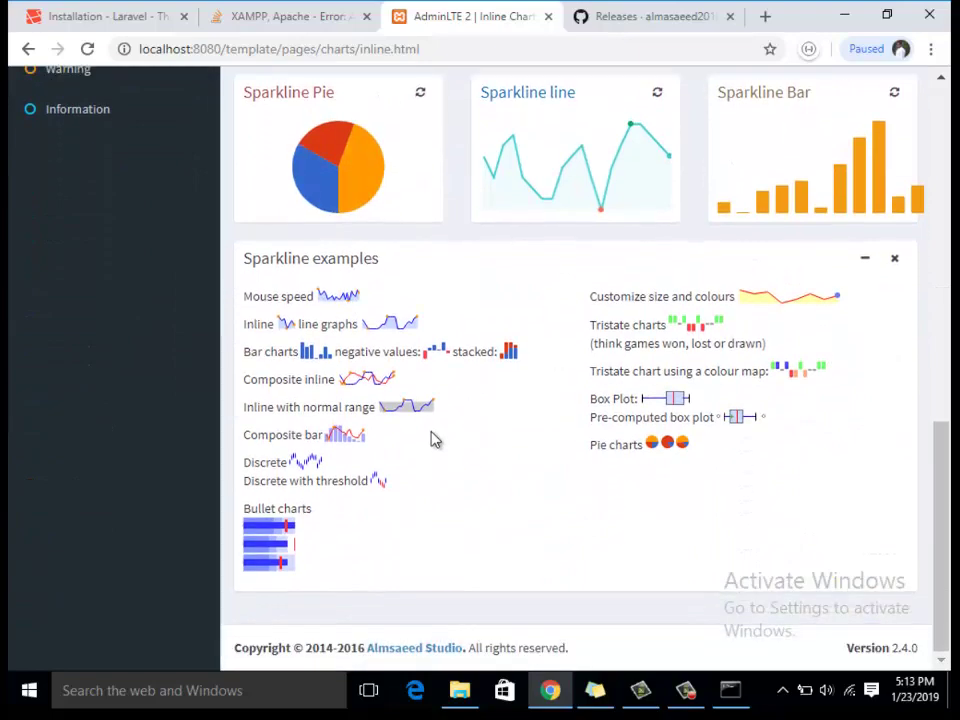
{"action": "scroll", "coordinate": [432, 439], "scroll_direction": "up", "scroll_amount": 5}
{"action": "scroll", "coordinate": [300, 435], "scroll_direction": "down", "scroll_amount": 2}
{"action": "scroll", "coordinate": [267, 431], "scroll_direction": "up", "scroll_amount": 5}
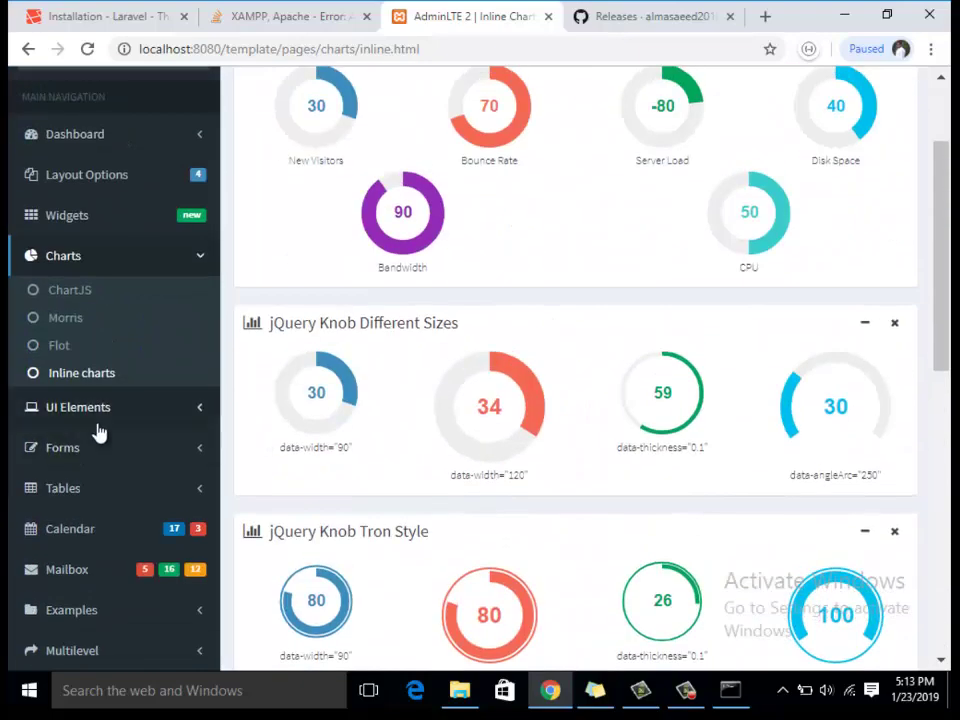
- Open the General page under UI Elements and review the Alerts and Callouts, highlighting text in the info and warning alerts
{"action": "left_click", "coordinate": [92, 410]}
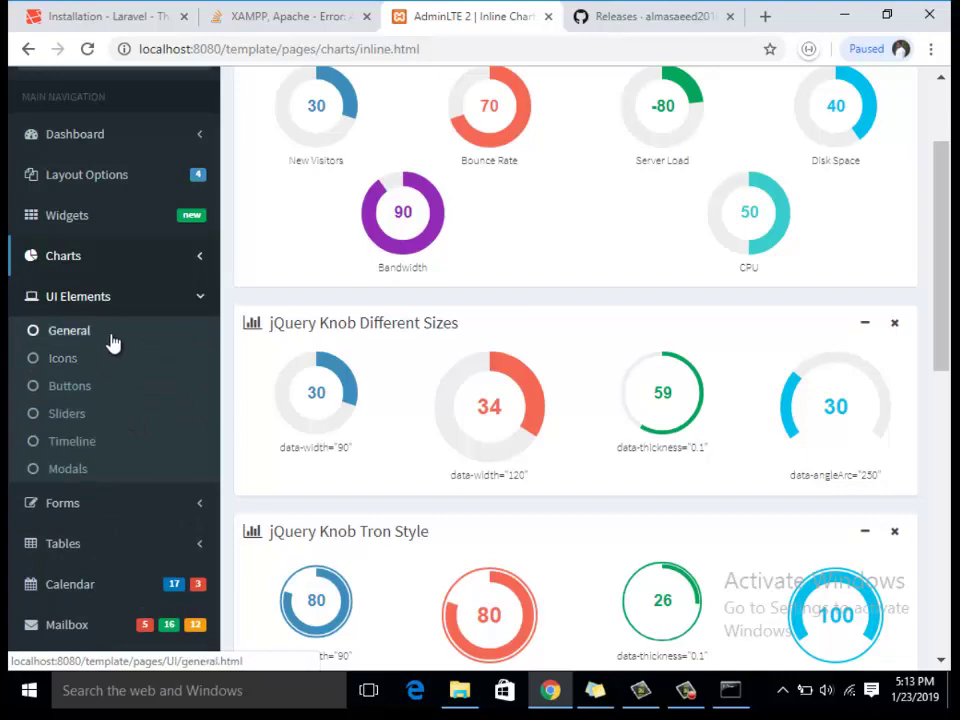
{"action": "left_click", "coordinate": [112, 341]}
{"action": "scroll", "coordinate": [523, 349], "scroll_direction": "down", "scroll_amount": 6}
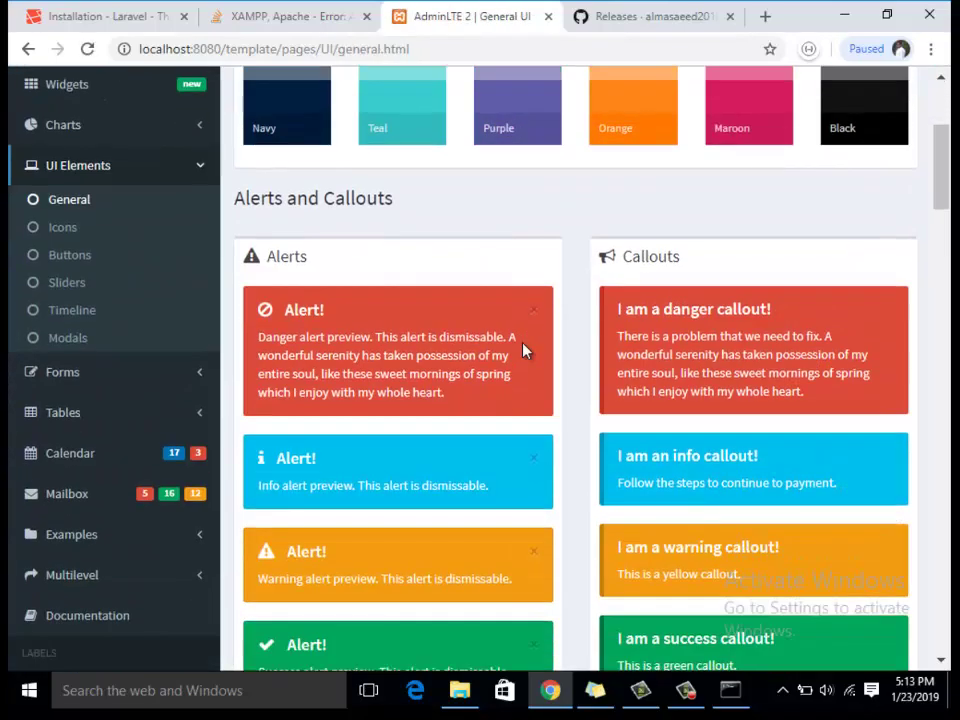
{"action": "scroll", "coordinate": [470, 358], "scroll_direction": "up", "scroll_amount": 2}
{"action": "scroll", "coordinate": [472, 358], "scroll_direction": "up", "scroll_amount": 1}
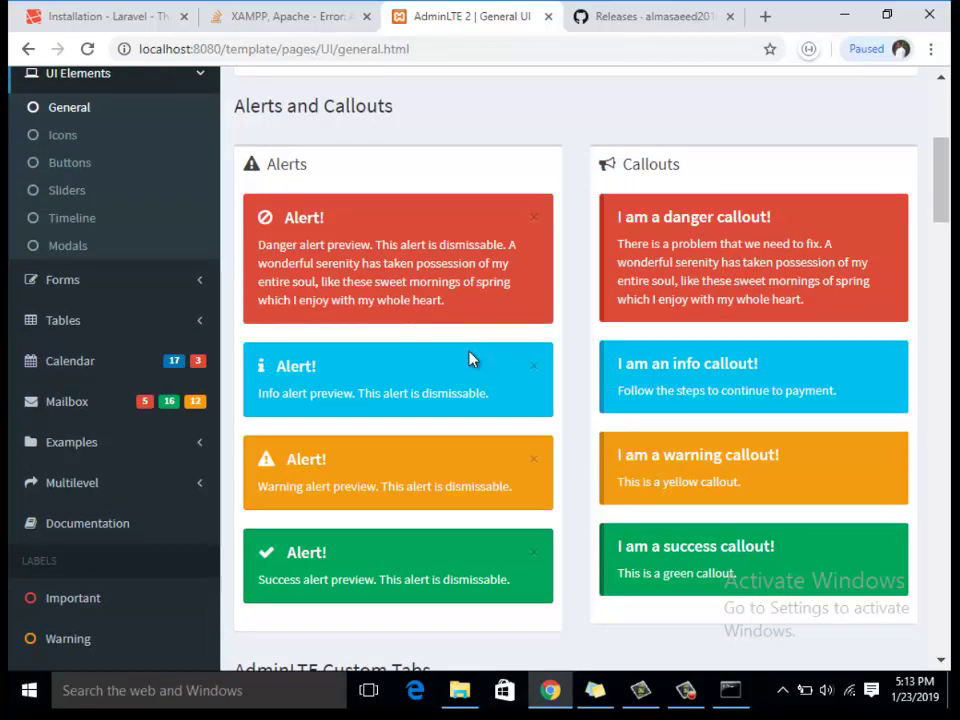
{"action": "left_click_drag", "start_coordinate": [274, 366], "coordinate": [333, 374]}
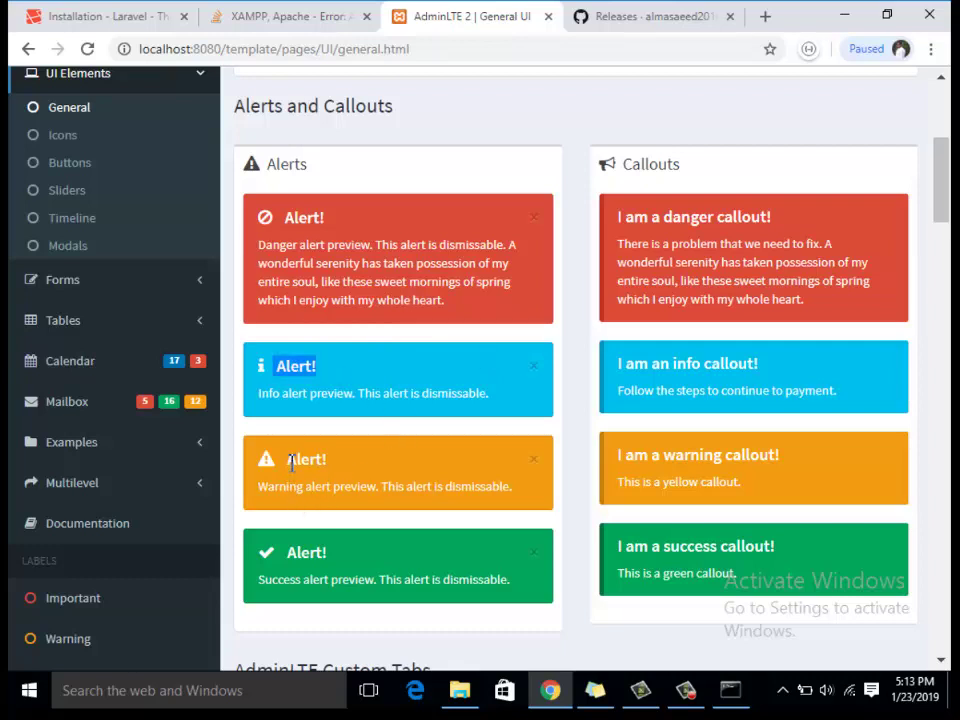
{"action": "left_click_drag", "start_coordinate": [288, 459], "coordinate": [516, 490]}
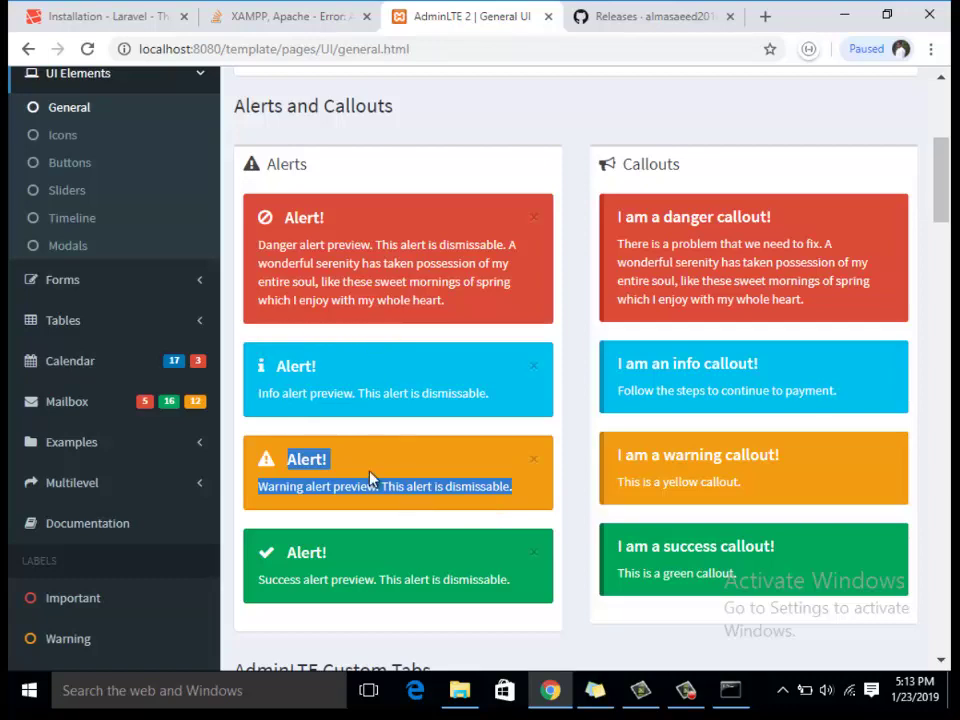
- Try switching between Tab 1, Tab 2 and Tab 3 in the first AdminLTE Custom Tabs box, leaving Tab 2 open
{"action": "scroll", "coordinate": [371, 480], "scroll_direction": "down", "scroll_amount": 3}
{"action": "scroll", "coordinate": [372, 480], "scroll_direction": "down", "scroll_amount": 2}
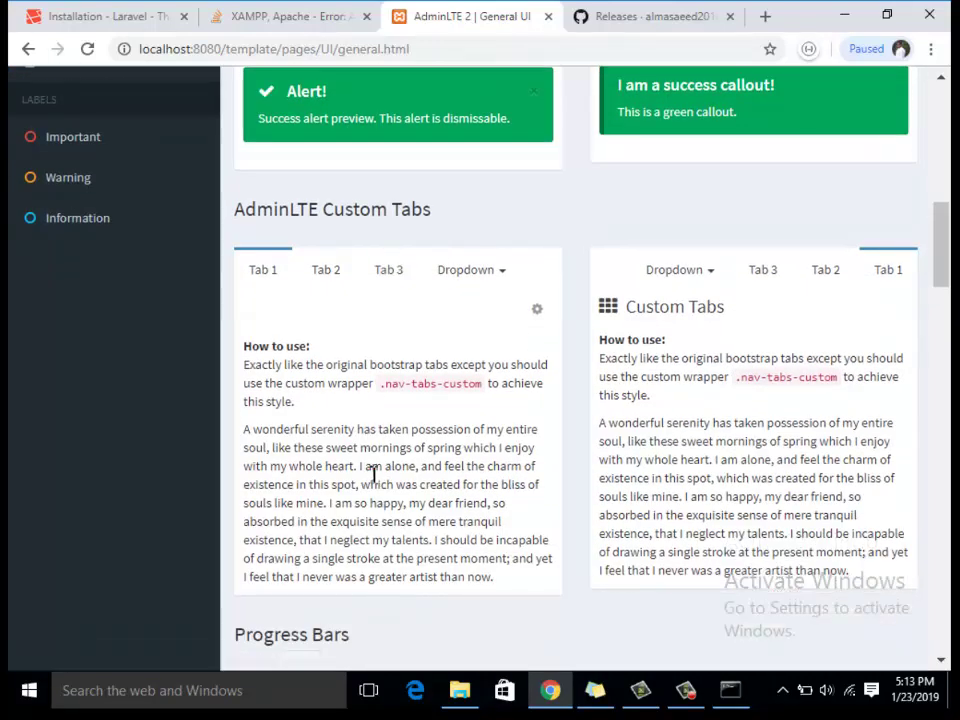
{"action": "left_click", "coordinate": [322, 270]}
{"action": "left_click", "coordinate": [392, 288]}
{"action": "left_click", "coordinate": [328, 285]}
{"action": "left_click", "coordinate": [251, 270]}
{"action": "left_click", "coordinate": [330, 268]}
{"action": "left_click", "coordinate": [388, 270]}
{"action": "left_click", "coordinate": [295, 274]}
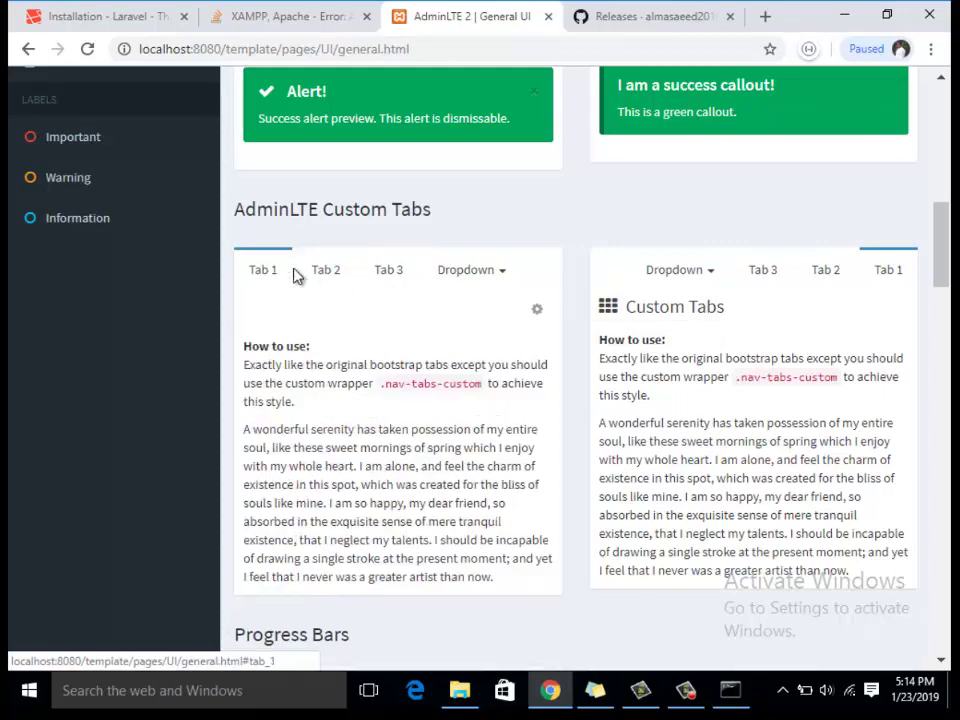
{"action": "left_click", "coordinate": [352, 283]}
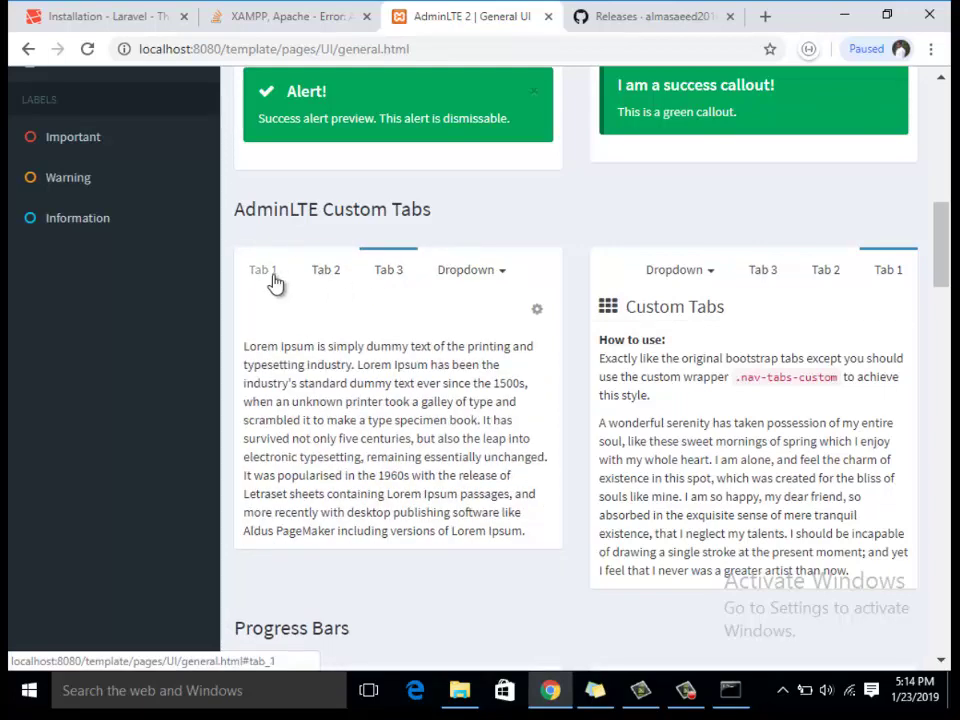
{"action": "left_click", "coordinate": [275, 284]}
{"action": "left_click", "coordinate": [323, 282]}
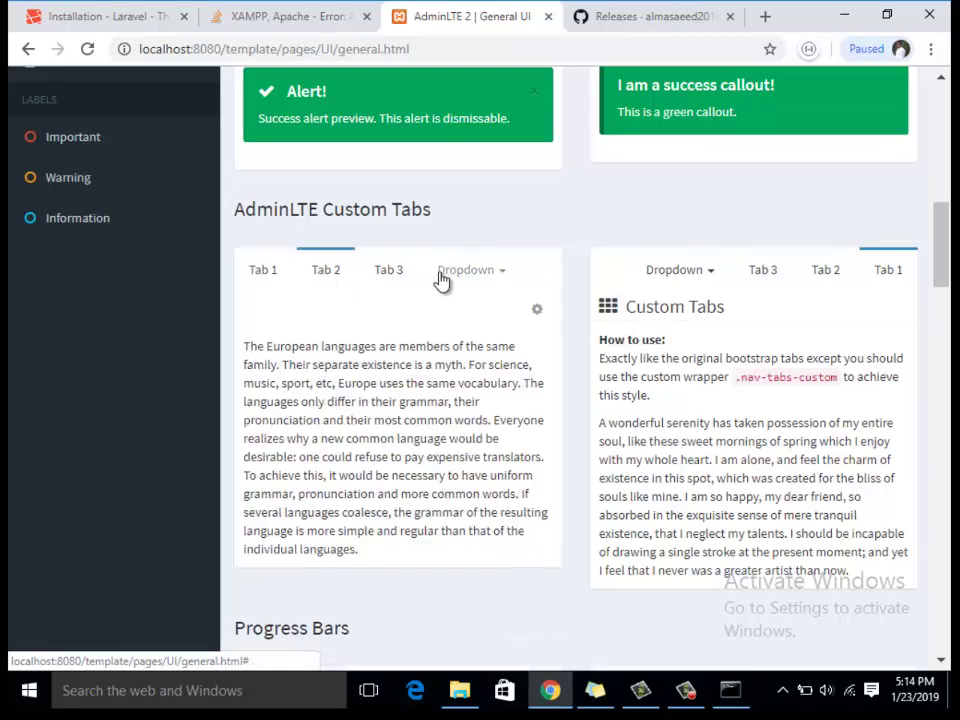
- Switch the first AdminLTE Custom Tabs box to Tab 3 and open its Dropdown list
{"action": "left_click", "coordinate": [394, 276]}
{"action": "left_click", "coordinate": [452, 275]}
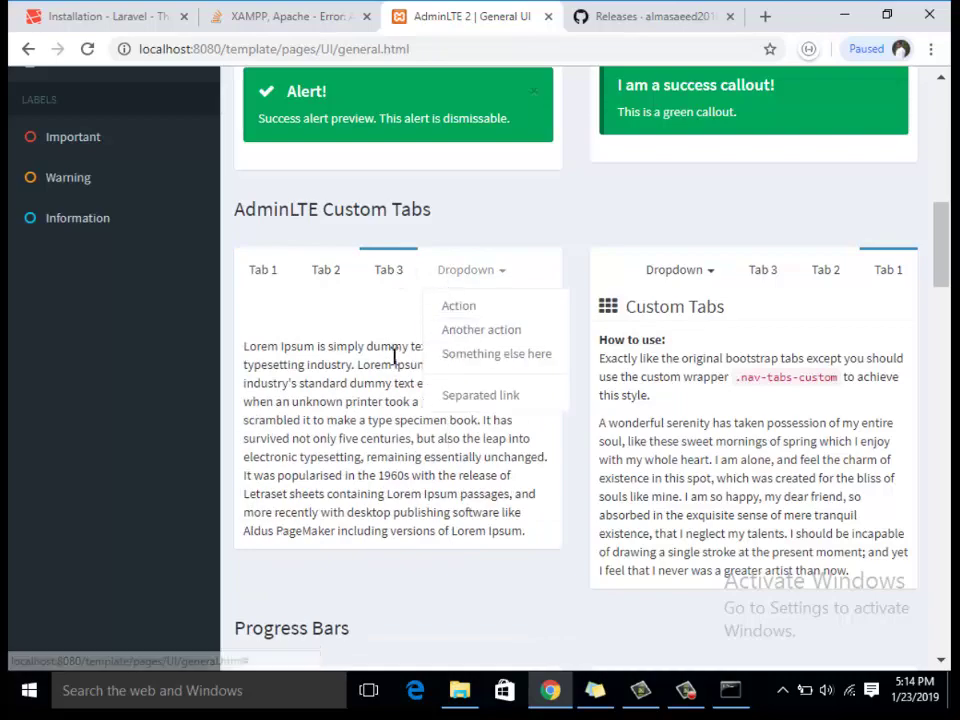
- Open the Icons page under UI Elements, browse the Web Application Icons and highlight the fa-battery-empty name
{"action": "scroll", "coordinate": [392, 351], "scroll_direction": "up", "scroll_amount": 8}
{"action": "scroll", "coordinate": [85, 352], "scroll_direction": "down", "scroll_amount": 2}
{"action": "scroll", "coordinate": [85, 352], "scroll_direction": "down", "scroll_amount": 2}
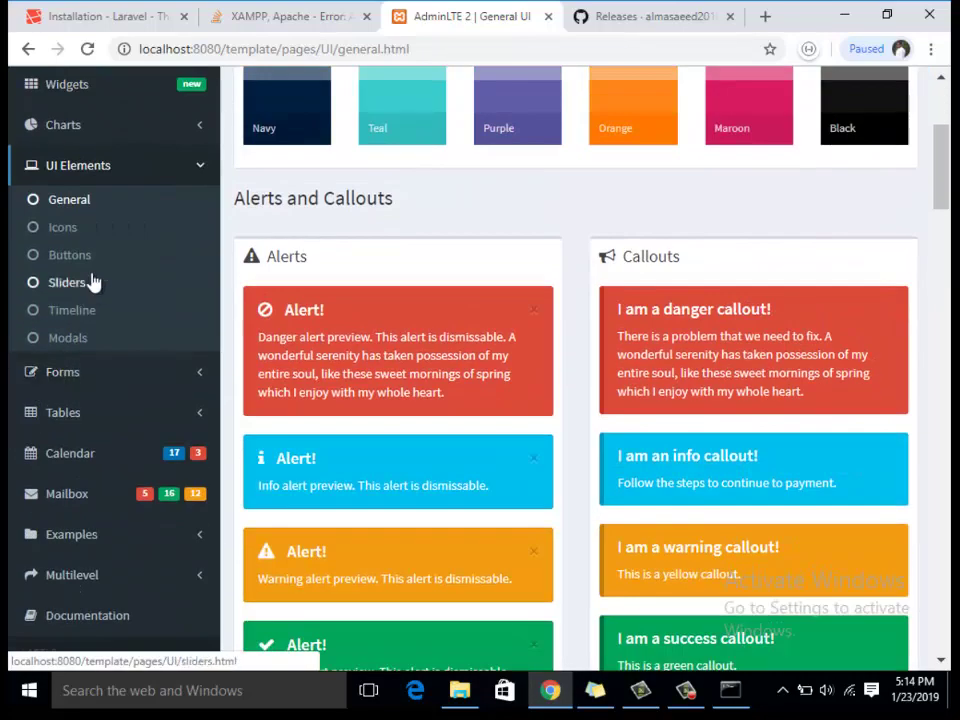
{"action": "left_click", "coordinate": [75, 225]}
{"action": "scroll", "coordinate": [405, 330], "scroll_direction": "down", "scroll_amount": 7}
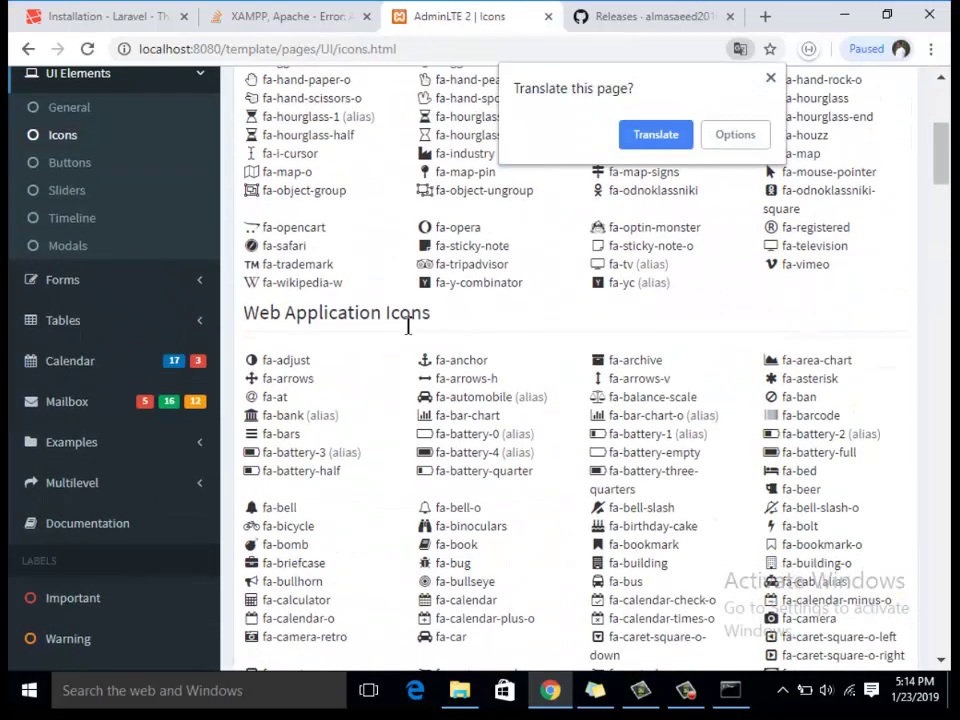
{"action": "scroll", "coordinate": [495, 435], "scroll_direction": "down", "scroll_amount": 4}
{"action": "scroll", "coordinate": [493, 443], "scroll_direction": "up", "scroll_amount": 5}
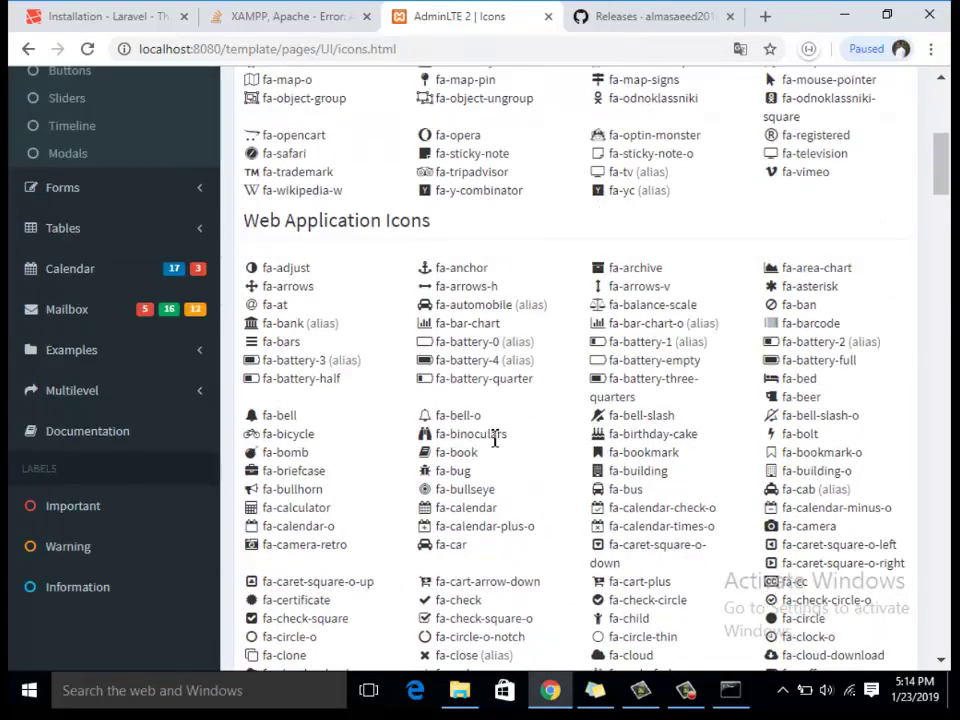
{"action": "left_click_drag", "start_coordinate": [609, 362], "coordinate": [700, 362]}
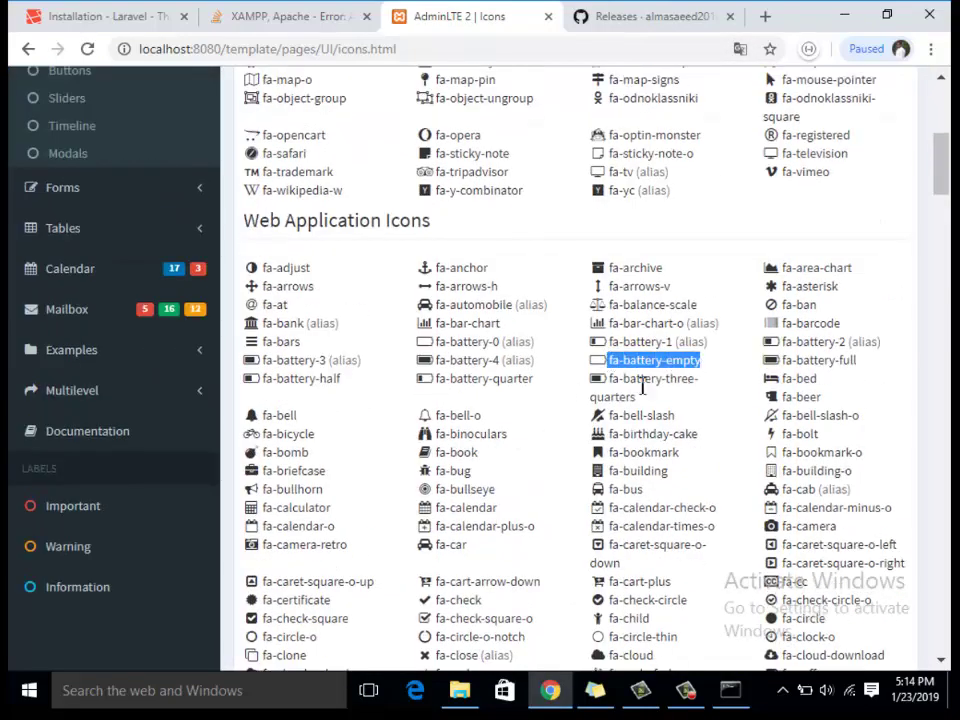
- Open the Buttons page under UI Elements and review the button types, Application Buttons, Horizontal Button Group and Different colors
{"action": "scroll", "coordinate": [107, 221], "scroll_direction": "up", "scroll_amount": 1}
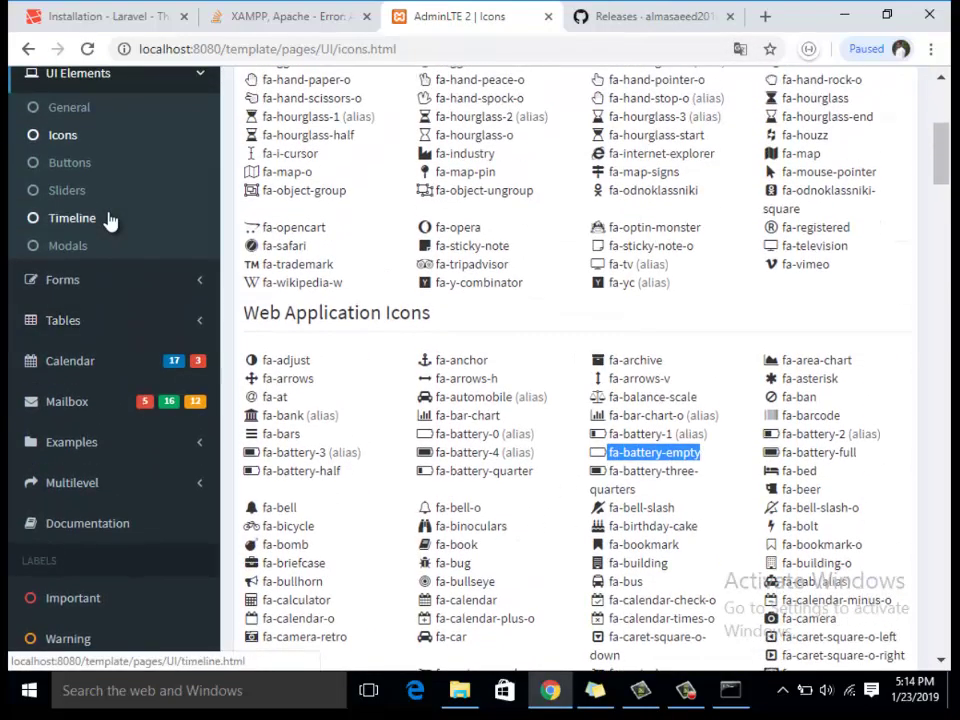
{"action": "left_click", "coordinate": [92, 165]}
{"action": "scroll", "coordinate": [553, 339], "scroll_direction": "down", "scroll_amount": 3}
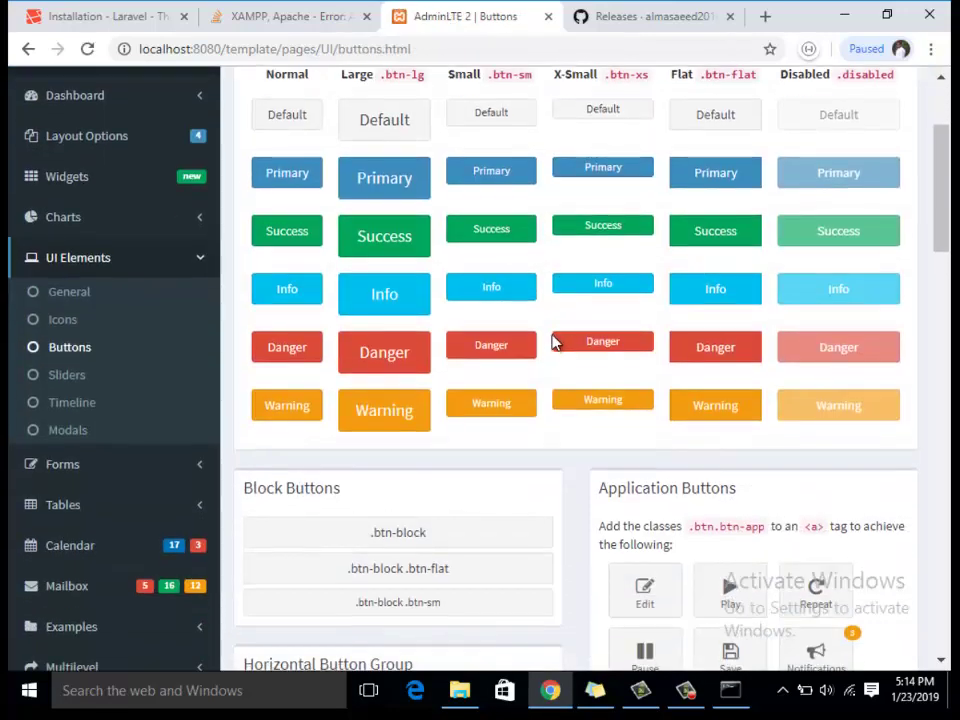
{"action": "scroll", "coordinate": [530, 360], "scroll_direction": "down", "scroll_amount": 1}
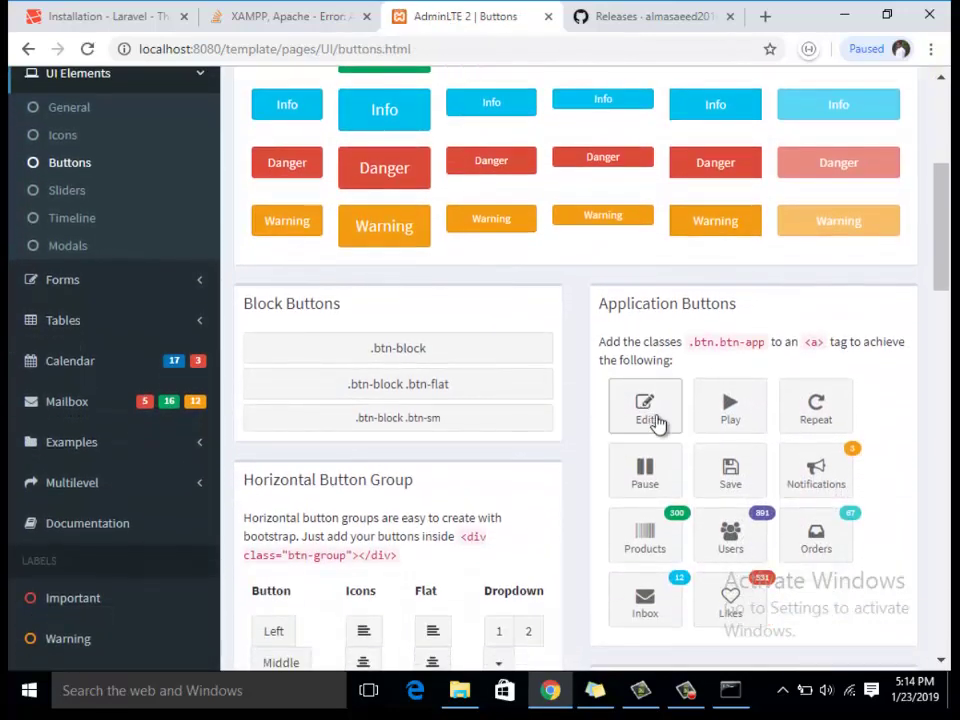
{"action": "scroll", "coordinate": [760, 535], "scroll_direction": "down", "scroll_amount": 2}
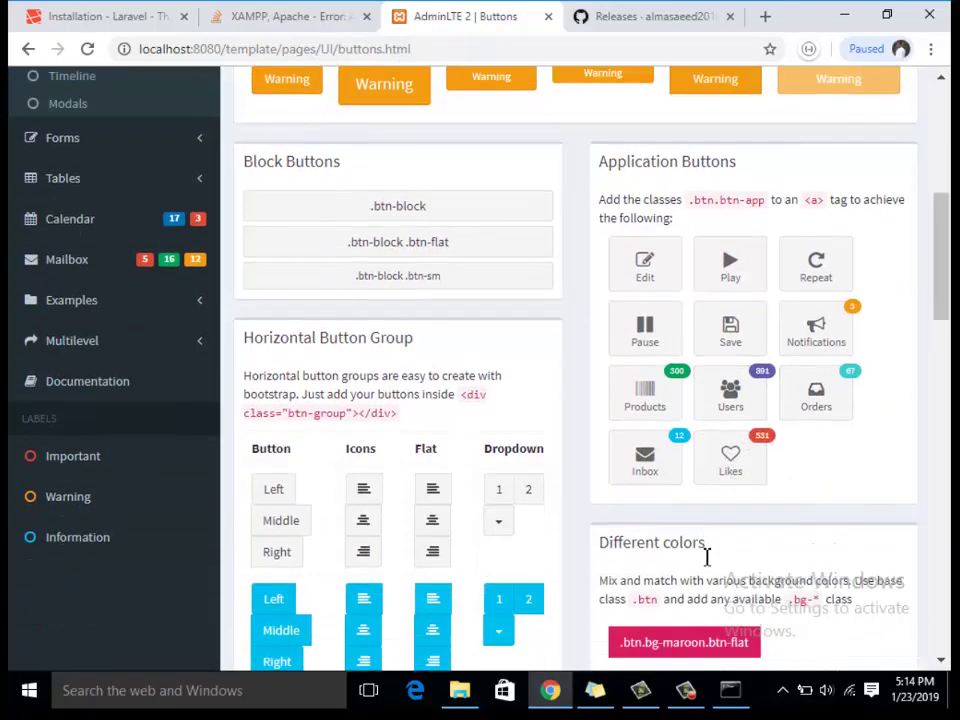
{"action": "scroll", "coordinate": [400, 470], "scroll_direction": "down", "scroll_amount": 5}
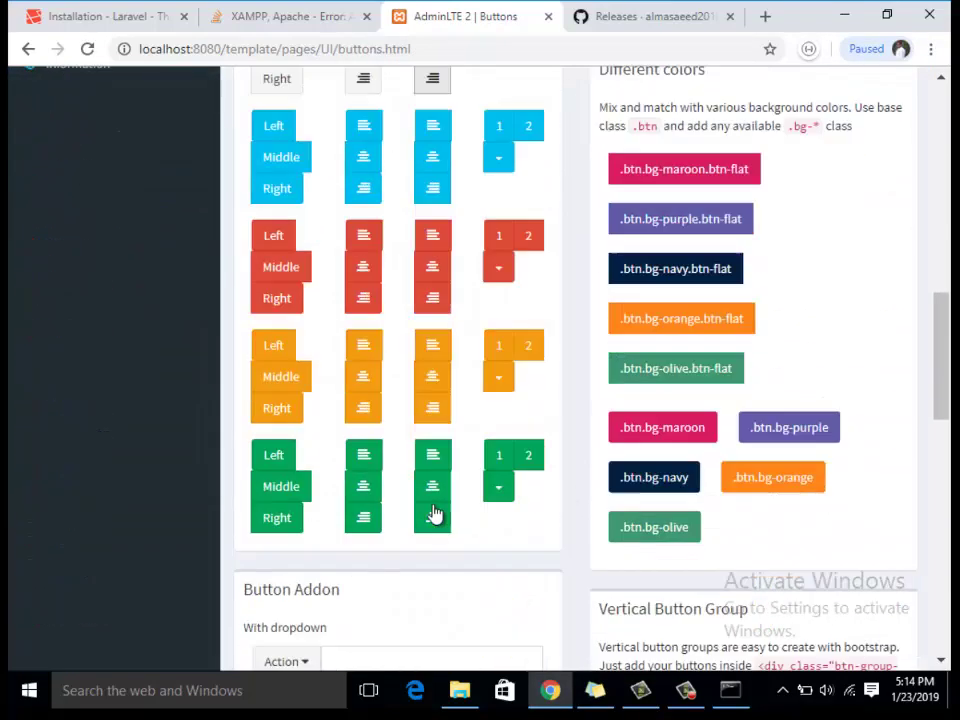
- Open the Sliders page, widen the horizontal blue slider's range at its lower end and shorten the vertical red slider's range from above
{"action": "scroll", "coordinate": [499, 495], "scroll_direction": "up", "scroll_amount": 9}
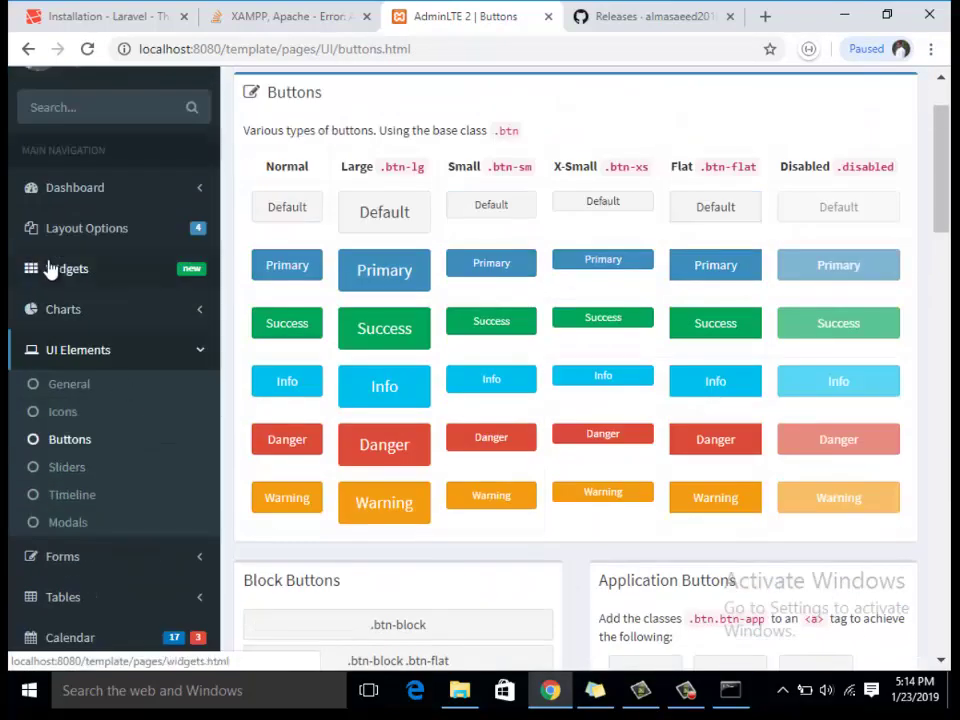
{"action": "scroll", "coordinate": [80, 440], "scroll_direction": "down", "scroll_amount": 1}
{"action": "left_click", "coordinate": [84, 386]}
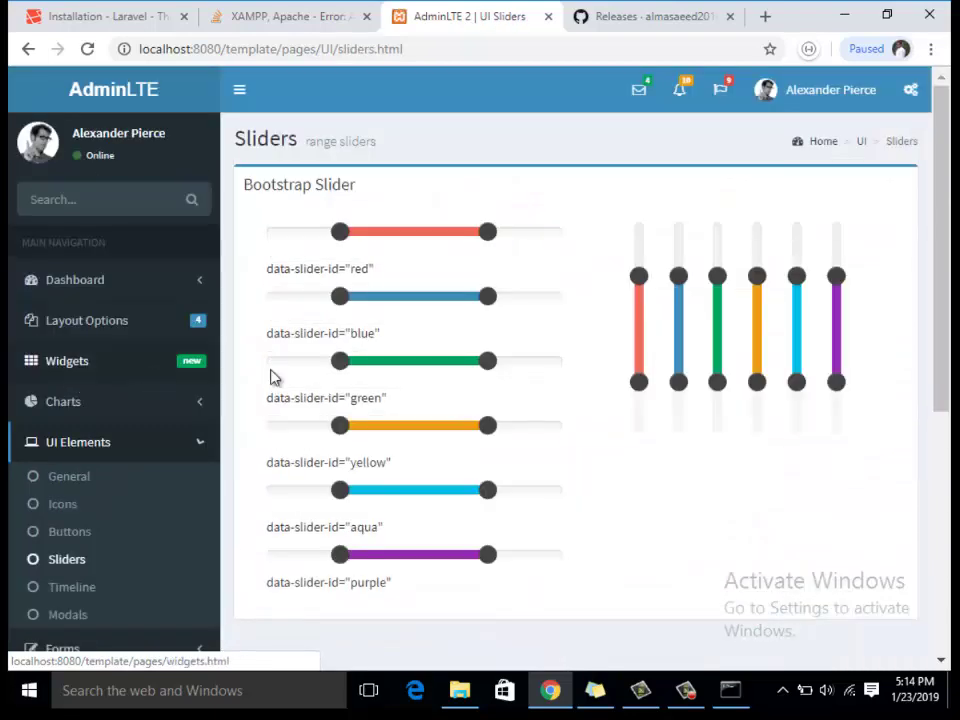
{"action": "left_click_drag", "start_coordinate": [339, 296], "coordinate": [305, 300]}
{"action": "left_click_drag", "start_coordinate": [651, 300], "coordinate": [653, 300]}
{"action": "scroll", "coordinate": [360, 388], "scroll_direction": "down", "scroll_amount": 4}
{"action": "scroll", "coordinate": [278, 383], "scroll_direction": "up", "scroll_amount": 4}
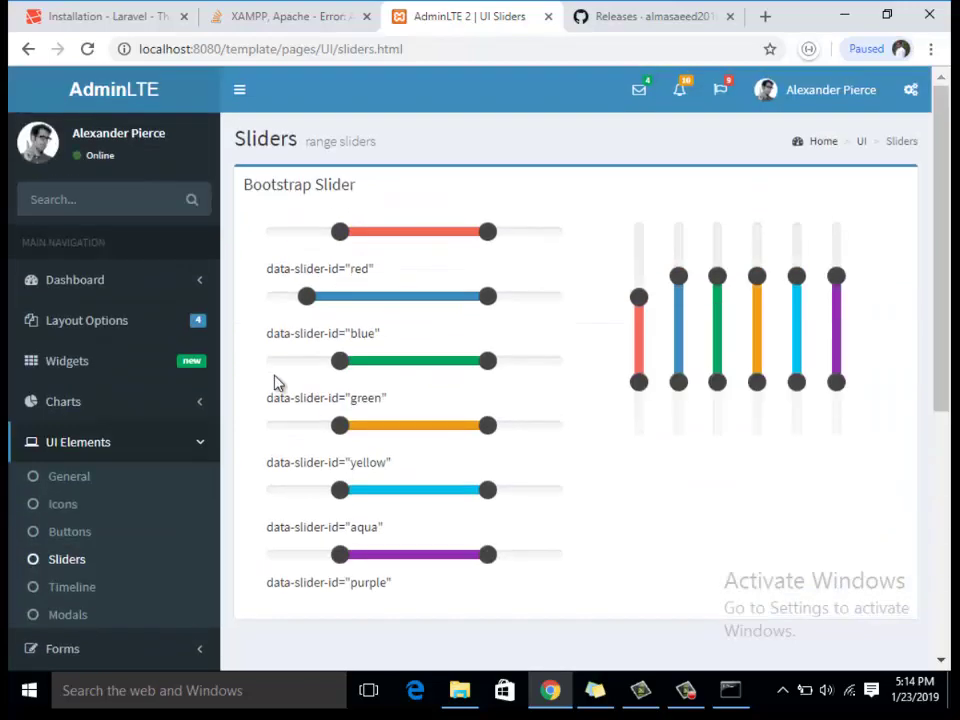
- Open the Timeline page under UI Elements and examine its dated entries, photos and shared video, highlighting the 3 Jan. 2014 label
{"action": "scroll", "coordinate": [86, 430], "scroll_direction": "down", "scroll_amount": 2}
{"action": "left_click", "coordinate": [86, 401]}
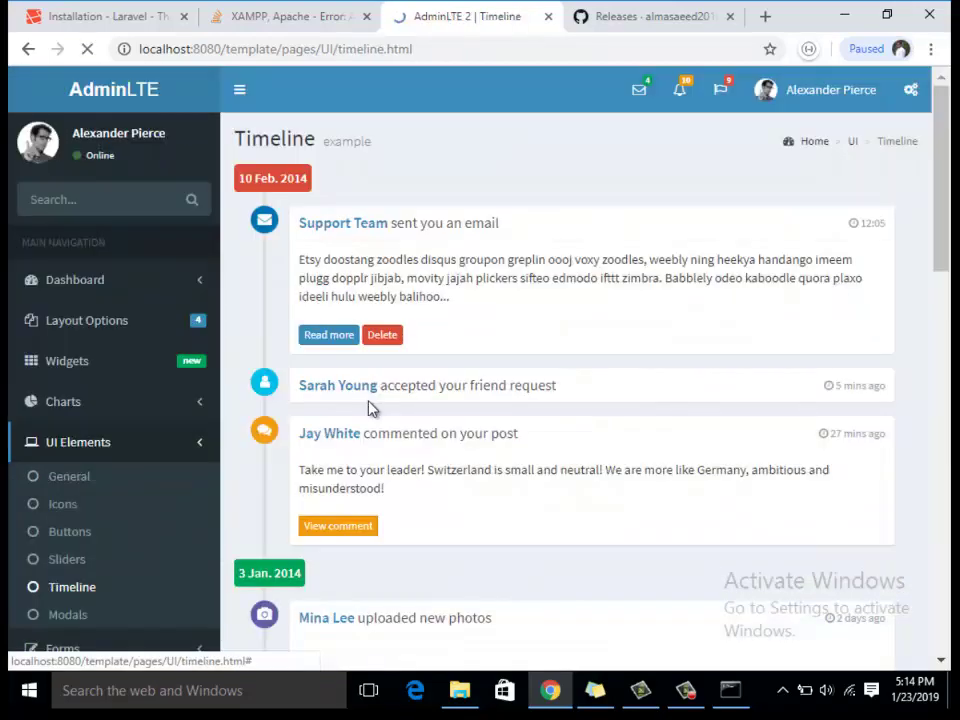
{"action": "scroll", "coordinate": [370, 407], "scroll_direction": "down", "scroll_amount": 4}
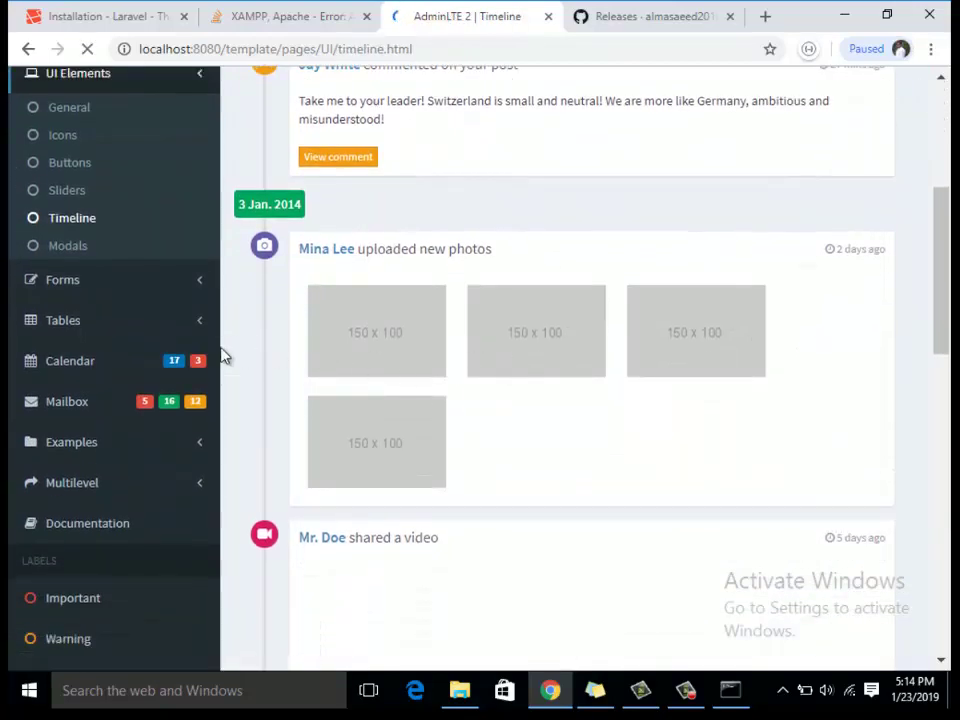
{"action": "scroll", "coordinate": [309, 365], "scroll_direction": "up", "scroll_amount": 4}
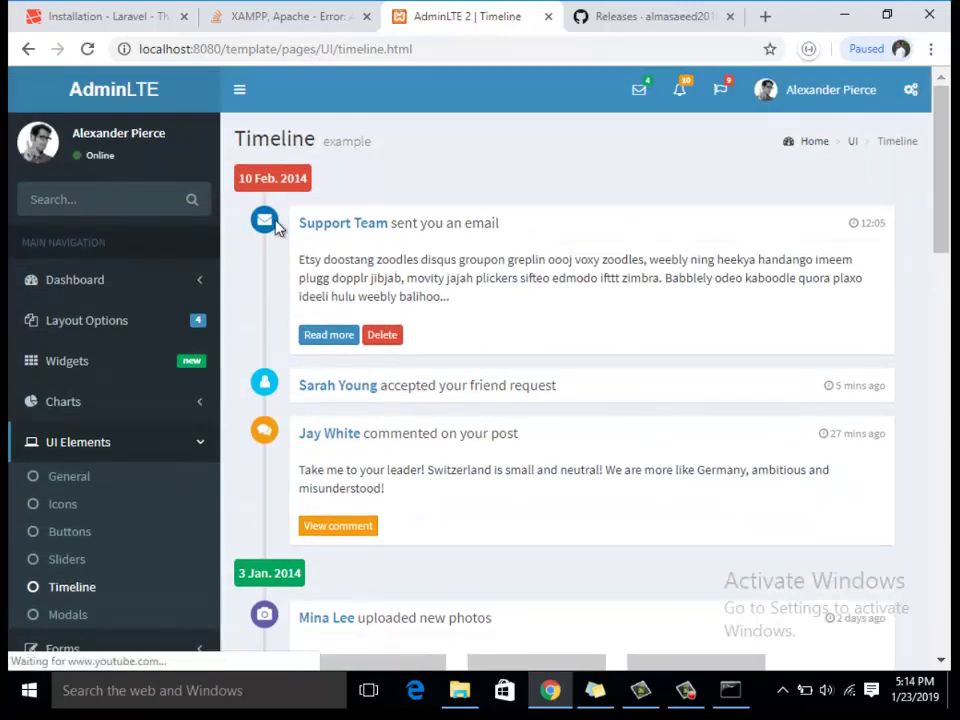
{"action": "scroll", "coordinate": [270, 468], "scroll_direction": "down", "scroll_amount": 2}
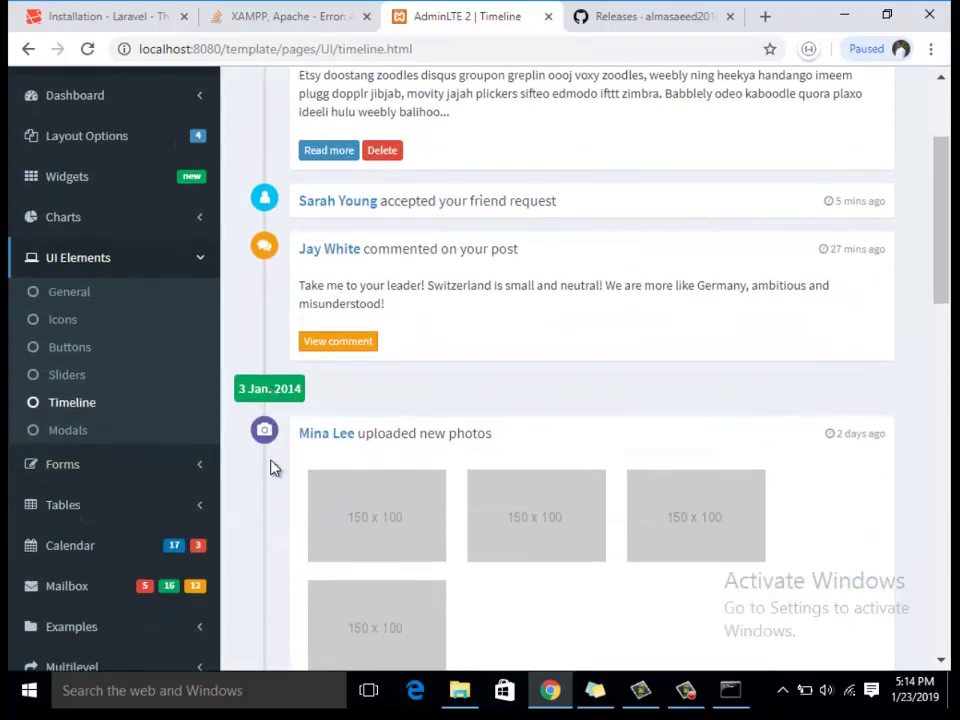
{"action": "scroll", "coordinate": [270, 468], "scroll_direction": "down", "scroll_amount": 7}
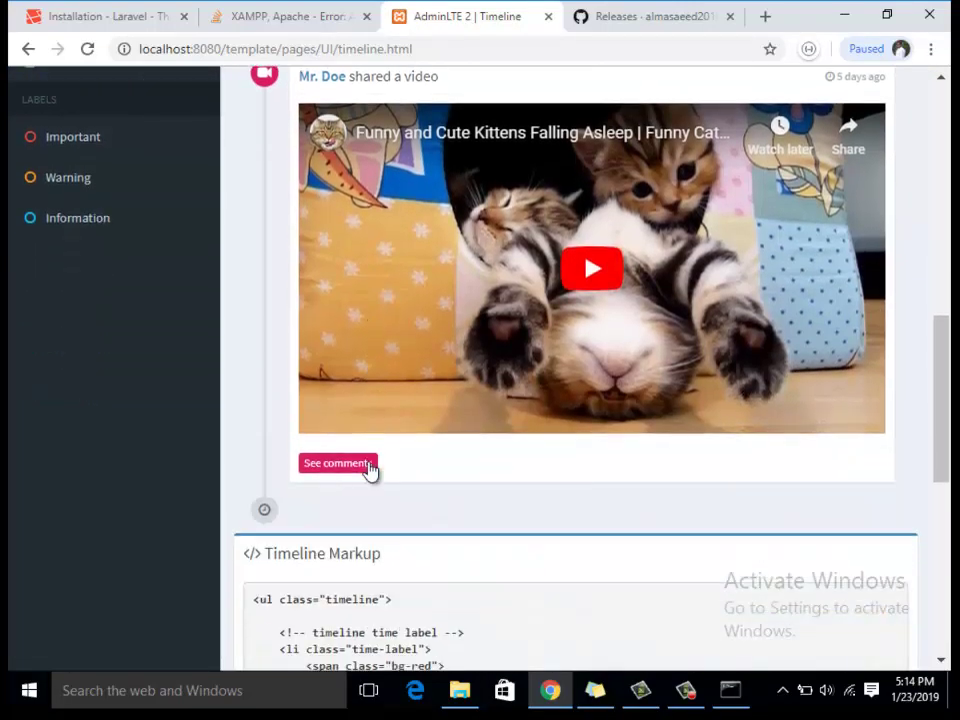
{"action": "scroll", "coordinate": [371, 469], "scroll_direction": "up", "scroll_amount": 4}
{"action": "scroll", "coordinate": [334, 377], "scroll_direction": "up", "scroll_amount": 3}
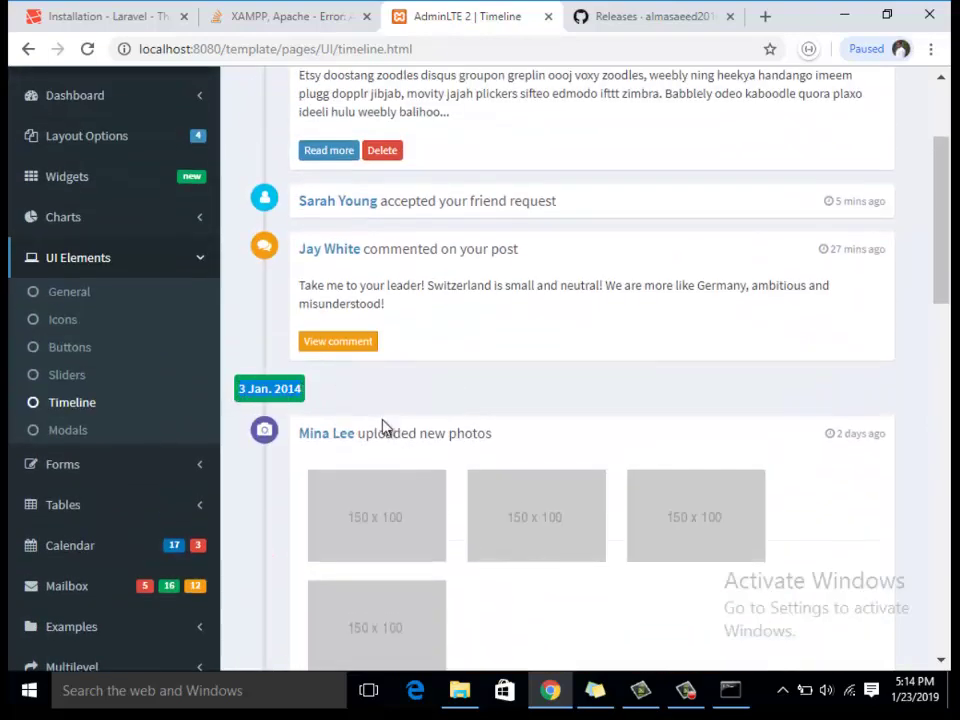
{"action": "scroll", "coordinate": [386, 429], "scroll_direction": "down", "scroll_amount": 4}
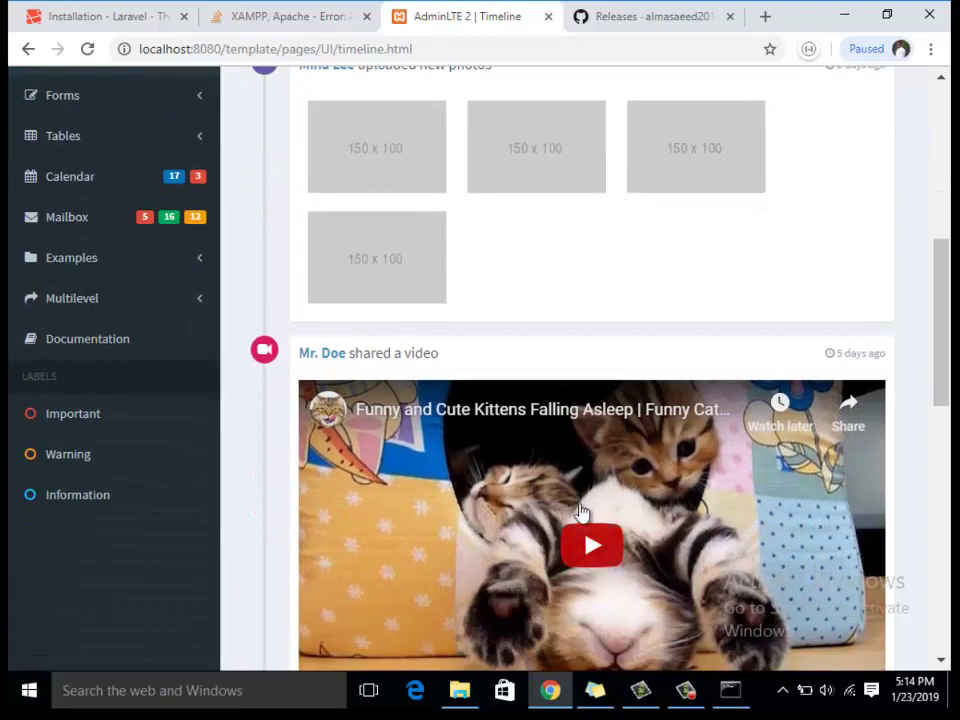
{"action": "scroll", "coordinate": [420, 497], "scroll_direction": "down", "scroll_amount": 4}
- Open the General Elements page under Forms and review the example forms and the input fields with success, warning and error states
{"action": "scroll", "coordinate": [141, 418], "scroll_direction": "up", "scroll_amount": 5}
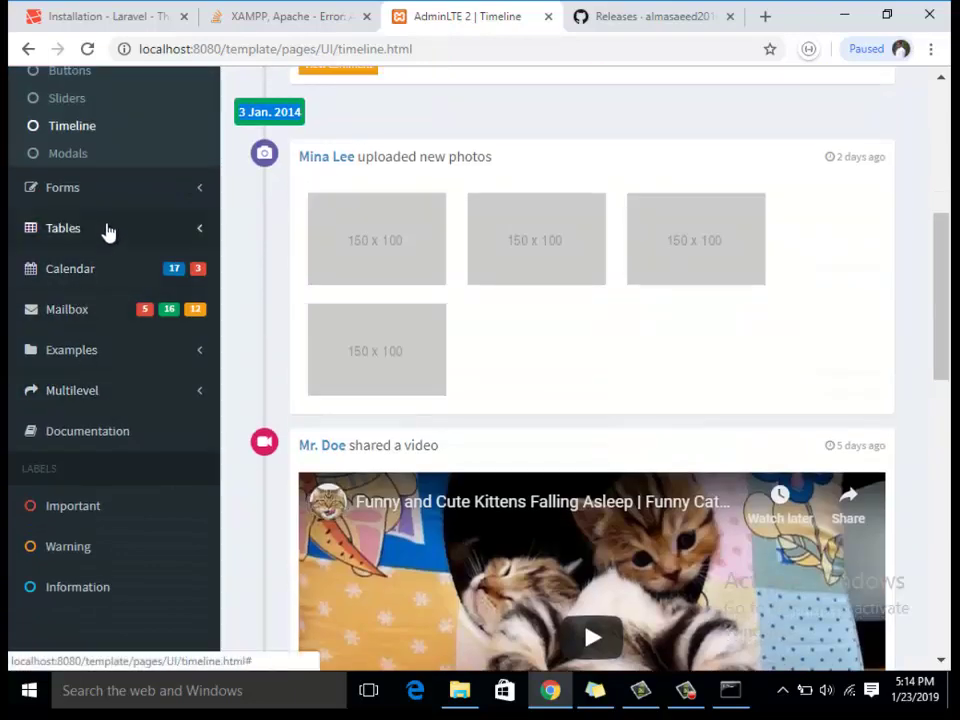
{"action": "left_click", "coordinate": [126, 190]}
{"action": "scroll", "coordinate": [90, 275], "scroll_direction": "up", "scroll_amount": 2}
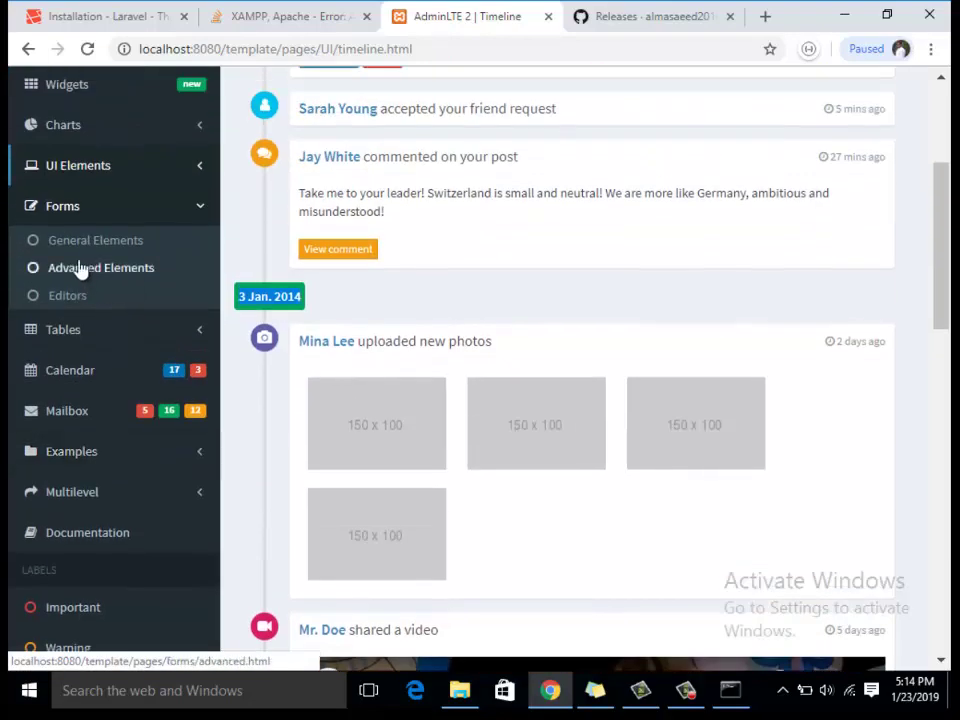
{"action": "left_click", "coordinate": [112, 242]}
{"action": "scroll", "coordinate": [444, 302], "scroll_direction": "down", "scroll_amount": 2}
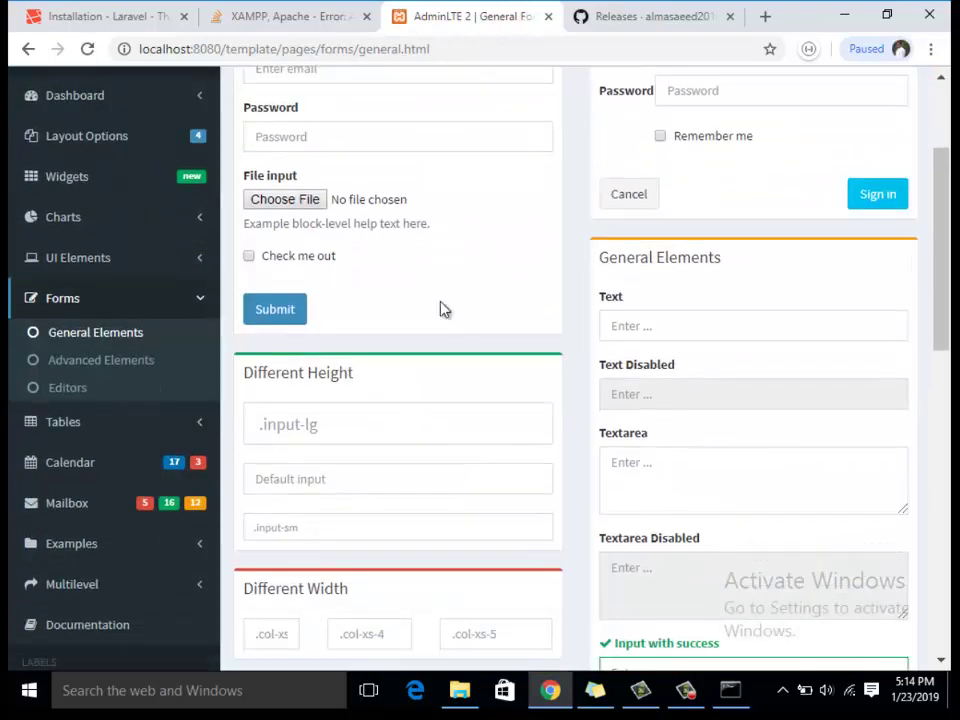
{"action": "scroll", "coordinate": [424, 324], "scroll_direction": "up", "scroll_amount": 2}
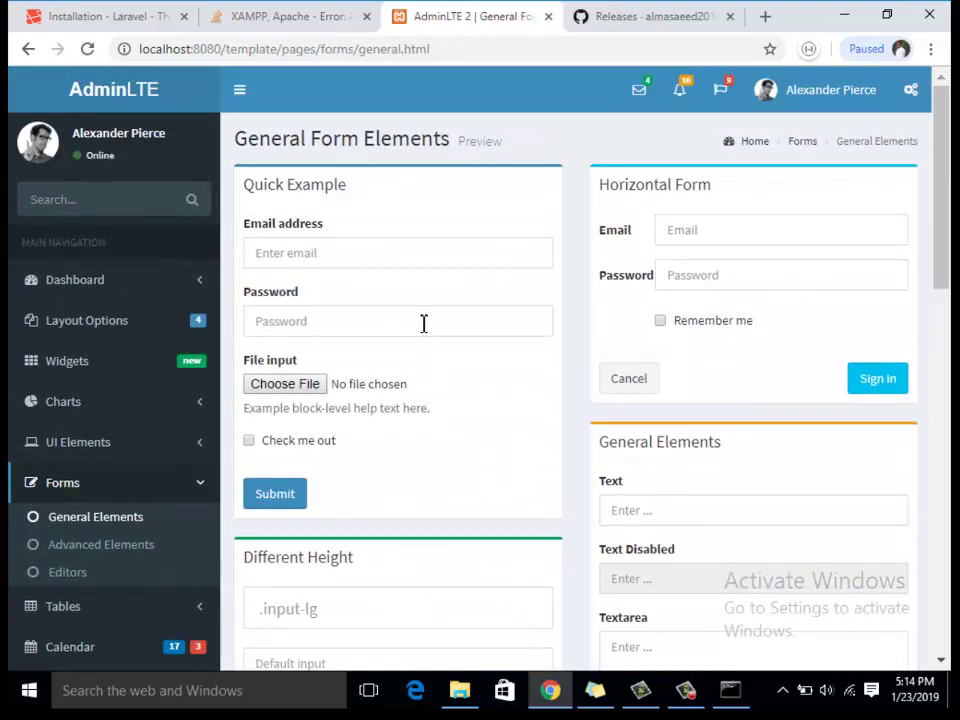
{"action": "scroll", "coordinate": [529, 375], "scroll_direction": "down", "scroll_amount": 4}
{"action": "scroll", "coordinate": [682, 385], "scroll_direction": "down", "scroll_amount": 3}
{"action": "scroll", "coordinate": [455, 410], "scroll_direction": "down", "scroll_amount": 1}
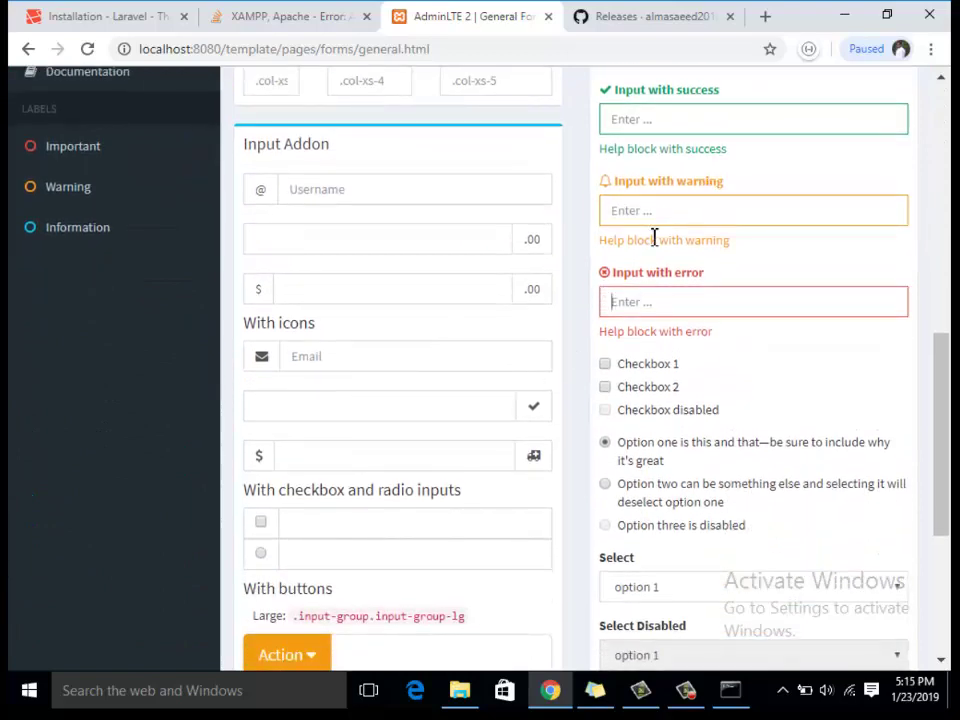
- Check Checkbox 1 and Checkbox 2 under General Elements and try the large Action dropdown in the Input Addon box
{"action": "left_click", "coordinate": [633, 370]}
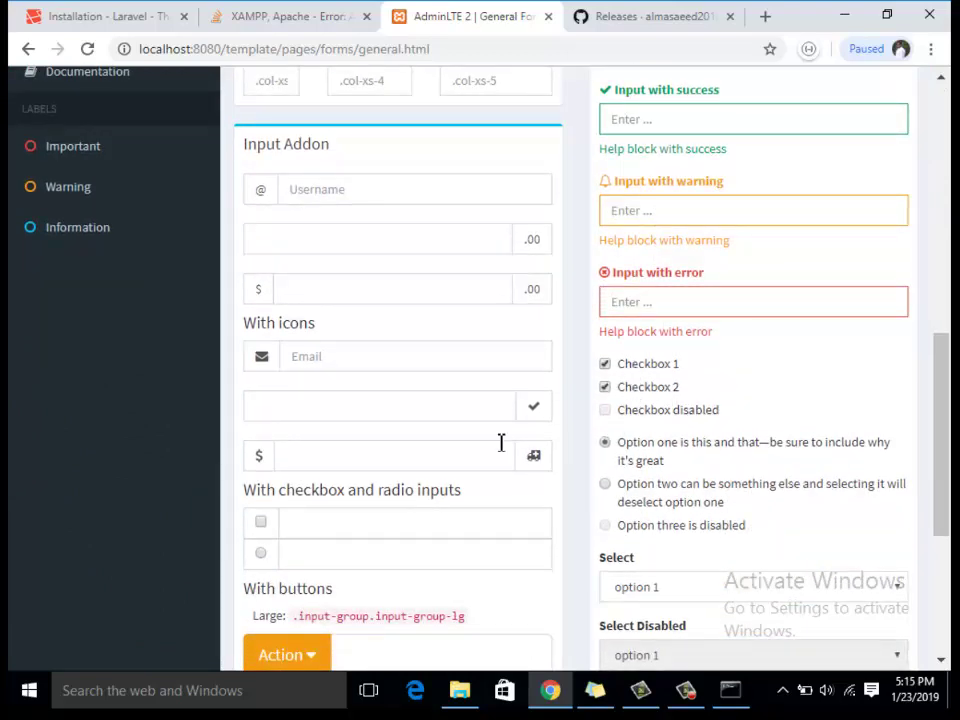
{"action": "scroll", "coordinate": [501, 443], "scroll_direction": "down", "scroll_amount": 3}
{"action": "left_click", "coordinate": [290, 378]}
{"action": "left_click", "coordinate": [289, 456]}
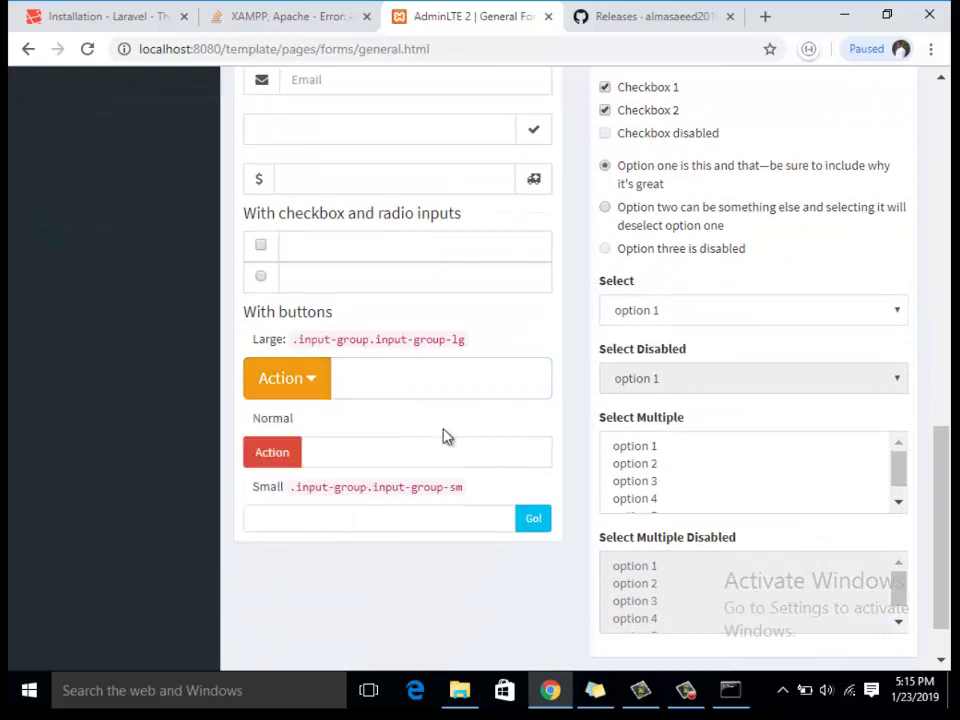
- Select option 3 and option 4 in the Select Multiple list and try selecting from the Select Multiple Disabled list
{"action": "scroll", "coordinate": [650, 452], "scroll_direction": "down", "scroll_amount": 2}
{"action": "left_click", "coordinate": [650, 399]}
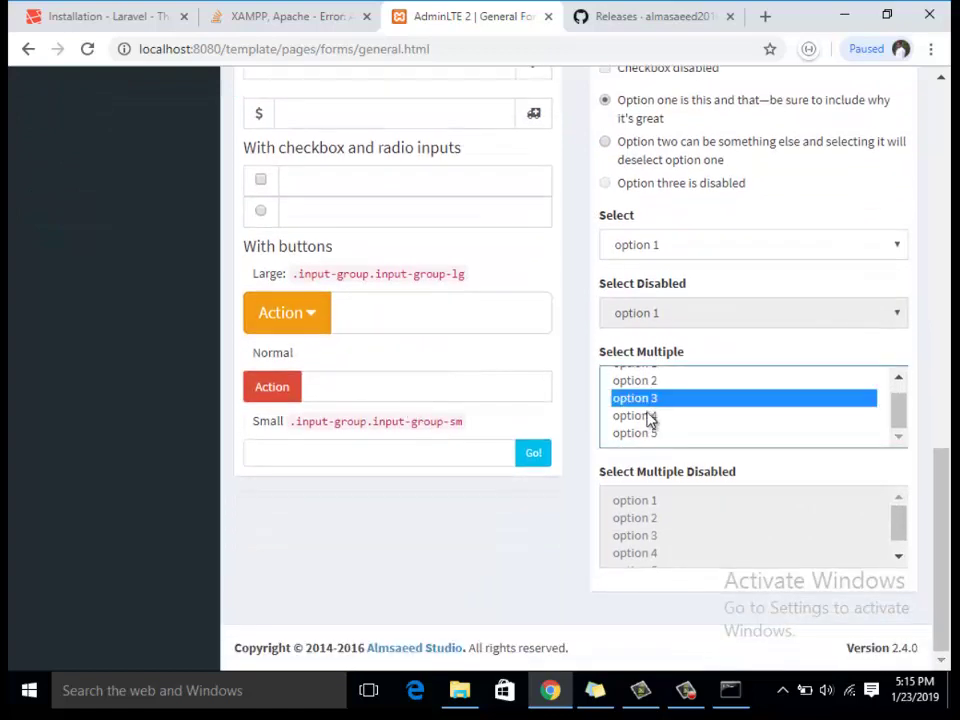
{"action": "left_click", "coordinate": [650, 416], "text": "ctrl"}
{"action": "left_click", "coordinate": [665, 508]}
{"action": "scroll", "coordinate": [675, 516], "scroll_direction": "down", "scroll_amount": 1}
{"action": "scroll", "coordinate": [660, 520], "scroll_direction": "up", "scroll_amount": 1}
- Open the Advanced Elements page under Forms and try the date and time range, Intl US phone mask and date range picker
{"action": "scroll", "coordinate": [345, 351], "scroll_direction": "up", "scroll_amount": 5}
{"action": "scroll", "coordinate": [130, 285], "scroll_direction": "up", "scroll_amount": 3}
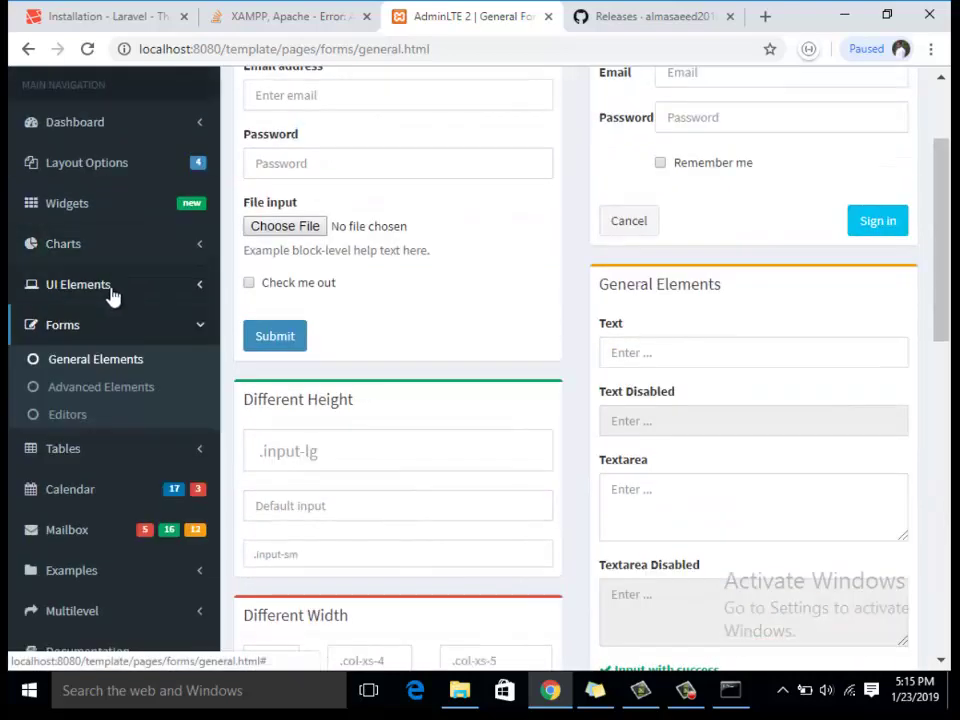
{"action": "left_click", "coordinate": [78, 396]}
{"action": "scroll", "coordinate": [476, 290], "scroll_direction": "down", "scroll_amount": 3}
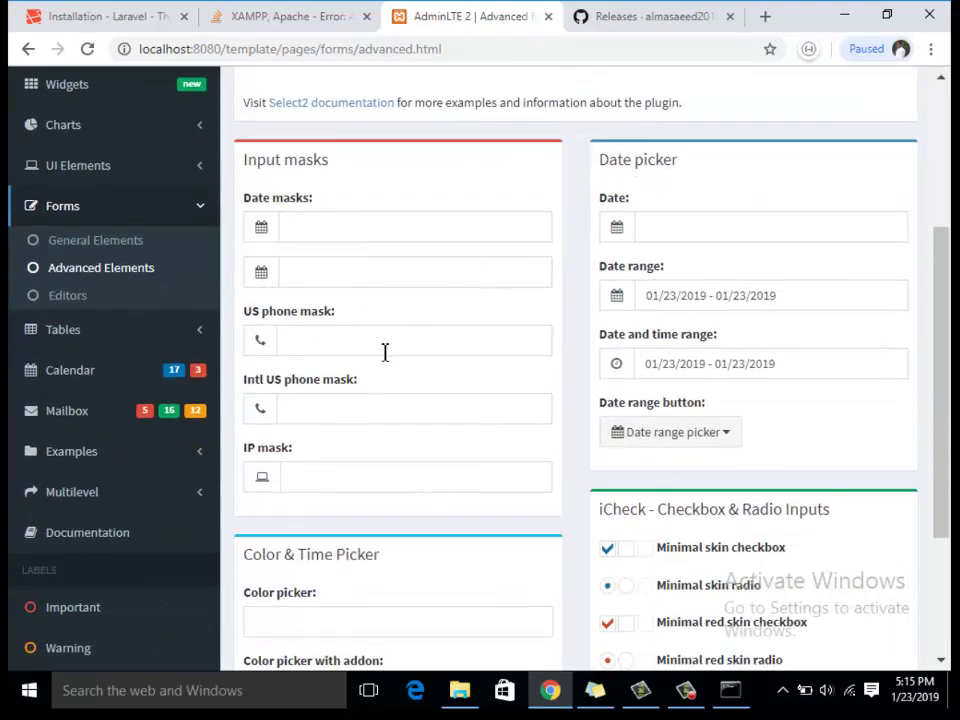
{"action": "left_click", "coordinate": [703, 372]}
{"action": "left_click", "coordinate": [330, 412]}
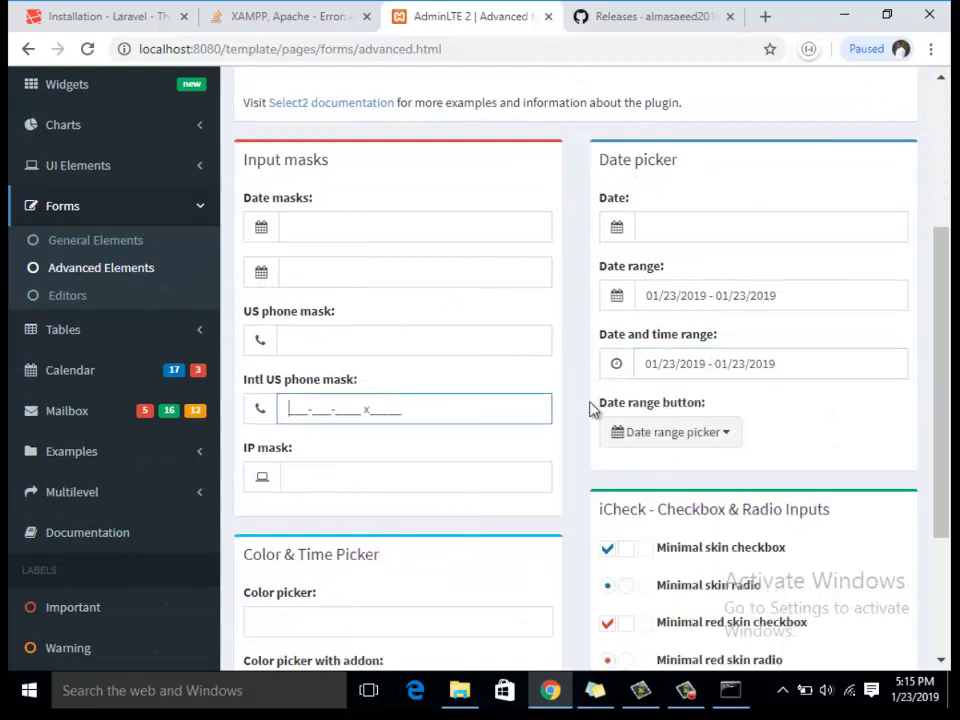
{"action": "left_click", "coordinate": [650, 434]}
- Try the color picker, the color picker with addon and the time picker in the Color & Time Picker box without choosing values
{"action": "scroll", "coordinate": [418, 522], "scroll_direction": "down", "scroll_amount": 2}
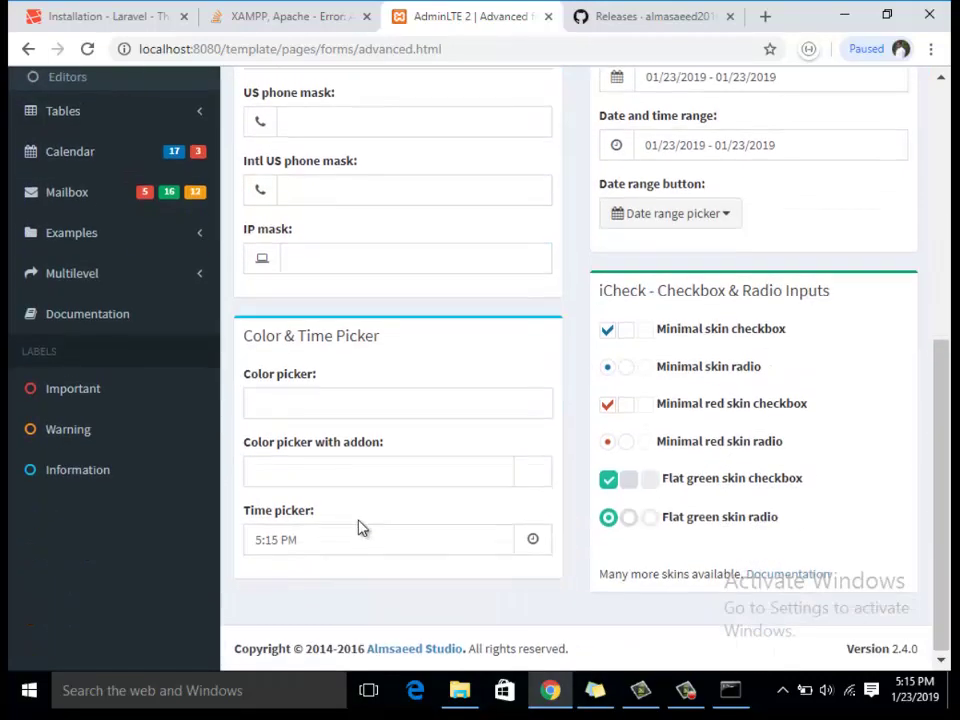
{"action": "left_click", "coordinate": [332, 403]}
{"action": "left_click", "coordinate": [340, 470]}
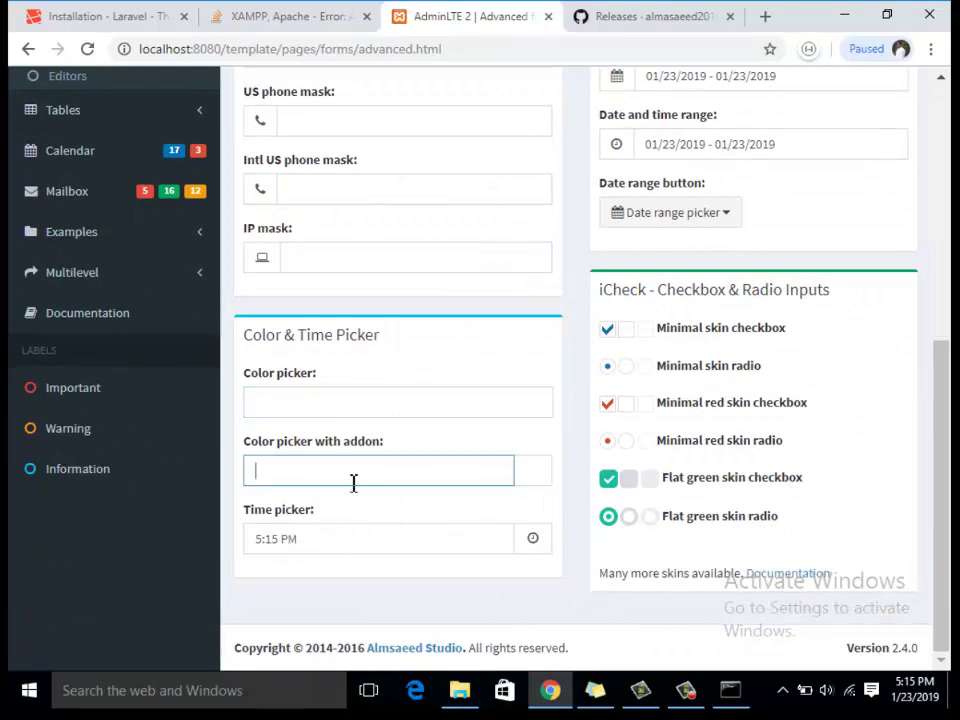
{"action": "left_click", "coordinate": [538, 470]}
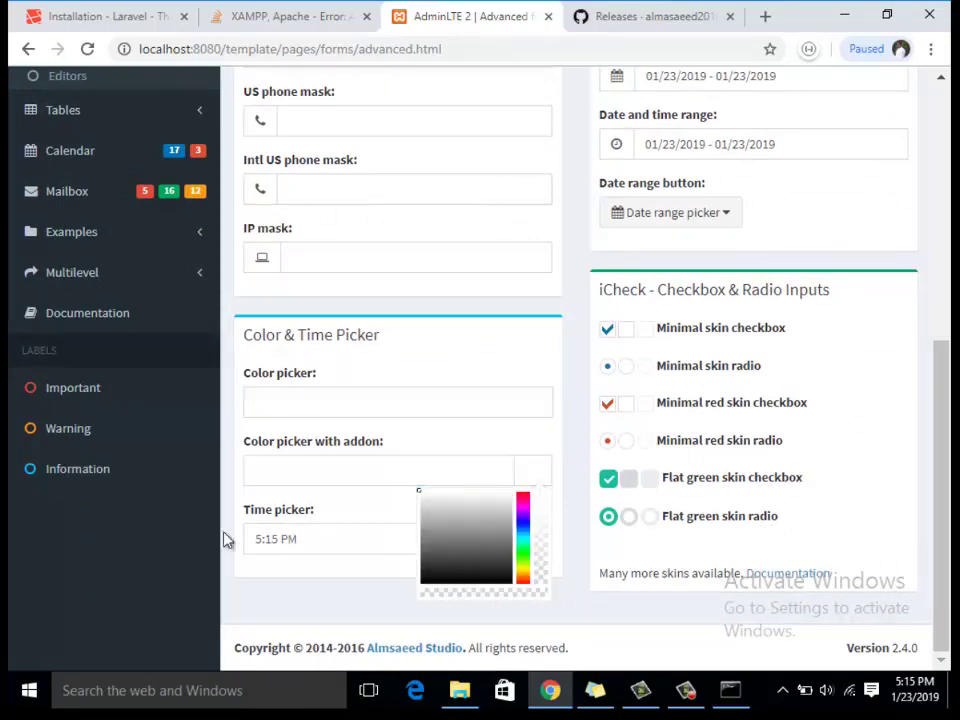
{"action": "left_click", "coordinate": [339, 533]}
{"action": "left_click", "coordinate": [283, 364]}
{"action": "scroll", "coordinate": [179, 350], "scroll_direction": "up", "scroll_amount": 1}
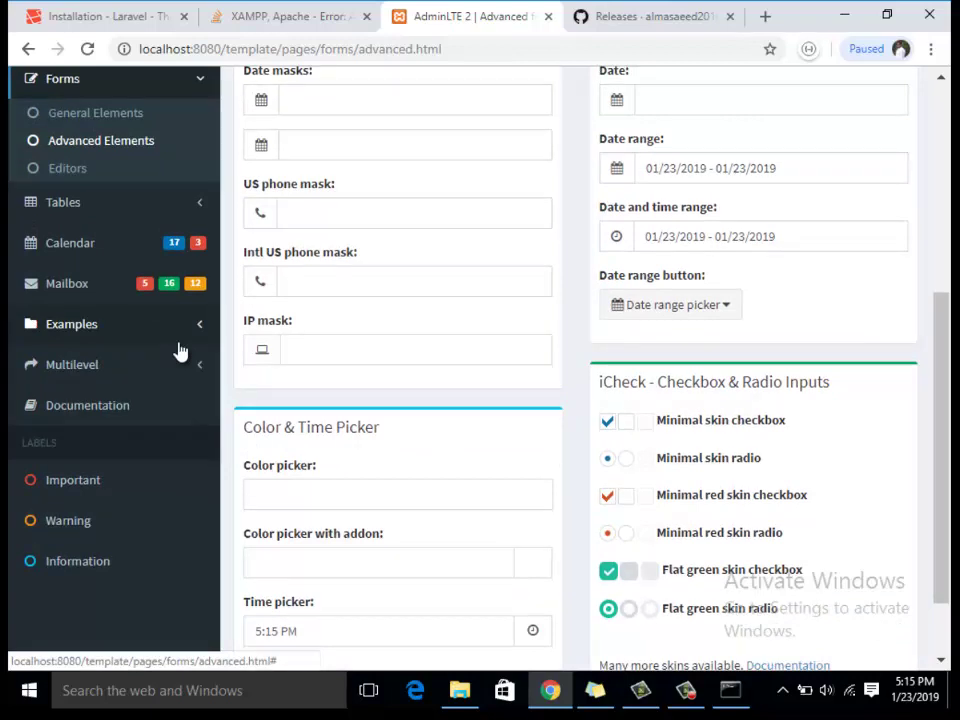
- Open the time picker in the Color & Time Picker box and close it without changing the time
{"action": "scroll", "coordinate": [300, 460], "scroll_direction": "down", "scroll_amount": 2}
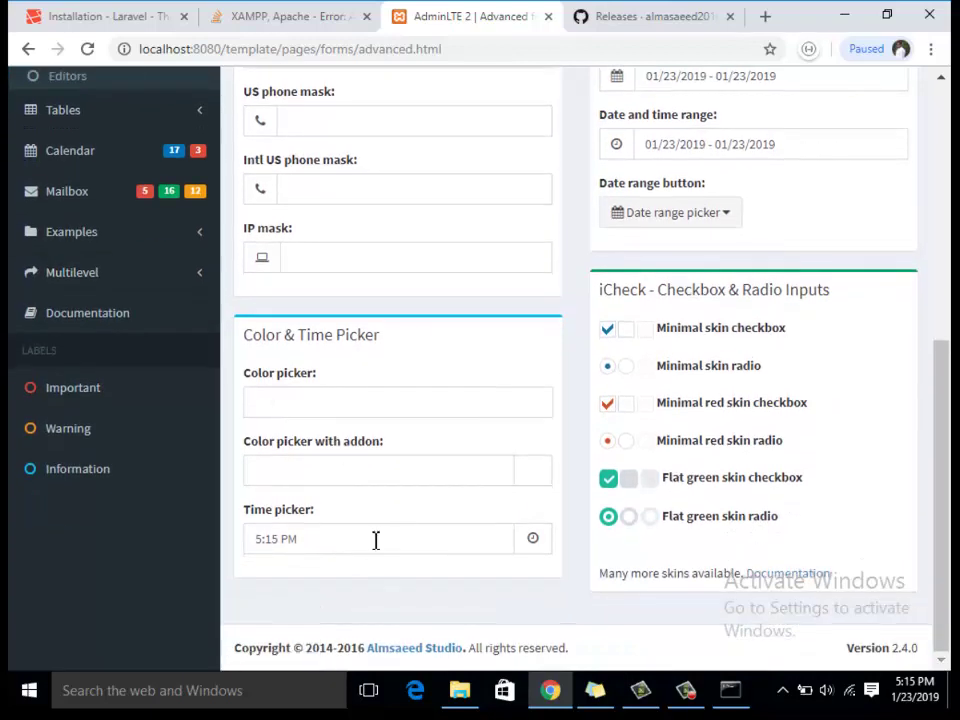
{"action": "left_click", "coordinate": [374, 538]}
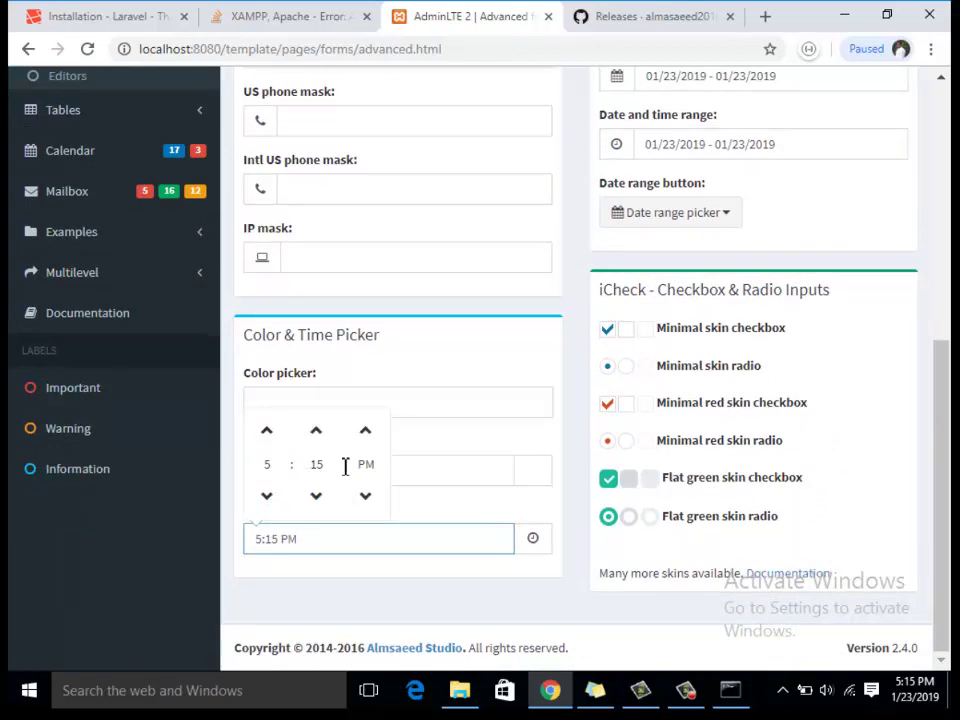
{"action": "left_click", "coordinate": [340, 335]}
{"action": "scroll", "coordinate": [35, 323], "scroll_direction": "up", "scroll_amount": 3}
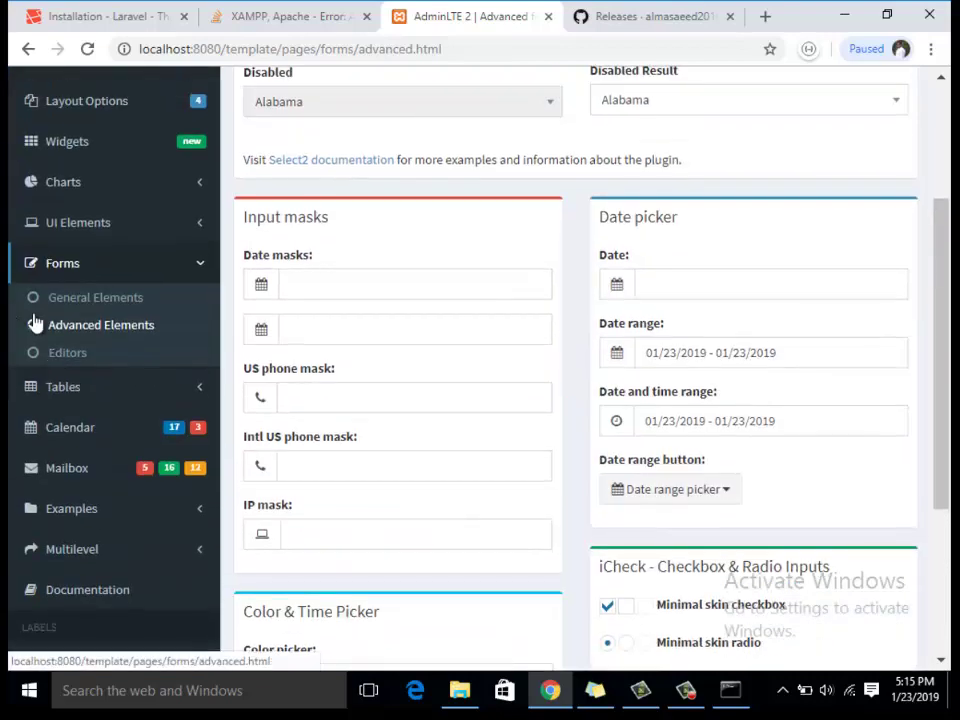
- Open the Editors page under Forms and make the sample sentence in the CK Editor bold
{"action": "left_click", "coordinate": [66, 352]}
{"action": "scroll", "coordinate": [340, 346], "scroll_direction": "down", "scroll_amount": 2}
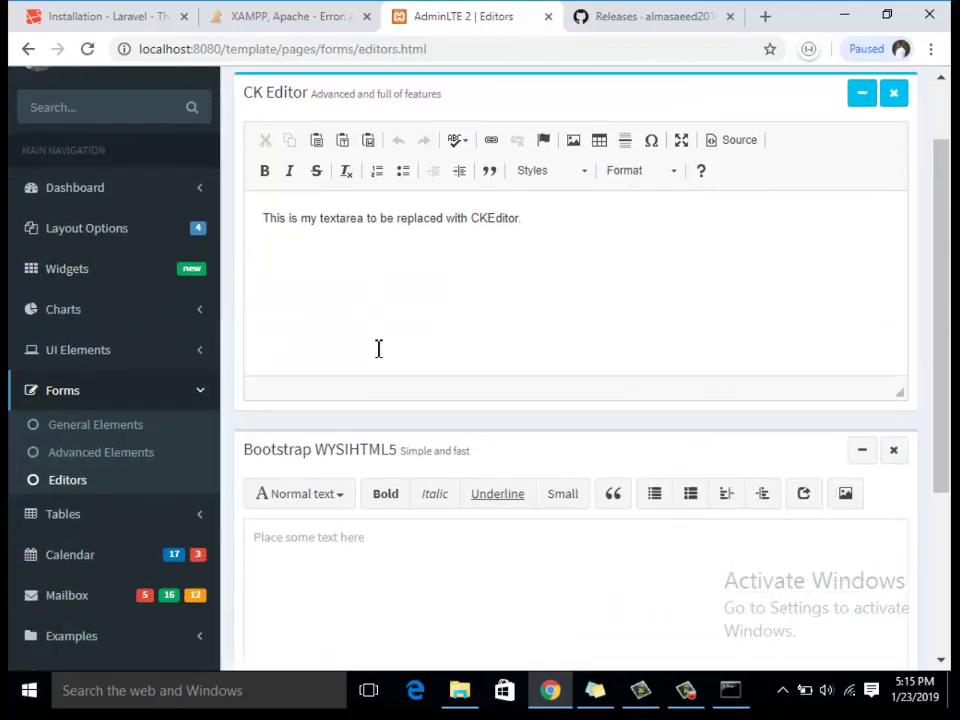
{"action": "left_click", "coordinate": [469, 334]}
{"action": "left_click_drag", "start_coordinate": [572, 242], "coordinate": [268, 212]}
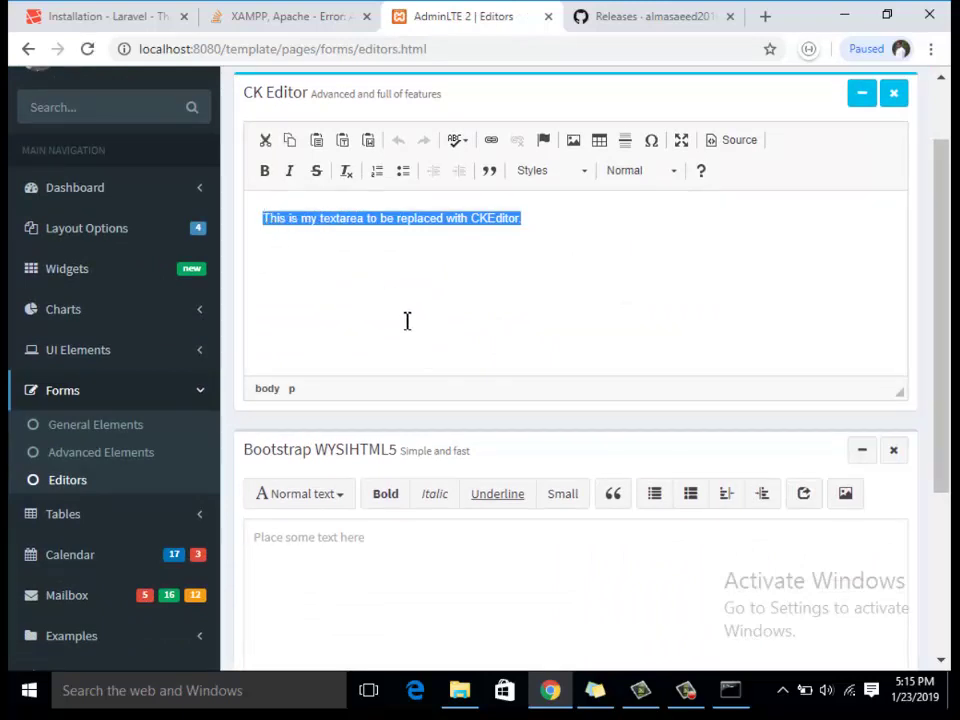
{"action": "left_click", "coordinate": [265, 171]}
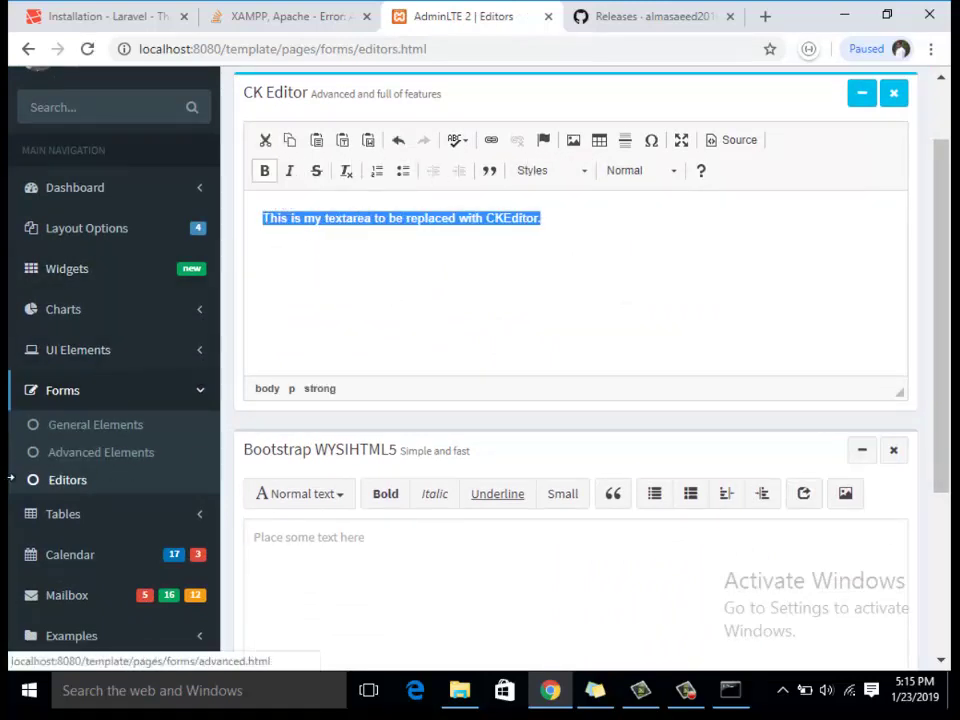
- Open the Simple tables page under Tables, review its tables and try the Bordered Table's next-page and page 1 links
{"action": "scroll", "coordinate": [158, 503], "scroll_direction": "down", "scroll_amount": 3}
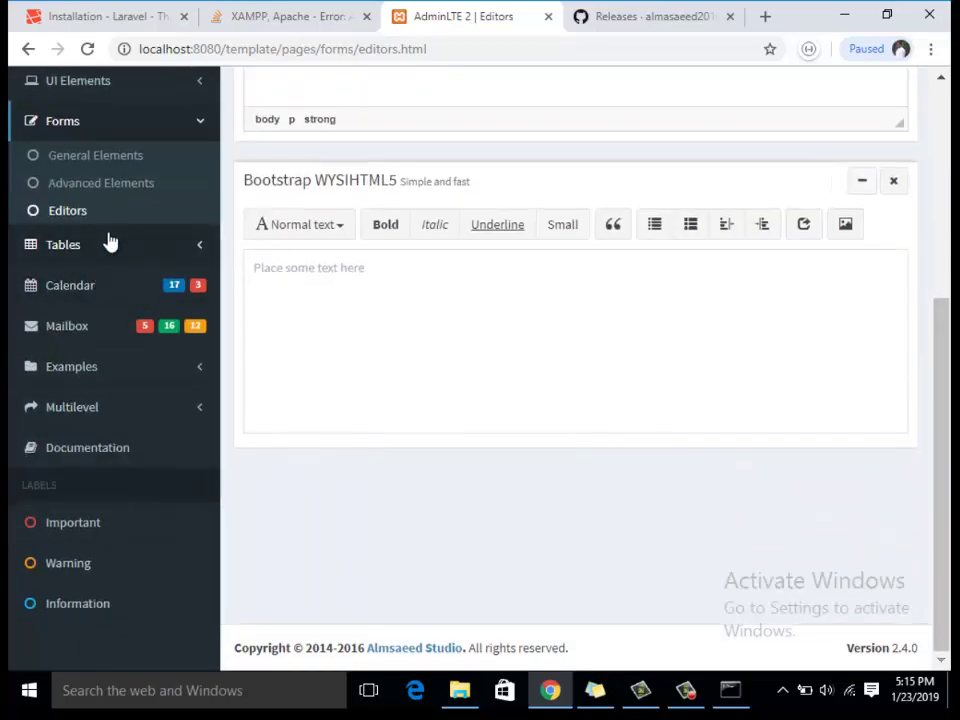
{"action": "left_click", "coordinate": [107, 242]}
{"action": "left_click", "coordinate": [113, 226]}
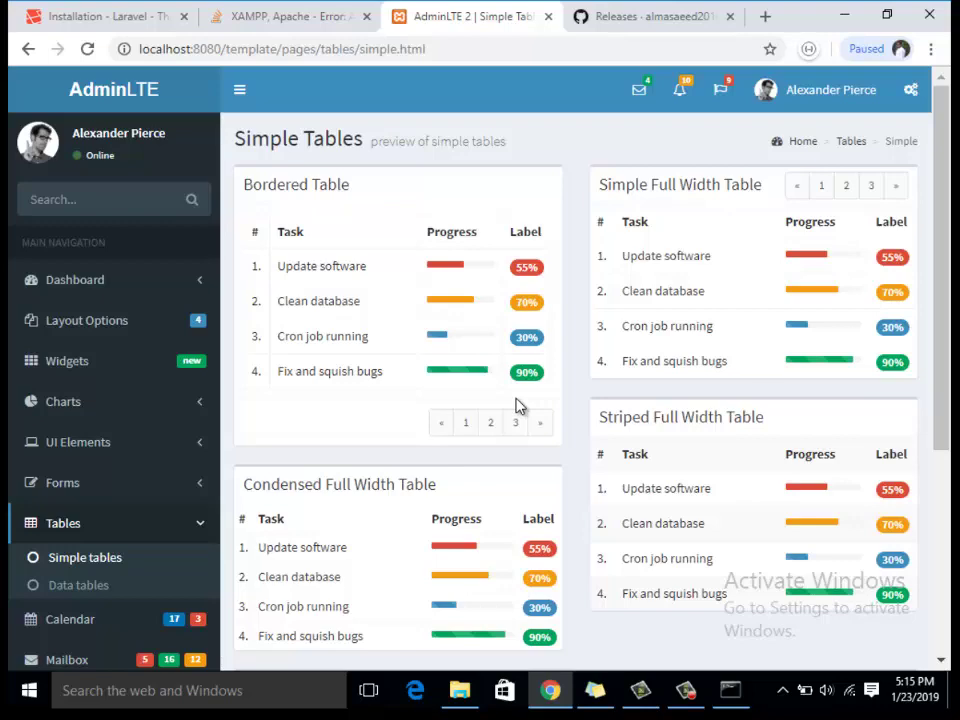
{"action": "scroll", "coordinate": [518, 405], "scroll_direction": "down", "scroll_amount": 5}
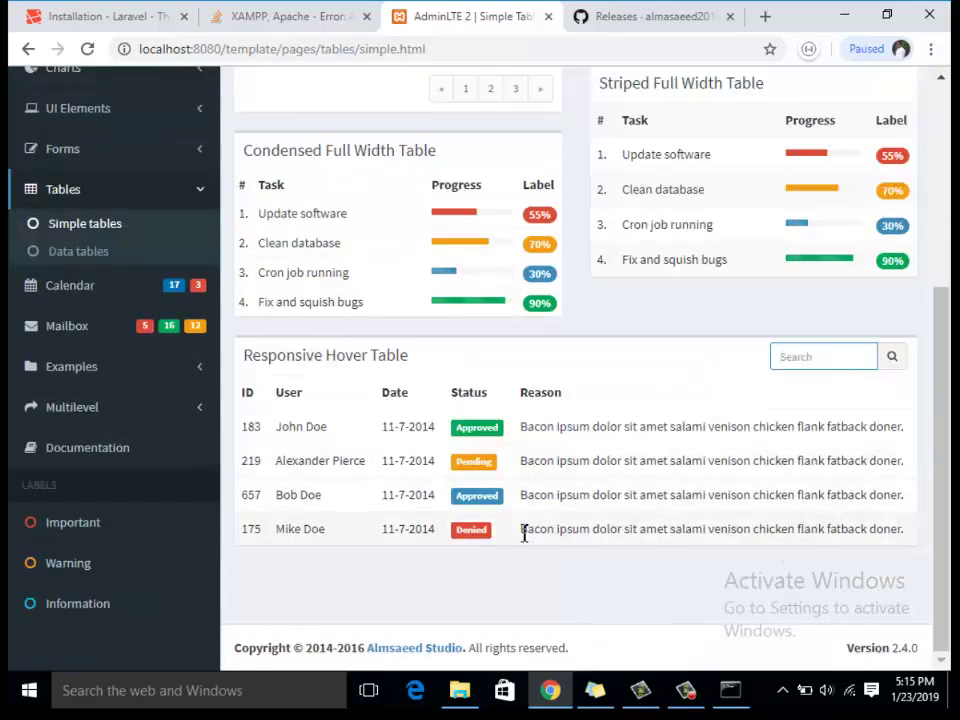
{"action": "scroll", "coordinate": [420, 425], "scroll_direction": "up", "scroll_amount": 3}
{"action": "scroll", "coordinate": [520, 321], "scroll_direction": "up", "scroll_amount": 3}
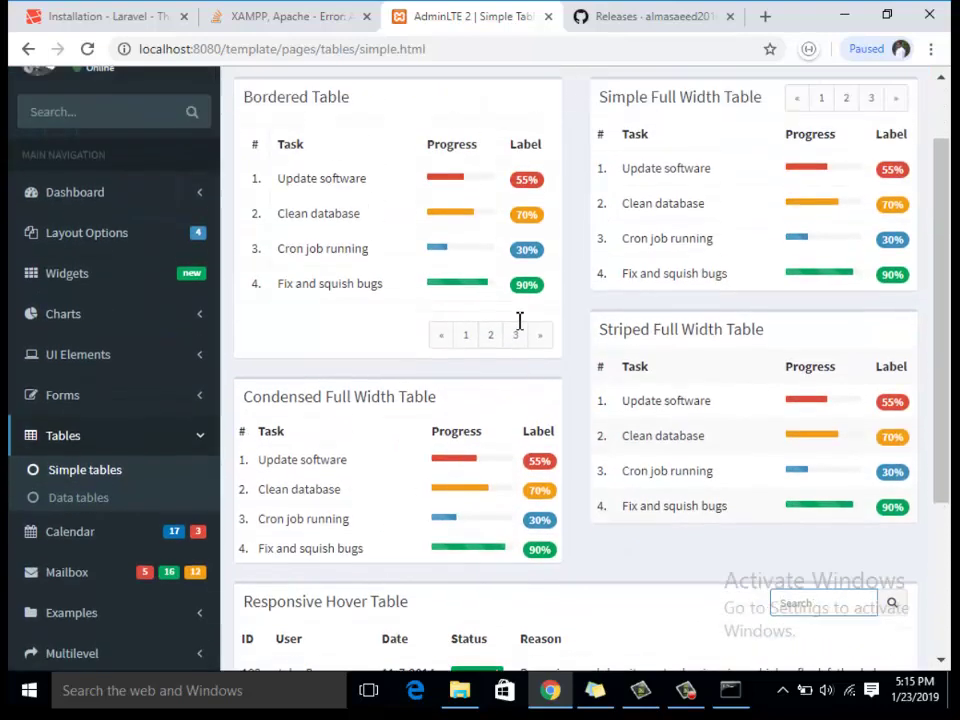
{"action": "left_click", "coordinate": [541, 431]}
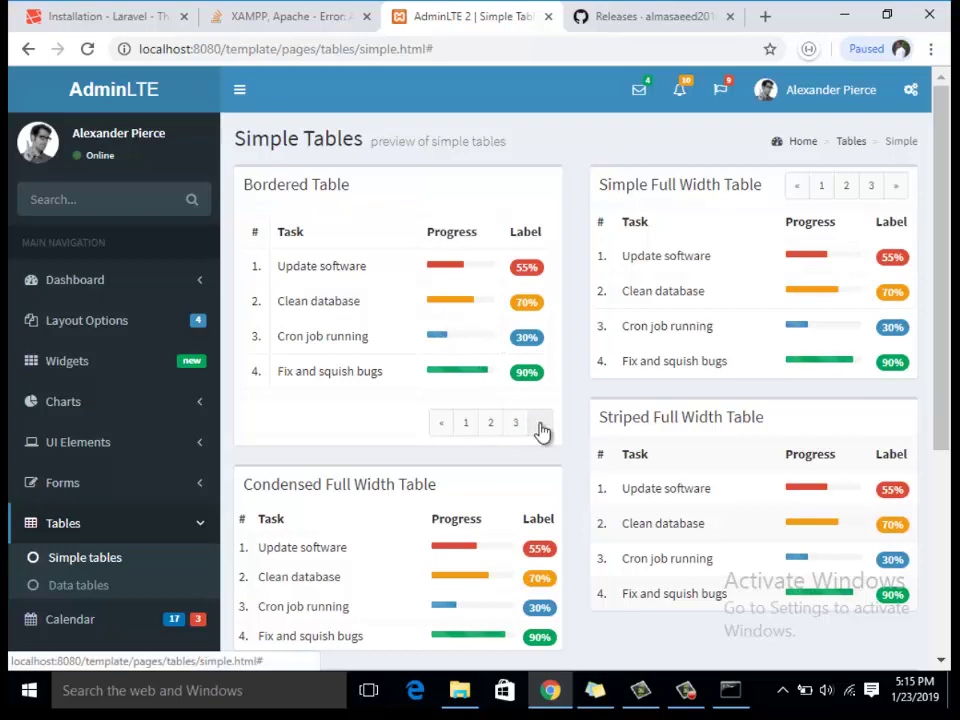
{"action": "left_click", "coordinate": [466, 431]}
- View the Login page under Examples, highlight its AdminLTE heading and return to the Simple Tables page
{"action": "scroll", "coordinate": [227, 435], "scroll_direction": "down", "scroll_amount": 3}
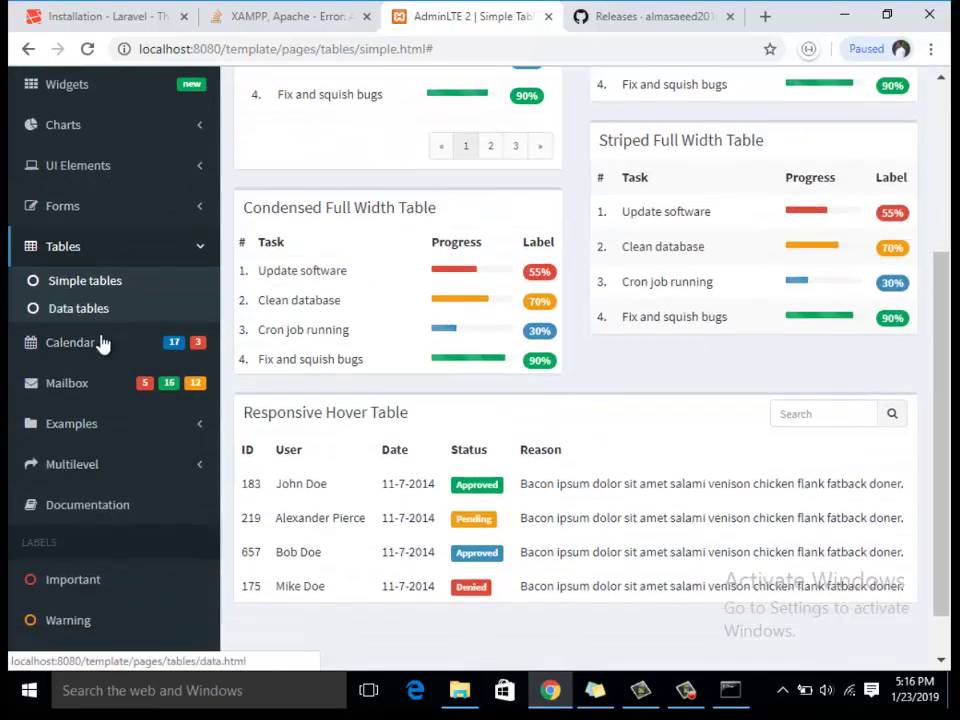
{"action": "left_click", "coordinate": [79, 427]}
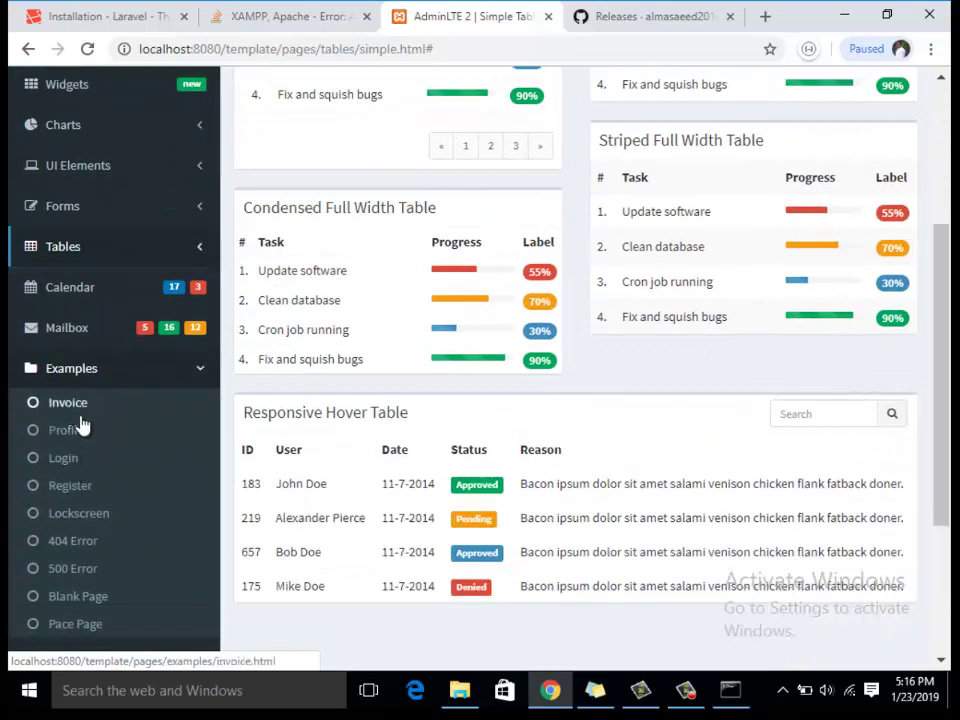
{"action": "scroll", "coordinate": [84, 428], "scroll_direction": "down", "scroll_amount": 2}
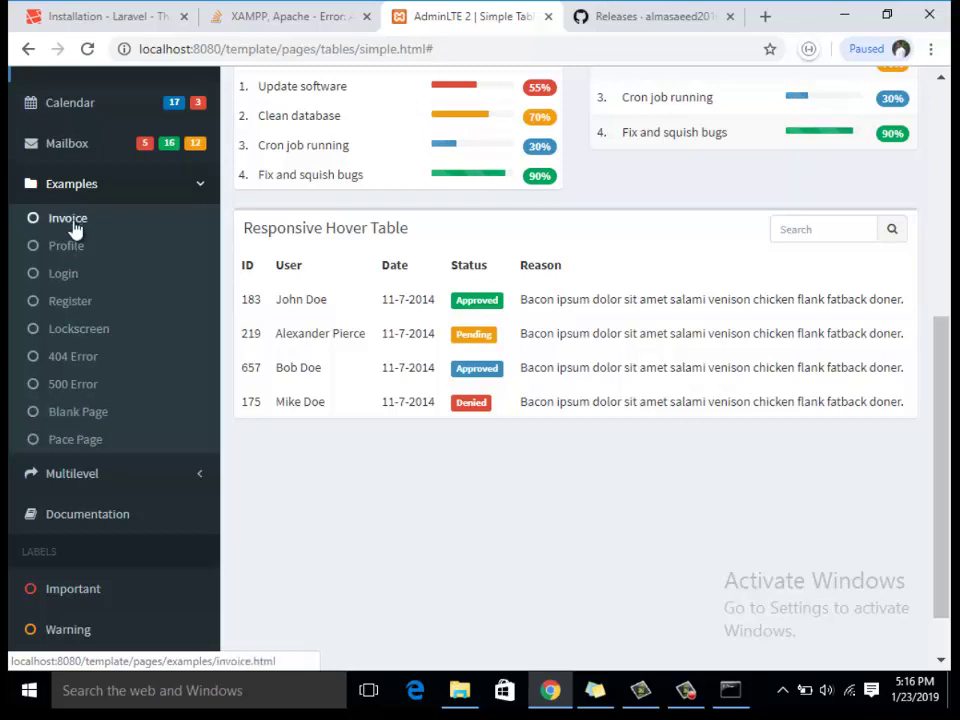
{"action": "left_click", "coordinate": [75, 274]}
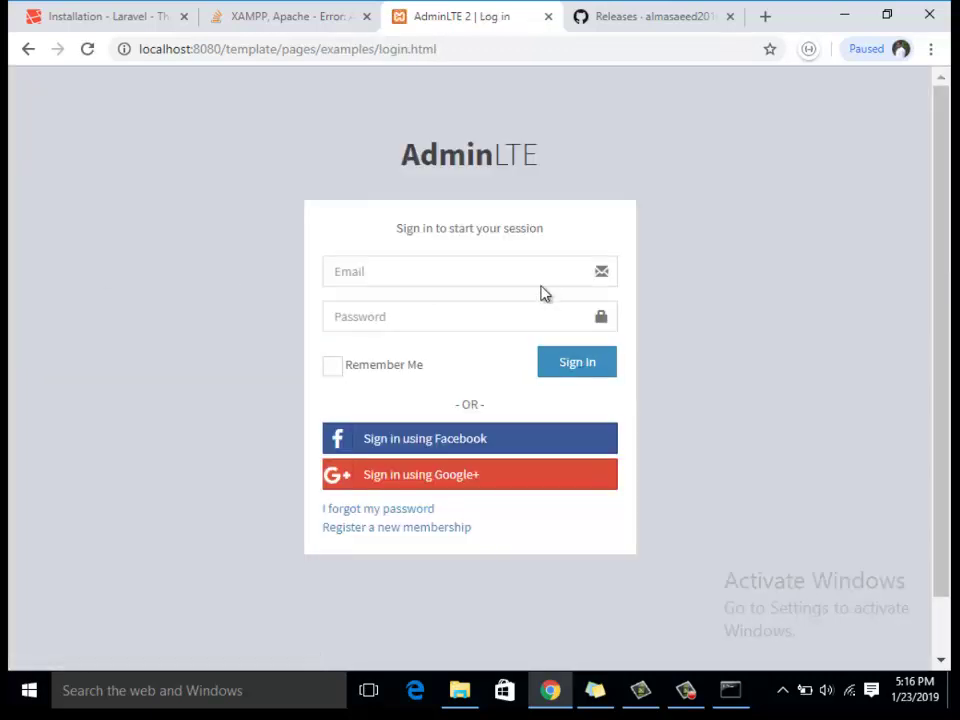
{"action": "left_click_drag", "start_coordinate": [418, 165], "coordinate": [535, 155]}
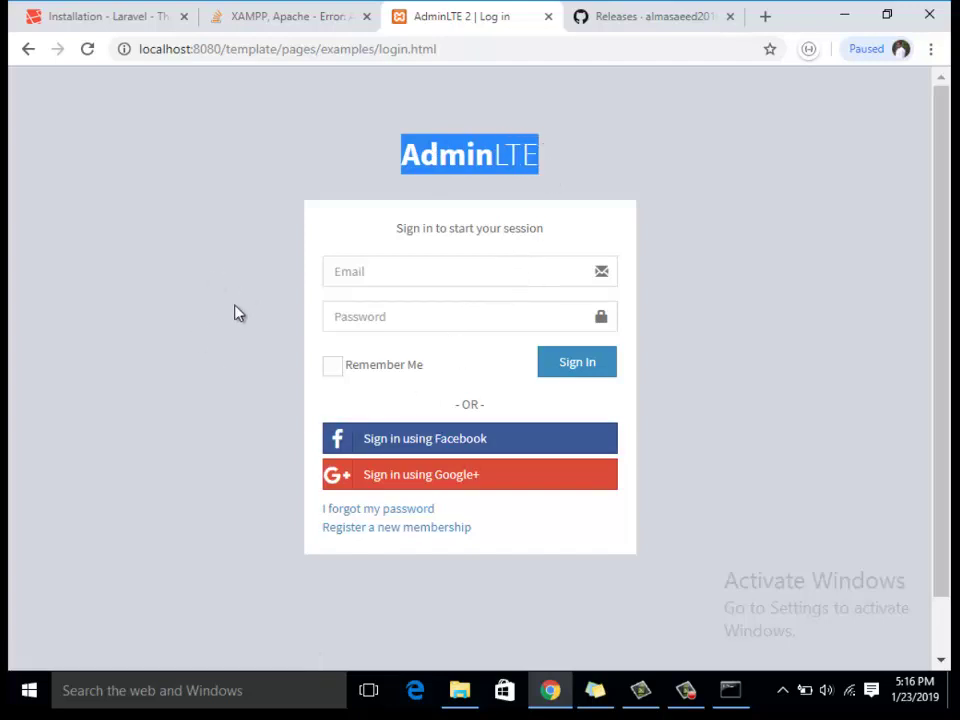
{"action": "left_click", "coordinate": [27, 48]}
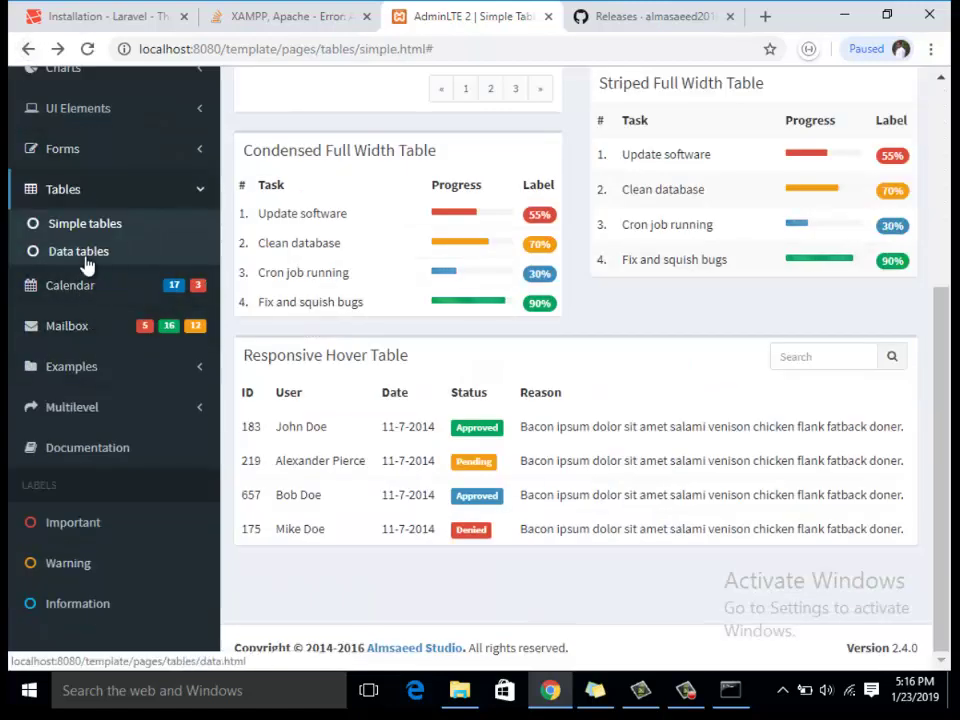
- Open the Invoice page under Examples and examine its company heading, sender and recipient details, item list and payment section
{"action": "left_click", "coordinate": [90, 366]}
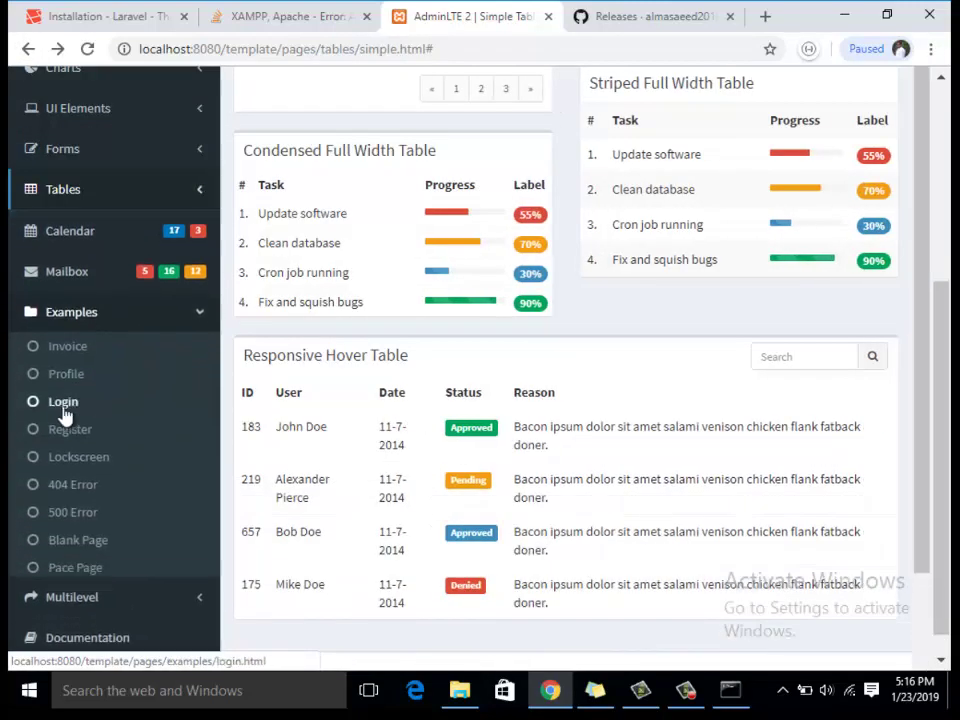
{"action": "left_click", "coordinate": [90, 345]}
{"action": "scroll", "coordinate": [366, 368], "scroll_direction": "down", "scroll_amount": 2}
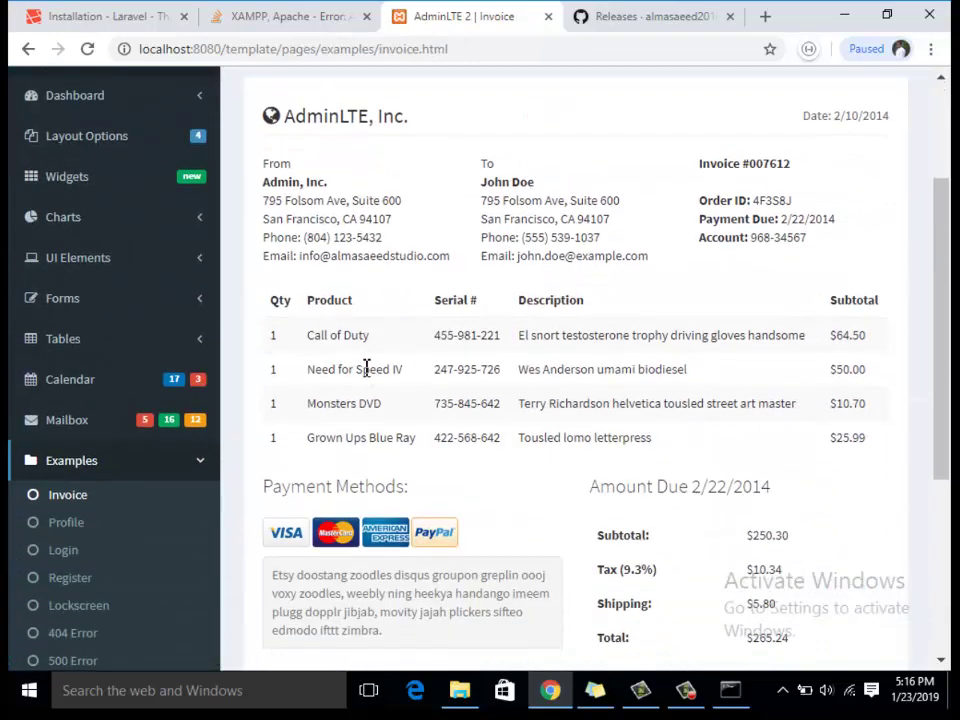
{"action": "scroll", "coordinate": [485, 360], "scroll_direction": "up", "scroll_amount": 2}
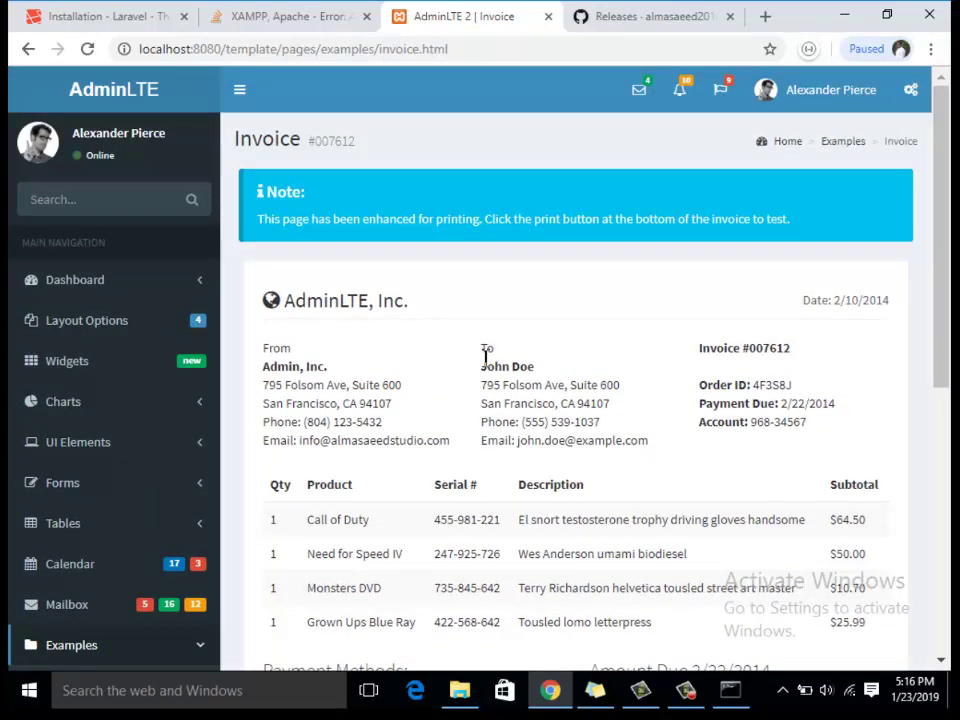
{"action": "scroll", "coordinate": [485, 358], "scroll_direction": "down", "scroll_amount": 2}
{"action": "left_click_drag", "start_coordinate": [285, 118], "coordinate": [422, 137]}
{"action": "left_click_drag", "start_coordinate": [276, 200], "coordinate": [754, 262]}
{"action": "left_click", "coordinate": [343, 189]}
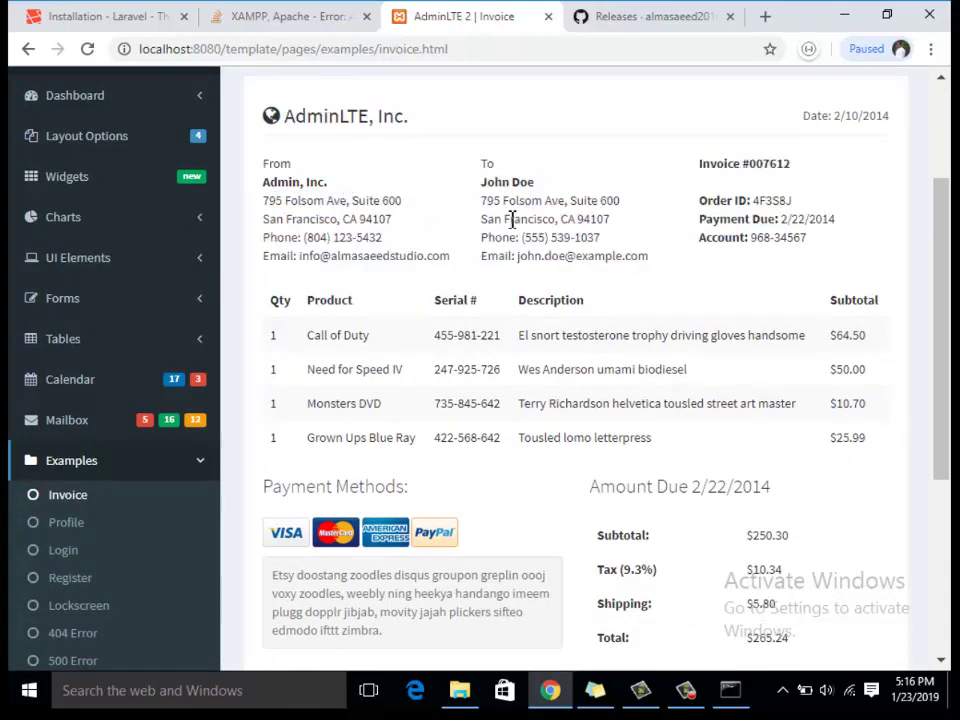
{"action": "scroll", "coordinate": [336, 352], "scroll_direction": "down", "scroll_amount": 2}
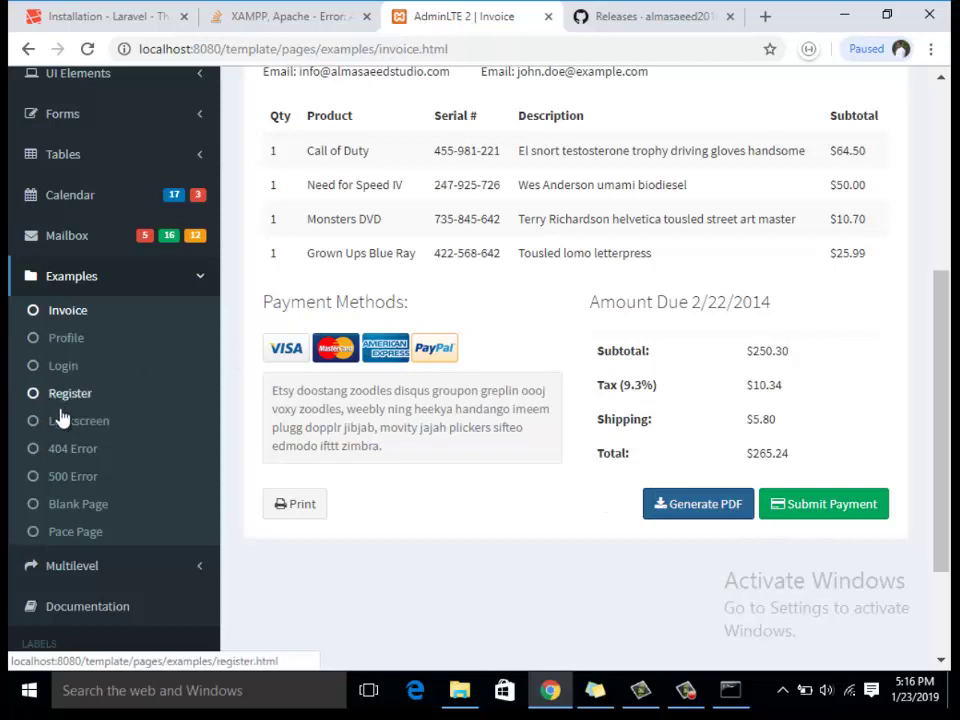
- View the Lockscreen page under Examples, return to the invoice and open the 404 Error page
{"action": "scroll", "coordinate": [62, 414], "scroll_direction": "down", "scroll_amount": 1}
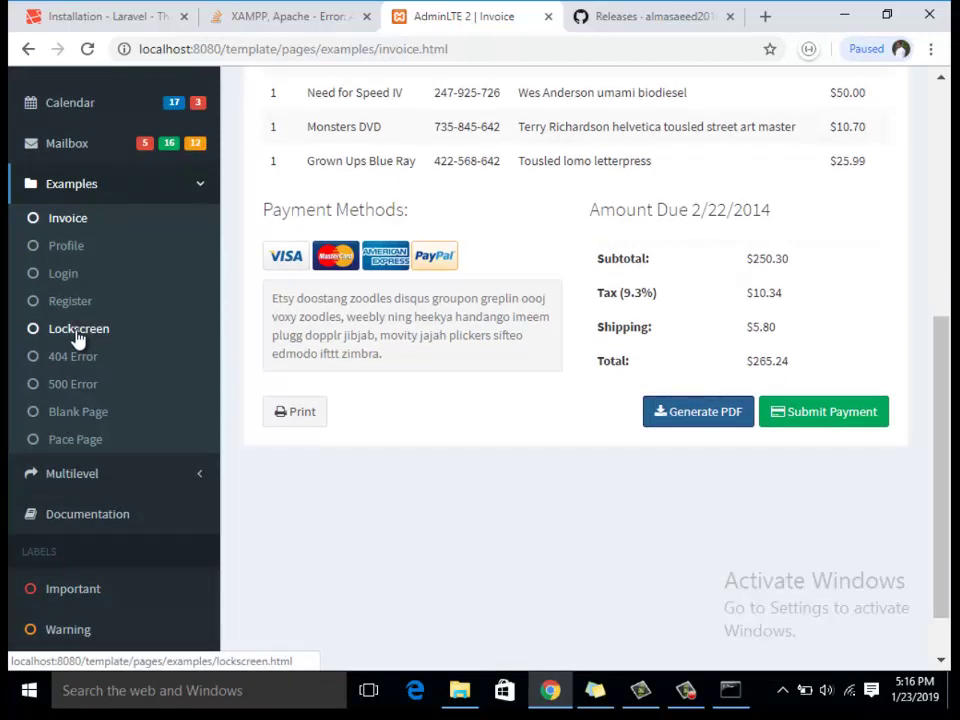
{"action": "left_click", "coordinate": [74, 334]}
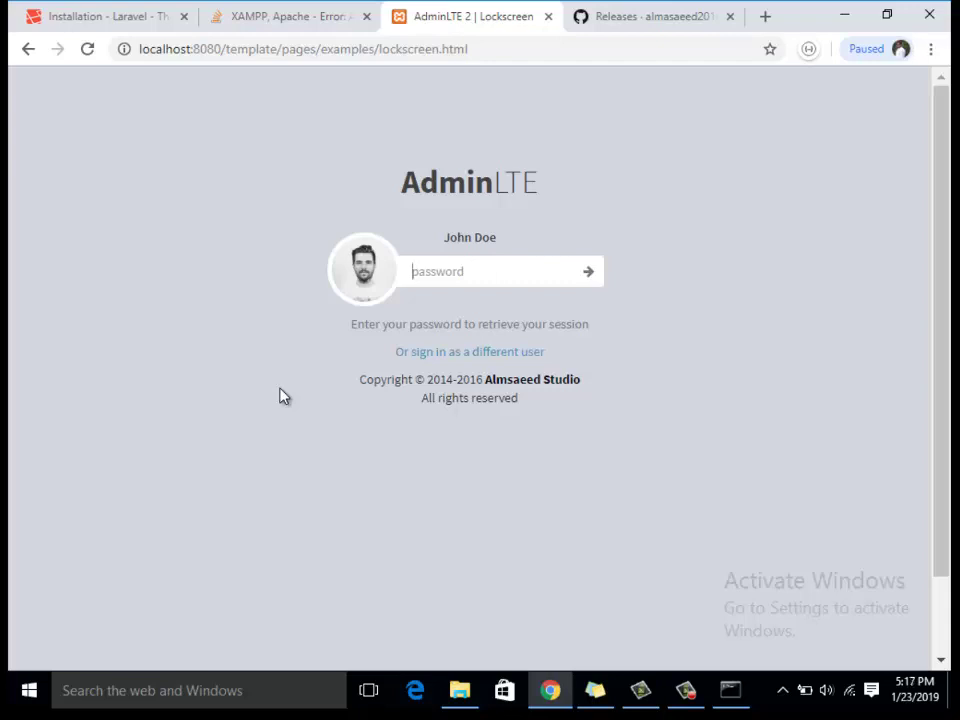
{"action": "left_click", "coordinate": [29, 49]}
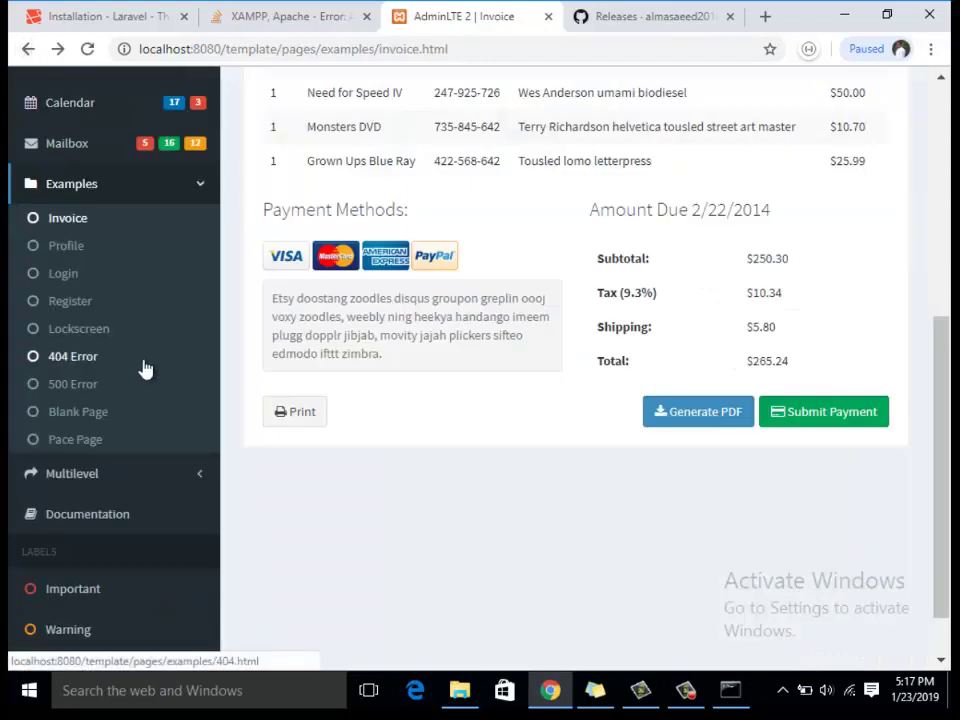
{"action": "left_click", "coordinate": [77, 357]}
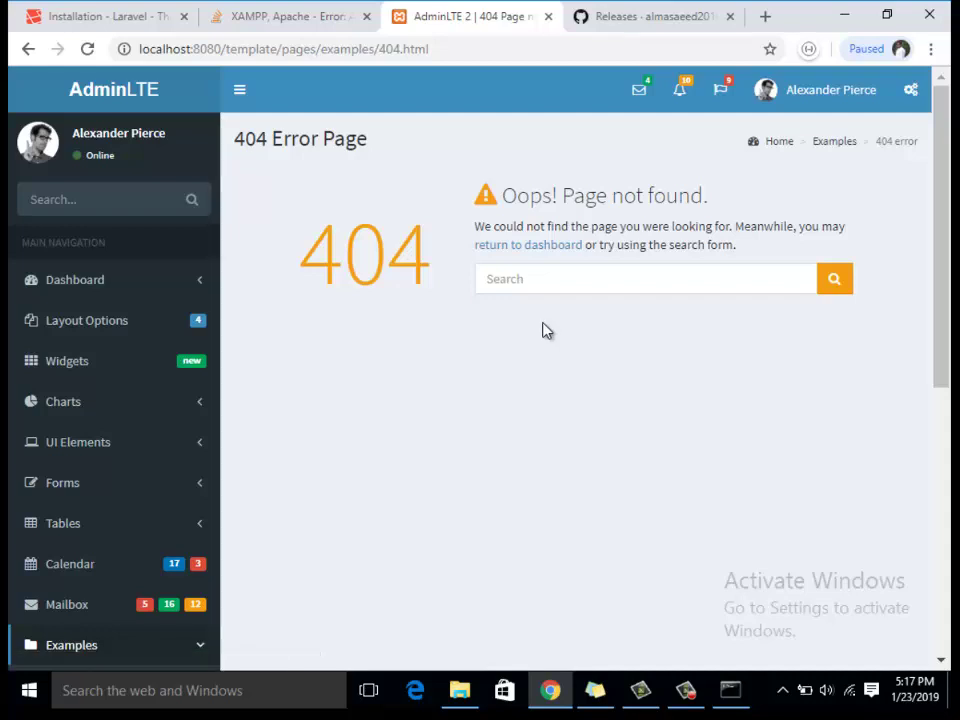
- Browse the template's 500 Error and Blank Page examples, and try the Important label link
{"action": "scroll", "coordinate": [79, 519], "scroll_direction": "down", "scroll_amount": 5}
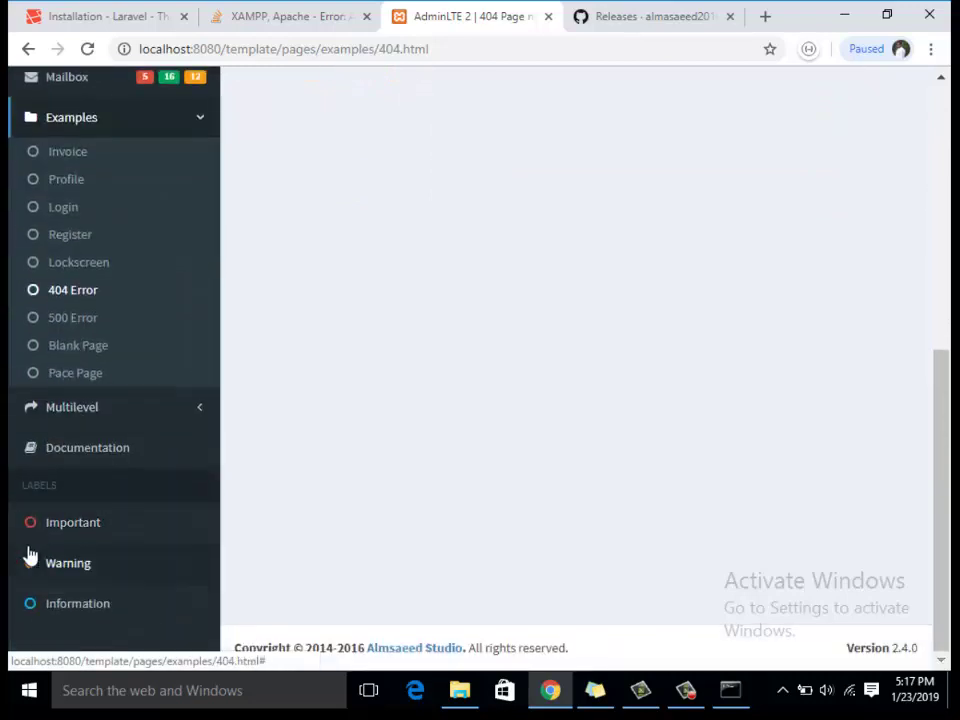
{"action": "left_click", "coordinate": [94, 320]}
{"action": "scroll", "coordinate": [120, 458], "scroll_direction": "down", "scroll_amount": 5}
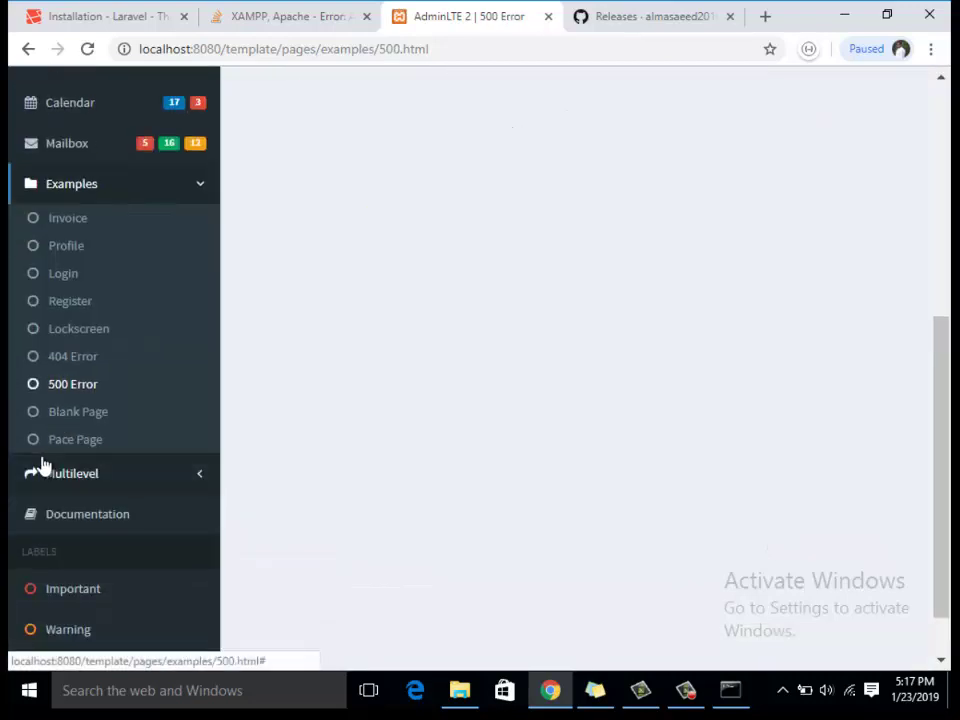
{"action": "left_click", "coordinate": [89, 392]}
{"action": "scroll", "coordinate": [40, 430], "scroll_direction": "down", "scroll_amount": 5}
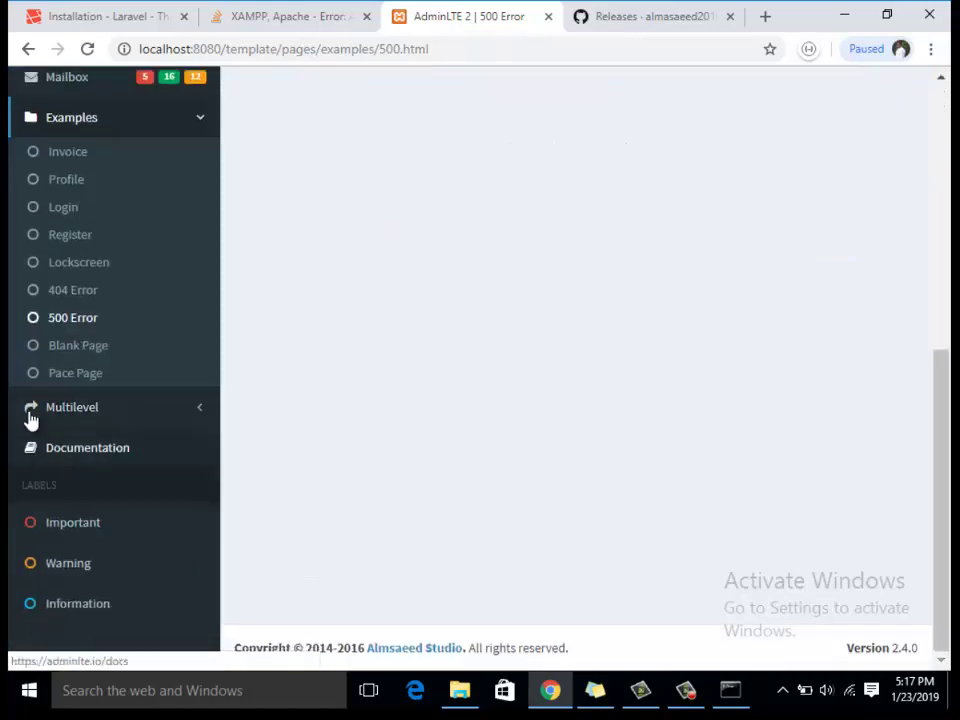
{"action": "left_click", "coordinate": [98, 345]}
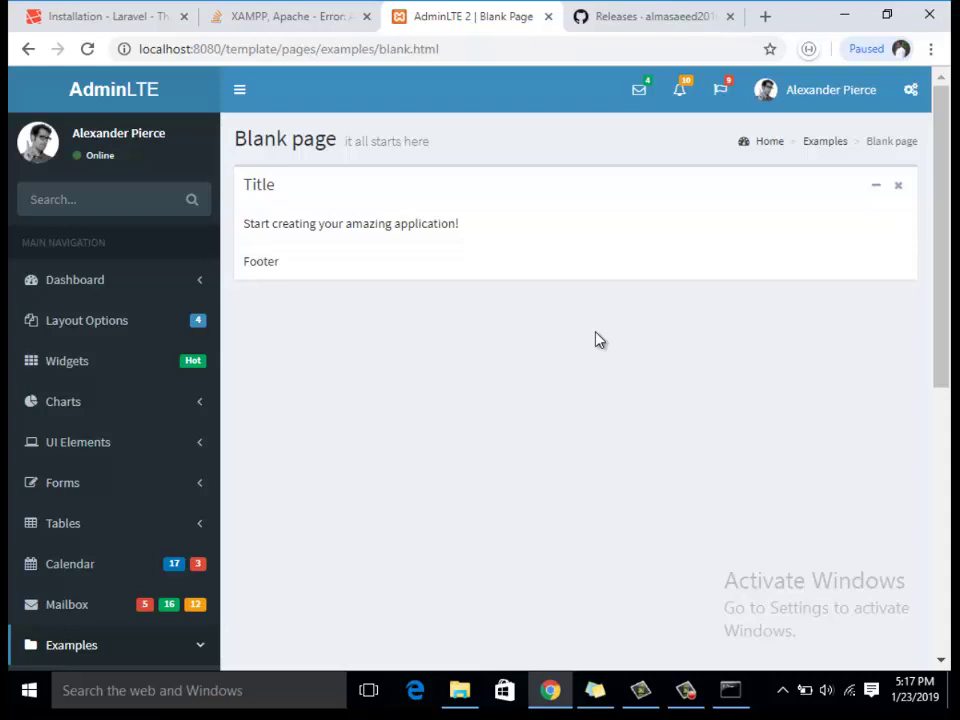
{"action": "scroll", "coordinate": [100, 475], "scroll_direction": "down", "scroll_amount": 5}
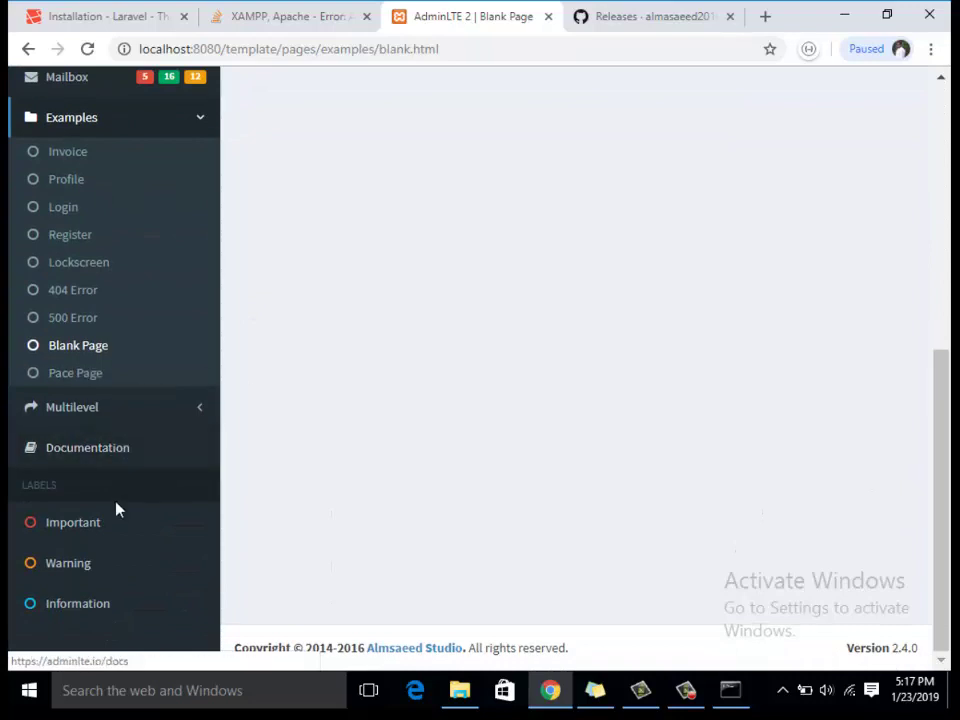
{"action": "left_click", "coordinate": [72, 526]}
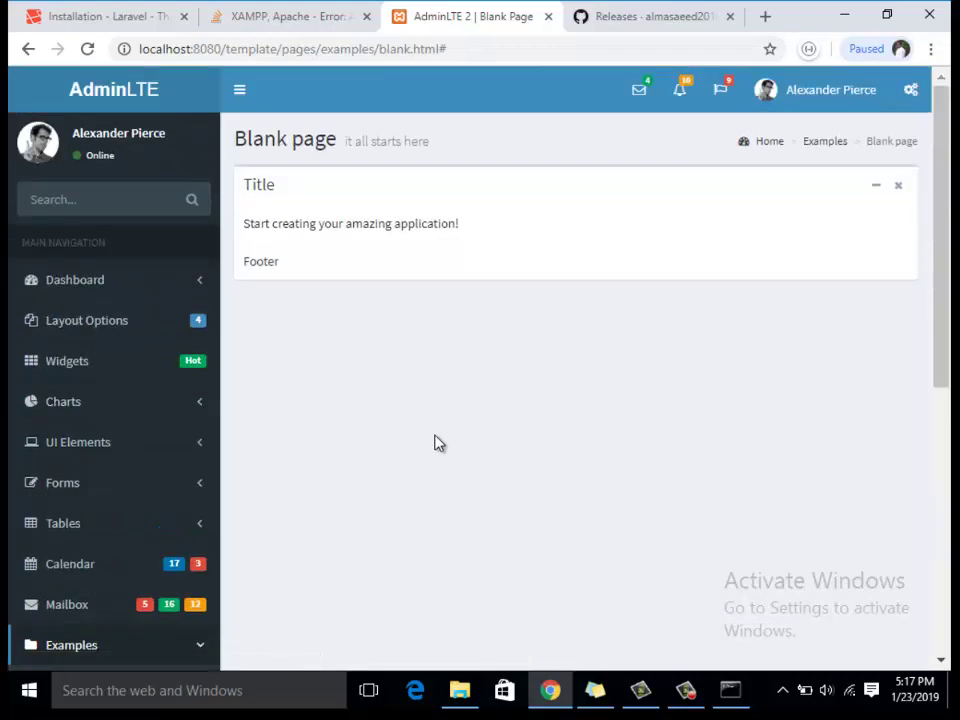
- View the header's messages, notifications, tasks and user account dropdowns on the blank page
{"action": "left_click", "coordinate": [639, 93]}
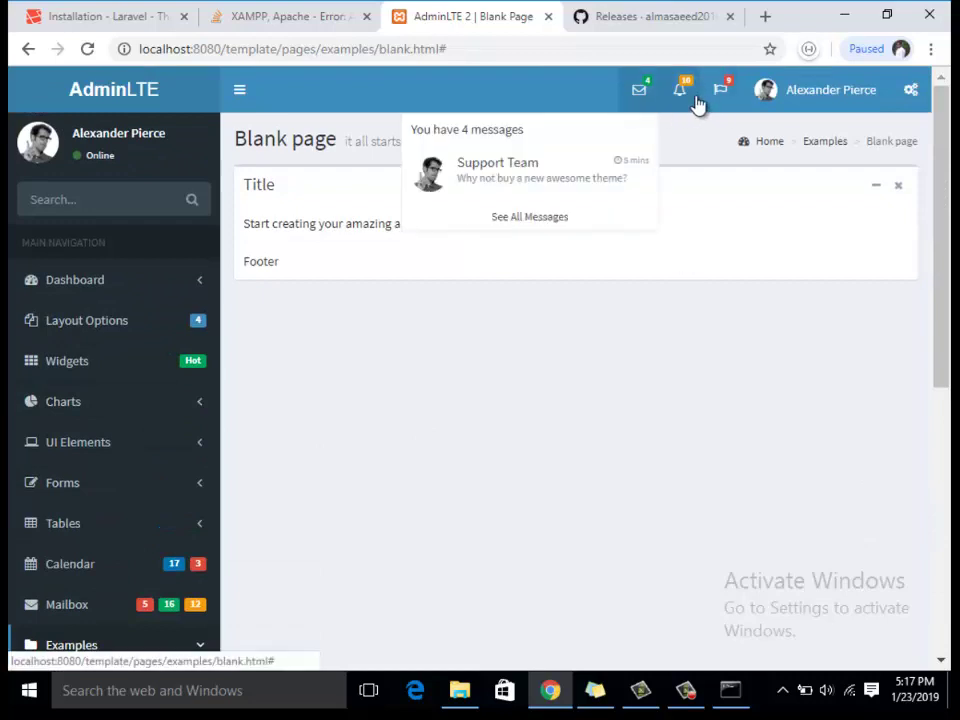
{"action": "left_click", "coordinate": [682, 94]}
{"action": "left_click", "coordinate": [722, 95]}
{"action": "left_click", "coordinate": [806, 98]}
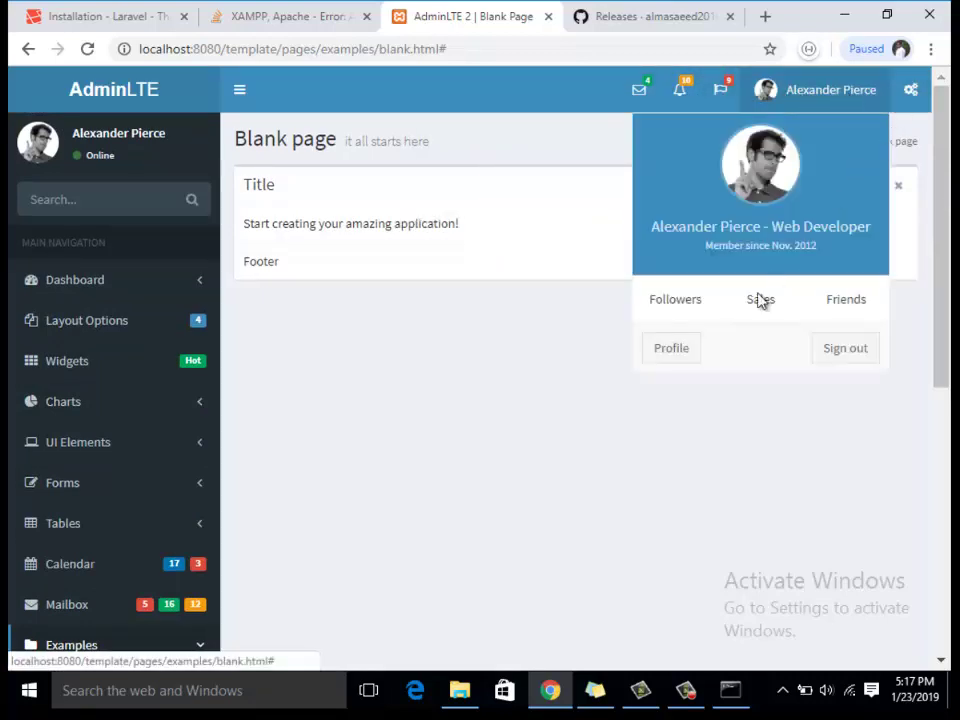
- Show the control sidebar and look through its layout options
{"action": "left_click", "coordinate": [922, 108]}
{"action": "left_click", "coordinate": [924, 110]}
{"action": "scroll", "coordinate": [784, 315], "scroll_direction": "down", "scroll_amount": 1}
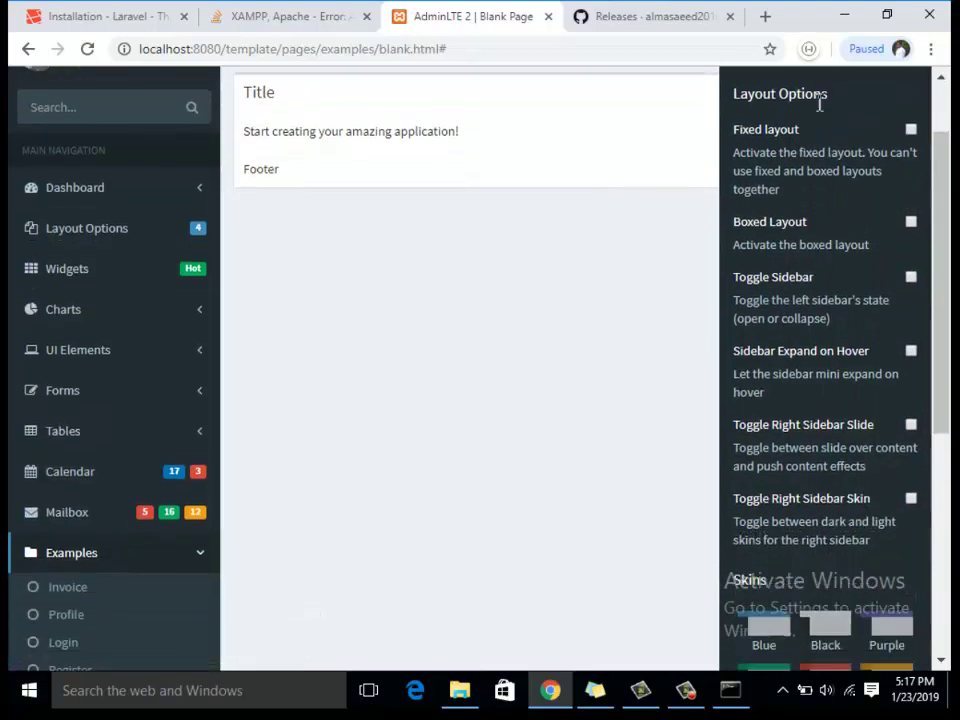
{"action": "scroll", "coordinate": [754, 186], "scroll_direction": "up", "scroll_amount": 1}
- Try the Profile and Sign out options of the user account dropdown
{"action": "left_click", "coordinate": [857, 104]}
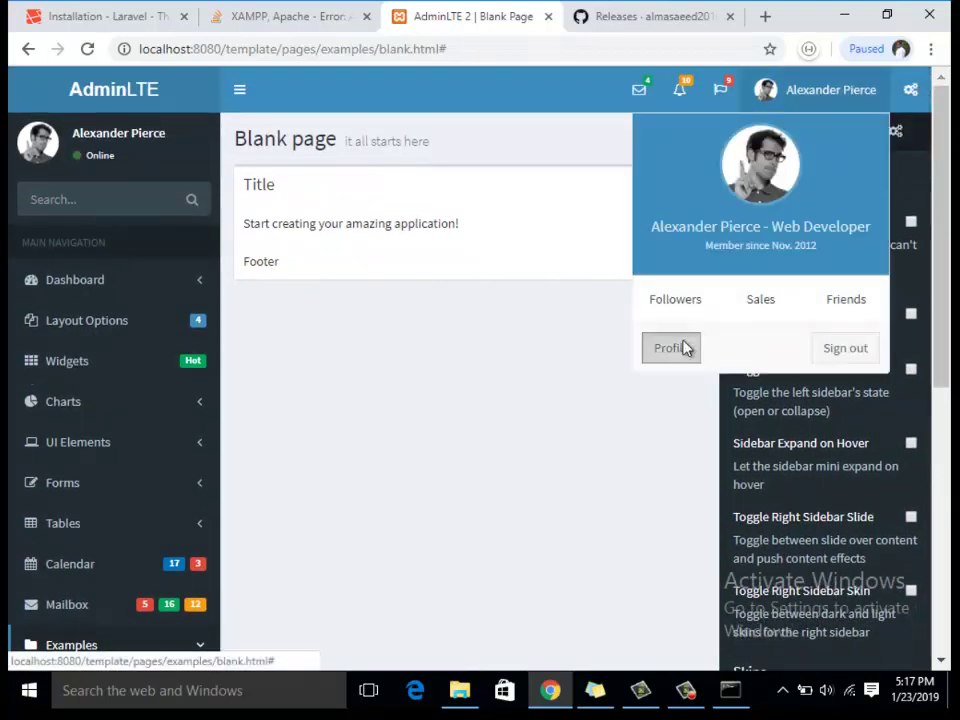
{"action": "left_click", "coordinate": [681, 349]}
{"action": "left_click", "coordinate": [789, 94]}
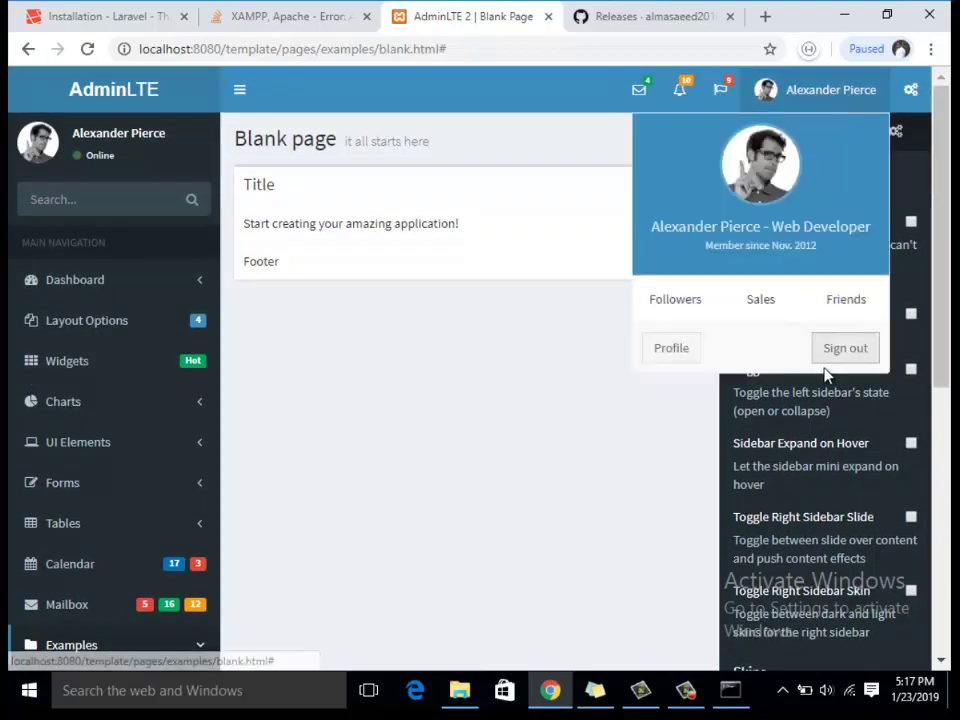
{"action": "left_click", "coordinate": [851, 354]}
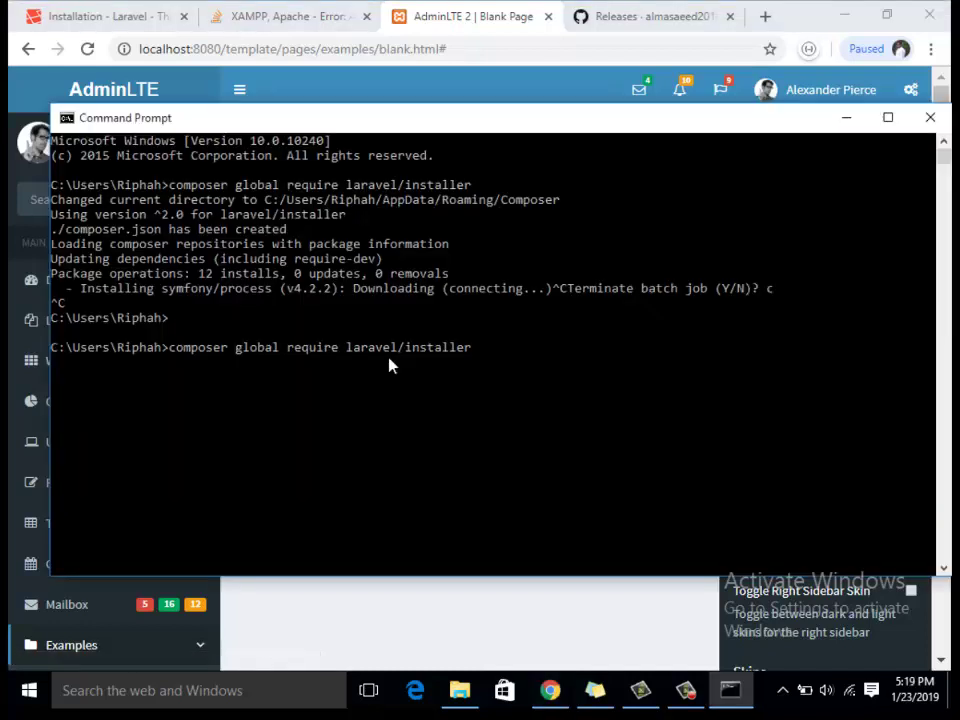
- Run "composer global require laravel/installer" in Command Prompt to install the Laravel installer
{"action": "key", "text": "Return"}
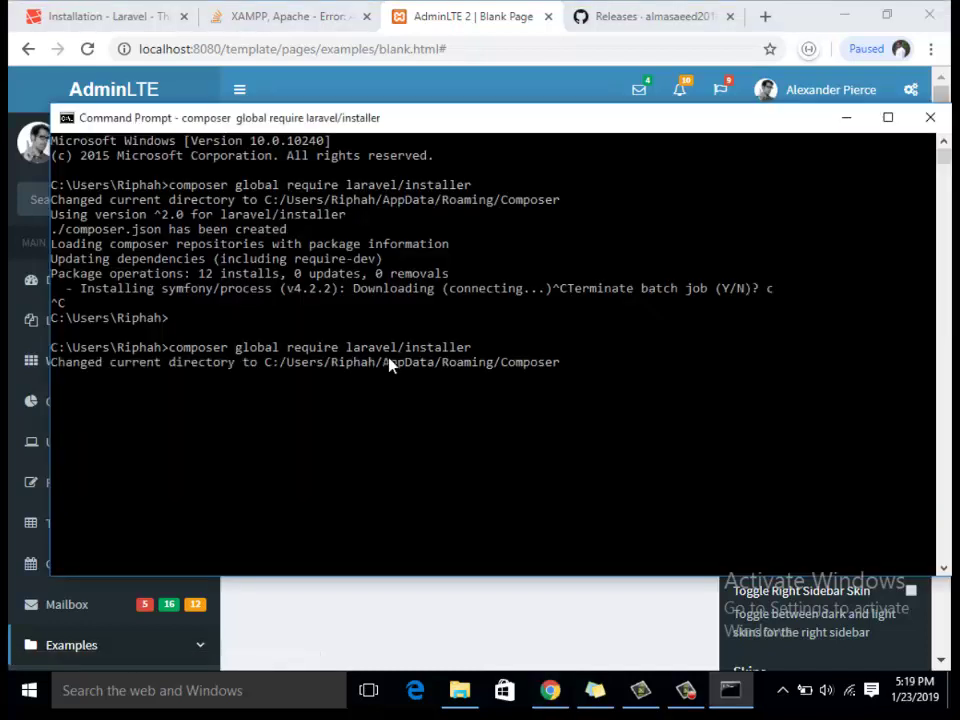
{"action": "scroll", "coordinate": [421, 397], "scroll_direction": "down", "scroll_amount": 2}
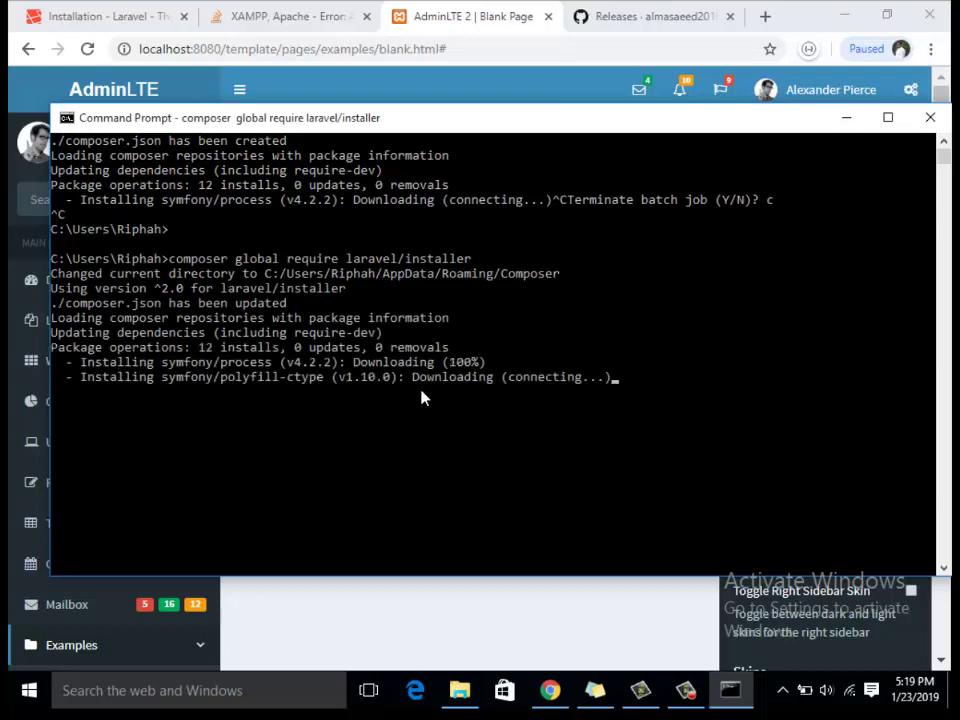
{"action": "left_click", "coordinate": [686, 690]}
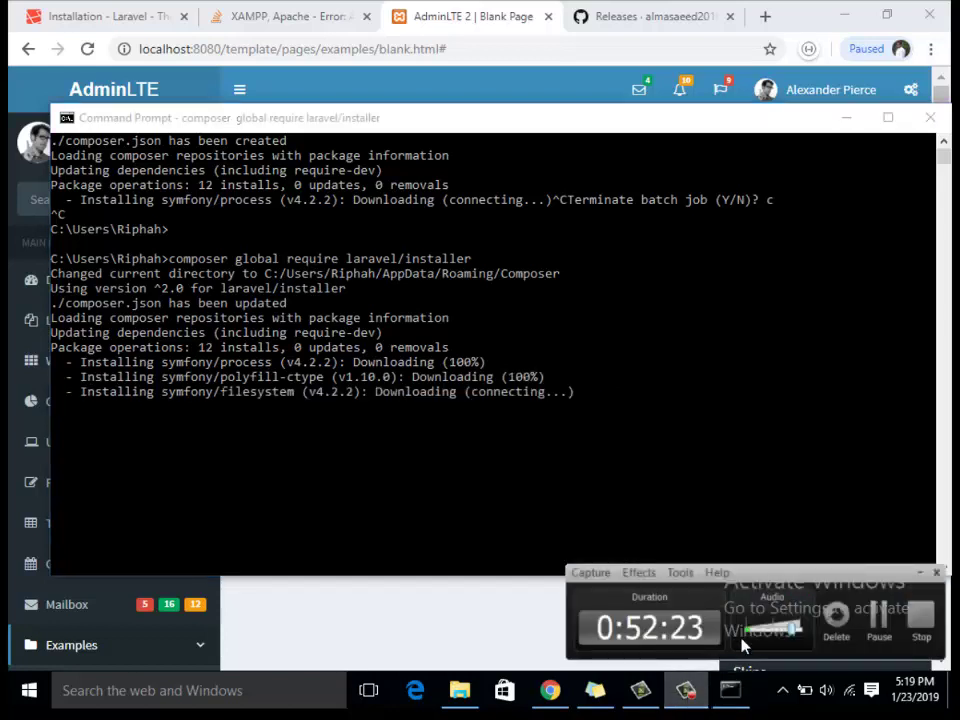
{"action": "left_click", "coordinate": [877, 625]}
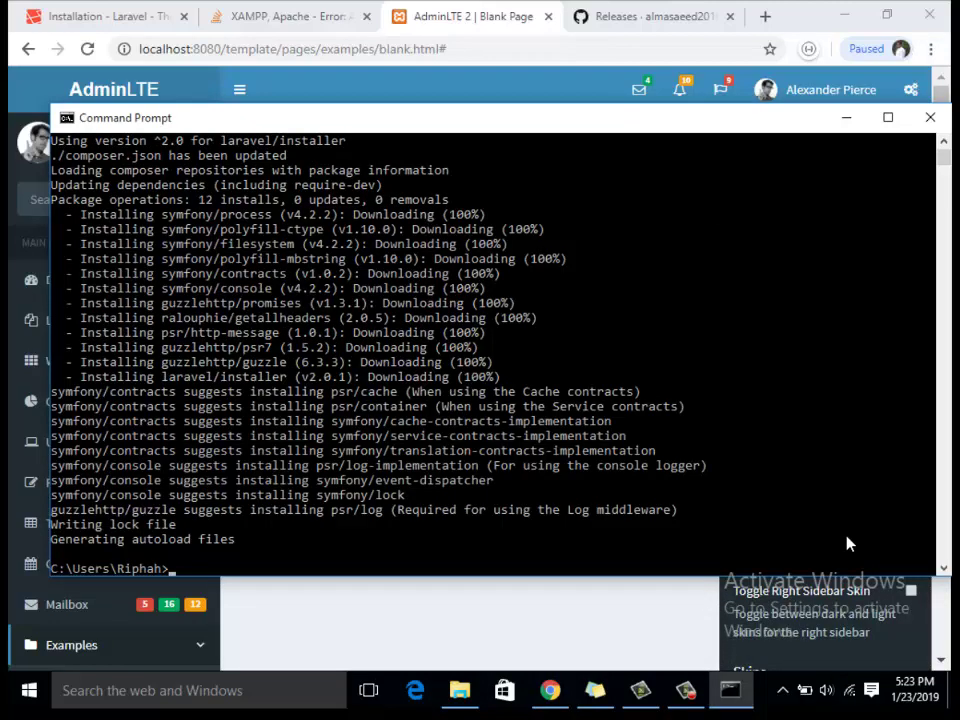
- Run the "laravel" command to check the installer, and review the Composer installation output above it
{"action": "left_click_drag", "start_coordinate": [670, 130], "coordinate": [698, 110]}
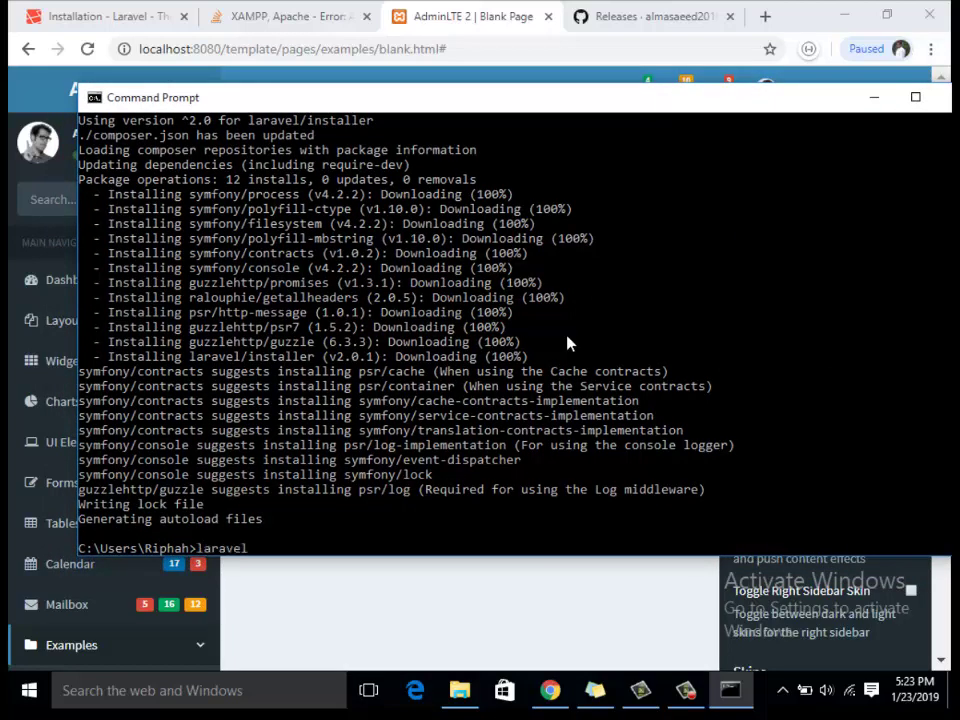
{"action": "key", "text": "Return"}
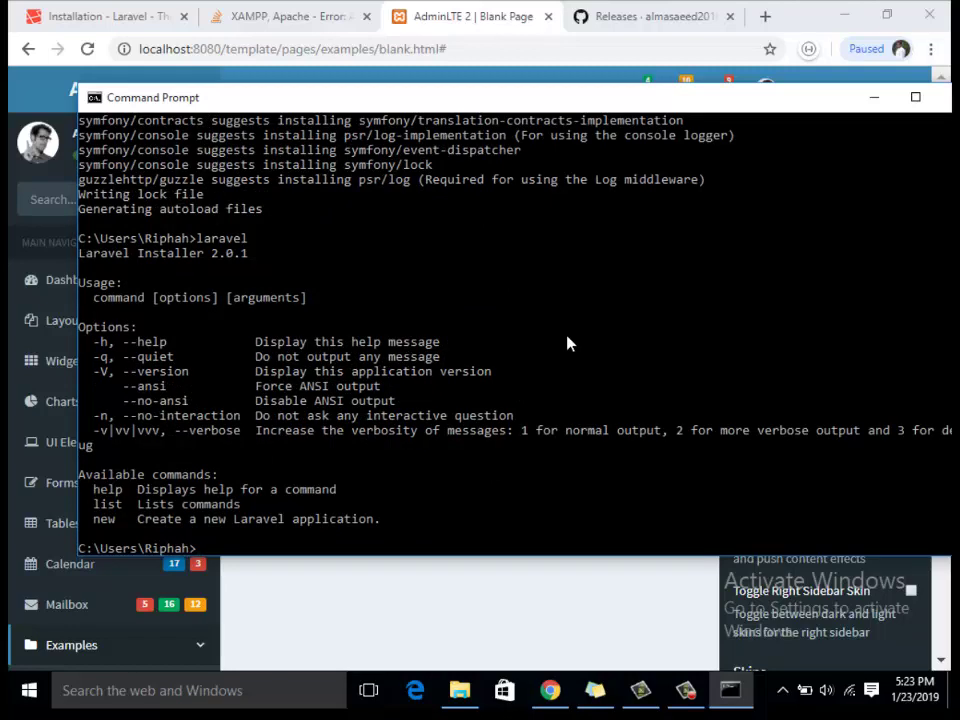
{"action": "scroll", "coordinate": [567, 344], "scroll_direction": "up", "scroll_amount": 8}
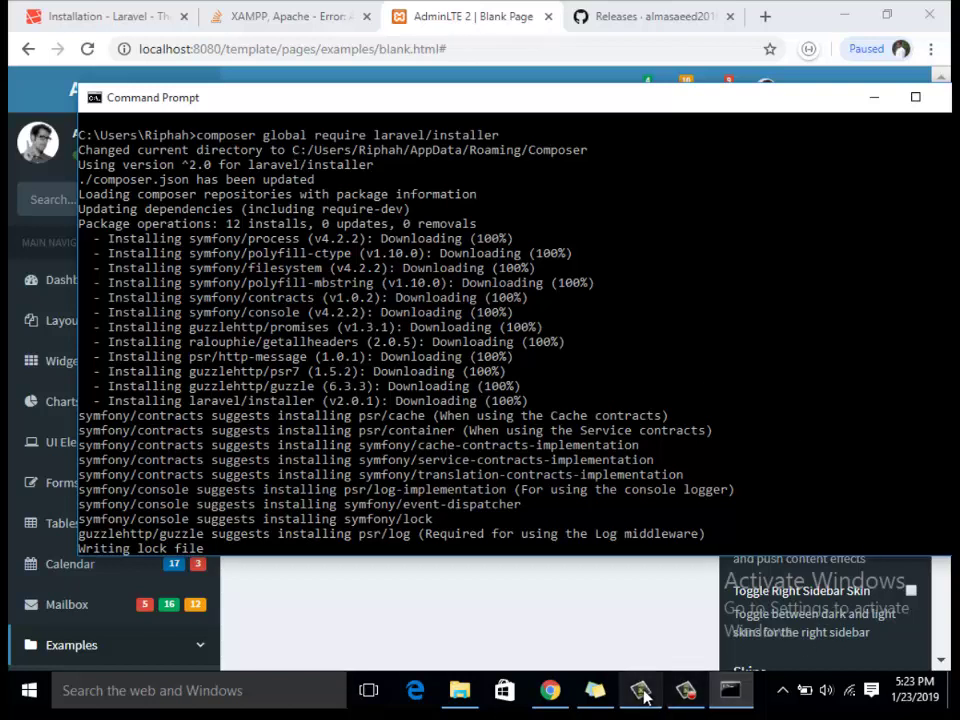
{"action": "left_click", "coordinate": [690, 690]}
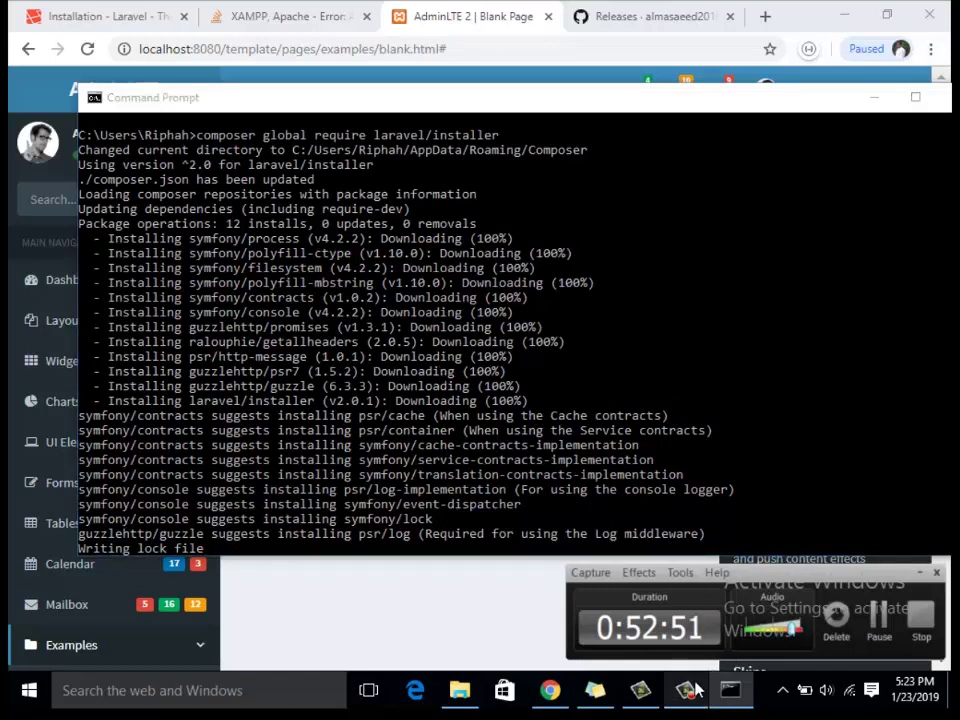
{"action": "left_click", "coordinate": [686, 431]}
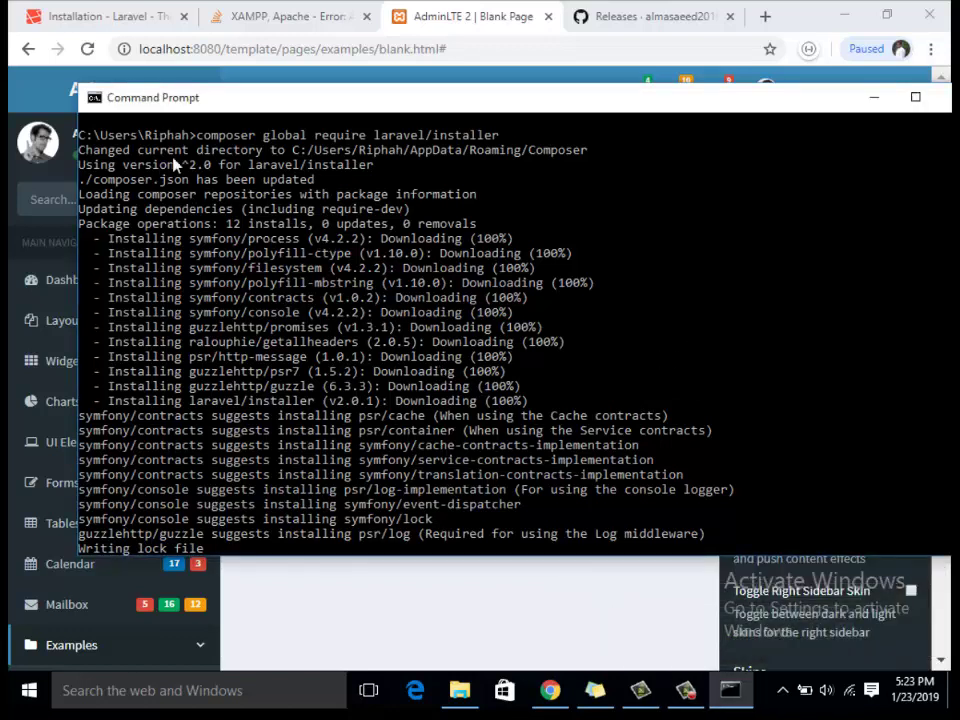
- Copy the AppData/Roaming/Composer directory path from the Composer output and open that folder in File Explorer
{"action": "left_click_drag", "start_coordinate": [294, 155], "coordinate": [590, 155]}
{"action": "right_click", "coordinate": [590, 155]}
{"action": "left_click", "coordinate": [459, 690]}
{"action": "left_click", "coordinate": [441, 64]}
{"action": "type", "text": "C:/Users/Riphah/AppData/Roaming/Composer"}
{"action": "key", "text": "Return"}
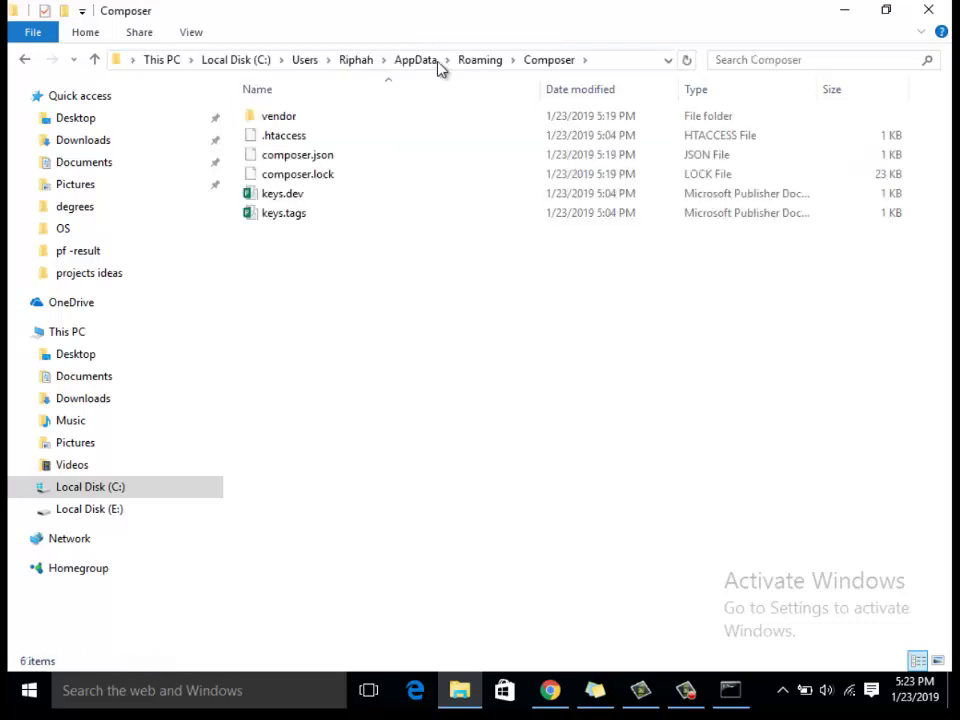
- Copy the Composer folder's location path from its properties
{"action": "right_click", "coordinate": [371, 290]}
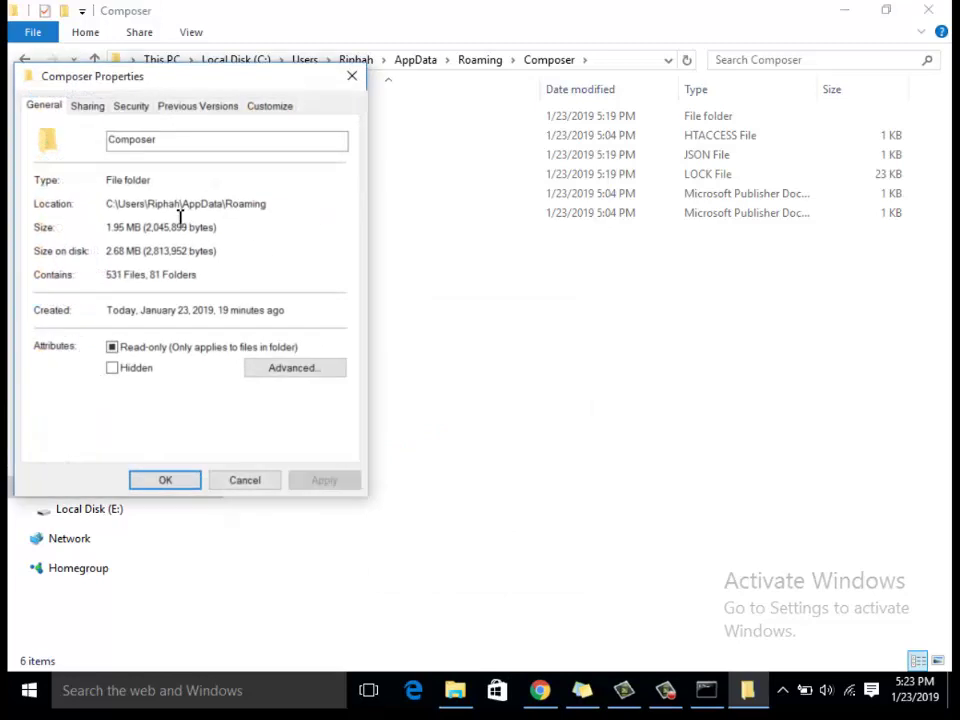
{"action": "double_click", "coordinate": [108, 206]}
{"action": "key", "text": "ctrl+c"}
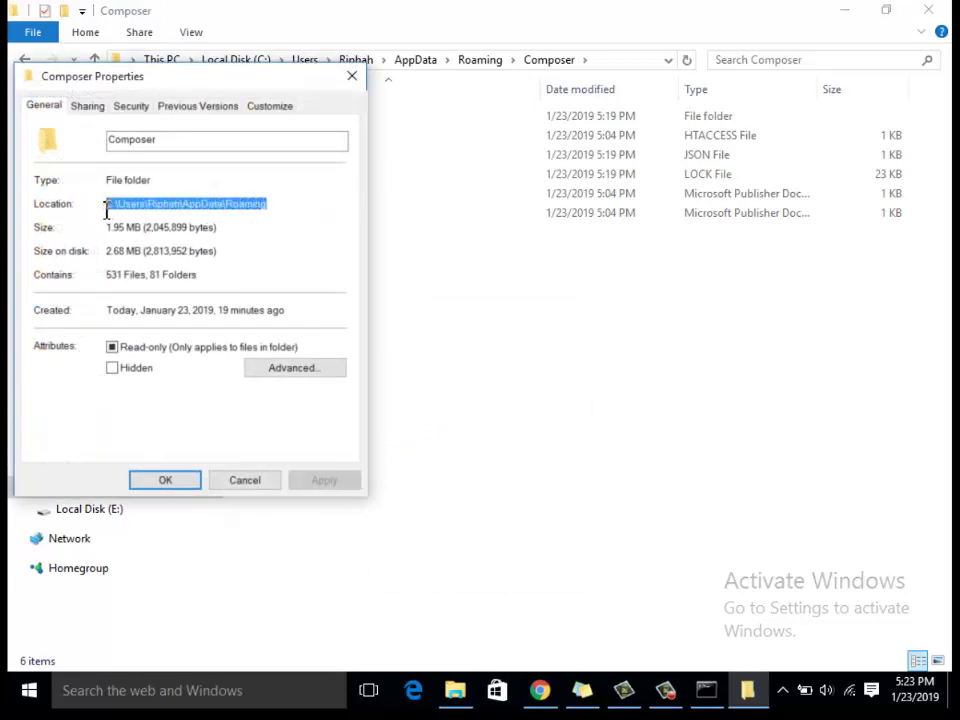
{"action": "left_click", "coordinate": [245, 480]}
- Open the Environment Variables dialog through the system properties of This PC
{"action": "left_click", "coordinate": [70, 338]}
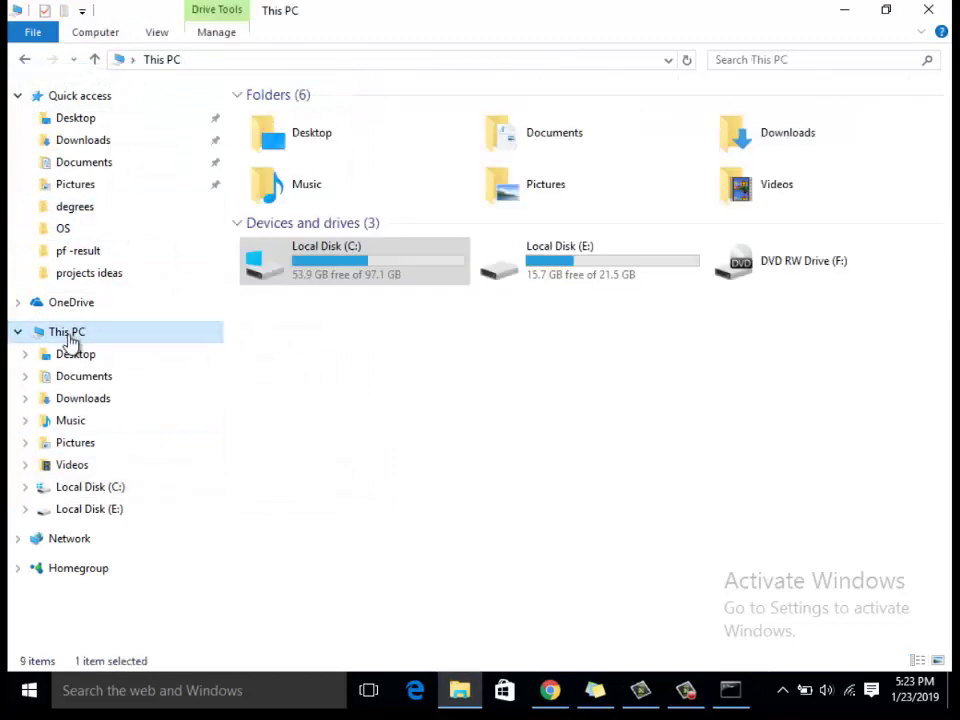
{"action": "right_click", "coordinate": [70, 334]}
{"action": "left_click", "coordinate": [133, 578]}
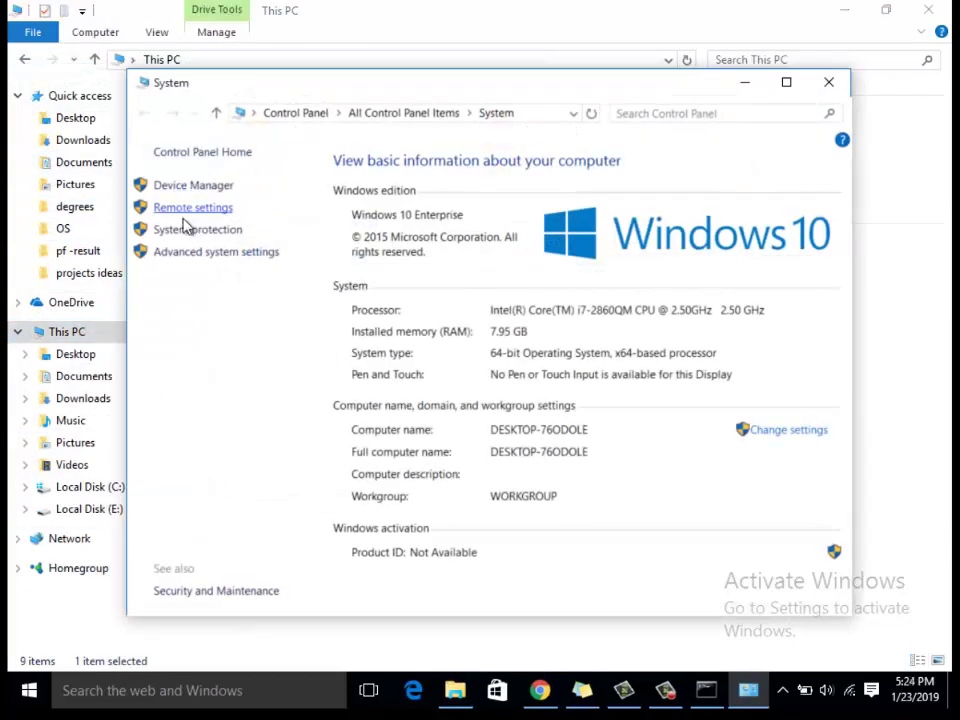
{"action": "left_click", "coordinate": [199, 186]}
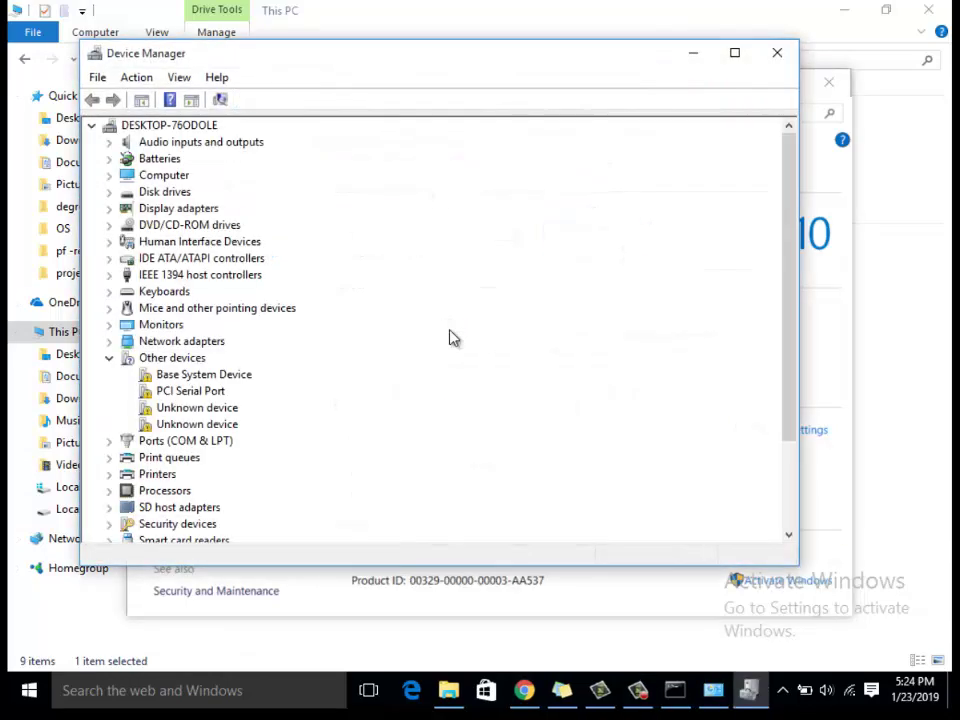
{"action": "left_click", "coordinate": [777, 52]}
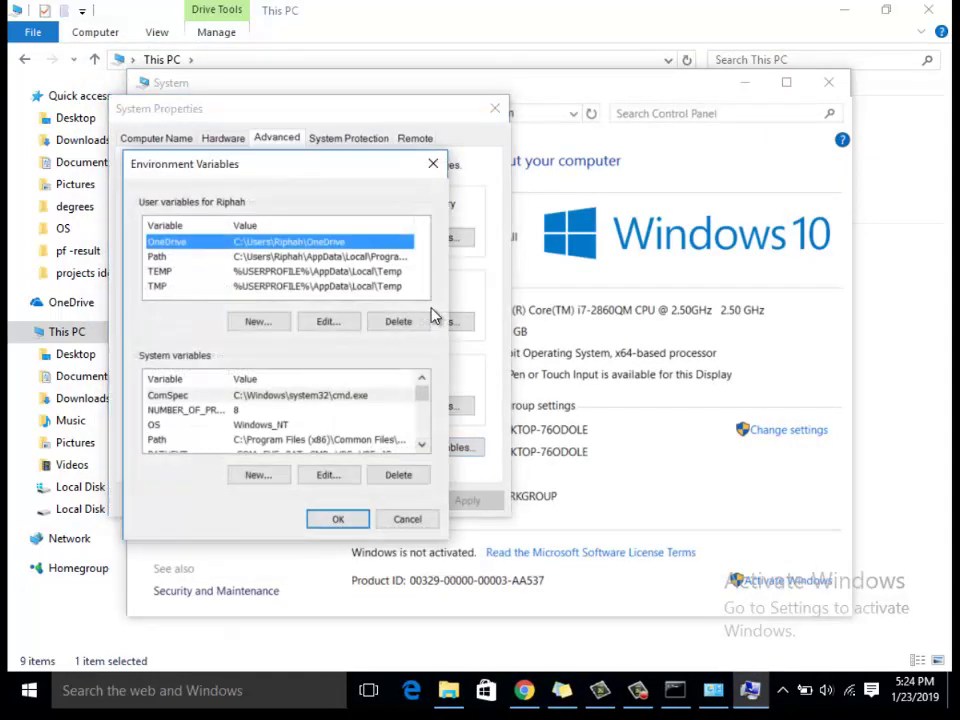
- Append a semicolon and the copied AppData\Roaming path to the user Path variable, save it, and return to Command Prompt
{"action": "key", "text": "Down"}
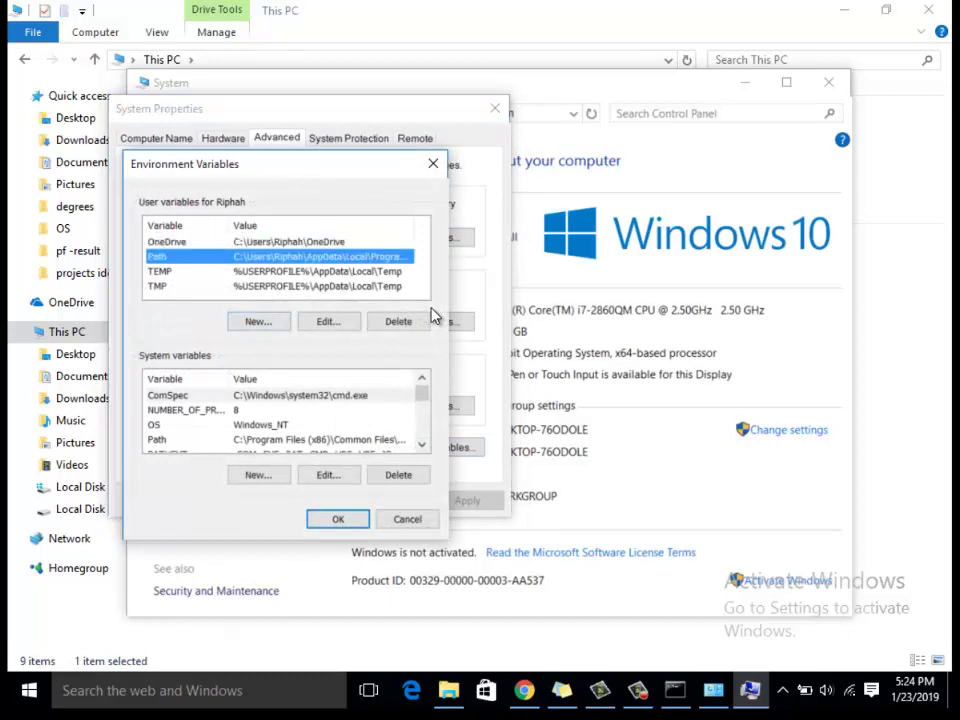
{"action": "key", "text": "alt+e"}
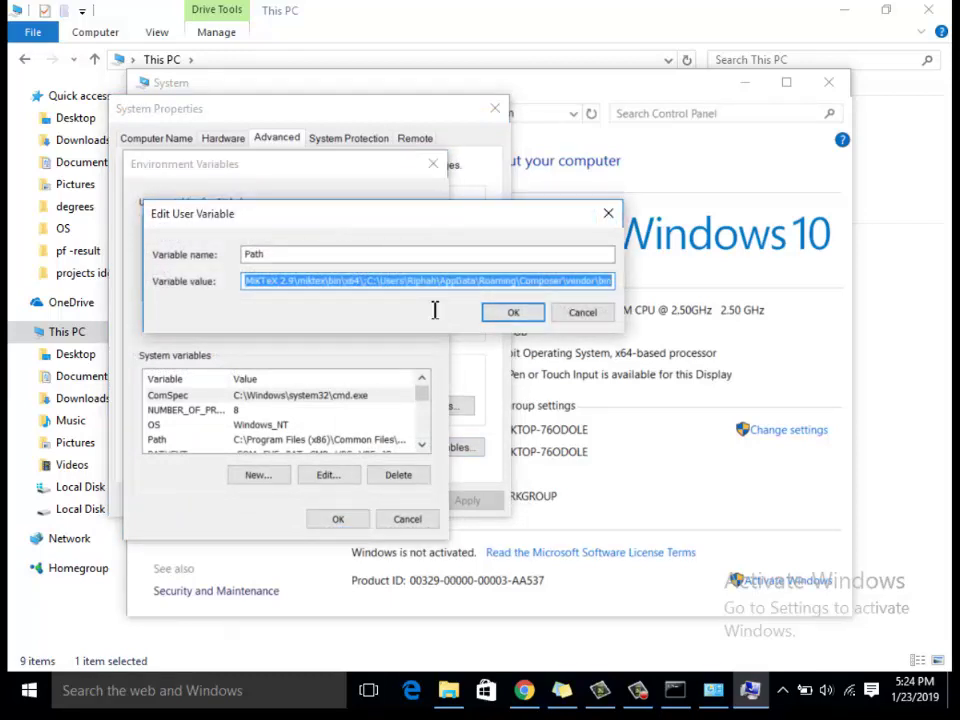
{"action": "key", "text": "End"}
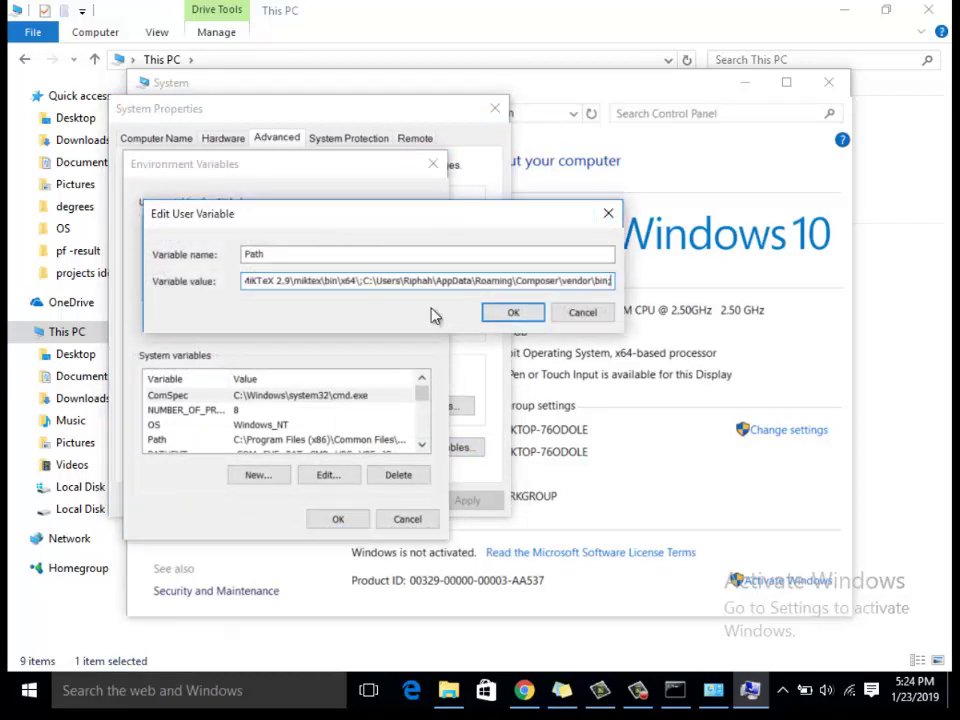
{"action": "key", "text": "ctrl+v"}
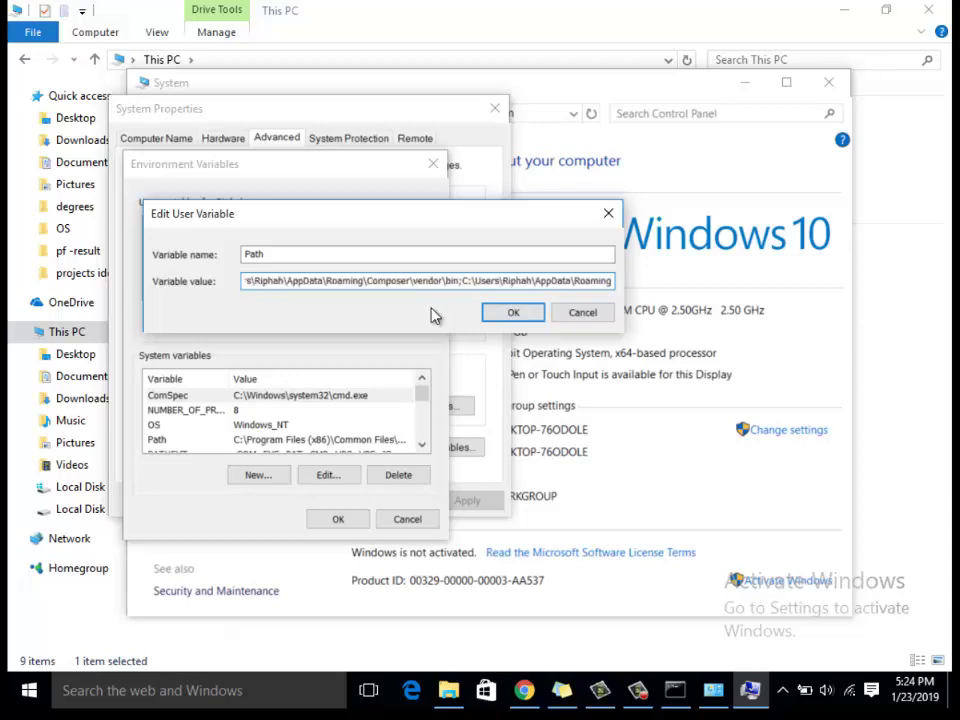
{"action": "key", "text": "Return"}
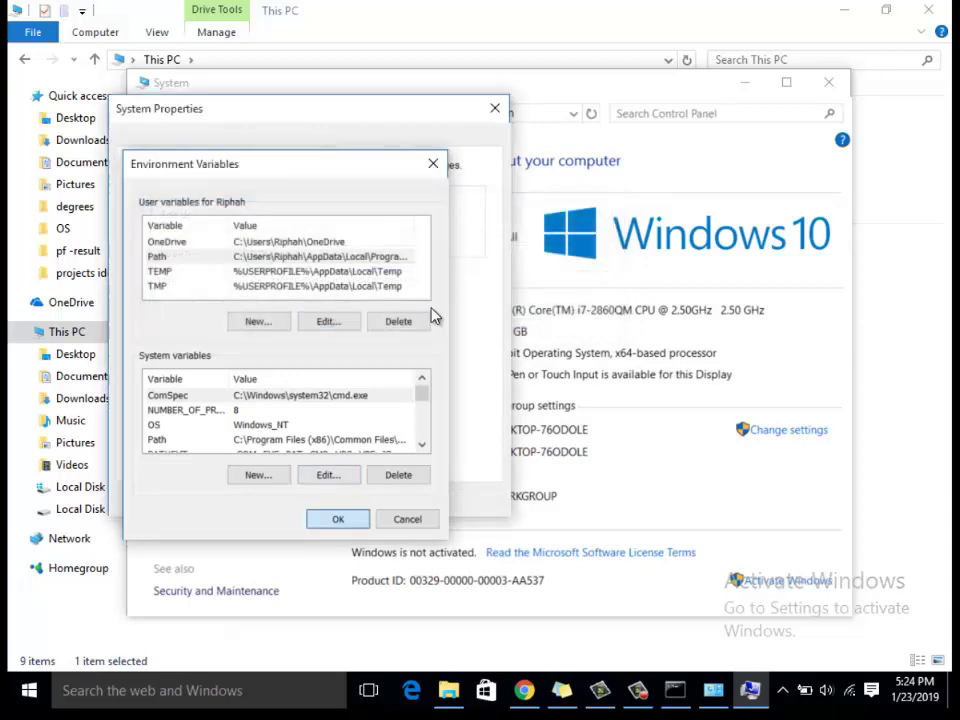
{"action": "key", "text": "Return"}
{"action": "left_click", "coordinate": [306, 500]}
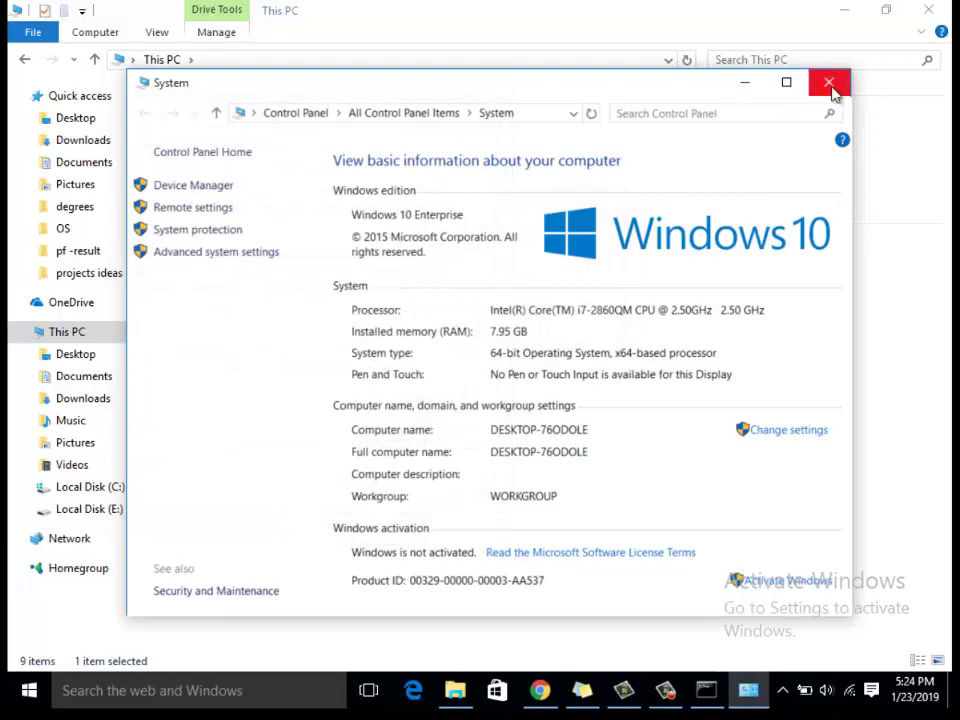
{"action": "left_click", "coordinate": [828, 83]}
{"action": "left_click", "coordinate": [738, 694]}
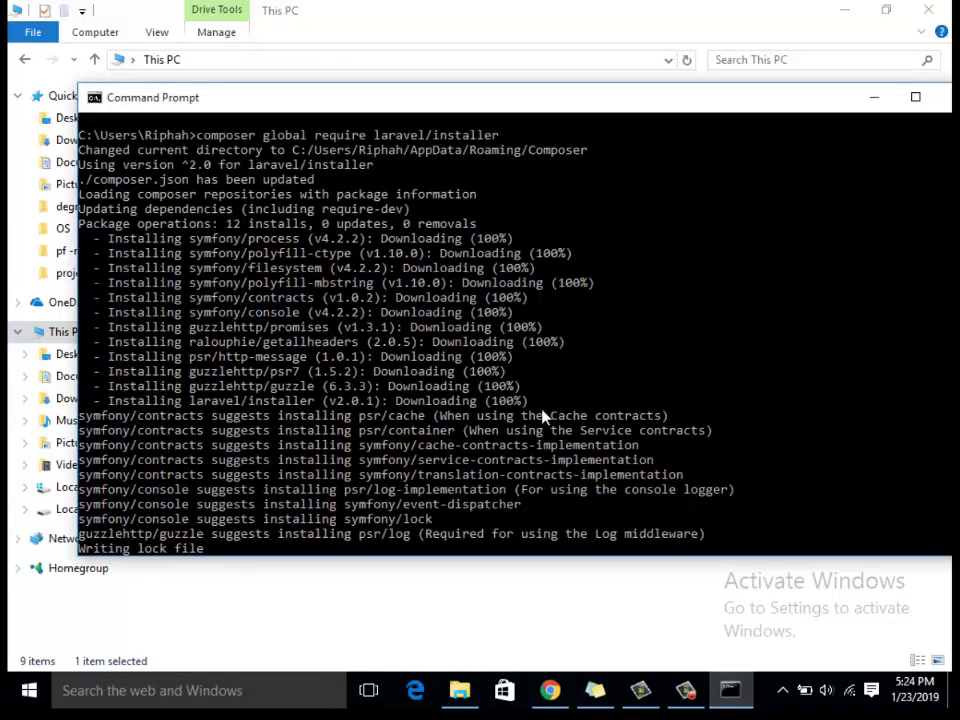
- Run the laravel command in Command Prompt to check that the installer is recognised
{"action": "left_click_drag", "start_coordinate": [810, 105], "coordinate": [741, 99]}
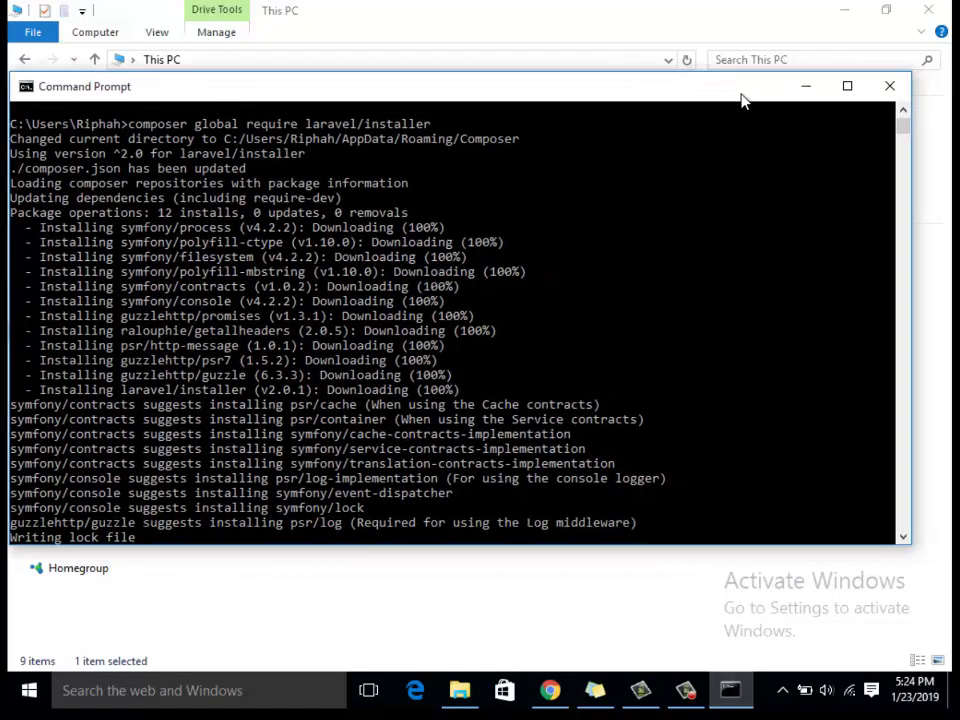
{"action": "type", "text": "laravel"}
{"action": "key", "text": "Return"}
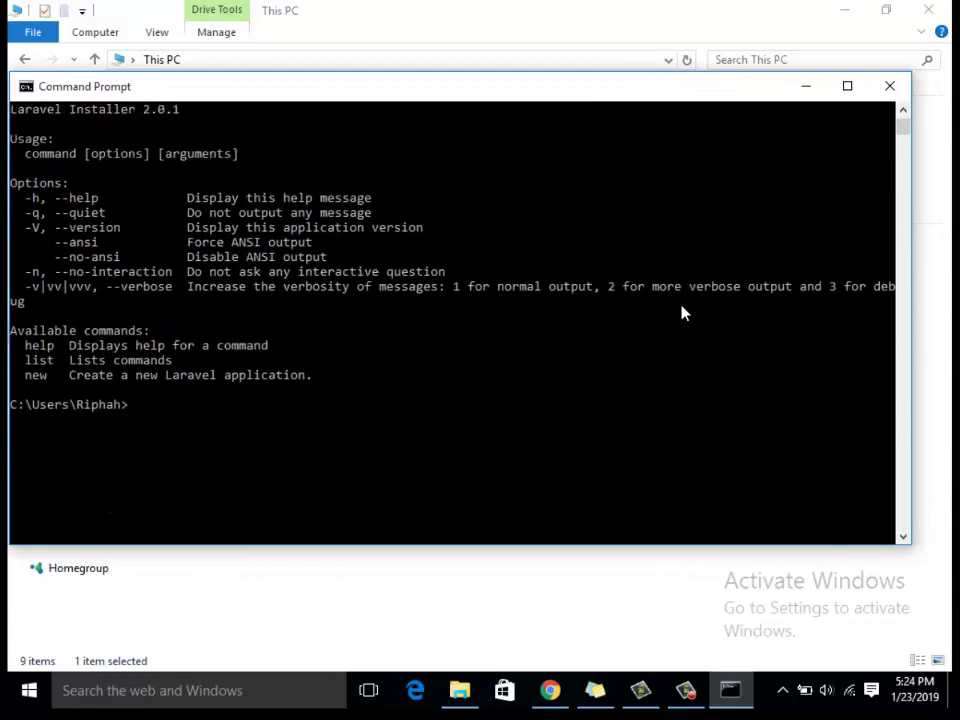
{"action": "type", "text": "laraevl"}
{"action": "key", "text": "BackSpace"}
{"action": "key", "text": "BackSpace"}
{"action": "key", "text": "BackSpace"}
{"action": "type", "text": "vel"}
{"action": "key", "text": "Return"}
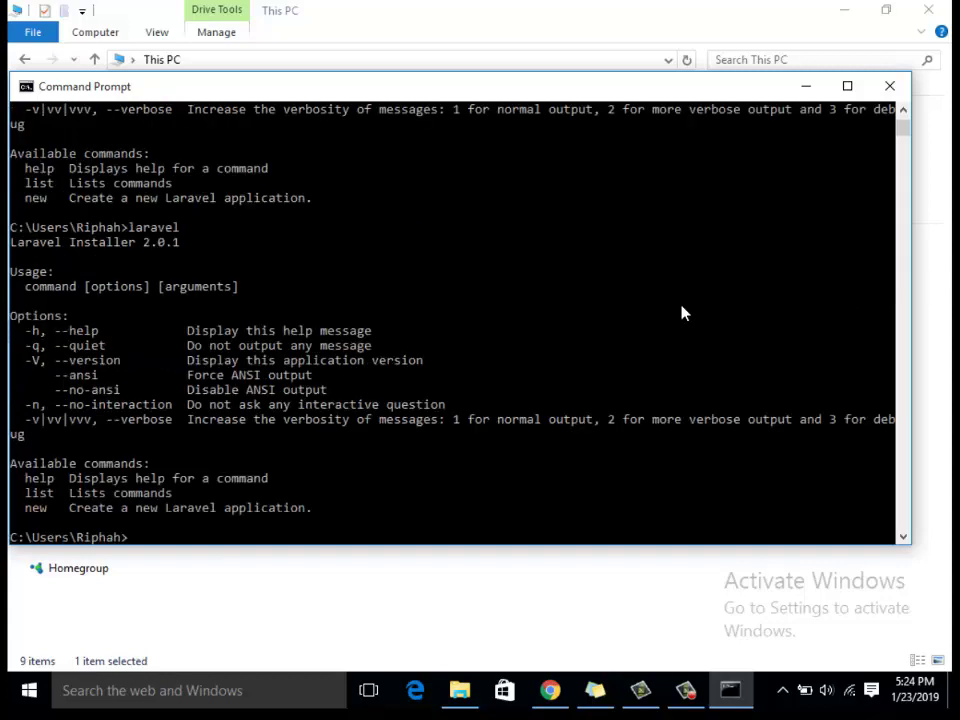
- Close Command Prompt and File Explorer, and highlight the "laravel new blog" command in the Laravel installation docs
{"action": "left_click", "coordinate": [889, 86]}
{"action": "left_click", "coordinate": [925, 9]}
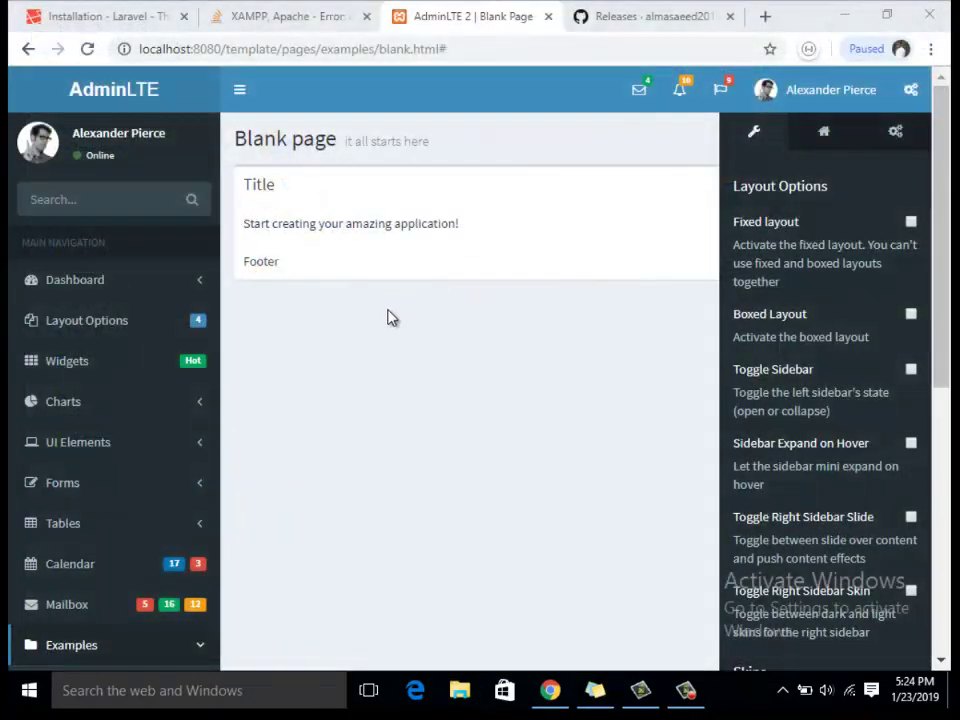
{"action": "left_click", "coordinate": [133, 17]}
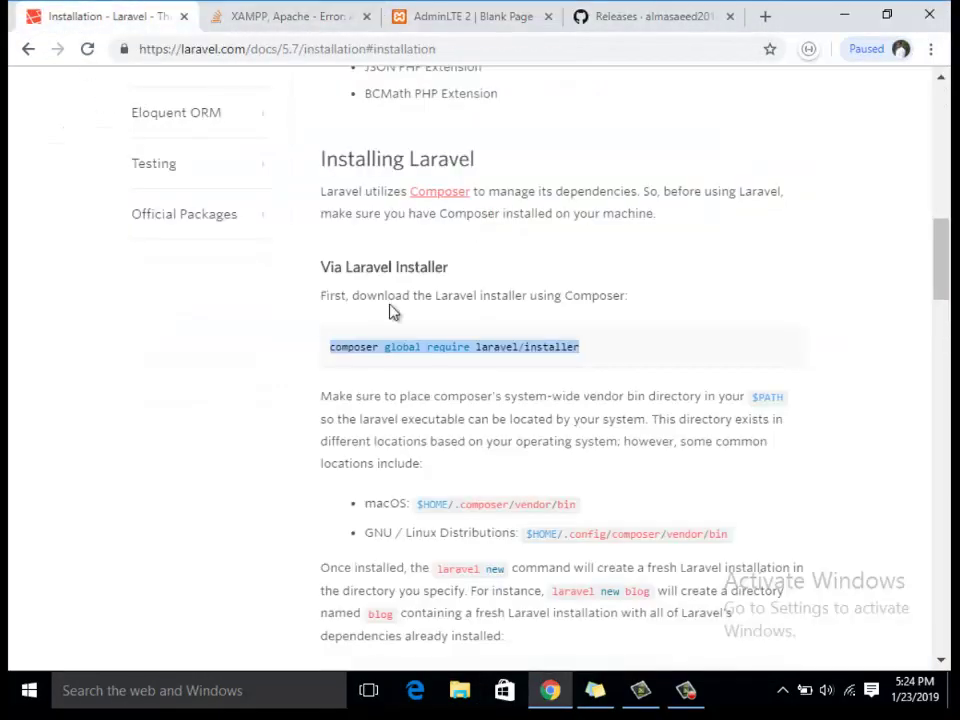
{"action": "scroll", "coordinate": [312, 360], "scroll_direction": "down", "scroll_amount": 2}
{"action": "scroll", "coordinate": [308, 369], "scroll_direction": "down", "scroll_amount": 1}
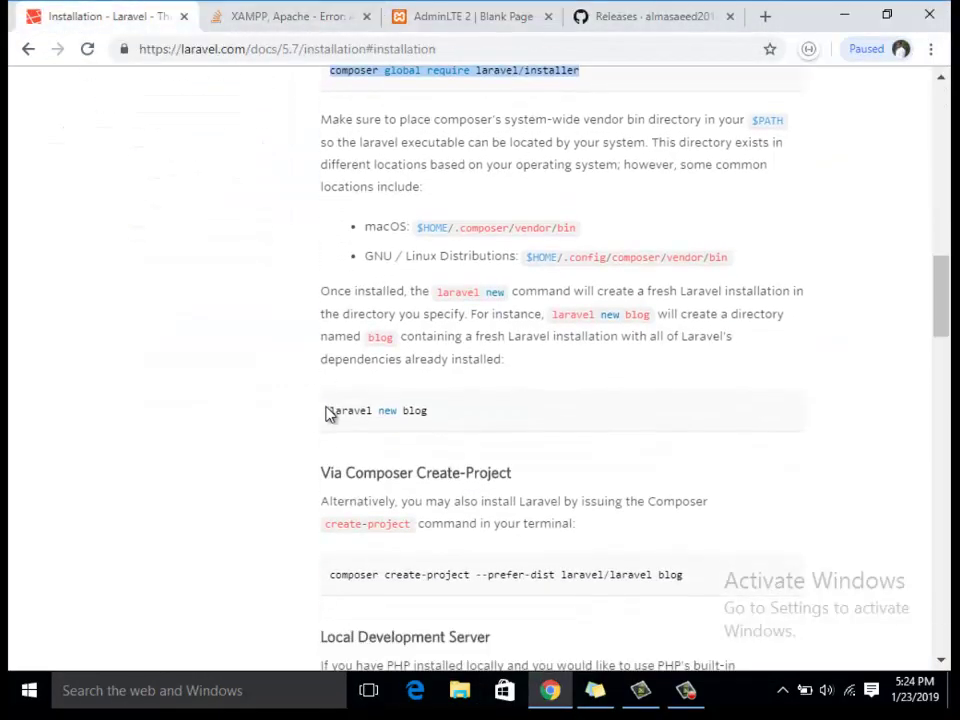
{"action": "left_click_drag", "start_coordinate": [331, 410], "coordinate": [479, 421]}
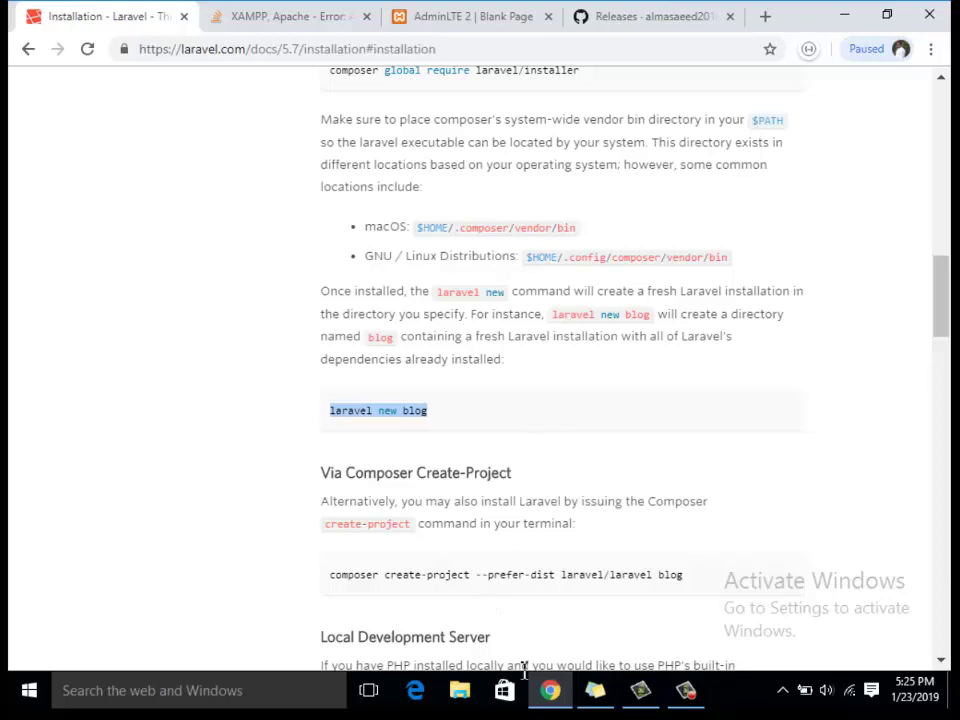
- Open the C:\xampp\htdocs folder in File Explorer
{"action": "left_click", "coordinate": [459, 690]}
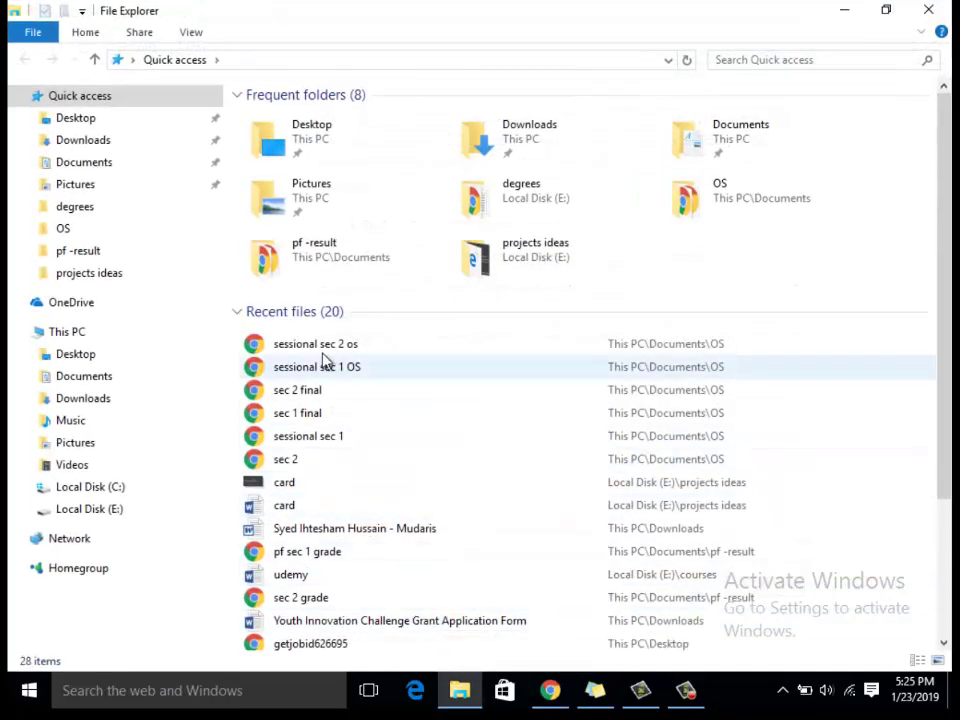
{"action": "left_click", "coordinate": [92, 487]}
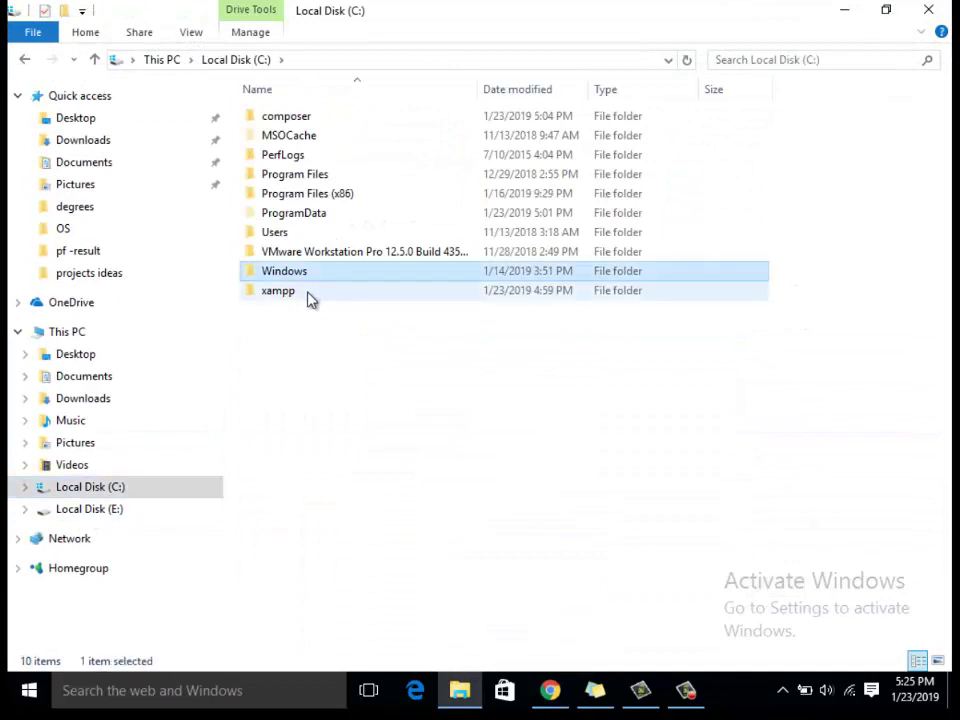
{"action": "double_click", "coordinate": [310, 290]}
{"action": "double_click", "coordinate": [320, 196]}
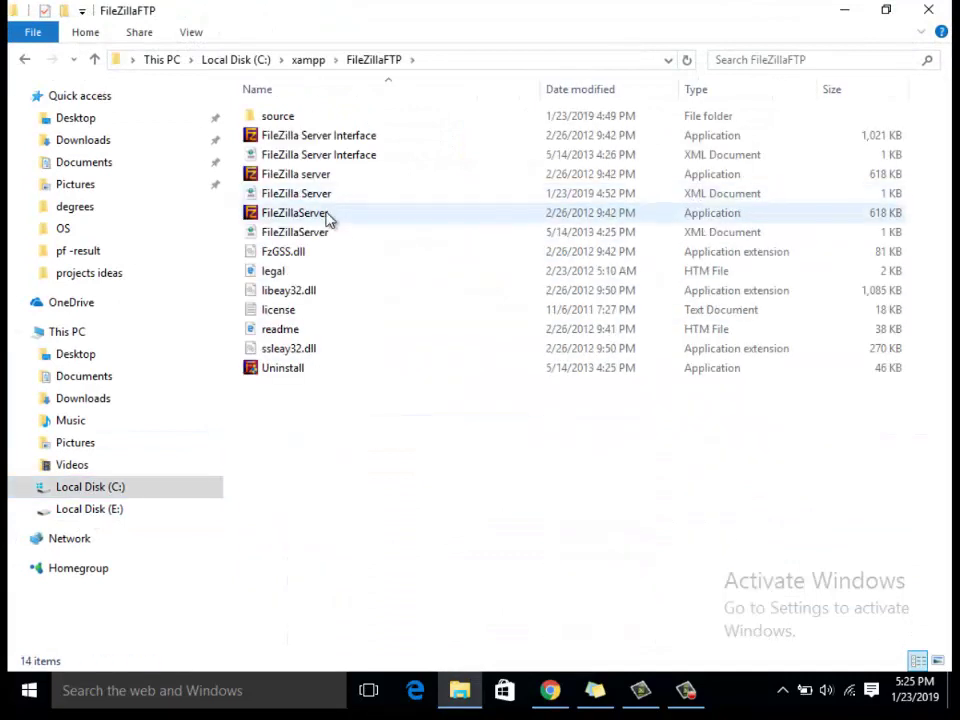
{"action": "key", "text": "alt+Left"}
{"action": "double_click", "coordinate": [328, 215]}
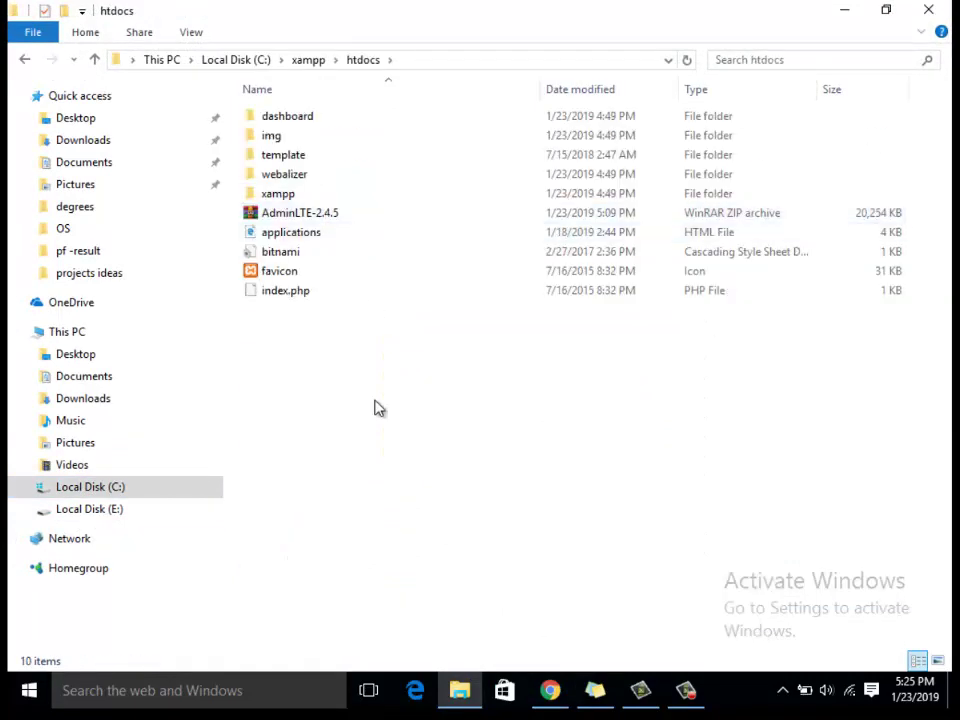
- Open a command window in the htdocs folder
{"action": "right_click", "coordinate": [356, 364]}
{"action": "left_click", "coordinate": [308, 451]}
{"action": "right_click", "coordinate": [392, 426]}
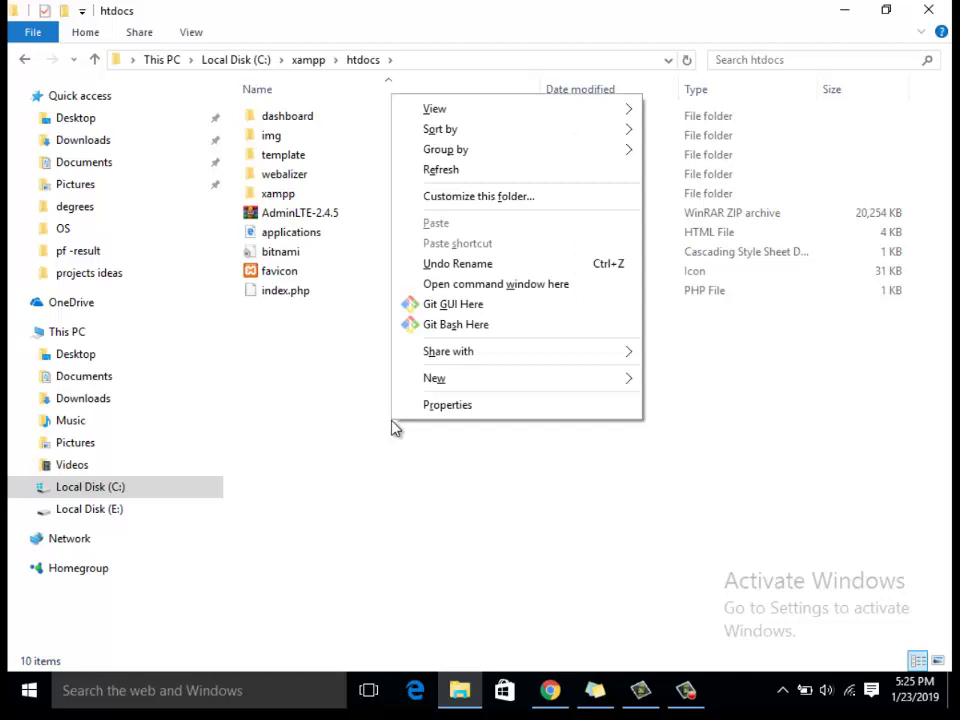
{"action": "left_click", "coordinate": [487, 286]}
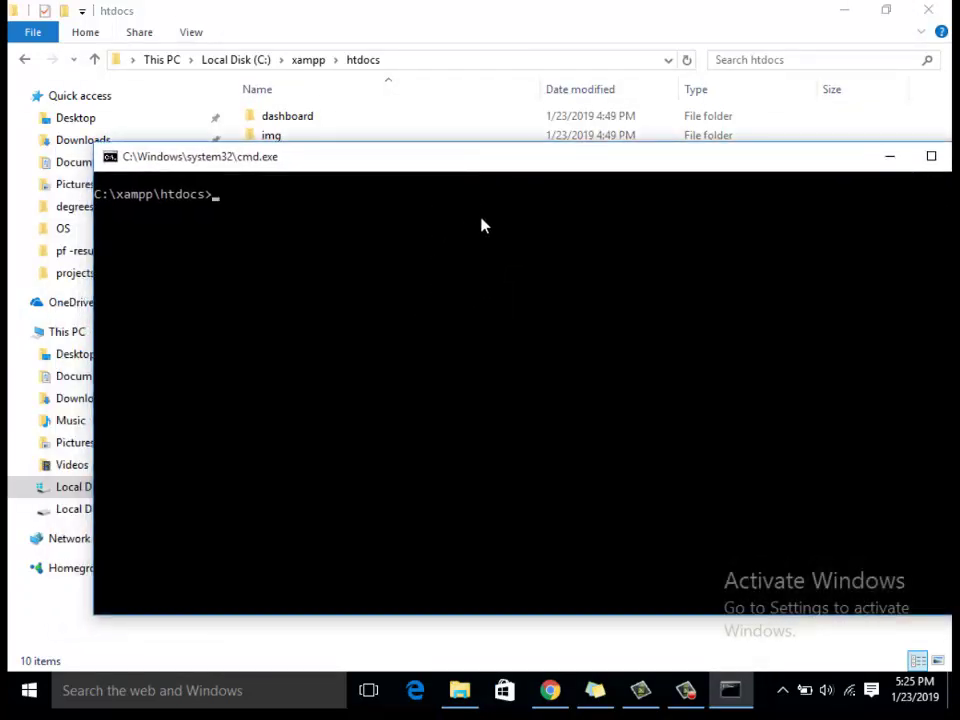
{"action": "left_click_drag", "start_coordinate": [536, 167], "coordinate": [396, 242]}
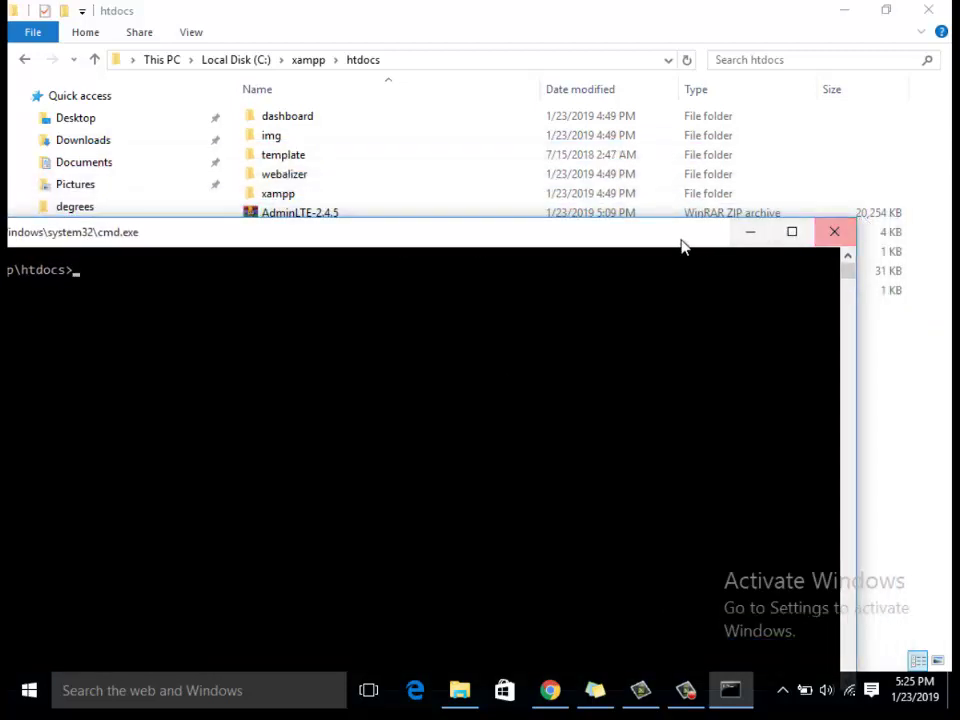
- Minimise the command window and permanently delete the AdminLTE-2.4.5 ZIP archive from htdocs
{"action": "left_click", "coordinate": [748, 233]}
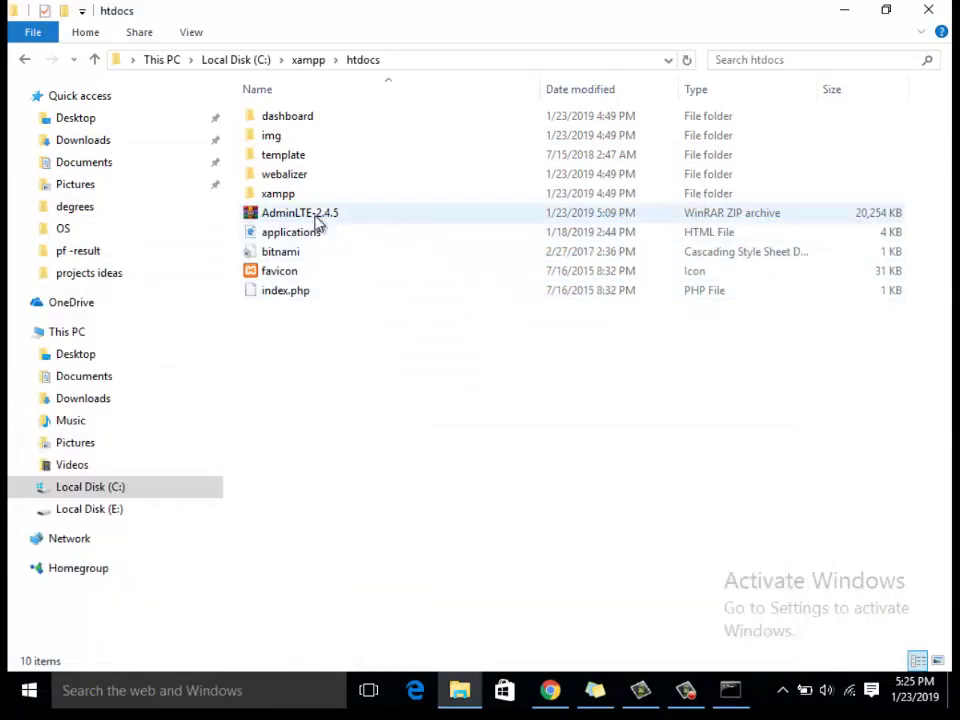
{"action": "left_click", "coordinate": [316, 220]}
{"action": "key", "text": "shift+Delete"}
{"action": "key", "text": "Return"}
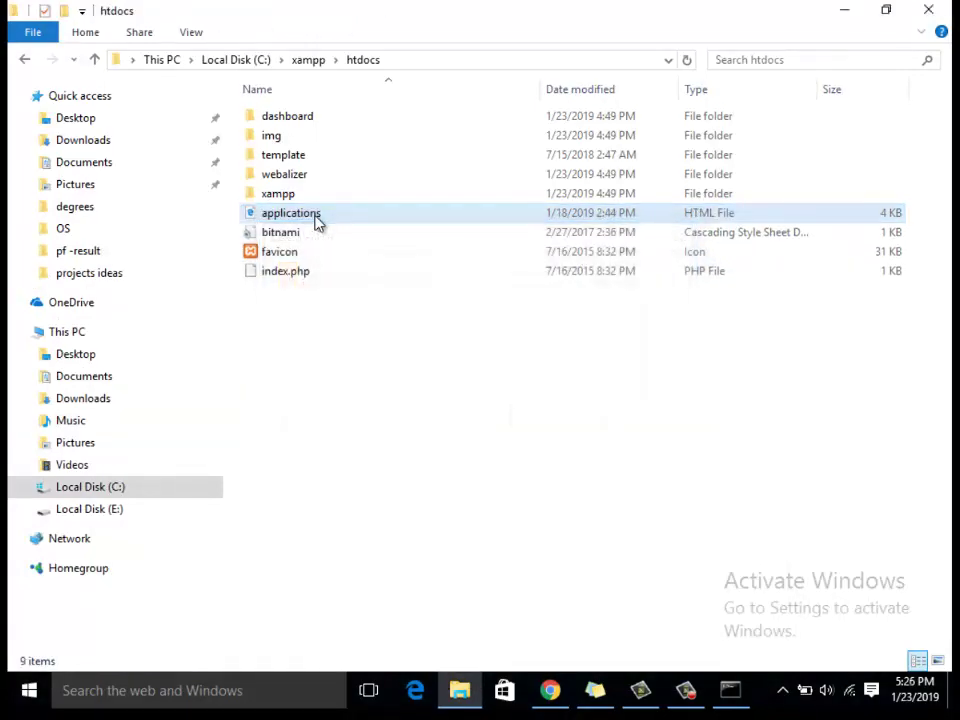
{"action": "left_click", "coordinate": [285, 155]}
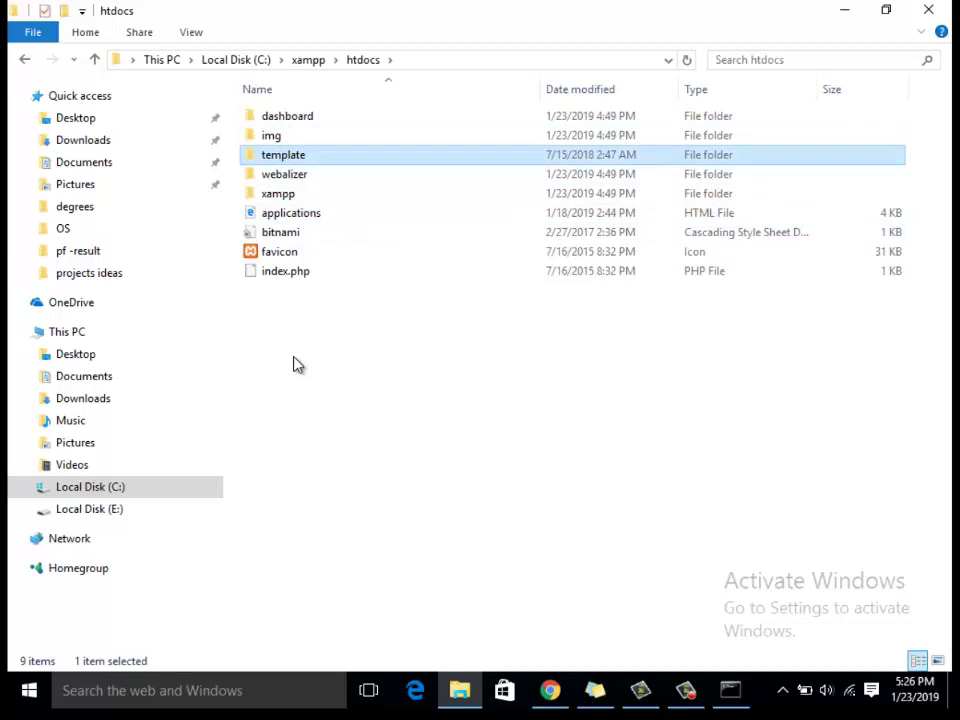
- Create a new Laravel project named forum in htdocs by running "laravel new forum" in the command window
{"action": "left_click", "coordinate": [742, 705]}
{"action": "left_click_drag", "start_coordinate": [474, 250], "coordinate": [647, 131]}
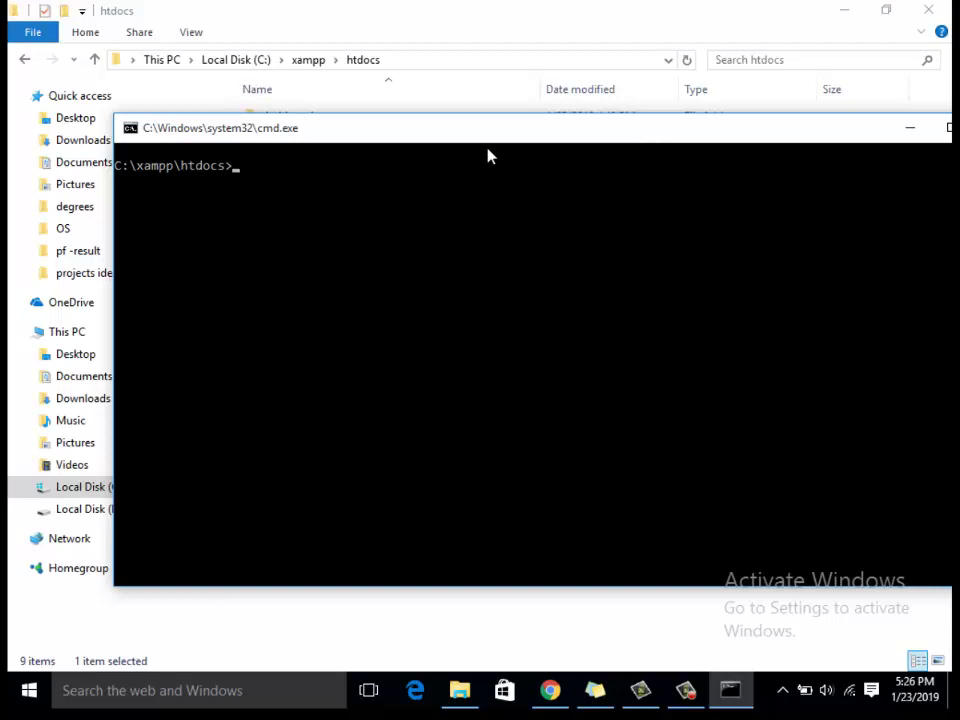
{"action": "type", "text": "laravel new blog"}
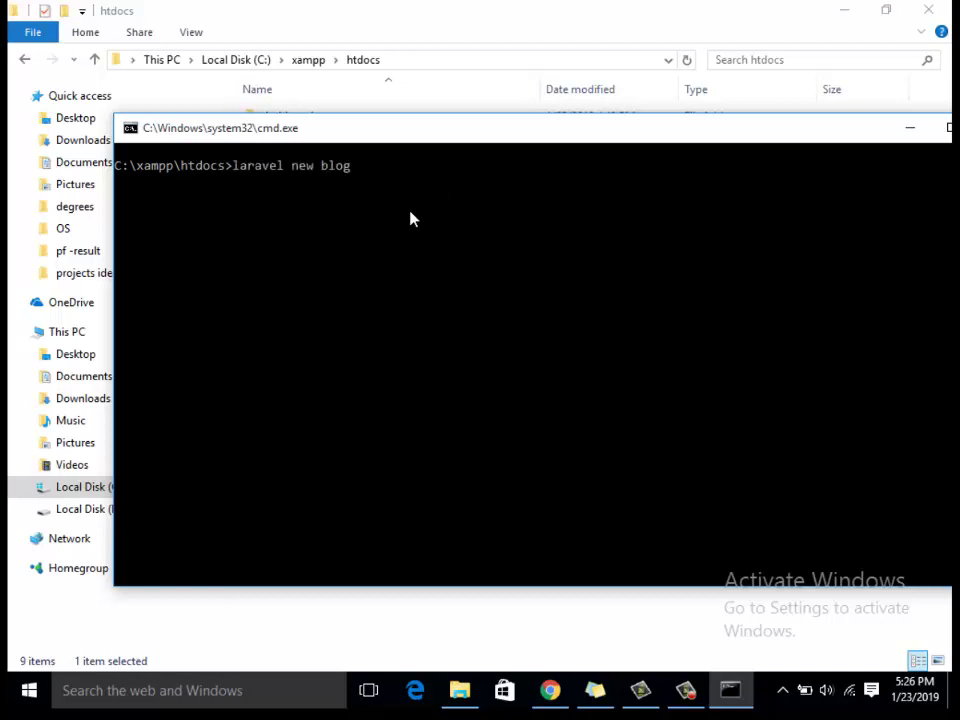
{"action": "key", "text": "BackSpace"}
{"action": "key", "text": "BackSpace"}
{"action": "key", "text": "BackSpace"}
{"action": "key", "text": "BackSpace"}
{"action": "type", "text": "forum"}
{"action": "key", "text": "Return"}
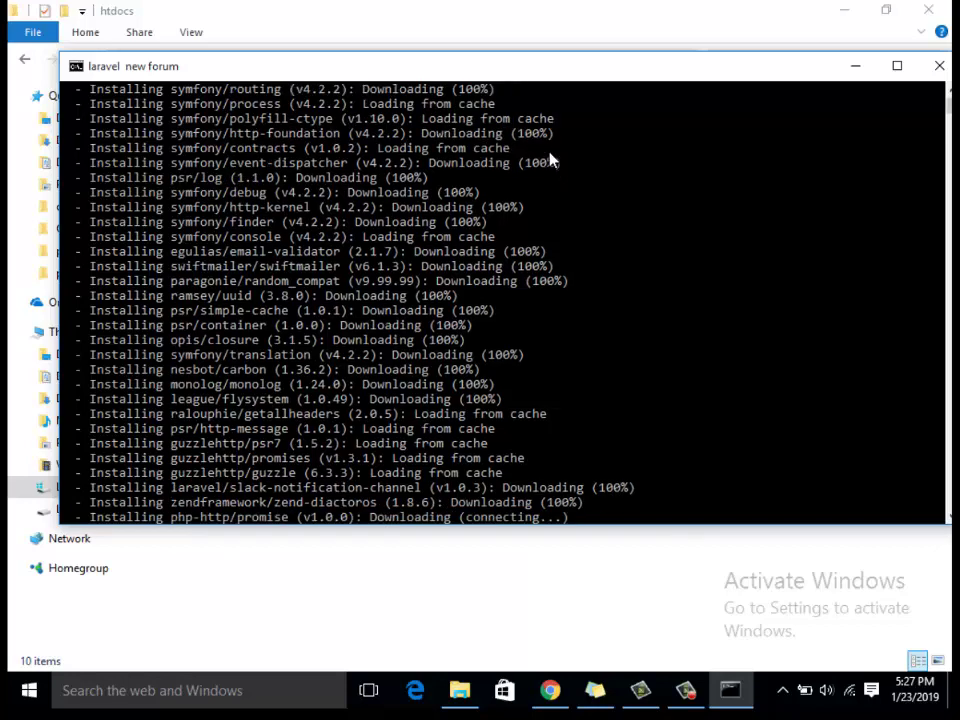
- Open a blank Notepad document and write "git init" on its first line
{"action": "left_click", "coordinate": [30, 692]}
{"action": "type", "text": "note"}
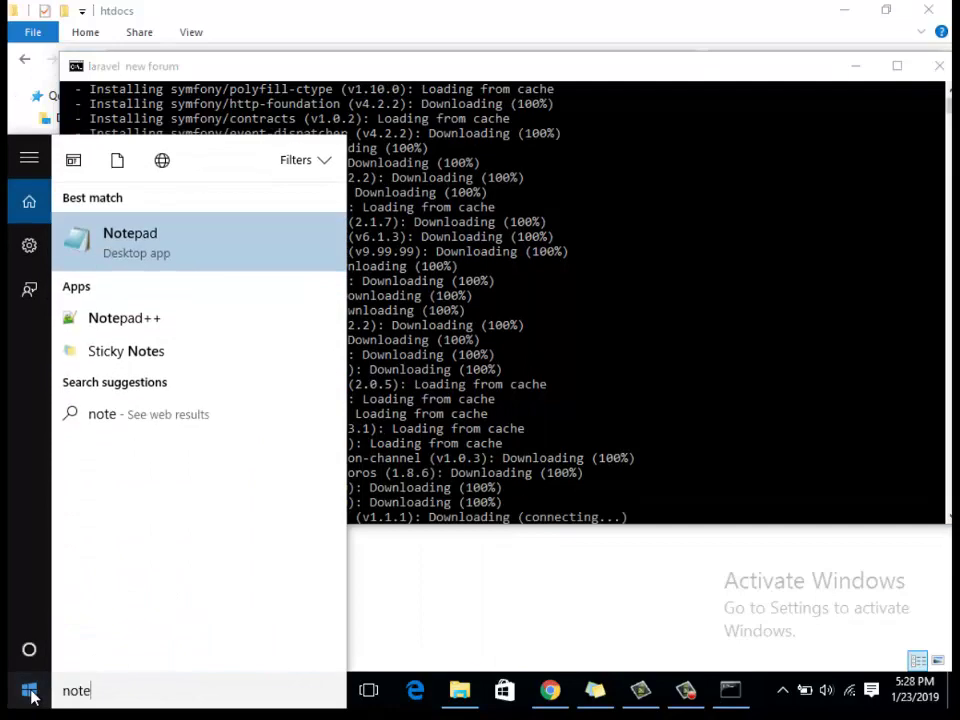
{"action": "key", "text": "Return"}
{"action": "left_click_drag", "start_coordinate": [493, 97], "coordinate": [657, 133]}
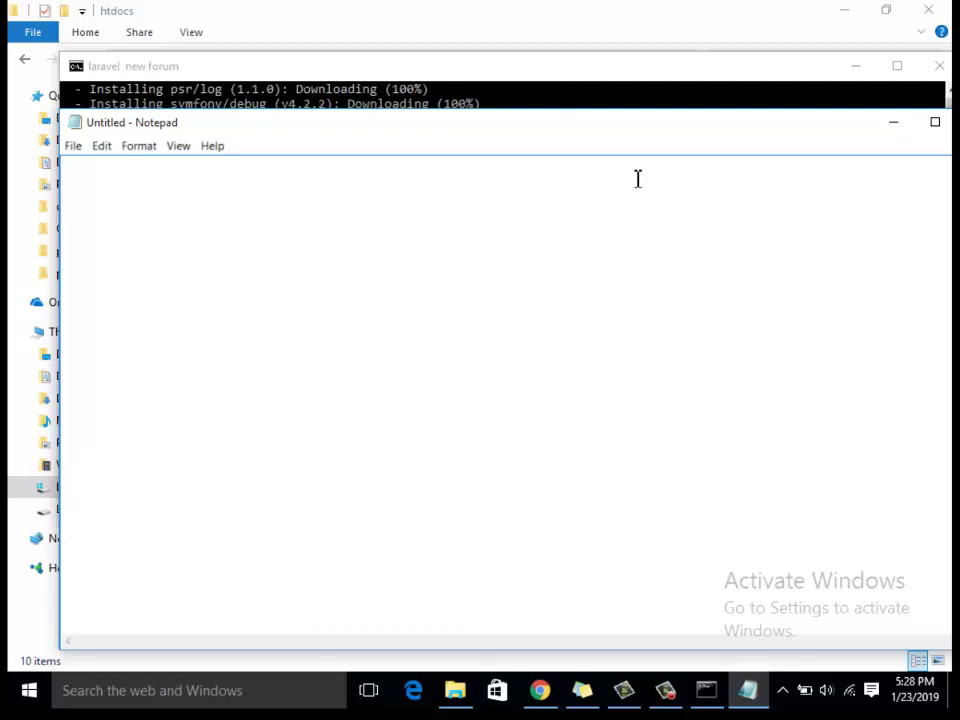
{"action": "type", "text": "git init"}
{"action": "key", "text": "Return"}
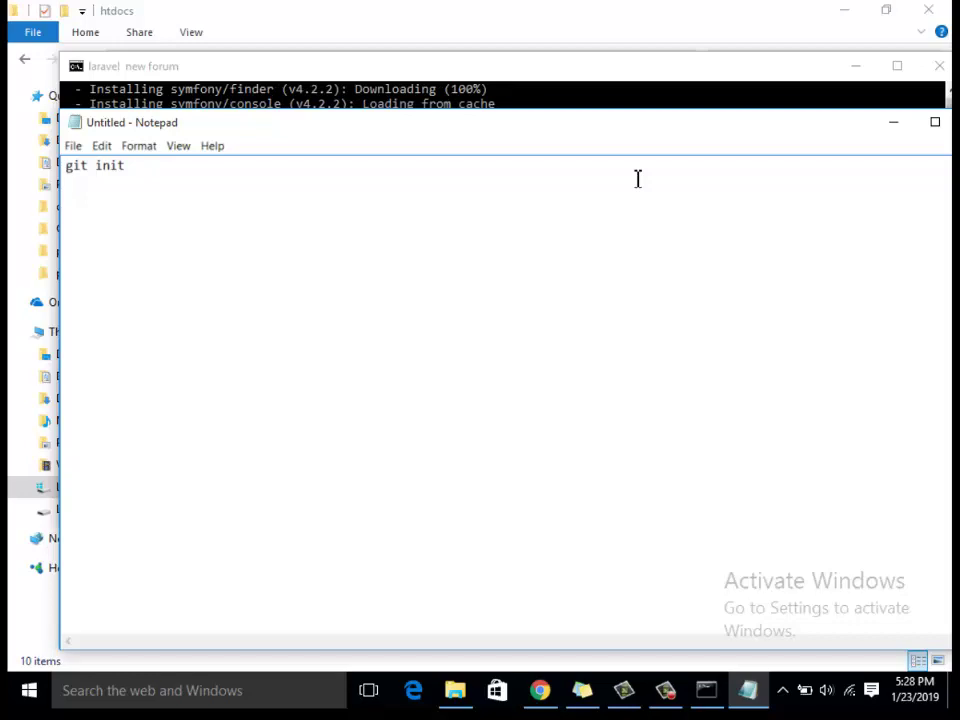
- Add the line "will run once" above "git init" in the note and insert a blank line below the command
{"action": "key", "text": "Up"}
{"action": "key", "text": "Return"}
{"action": "key", "text": "Up"}
{"action": "type", "text": "once"}
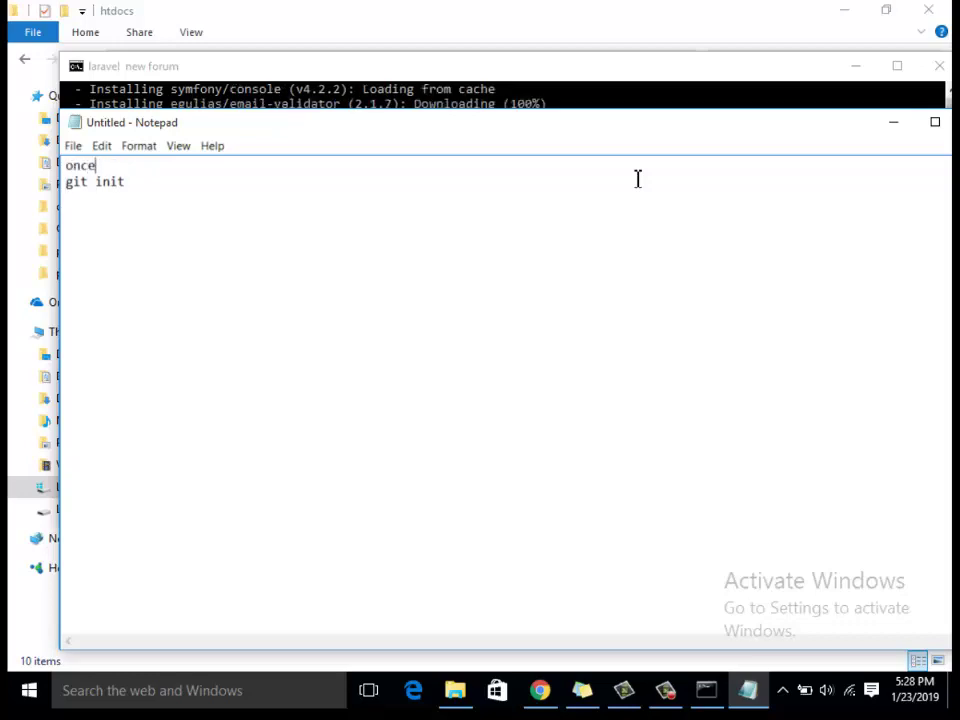
{"action": "key", "text": "BackSpace"}
{"action": "key", "text": "BackSpace"}
{"action": "key", "text": "BackSpace"}
{"action": "key", "text": "BackSpace"}
{"action": "key", "text": "BackSpace"}
{"action": "type", "text": "will run once"}
{"action": "key", "text": "Down"}
{"action": "key", "text": "Return"}
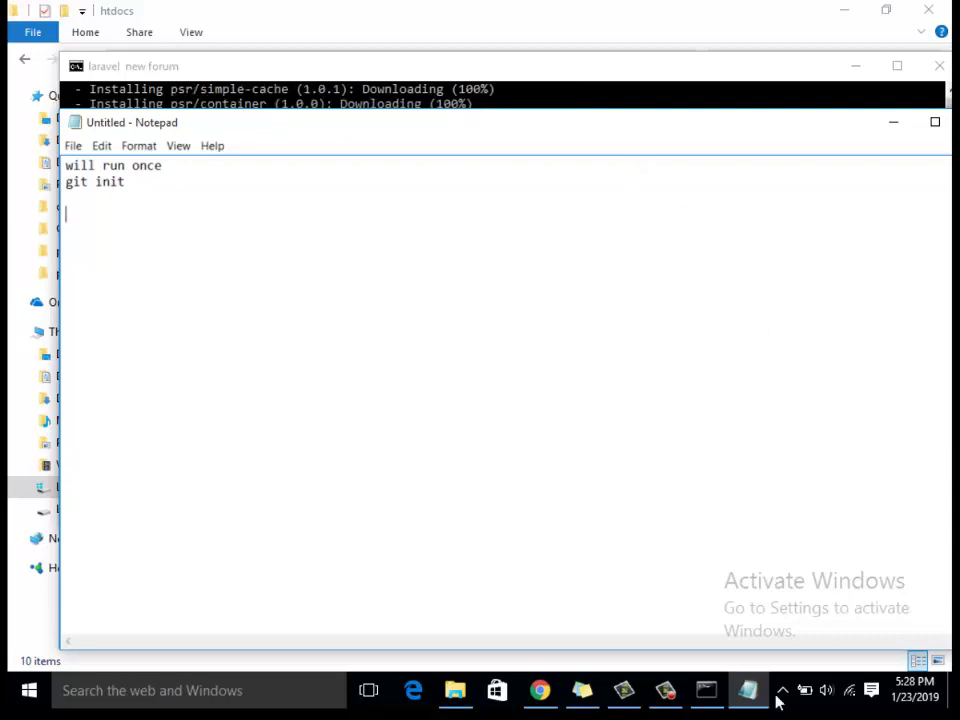
- Switch to Chrome, load bitbucket.org in a new tab, and open the mudaris repository
{"action": "left_click", "coordinate": [545, 693]}
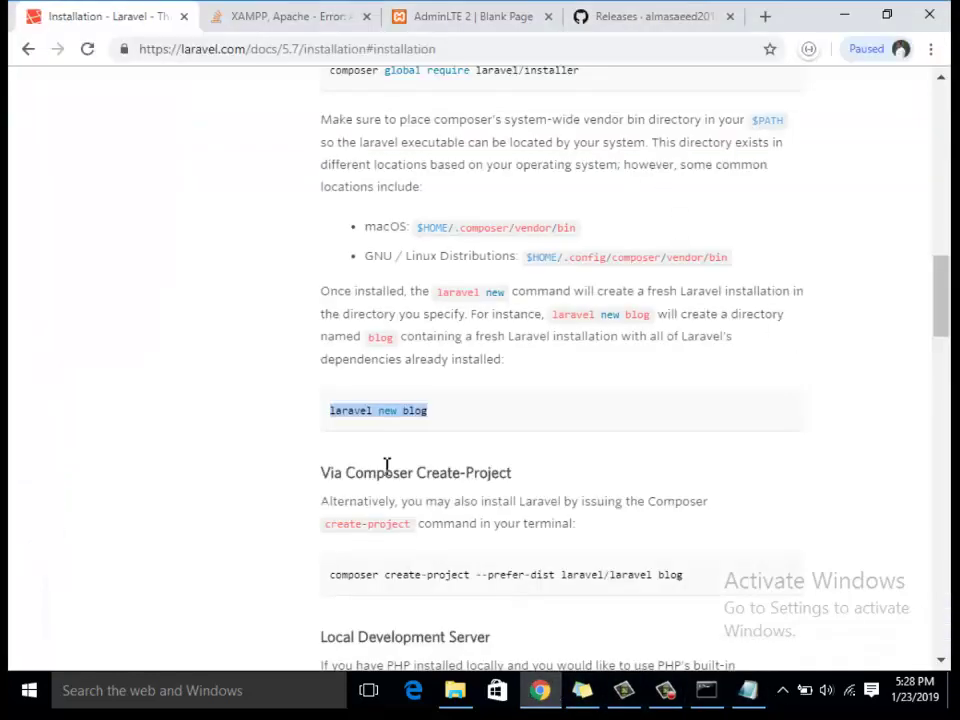
{"action": "left_click", "coordinate": [765, 16]}
{"action": "type", "text": "bitbucket.org"}
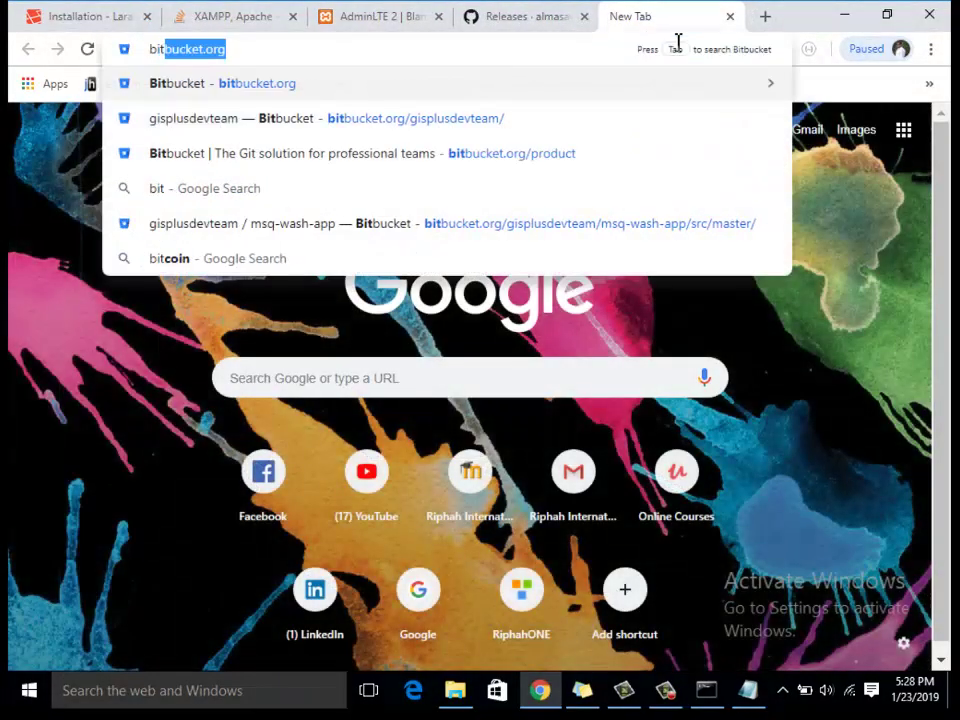
{"action": "key", "text": "Return"}
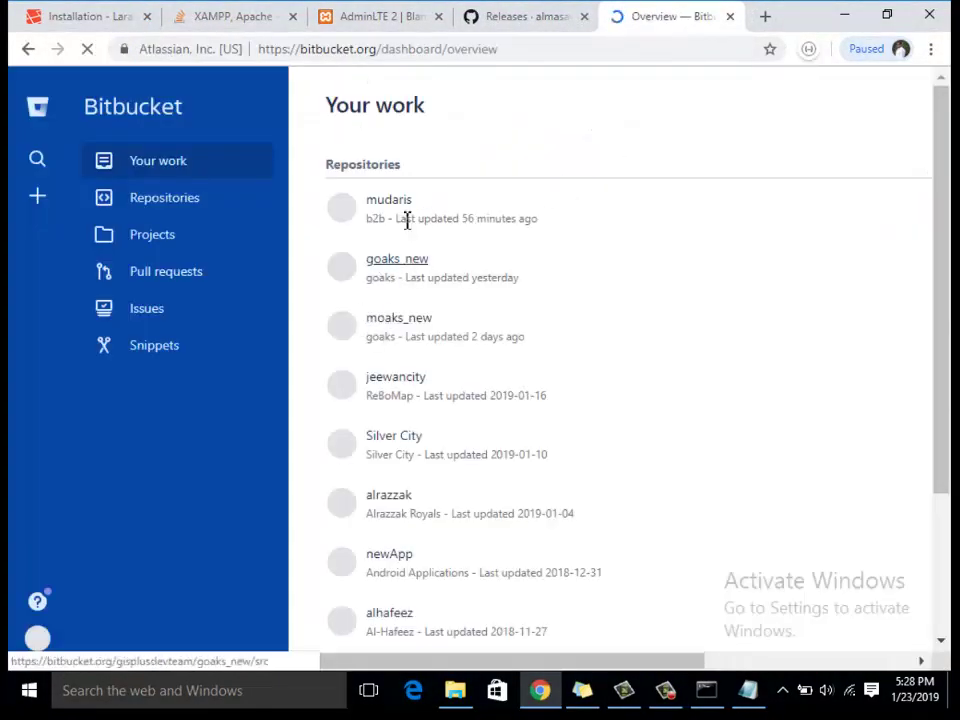
{"action": "left_click", "coordinate": [396, 205]}
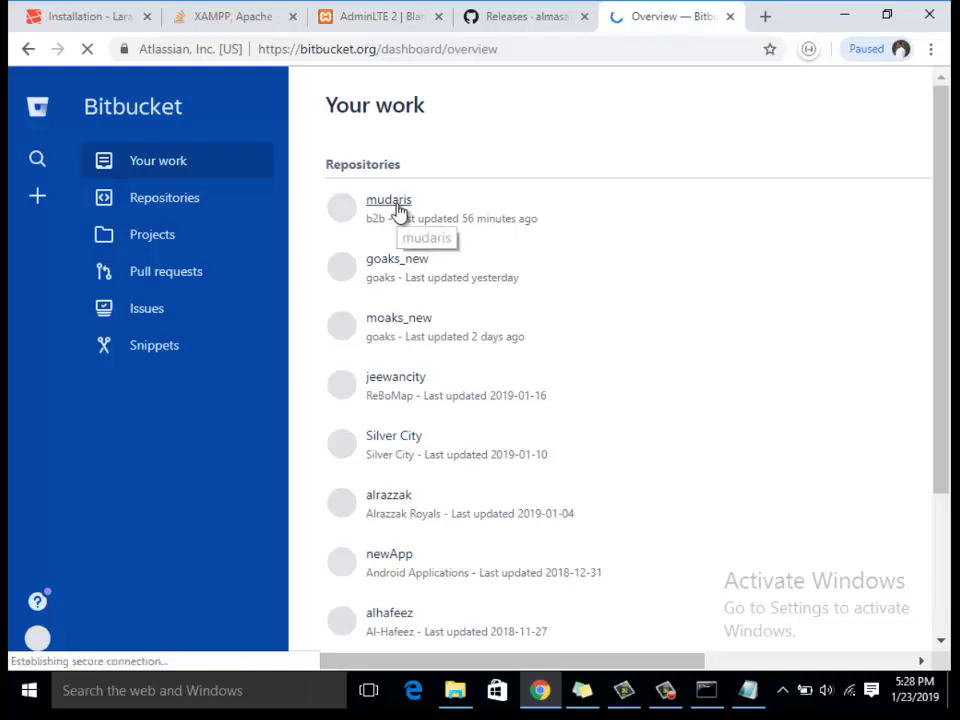
- Examine the repository's "git remote add origin" and "git push -u origin master" commands for connecting an existing local repository
{"action": "scroll", "coordinate": [461, 236], "scroll_direction": "down", "scroll_amount": 3}
{"action": "scroll", "coordinate": [461, 247], "scroll_direction": "down", "scroll_amount": 3}
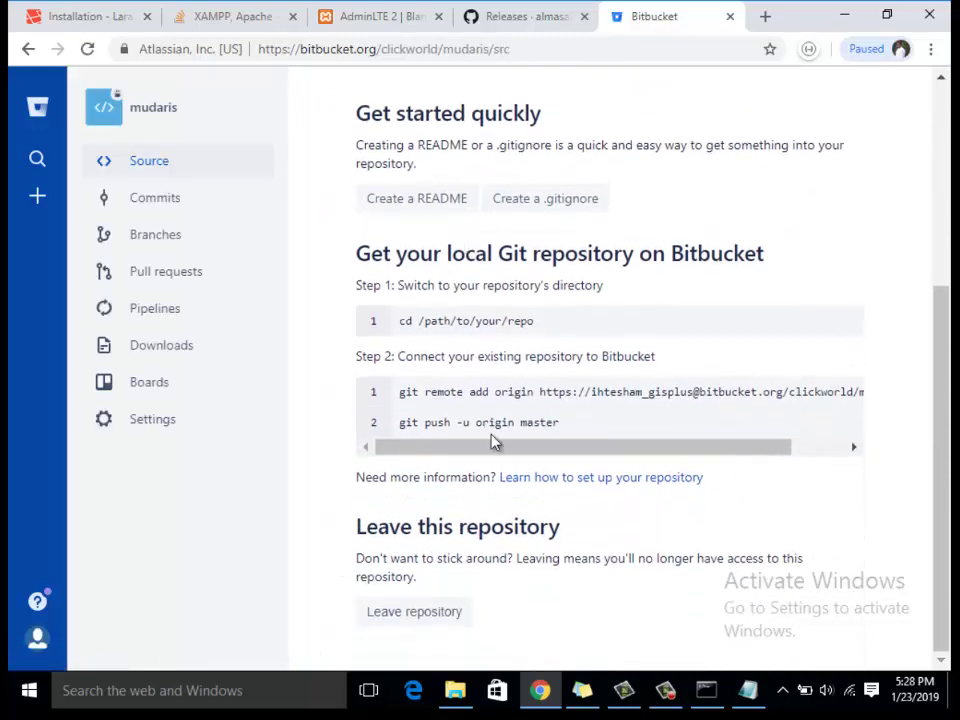
{"action": "left_click_drag", "start_coordinate": [506, 447], "coordinate": [465, 467]}
{"action": "left_click_drag", "start_coordinate": [401, 398], "coordinate": [887, 409]}
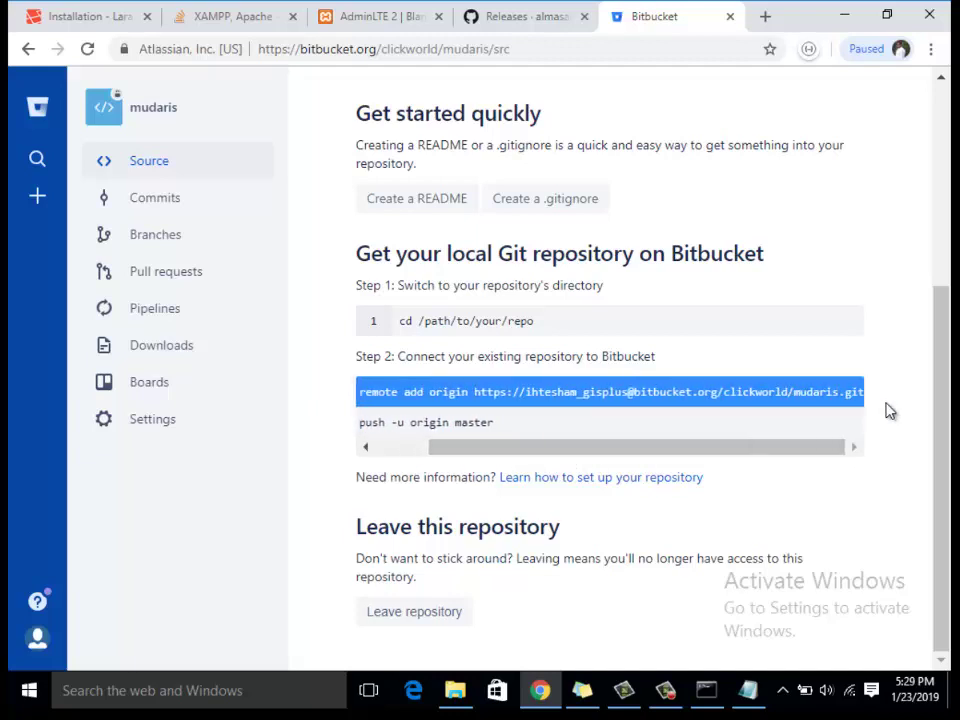
{"action": "left_click_drag", "start_coordinate": [696, 452], "coordinate": [592, 484]}
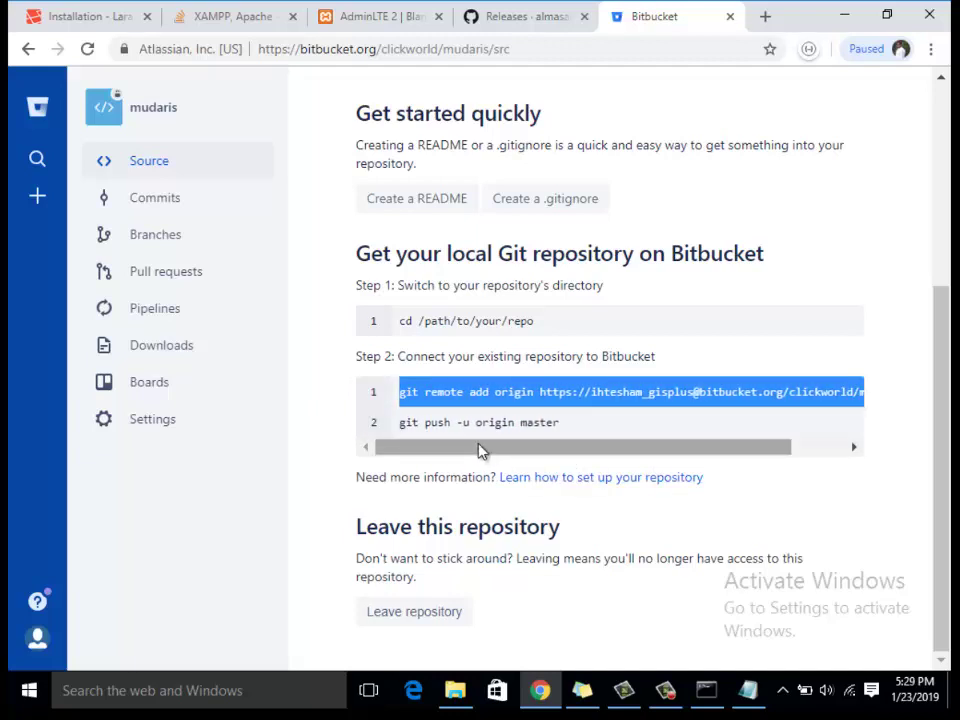
{"action": "left_click_drag", "start_coordinate": [400, 423], "coordinate": [564, 433]}
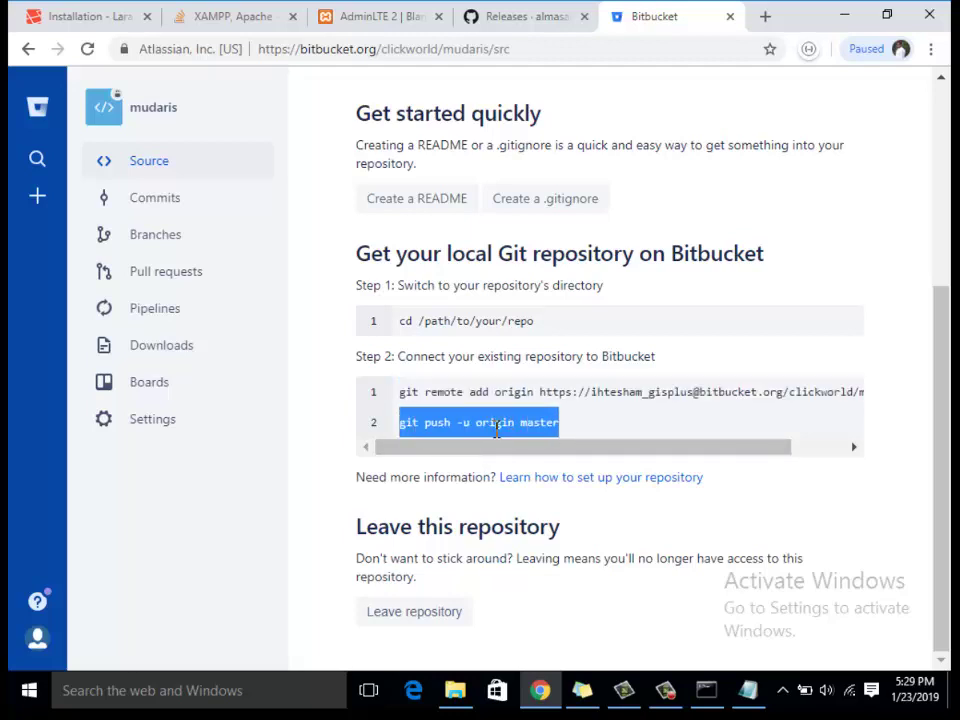
- Switch back to the htdocs command window to check the forum project's installation
{"action": "left_click", "coordinate": [706, 694]}
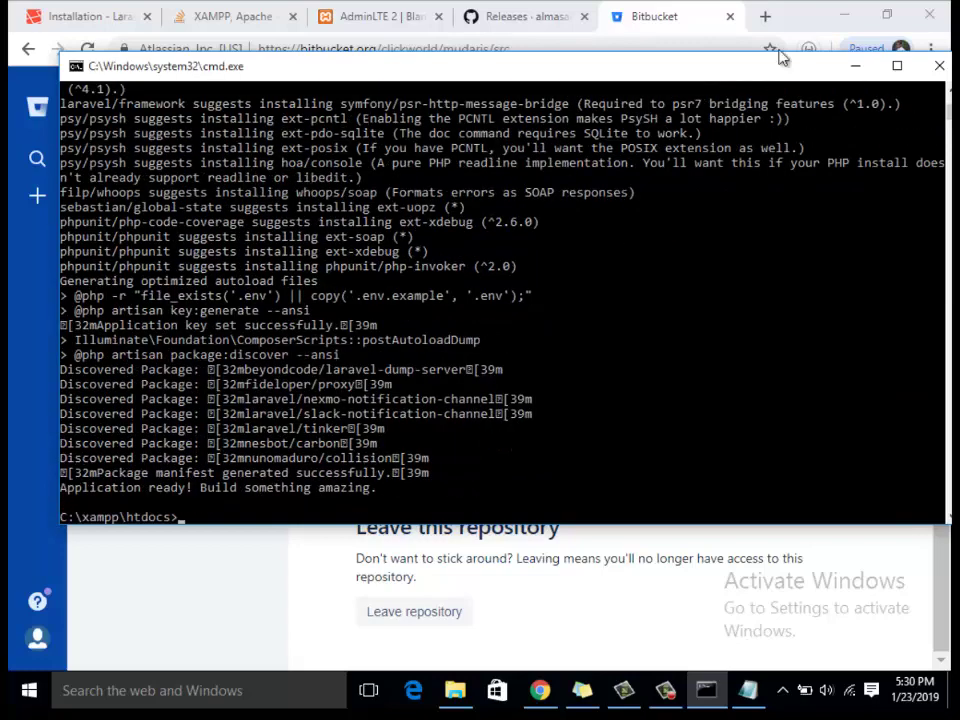
{"action": "left_click_drag", "start_coordinate": [766, 73], "coordinate": [768, 46]}
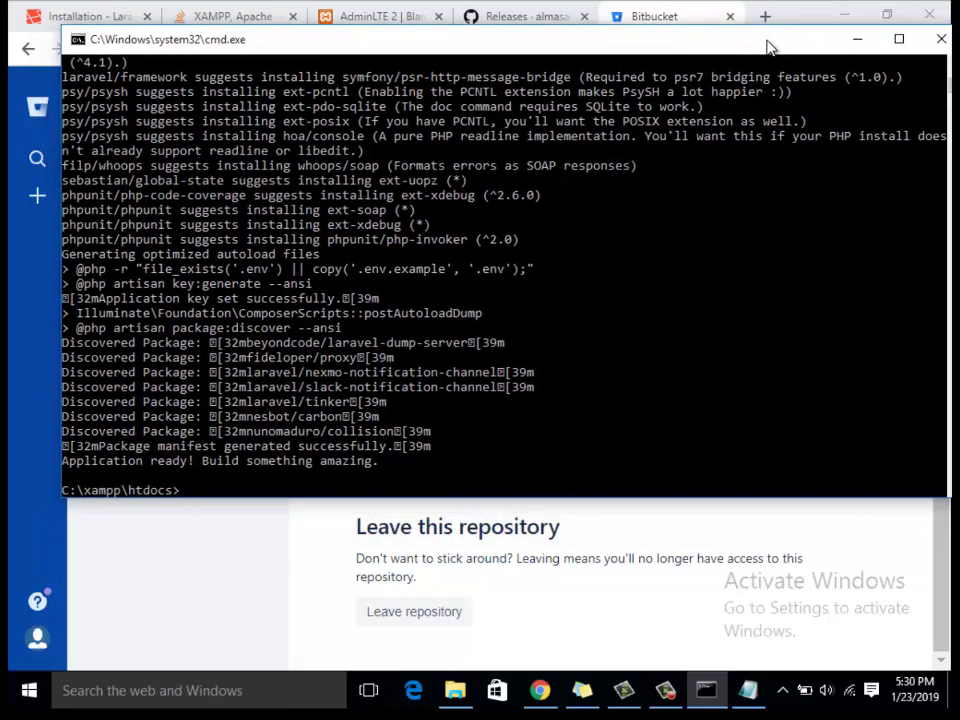
- Change the command window's working directory from htdocs to the forum project folder with "cd forum"
{"action": "left_click_drag", "start_coordinate": [700, 44], "coordinate": [724, 43]}
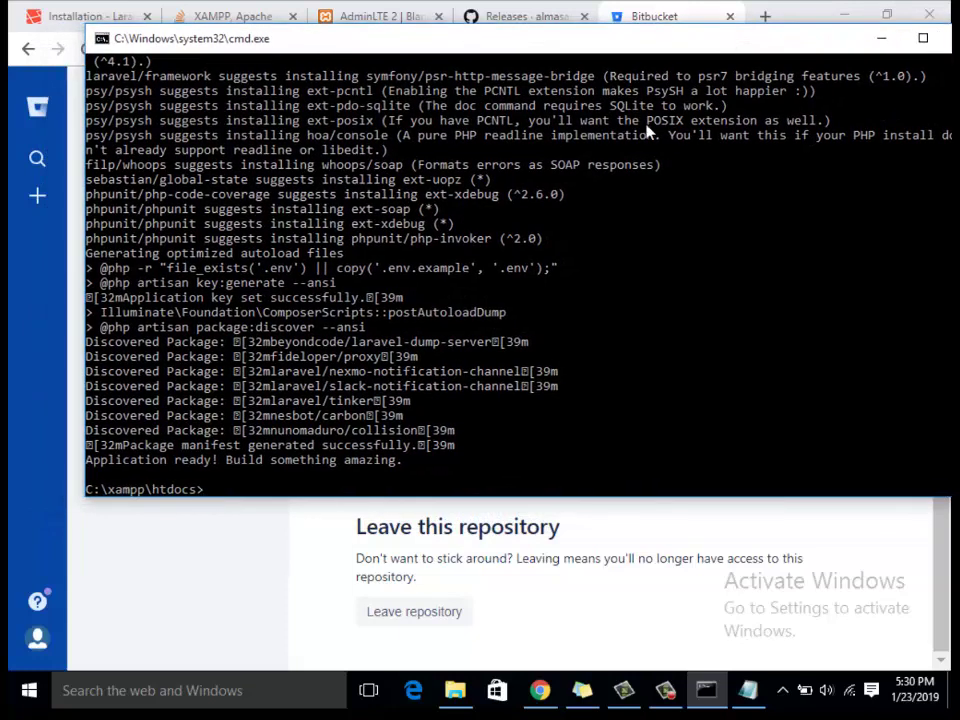
{"action": "type", "text": "cd forum"}
{"action": "key", "text": "Return"}
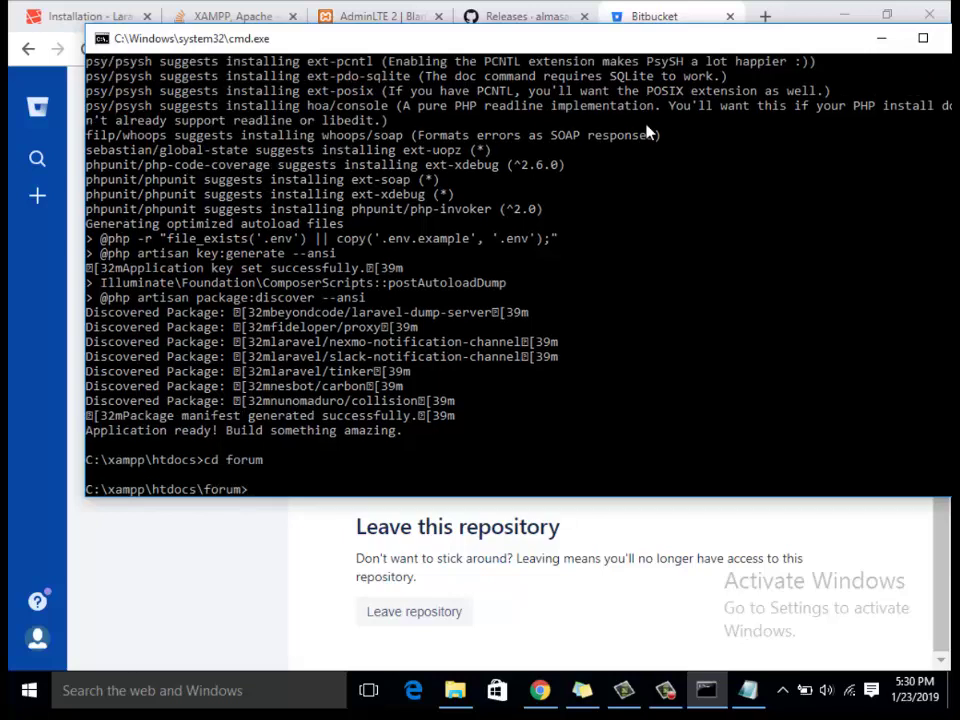
{"action": "left_click_drag", "start_coordinate": [515, 42], "coordinate": [472, 55]}
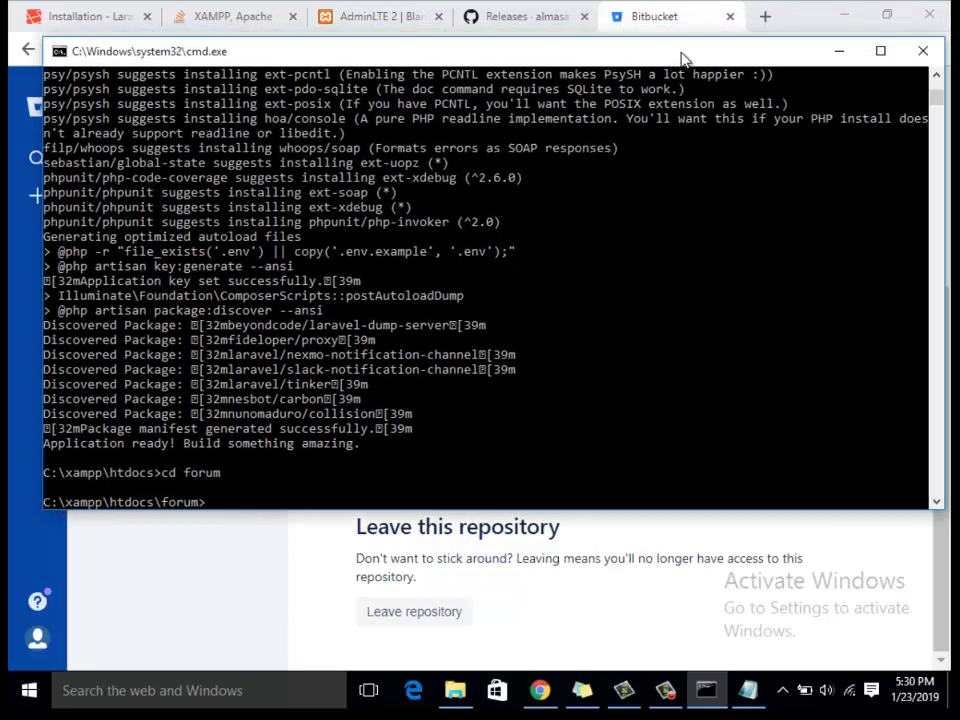
- Switch to File Explorer and open the forum folder in htdocs to view the generated Laravel project files
{"action": "left_click", "coordinate": [840, 55]}
{"action": "left_click", "coordinate": [454, 690]}
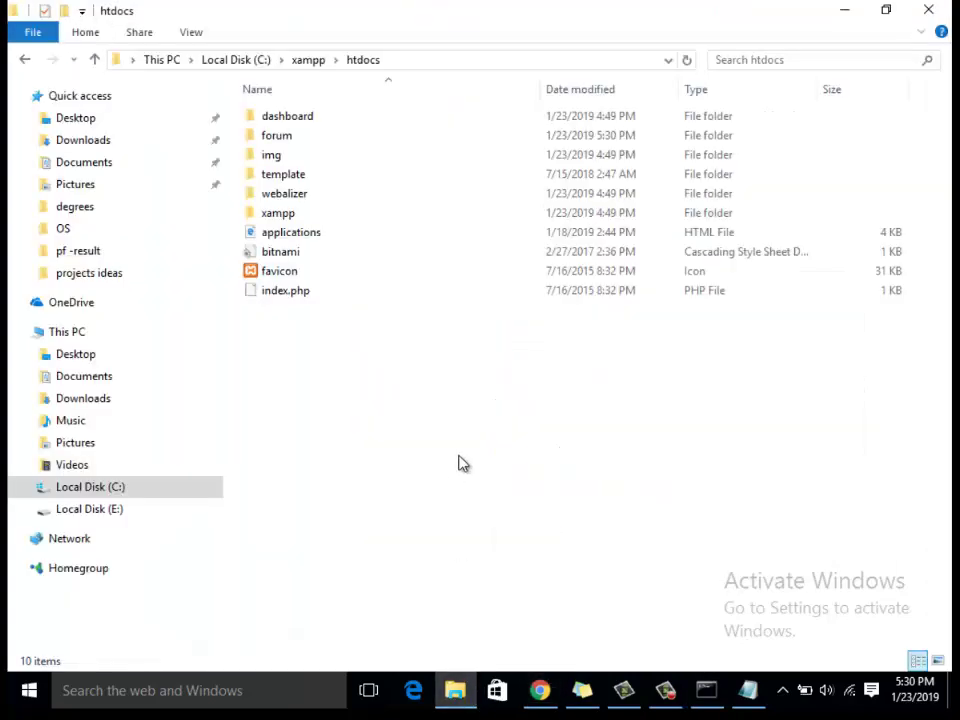
{"action": "double_click", "coordinate": [298, 136]}
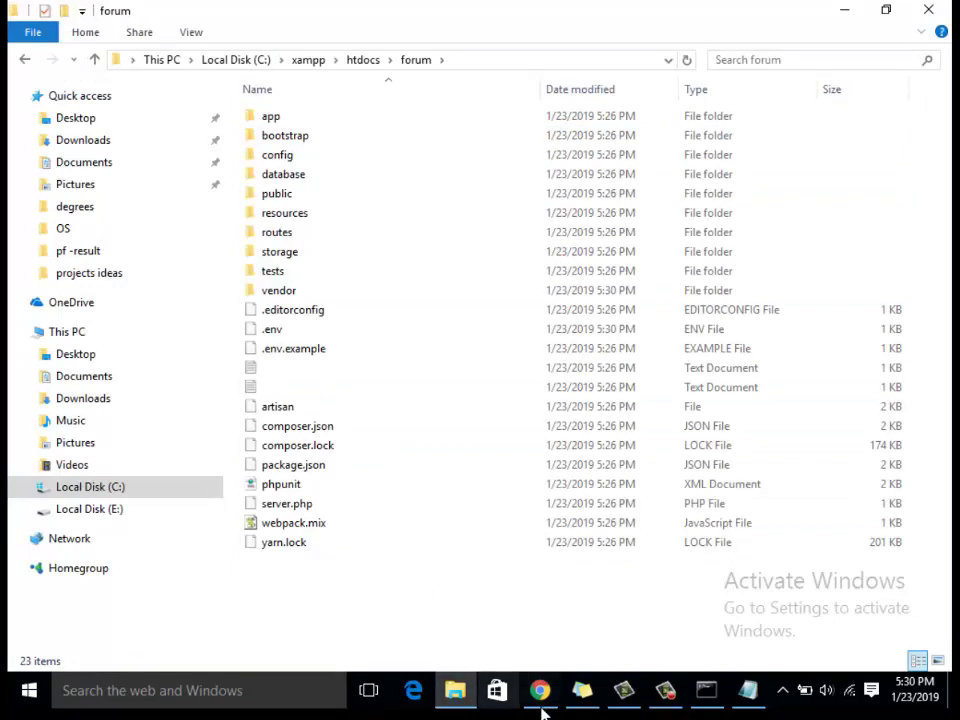
- Switch to Chrome and load localhost:8080/forum in the tab showing the AdminLTE blank page
{"action": "key", "text": "alt+Tab"}
{"action": "left_click", "coordinate": [320, 14]}
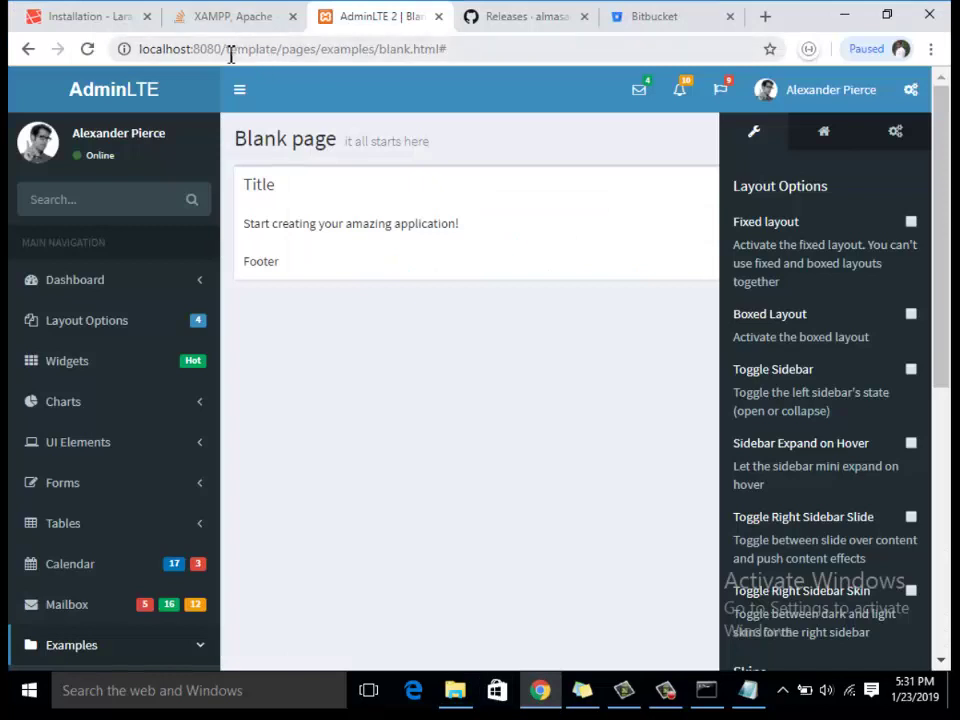
{"action": "left_click_drag", "start_coordinate": [228, 50], "coordinate": [658, 67]}
{"action": "type", "text": "forum"}
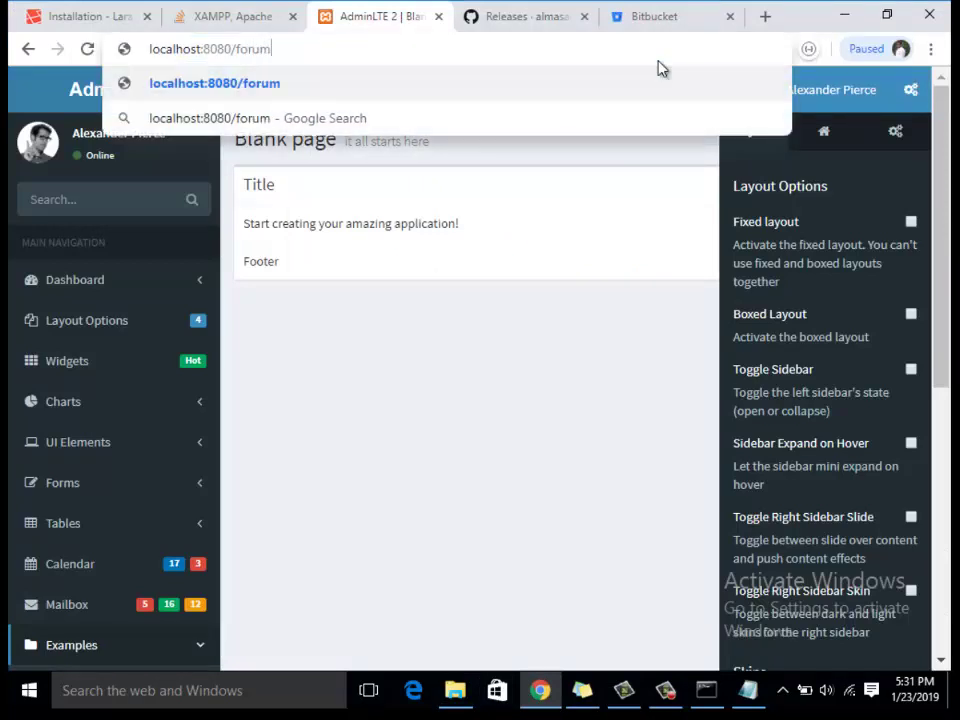
{"action": "key", "text": "Return"}
- Load localhost:8080/forum/public to view the forum project's Laravel welcome page, correcting any typing errors in the address
{"action": "left_click", "coordinate": [447, 52]}
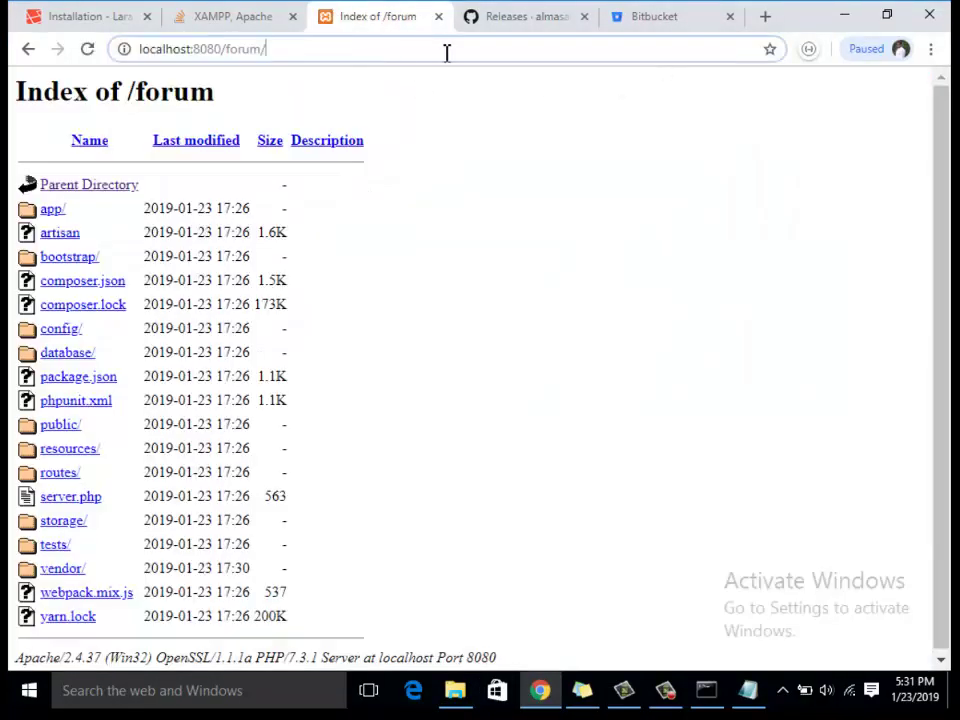
{"action": "type", "text": "[ub"}
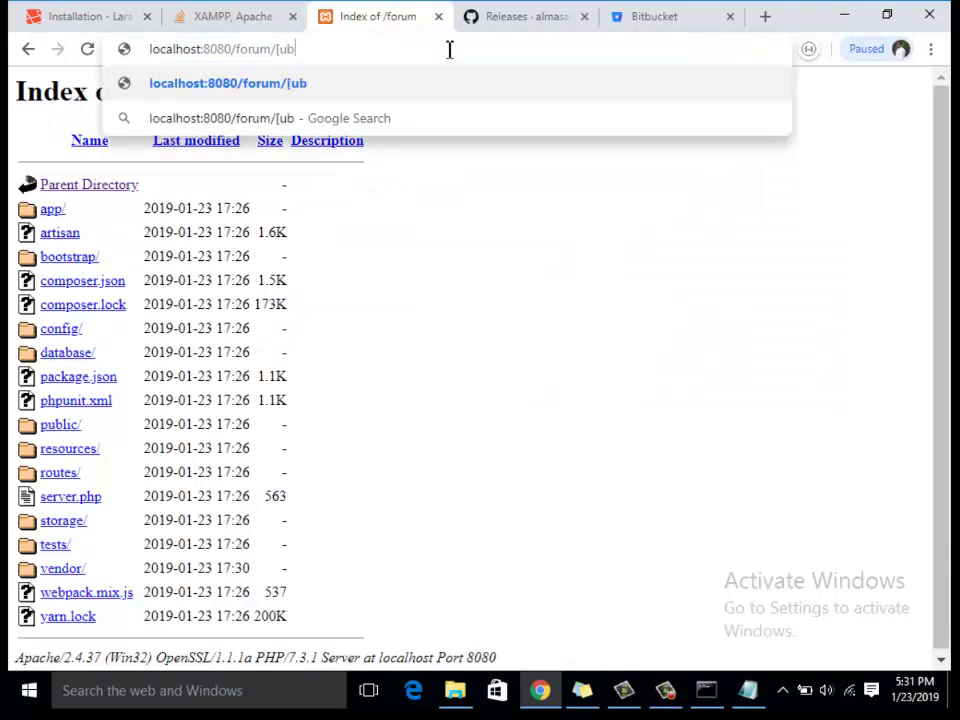
{"action": "key", "text": "BackSpace"}
{"action": "key", "text": "BackSpace"}
{"action": "key", "text": "BackSpace"}
{"action": "type", "text": "pu"}
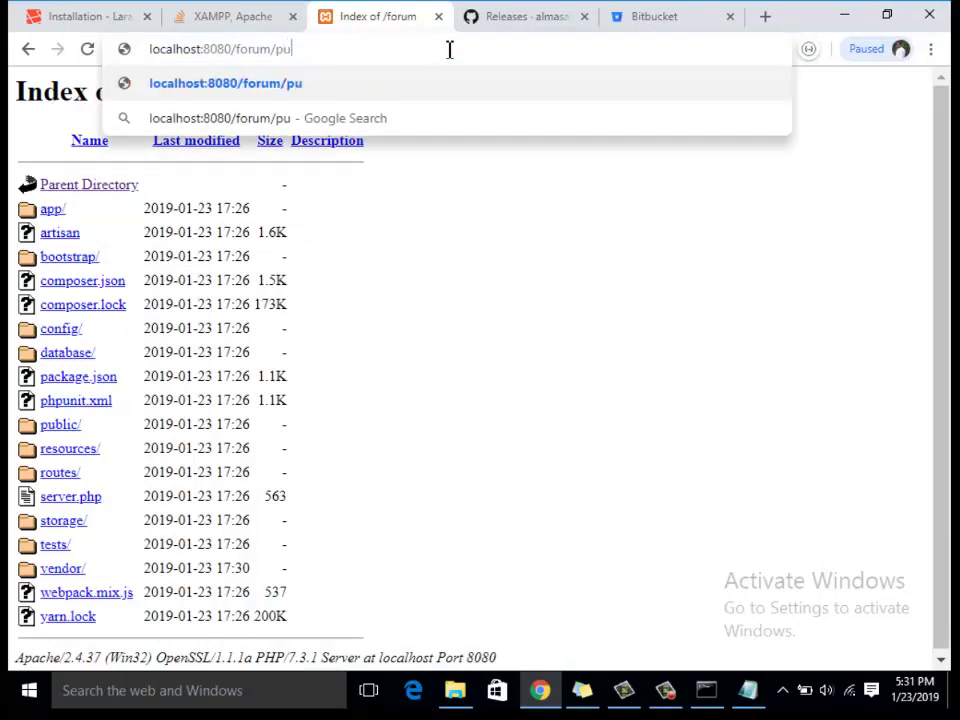
{"action": "type", "text": "b;ic"}
{"action": "key", "text": "Return"}
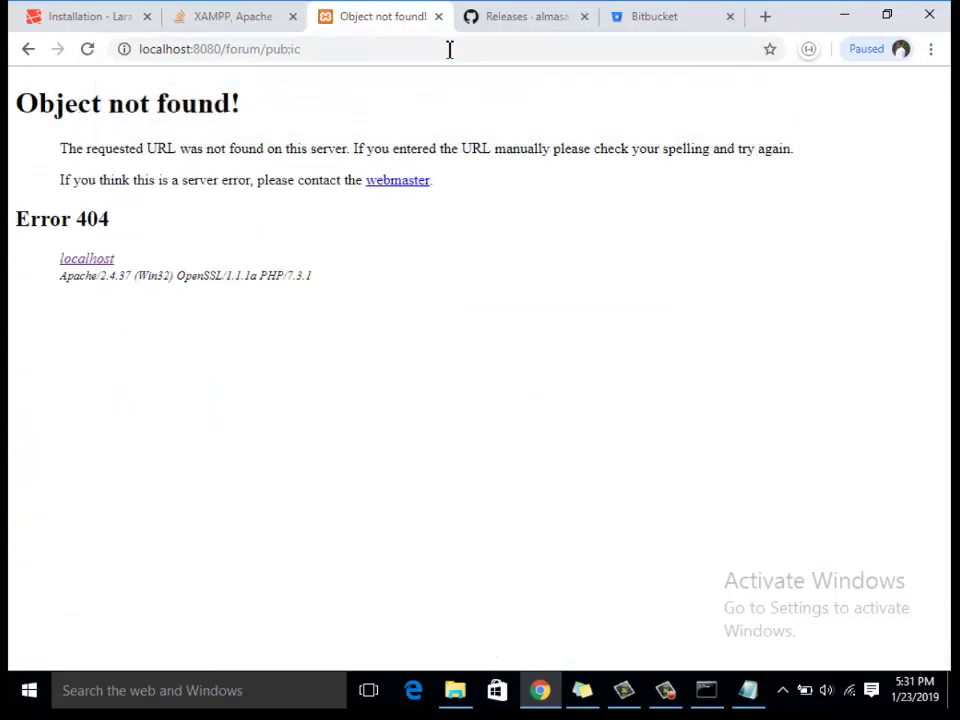
{"action": "left_click_drag", "start_coordinate": [288, 49], "coordinate": [400, 54]}
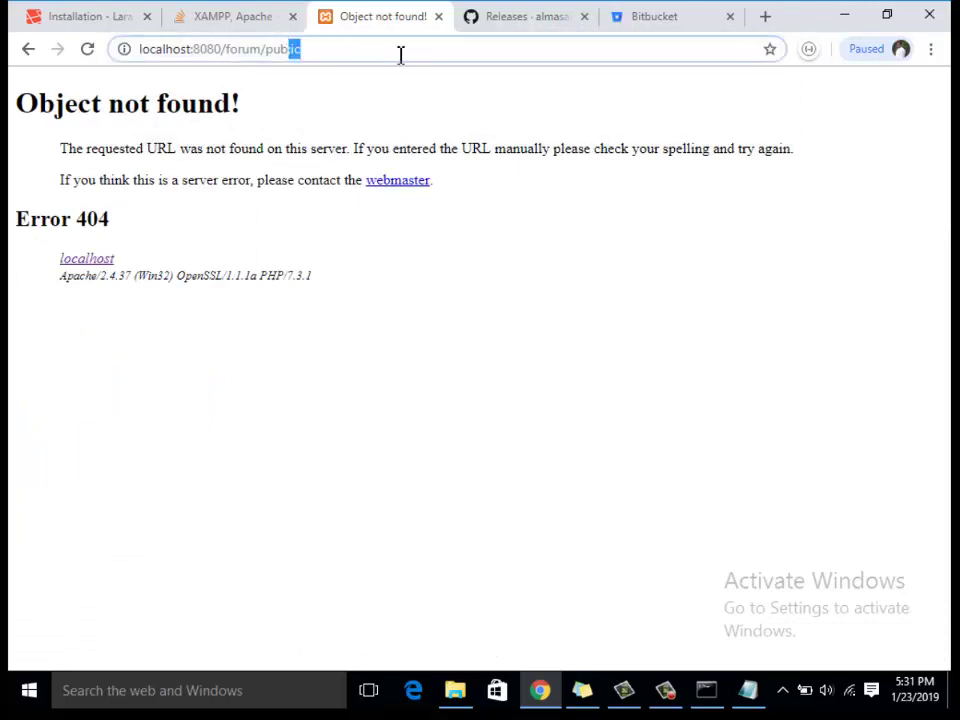
{"action": "type", "text": "lic"}
{"action": "key", "text": "Return"}
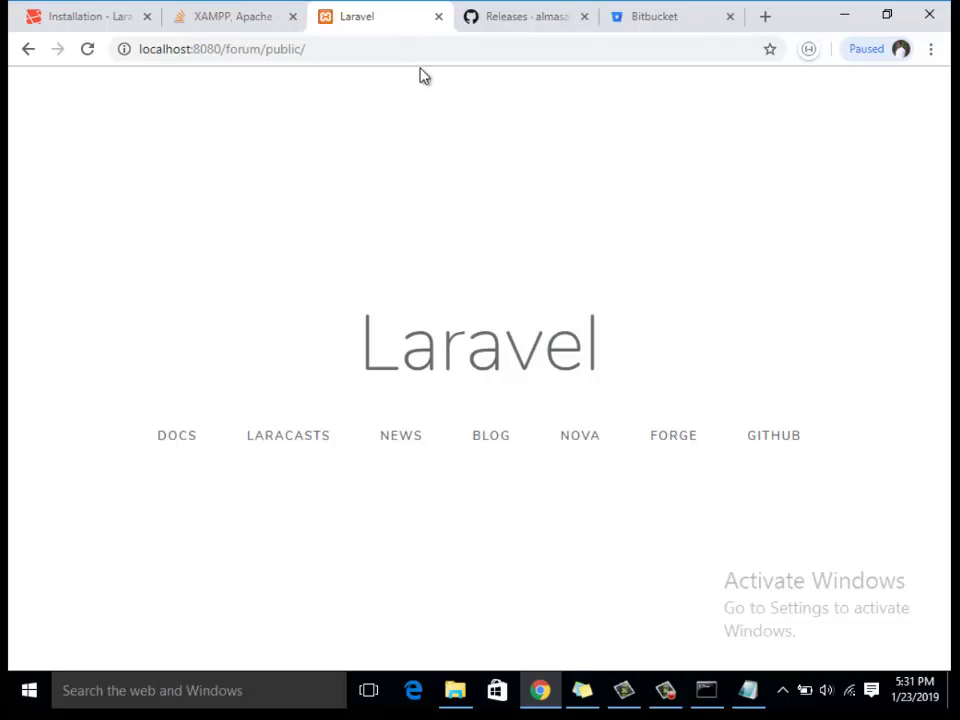
- Revisit the Bitbucket repository page, then switch to the command window and run "git init" in the forum folder
{"action": "left_click", "coordinate": [666, 10]}
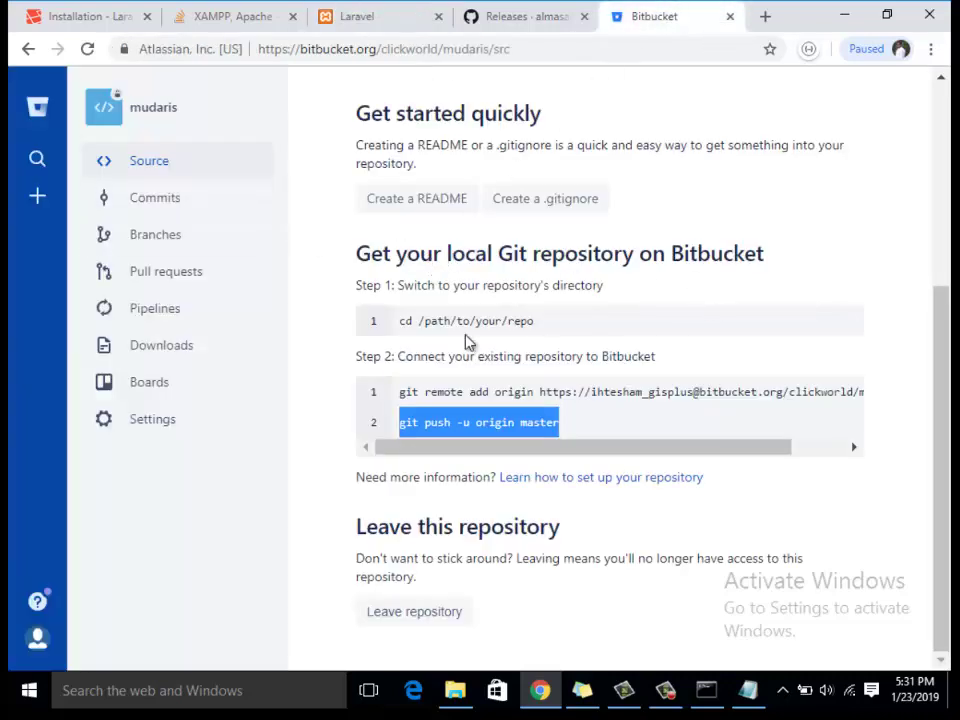
{"action": "left_click", "coordinate": [529, 422]}
{"action": "left_click", "coordinate": [706, 690]}
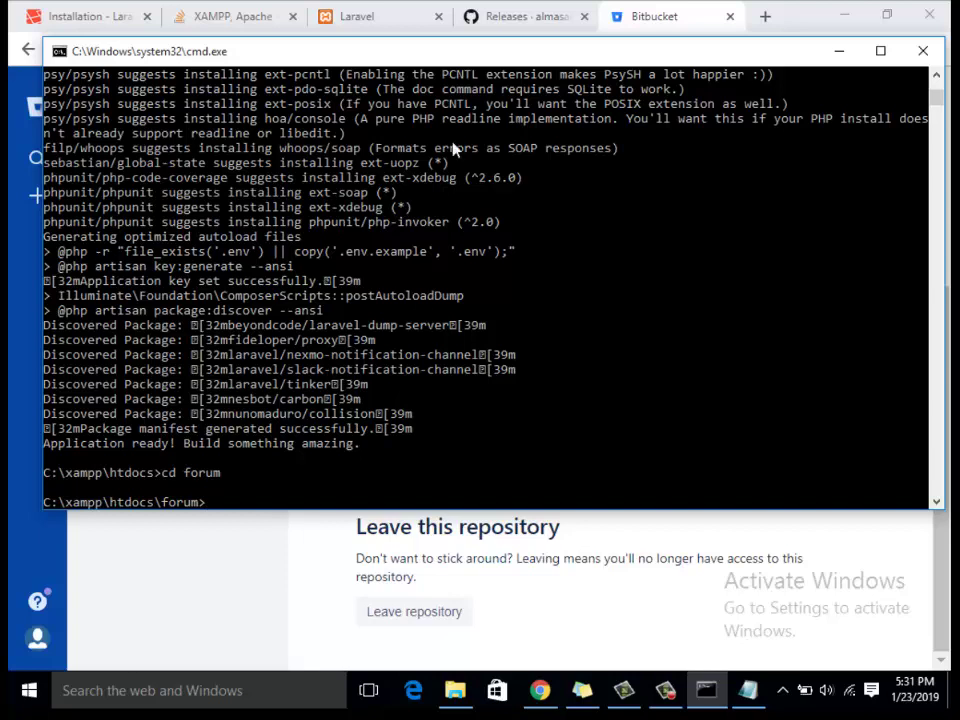
{"action": "left_click_drag", "start_coordinate": [514, 56], "coordinate": [523, 56]}
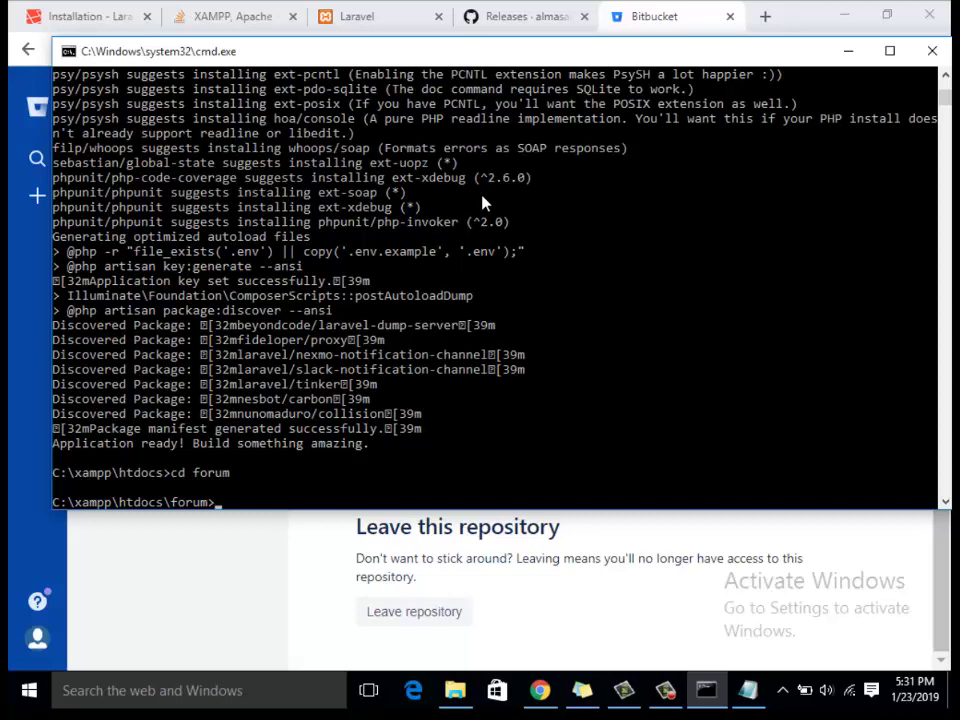
{"action": "type", "text": "git init"}
{"action": "key", "text": "Return"}
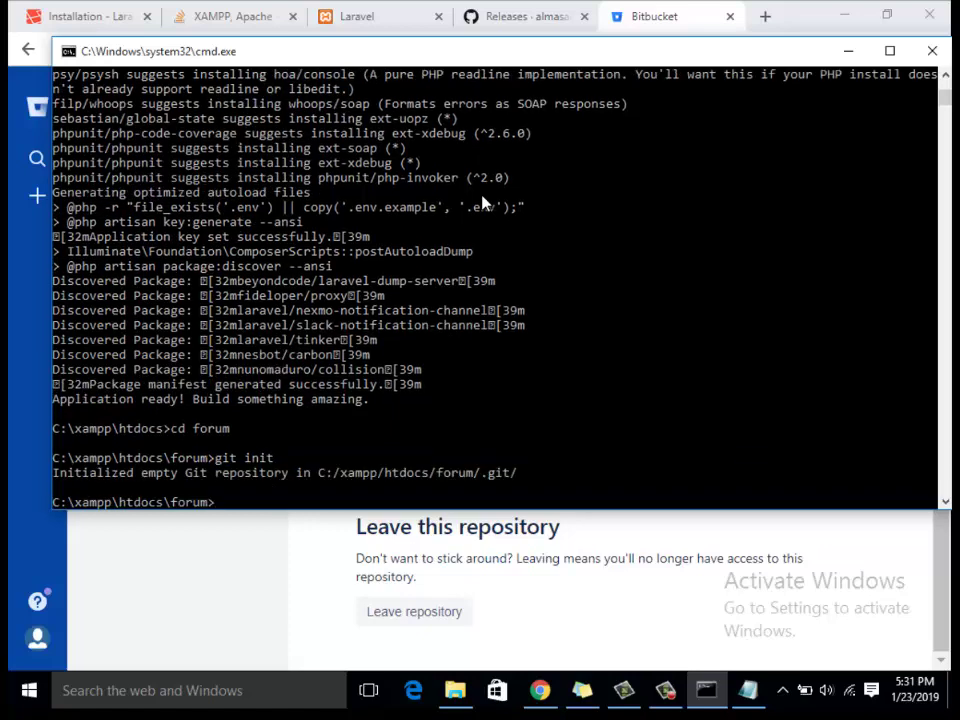
- Switch to File Explorer, look for the .git folder in forum, and turn off the display of hidden items
{"action": "left_click", "coordinate": [453, 692]}
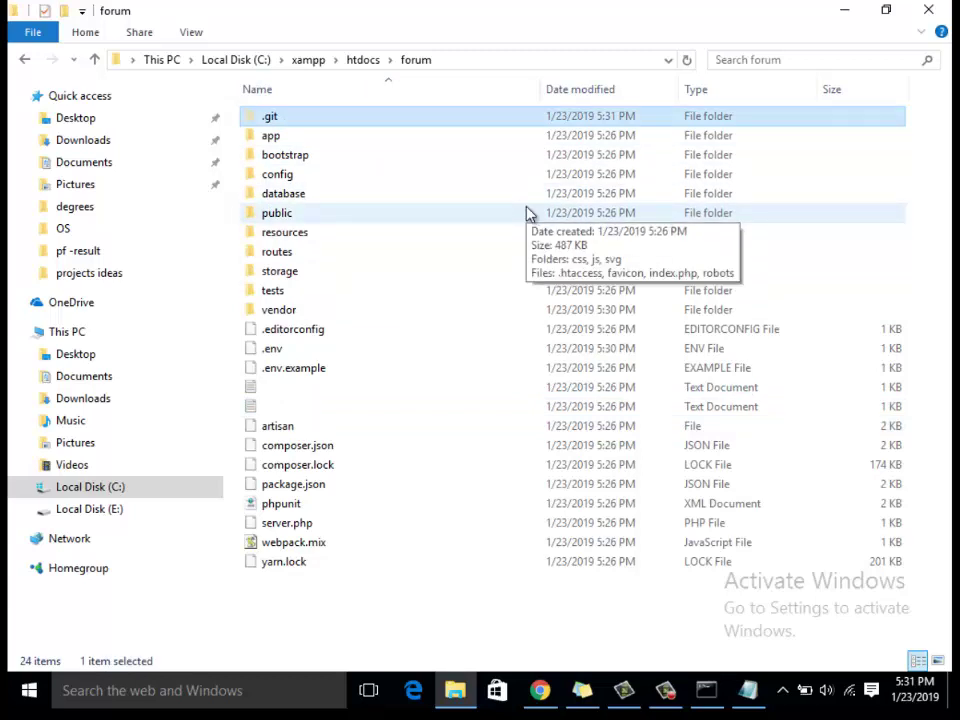
{"action": "left_click", "coordinate": [191, 33]}
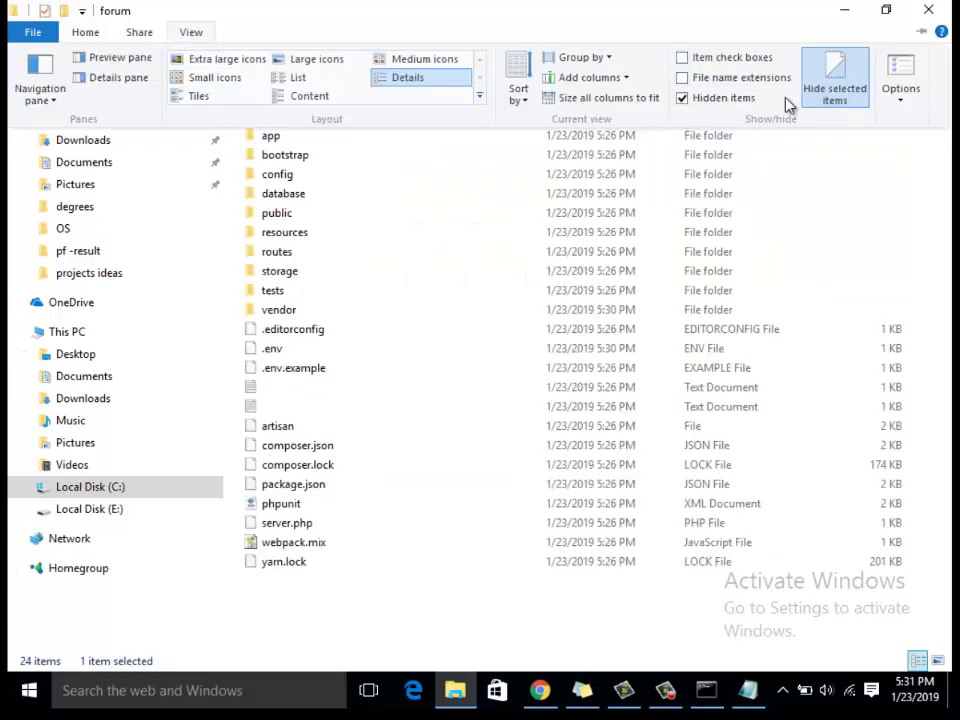
{"action": "left_click", "coordinate": [696, 98]}
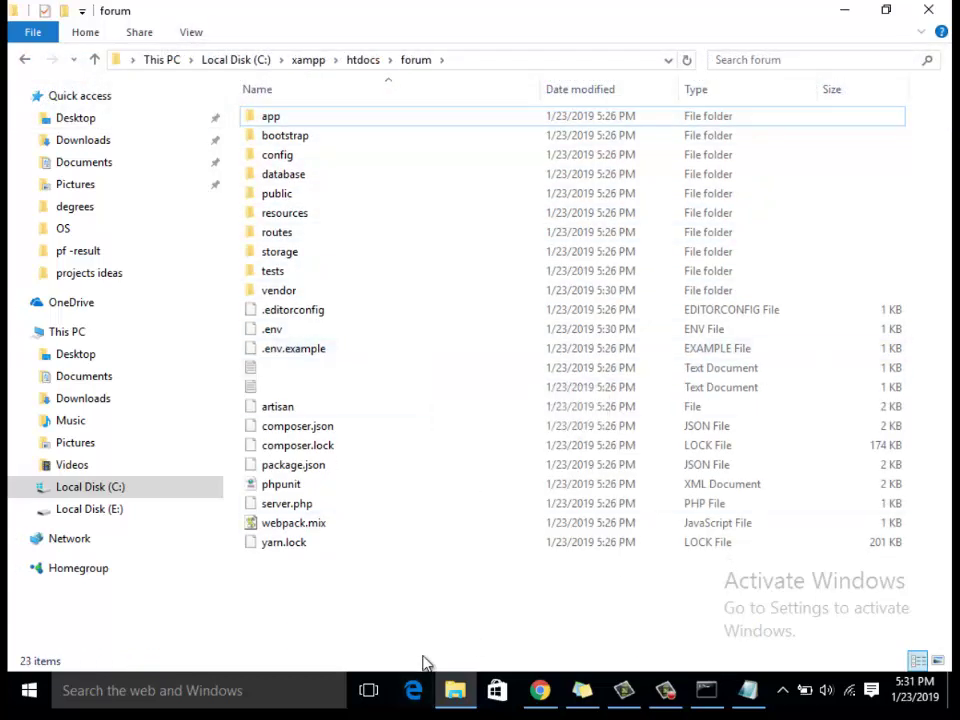
- Switch to the command window and stage all forum project files with "git add .", after trying "git add" without a path
{"action": "left_click", "coordinate": [706, 690]}
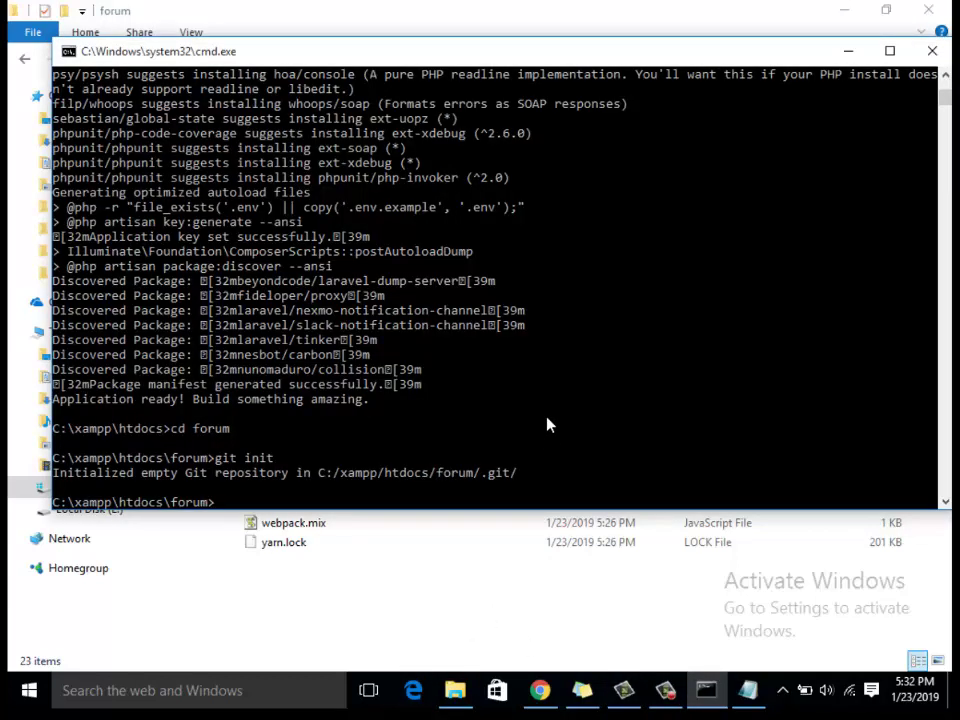
{"action": "type", "text": "git add"}
{"action": "key", "text": "Return"}
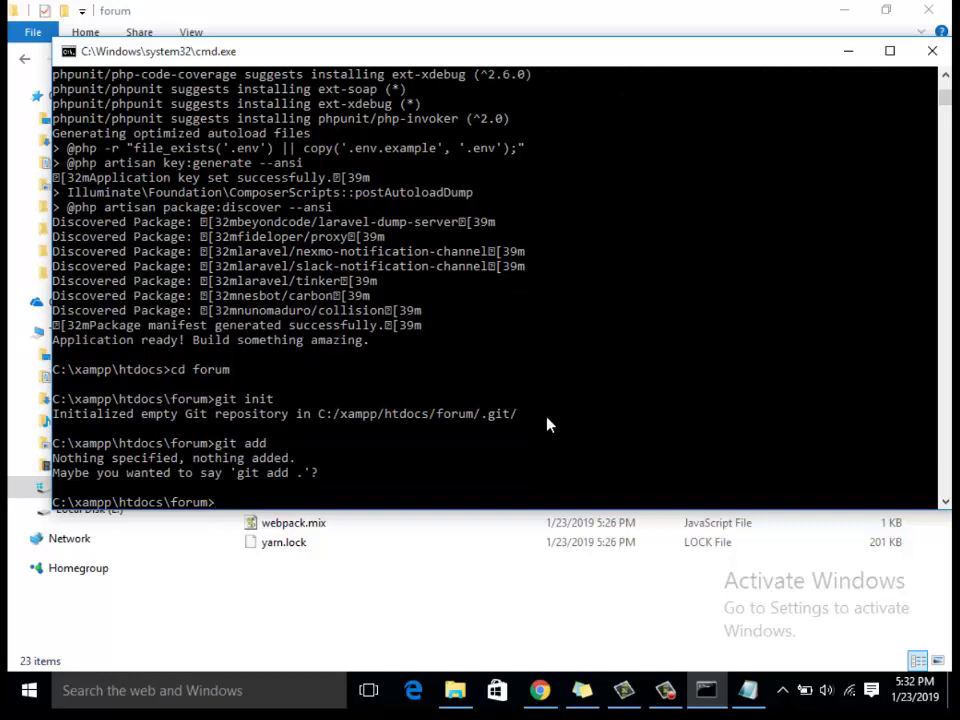
{"action": "type", "text": "git add ."}
{"action": "key", "text": "Return"}
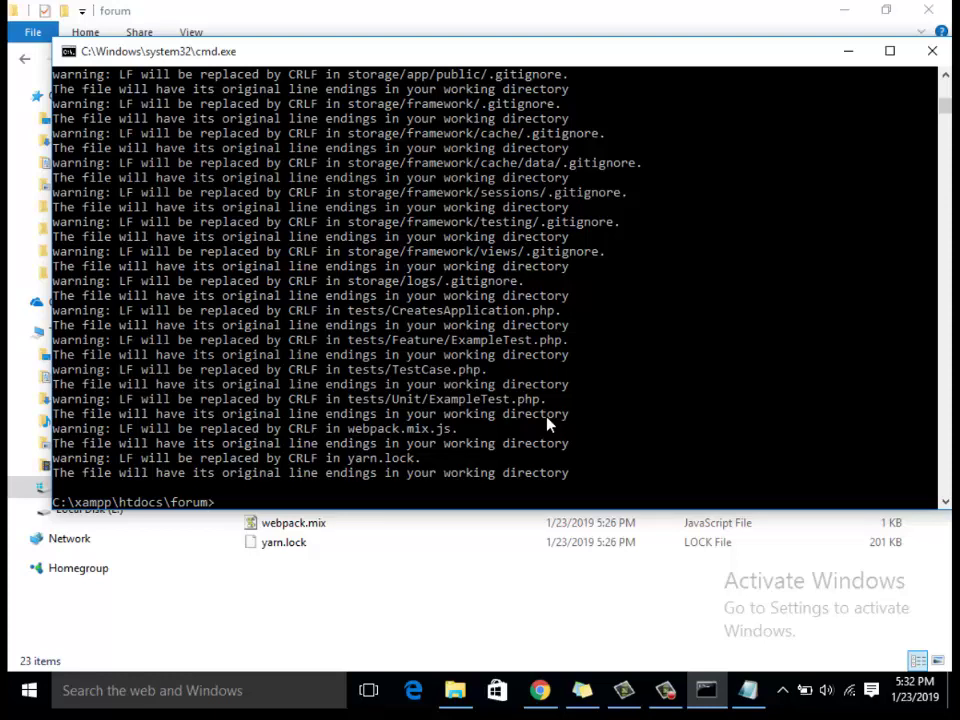
- Commit the staged files with git commit -m and the message "first commit linking project to bitbucket"
{"action": "type", "text": "git com"}
{"action": "type", "text": "mit -m"}
{"action": "type", "text": " \"\""}
{"action": "type", "text": "first c"}
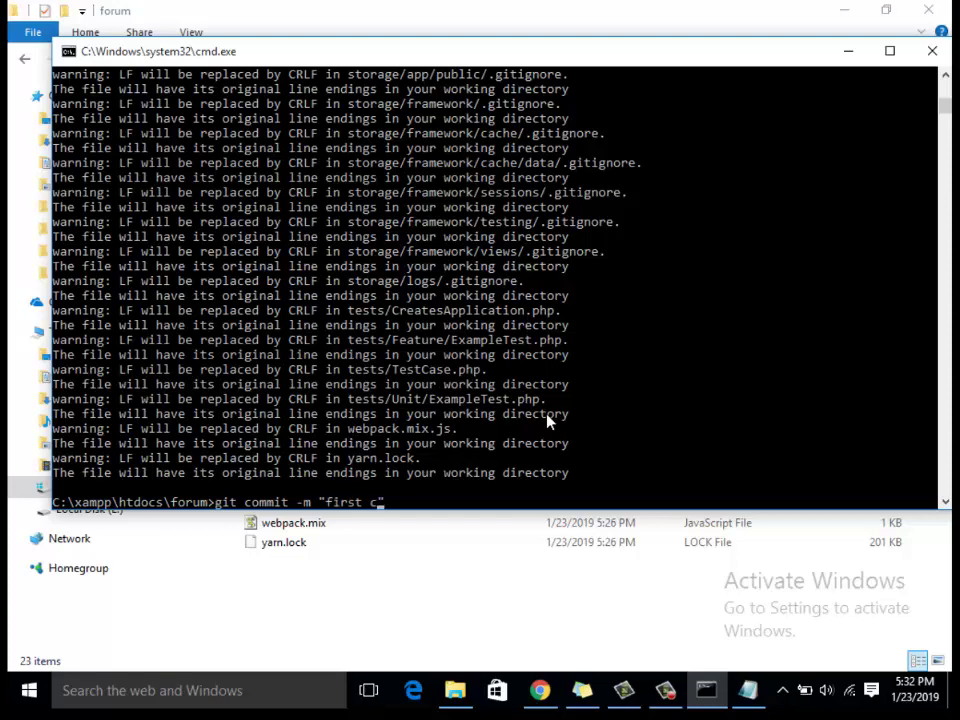
{"action": "type", "text": "ommit linking"}
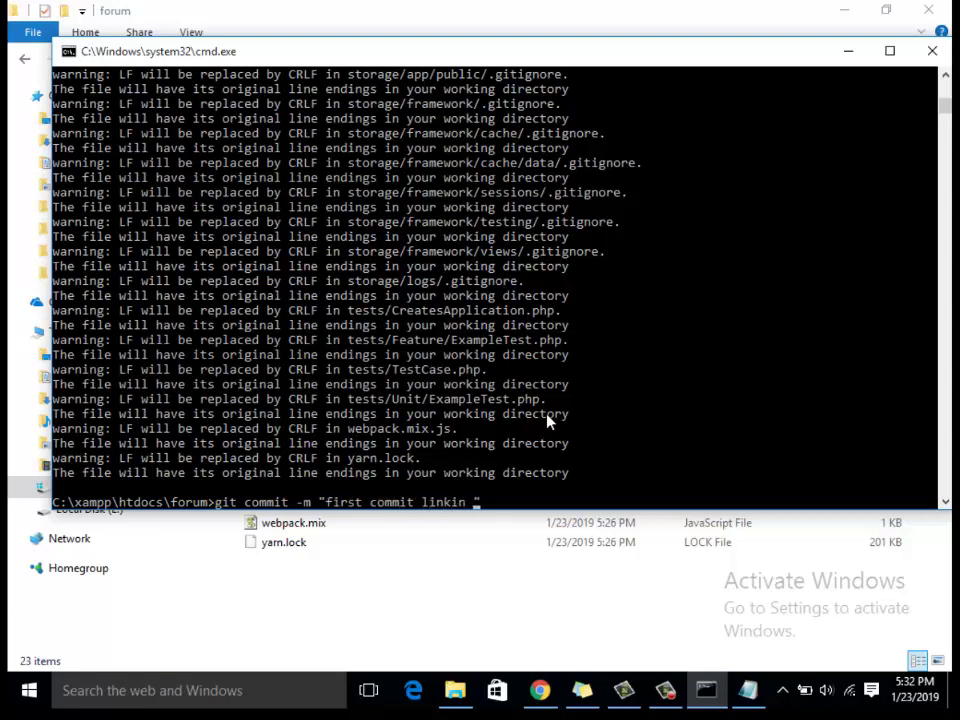
{"action": "type", "text": " project to"}
{"action": "type", "text": " bitbucket\""}
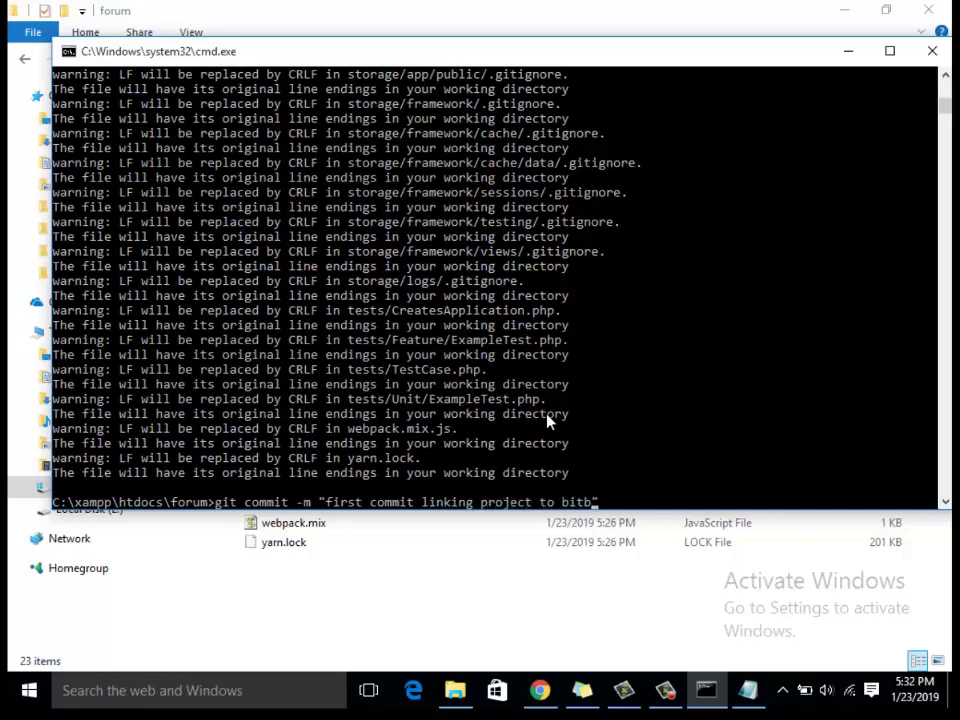
{"action": "key", "text": "Return"}
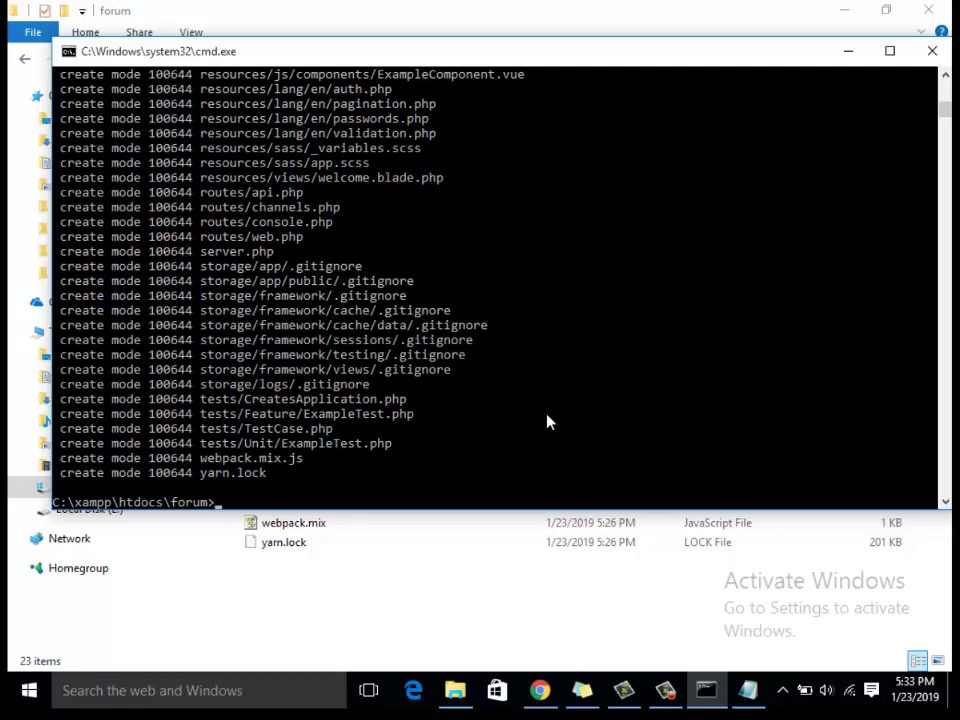
- Copy the full "git remote add origin" command for mudaris.git from Bitbucket in Chrome and run it in the forum command window
{"action": "left_click", "coordinate": [540, 690]}
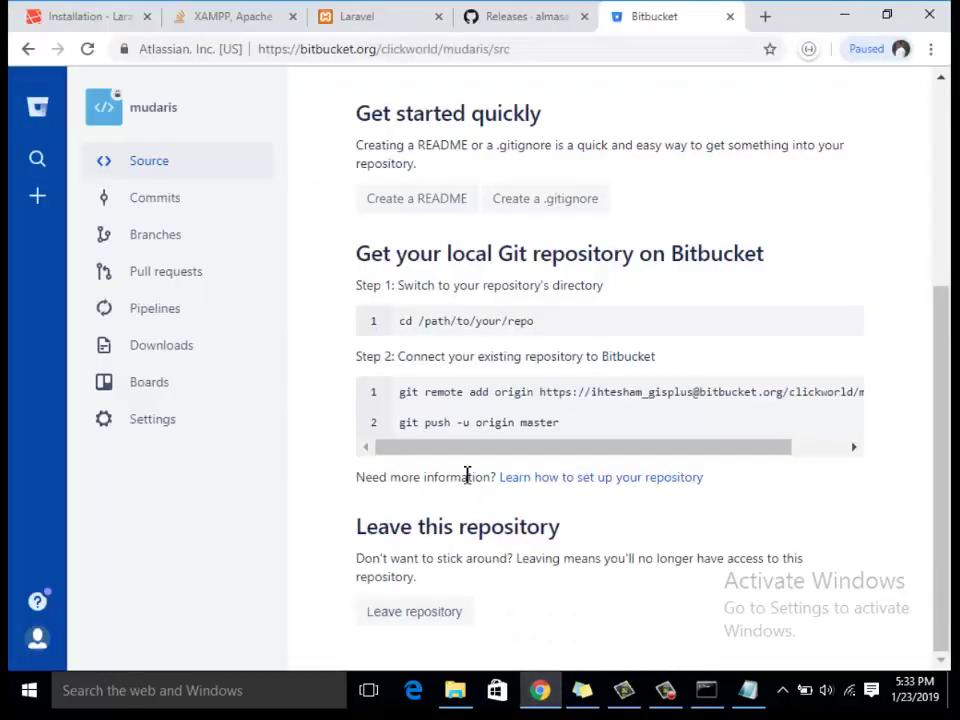
{"action": "left_click_drag", "start_coordinate": [520, 448], "coordinate": [377, 454]}
{"action": "left_click_drag", "start_coordinate": [400, 392], "coordinate": [866, 393]}
{"action": "key", "text": "ctrl+c"}
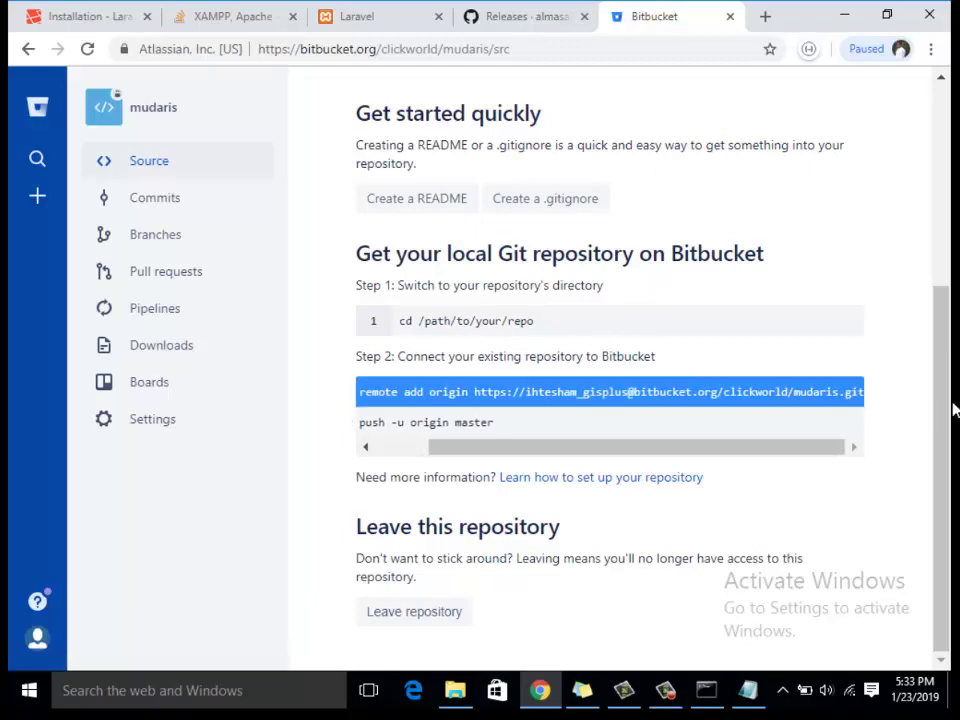
{"action": "right_click", "coordinate": [816, 380]}
{"action": "left_click", "coordinate": [765, 389]}
{"action": "left_click", "coordinate": [706, 690]}
{"action": "right_click", "coordinate": [575, 403]}
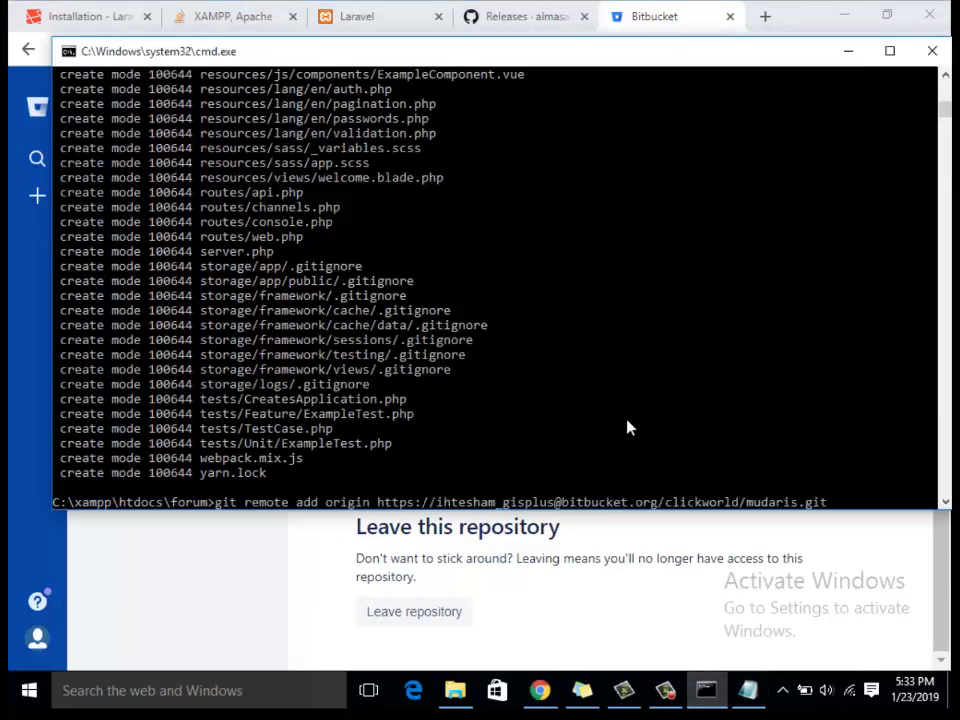
{"action": "key", "text": "Return"}
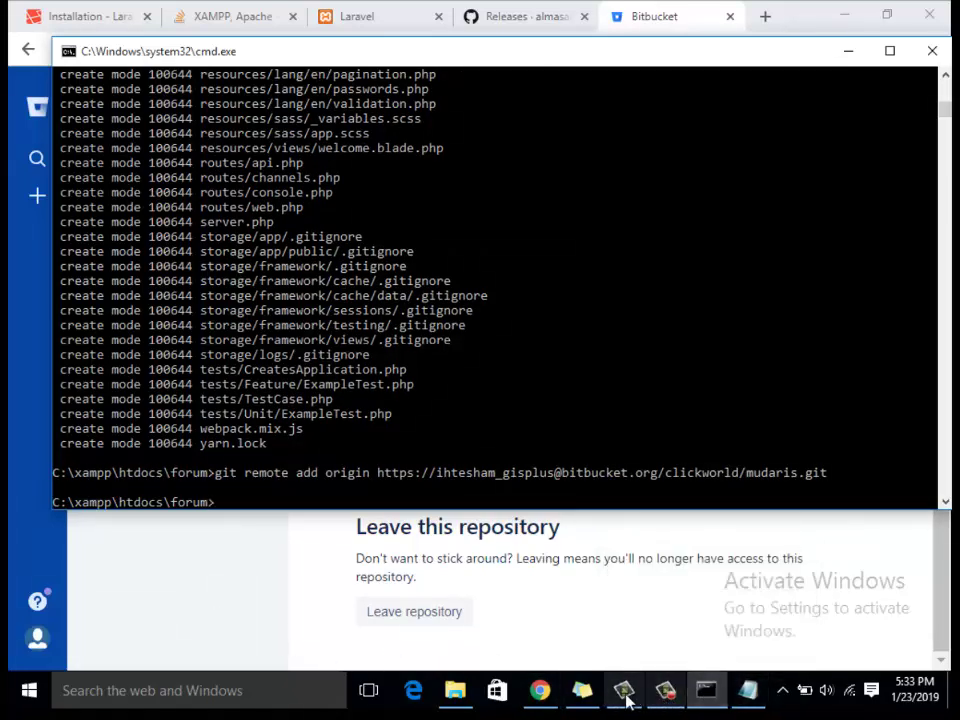
- Copy "git push -u origin master" from the Bitbucket page in Chrome and run it in the forum command window
{"action": "left_click", "coordinate": [541, 690]}
{"action": "left_click_drag", "start_coordinate": [486, 447], "coordinate": [424, 467]}
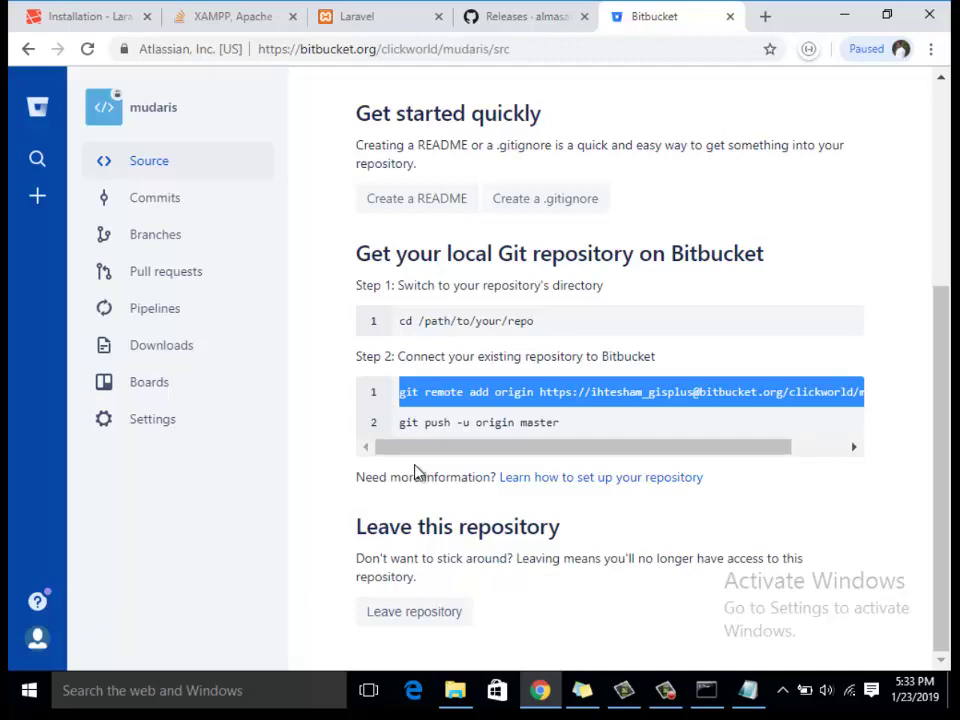
{"action": "left_click_drag", "start_coordinate": [401, 422], "coordinate": [630, 428]}
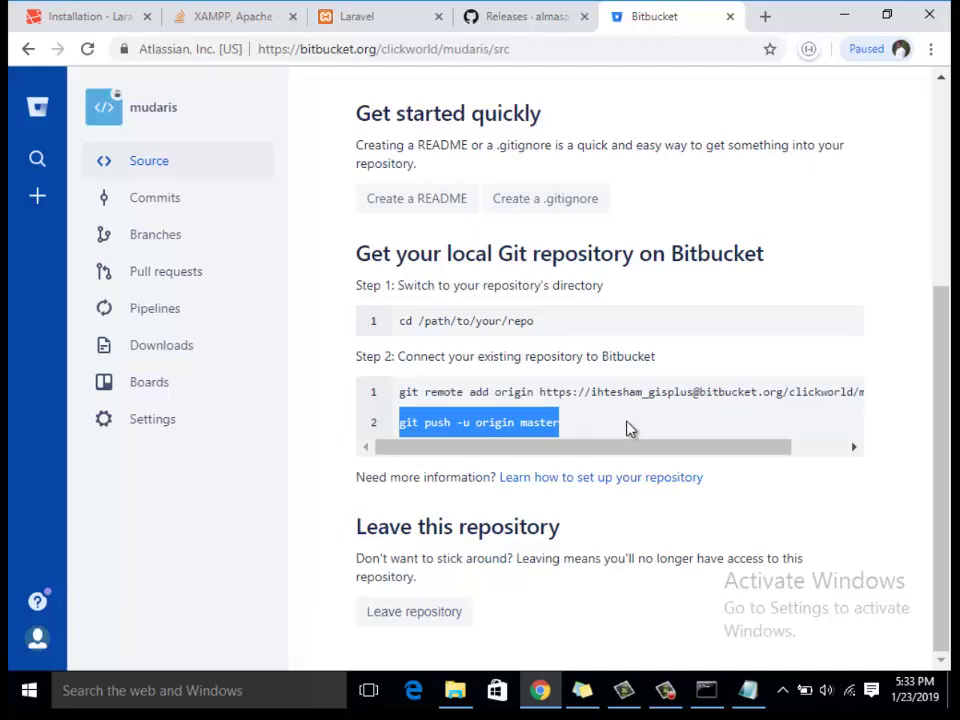
{"action": "key", "text": "ctrl+c"}
{"action": "left_click", "coordinate": [706, 690]}
{"action": "key", "text": "ctrl+v"}
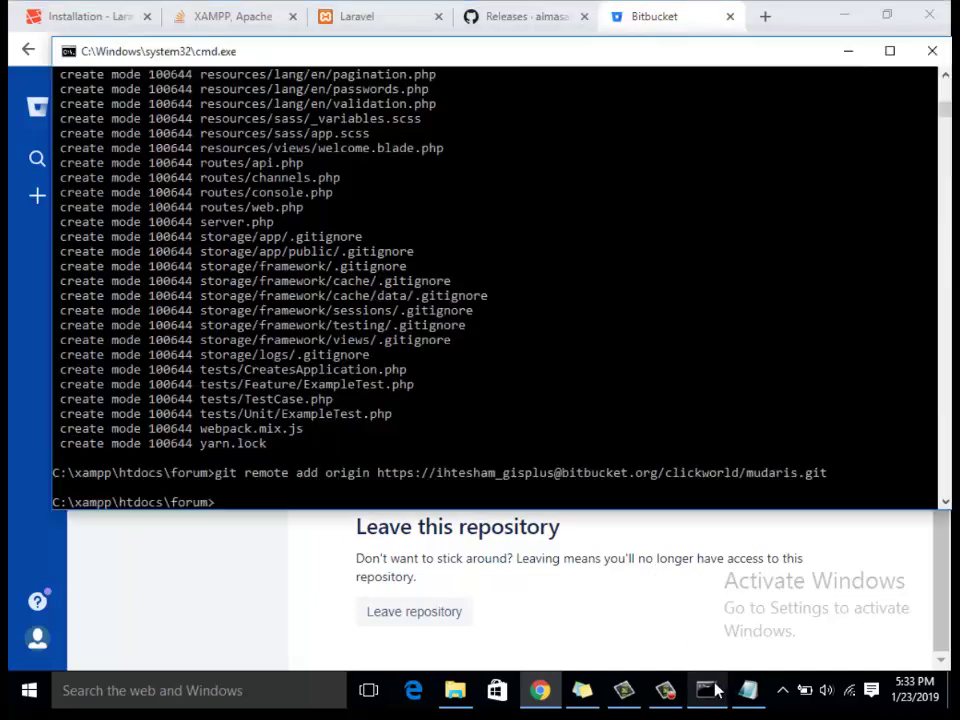
{"action": "key", "text": "Return"}
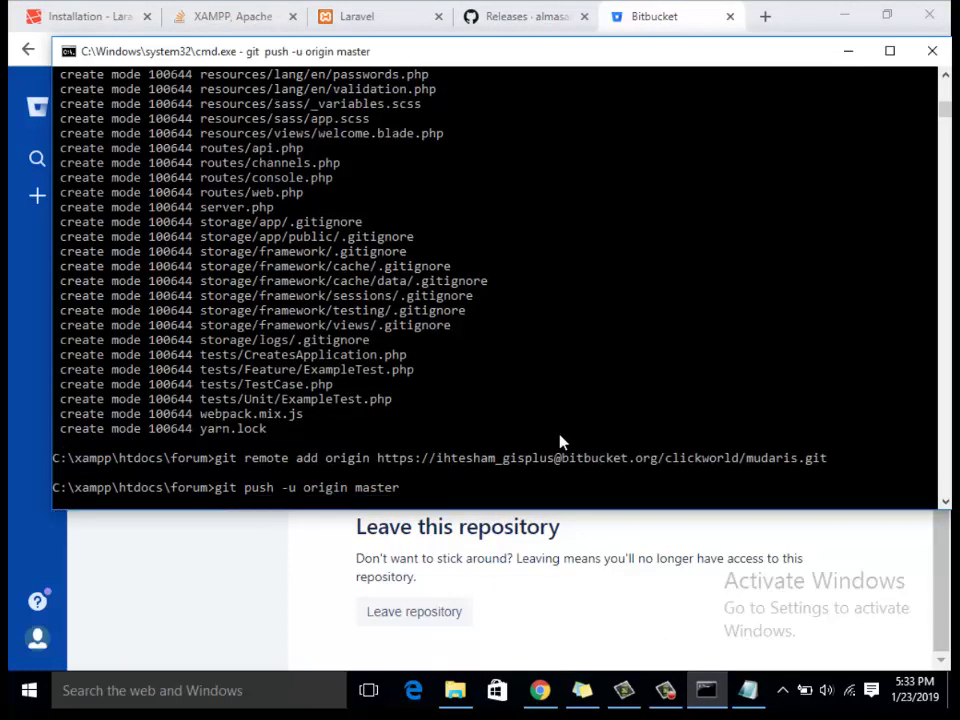
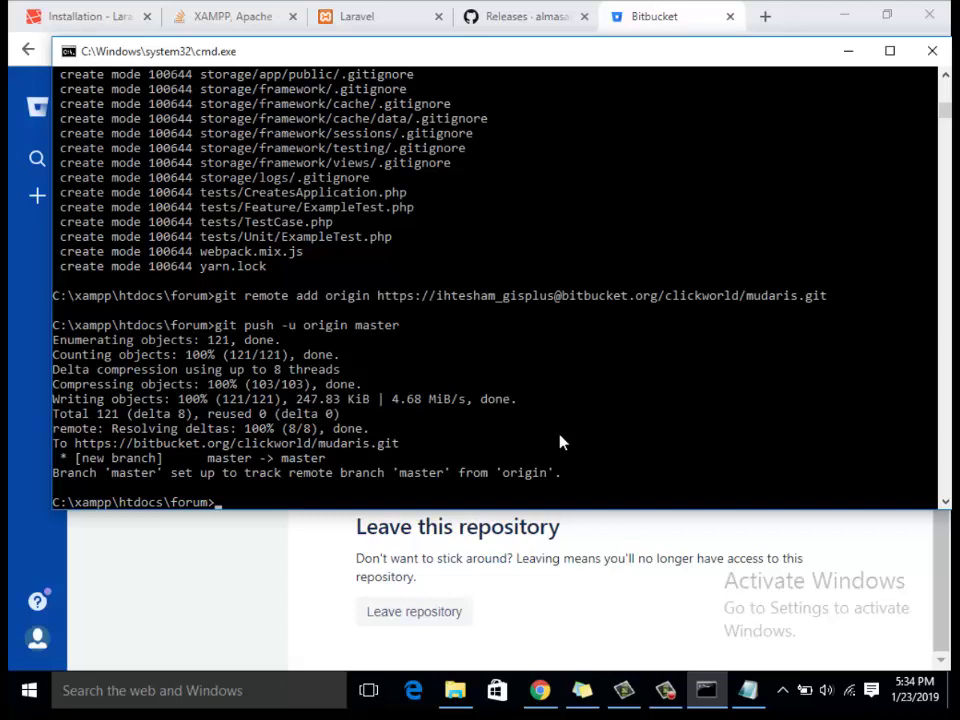
- Switch to Chrome, reload the Bitbucket page and review the pushed files in the mudaris repository's master branch
{"action": "left_click_drag", "start_coordinate": [125, 472], "coordinate": [568, 471]}
{"action": "left_click", "coordinate": [608, 460]}
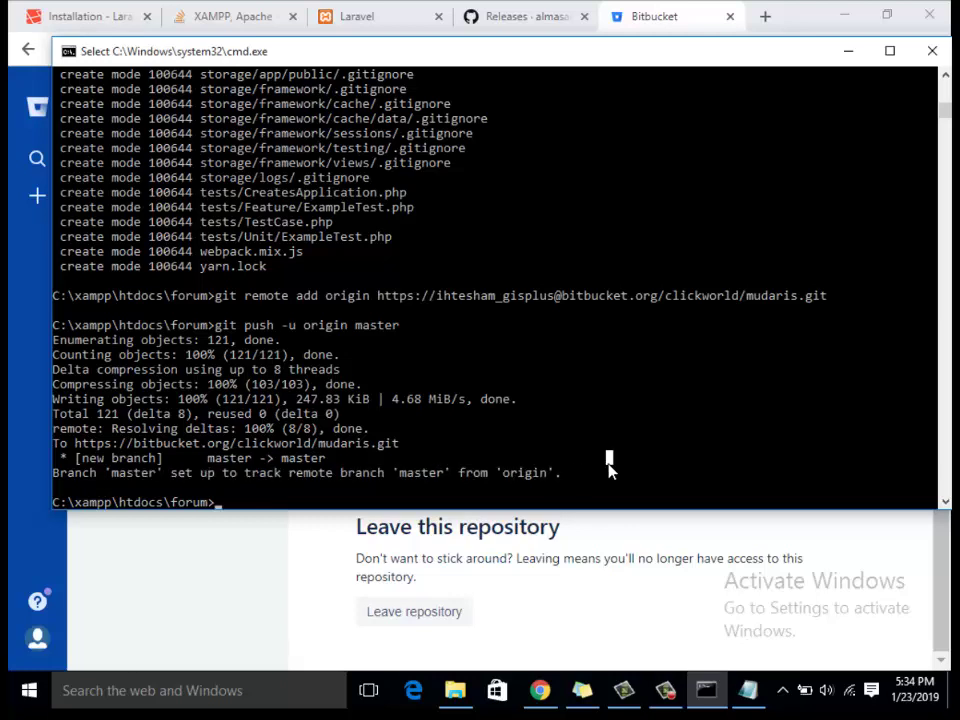
{"action": "left_click", "coordinate": [654, 17]}
{"action": "left_click", "coordinate": [89, 52]}
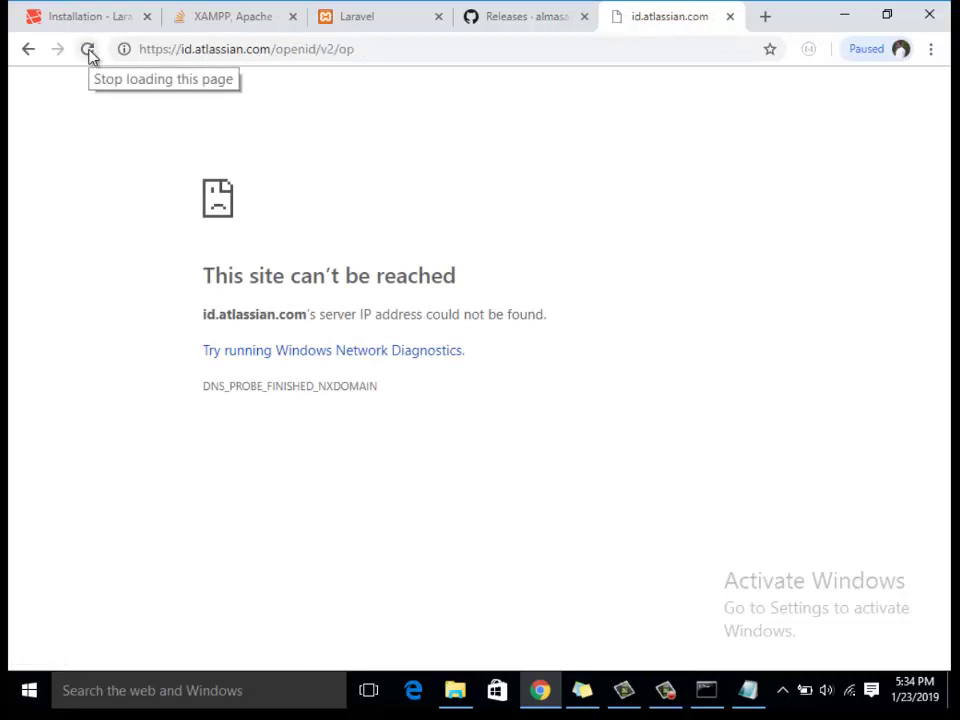
{"action": "left_click", "coordinate": [88, 51]}
{"action": "left_click", "coordinate": [562, 192]}
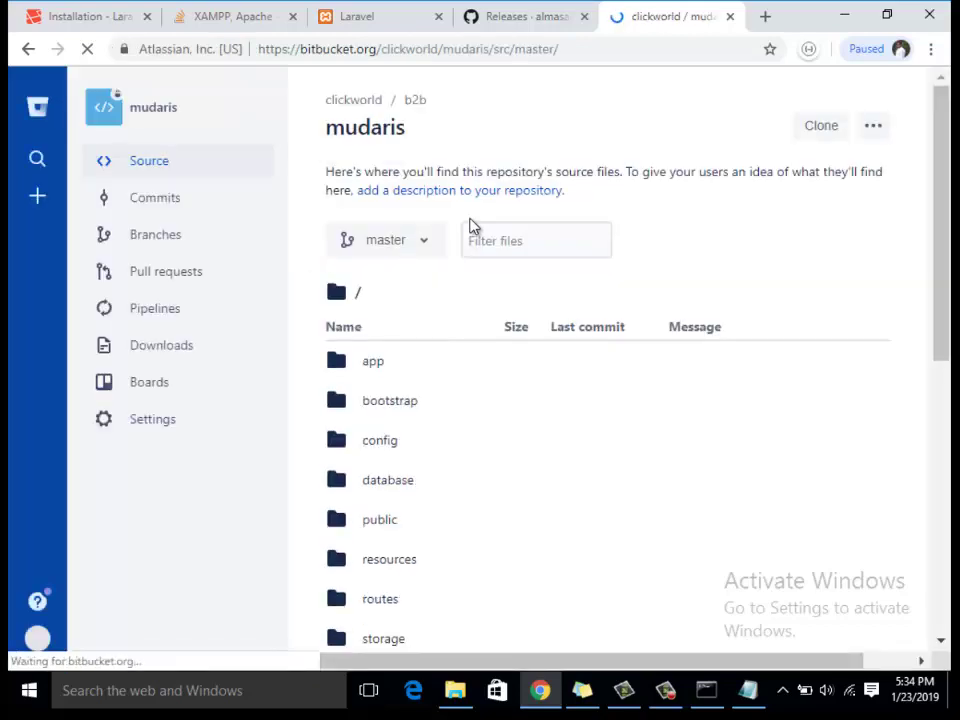
{"action": "scroll", "coordinate": [470, 292], "scroll_direction": "down", "scroll_amount": 3}
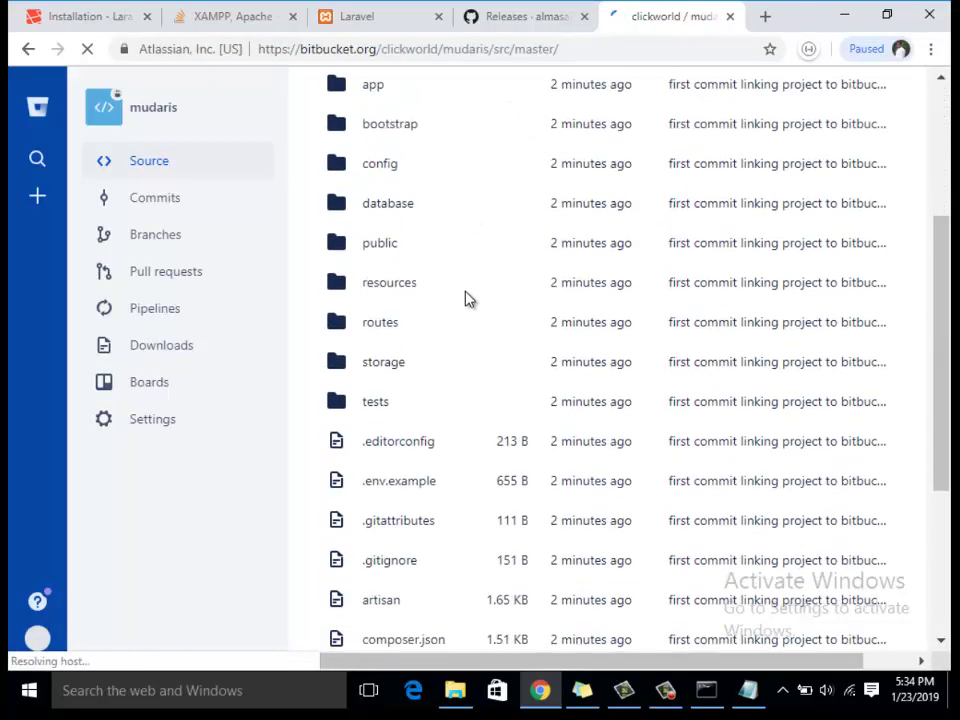
{"action": "scroll", "coordinate": [470, 292], "scroll_direction": "down", "scroll_amount": 3}
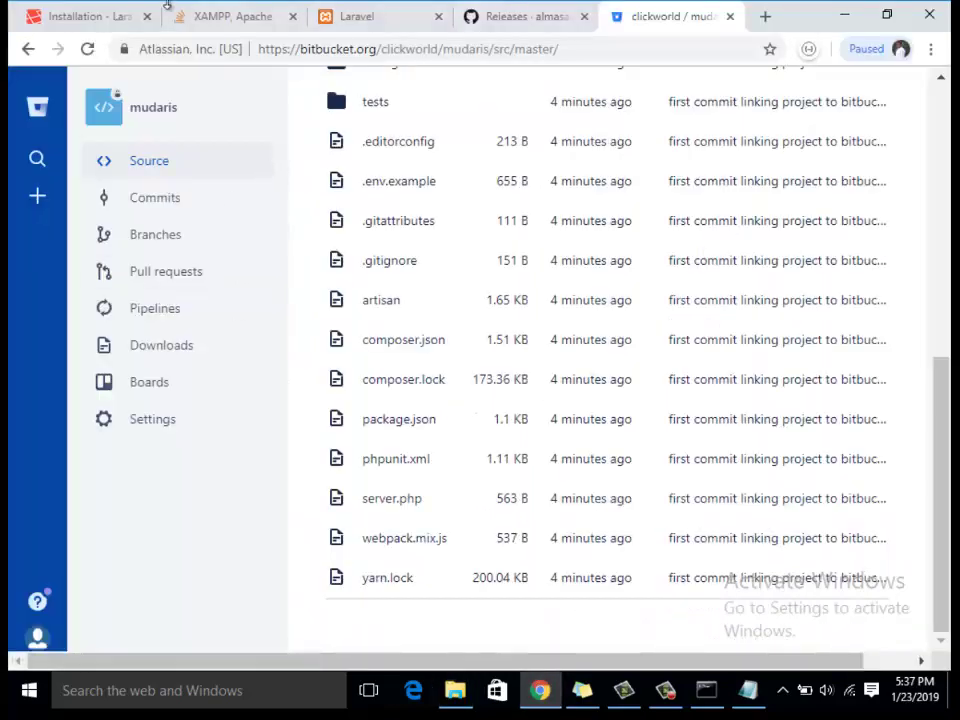
- Reload the Laravel forum page at localhost:8080/forum/public/ to check that the site loads
{"action": "left_click", "coordinate": [62, 18]}
{"action": "left_click", "coordinate": [372, 10]}
{"action": "left_click", "coordinate": [87, 50]}
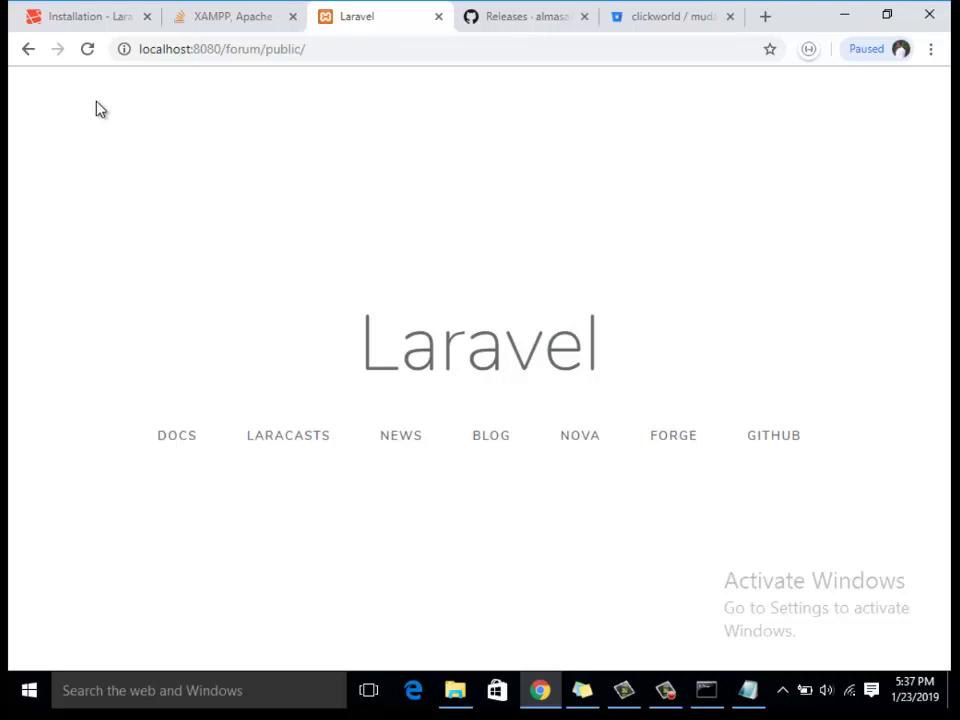
- Switch to File Explorer and look through the template folder in htdocs, including its pages, build and bower_components subfolders
{"action": "left_click", "coordinate": [460, 692]}
{"action": "left_click", "coordinate": [361, 62]}
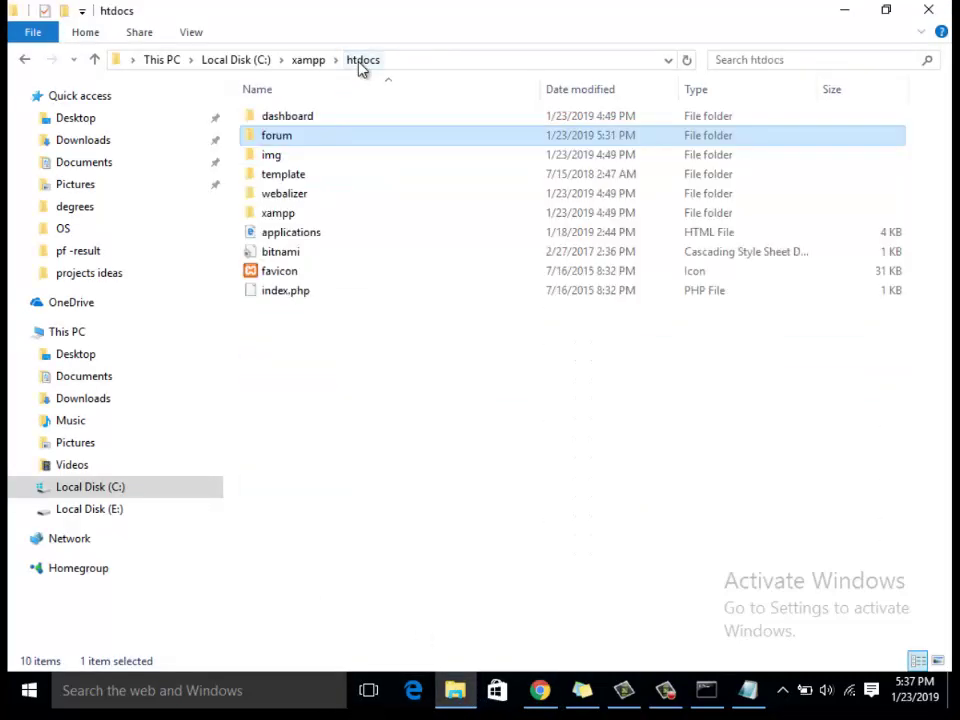
{"action": "double_click", "coordinate": [318, 176]}
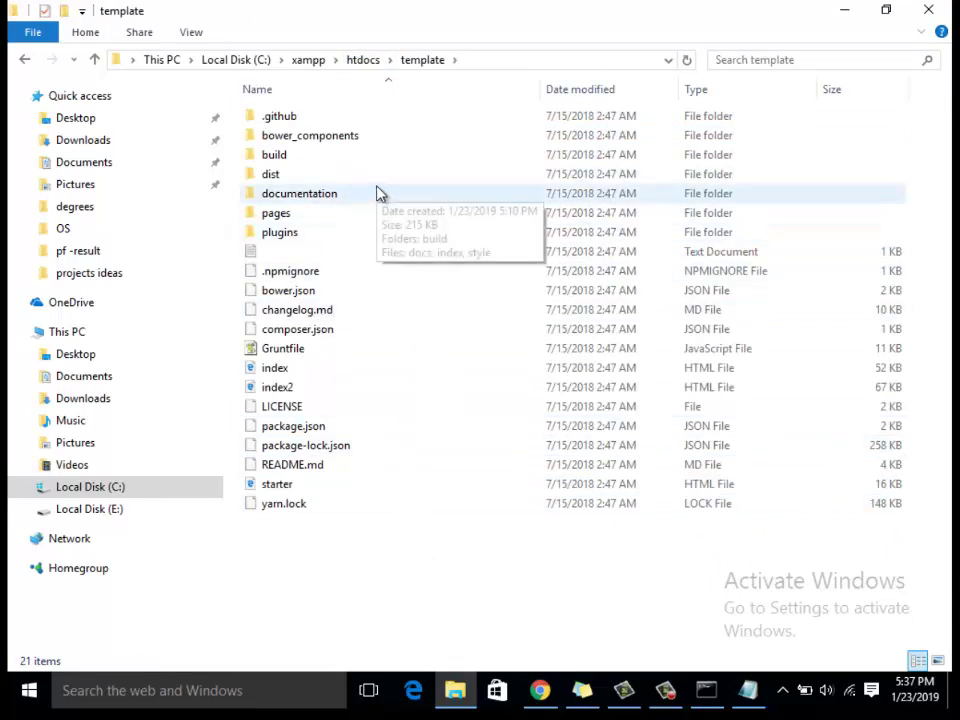
{"action": "double_click", "coordinate": [366, 215]}
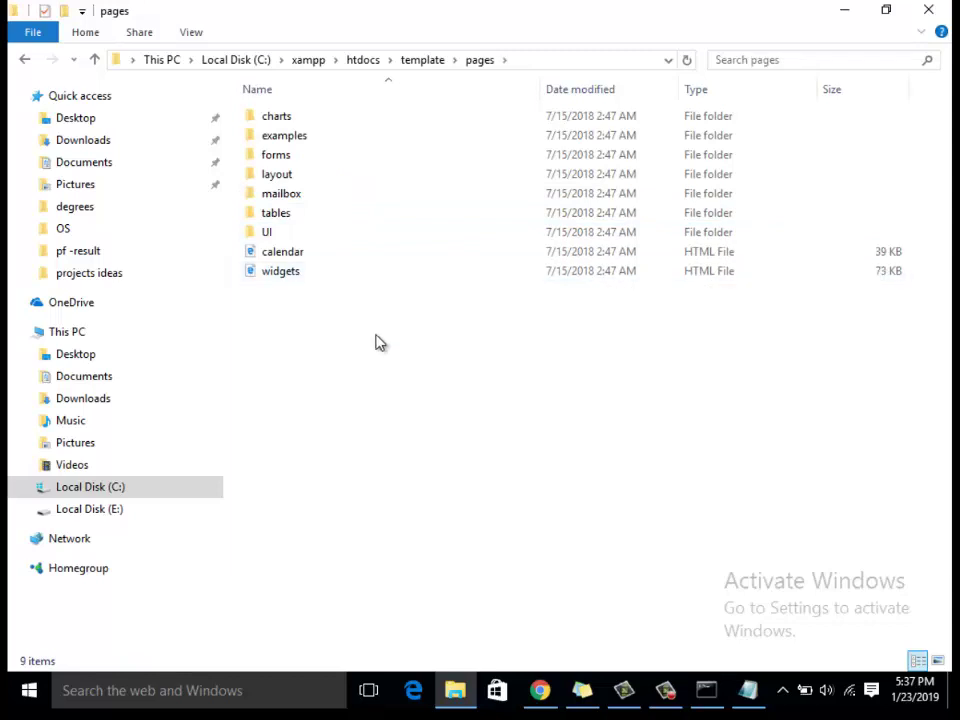
{"action": "key", "text": "BackSpace"}
{"action": "key", "text": "Up"}
{"action": "key", "text": "Up"}
{"action": "key", "text": "Up"}
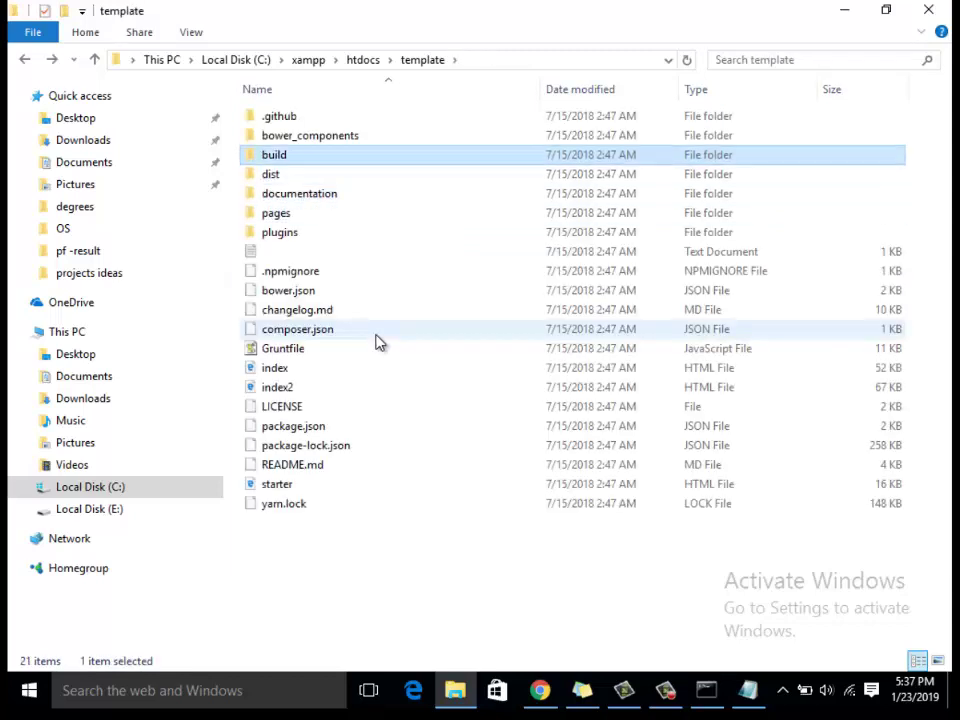
{"action": "key", "text": "Return"}
{"action": "key", "text": "BackSpace"}
{"action": "key", "text": "Up"}
{"action": "key", "text": "Return"}
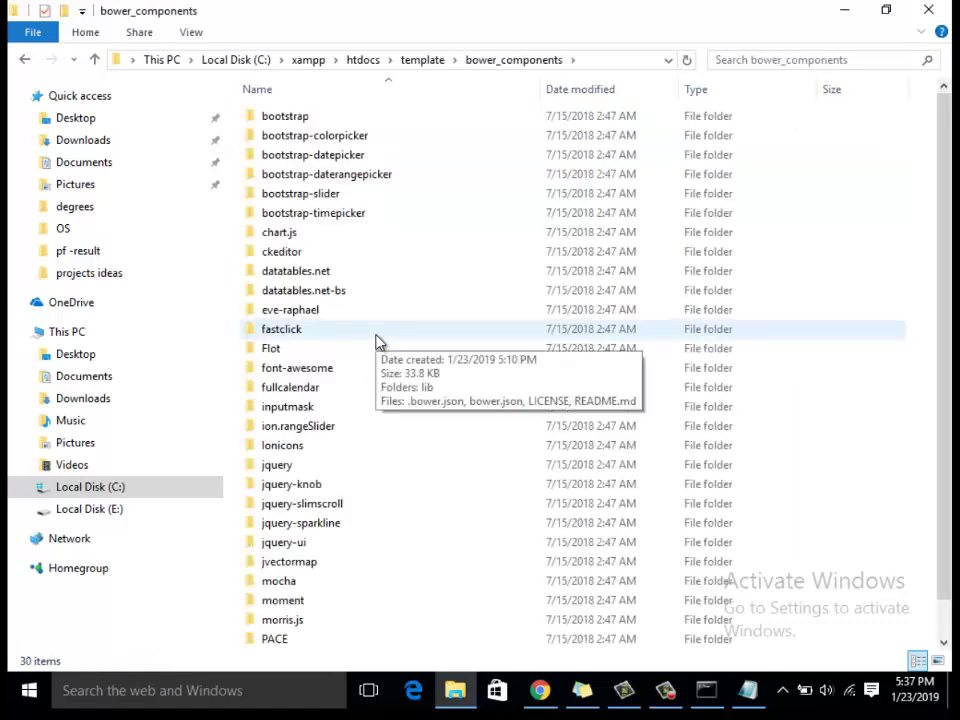
{"action": "key", "text": "BackSpace"}
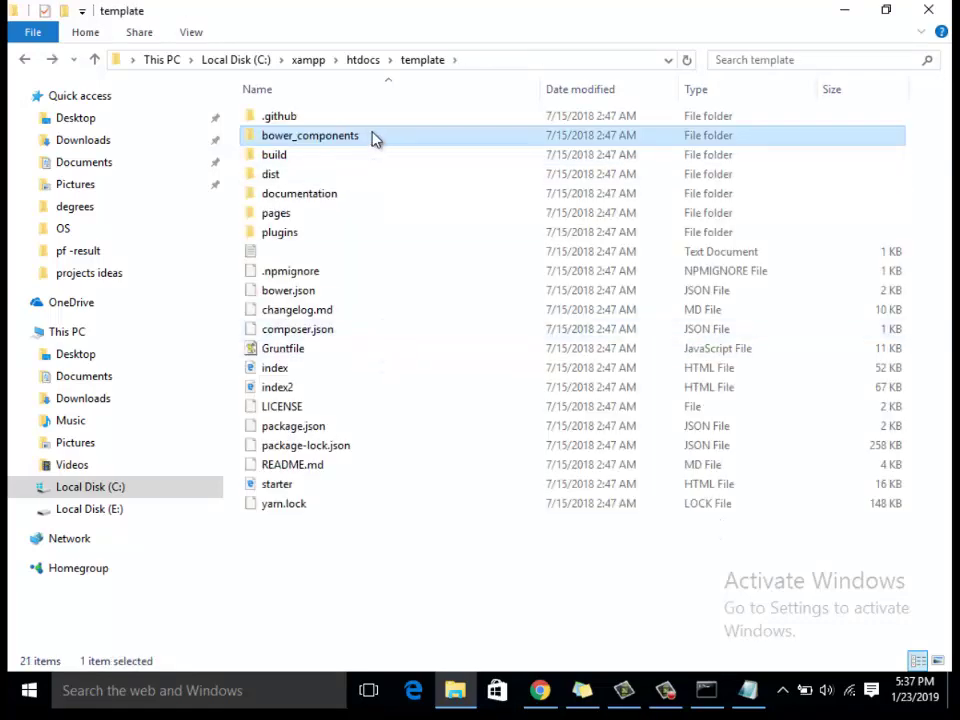
{"action": "key", "text": "BackSpace"}
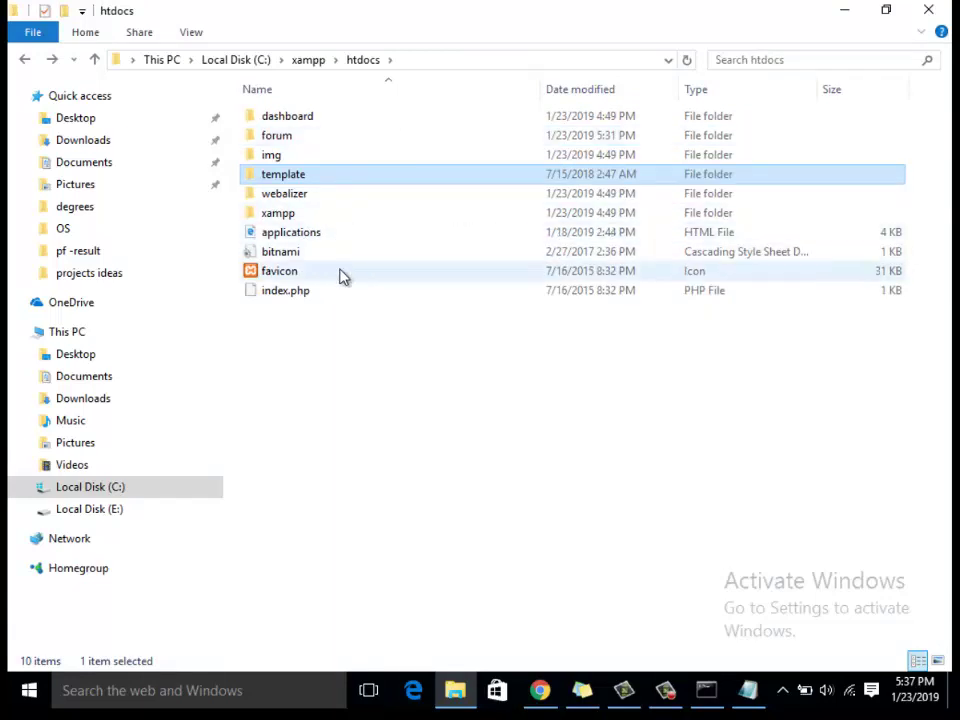
{"action": "double_click", "coordinate": [337, 180]}
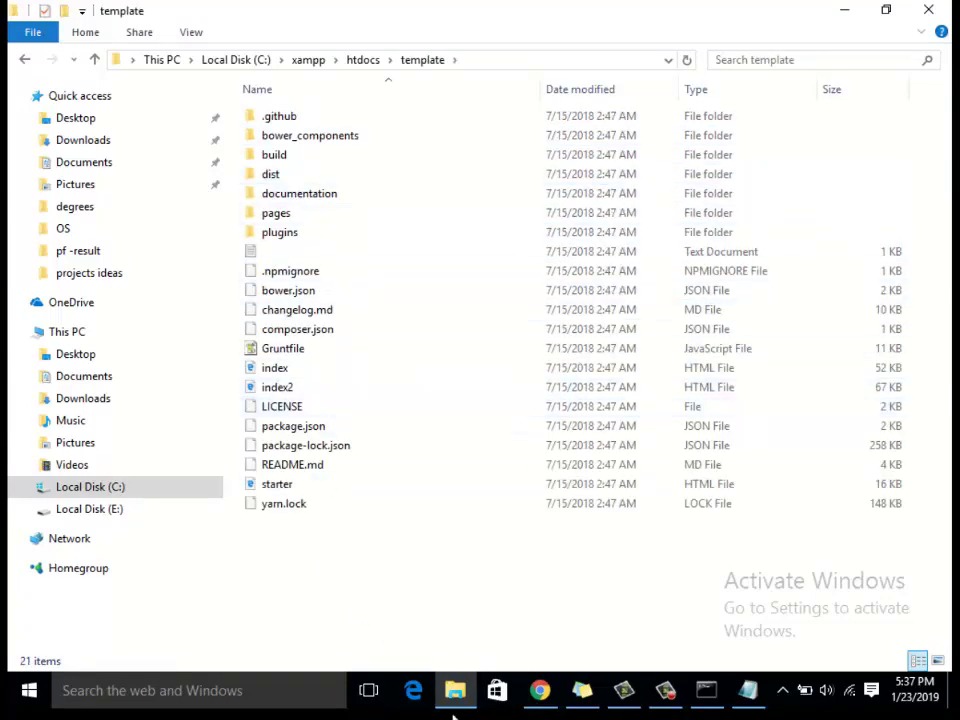
- Switch to Chrome and close the GitHub Releases page
{"action": "left_click", "coordinate": [545, 695]}
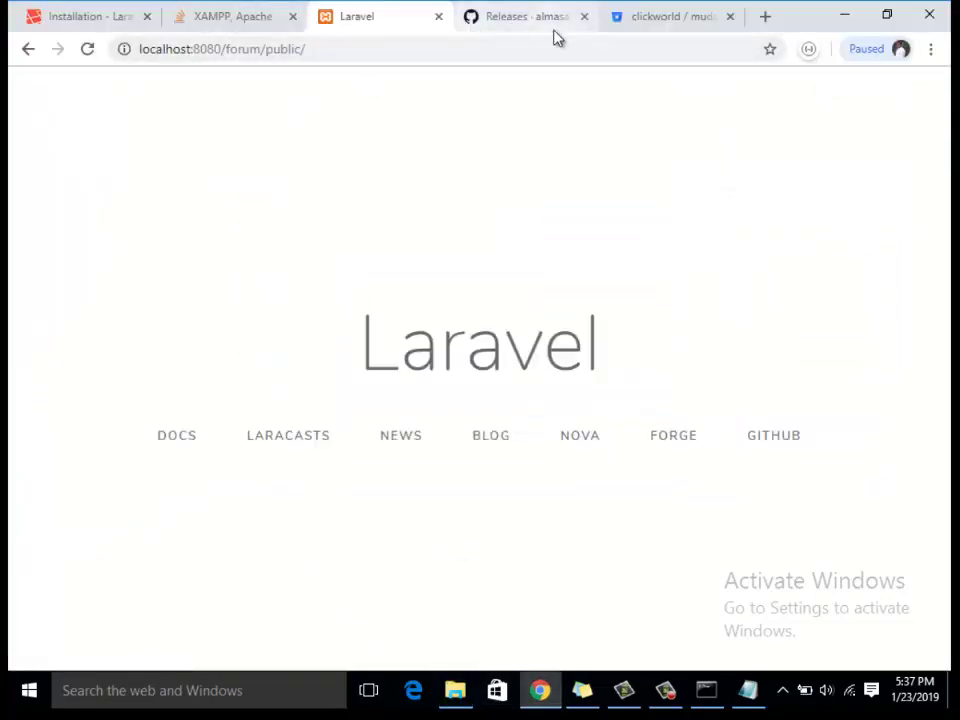
{"action": "left_click", "coordinate": [590, 22]}
{"action": "left_click", "coordinate": [585, 17]}
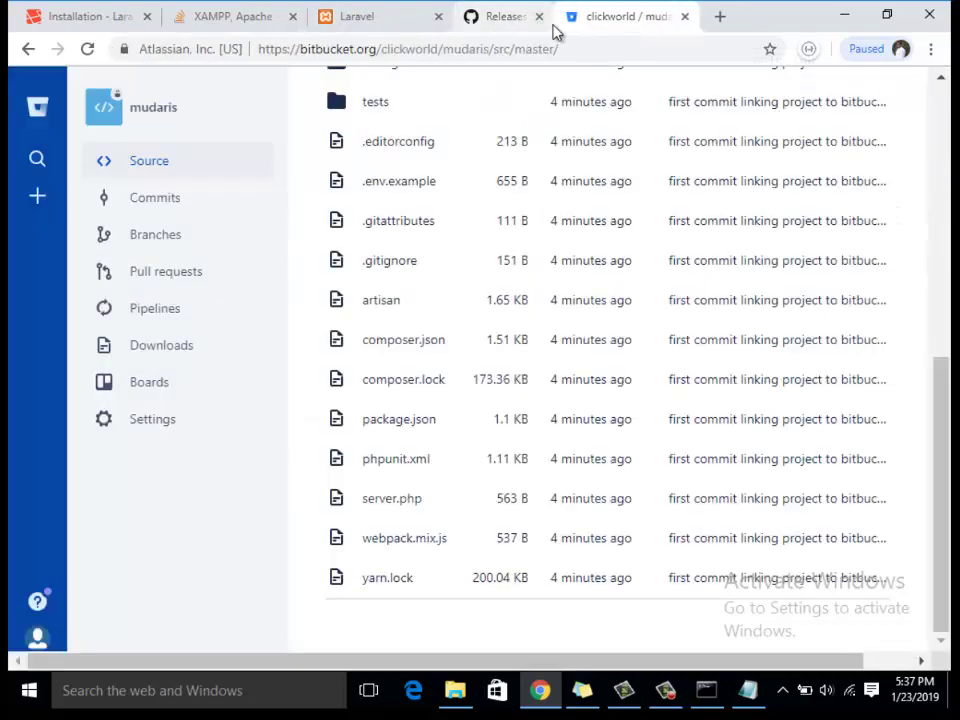
- Load localhost:8080/template/ in a new browser tab and view the AdminLTE template's ChartJS sample page
{"action": "left_click", "coordinate": [618, 18]}
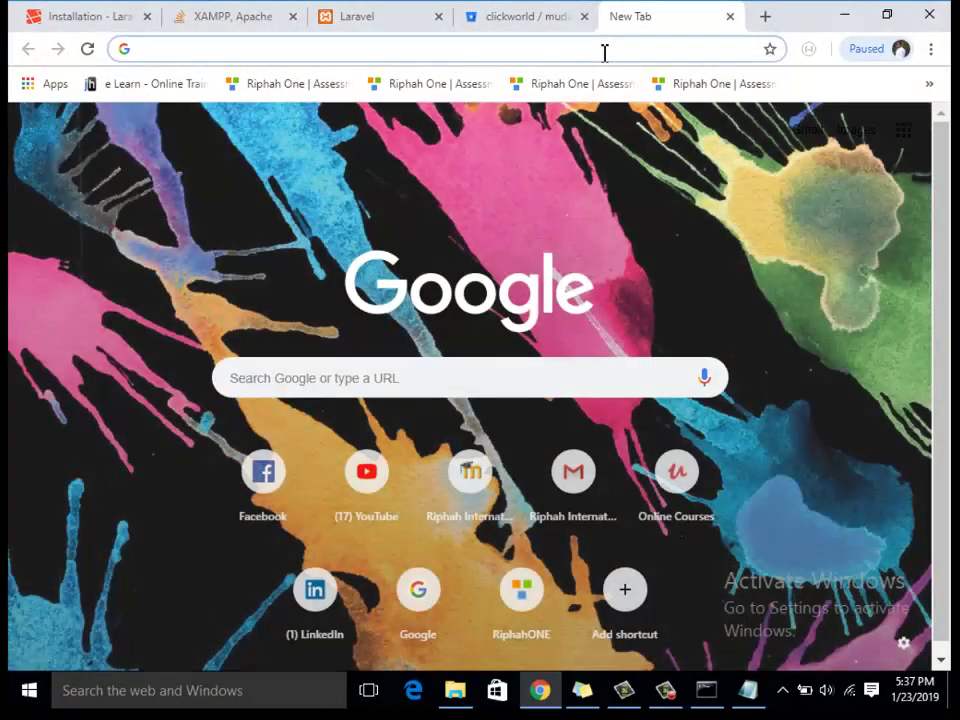
{"action": "type", "text": "o"}
{"action": "key", "text": "BackSpace"}
{"action": "key", "text": "BackSpace"}
{"action": "type", "text": "loc"}
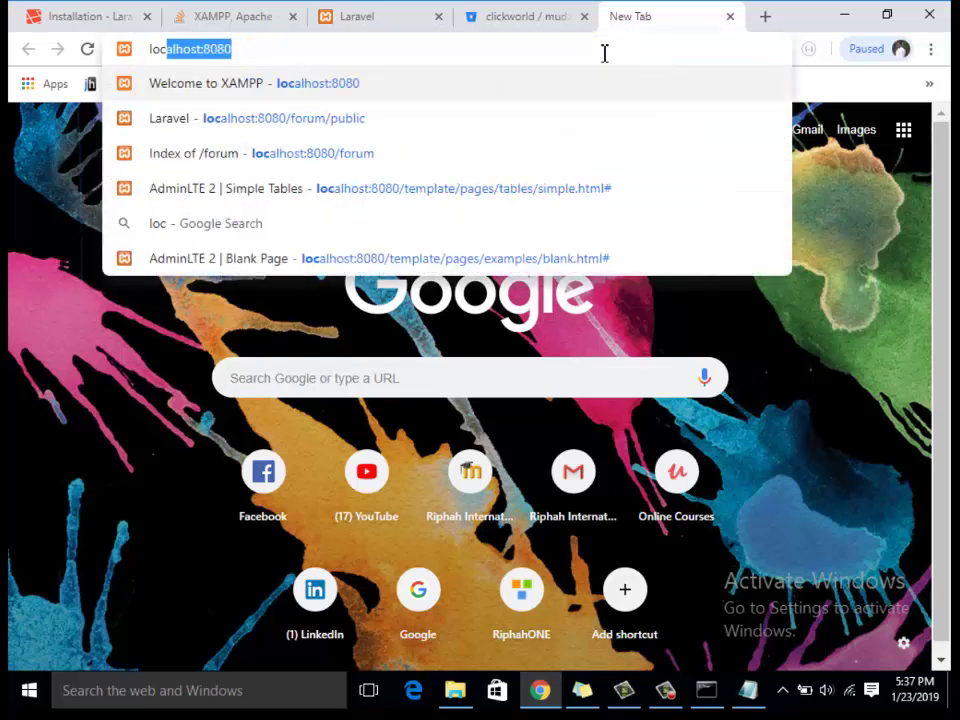
{"action": "key", "text": "Right"}
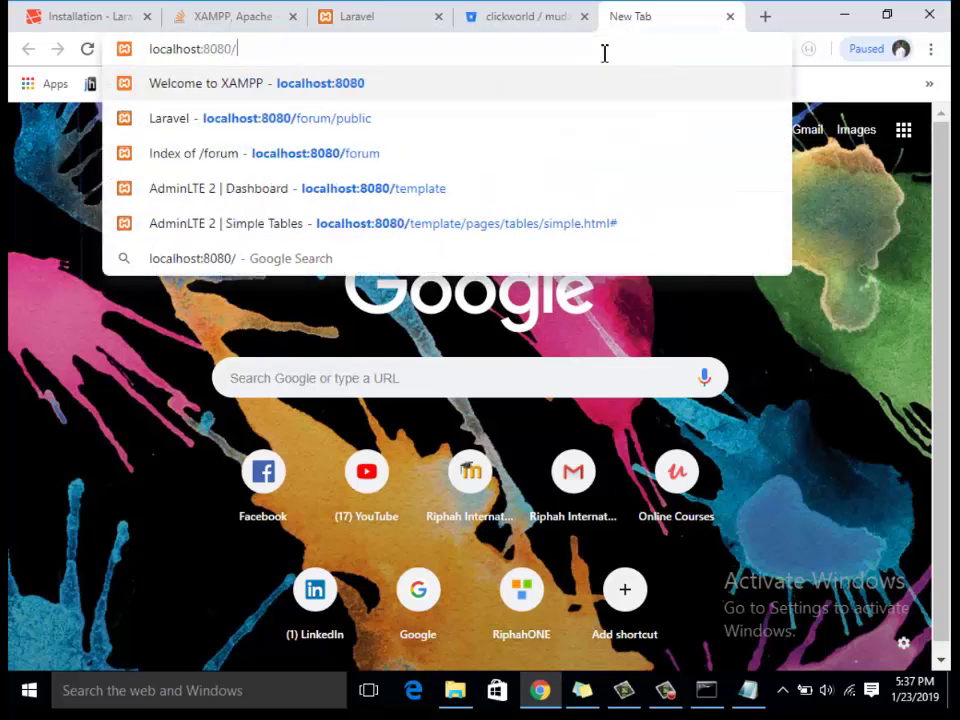
{"action": "type", "text": "/te"}
{"action": "key", "text": "Down"}
{"action": "key", "text": "Return"}
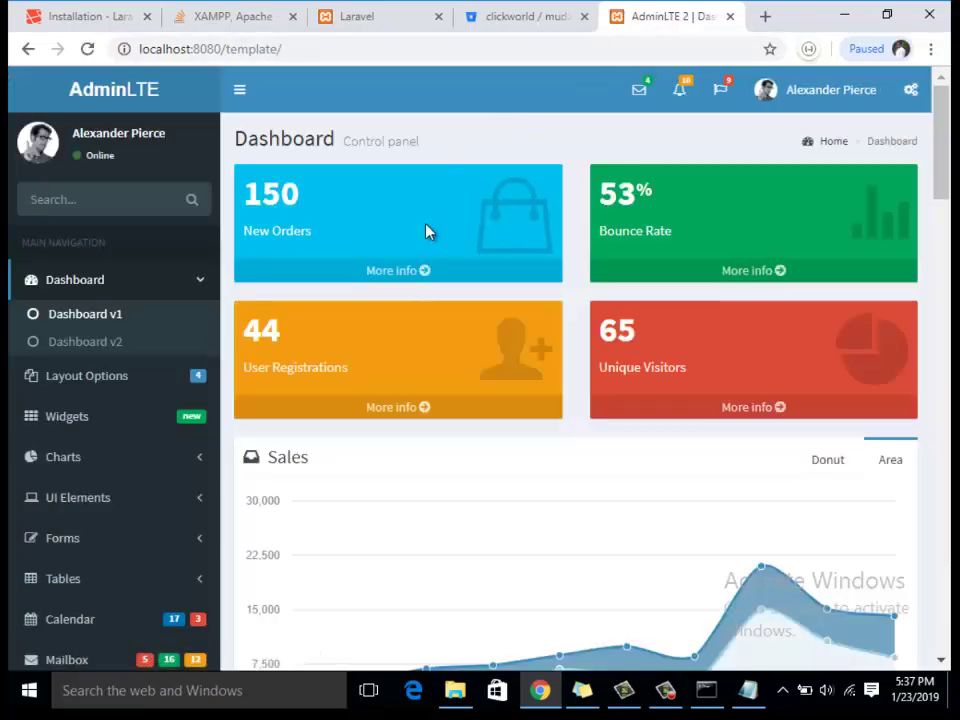
{"action": "left_click", "coordinate": [100, 458]}
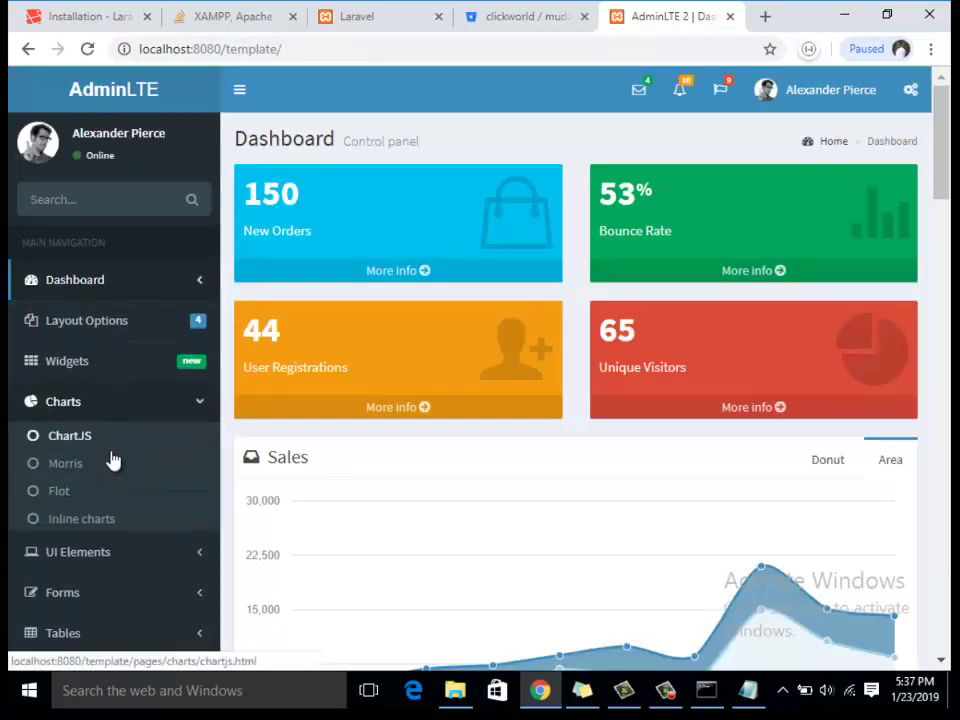
{"action": "left_click", "coordinate": [75, 436]}
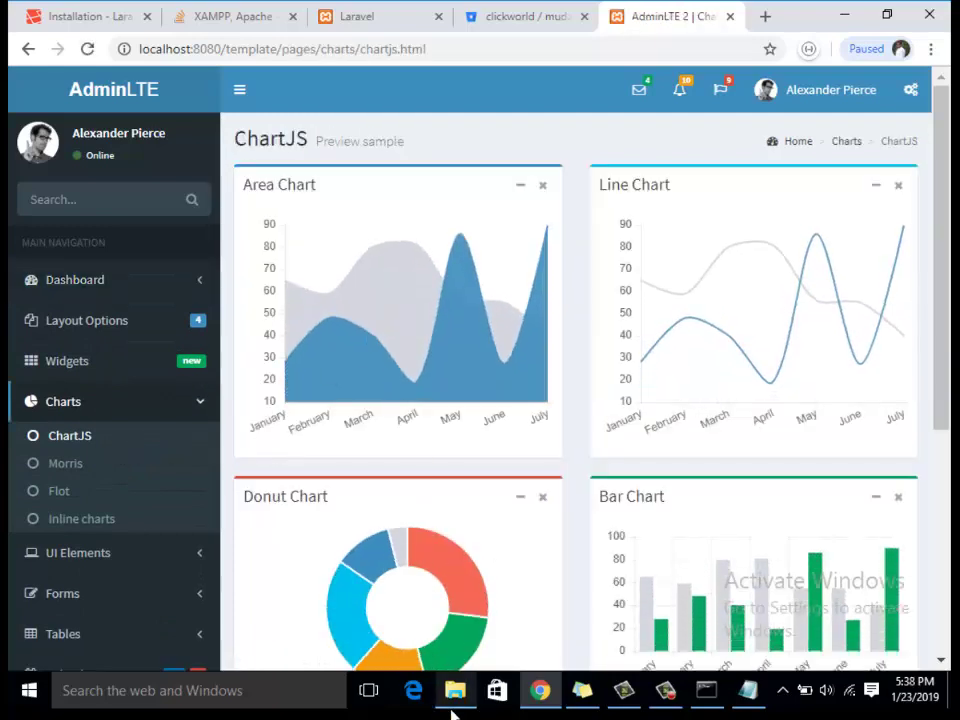
- Switch to File Explorer and look inside the template's pages, documentation, dist, build and bower_components folders
{"action": "key", "text": "alt+Tab"}
{"action": "double_click", "coordinate": [326, 214]}
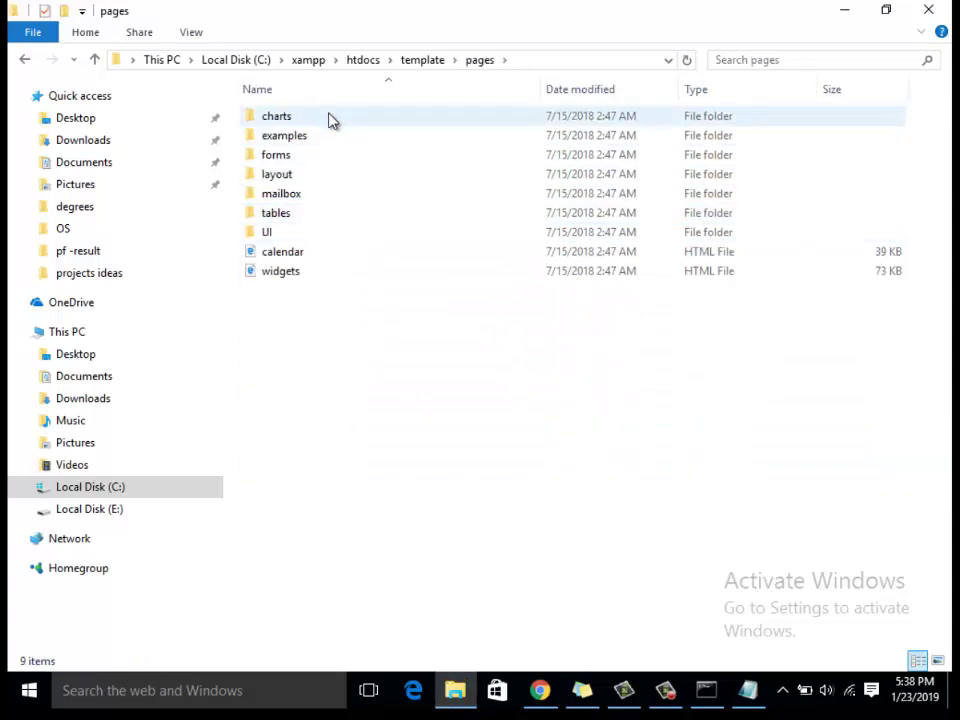
{"action": "key", "text": "BackSpace"}
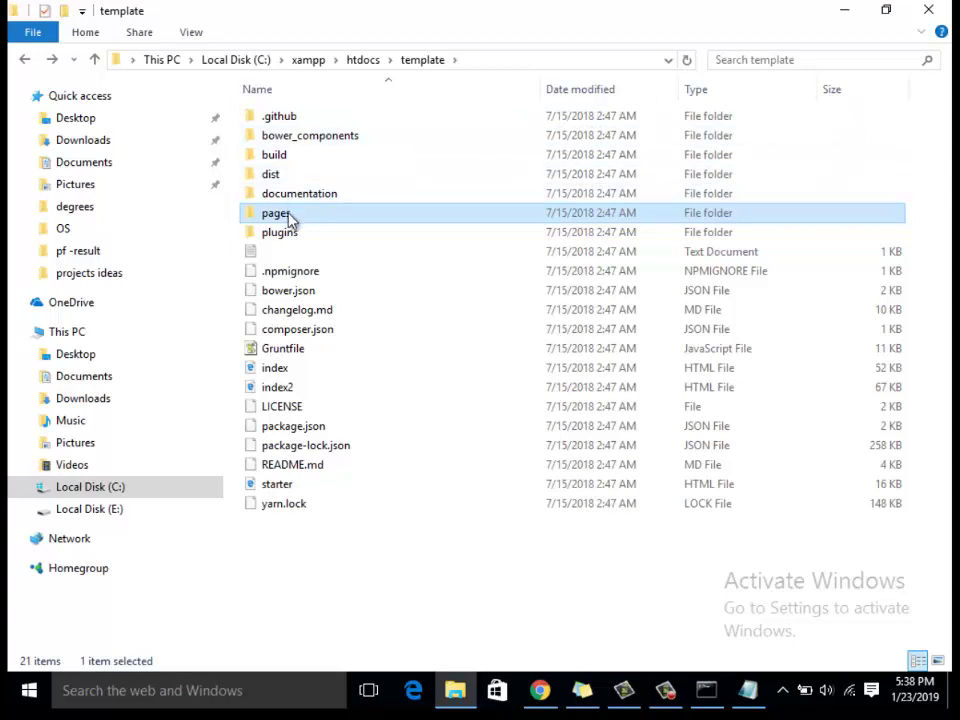
{"action": "double_click", "coordinate": [317, 195]}
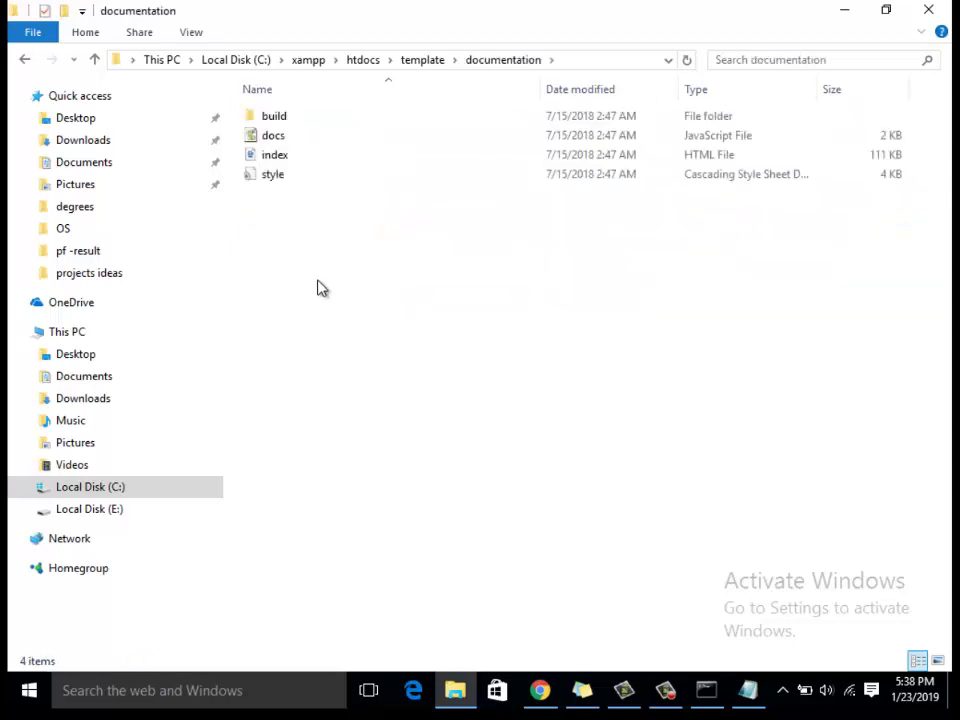
{"action": "key", "text": "BackSpace"}
{"action": "key", "text": "Up"}
{"action": "key", "text": "Return"}
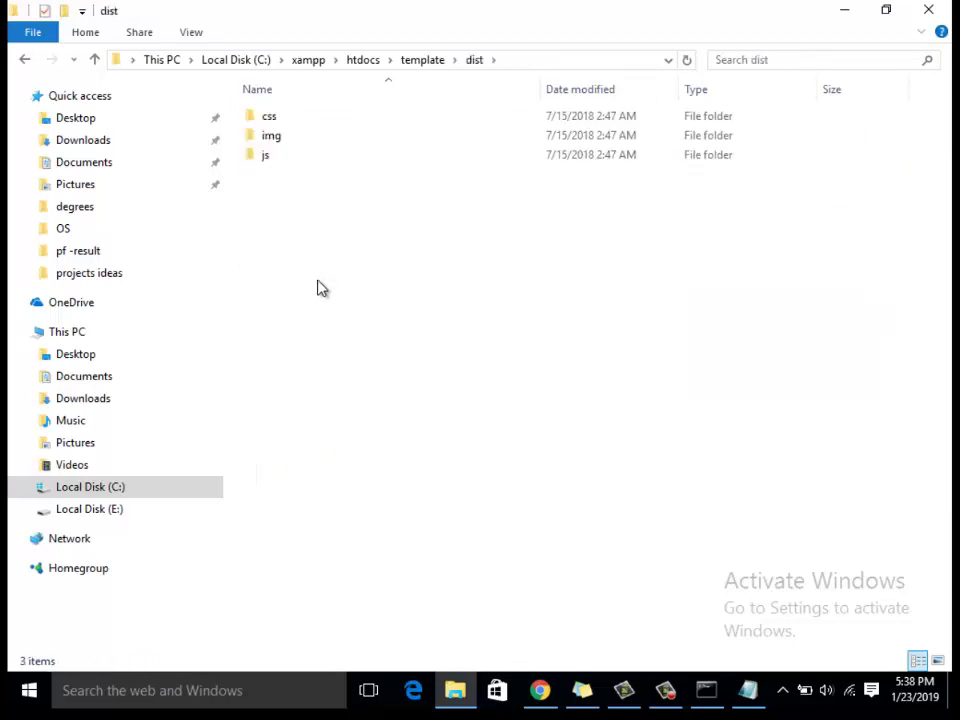
{"action": "key", "text": "Down"}
{"action": "key", "text": "BackSpace"}
{"action": "key", "text": "Up"}
{"action": "key", "text": "Return"}
{"action": "key", "text": "BackSpace"}
{"action": "key", "text": "Up"}
{"action": "key", "text": "Return"}
{"action": "key", "text": "BackSpace"}
{"action": "key", "text": "Up"}
- Examine the remaining files in the template folder down to yarn.lock, temporarily highlighting the range from plugins to yarn.lock
{"action": "key", "text": "Down"}
{"action": "key", "text": "Down"}
{"action": "key", "text": "Down"}
{"action": "key", "text": "Down"}
{"action": "key", "text": "Down"}
{"action": "key", "text": "Down"}
{"action": "key", "text": "Down"}
{"action": "key", "text": "Down"}
{"action": "key", "text": "Down"}
{"action": "key", "text": "Down"}
{"action": "key", "text": "Down"}
{"action": "key", "text": "Down"}
{"action": "key", "text": "Down"}
{"action": "key", "text": "Down"}
{"action": "key", "text": "Down"}
{"action": "key", "text": "Down"}
{"action": "key", "text": "Down"}
{"action": "key", "text": "Down"}
{"action": "key", "text": "Down"}
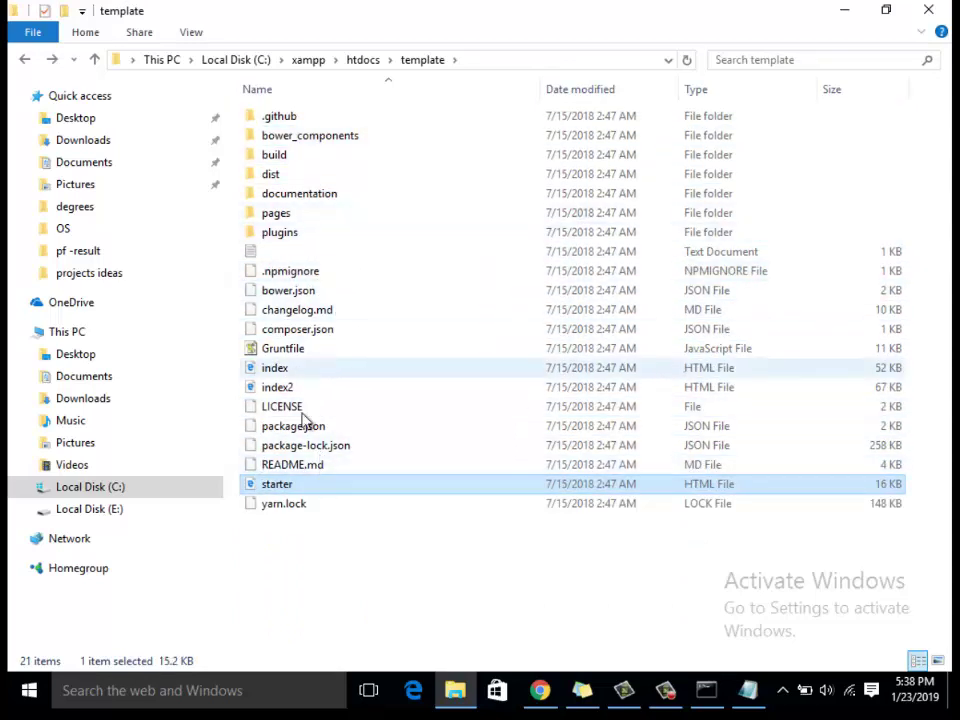
{"action": "left_click", "coordinate": [293, 536]}
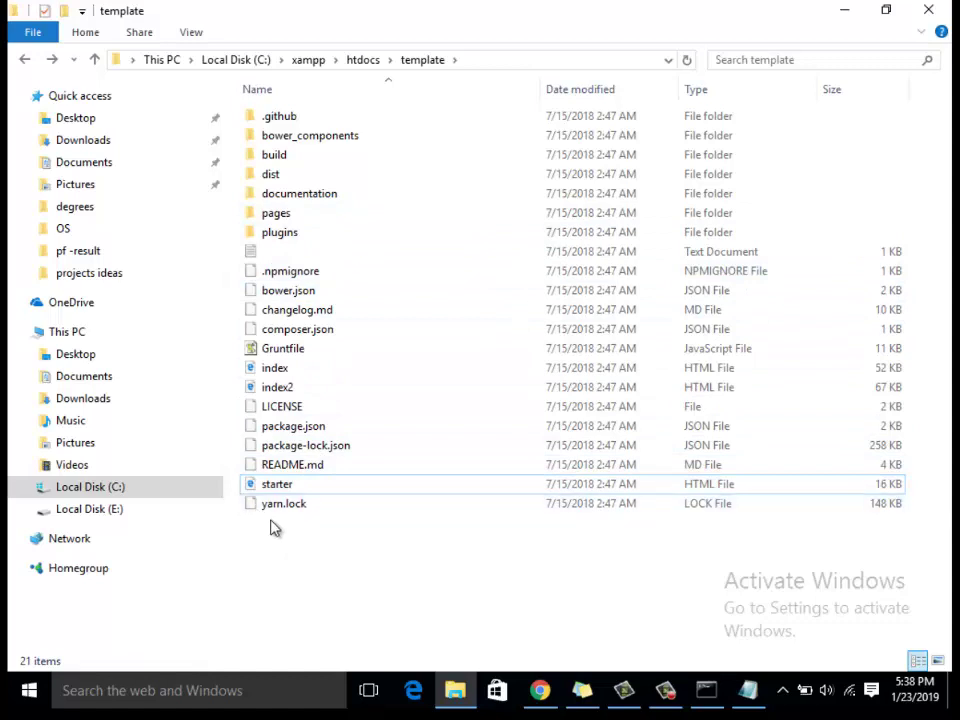
{"action": "key", "text": "Down"}
{"action": "key", "text": "shift+Up"}
{"action": "key", "text": "shift+Up"}
{"action": "key", "text": "shift+Up"}
{"action": "key", "text": "shift+Up"}
{"action": "key", "text": "shift+Up"}
{"action": "key", "text": "shift+Up"}
{"action": "key", "text": "shift+Up"}
{"action": "key", "text": "shift+Up"}
{"action": "key", "text": "shift+Up"}
{"action": "key", "text": "shift+Up"}
{"action": "key", "text": "shift+Up"}
{"action": "key", "text": "shift+Up"}
{"action": "key", "text": "shift+Up"}
{"action": "key", "text": "shift+Up"}
{"action": "key", "text": "shift+Up"}
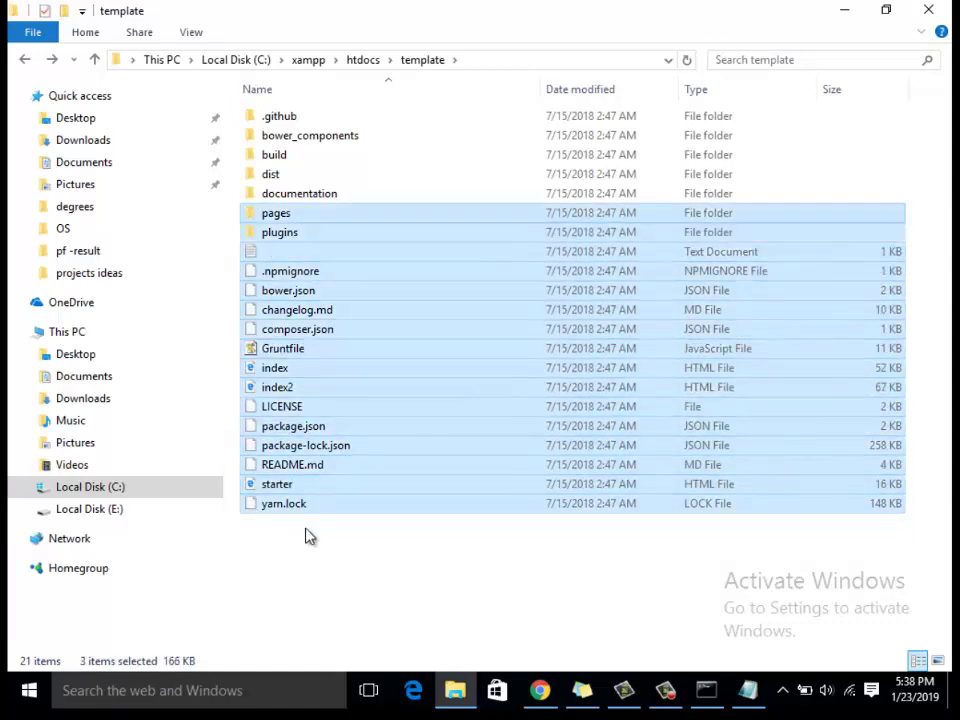
{"action": "key", "text": "shift+Down"}
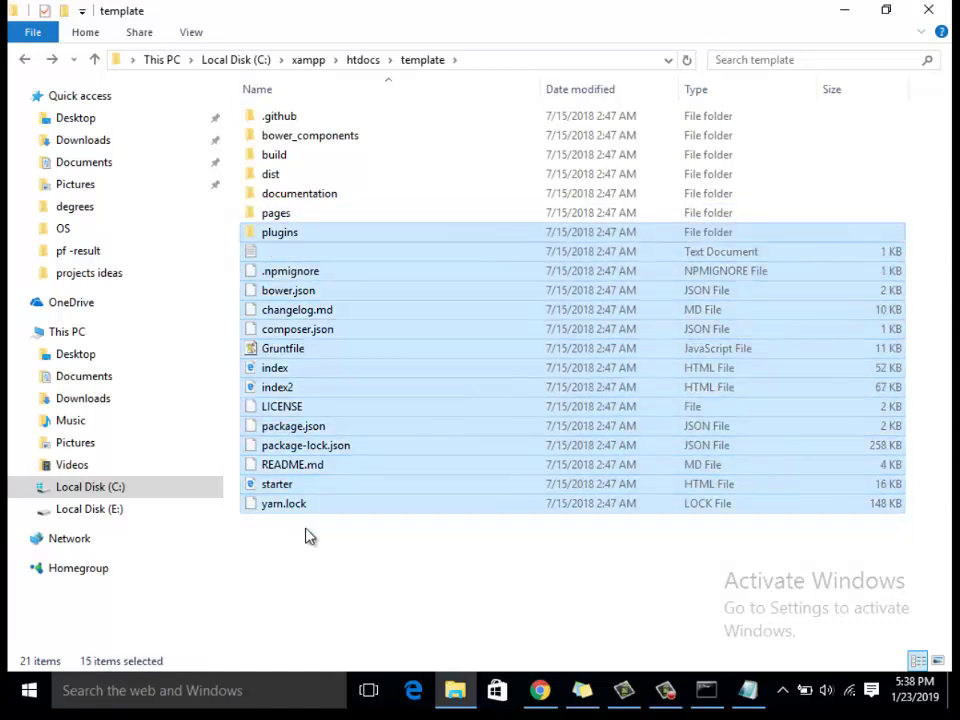
{"action": "left_click", "coordinate": [636, 578]}
- Switch to Chrome, search for Sublime Text 3 in a new tab and open the sublimetext.com/3 download page
{"action": "left_click", "coordinate": [542, 697]}
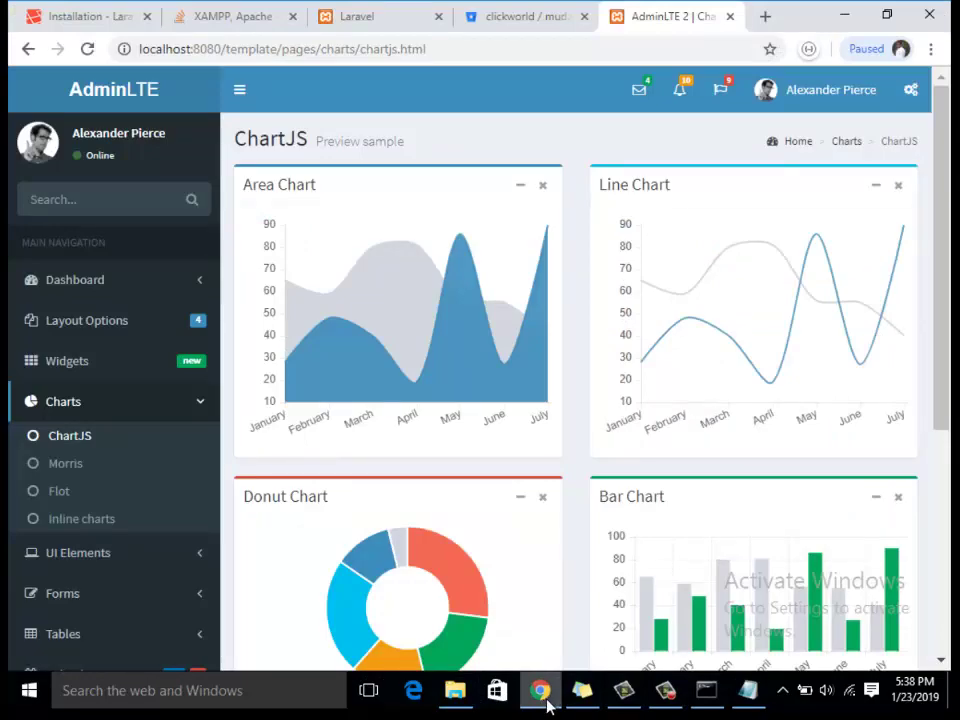
{"action": "left_click", "coordinate": [765, 14]}
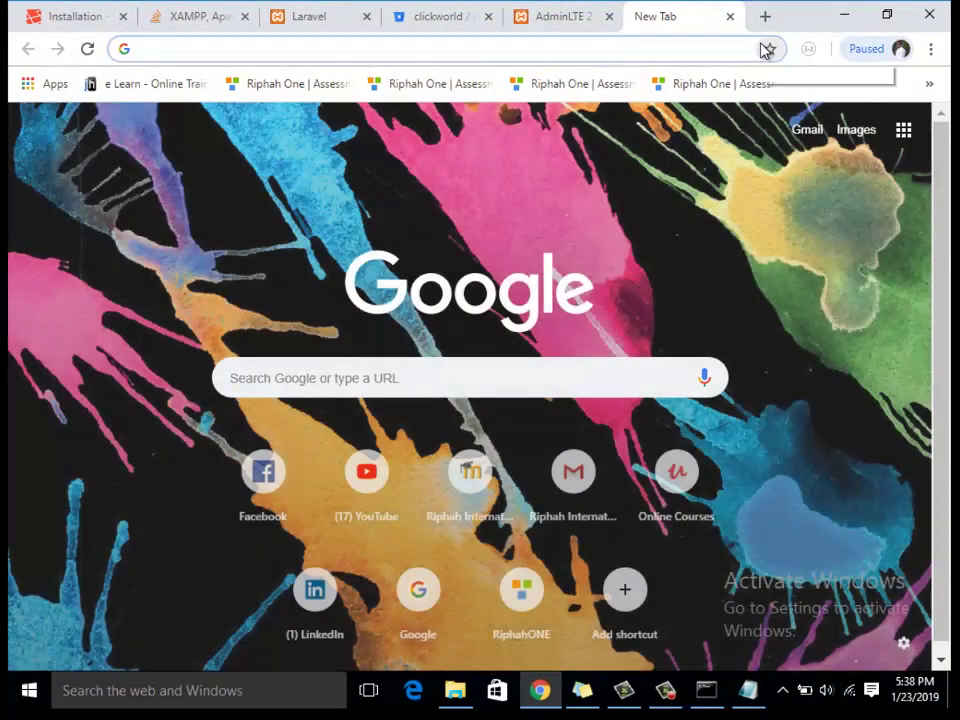
{"action": "type", "text": "sublime"}
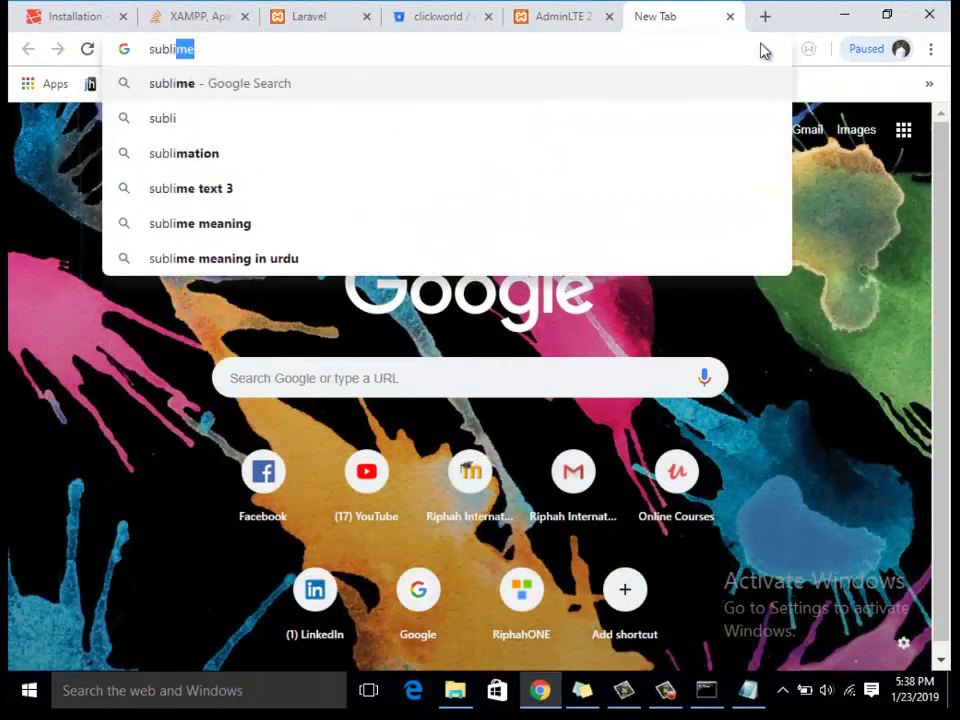
{"action": "key", "text": "Down"}
{"action": "key", "text": "Down"}
{"action": "key", "text": "Return"}
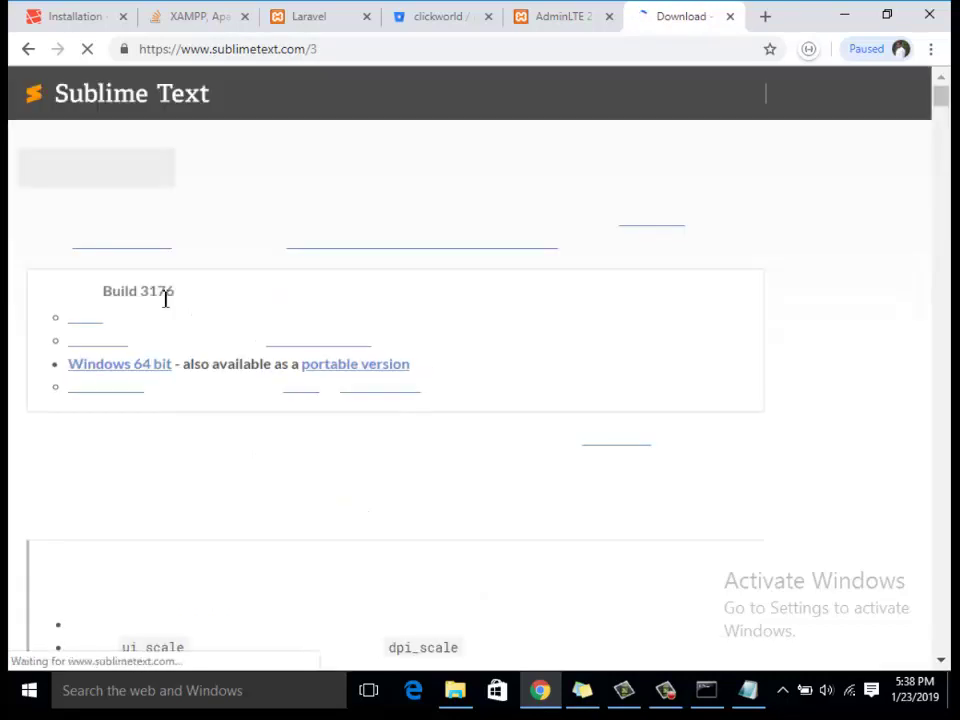
- Download the Windows version of Sublime Text Build 3176 and install it with the default setup options
{"action": "left_click", "coordinate": [118, 341]}
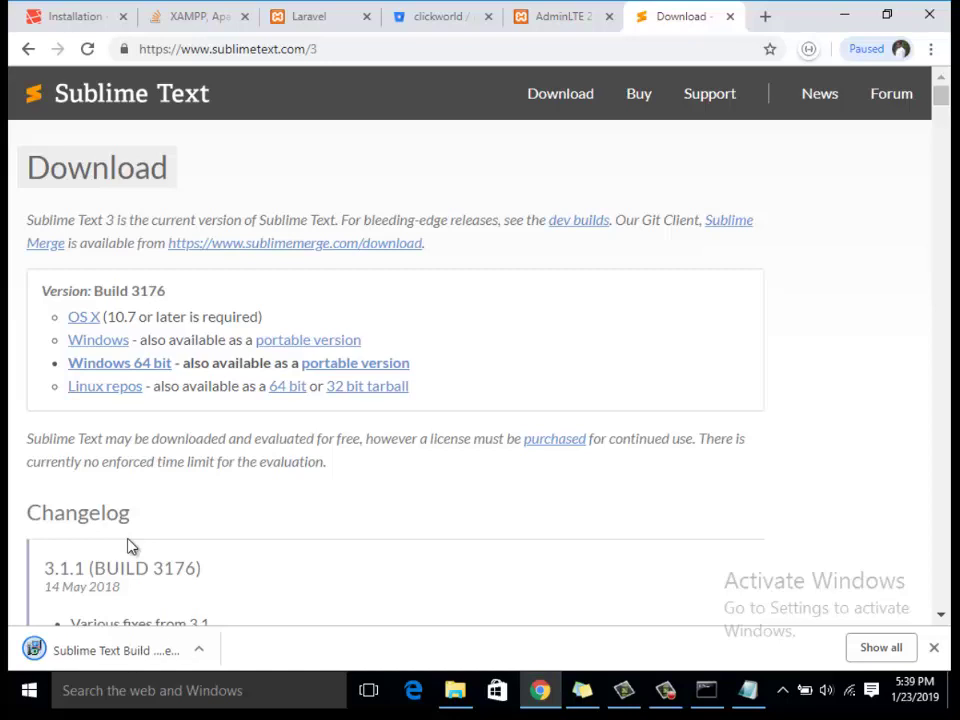
{"action": "left_click", "coordinate": [117, 655]}
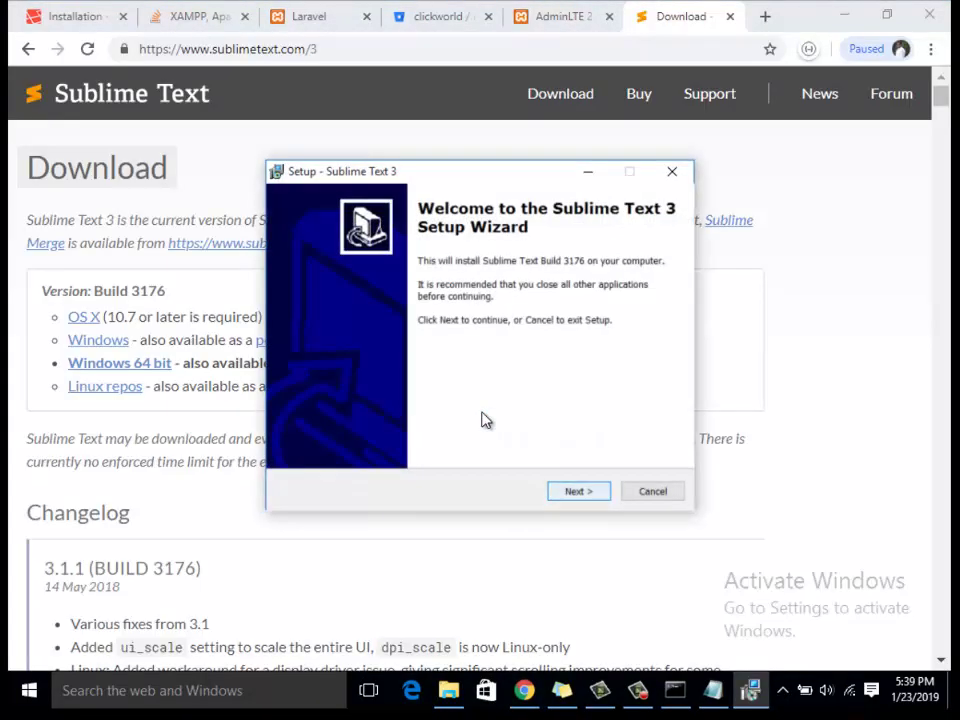
{"action": "key", "text": "Return"}
{"action": "key", "text": "Return"}
{"action": "key", "text": "Return"}
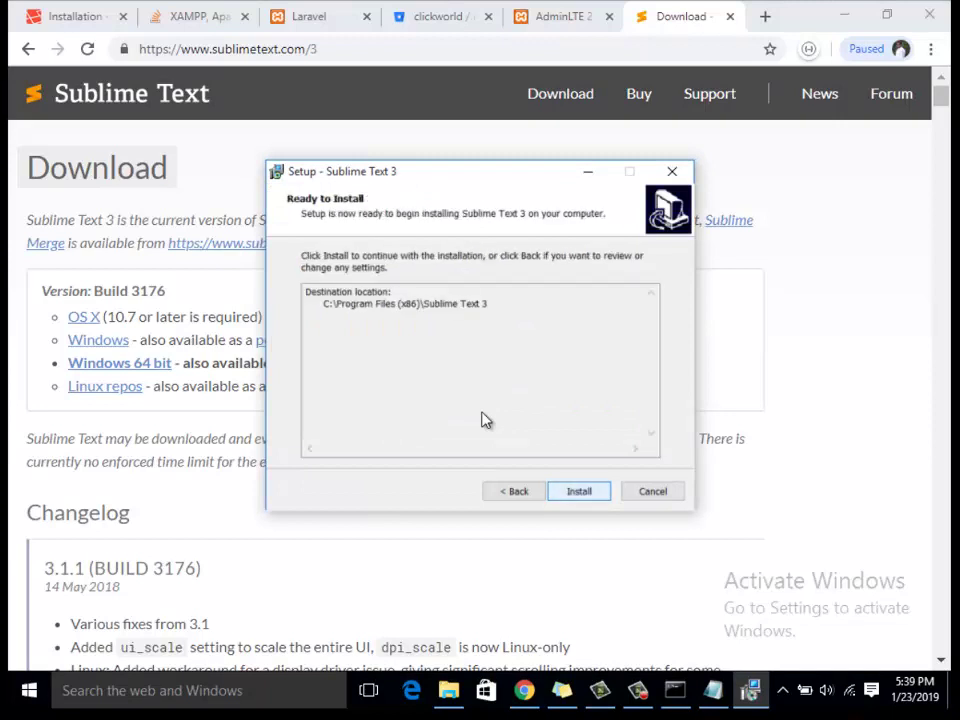
{"action": "key", "text": "Return"}
{"action": "key", "text": "Return"}
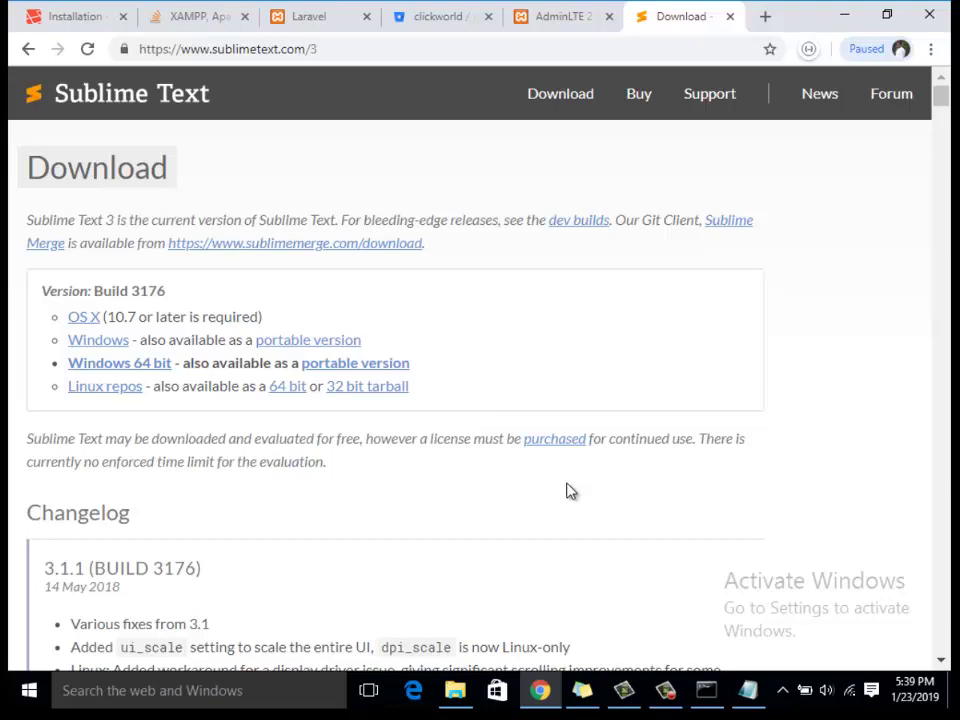
- Find Sublime Text 3 through the Windows search, launch it and bring its window to the front
{"action": "left_click", "coordinate": [10, 697]}
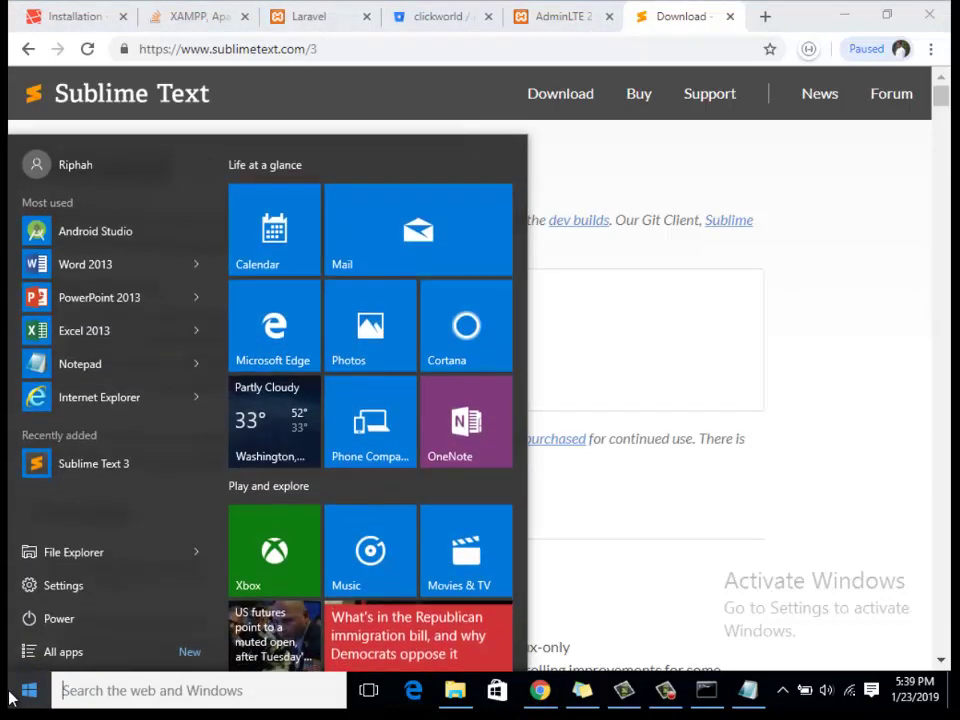
{"action": "type", "text": "sun"}
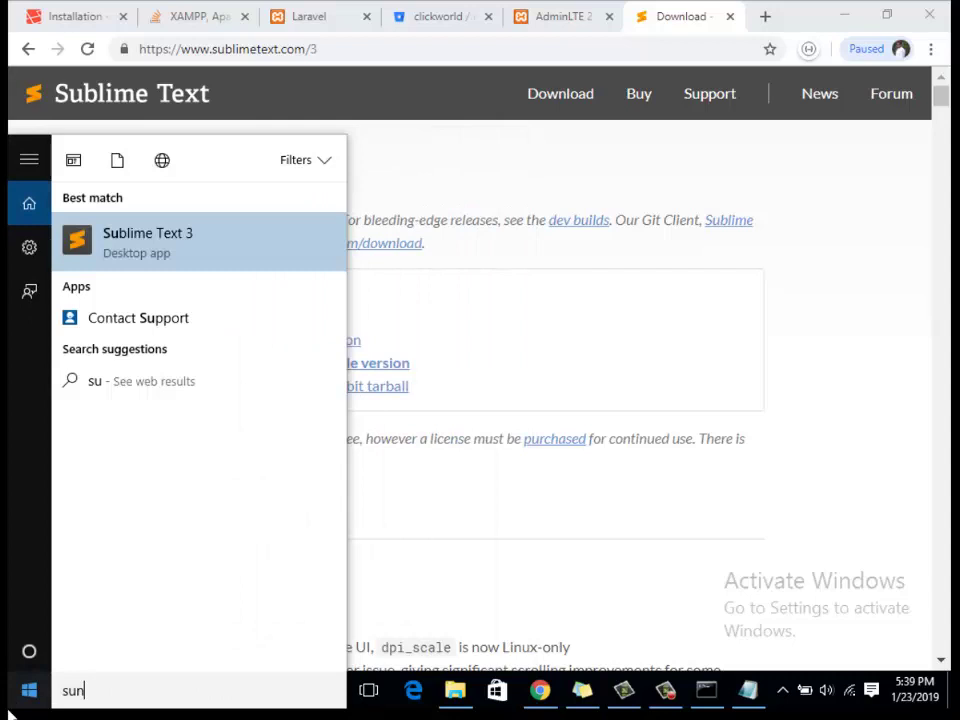
{"action": "key", "text": "Return"}
{"action": "key", "text": "alt+Tab"}
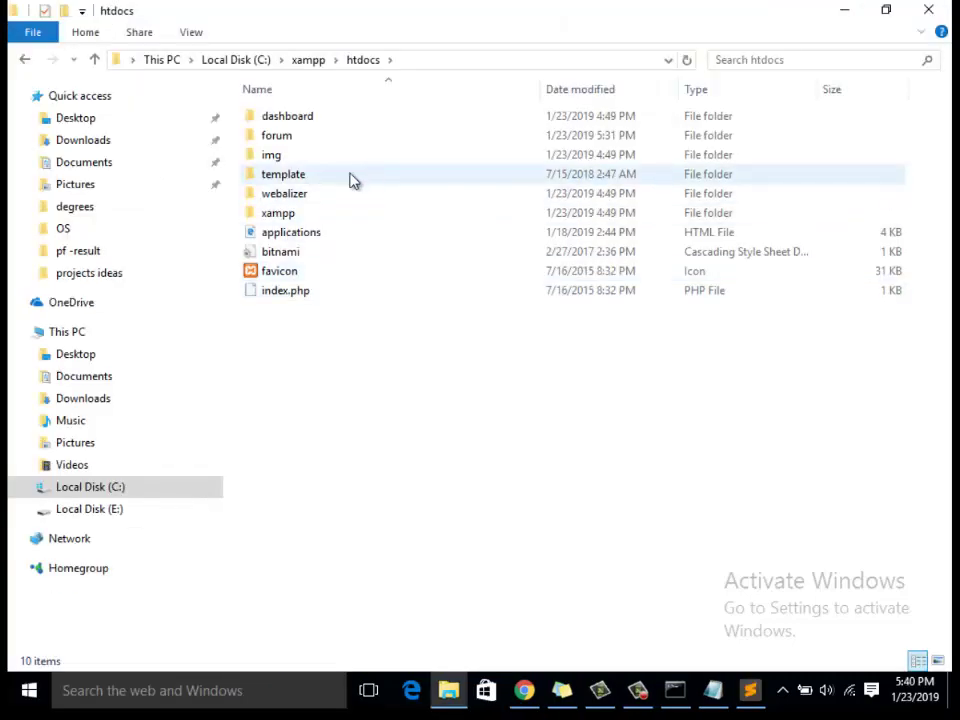
{"action": "left_click", "coordinate": [736, 690]}
- Open the project folder C:\xampp\htdocs\forum in Sublime Text
{"action": "left_click", "coordinate": [23, 39]}
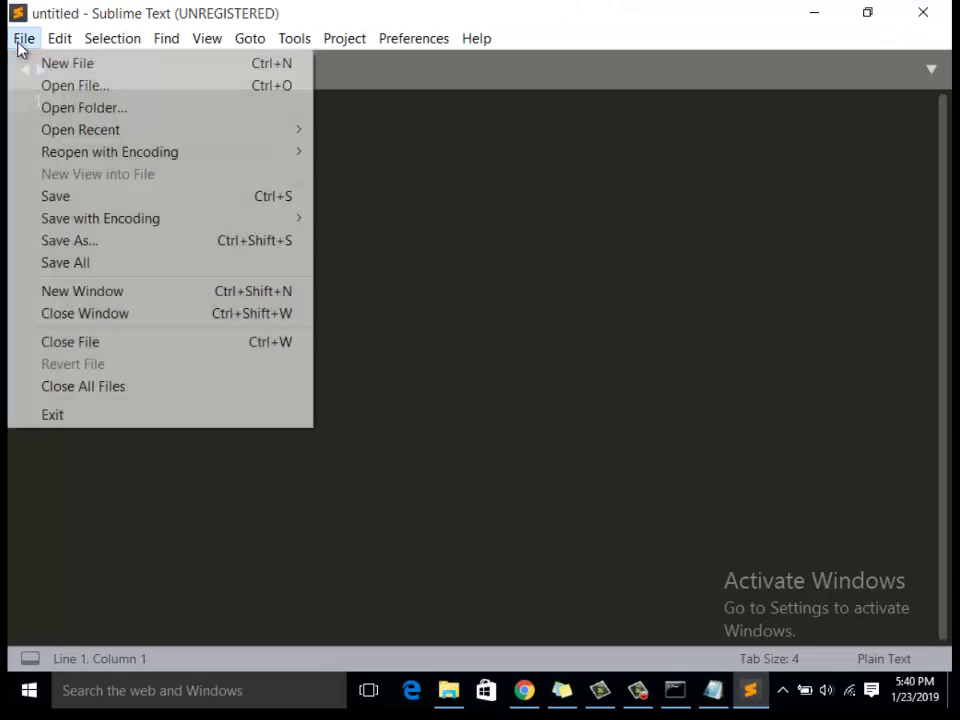
{"action": "left_click", "coordinate": [120, 108]}
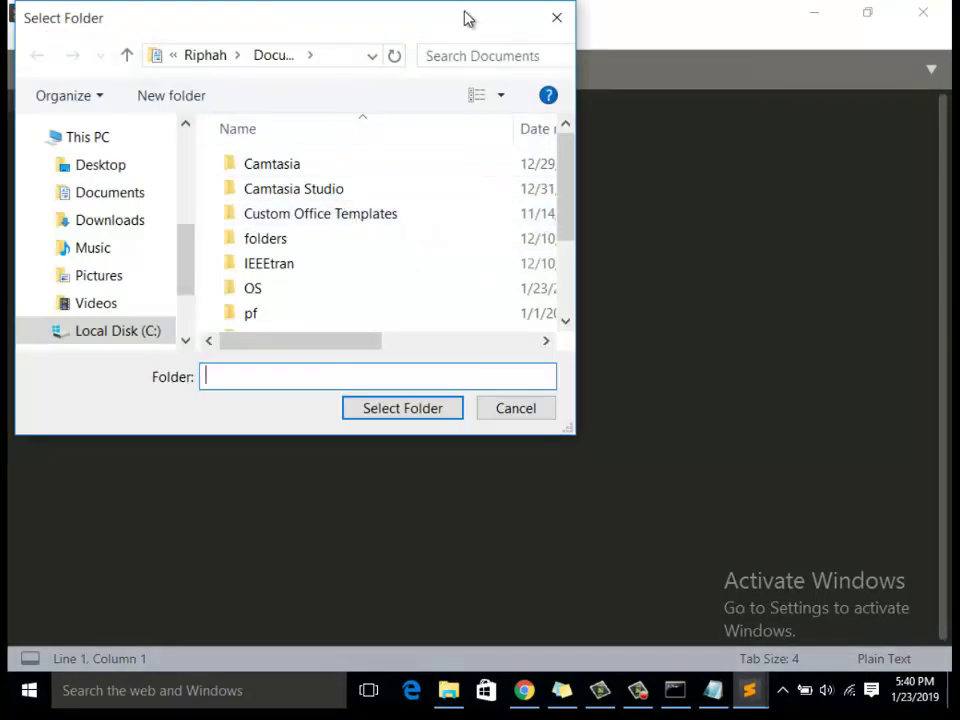
{"action": "double_click", "coordinate": [467, 19]}
{"action": "left_click", "coordinate": [100, 450]}
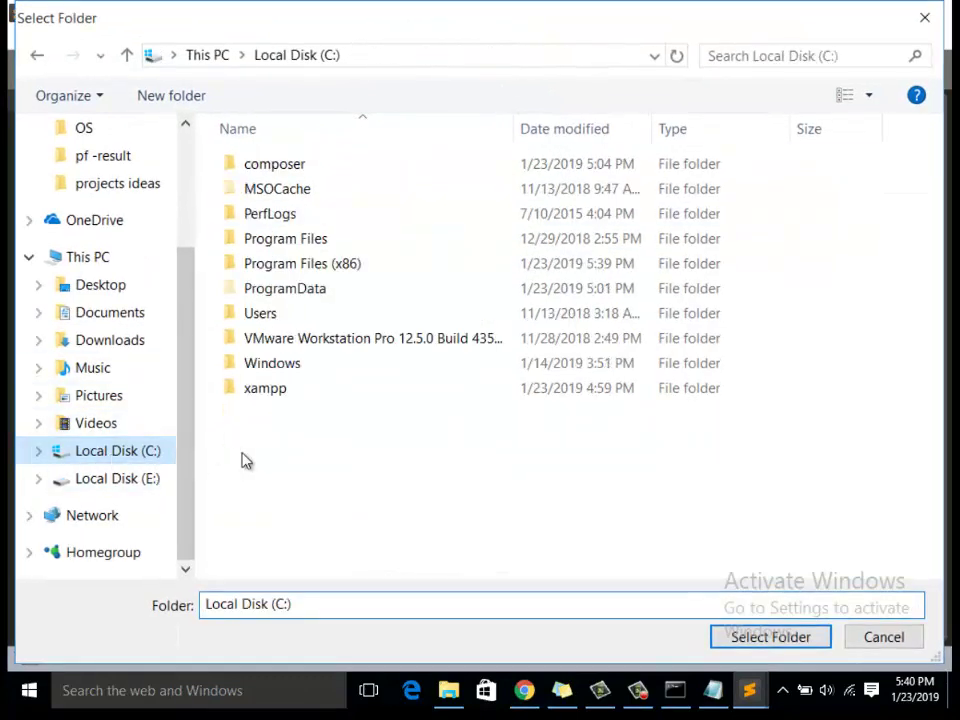
{"action": "double_click", "coordinate": [283, 396]}
{"action": "double_click", "coordinate": [289, 288]}
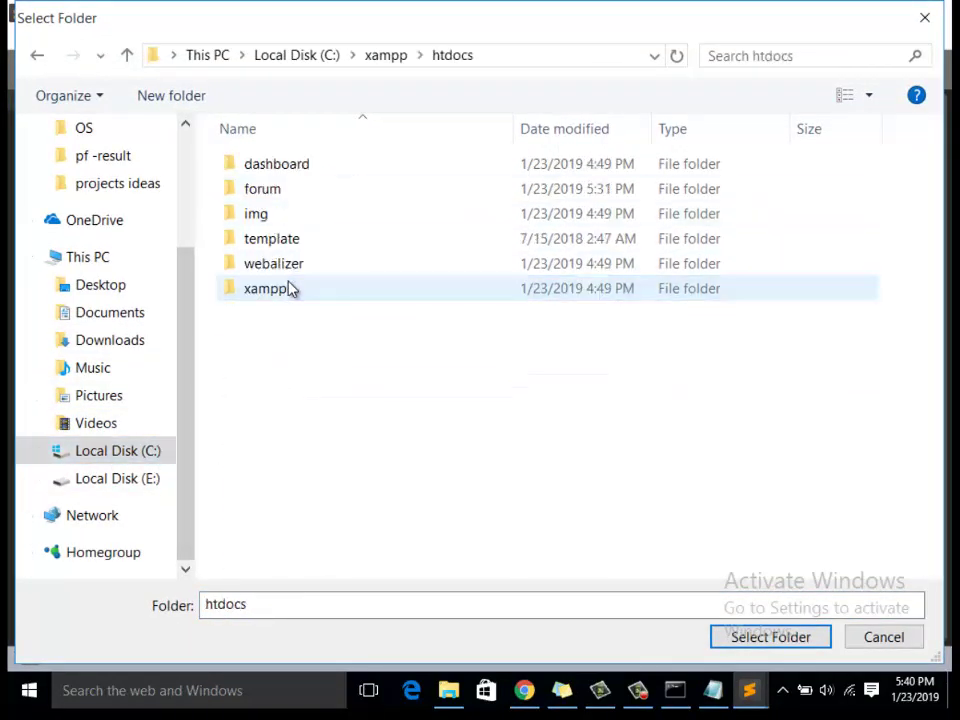
{"action": "left_click", "coordinate": [300, 191]}
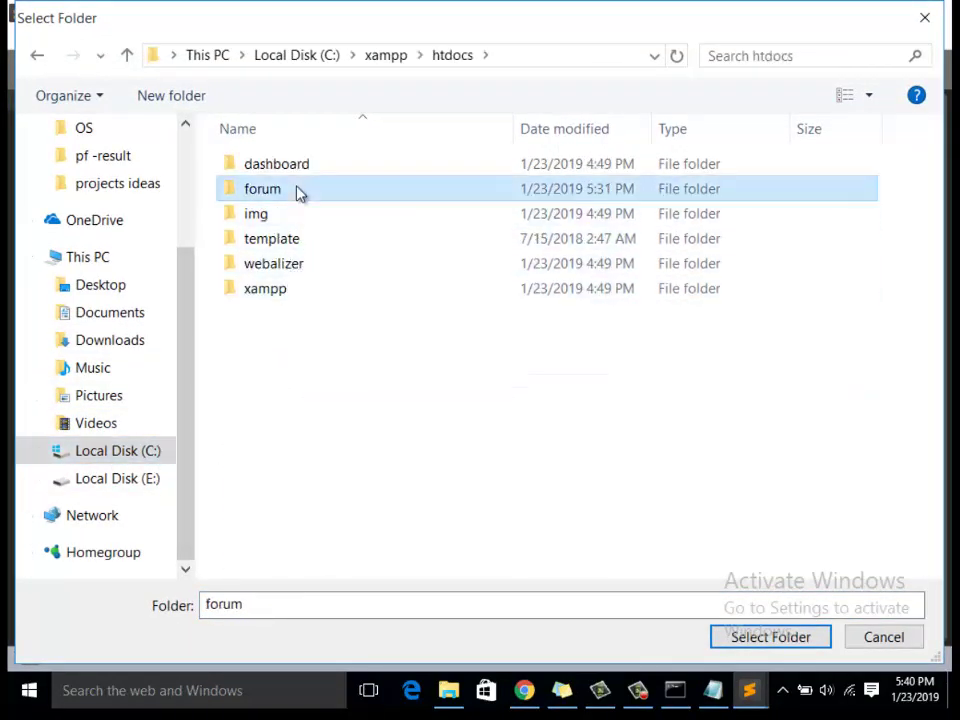
{"action": "left_click", "coordinate": [735, 636]}
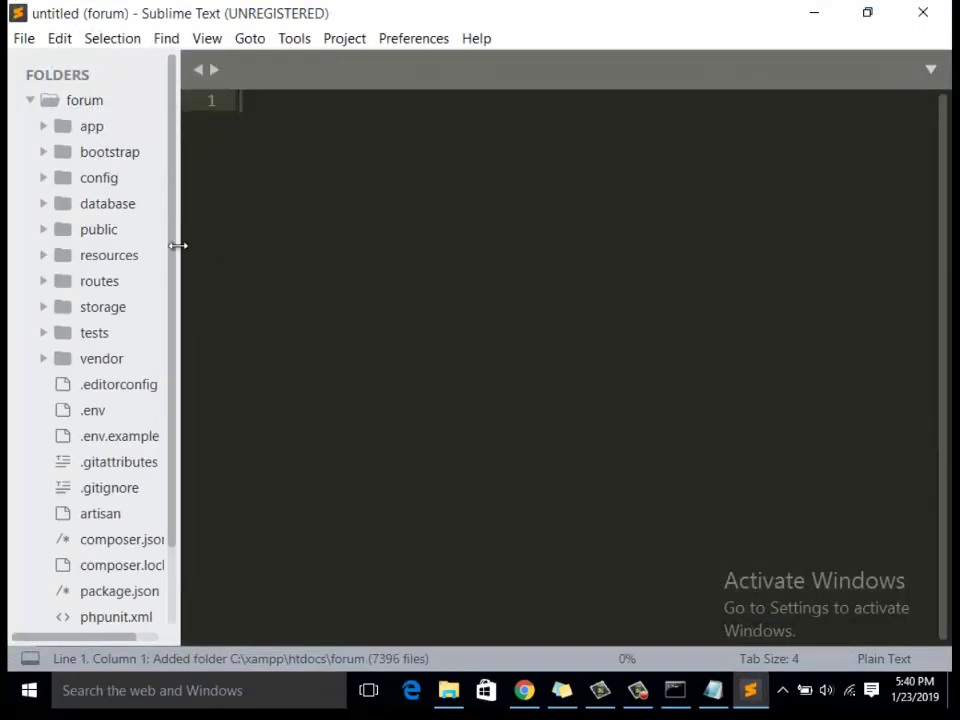
- Widen the folder sidebar so the full file names fit and look through the forum project's file list
{"action": "left_click_drag", "start_coordinate": [178, 246], "coordinate": [236, 257]}
{"action": "scroll", "coordinate": [154, 281], "scroll_direction": "down", "scroll_amount": 3}
{"action": "scroll", "coordinate": [157, 280], "scroll_direction": "up", "scroll_amount": 3}
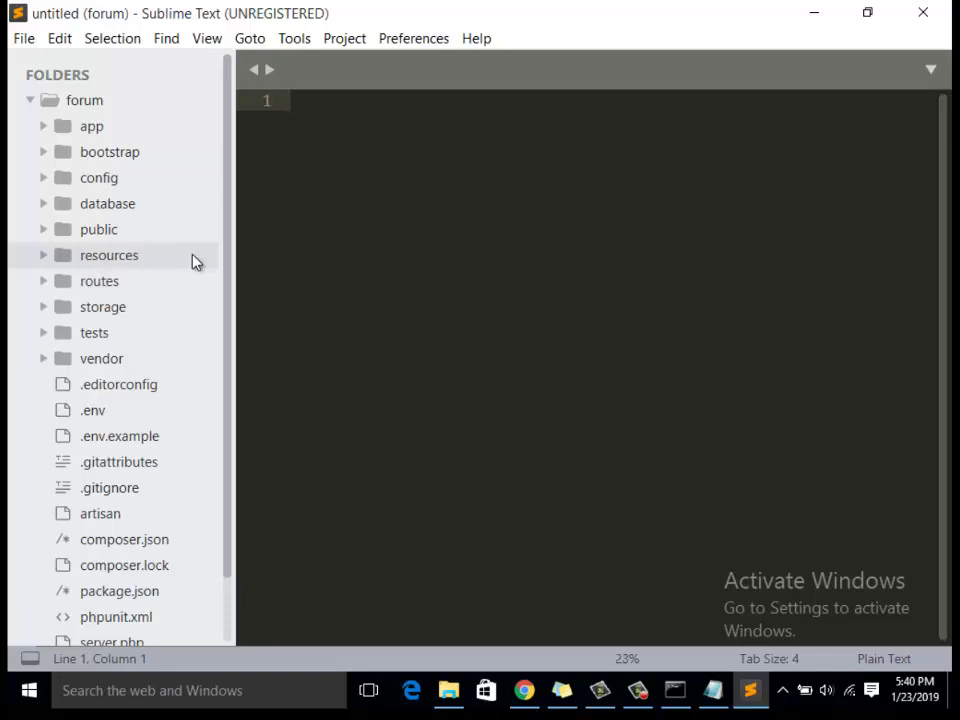
- Open the .env file and examine its database connection, host, port, database name and username settings
{"action": "left_click", "coordinate": [134, 418]}
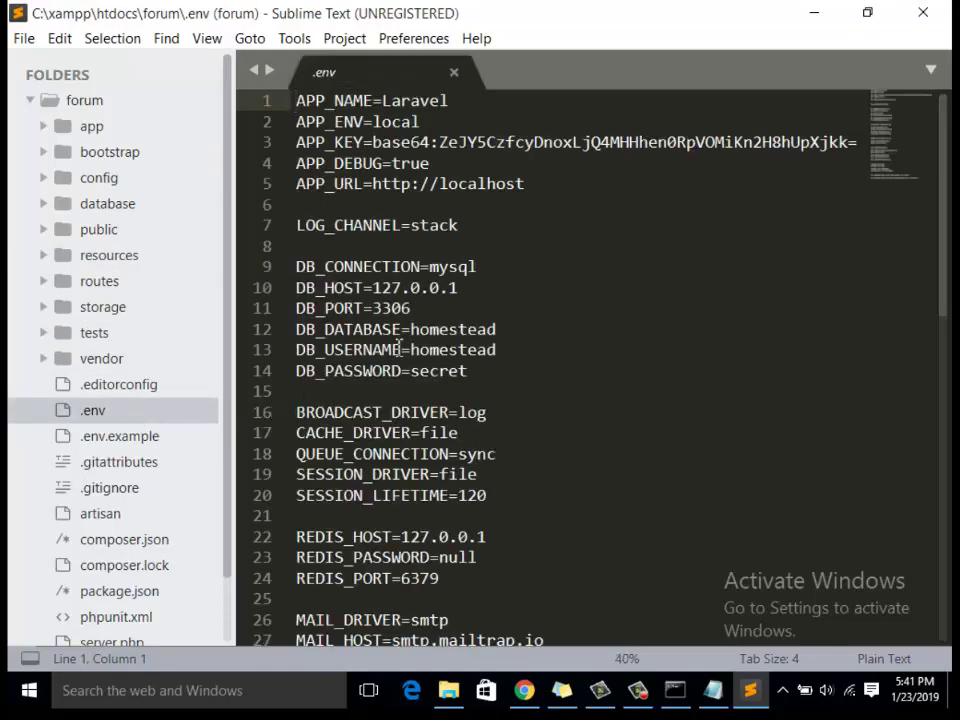
{"action": "left_click", "coordinate": [459, 267]}
{"action": "double_click", "coordinate": [459, 267]}
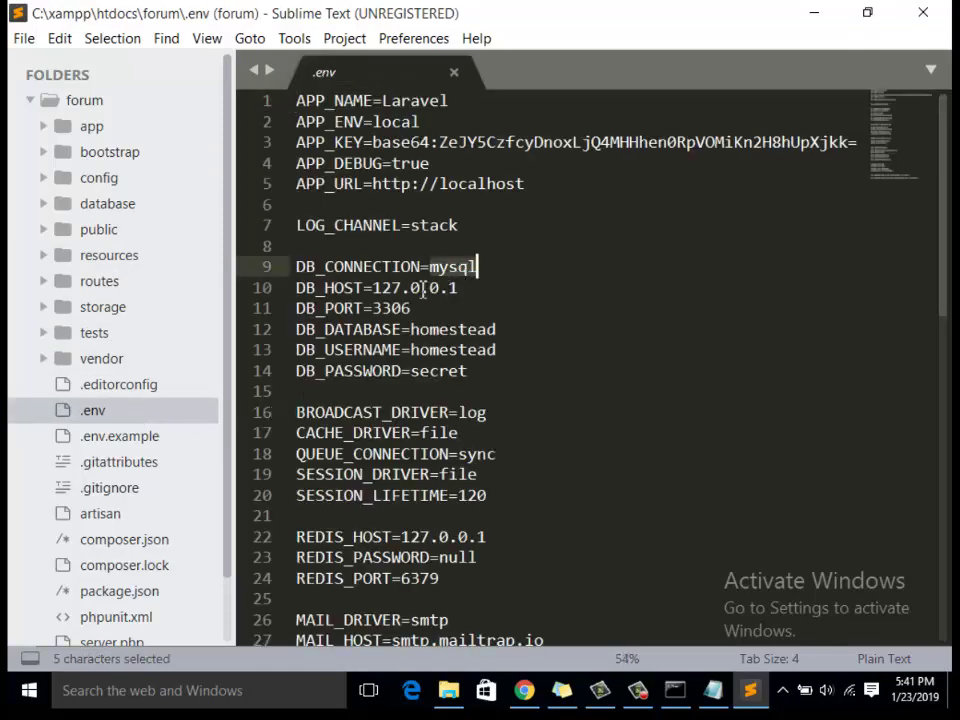
{"action": "left_click_drag", "start_coordinate": [374, 288], "coordinate": [458, 288]}
{"action": "double_click", "coordinate": [379, 308]}
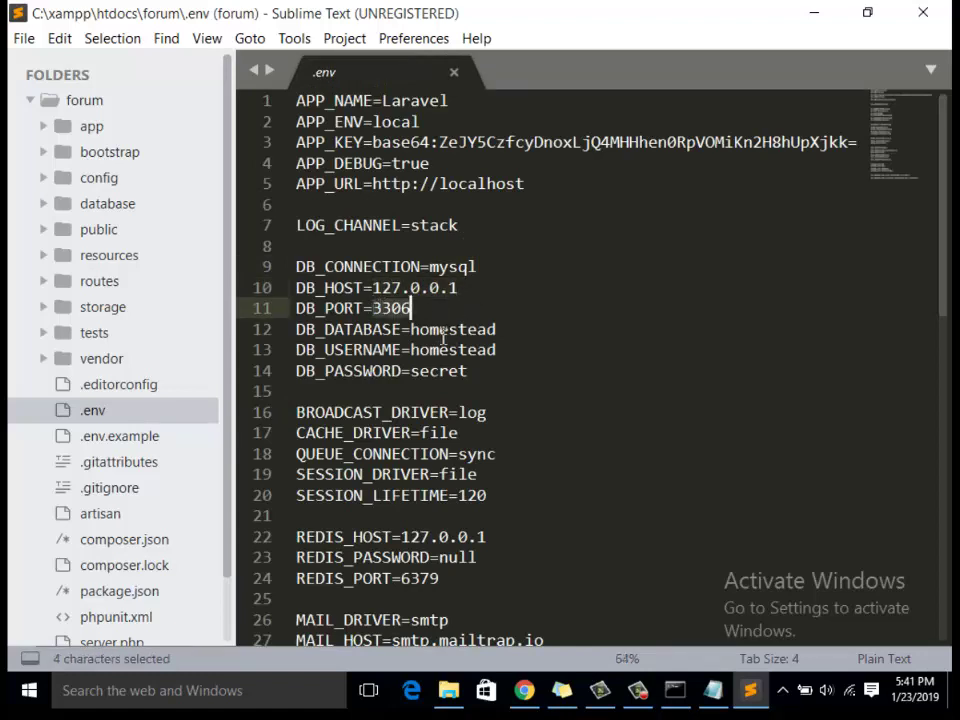
{"action": "double_click", "coordinate": [440, 329]}
{"action": "double_click", "coordinate": [462, 352]}
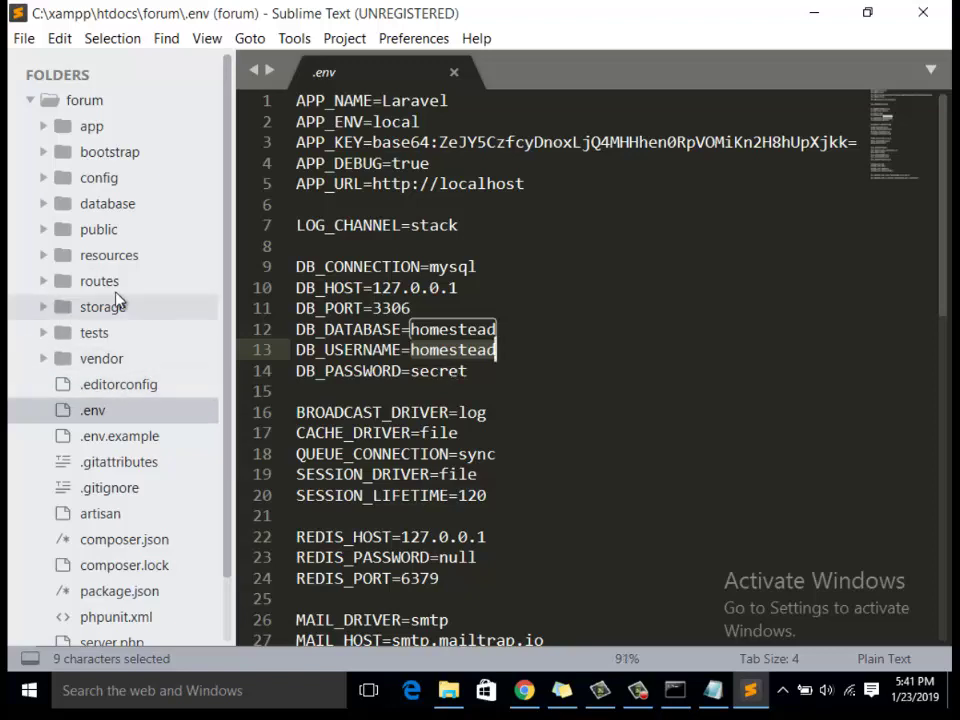
- Look inside the project's public folder and the app folder's Http and Controllers subfolders, collapsing public and Http again
{"action": "left_click", "coordinate": [100, 230]}
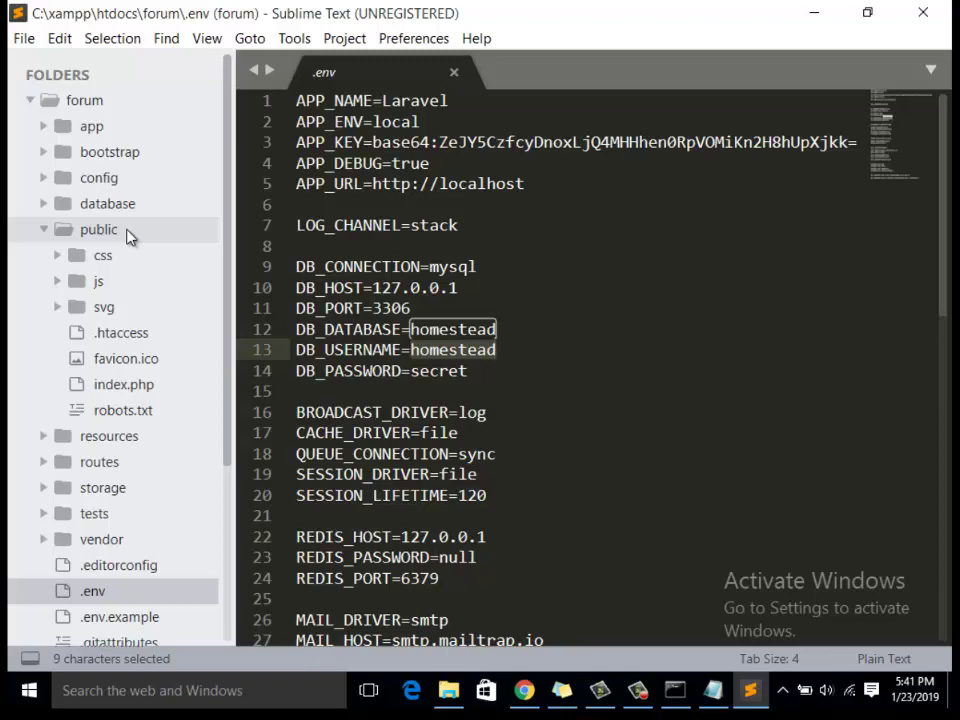
{"action": "left_click", "coordinate": [127, 235]}
{"action": "left_click", "coordinate": [92, 128]}
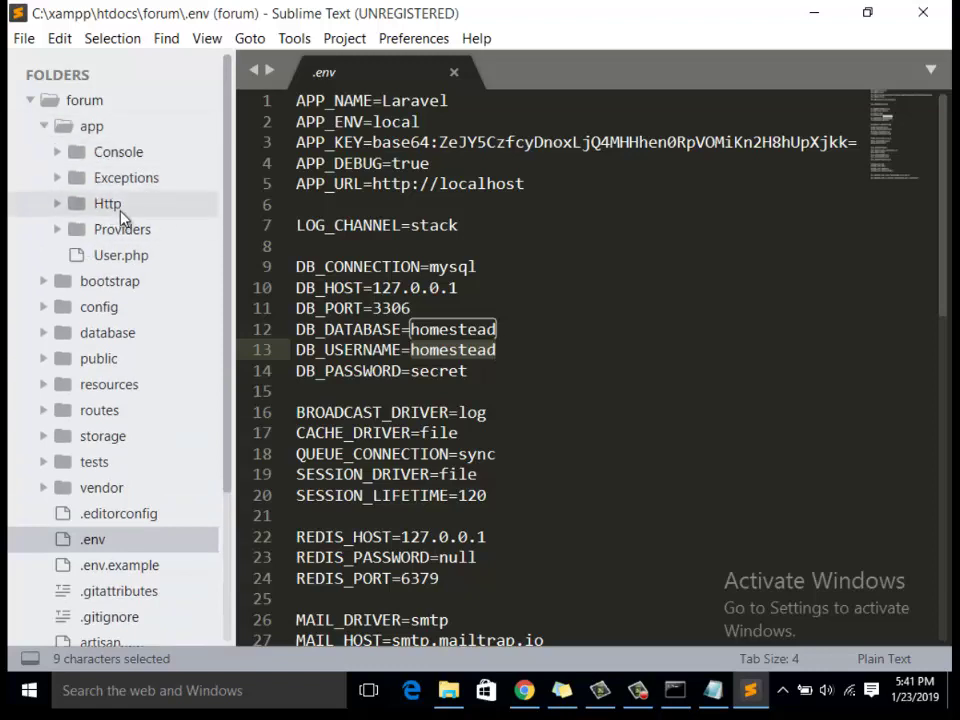
{"action": "left_click", "coordinate": [118, 207]}
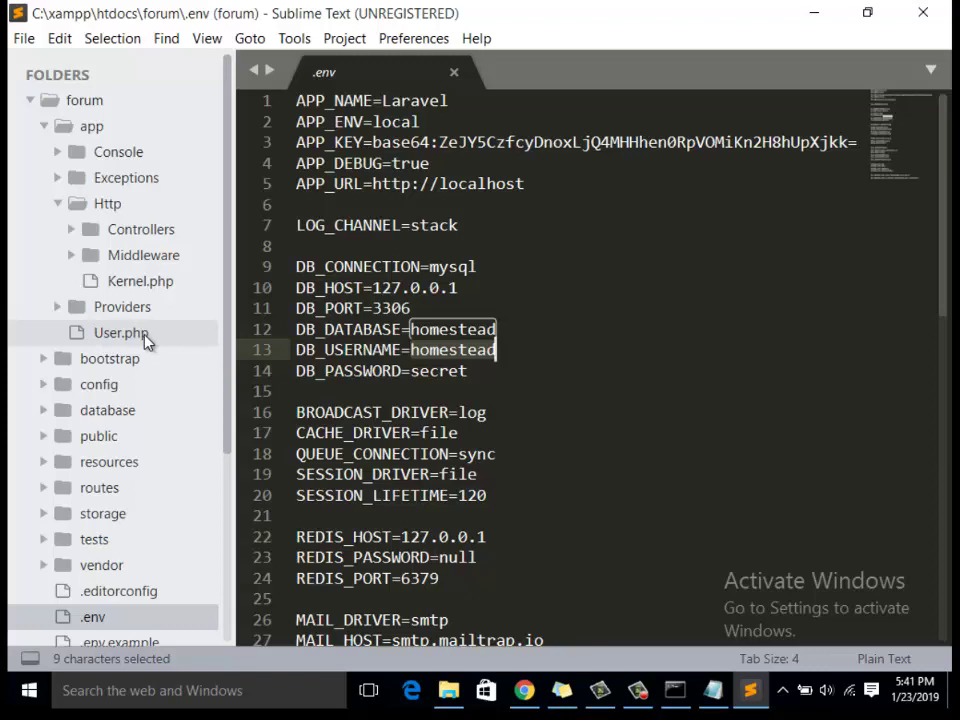
{"action": "left_click", "coordinate": [150, 230]}
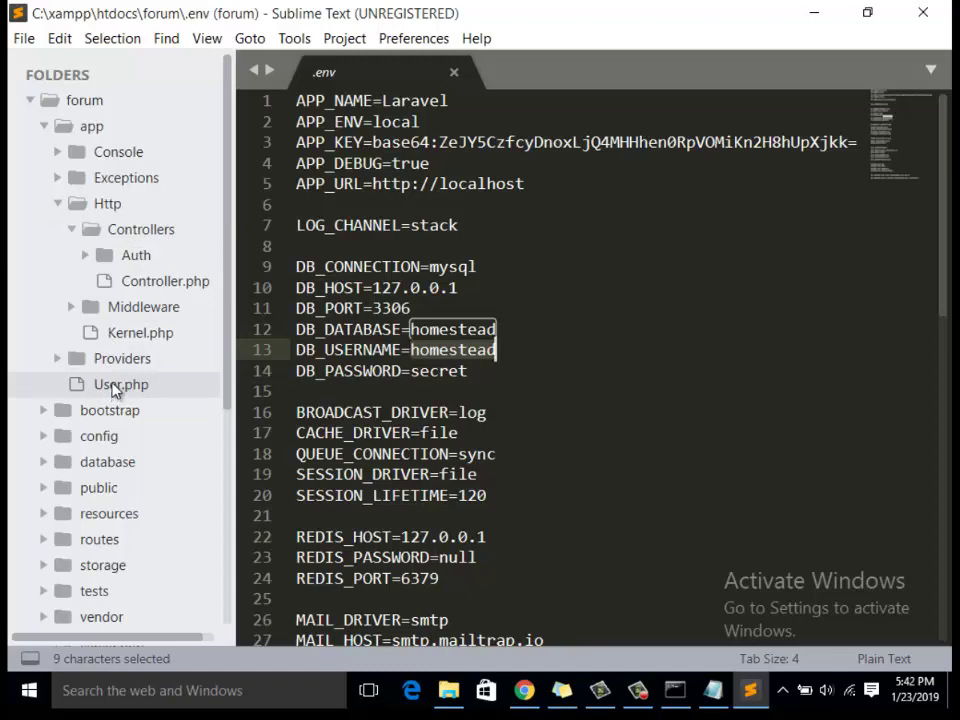
{"action": "left_click", "coordinate": [92, 210]}
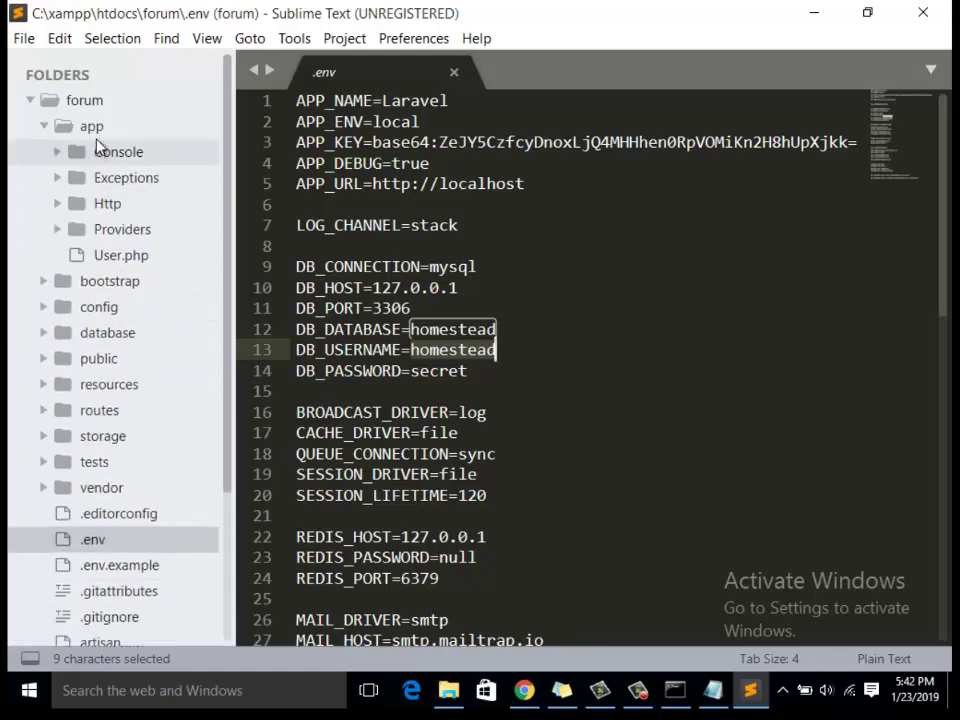
{"action": "scroll", "coordinate": [120, 310], "scroll_direction": "down", "scroll_amount": 1}
{"action": "scroll", "coordinate": [110, 330], "scroll_direction": "down", "scroll_amount": 2}
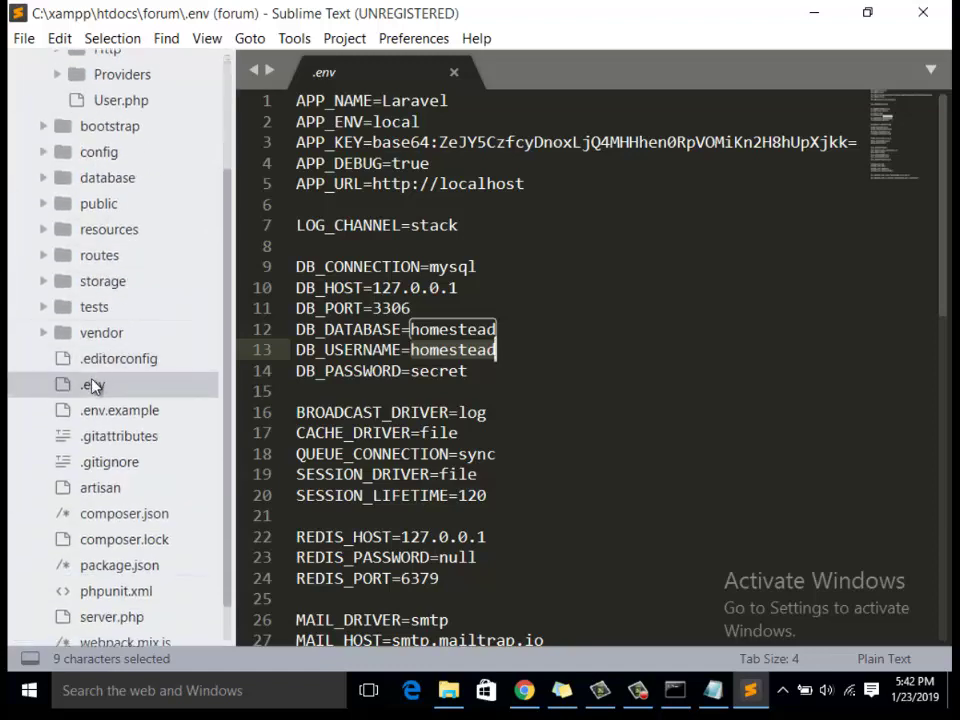
{"action": "left_click", "coordinate": [99, 204]}
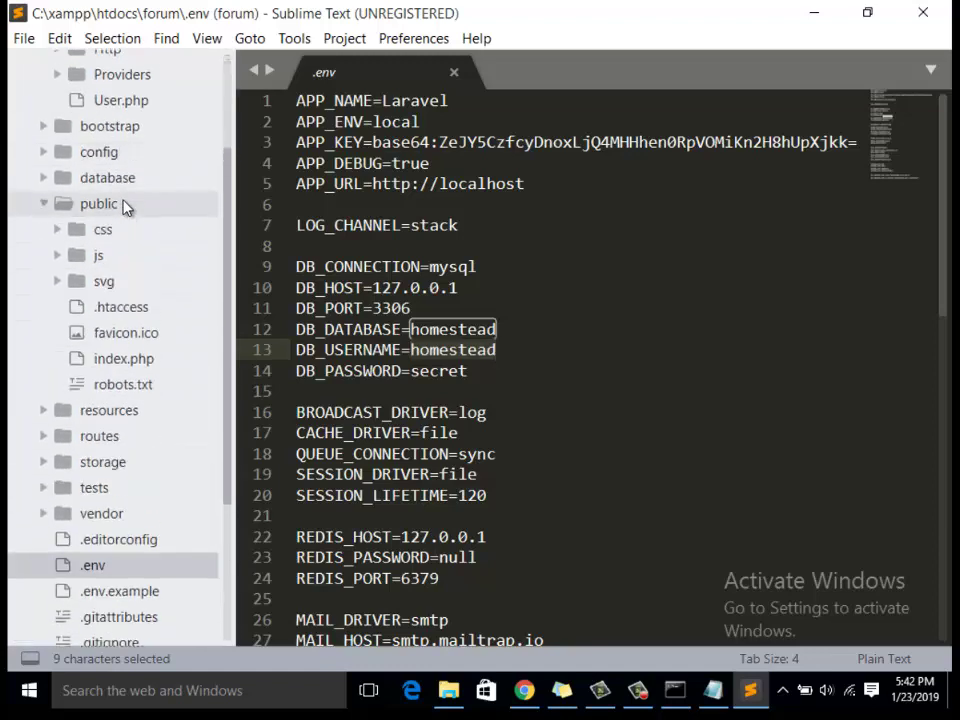
{"action": "left_click", "coordinate": [124, 204]}
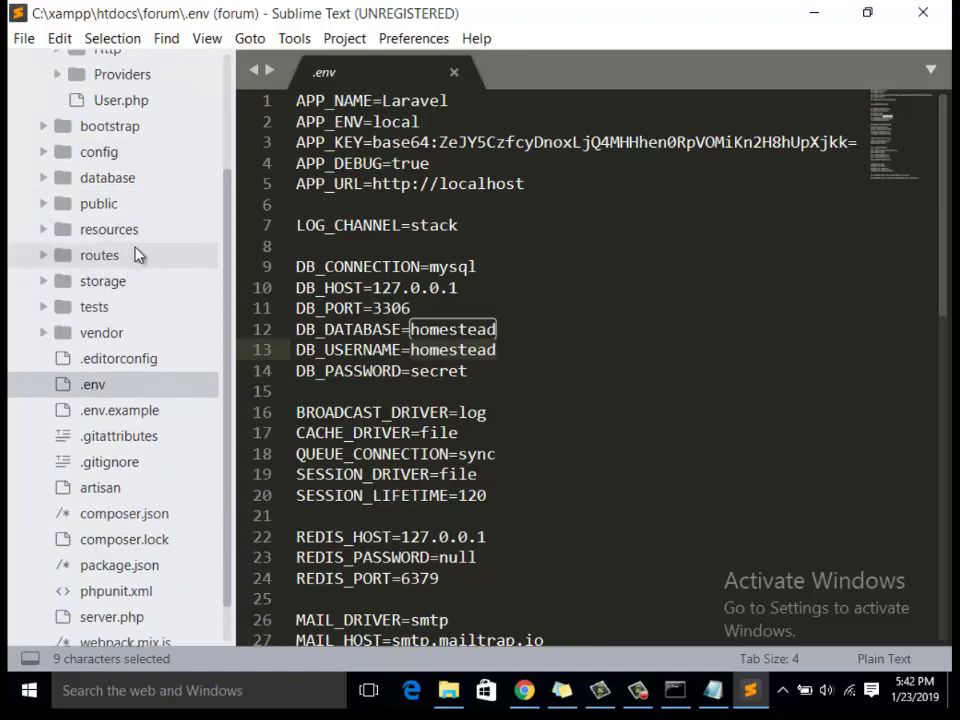
- Open welcome.blade.php from the resources/views folder and look through its code
{"action": "left_click", "coordinate": [133, 231]}
{"action": "left_click", "coordinate": [135, 334]}
{"action": "scroll", "coordinate": [150, 280], "scroll_direction": "down", "scroll_amount": 3}
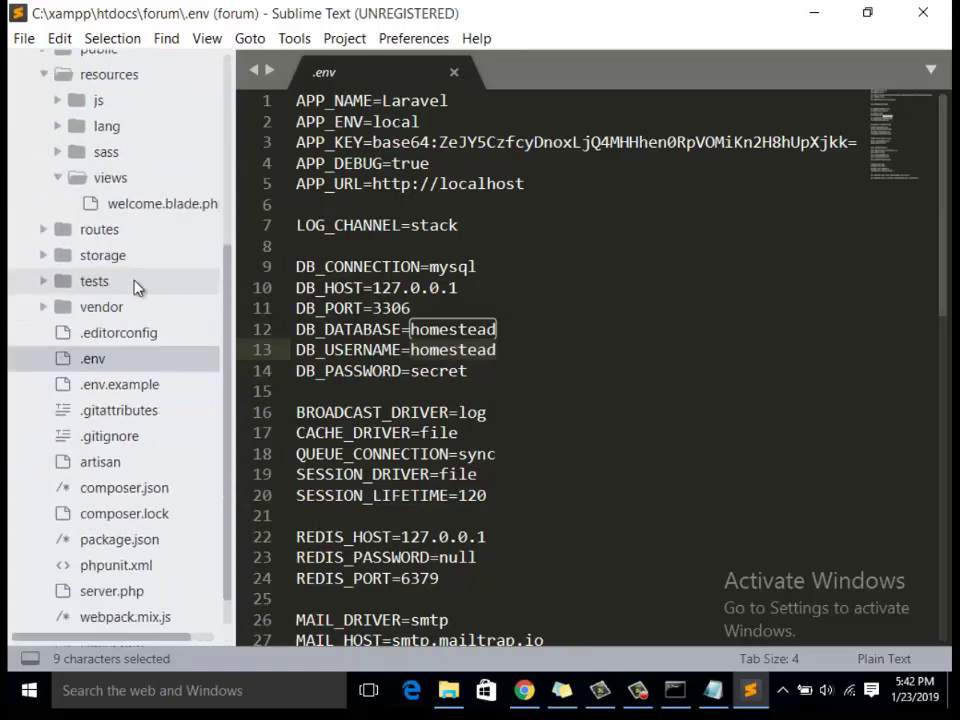
{"action": "left_click", "coordinate": [160, 203]}
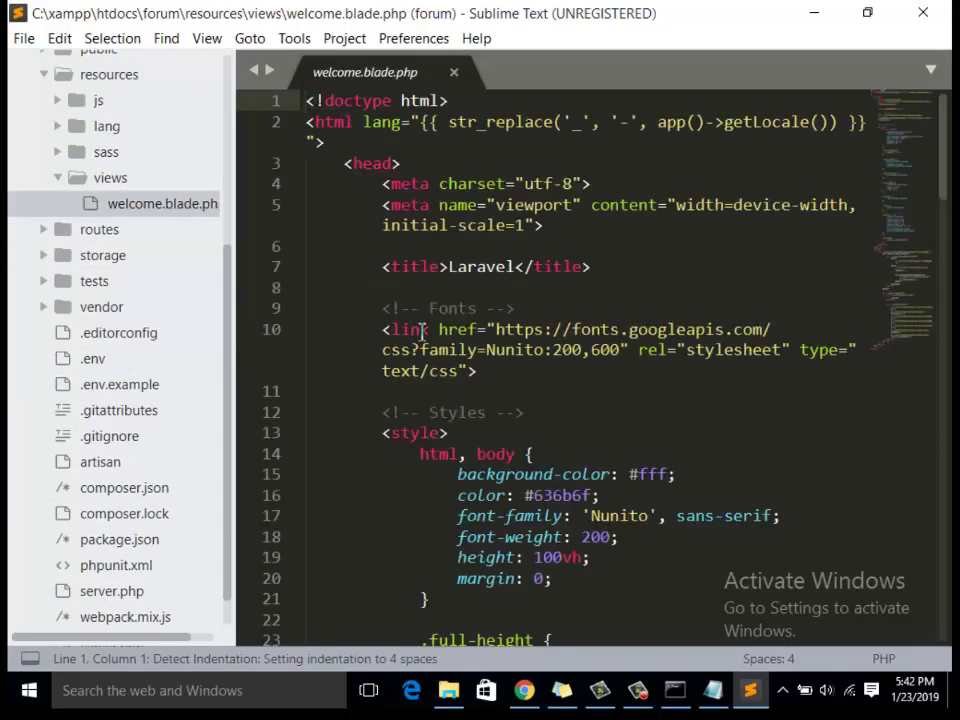
{"action": "scroll", "coordinate": [520, 330], "scroll_direction": "down", "scroll_amount": 12}
{"action": "scroll", "coordinate": [540, 368], "scroll_direction": "up", "scroll_amount": 6}
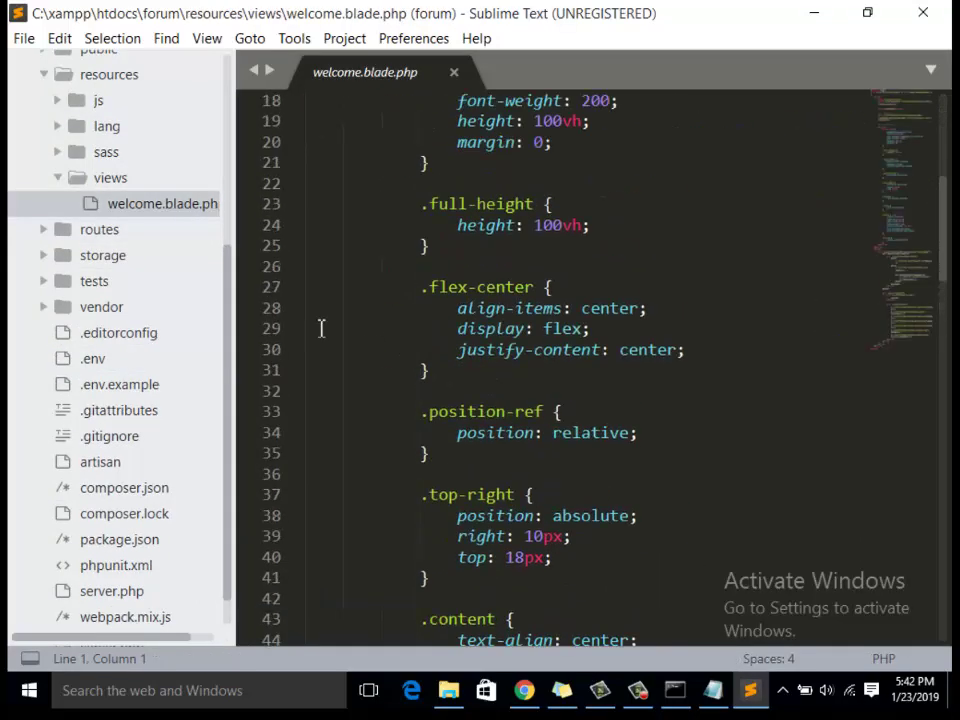
- Open web.php from the routes folder and examine the '/' route that returns the welcome view
{"action": "left_click", "coordinate": [144, 234]}
{"action": "left_click", "coordinate": [120, 333]}
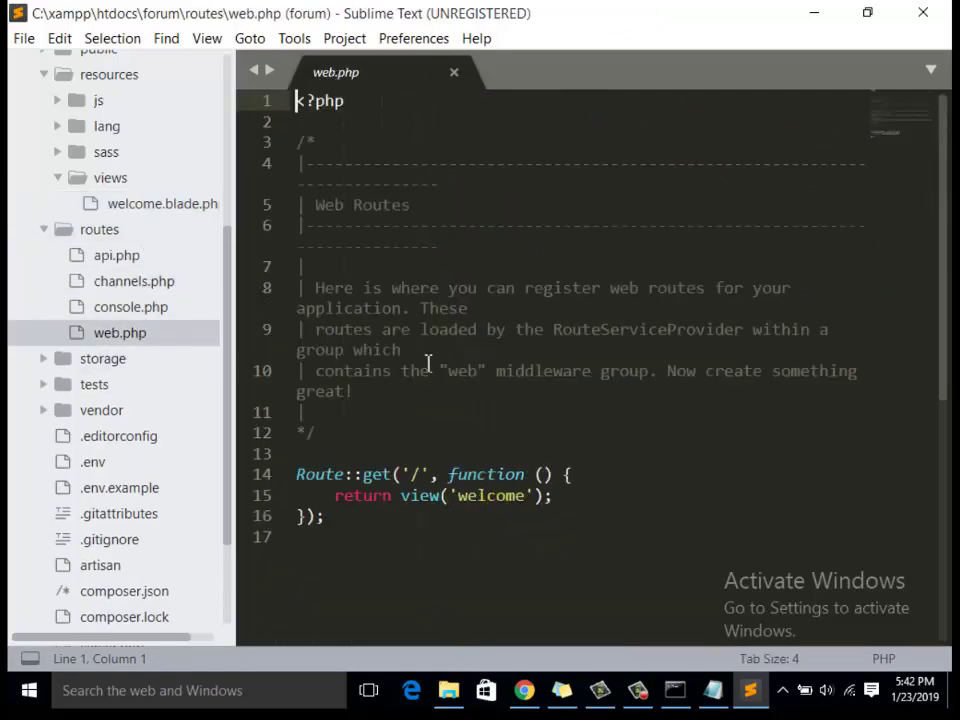
{"action": "left_click_drag", "start_coordinate": [351, 542], "coordinate": [296, 474]}
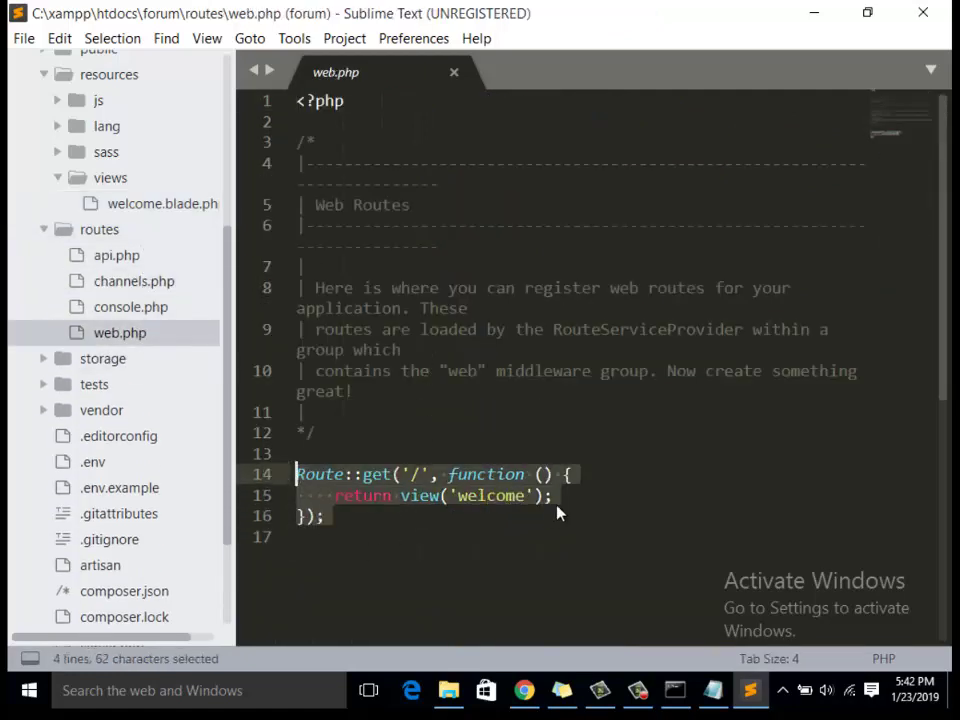
{"action": "double_click", "coordinate": [424, 476]}
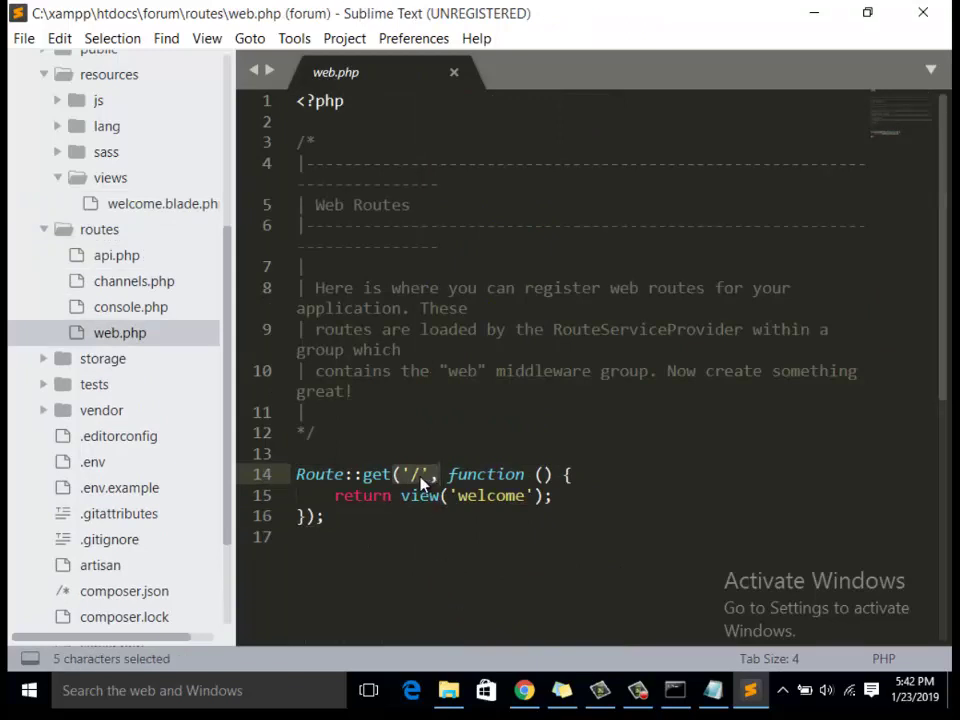
{"action": "left_click", "coordinate": [422, 478]}
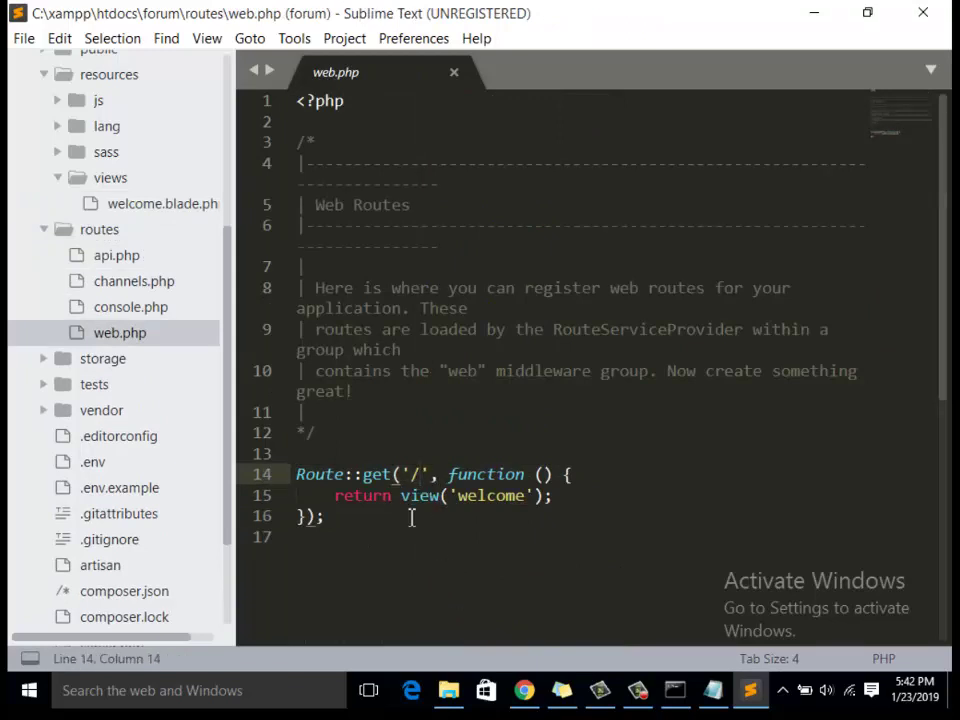
- Switch to Chrome and view the Laravel welcome page at localhost:8080/forum/public/
{"action": "left_click", "coordinate": [523, 692]}
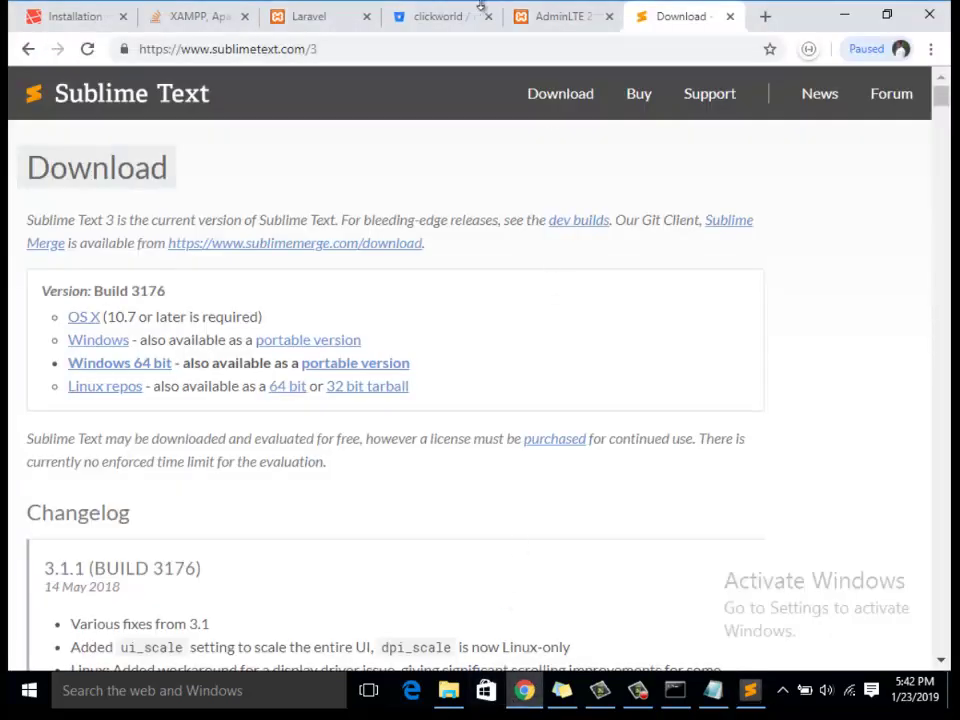
{"action": "left_click", "coordinate": [318, 18]}
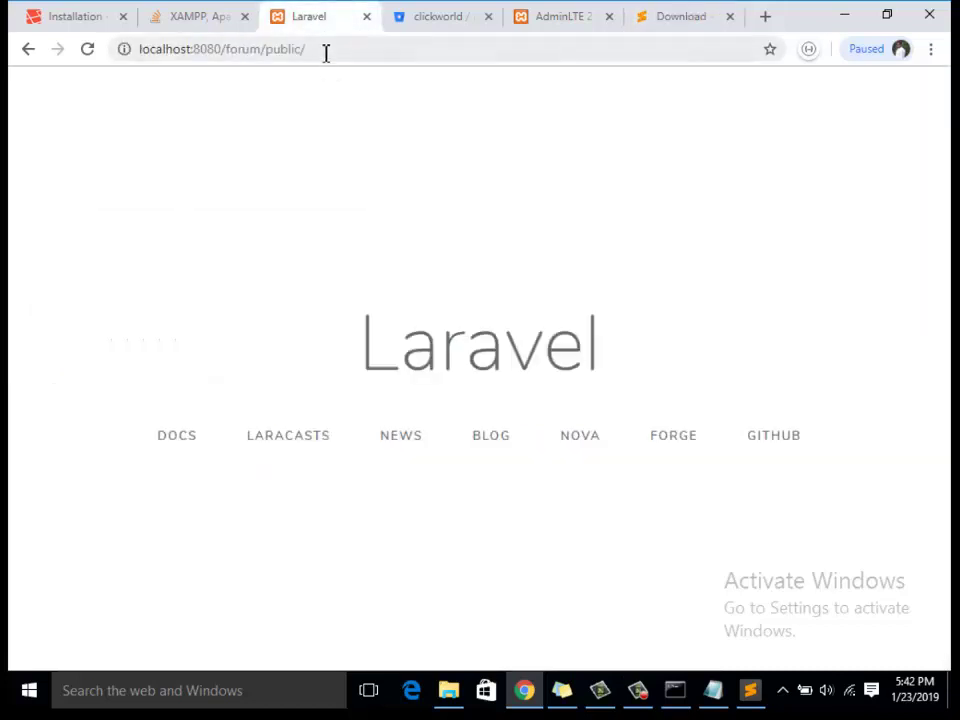
- In Sublime Text, change the route path in web.php to '/home' and save the file
{"action": "left_click", "coordinate": [379, 52]}
{"action": "left_click", "coordinate": [380, 52]}
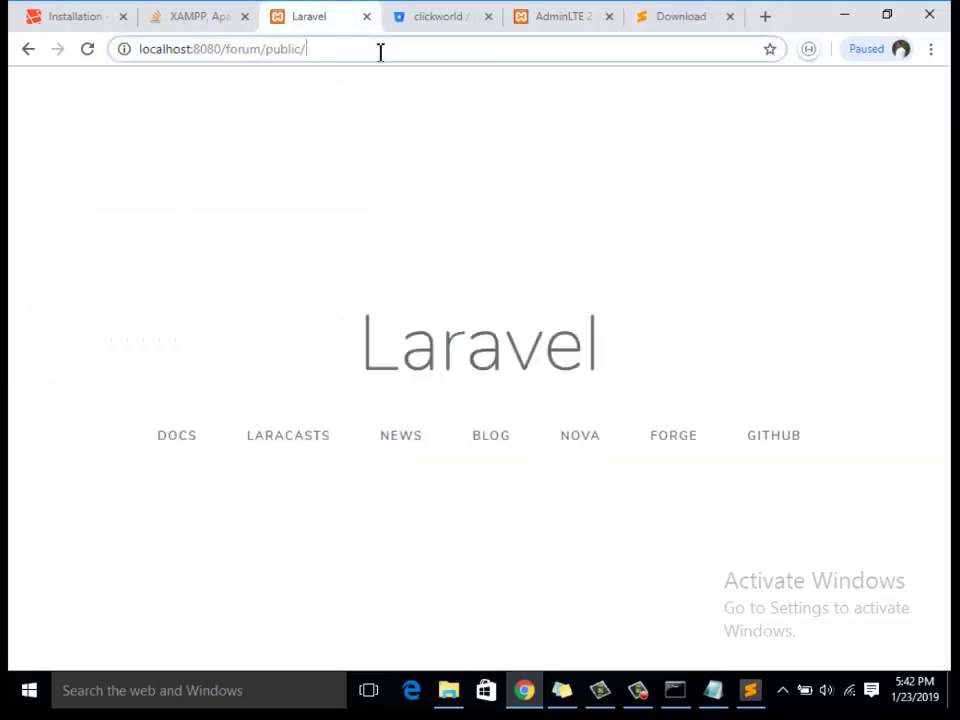
{"action": "left_click", "coordinate": [751, 692]}
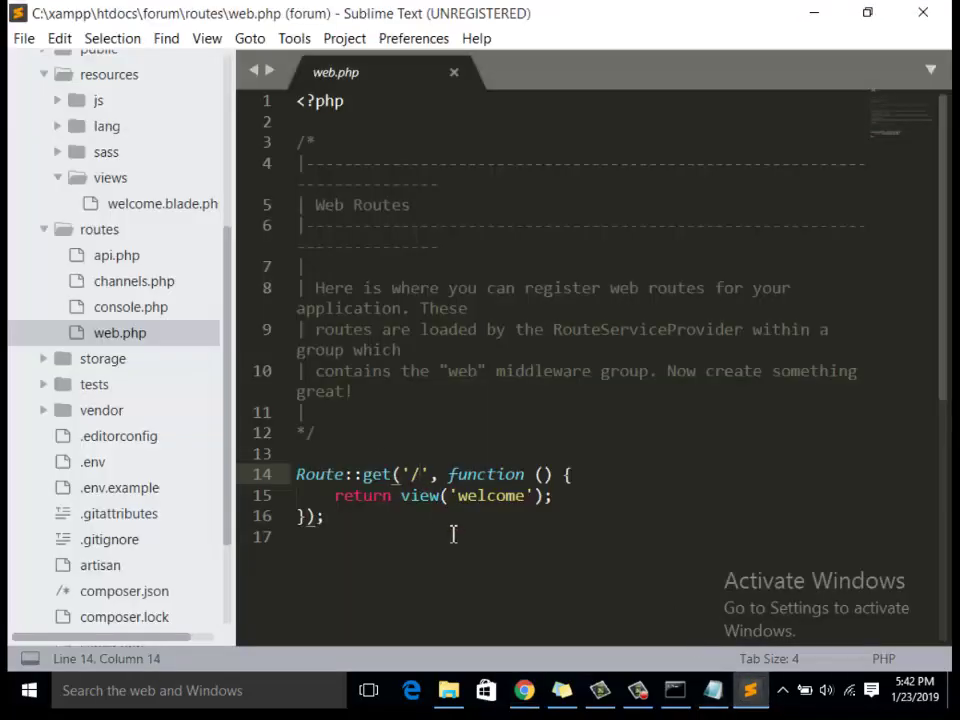
{"action": "type", "text": "ho"}
{"action": "key", "text": "BackSpace"}
{"action": "key", "text": "BackSpace"}
{"action": "type", "text": "j"}
{"action": "key", "text": "BackSpace"}
{"action": "type", "text": "home"}
{"action": "key", "text": "ctrl+s"}
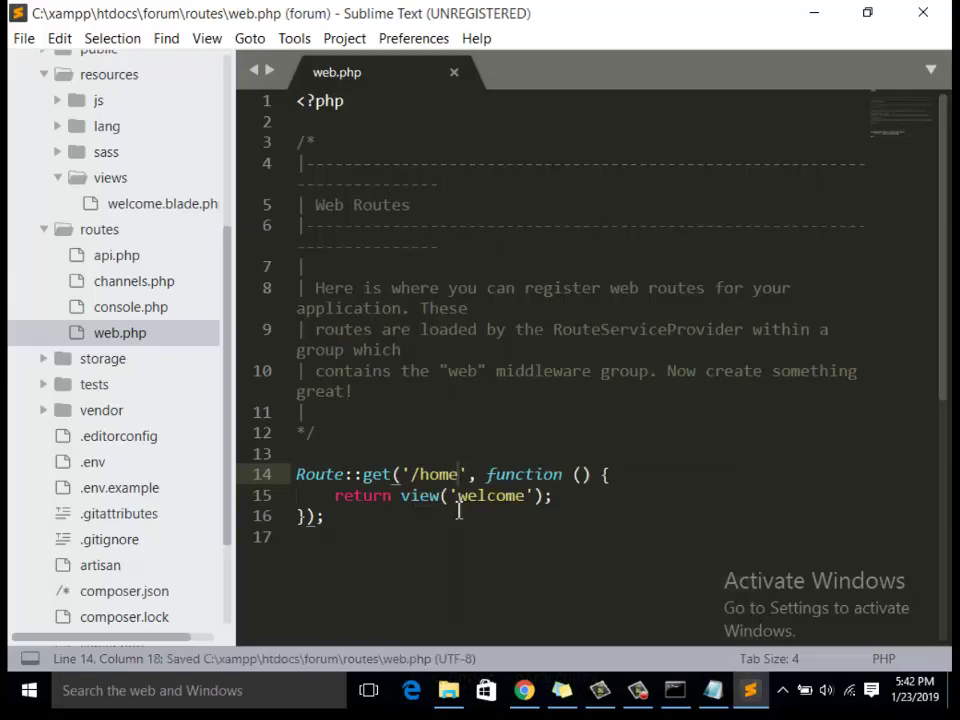
- Switch to Chrome, reload localhost:8080/forum/public/ and load localhost:8080/forum/public/home to test the route
{"action": "left_click", "coordinate": [524, 690]}
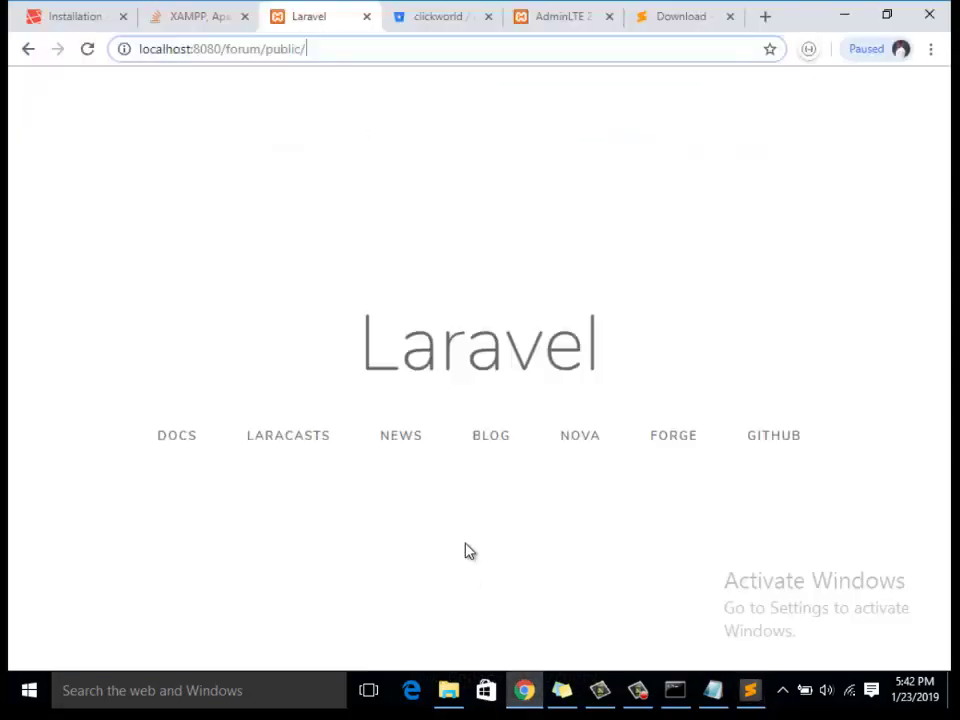
{"action": "left_click", "coordinate": [88, 49]}
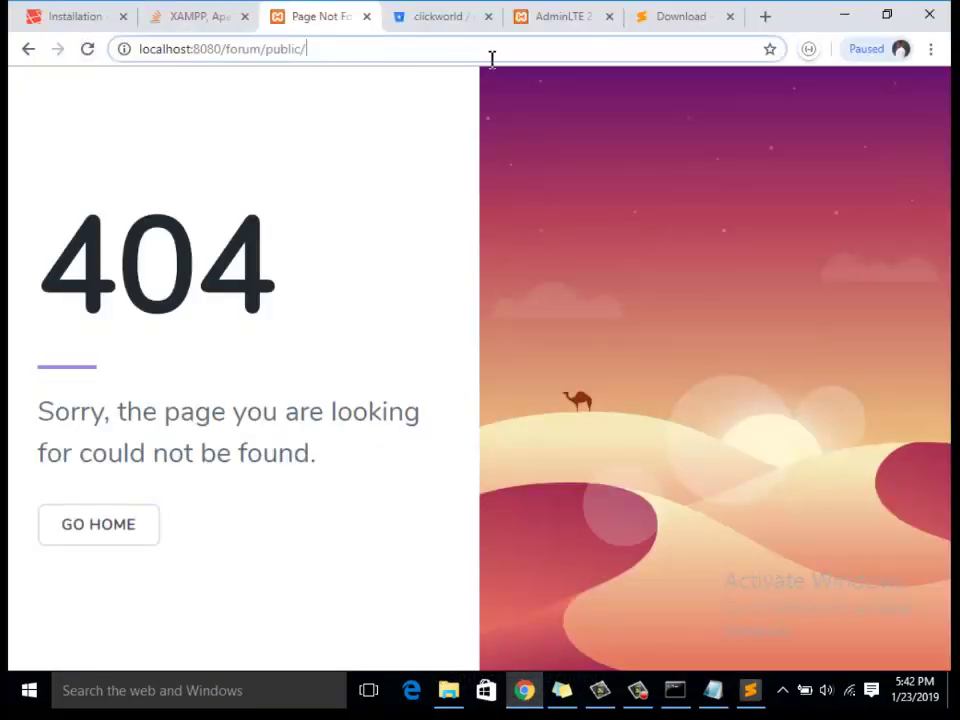
{"action": "left_click", "coordinate": [491, 58]}
{"action": "type", "text": "home"}
{"action": "key", "text": "Return"}
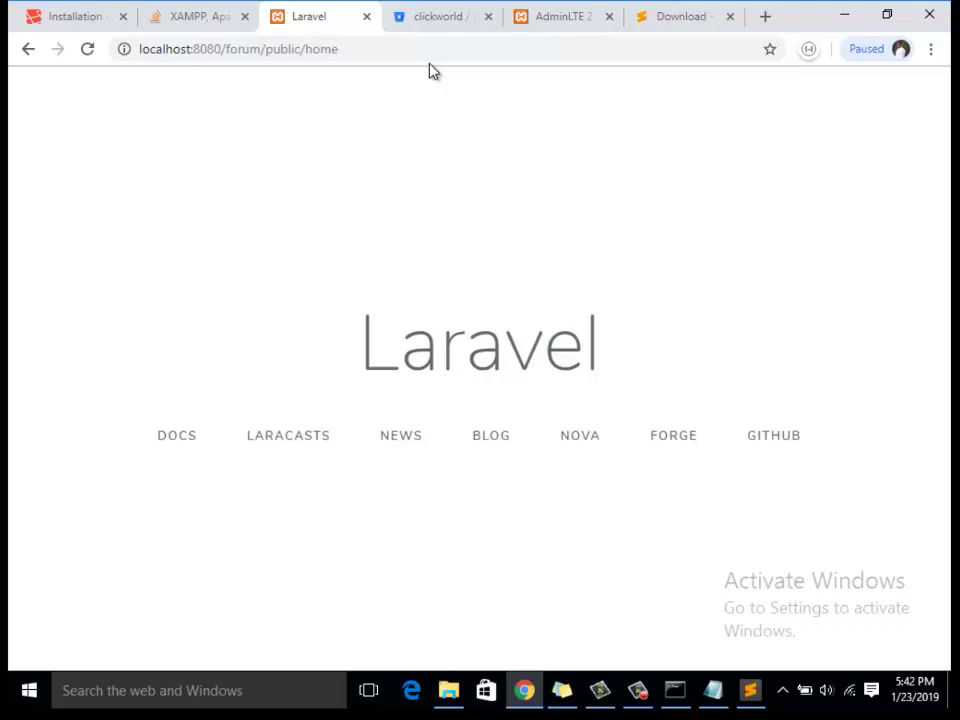
- Back in Sublime Text, remove 'home' from the route path in web.php, leaving '/', and save the file
{"action": "left_click", "coordinate": [750, 690]}
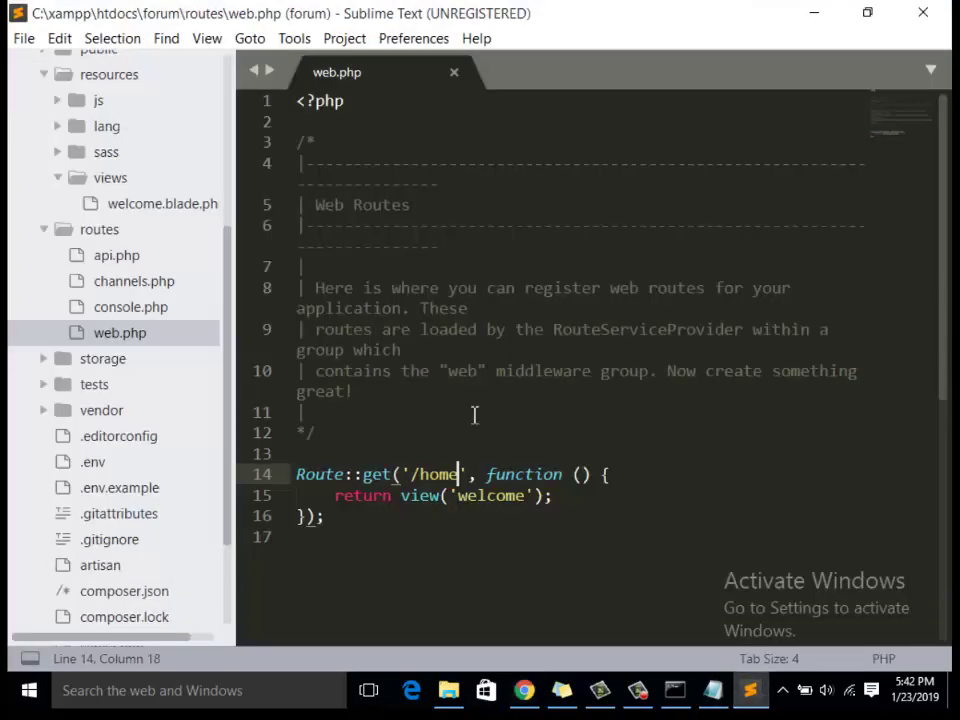
{"action": "key", "text": "ctrl+d"}
{"action": "key", "text": "BackSpace"}
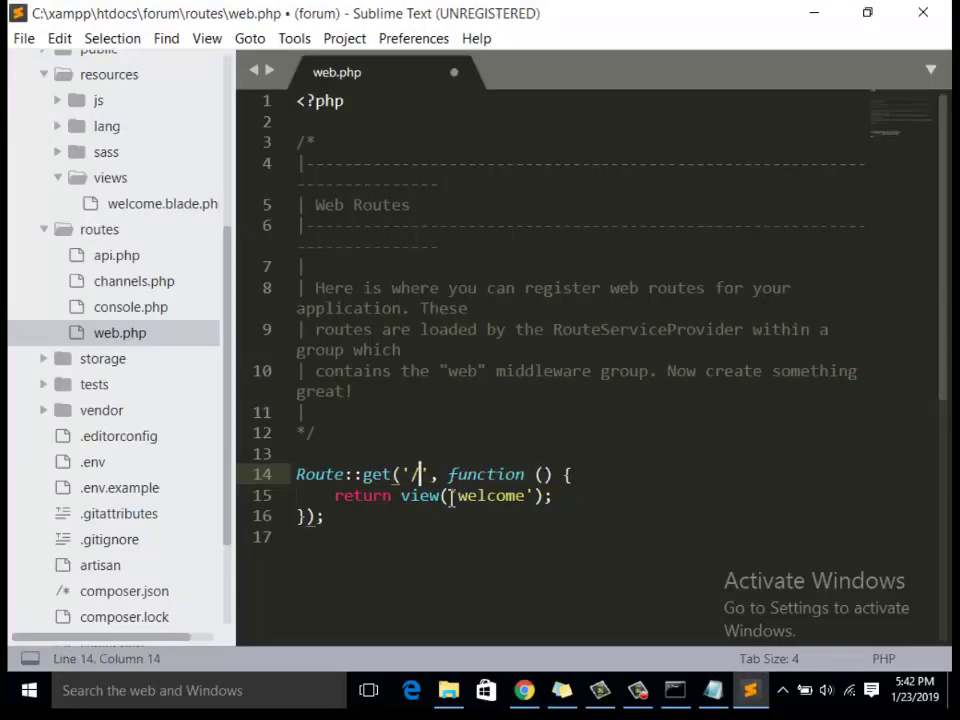
{"action": "key", "text": "ctrl+s"}
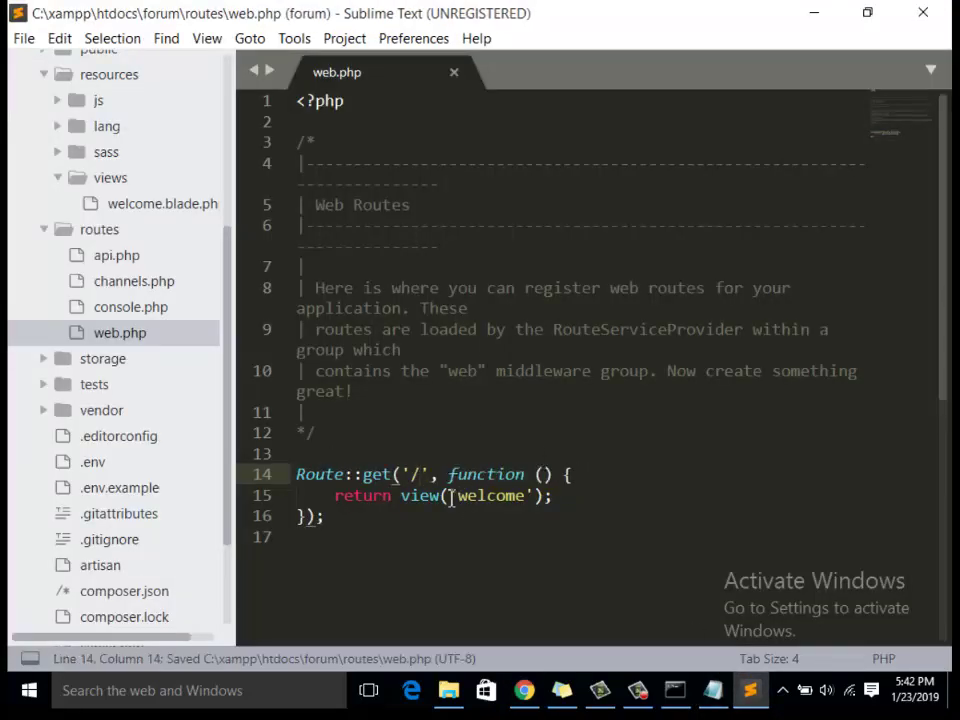
- Collapse the routes and resources folders in the project tree and look over the project's folder list
{"action": "left_click", "coordinate": [113, 240]}
{"action": "scroll", "coordinate": [115, 248], "scroll_direction": "up", "scroll_amount": 2}
{"action": "left_click", "coordinate": [110, 255]}
{"action": "left_click", "coordinate": [160, 155]}
{"action": "scroll", "coordinate": [129, 250], "scroll_direction": "up", "scroll_amount": 4}
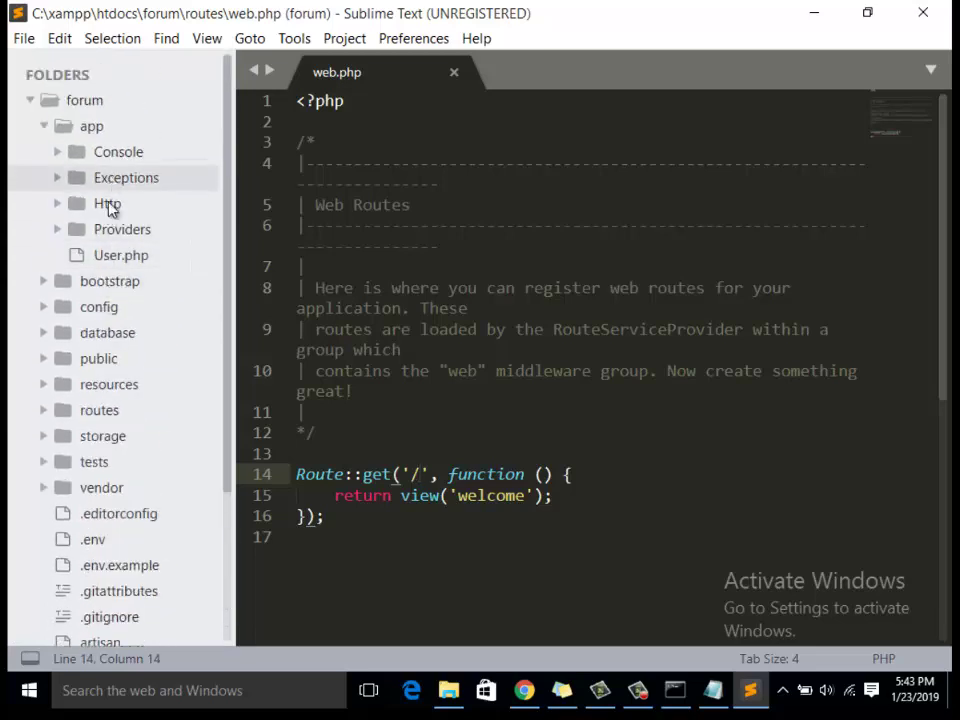
{"action": "scroll", "coordinate": [124, 315], "scroll_direction": "down", "scroll_amount": 3}
{"action": "scroll", "coordinate": [124, 315], "scroll_direction": "up", "scroll_amount": 3}
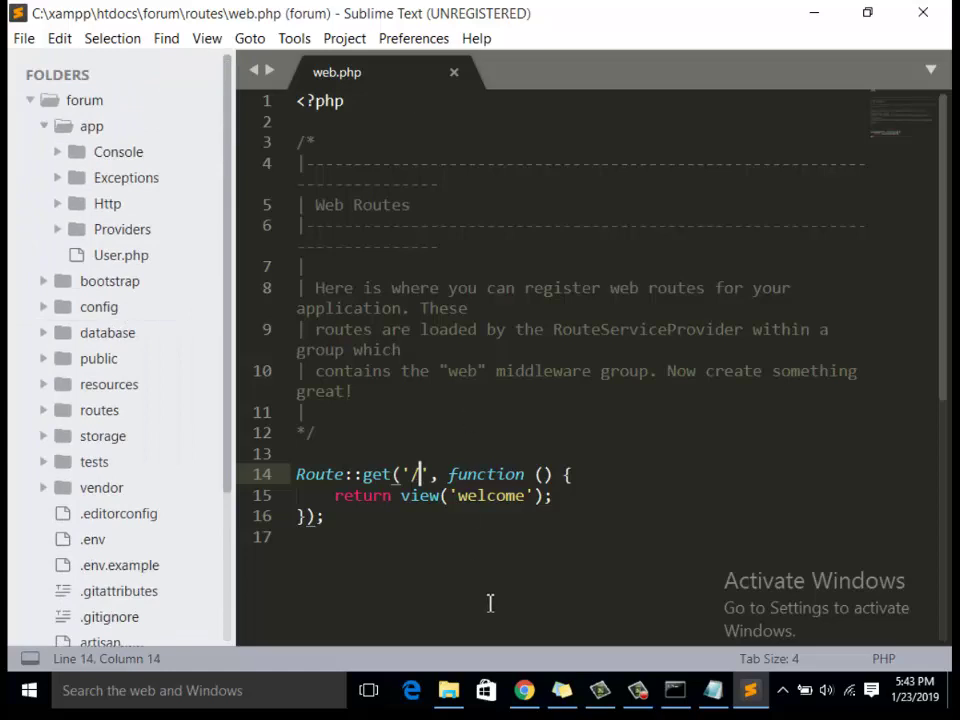
- In File Explorer, copy the plugins folder and all loose files from htdocs\template into htdocs\forum\public
{"action": "left_click", "coordinate": [448, 690]}
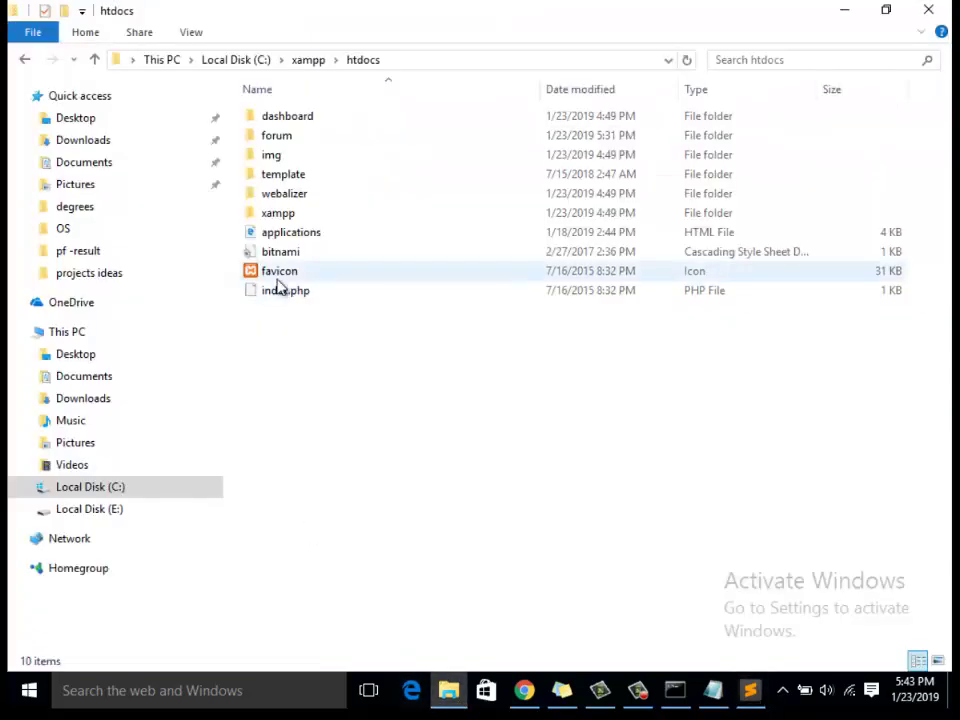
{"action": "double_click", "coordinate": [289, 176]}
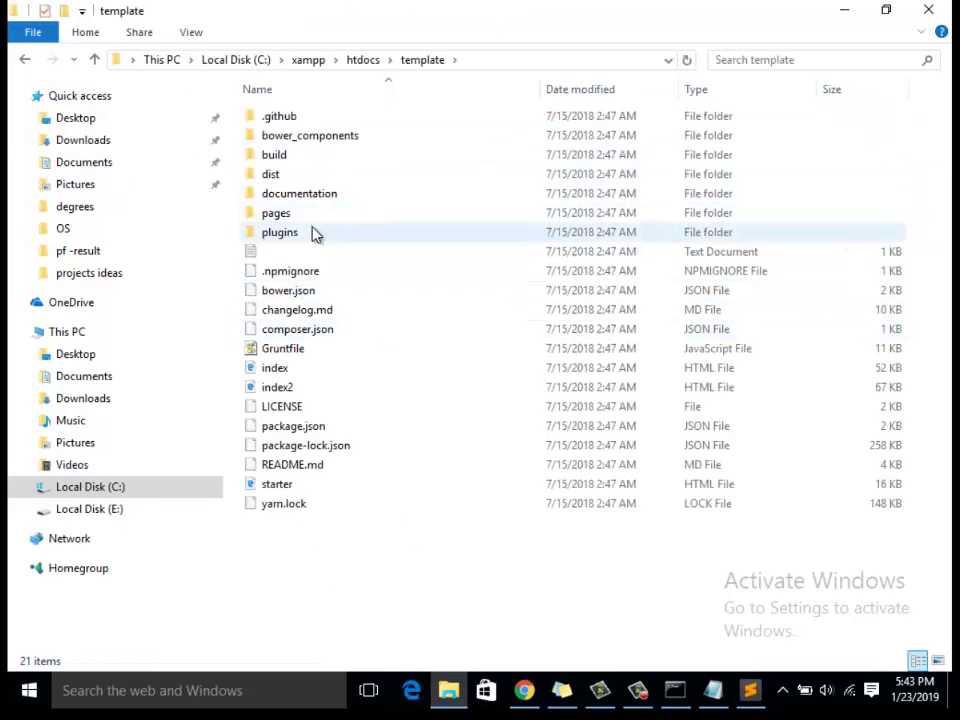
{"action": "left_click_drag", "start_coordinate": [315, 231], "coordinate": [326, 266]}
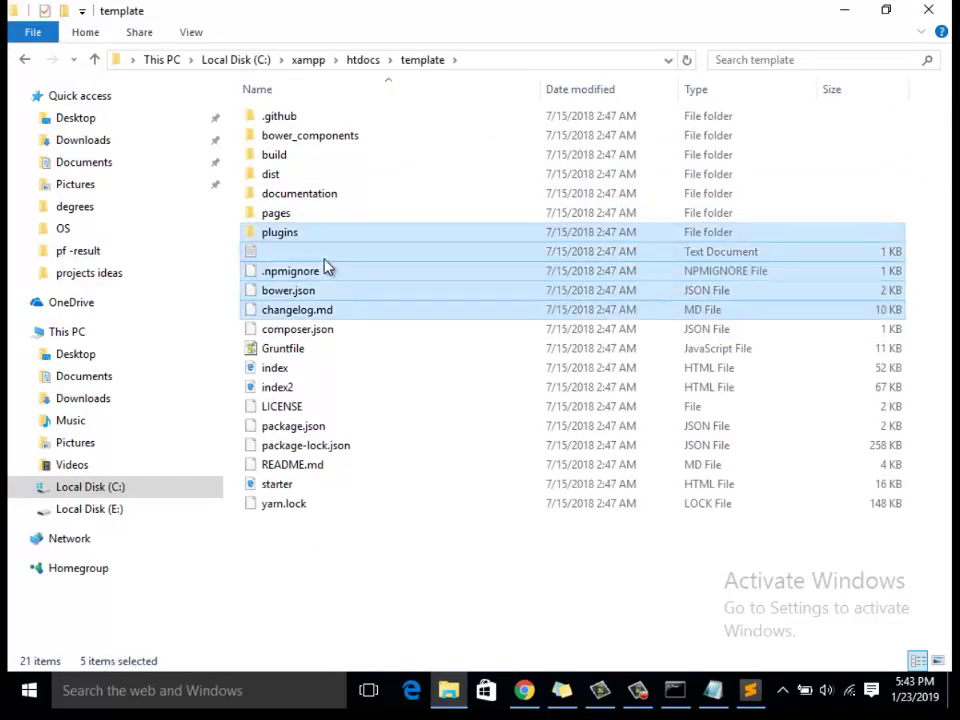
{"action": "key", "text": "shift+End"}
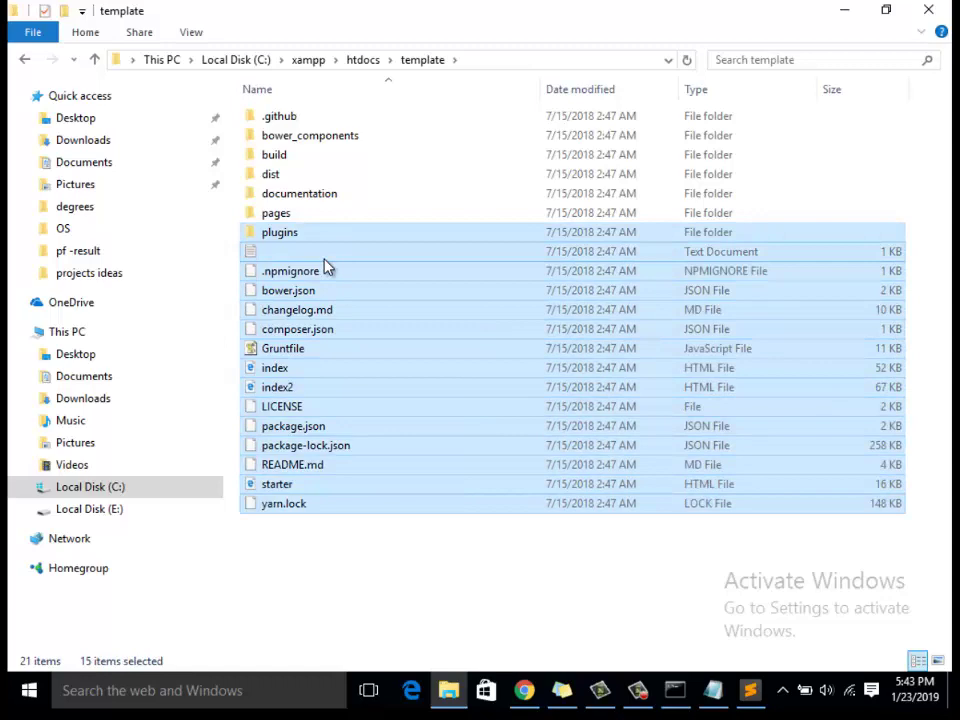
{"action": "left_click", "coordinate": [366, 66]}
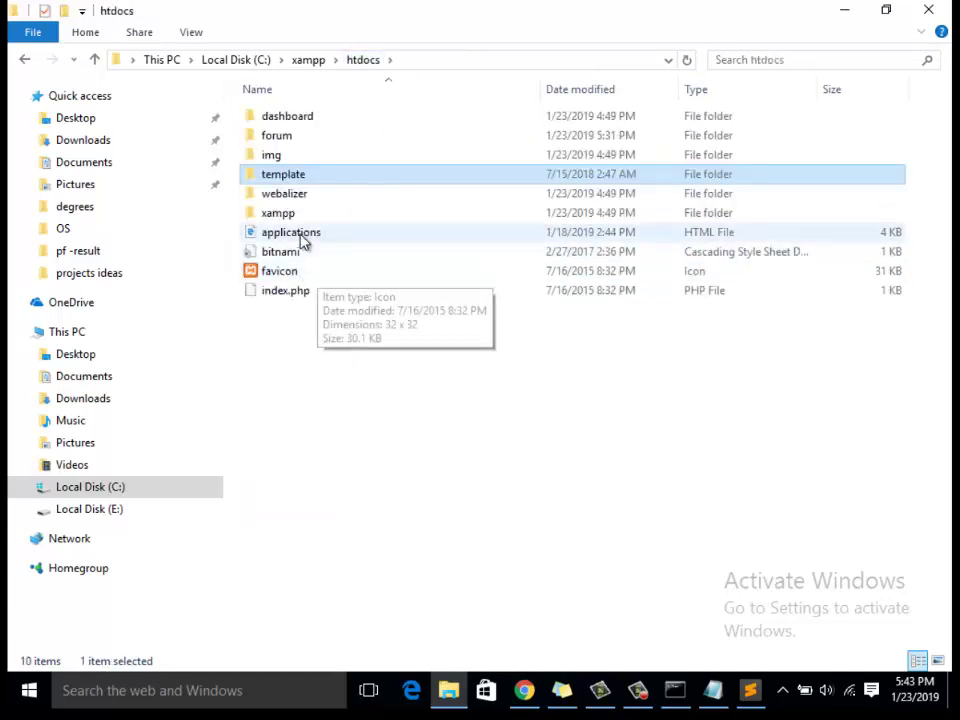
{"action": "double_click", "coordinate": [306, 136]}
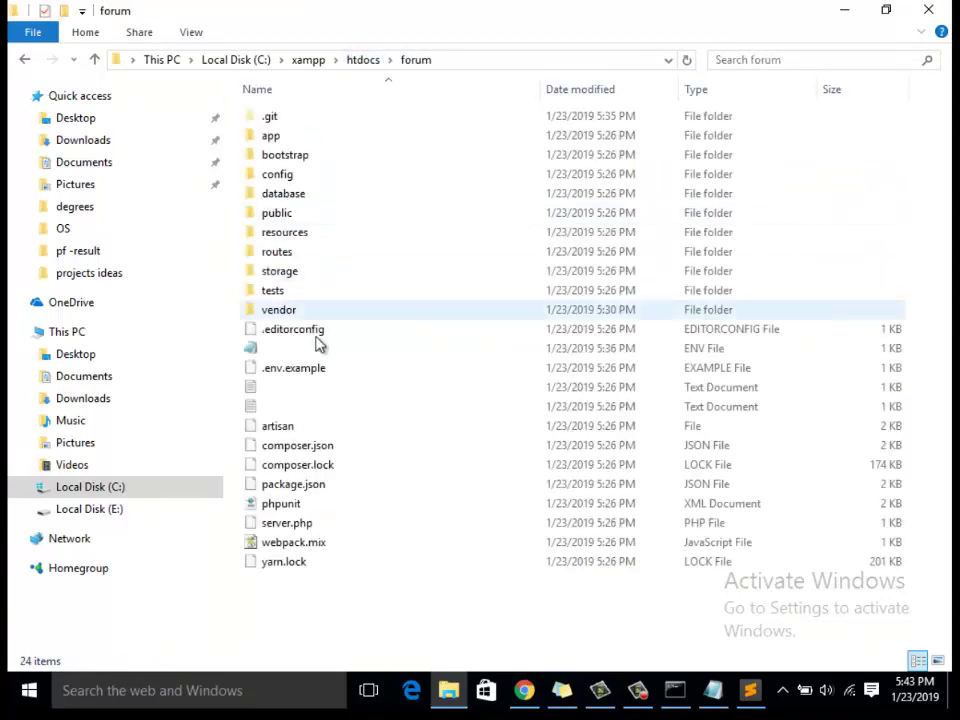
{"action": "double_click", "coordinate": [280, 213]}
{"action": "key", "text": "ctrl+v"}
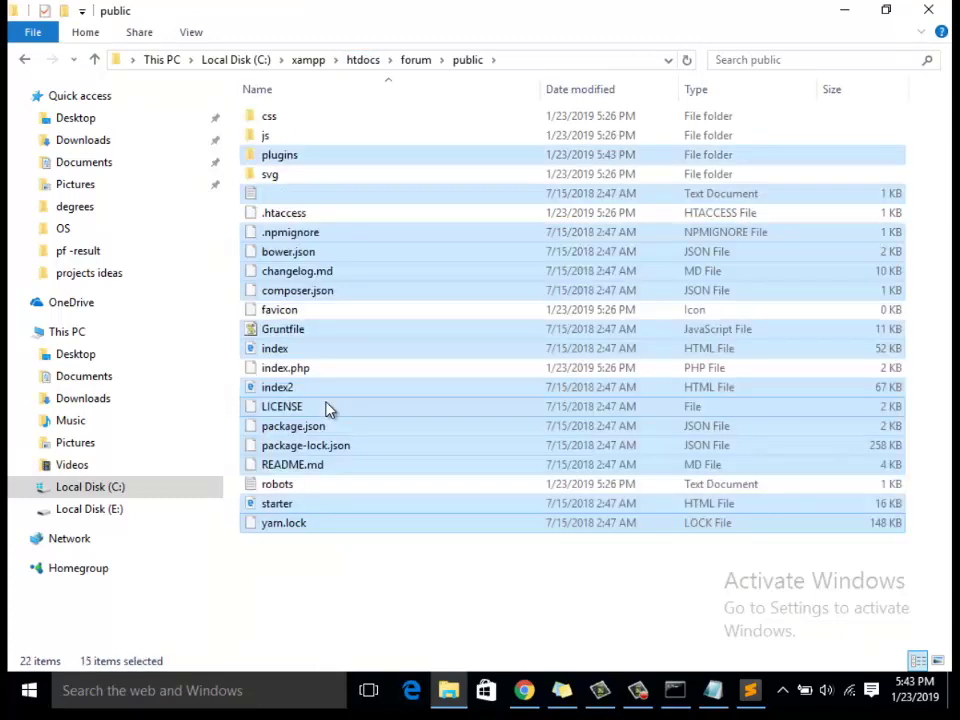
- Copy the bower_components, build, dist and documentation folders from htdocs\template into htdocs\forum\public
{"action": "left_click", "coordinate": [362, 61]}
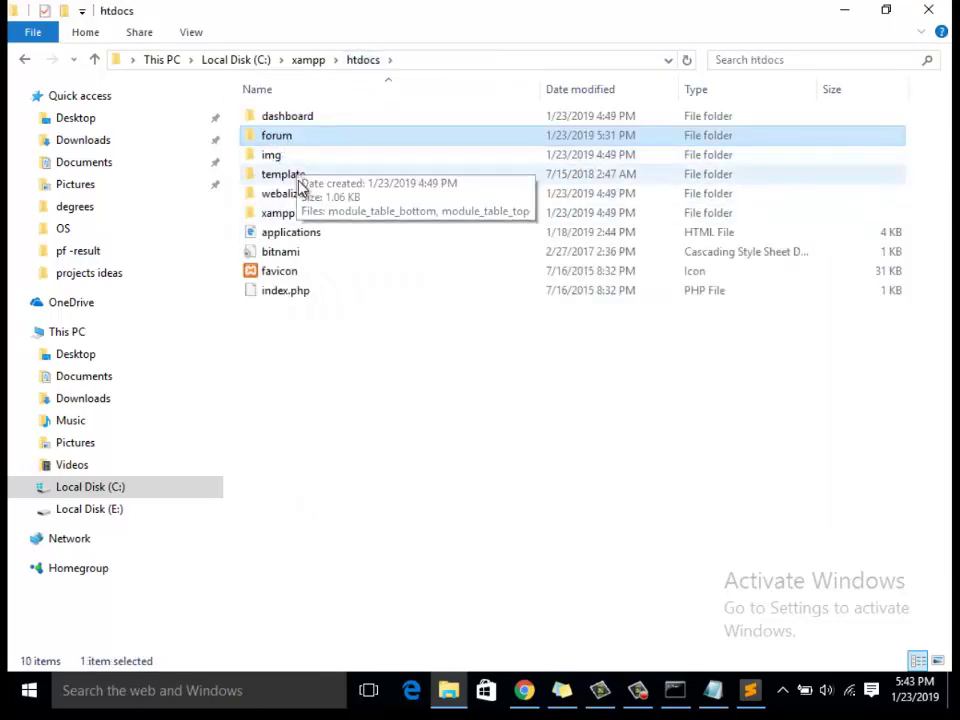
{"action": "double_click", "coordinate": [290, 176]}
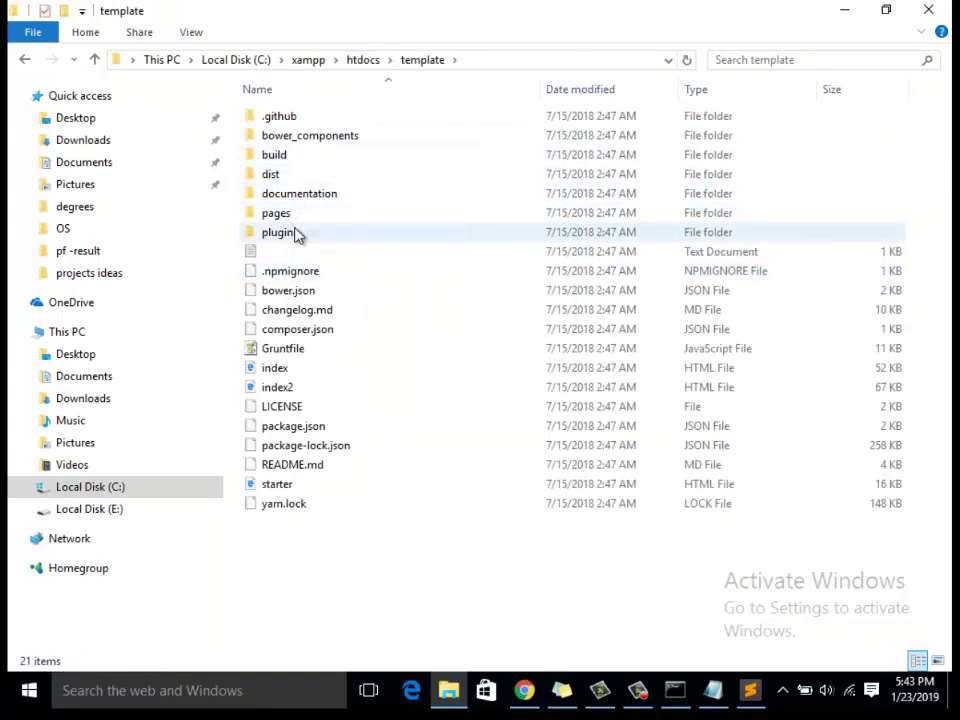
{"action": "left_click", "coordinate": [304, 198]}
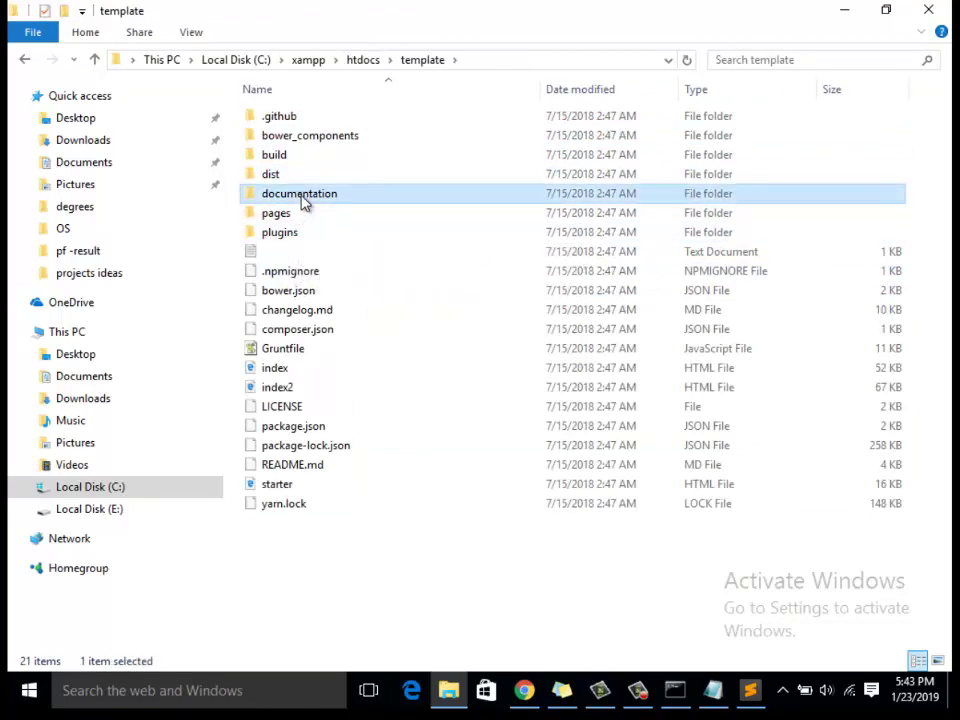
{"action": "key", "text": "shift+Up"}
{"action": "key", "text": "shift+Up"}
{"action": "key", "text": "shift+Up"}
{"action": "key", "text": "shift+Up"}
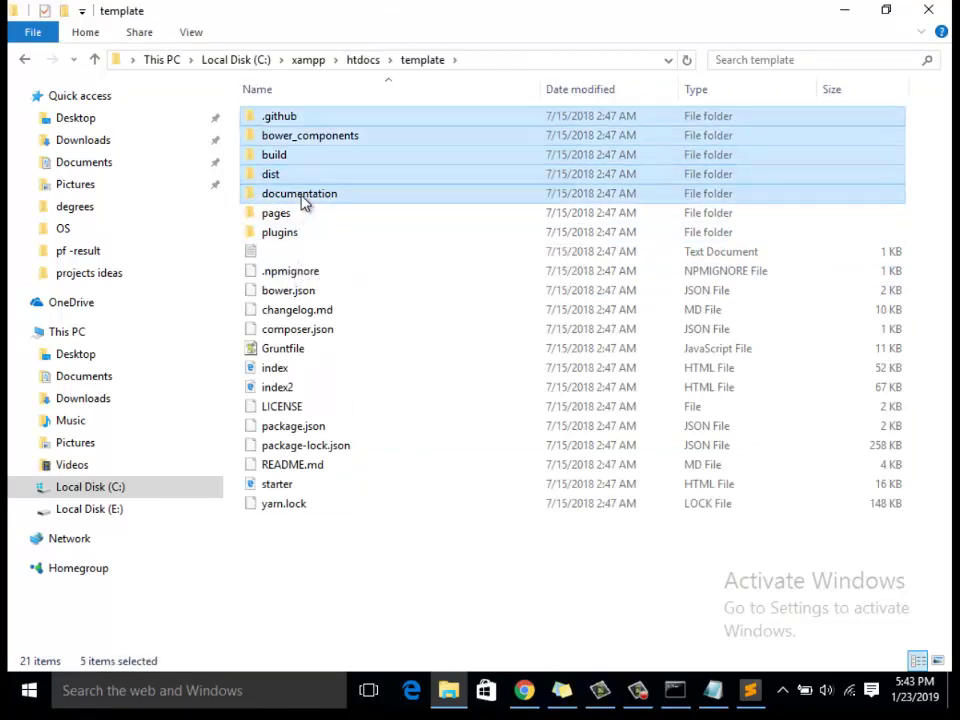
{"action": "key", "text": "shift+Down"}
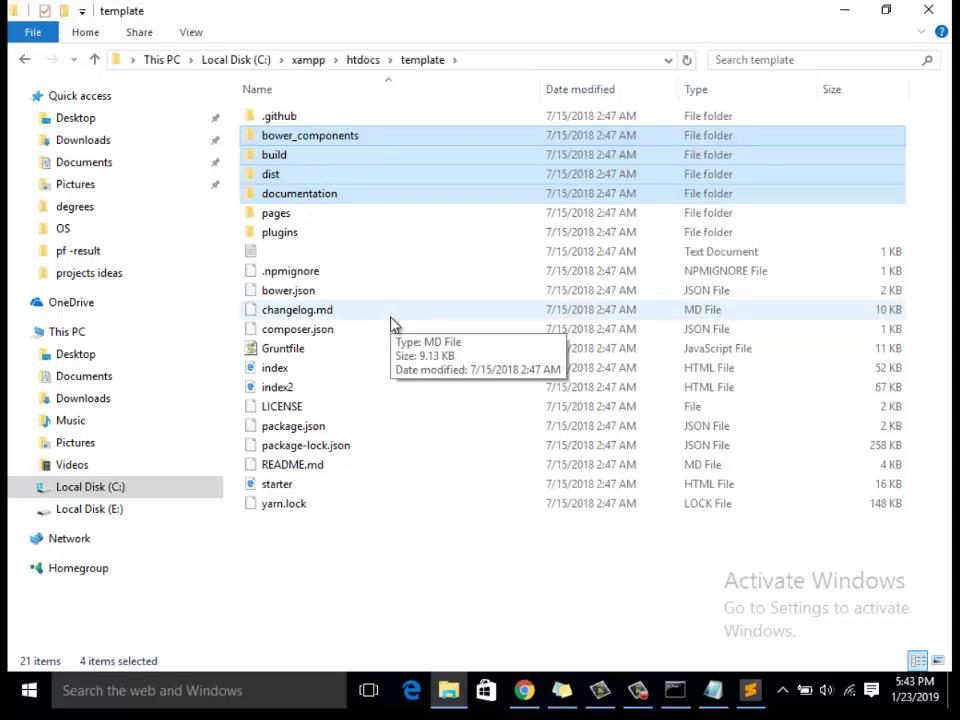
{"action": "left_click", "coordinate": [356, 59]}
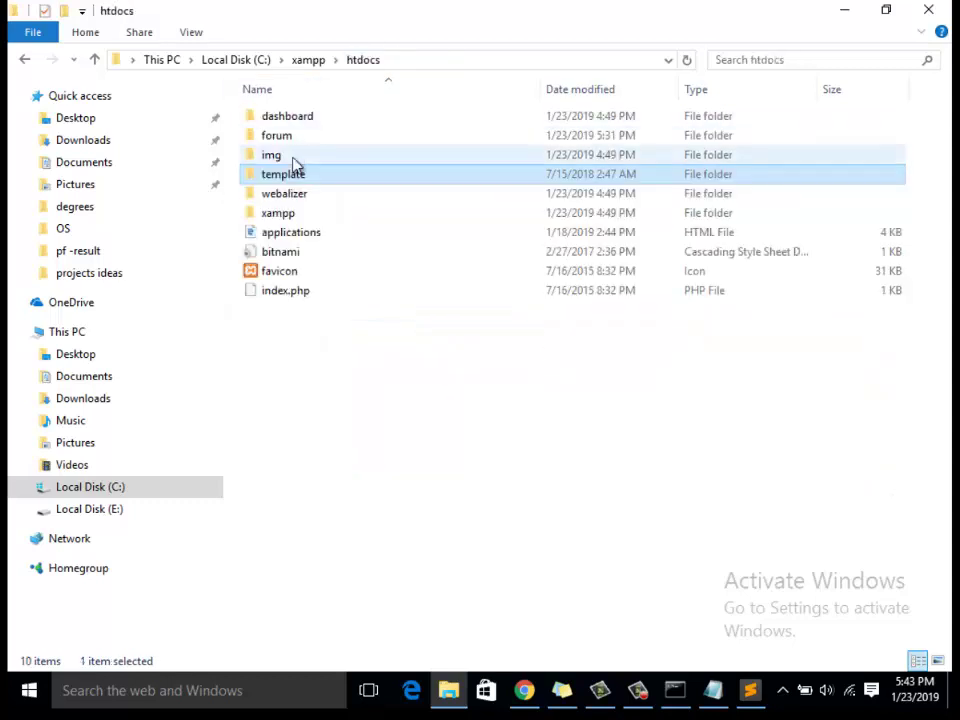
{"action": "double_click", "coordinate": [300, 137]}
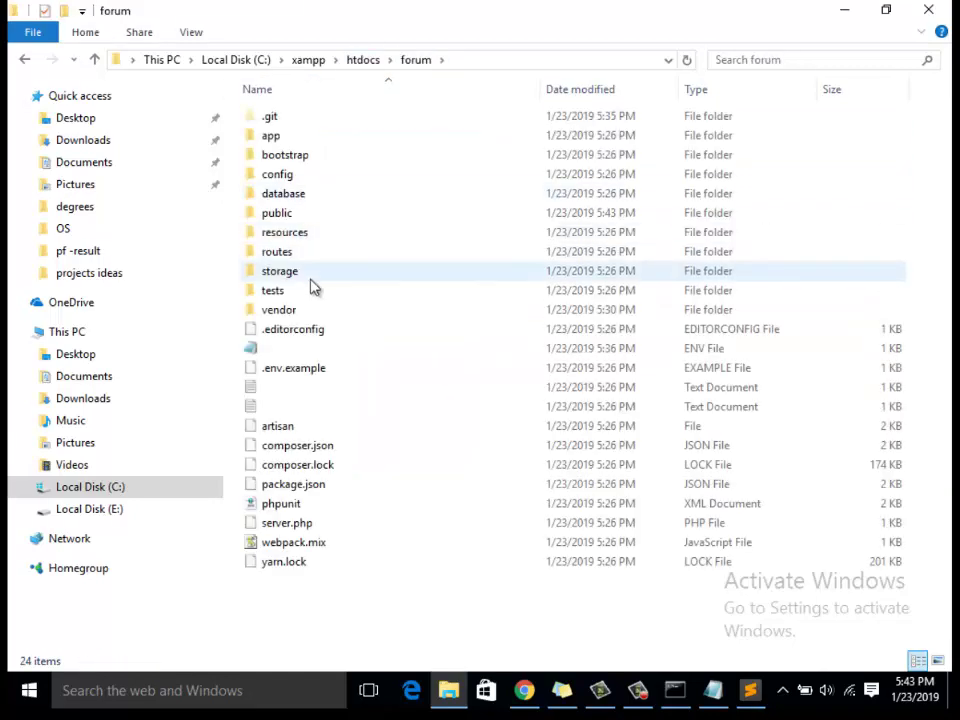
{"action": "double_click", "coordinate": [290, 214]}
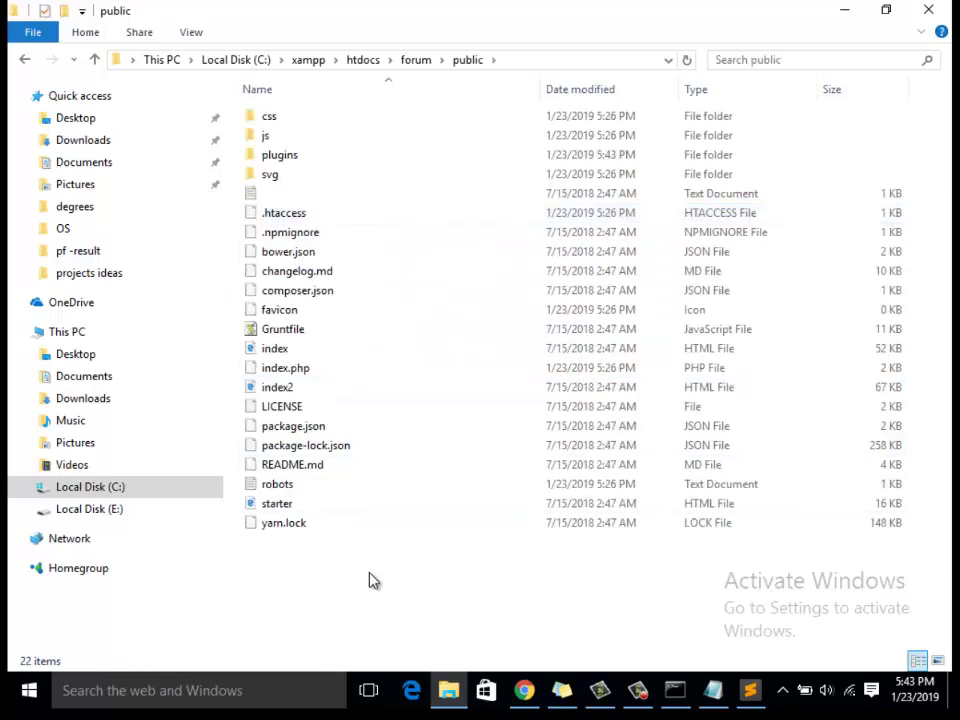
{"action": "key", "text": "ctrl+v"}
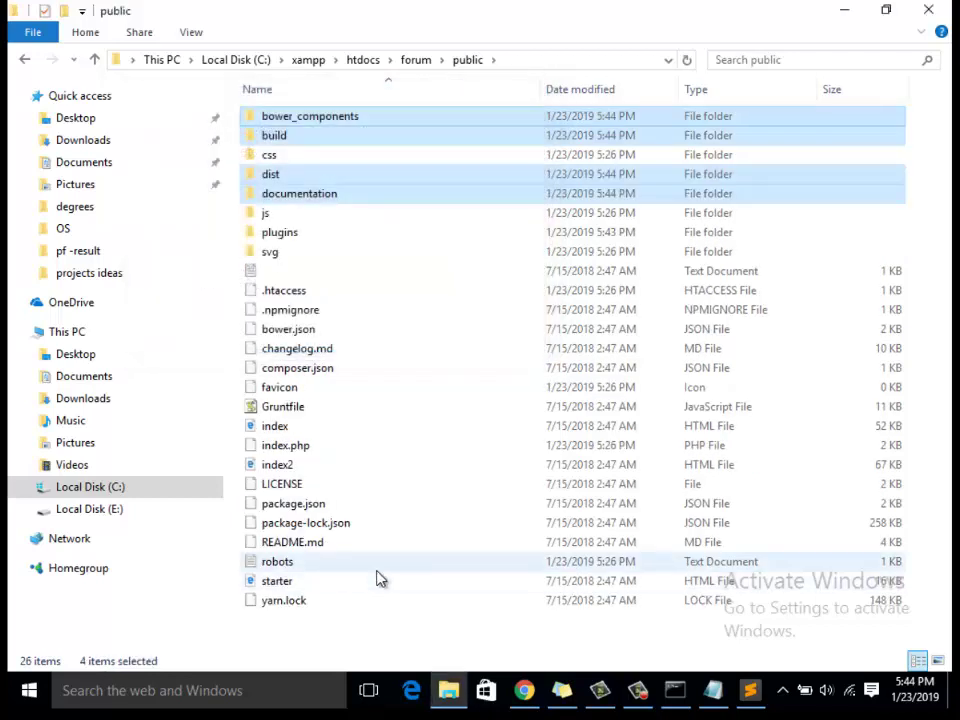
- Return to htdocs\template and look inside its dist, build and pages folders
{"action": "key", "text": "alt+Tab"}
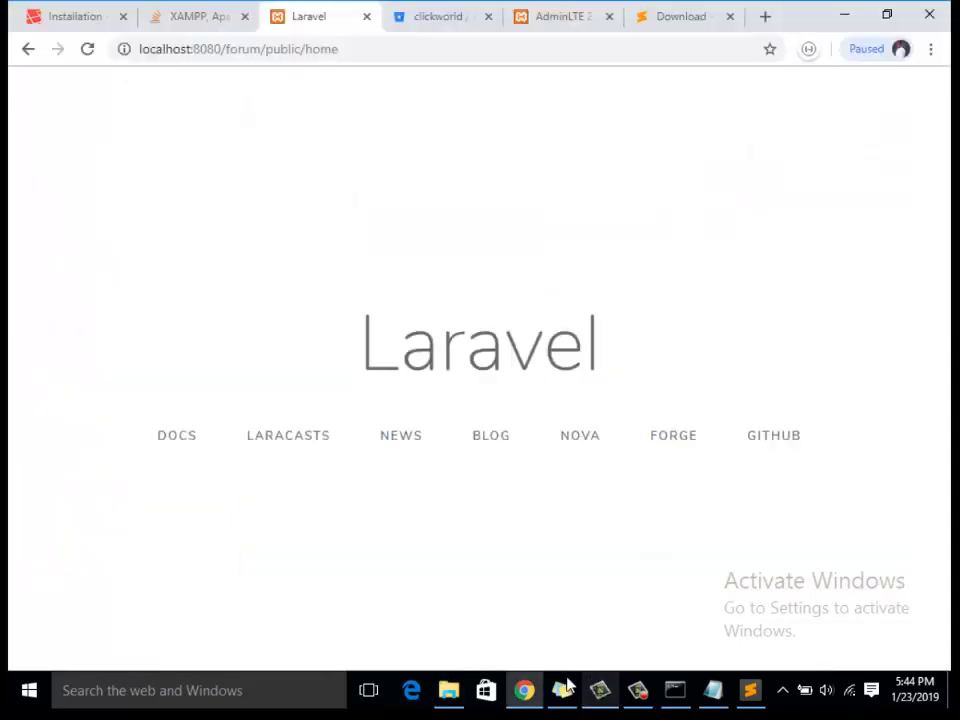
{"action": "left_click", "coordinate": [450, 692]}
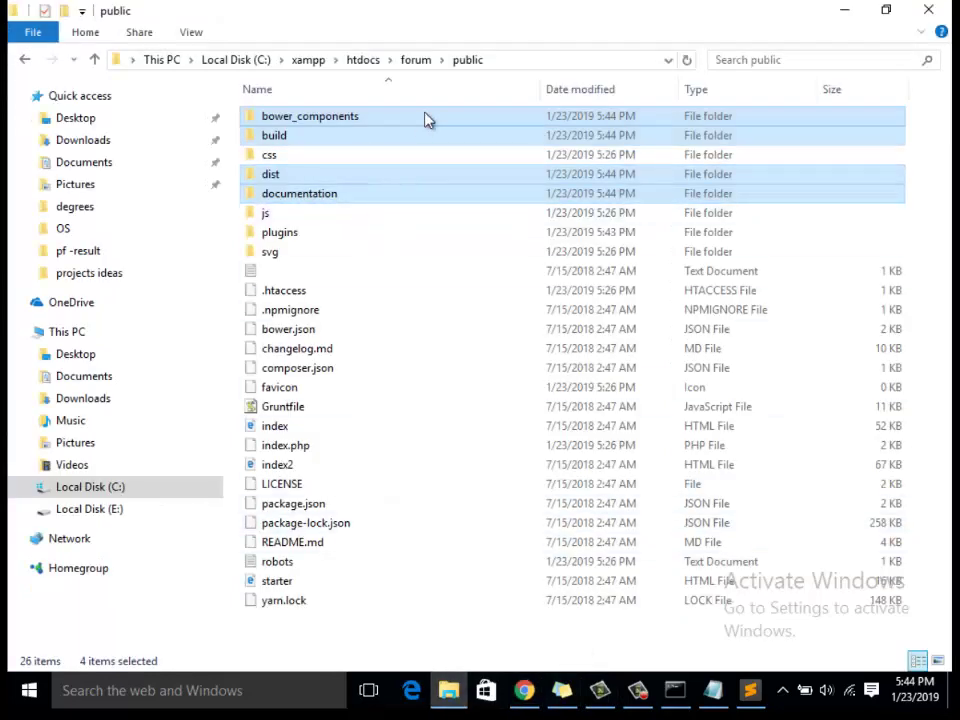
{"action": "left_click", "coordinate": [361, 61]}
{"action": "double_click", "coordinate": [302, 176]}
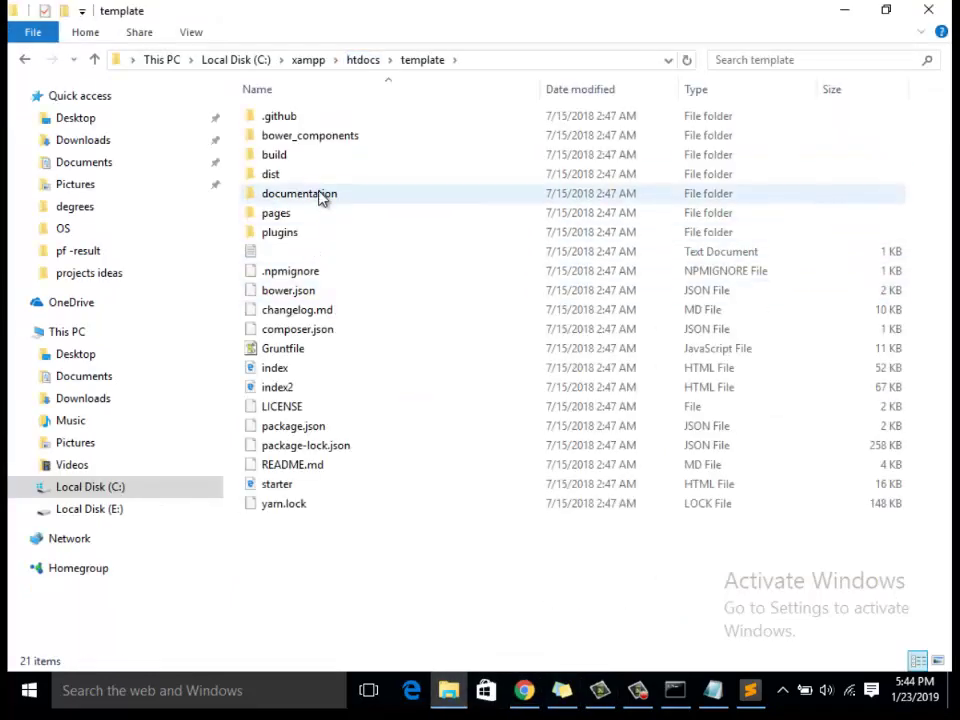
{"action": "left_click", "coordinate": [321, 177]}
{"action": "key", "text": "Return"}
{"action": "key", "text": "BackSpace"}
{"action": "key", "text": "Up"}
{"action": "key", "text": "Return"}
{"action": "key", "text": "BackSpace"}
{"action": "key", "text": "Down"}
{"action": "key", "text": "Down"}
{"action": "key", "text": "Down"}
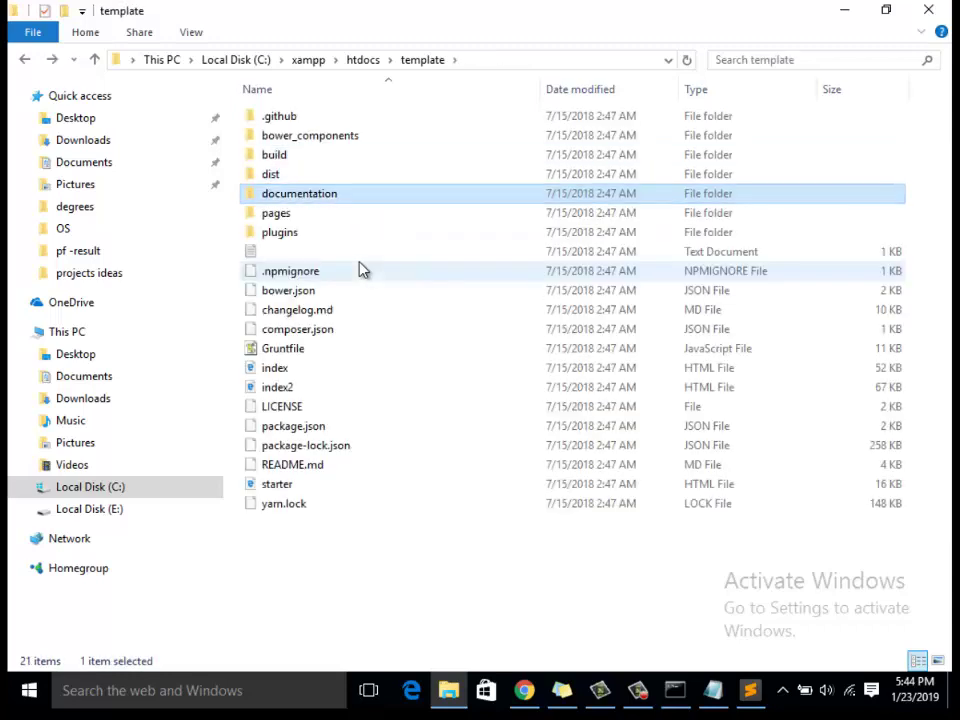
{"action": "key", "text": "Return"}
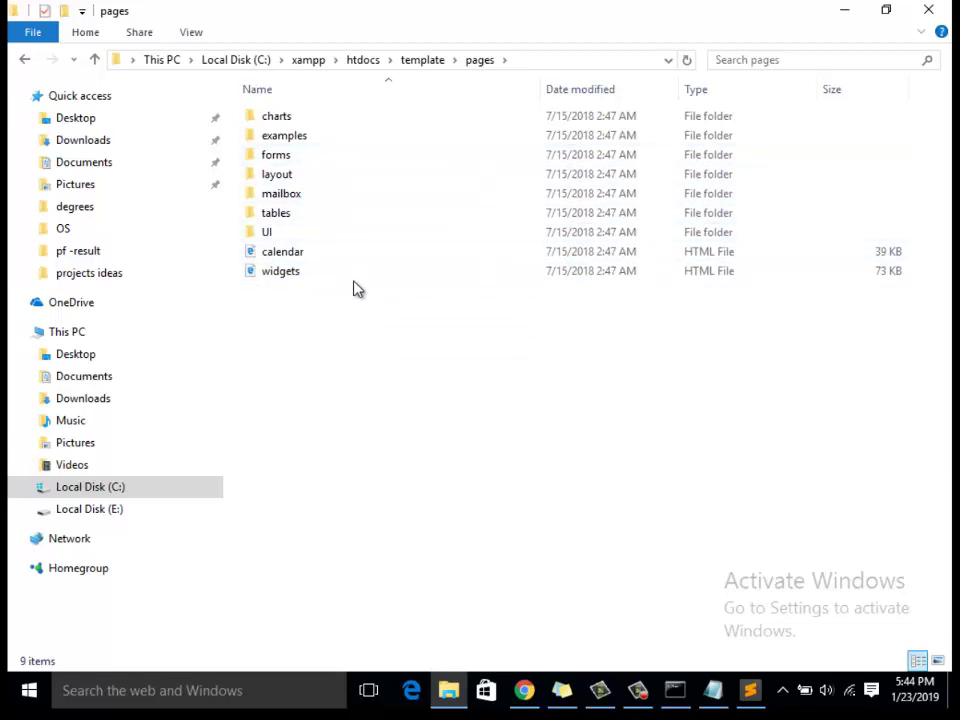
- Copy the pages folder from htdocs\template into htdocs\forum\resources\views
{"action": "left_click", "coordinate": [430, 62]}
{"action": "right_click", "coordinate": [306, 214]}
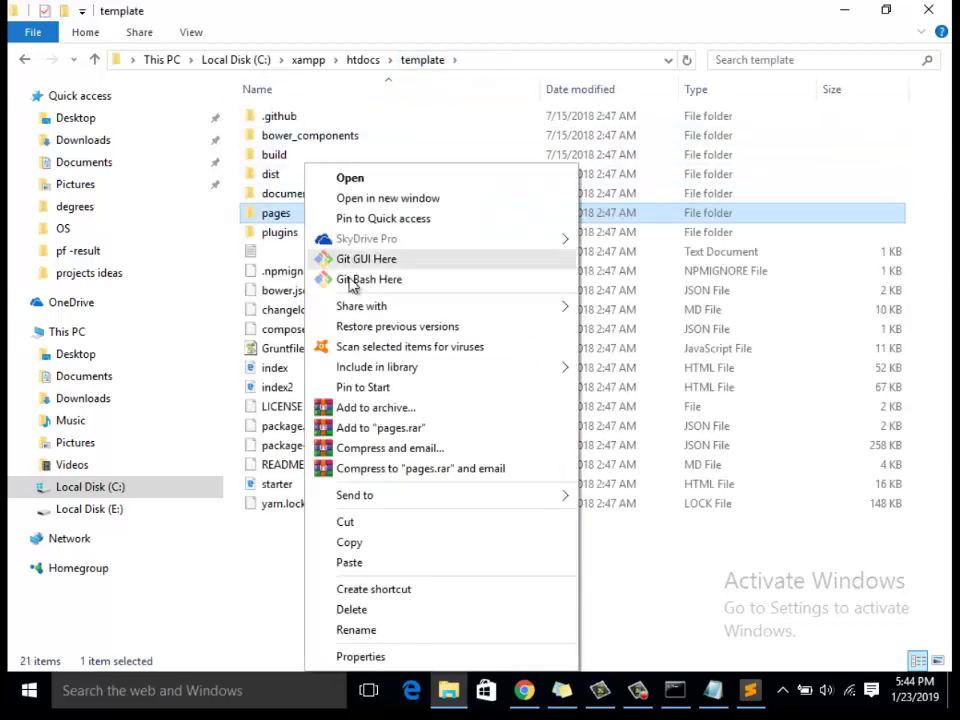
{"action": "left_click", "coordinate": [394, 546]}
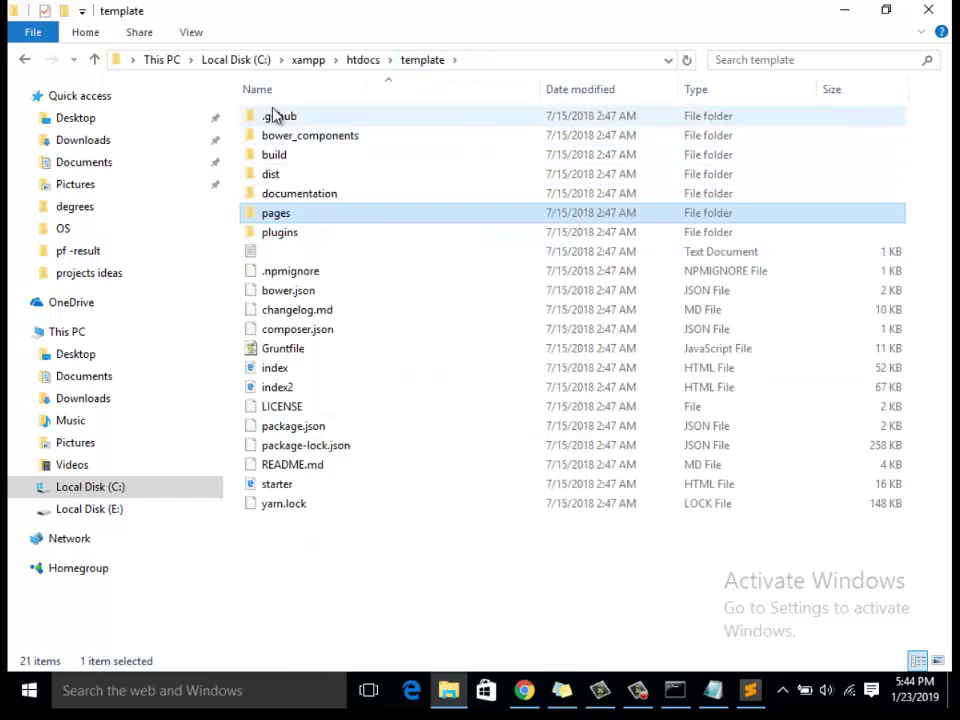
{"action": "left_click", "coordinate": [374, 61]}
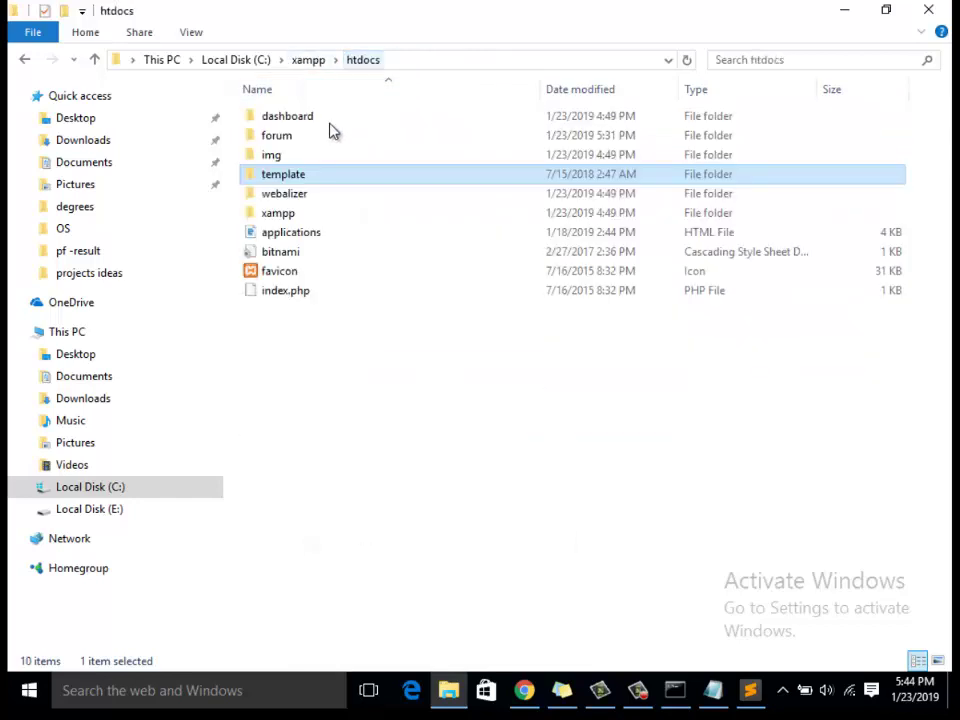
{"action": "double_click", "coordinate": [290, 137]}
{"action": "double_click", "coordinate": [310, 236]}
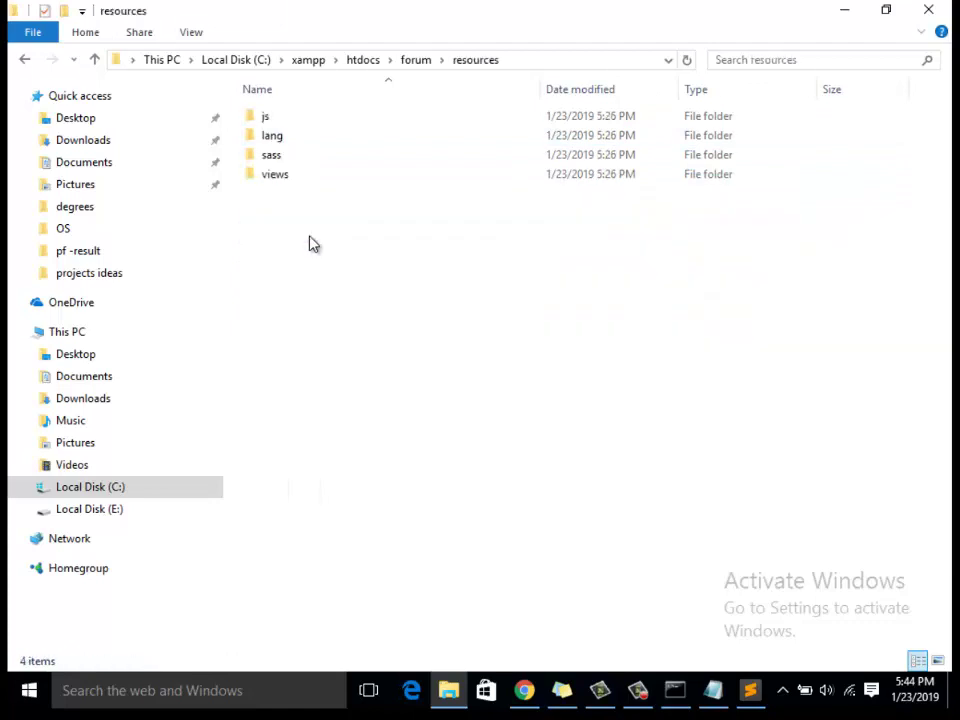
{"action": "double_click", "coordinate": [296, 179]}
{"action": "right_click", "coordinate": [321, 289]}
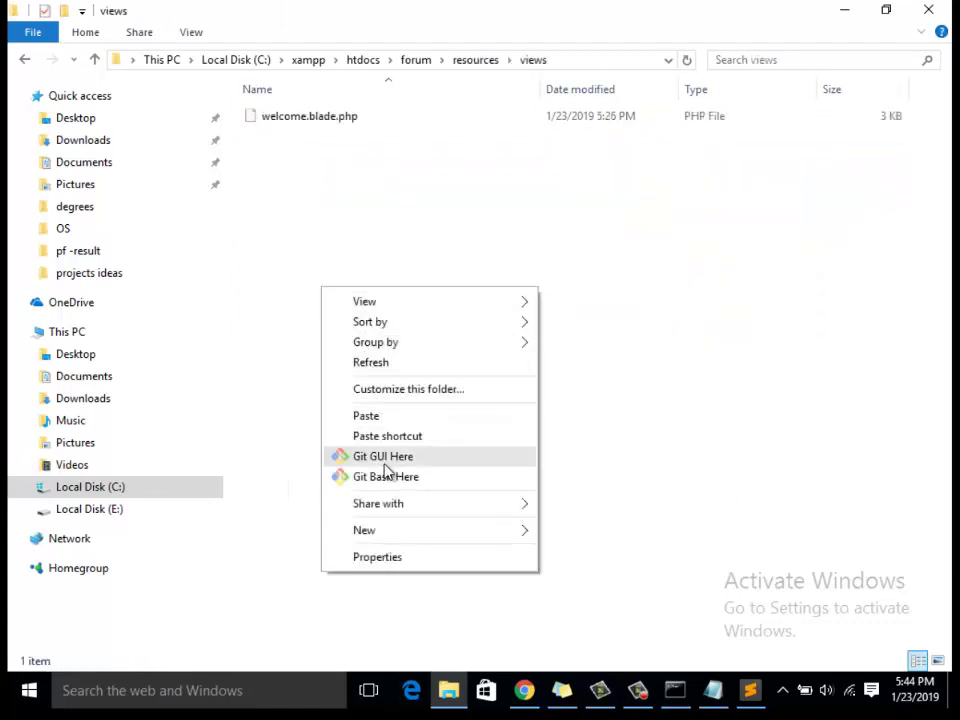
{"action": "left_click", "coordinate": [381, 416]}
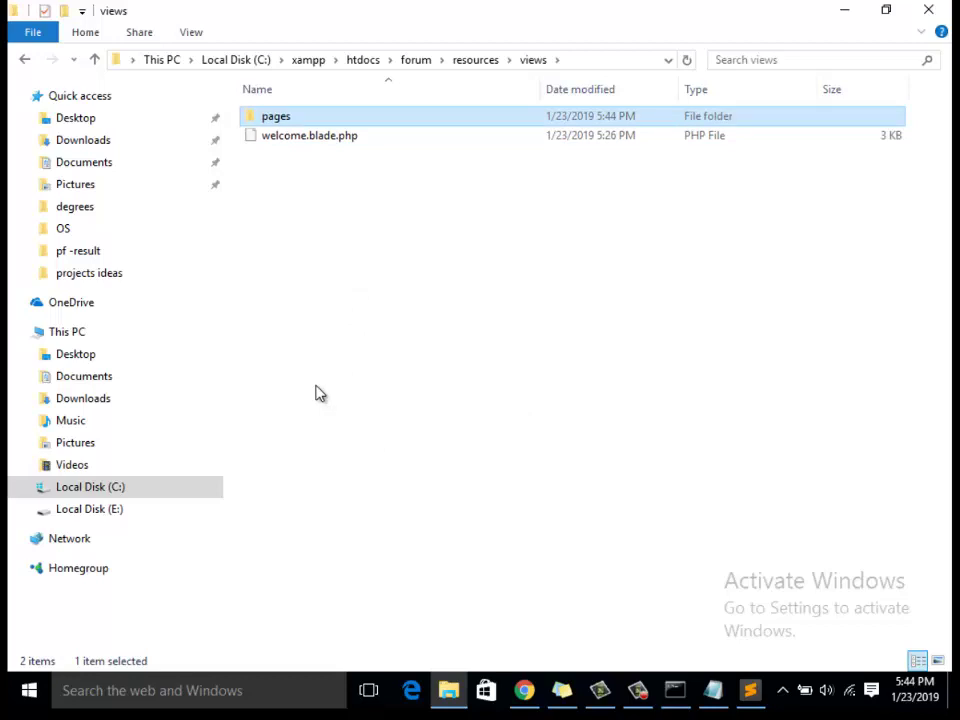
- Switch to Sublime Text, duplicate the '/' route block below the original in web.php, and save the file
{"action": "left_click", "coordinate": [527, 692]}
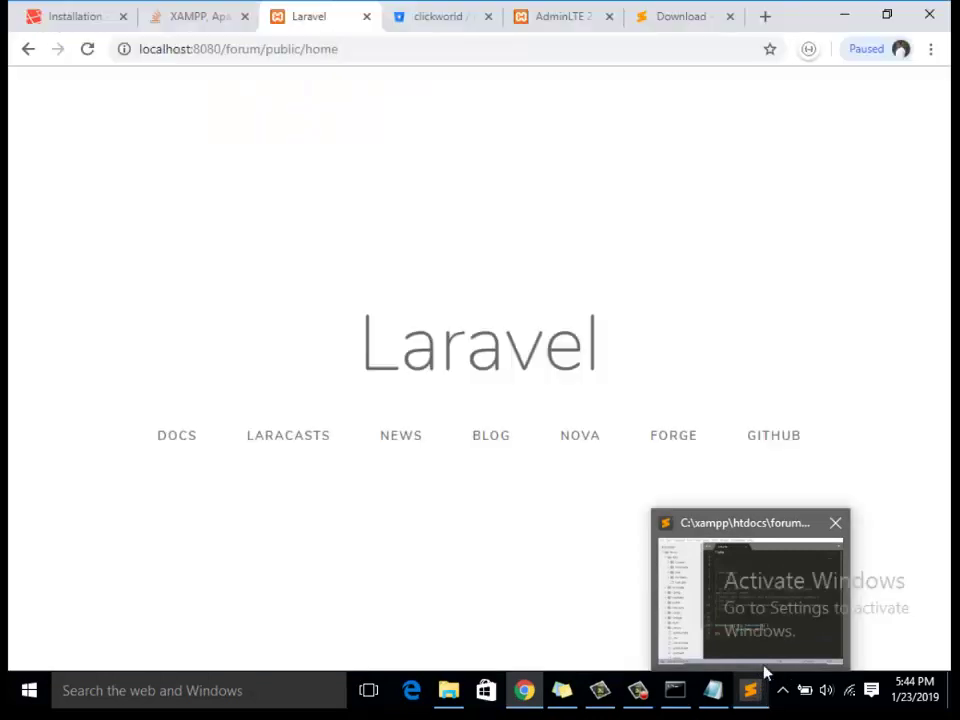
{"action": "left_click", "coordinate": [760, 695]}
{"action": "left_click_drag", "start_coordinate": [404, 536], "coordinate": [293, 485]}
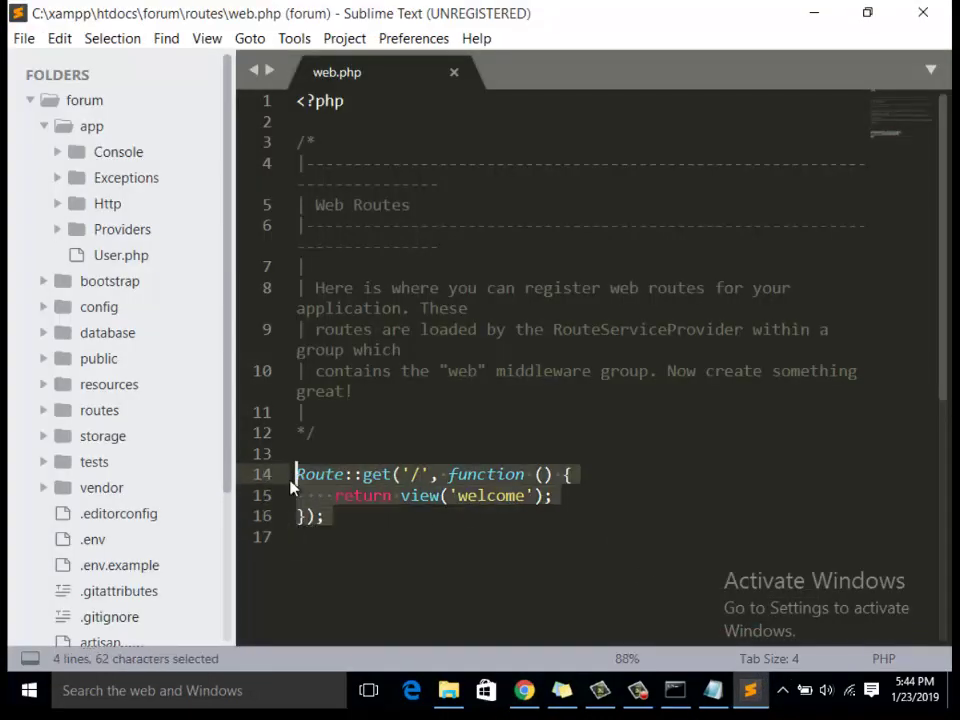
{"action": "key", "text": "ctrl+c"}
{"action": "left_click", "coordinate": [369, 516]}
{"action": "key", "text": "Return"}
{"action": "key", "text": "Return"}
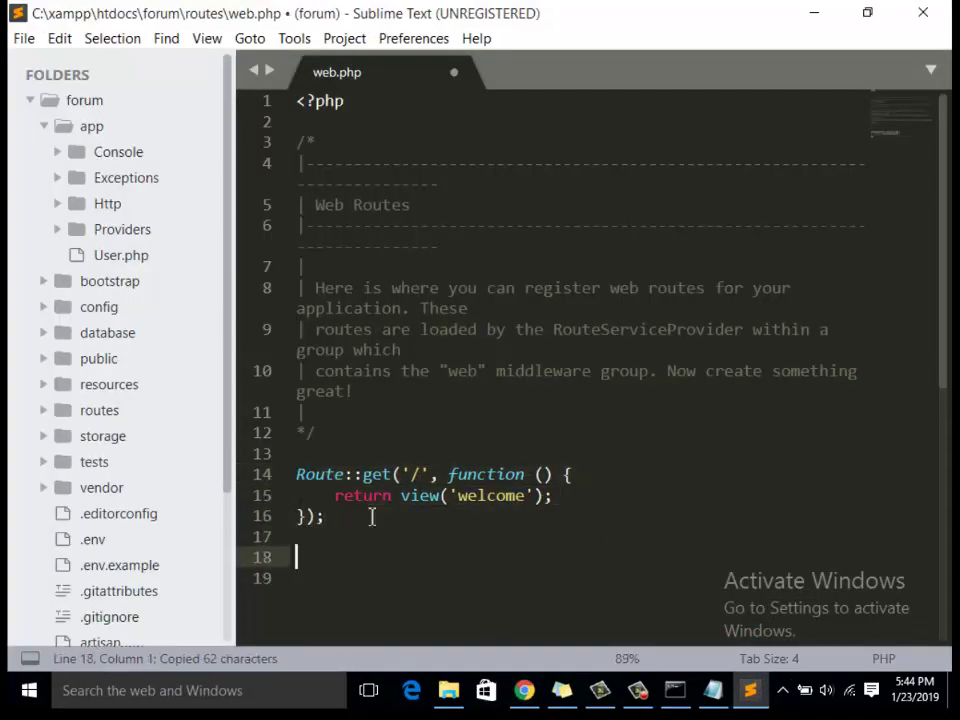
{"action": "key", "text": "ctrl+v"}
{"action": "key", "text": "ctrl+s"}
{"action": "scroll", "coordinate": [428, 454], "scroll_direction": "down", "scroll_amount": 2}
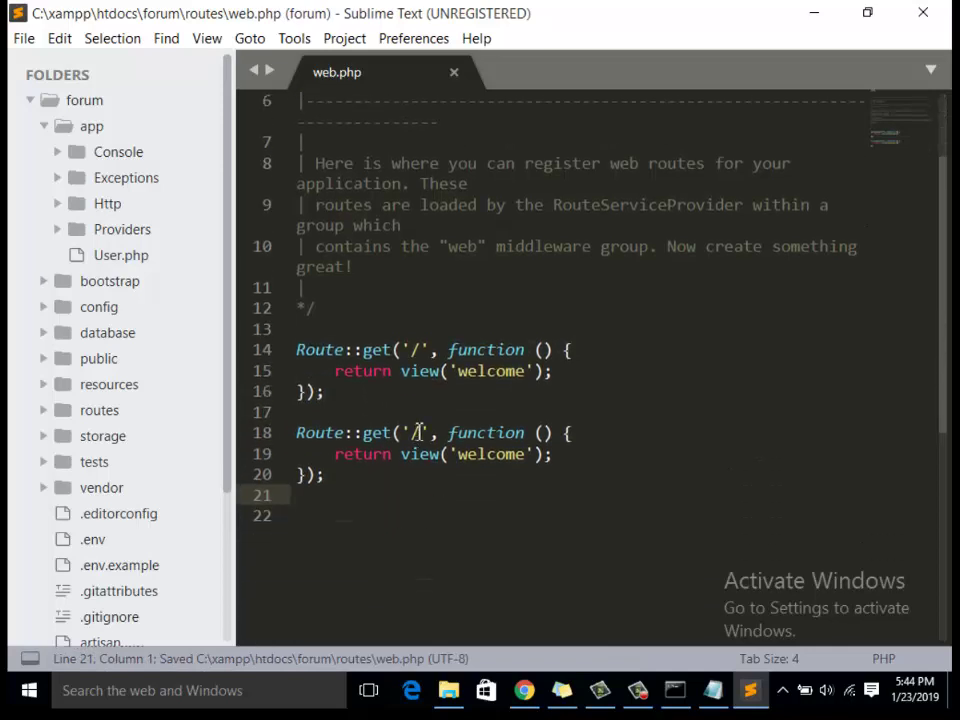
- Change the duplicated route's path to '/chart' and save web.php
{"action": "left_click", "coordinate": [418, 432]}
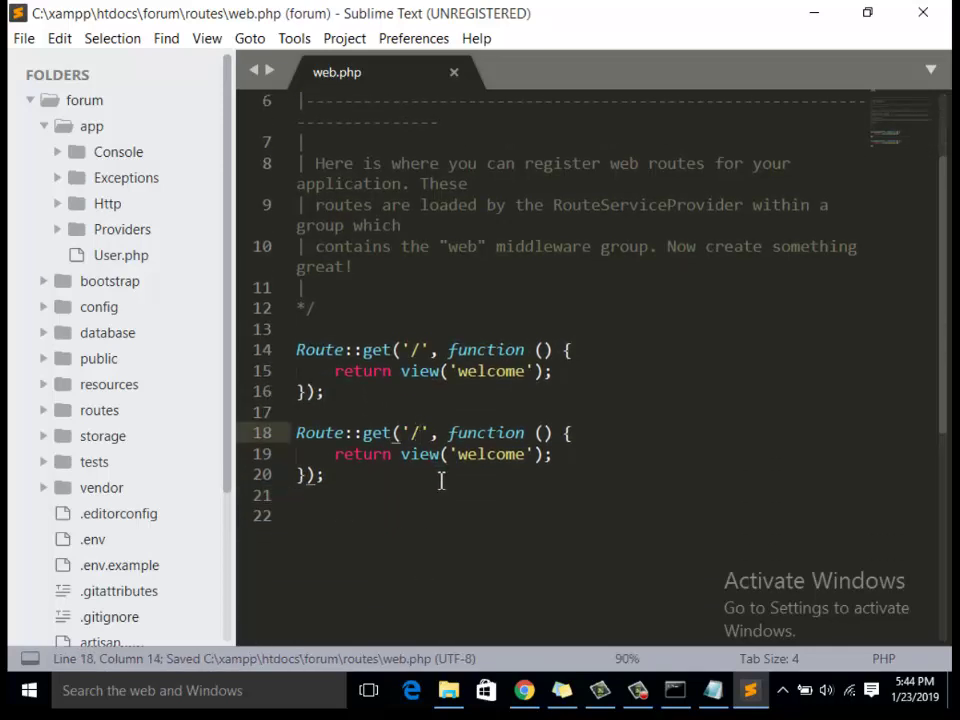
{"action": "type", "text": "chart"}
{"action": "key", "text": "ctrl+s"}
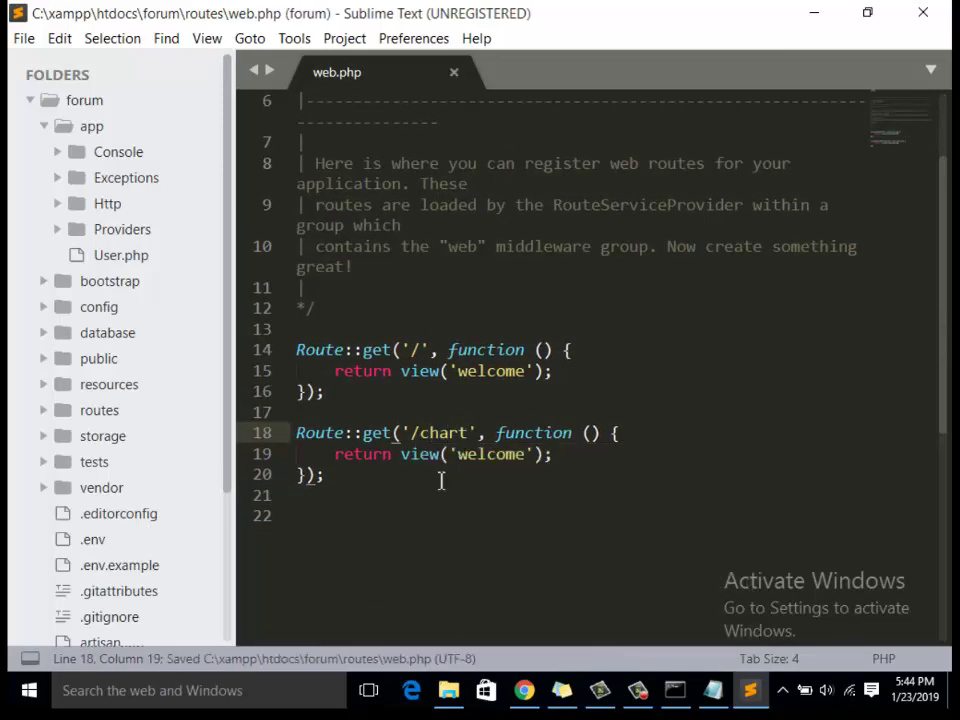
- Expand resources, views, pages and charts in the project tree to see the chart page files
{"action": "left_click", "coordinate": [154, 388]}
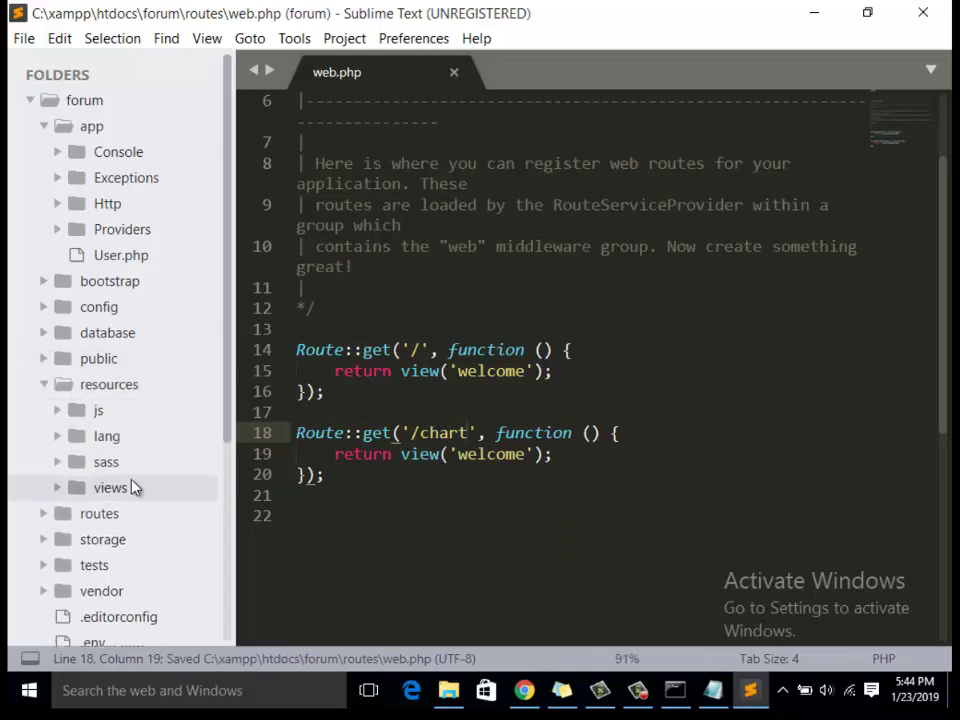
{"action": "left_click", "coordinate": [133, 487]}
{"action": "scroll", "coordinate": [155, 460], "scroll_direction": "down", "scroll_amount": 3}
{"action": "left_click", "coordinate": [144, 360]}
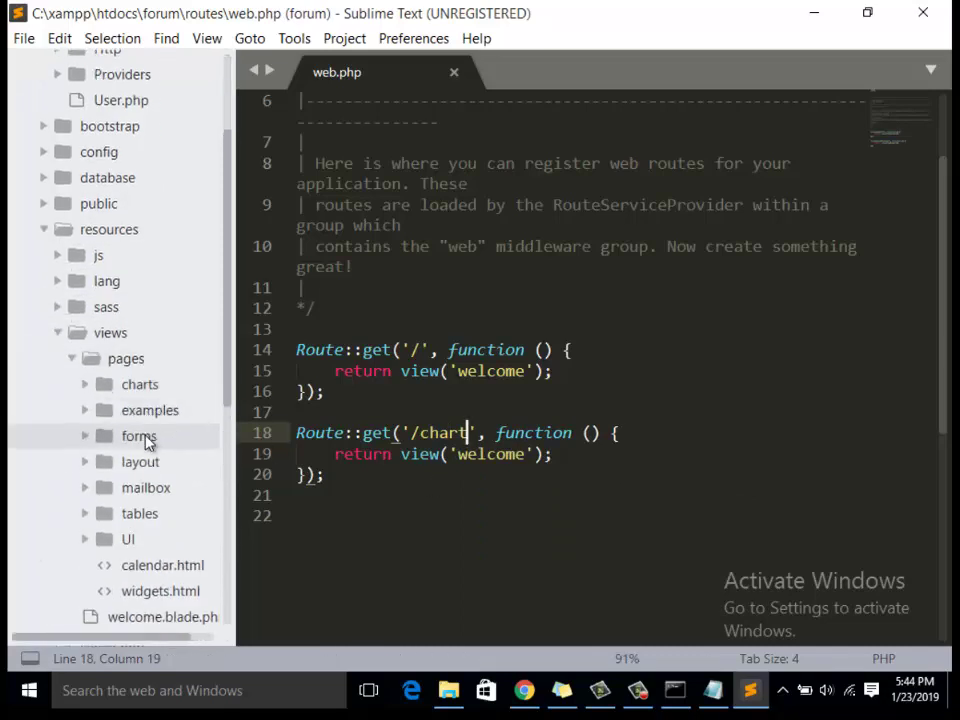
{"action": "left_click", "coordinate": [148, 388]}
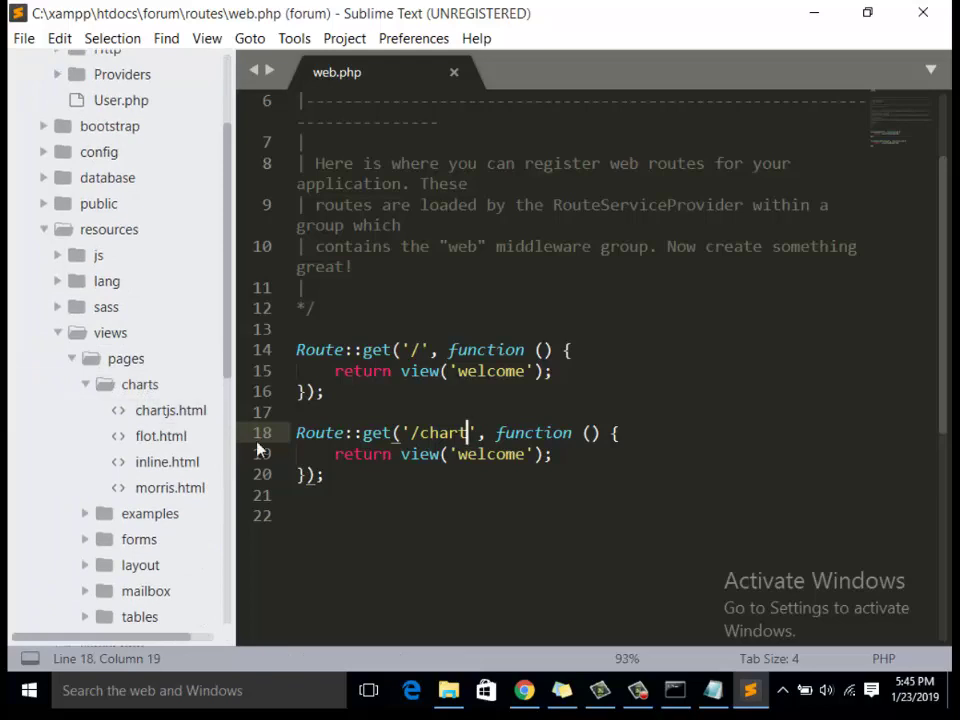
- Make the '/chart' route return the view 'pages.charts.chartjs' and save web.php
{"action": "double_click", "coordinate": [501, 455]}
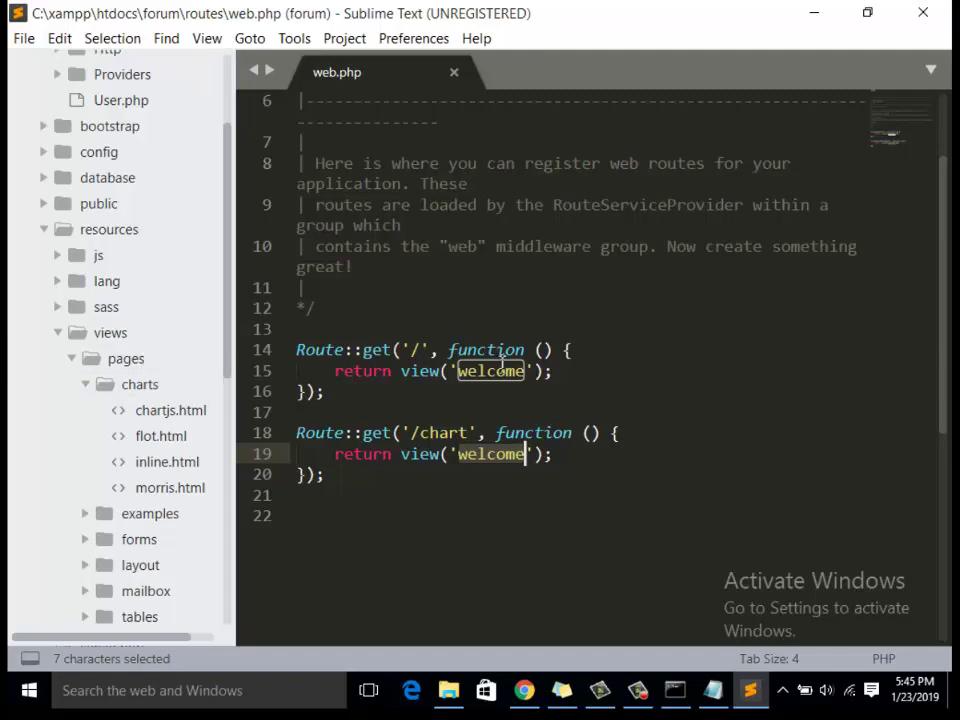
{"action": "type", "text": "pages."}
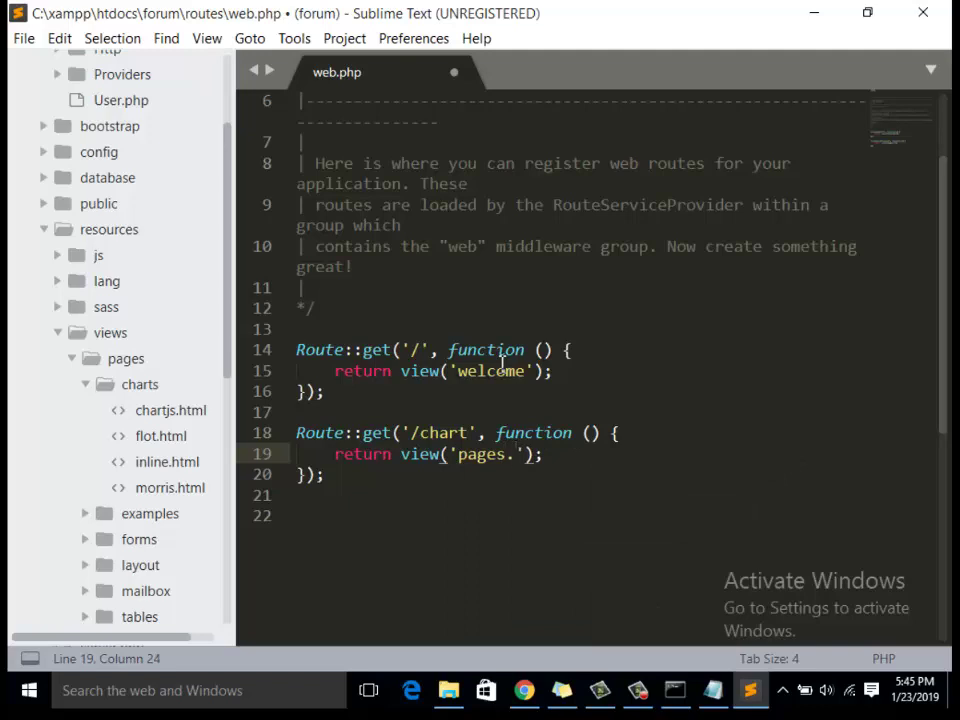
{"action": "type", "text": "charts."}
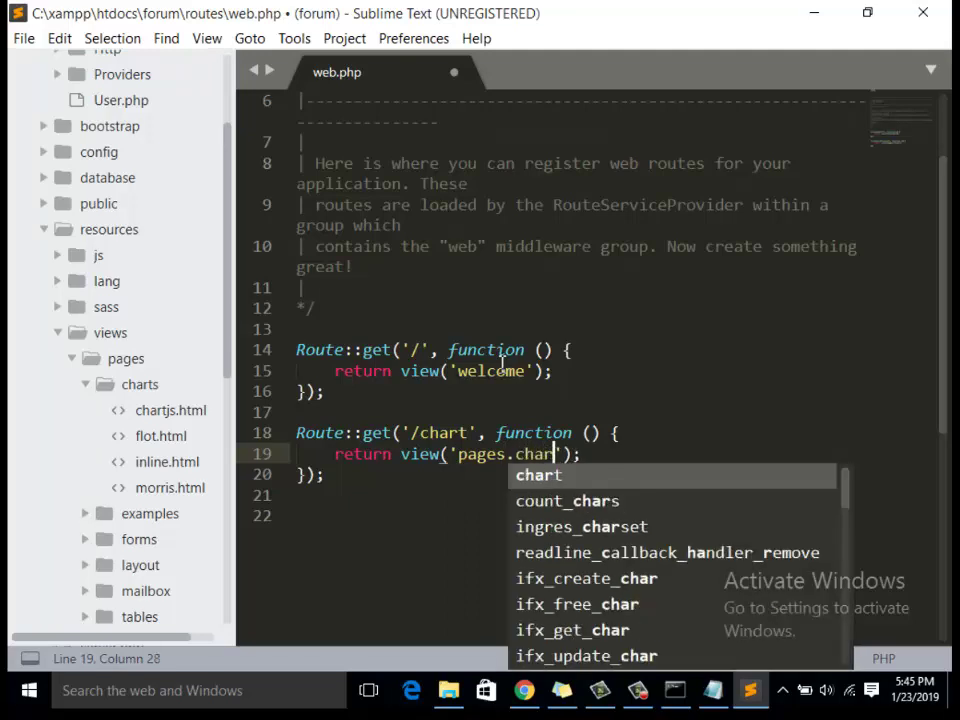
{"action": "type", "text": "chart"}
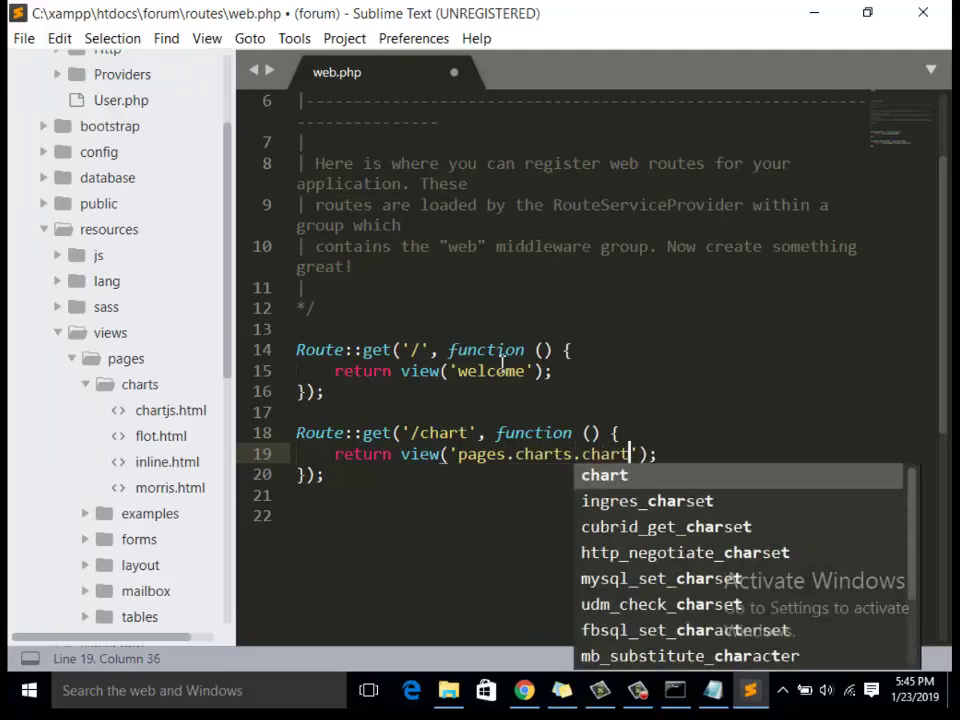
{"action": "type", "text": "js.ht"}
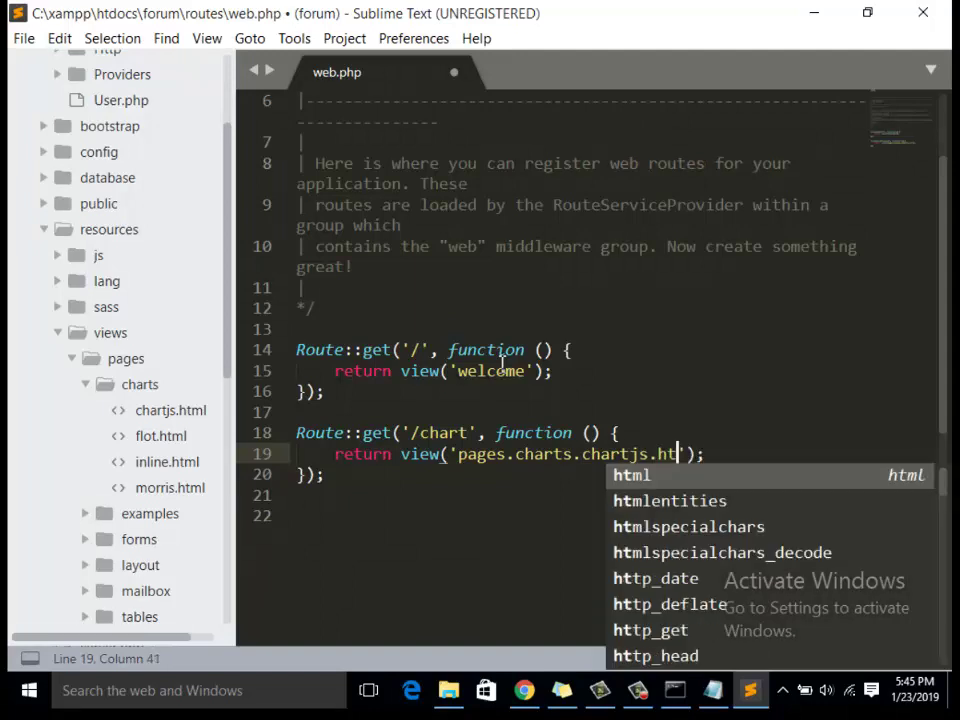
{"action": "key", "text": "BackSpace"}
{"action": "key", "text": "BackSpace"}
{"action": "key", "text": "BackSpace"}
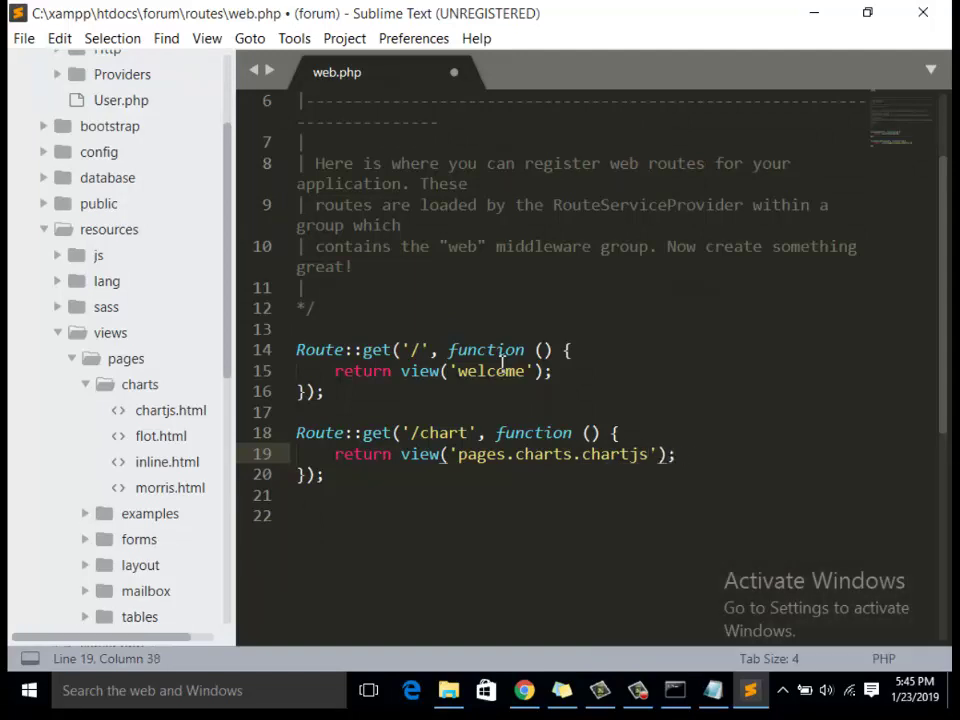
{"action": "key", "text": "ctrl+s"}
- Switch to Chrome and load localhost:8080/forum/public/chart to test the new route
{"action": "left_click", "coordinate": [528, 695]}
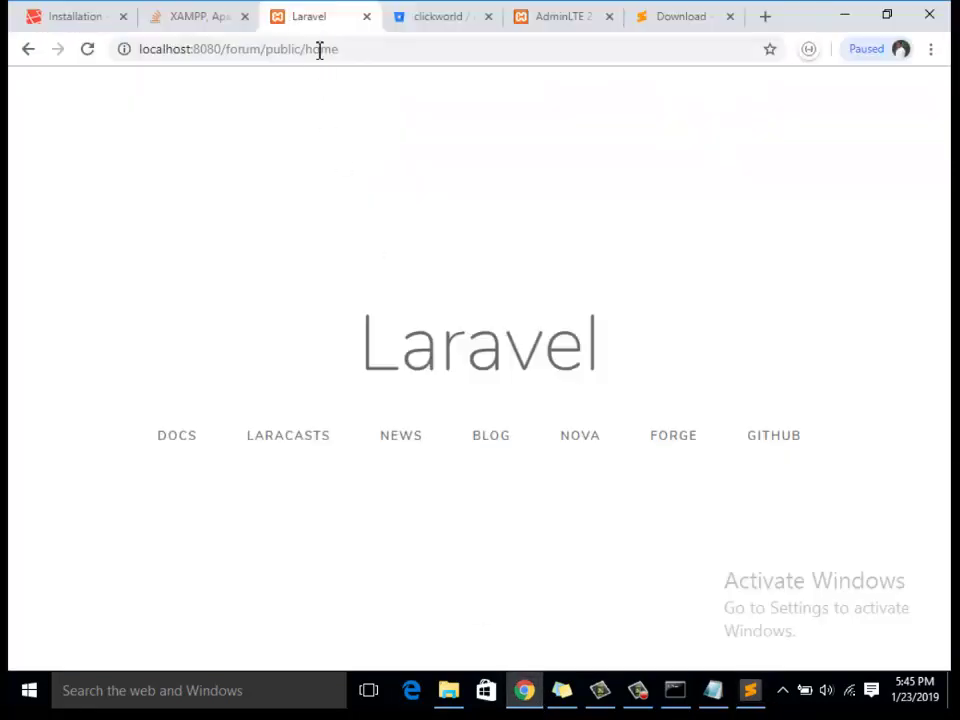
{"action": "double_click", "coordinate": [339, 49]}
{"action": "type", "text": "chart"}
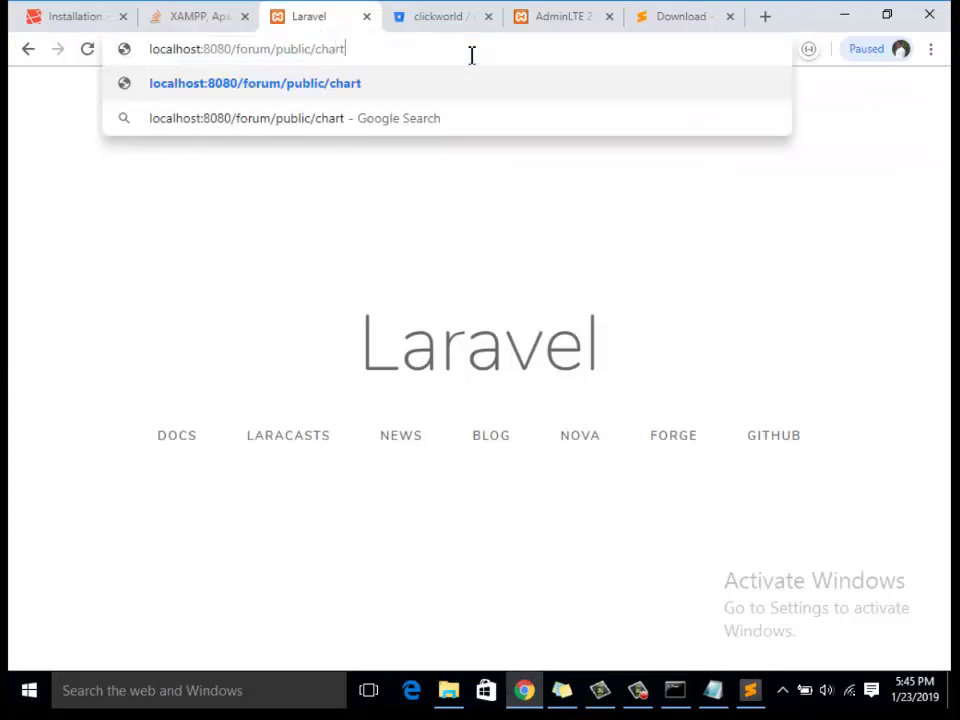
{"action": "key", "text": "Return"}
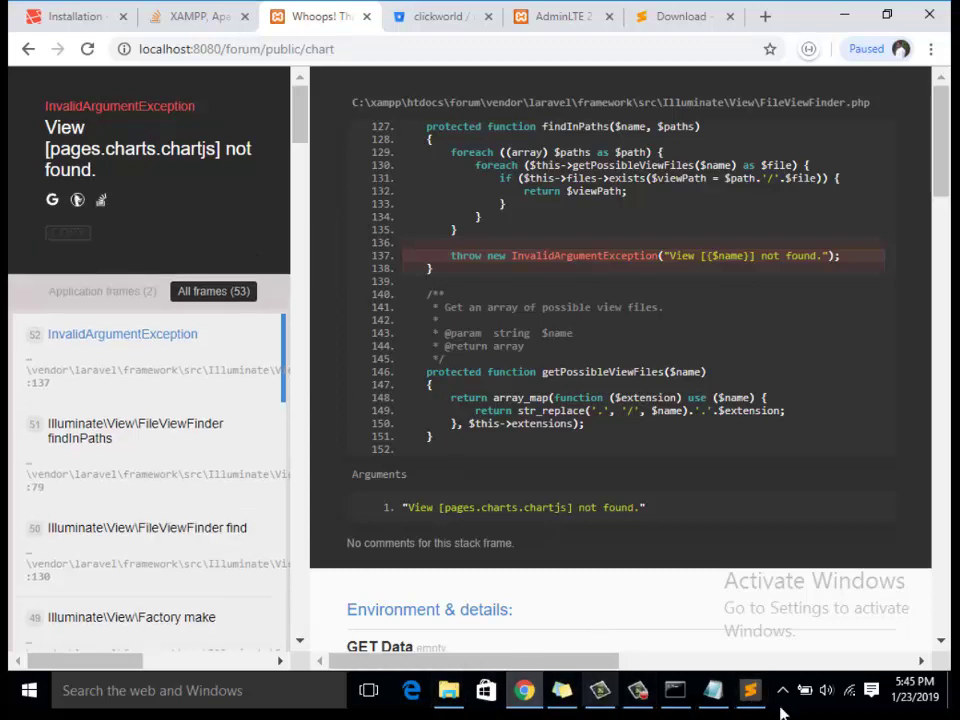
- In Sublime Text, change the chart route's view to 'pages.charts.chartjs.html', save, and reload the chart page in Chrome
{"action": "left_click", "coordinate": [749, 690]}
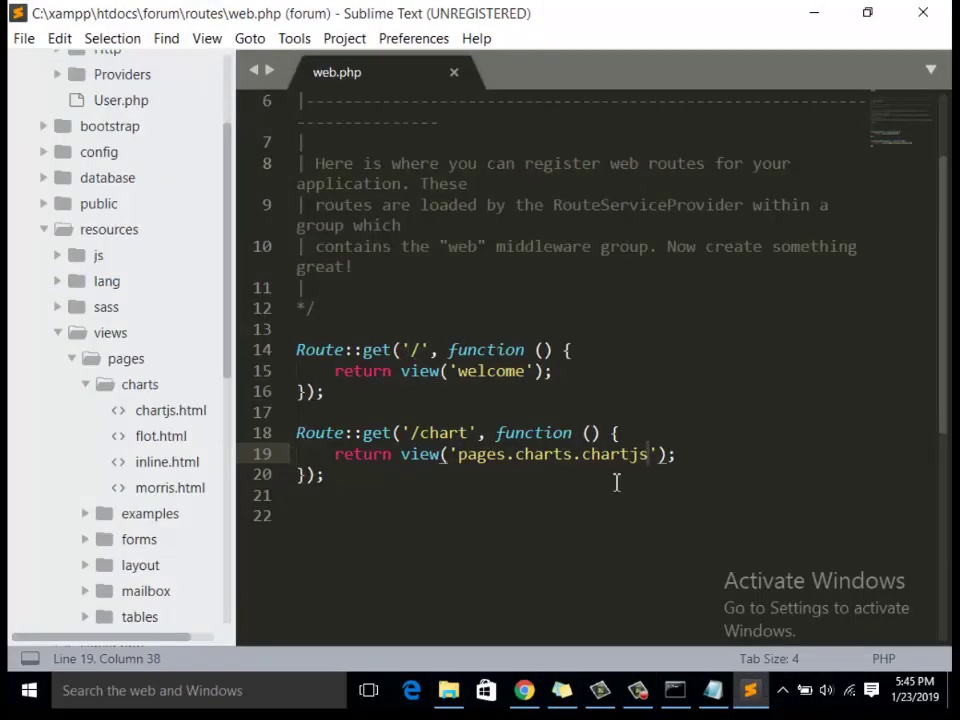
{"action": "type", "text": ".html"}
{"action": "key", "text": "ctrl+s"}
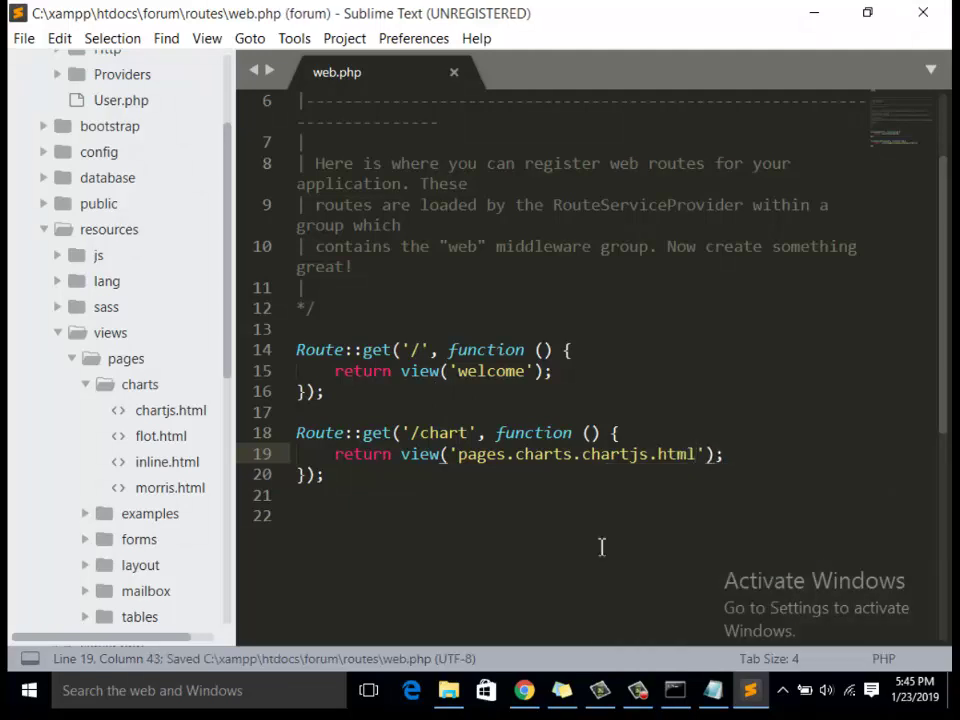
{"action": "left_click", "coordinate": [524, 690]}
{"action": "left_click", "coordinate": [88, 50]}
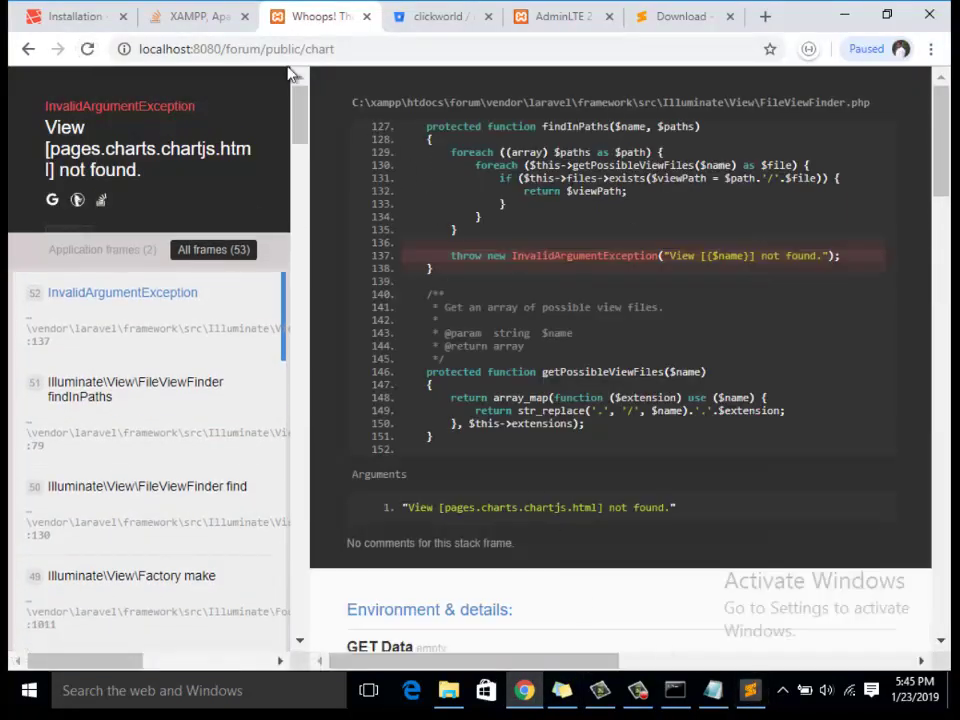
{"action": "double_click", "coordinate": [315, 50]}
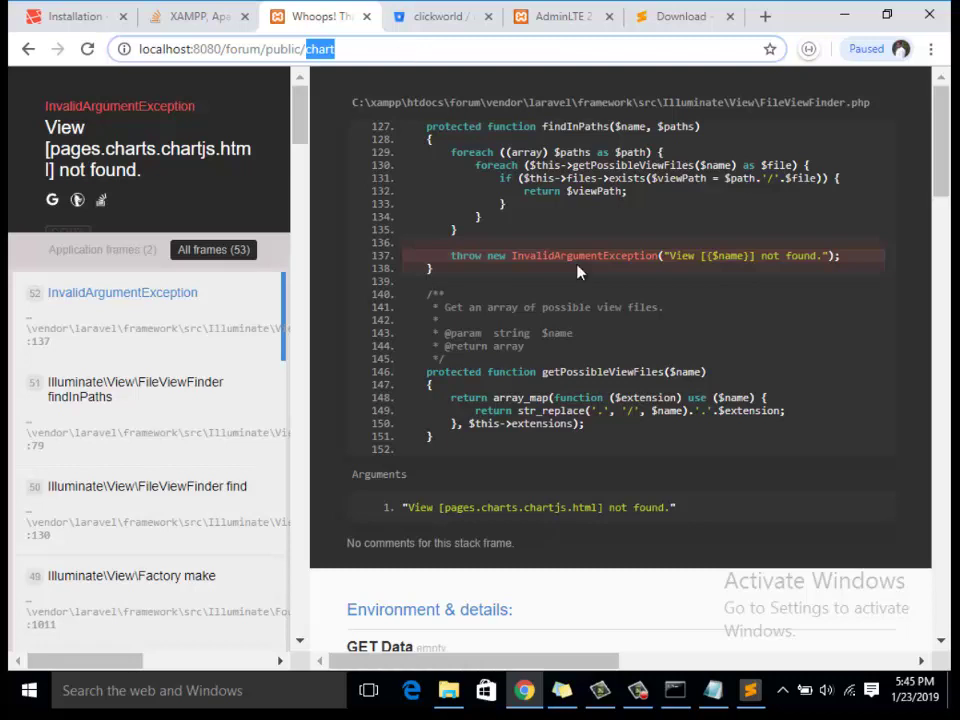
- Back in Sublime Text, create a new empty file named abc.html in the resources\views folder
{"action": "left_click", "coordinate": [750, 690]}
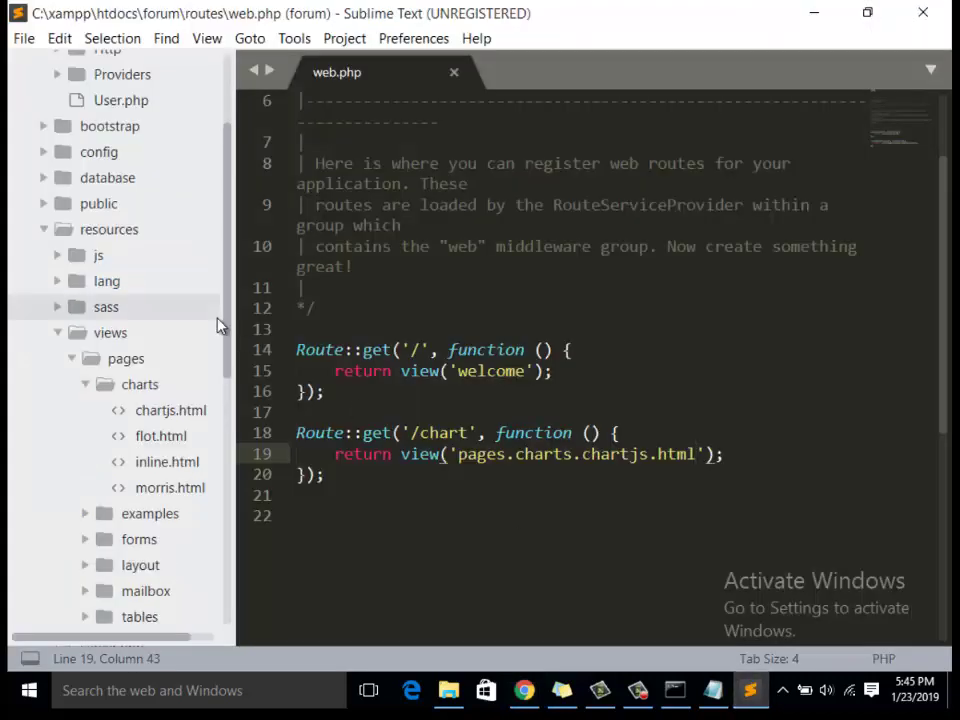
{"action": "scroll", "coordinate": [178, 450], "scroll_direction": "down", "scroll_amount": 2}
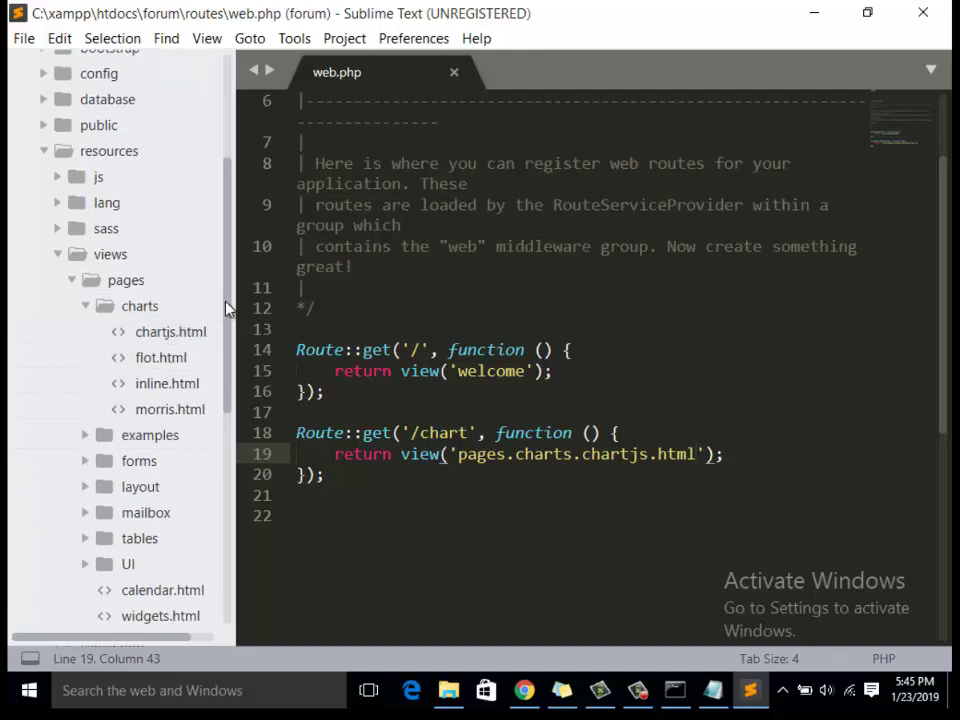
{"action": "left_click", "coordinate": [71, 278]}
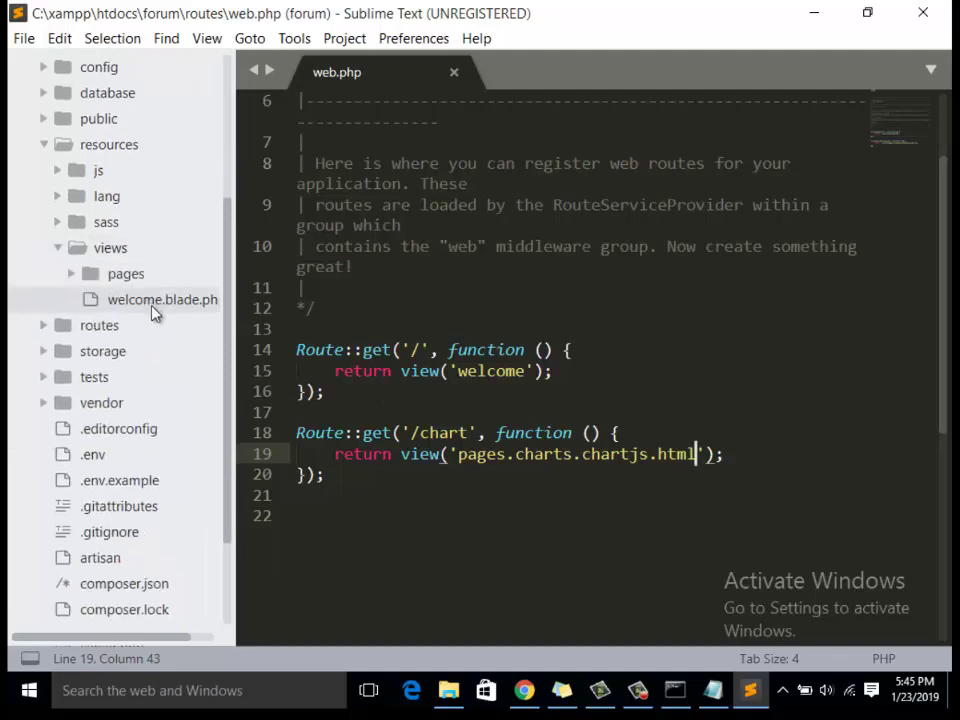
{"action": "right_click", "coordinate": [122, 250]}
{"action": "left_click", "coordinate": [180, 261]}
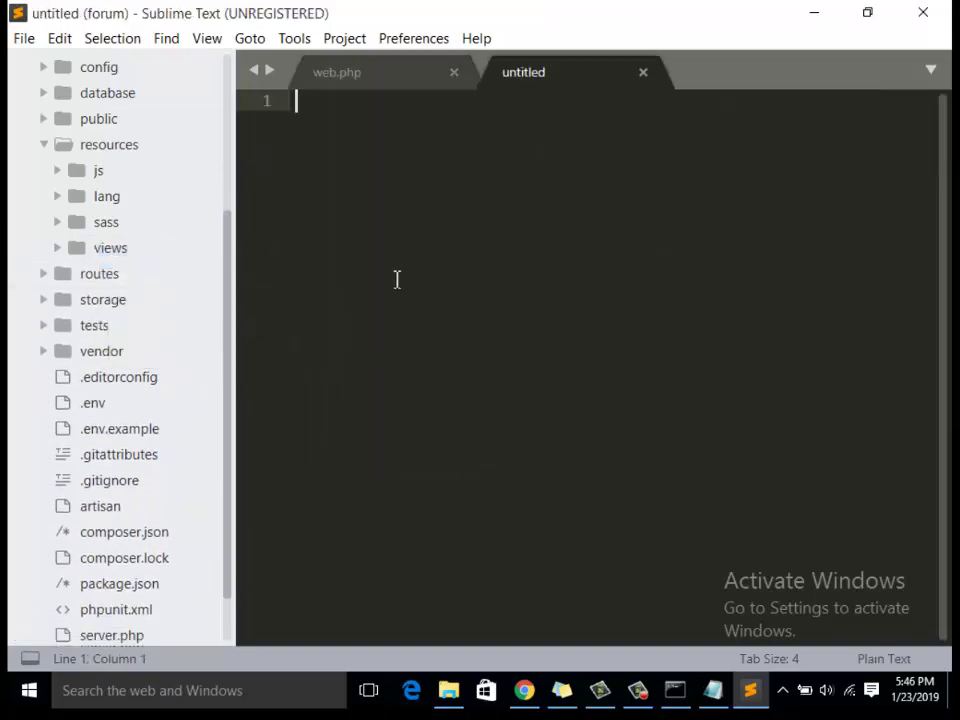
{"action": "key", "text": "ctrl+s"}
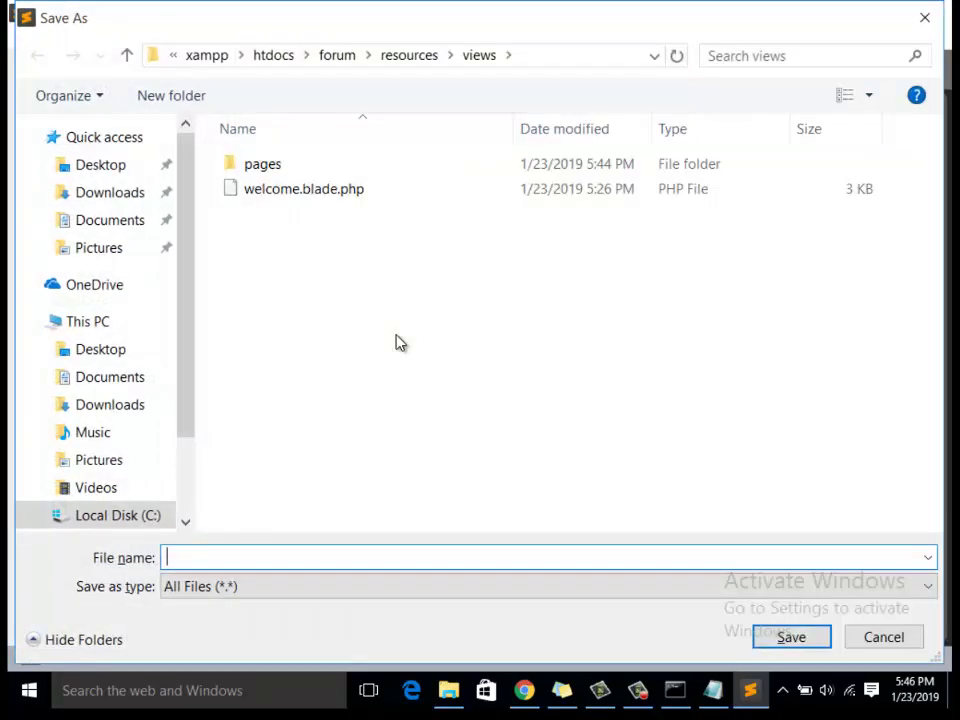
{"action": "type", "text": "abc.html"}
{"action": "key", "text": "Return"}
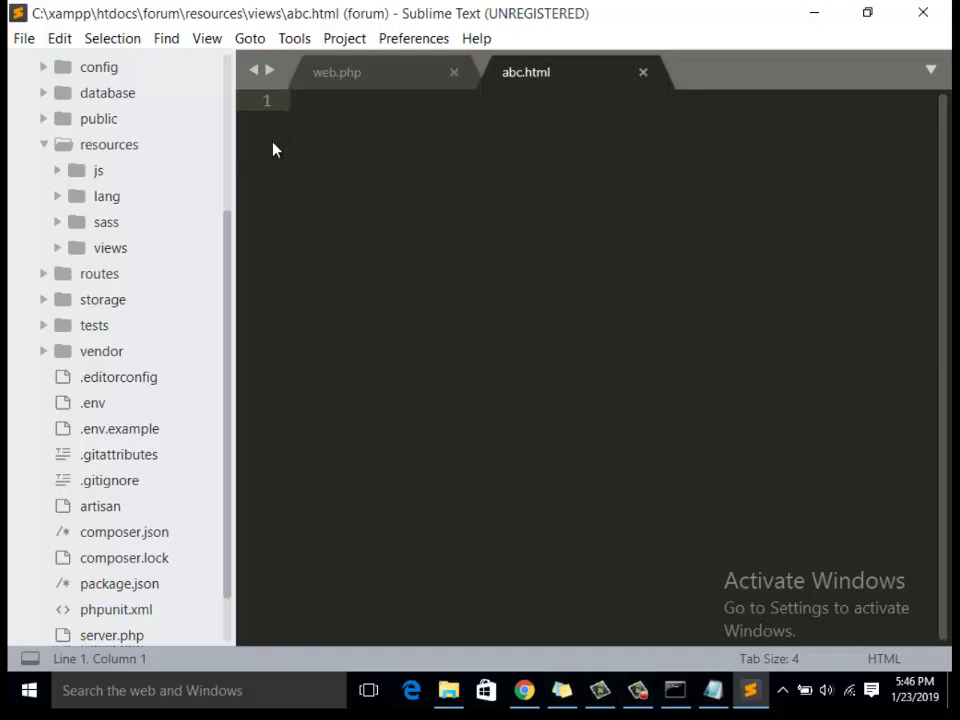
- In web.php, change the '/chart' route's view to 'abc', save the file, and reload the chart page in Chrome
{"action": "left_click", "coordinate": [365, 82]}
{"action": "left_click_drag", "start_coordinate": [458, 454], "coordinate": [697, 452]}
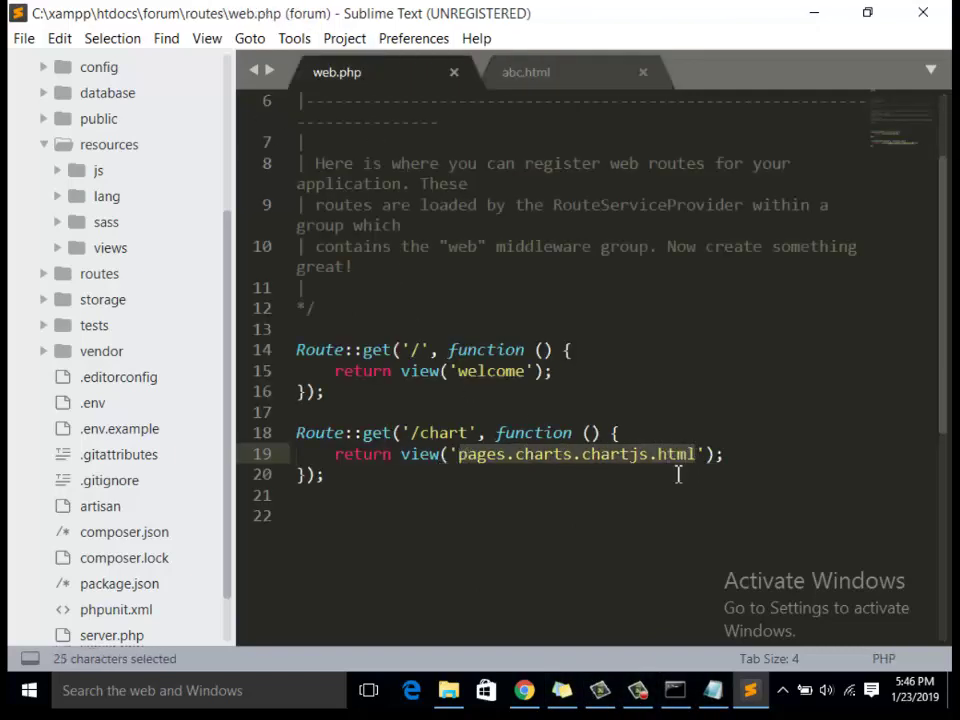
{"action": "type", "text": "abc"}
{"action": "key", "text": "ctrl+s"}
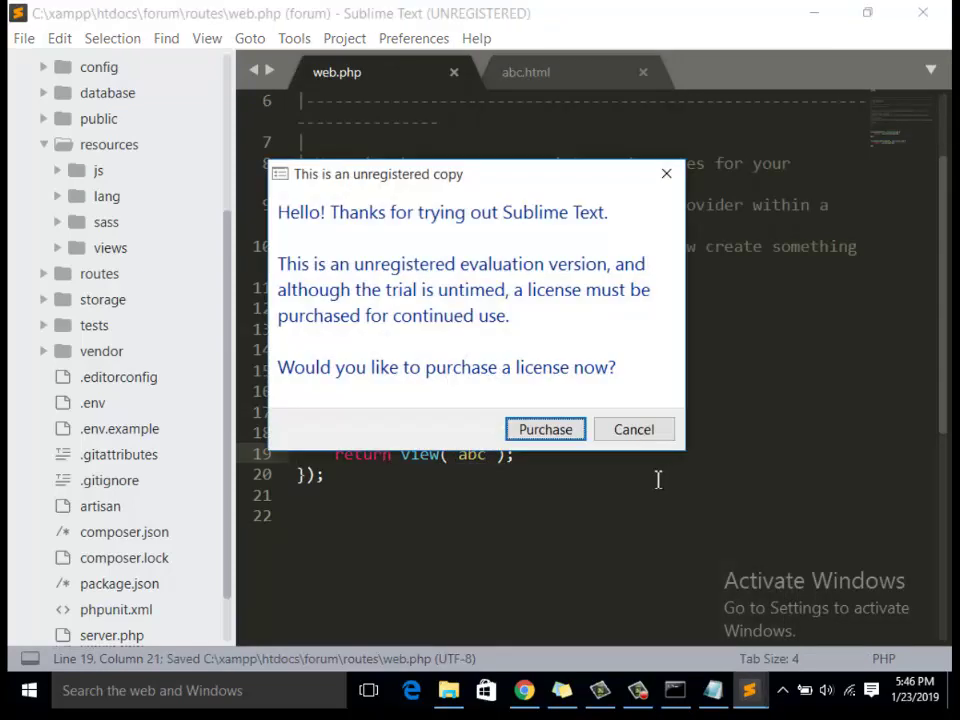
{"action": "left_click", "coordinate": [643, 429]}
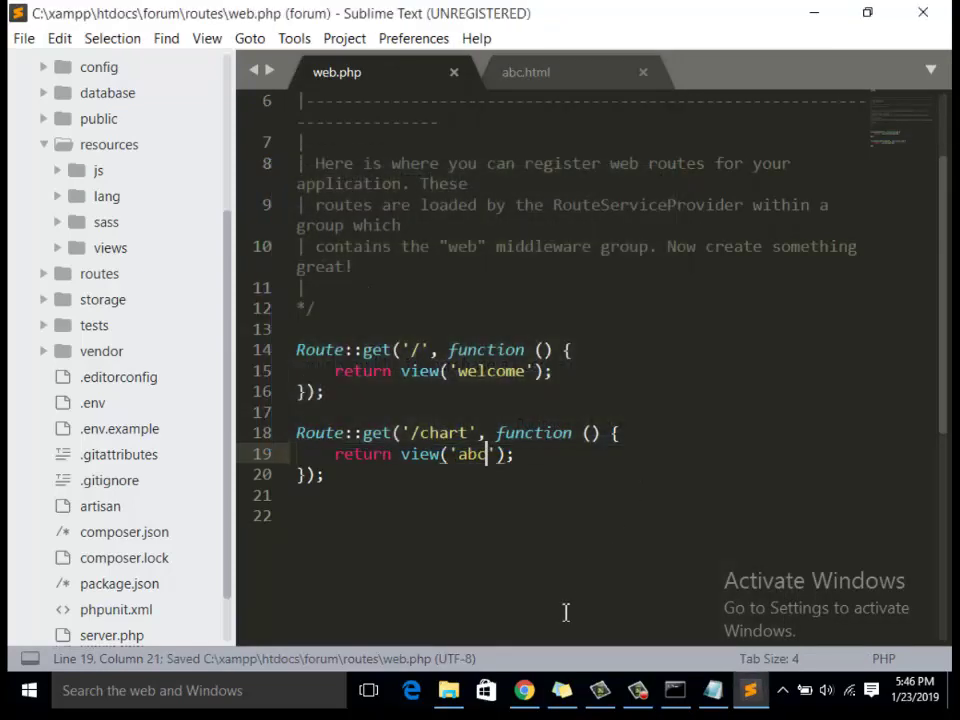
{"action": "left_click", "coordinate": [530, 704]}
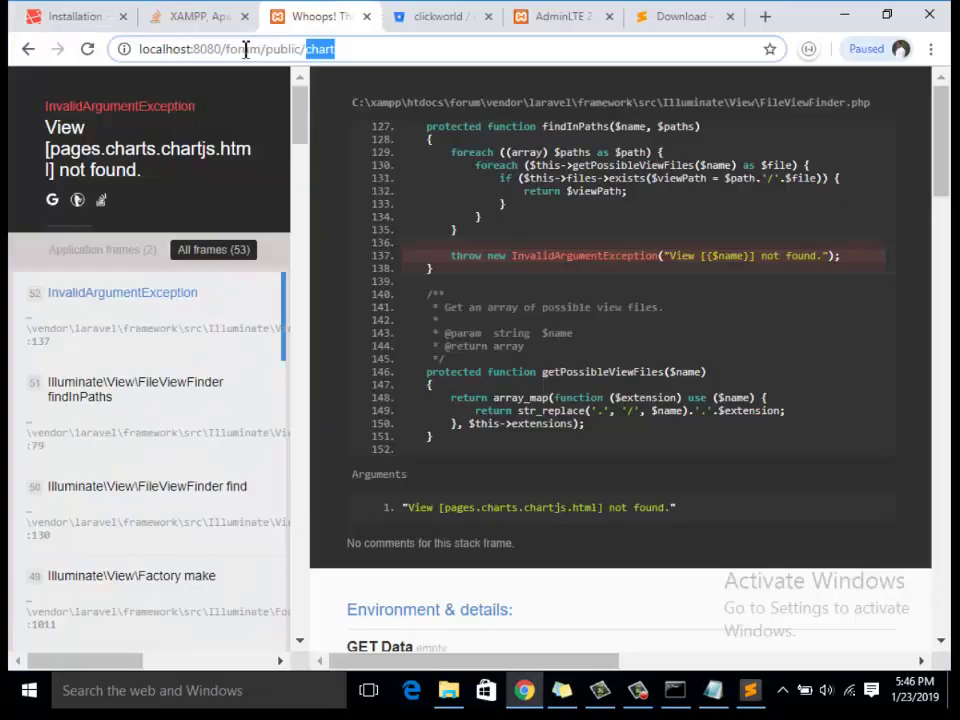
{"action": "key", "text": "Return"}
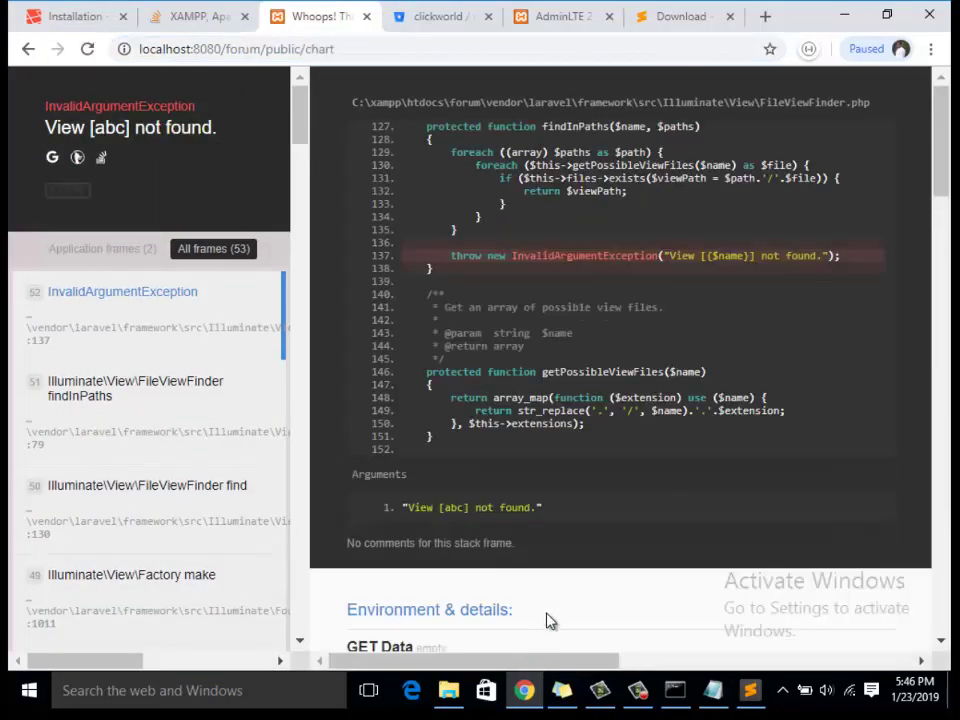
- Back in Sublime Text, save web.php again and rename abc.html in resources\views as abc.blade.php
{"action": "left_click", "coordinate": [754, 692]}
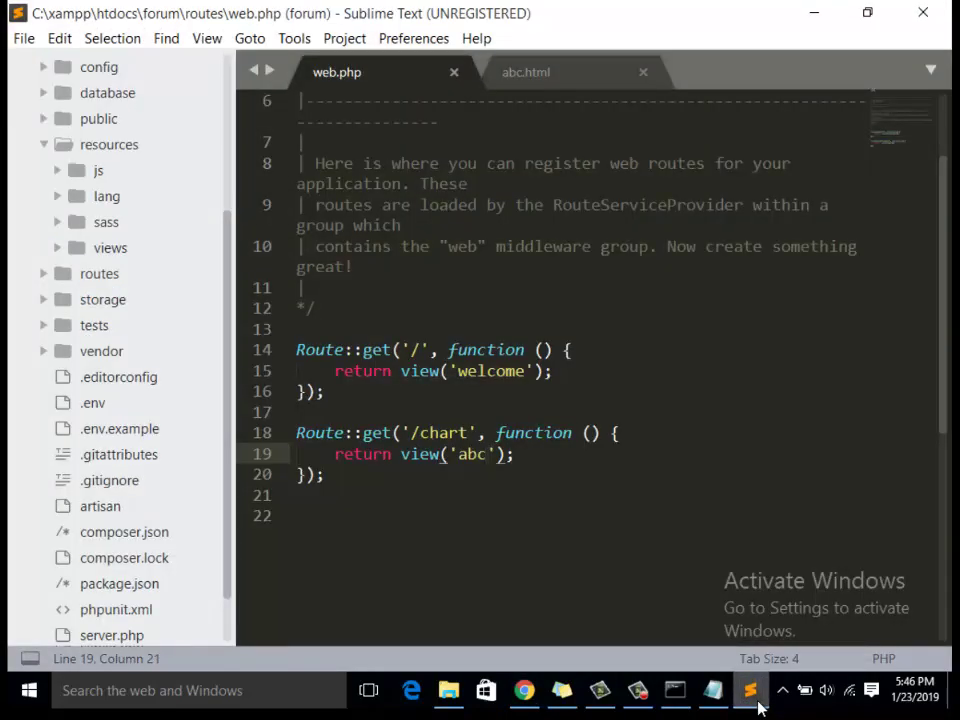
{"action": "key", "text": "ctrl+s"}
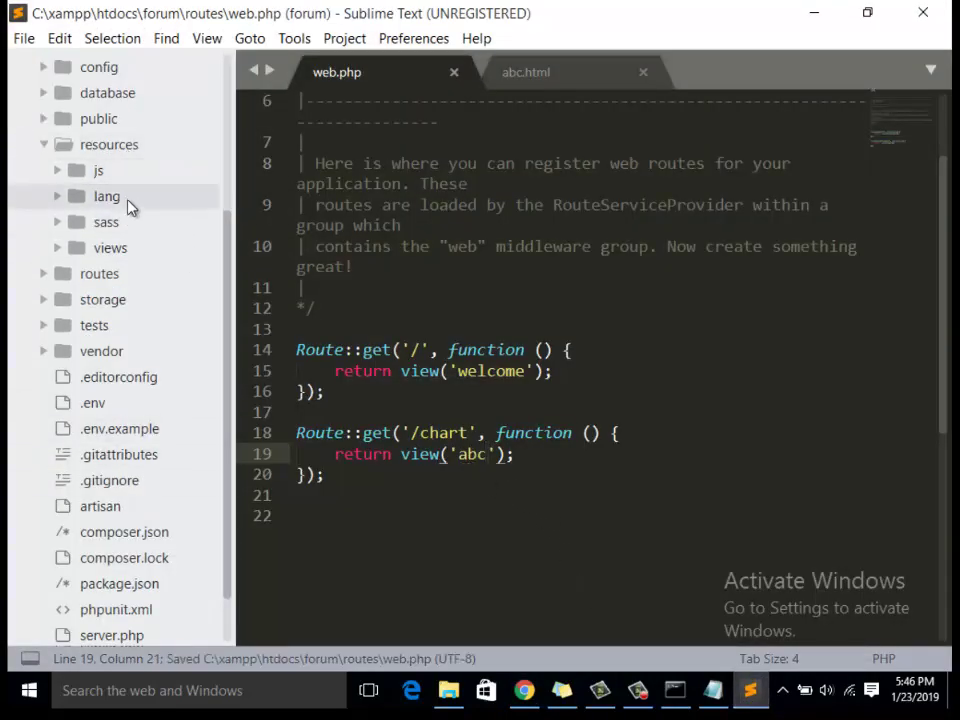
{"action": "left_click", "coordinate": [112, 248]}
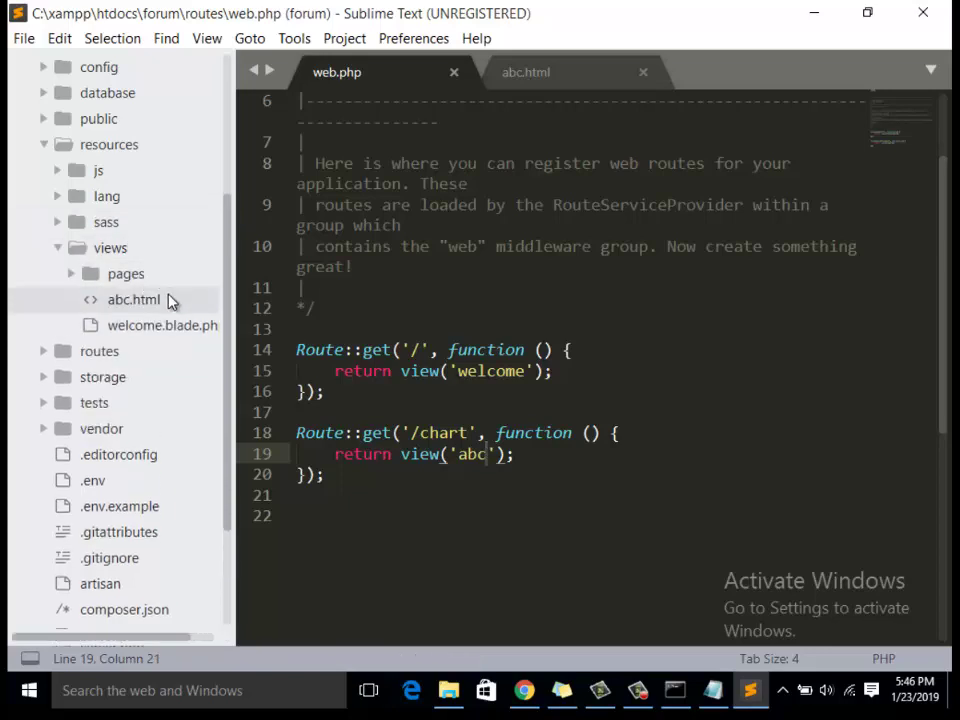
{"action": "left_click", "coordinate": [164, 301]}
{"action": "right_click", "coordinate": [158, 300]}
{"action": "left_click", "coordinate": [219, 313]}
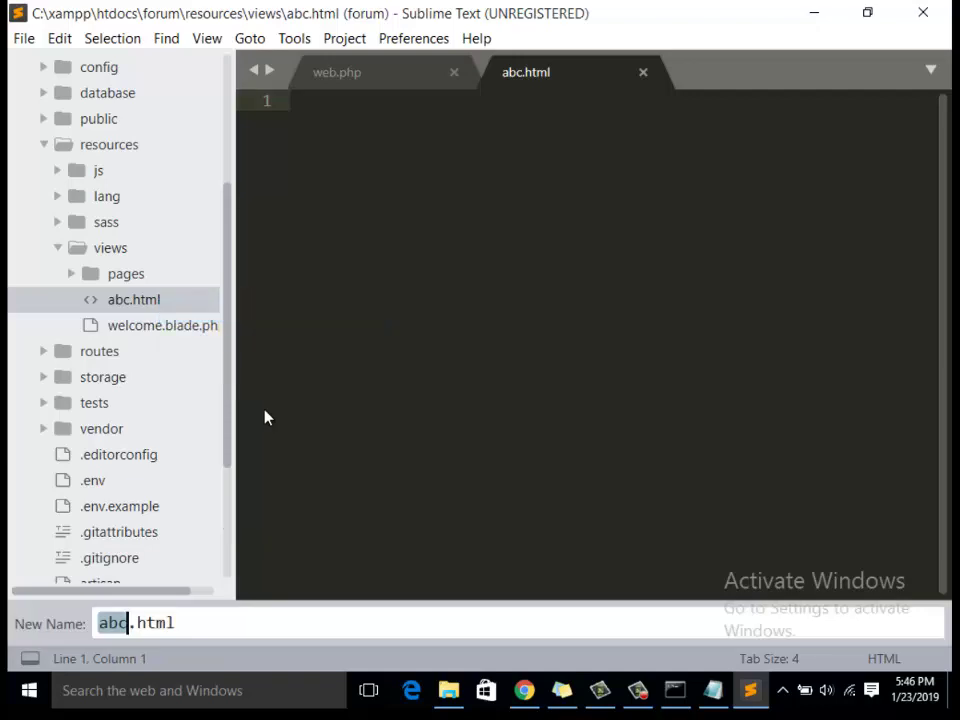
{"action": "key", "text": "Right"}
{"action": "key", "text": "shift+End"}
{"action": "type", "text": ",blade"}
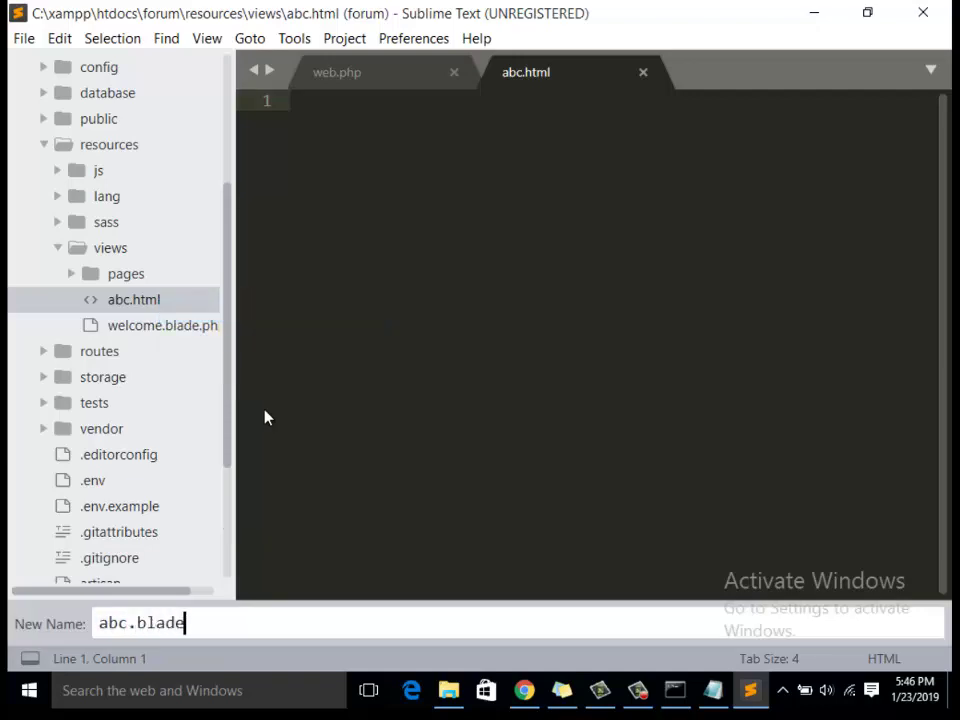
{"action": "type", "text": ".php"}
{"action": "key", "text": "Return"}
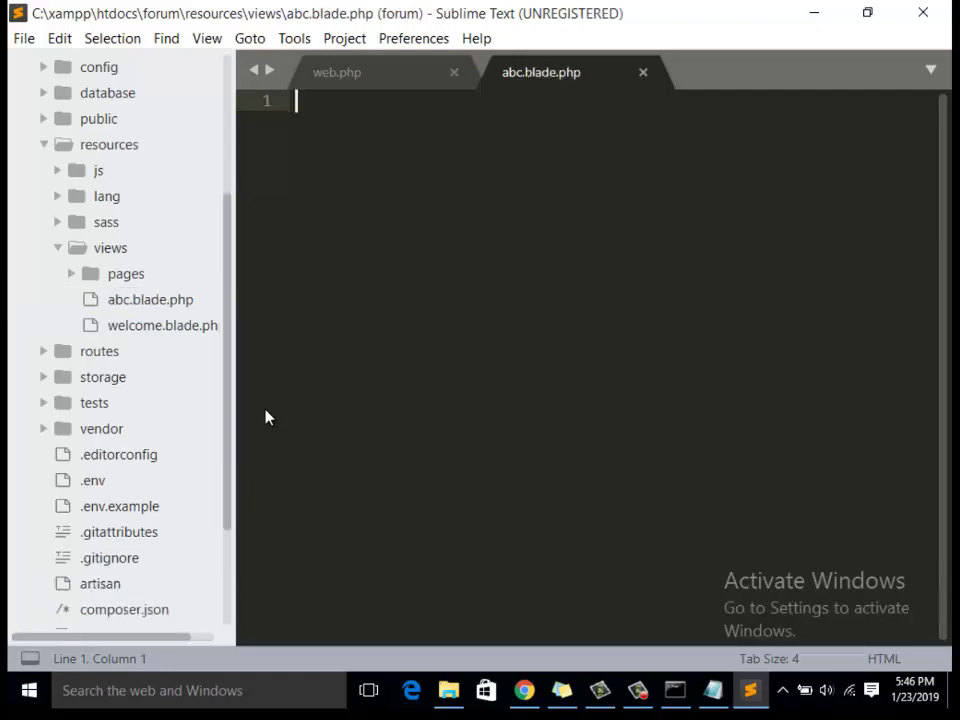
- Switch to Chrome and reload localhost:8080/forum/public/chart to test the renamed Blade view
{"action": "key", "text": "alt+Tab"}
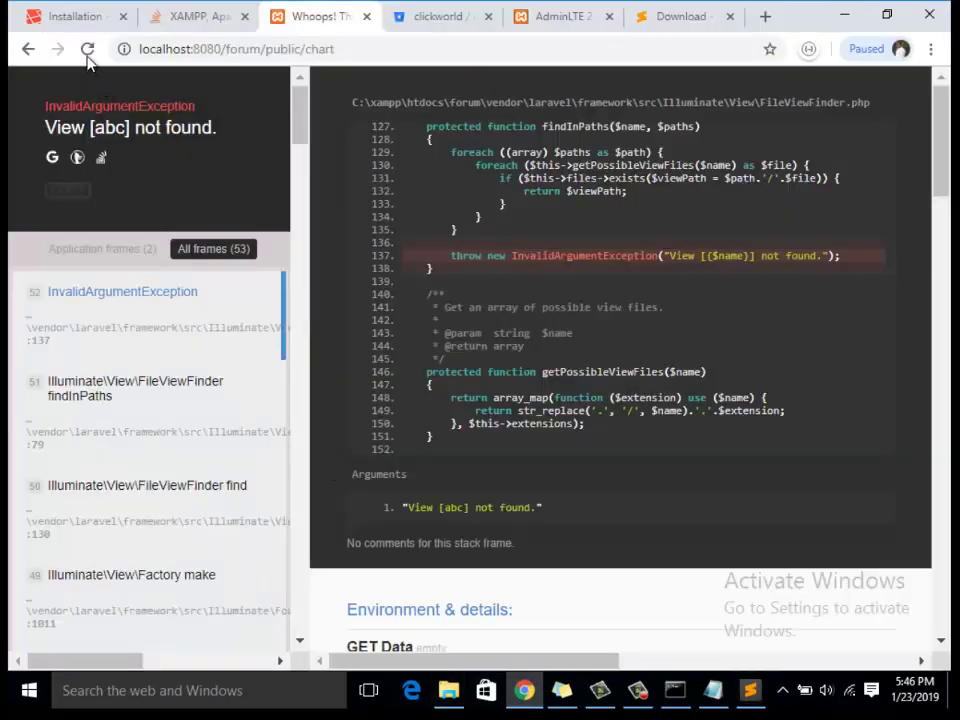
{"action": "left_click", "coordinate": [347, 50]}
{"action": "key", "text": "Return"}
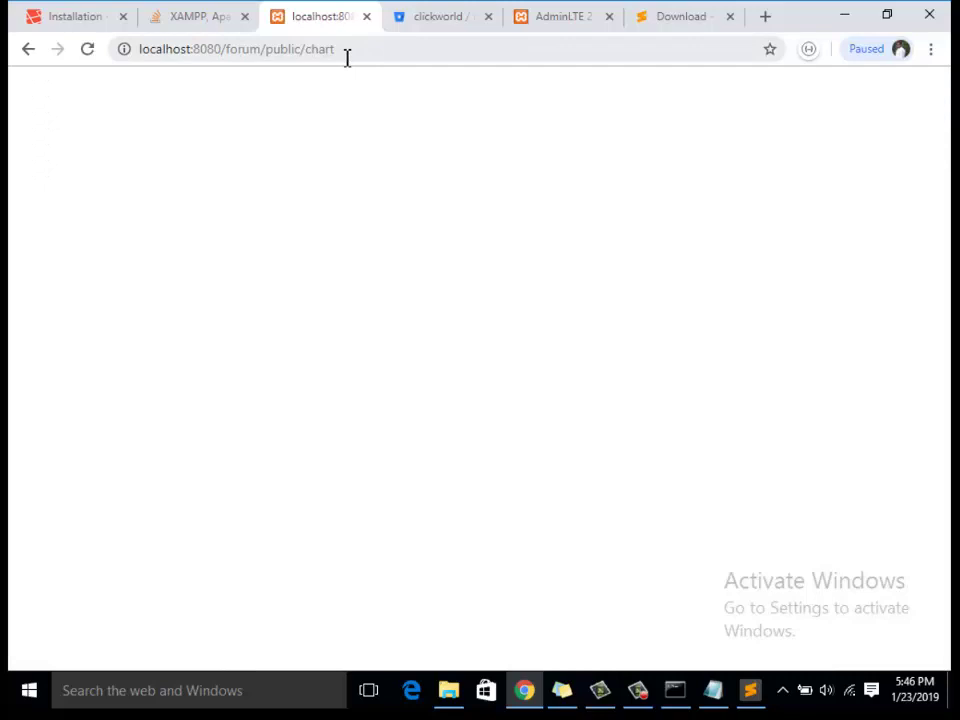
- In Sublime Text, rename abc.blade.php in the views folder as login.blade.php
{"action": "left_click", "coordinate": [750, 690]}
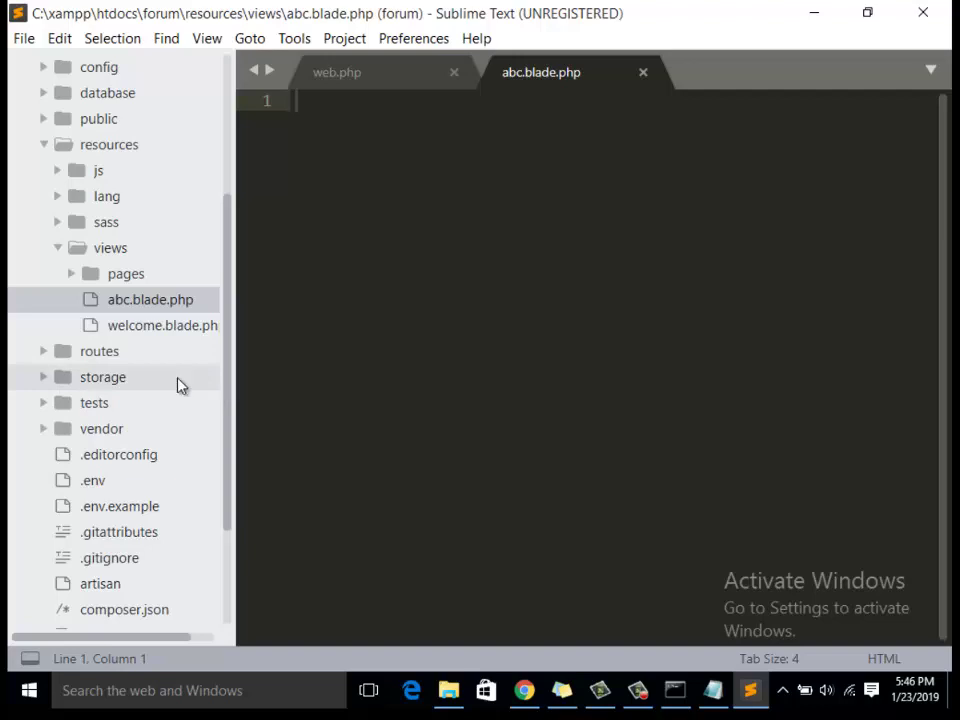
{"action": "right_click", "coordinate": [117, 310]}
{"action": "left_click", "coordinate": [170, 316]}
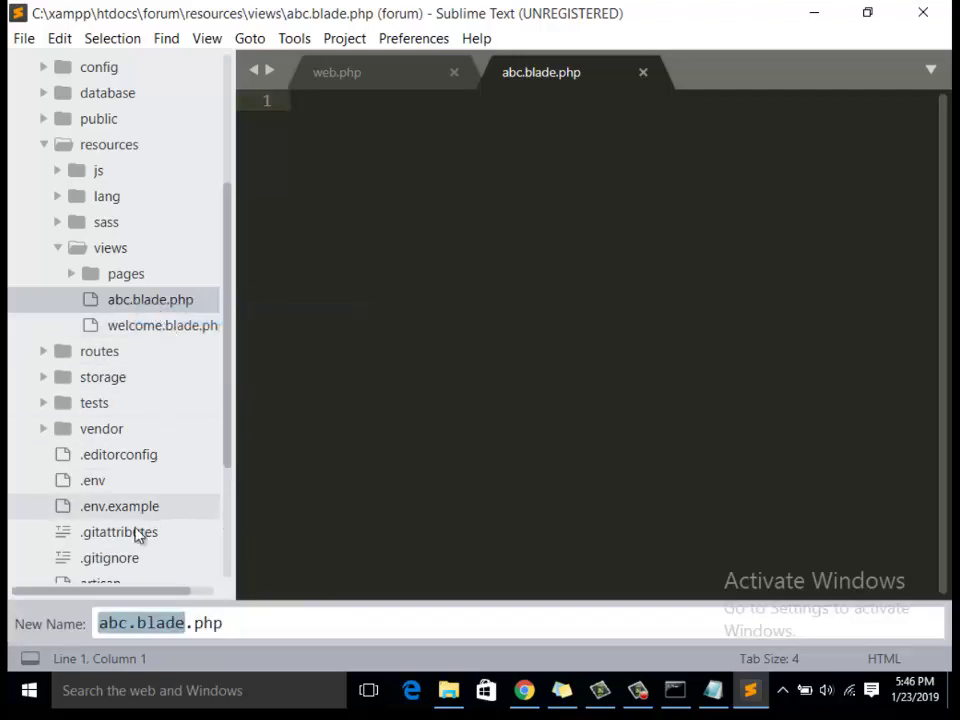
{"action": "double_click", "coordinate": [107, 622]}
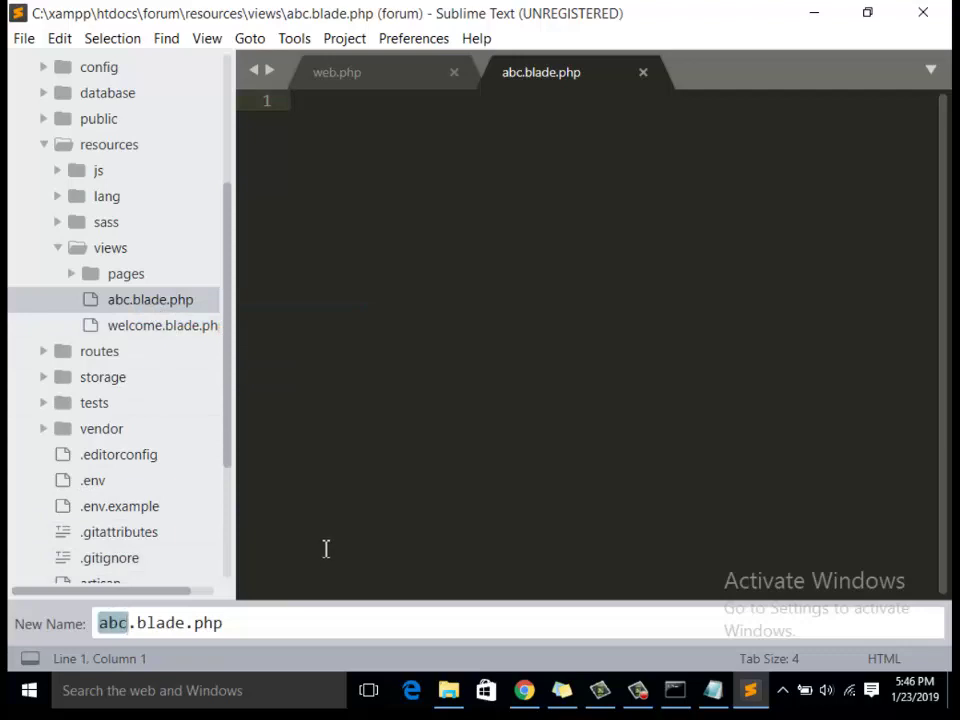
{"action": "type", "text": "login"}
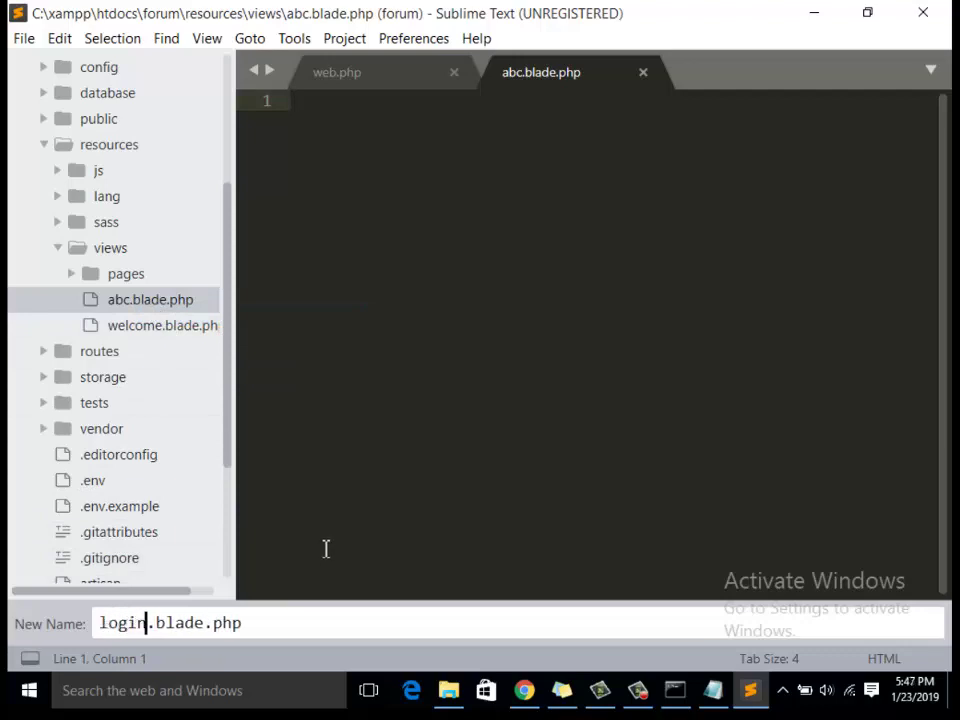
{"action": "key", "text": "Return"}
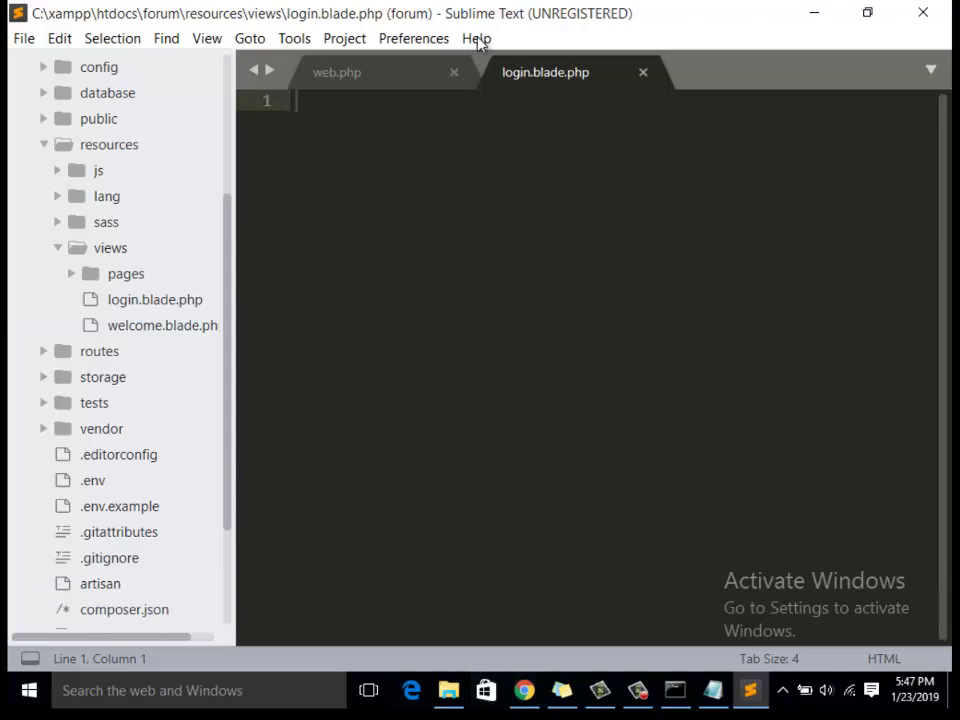
- Make the '/chart' route in web.php return the view 'login', save, and reload the chart page in Chrome
{"action": "left_click", "coordinate": [426, 74]}
{"action": "double_click", "coordinate": [478, 456]}
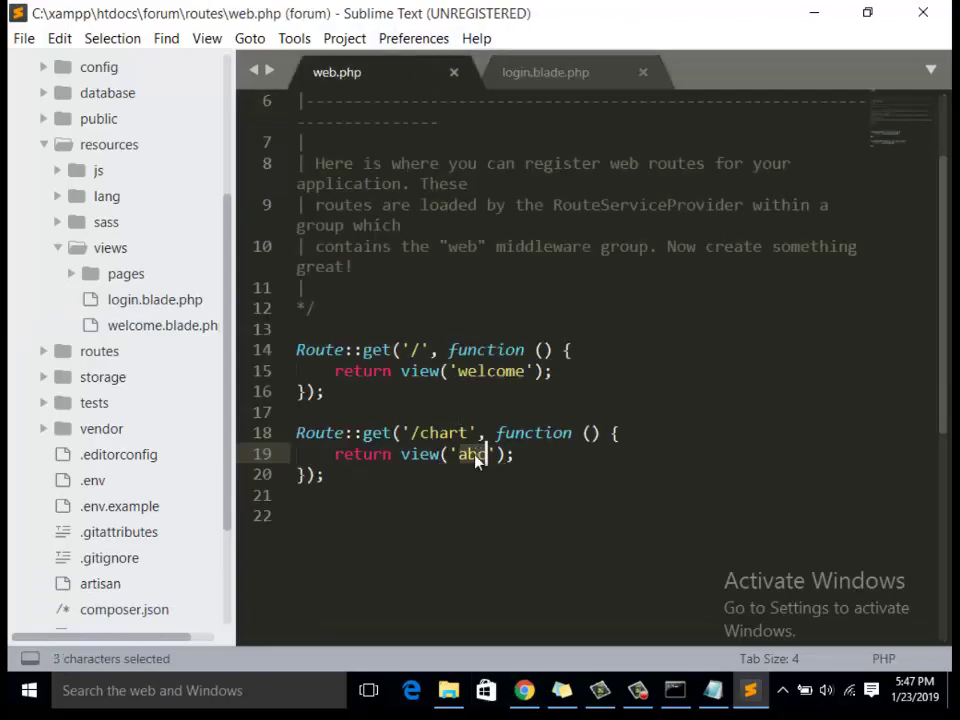
{"action": "type", "text": "login"}
{"action": "key", "text": "ctrl+s"}
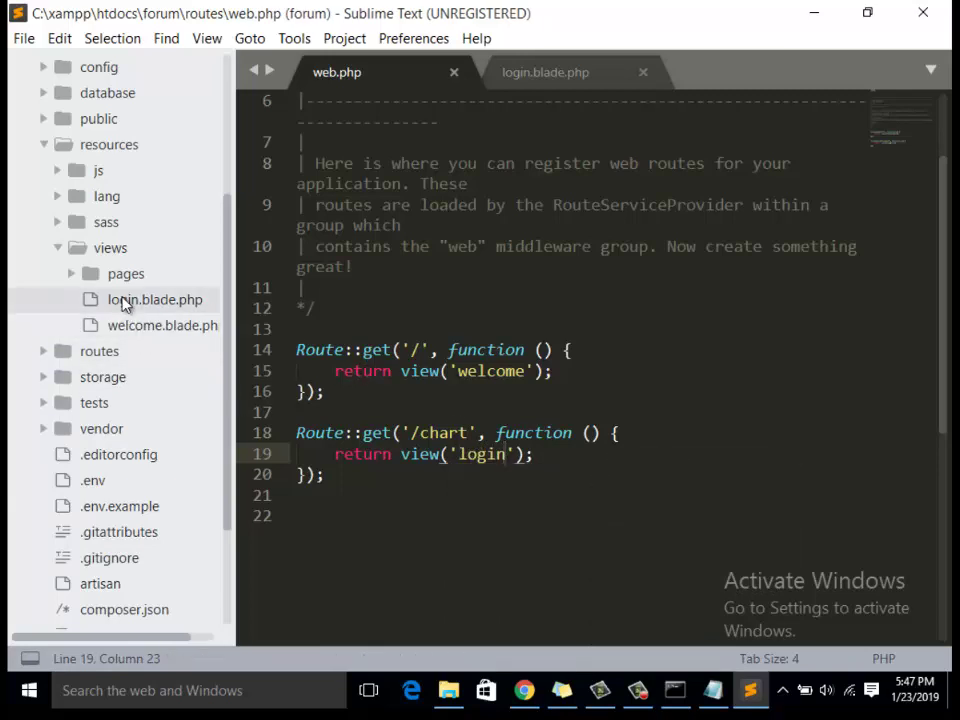
{"action": "key", "text": "ctrl+s"}
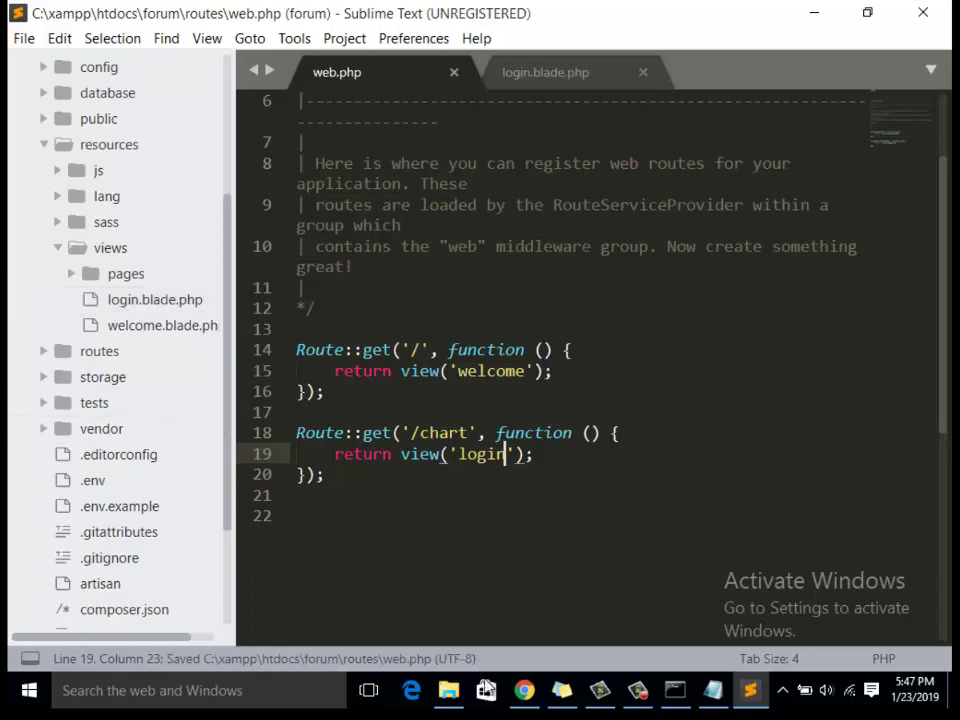
{"action": "left_click", "coordinate": [524, 690]}
{"action": "left_click", "coordinate": [87, 48]}
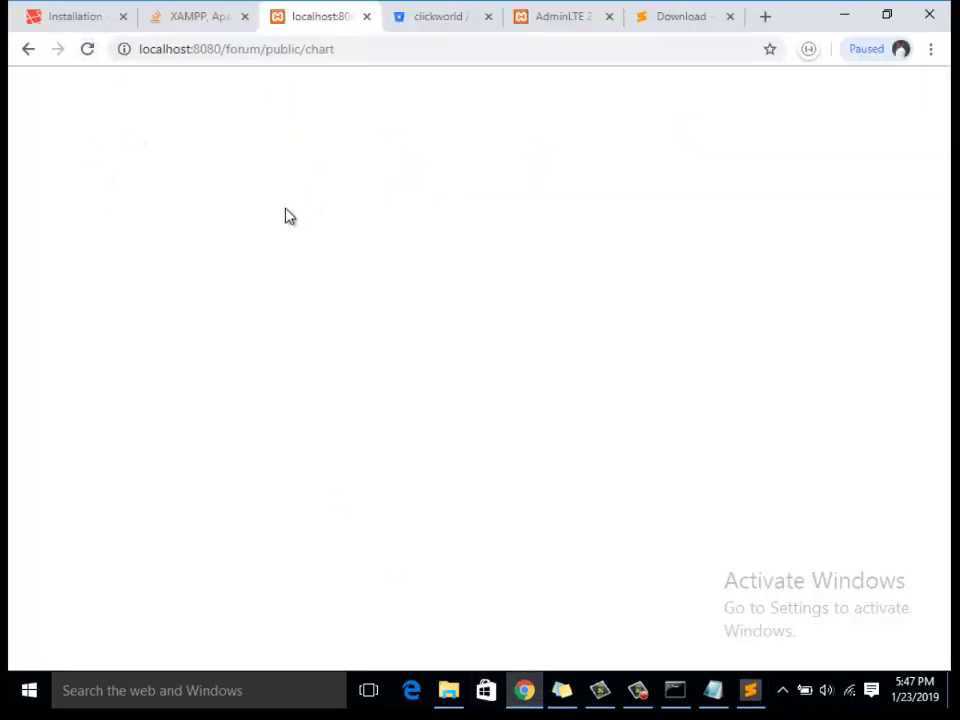
- Back in Sublime Text, change the '/chart' route's path to '/login' and save web.php
{"action": "left_click", "coordinate": [752, 690]}
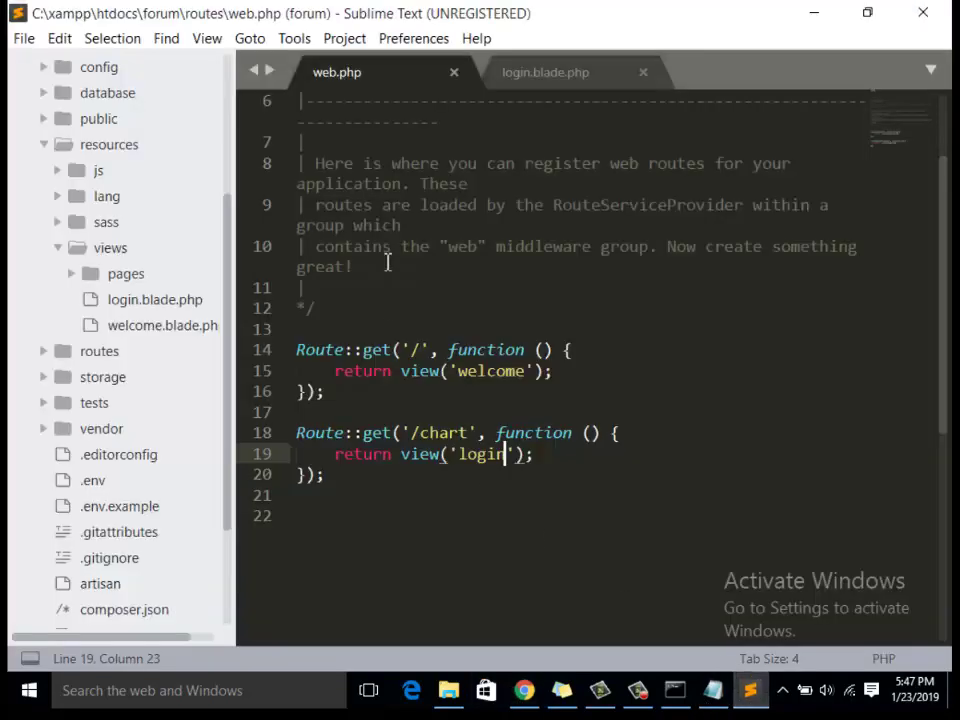
{"action": "left_click", "coordinate": [449, 433]}
{"action": "double_click", "coordinate": [449, 432]}
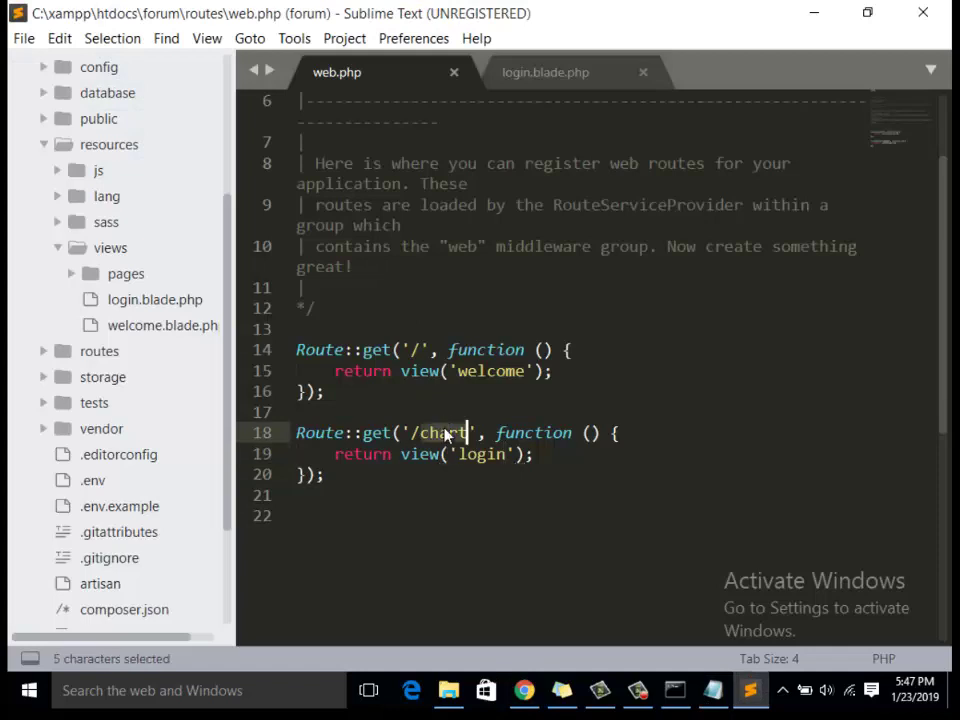
{"action": "type", "text": "o"}
{"action": "key", "text": "BackSpace"}
{"action": "type", "text": "llo"}
{"action": "key", "text": "BackSpace"}
{"action": "key", "text": "BackSpace"}
{"action": "type", "text": "ogin"}
{"action": "key", "text": "ctrl+s"}
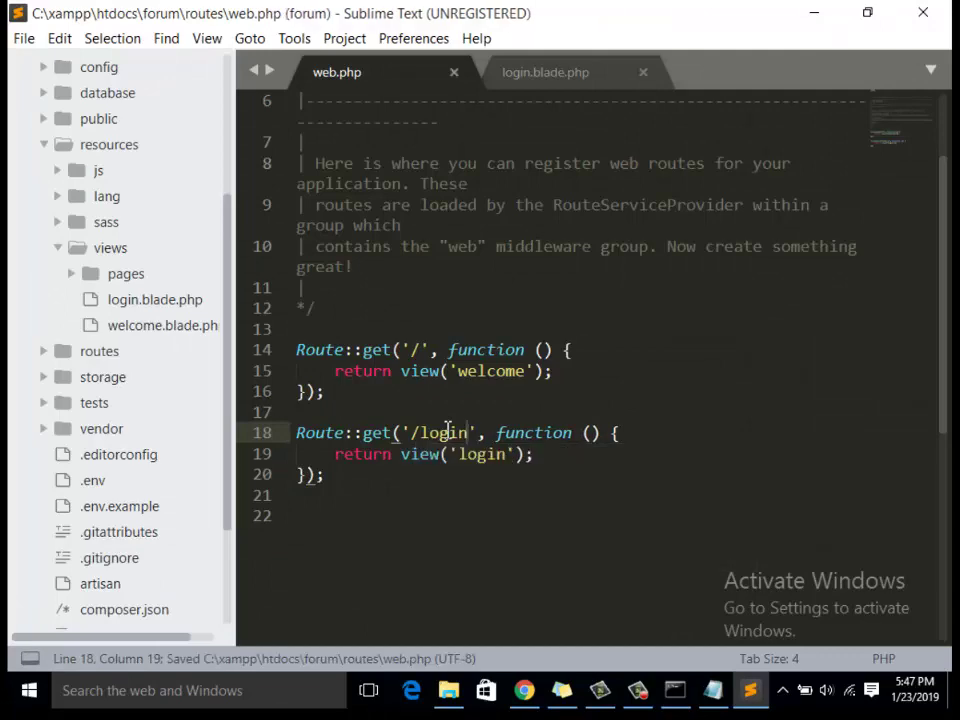
- Switch to Chrome and load localhost:8080/forum/public/login to test the renamed route
{"action": "key", "text": "alt+Tab"}
{"action": "left_click", "coordinate": [322, 50]}
{"action": "double_click", "coordinate": [322, 50]}
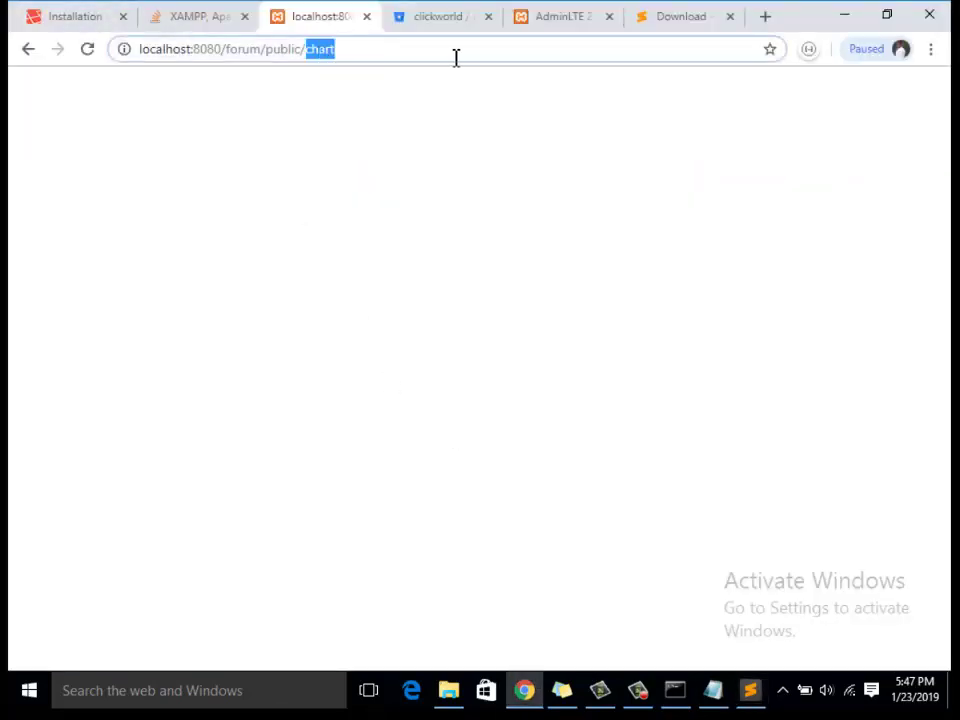
{"action": "type", "text": "login"}
{"action": "key", "text": "ctrl+s"}
{"action": "key", "text": "Return"}
{"action": "key", "text": "Escape"}
{"action": "left_click", "coordinate": [455, 57]}
{"action": "key", "text": "BackSpace"}
{"action": "key", "text": "BackSpace"}
{"action": "key", "text": "BackSpace"}
{"action": "key", "text": "BackSpace"}
{"action": "key", "text": "BackSpace"}
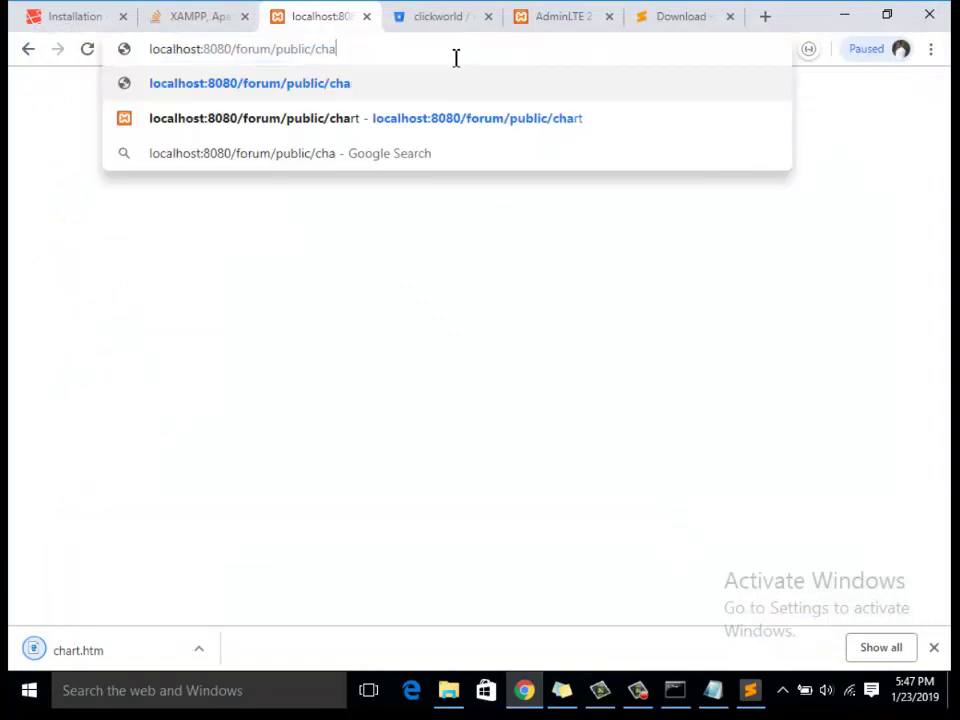
{"action": "type", "text": "login"}
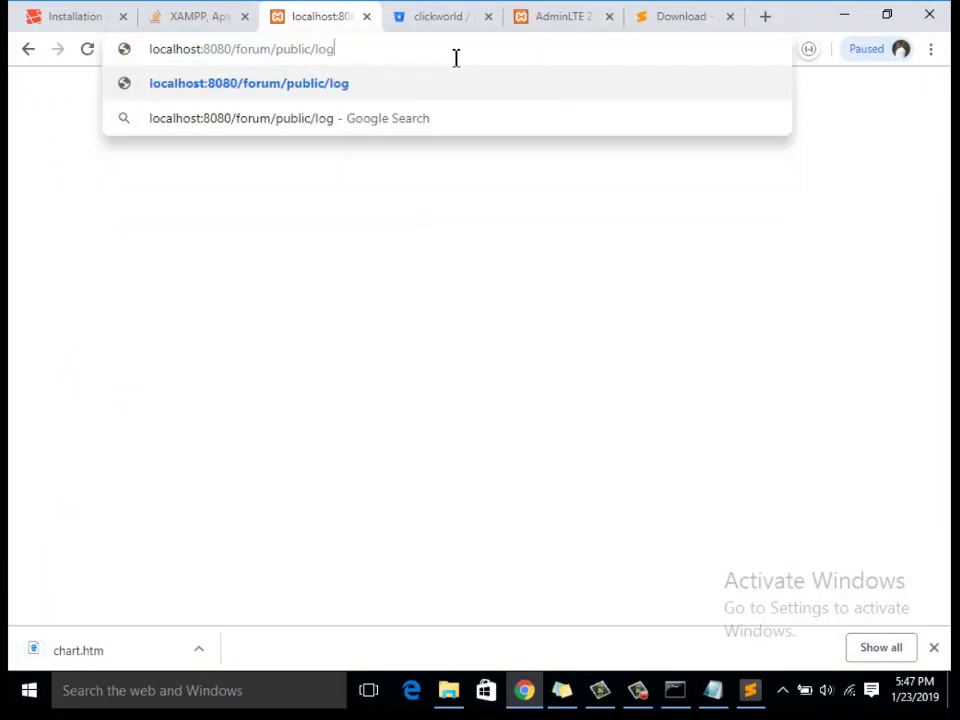
{"action": "key", "text": "Return"}
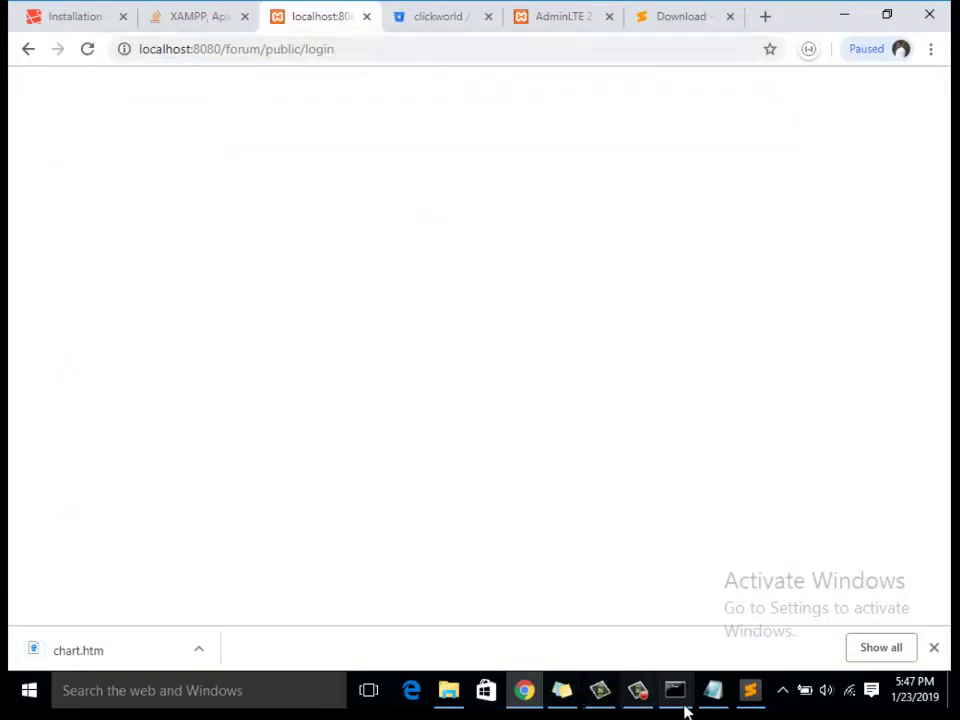
- Switch to Sublime Text, browse the views/pages folder, and open login.html from its examples subfolder
{"action": "left_click", "coordinate": [748, 690]}
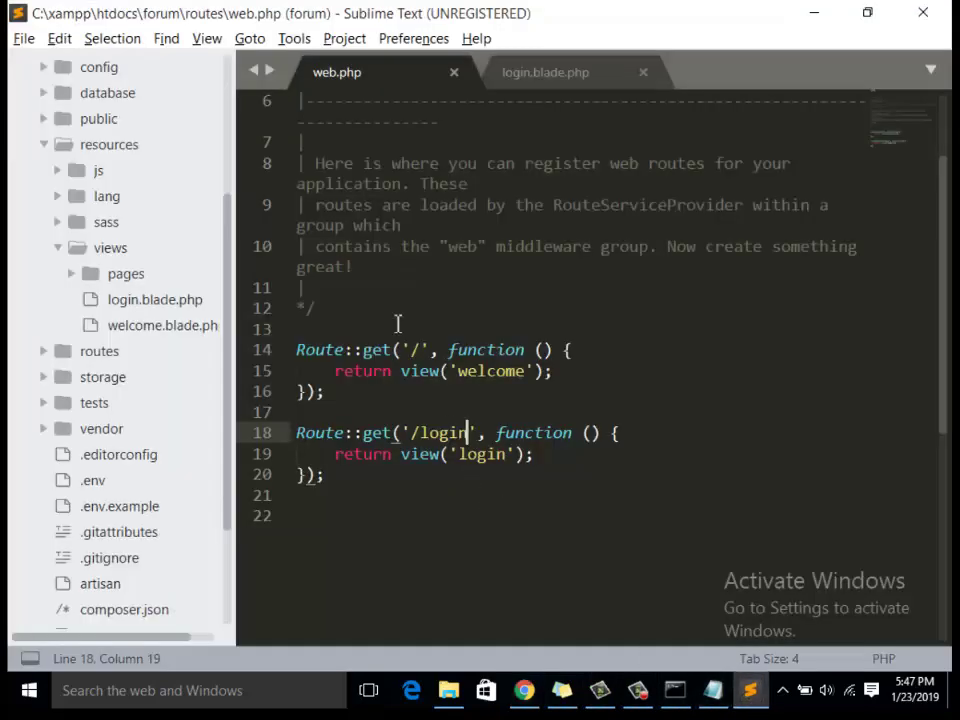
{"action": "left_click", "coordinate": [137, 277]}
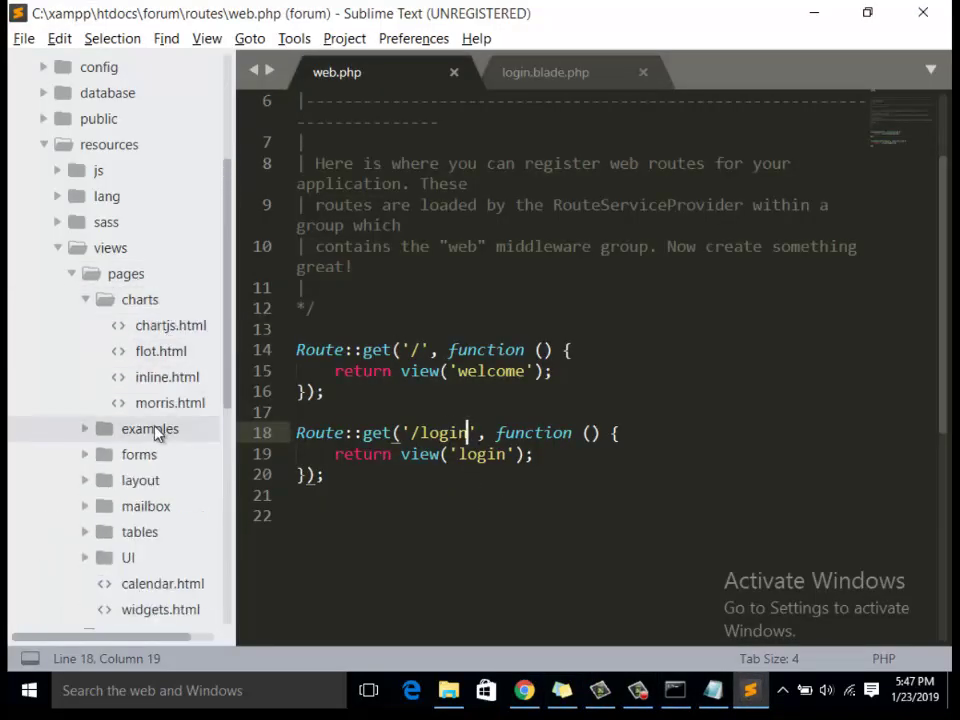
{"action": "left_click", "coordinate": [137, 455]}
{"action": "left_click", "coordinate": [140, 455]}
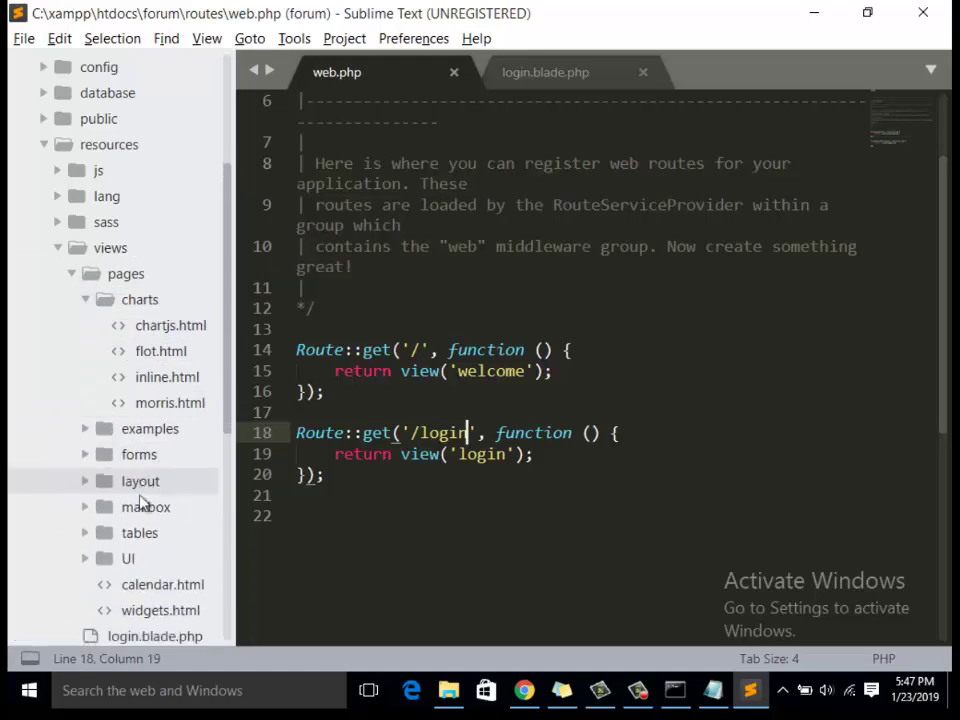
{"action": "scroll", "coordinate": [150, 540], "scroll_direction": "down", "scroll_amount": 3}
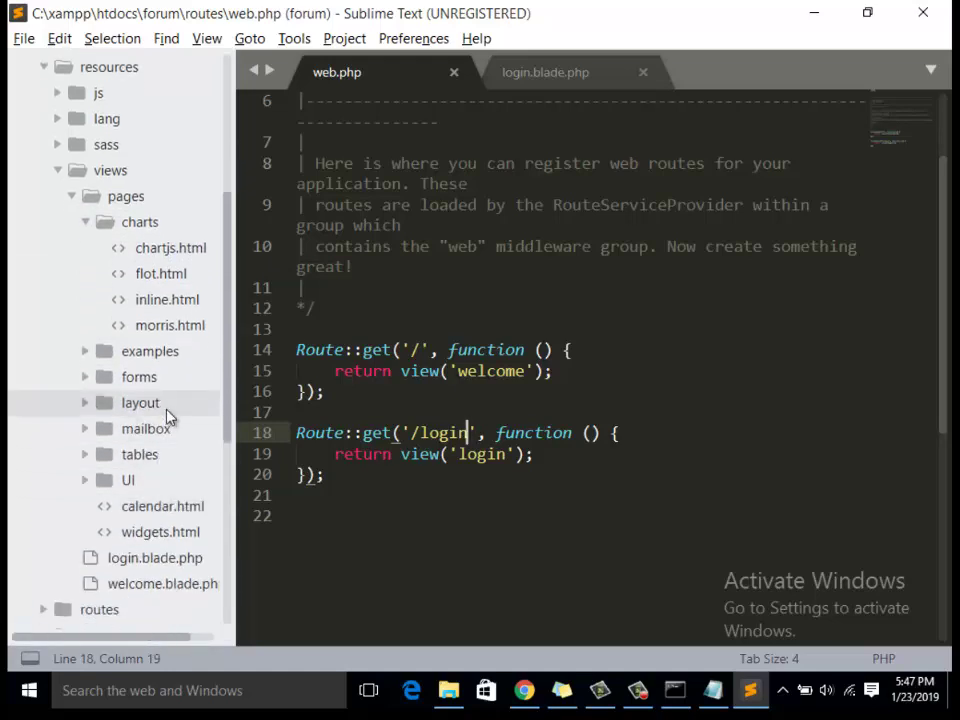
{"action": "scroll", "coordinate": [154, 510], "scroll_direction": "down", "scroll_amount": 3}
{"action": "left_click", "coordinate": [146, 380]}
{"action": "left_click", "coordinate": [148, 377]}
{"action": "left_click", "coordinate": [152, 353]}
{"action": "left_click", "coordinate": [154, 355]}
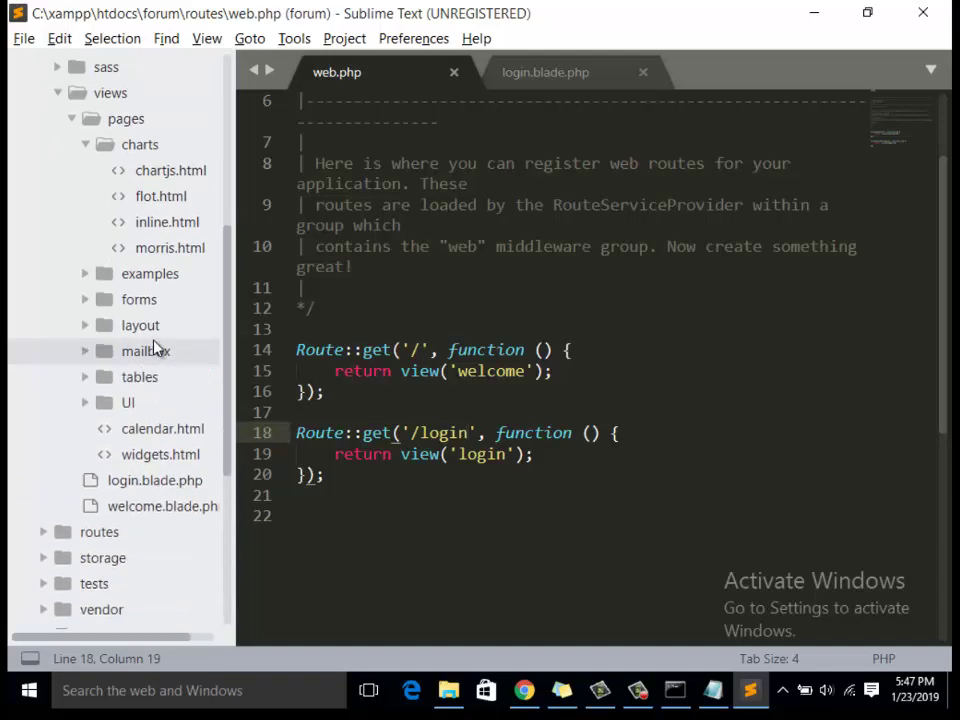
{"action": "left_click", "coordinate": [154, 333]}
{"action": "left_click", "coordinate": [154, 334]}
{"action": "left_click", "coordinate": [155, 300]}
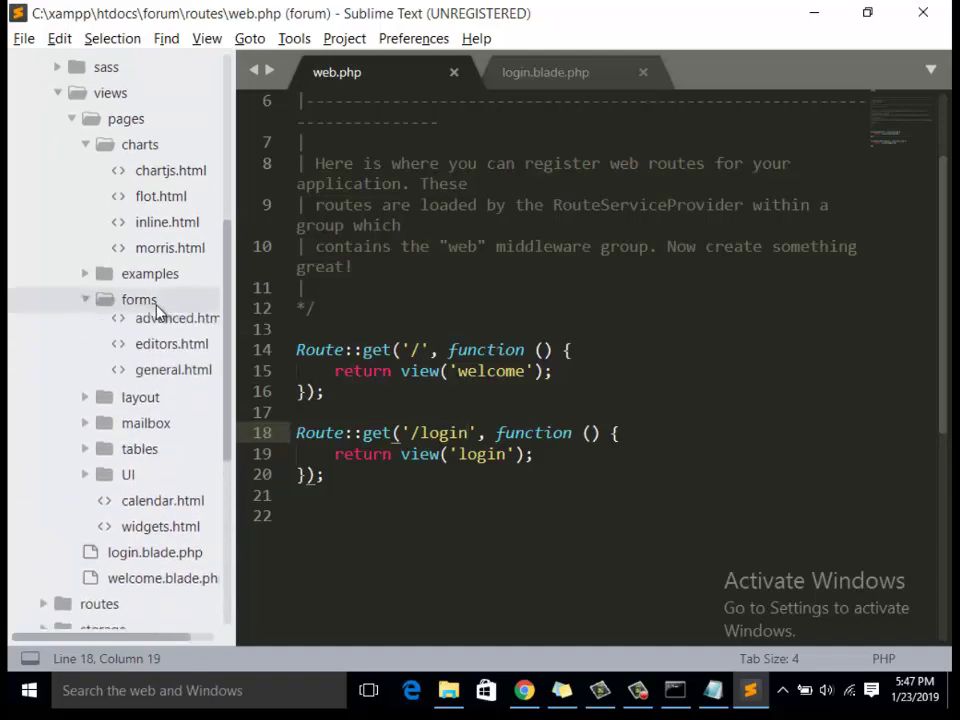
{"action": "left_click", "coordinate": [156, 302]}
{"action": "left_click", "coordinate": [157, 275]}
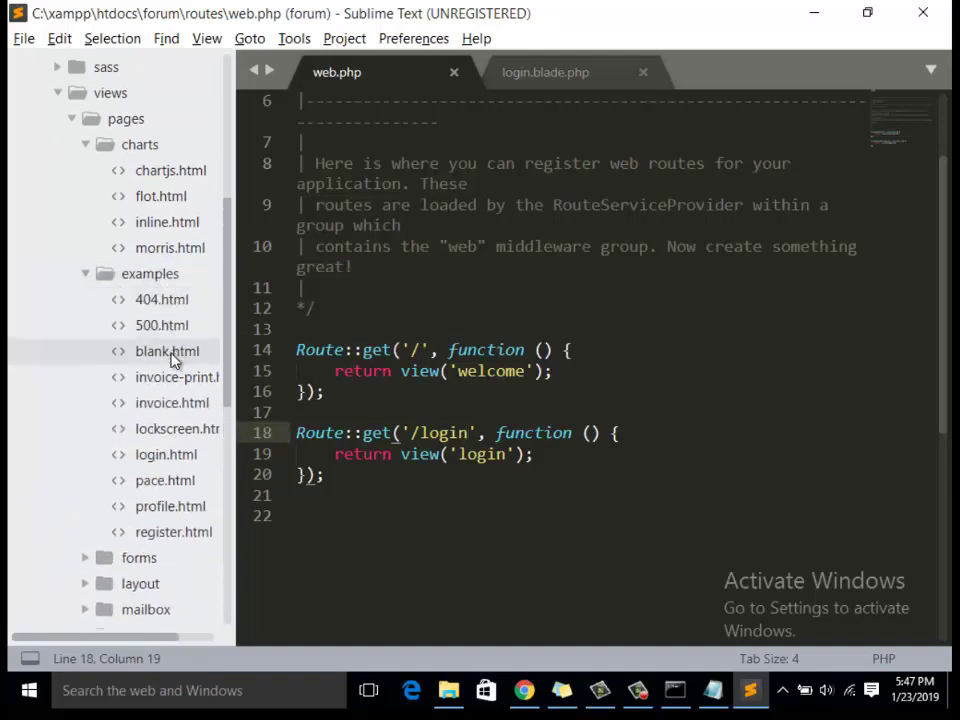
{"action": "left_click", "coordinate": [163, 457]}
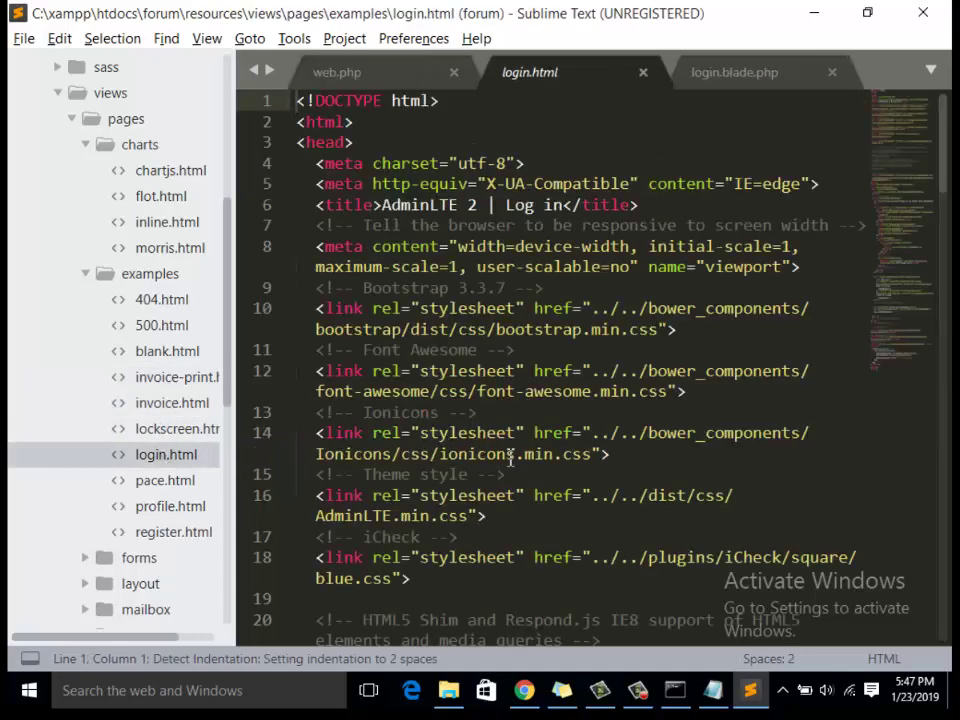
- Copy the entire contents of login.html into the empty login.blade.php and save it
{"action": "key", "text": "ctrl+a"}
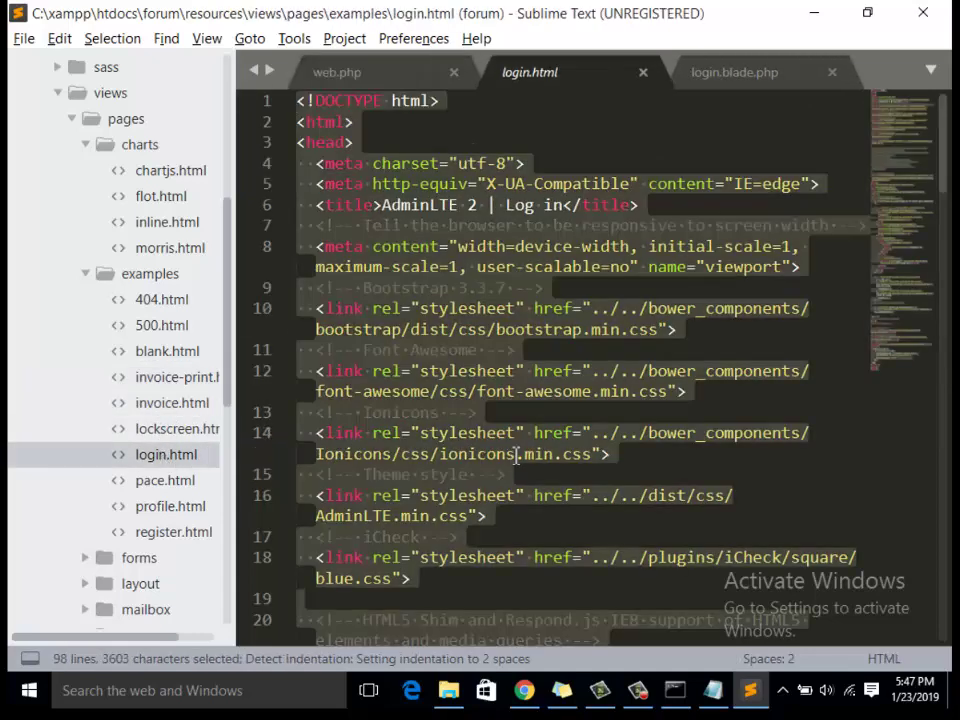
{"action": "key", "text": "ctrl+c"}
{"action": "left_click", "coordinate": [693, 80]}
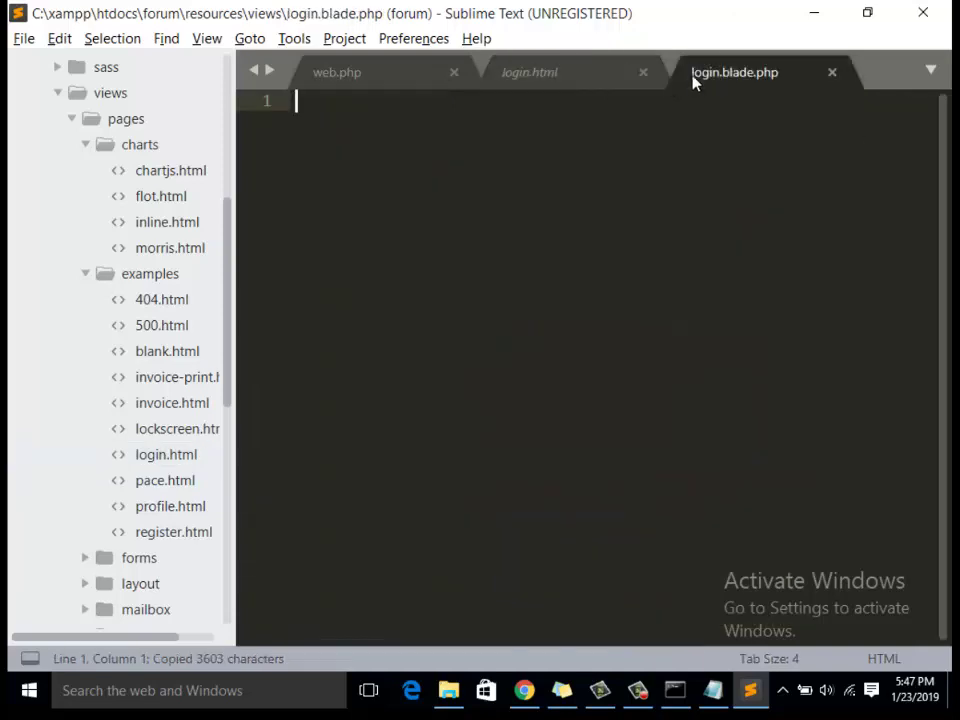
{"action": "key", "text": "ctrl+v"}
{"action": "key", "text": "ctrl+s"}
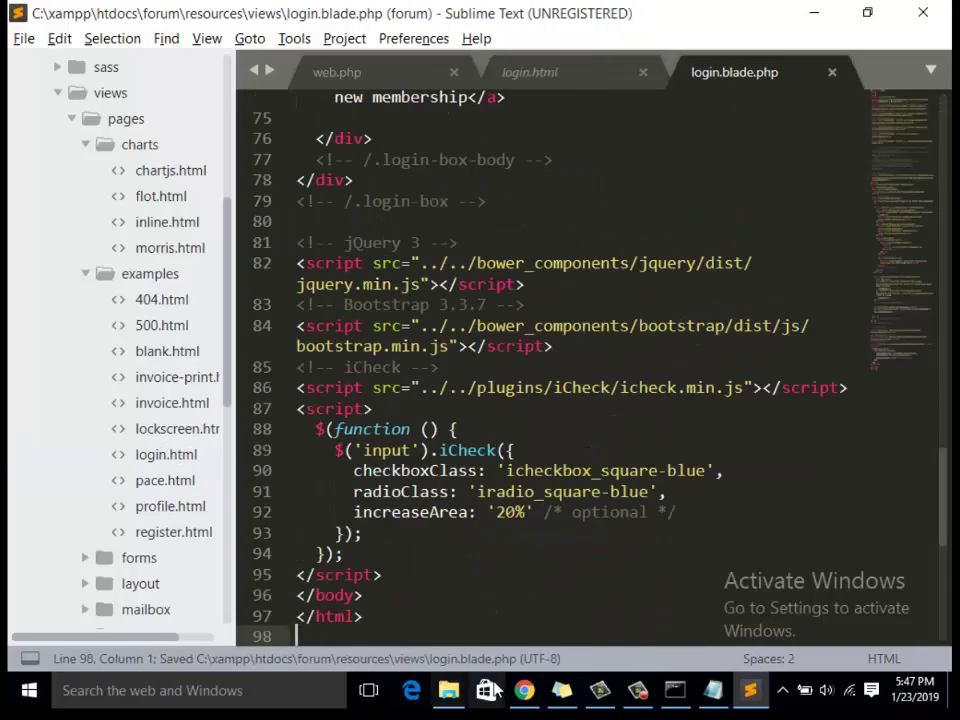
- Switch to Chrome, reload the forum login page, and inspect how its content renders
{"action": "left_click", "coordinate": [524, 690]}
{"action": "left_click", "coordinate": [87, 48]}
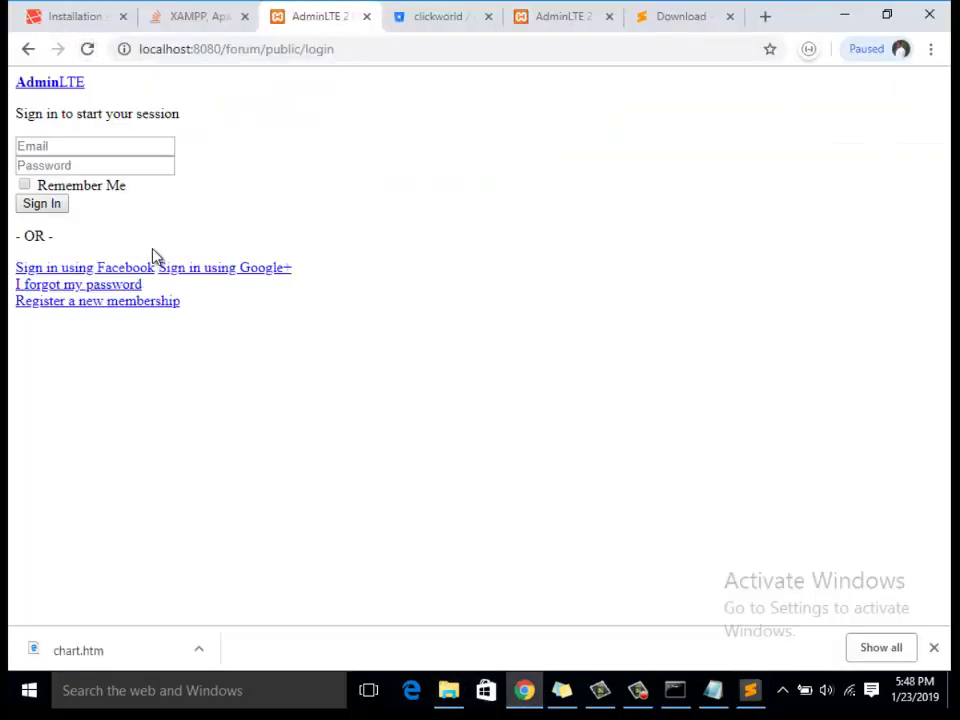
{"action": "left_click_drag", "start_coordinate": [169, 351], "coordinate": [10, 76]}
{"action": "left_click", "coordinate": [565, 436]}
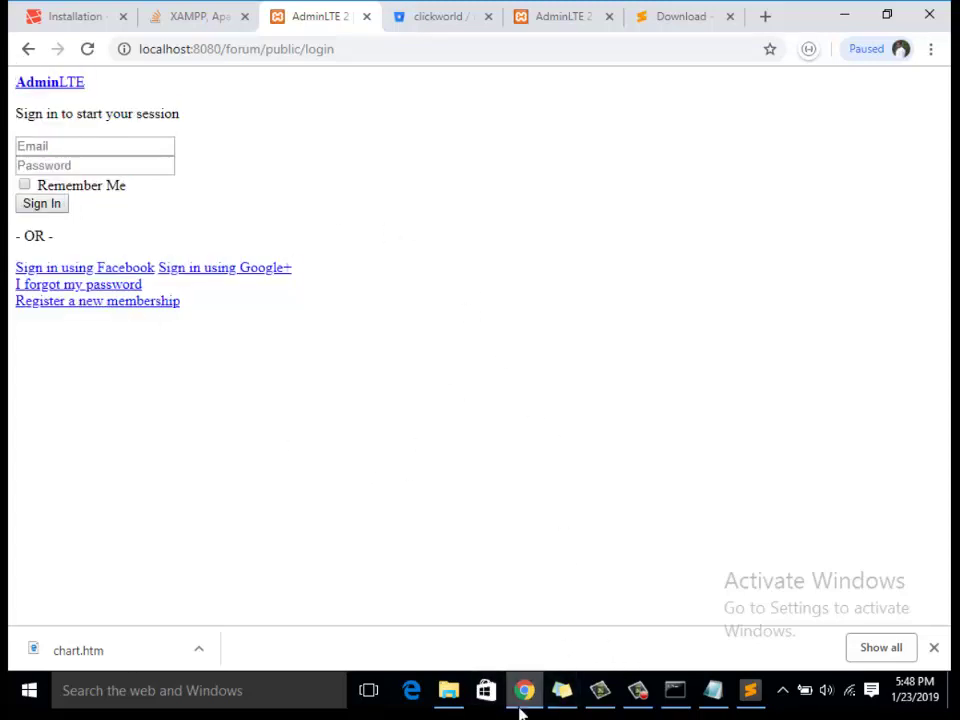
- In Sublime Text, remove '../../' from the Bootstrap stylesheet path in login.blade.php, save, and reload the login page in Chrome
{"action": "left_click", "coordinate": [745, 692]}
{"action": "scroll", "coordinate": [611, 480], "scroll_direction": "up", "scroll_amount": 15}
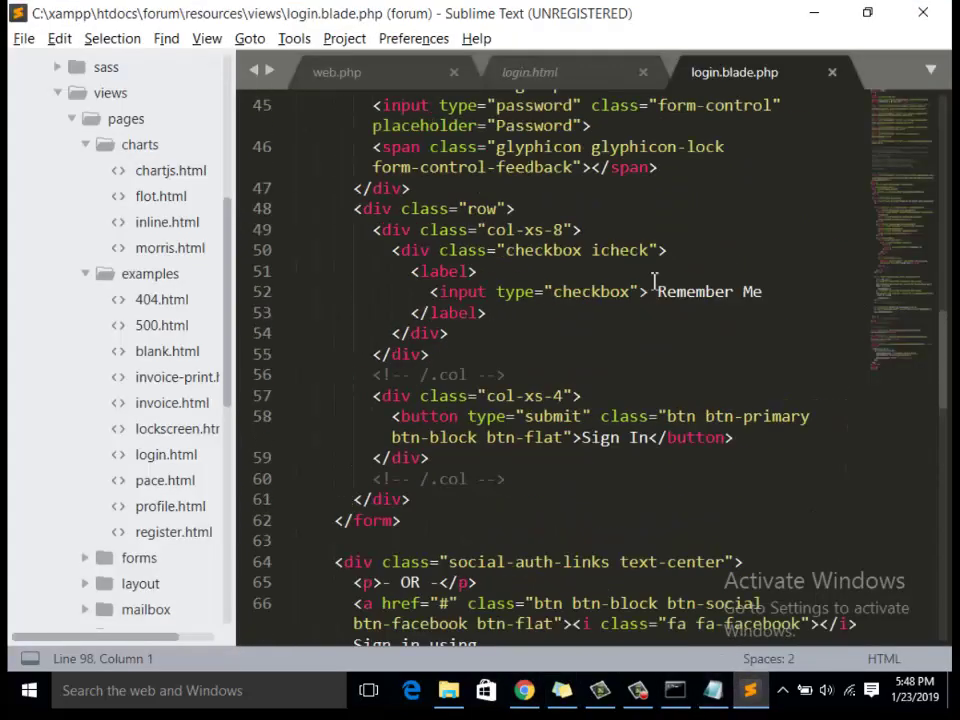
{"action": "scroll", "coordinate": [928, 140], "scroll_direction": "up", "scroll_amount": 5}
{"action": "scroll", "coordinate": [928, 140], "scroll_direction": "up", "scroll_amount": 2}
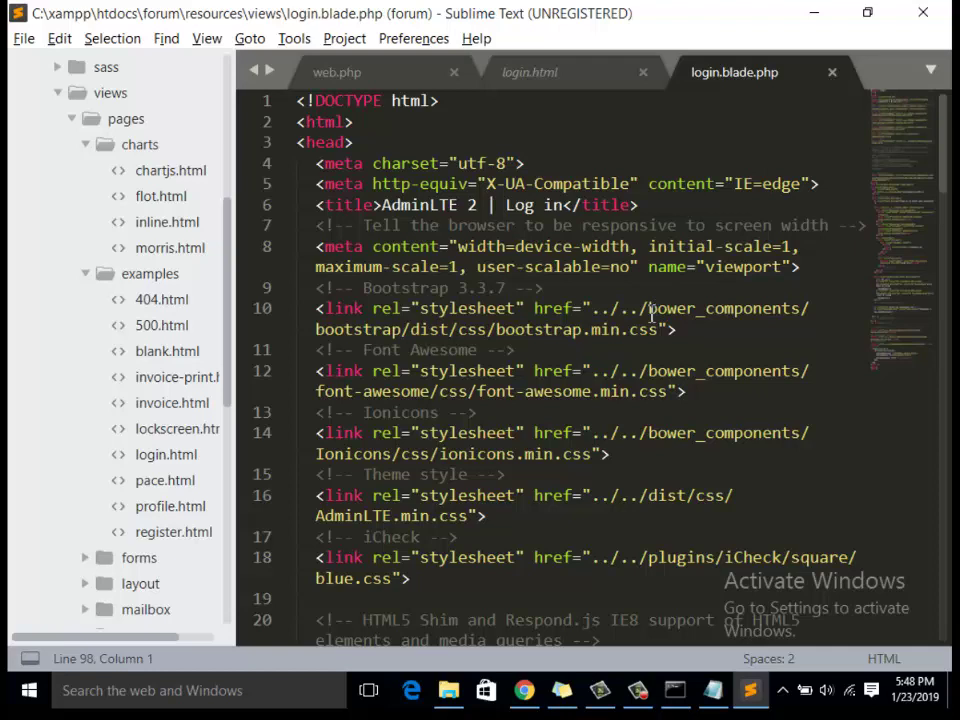
{"action": "left_click_drag", "start_coordinate": [650, 311], "coordinate": [591, 312]}
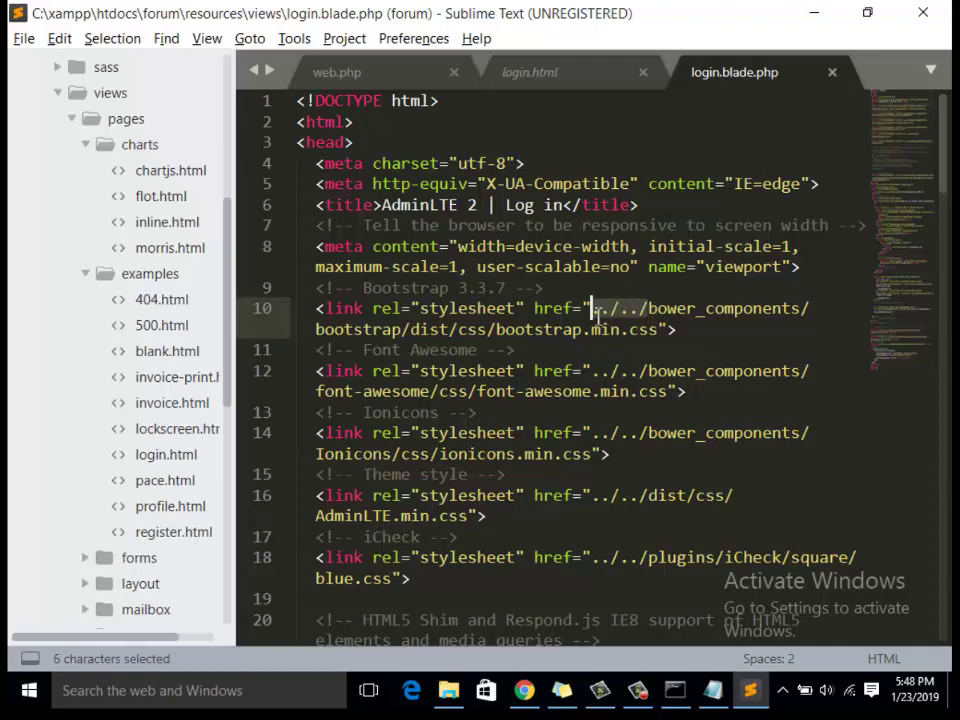
{"action": "key", "text": "BackSpace"}
{"action": "key", "text": "ctrl+s"}
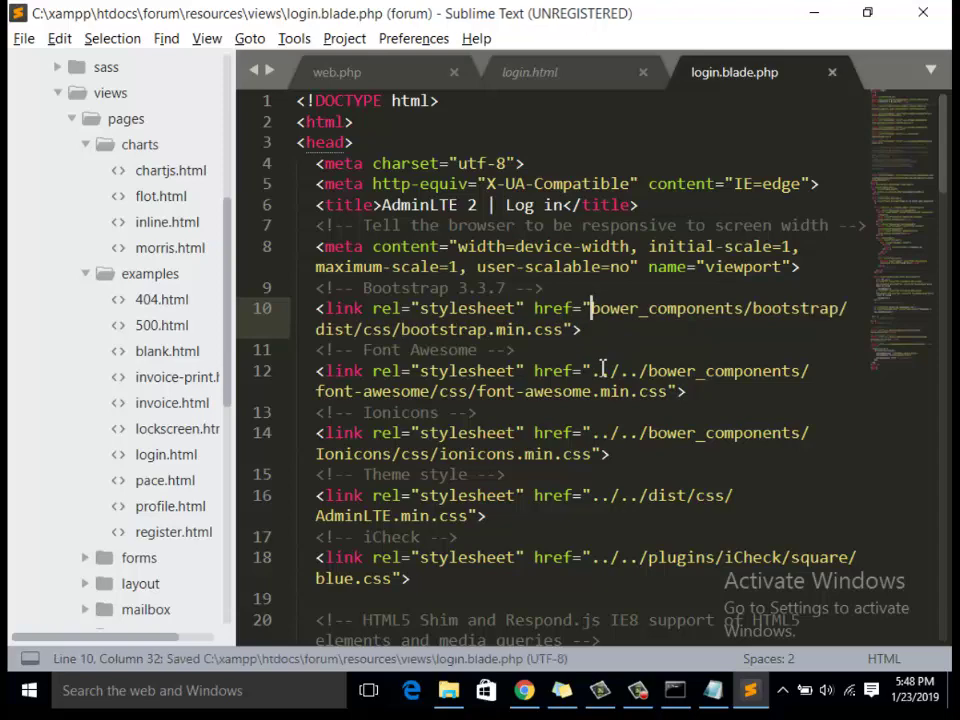
{"action": "key", "text": "alt+Tab"}
{"action": "key", "text": "F5"}
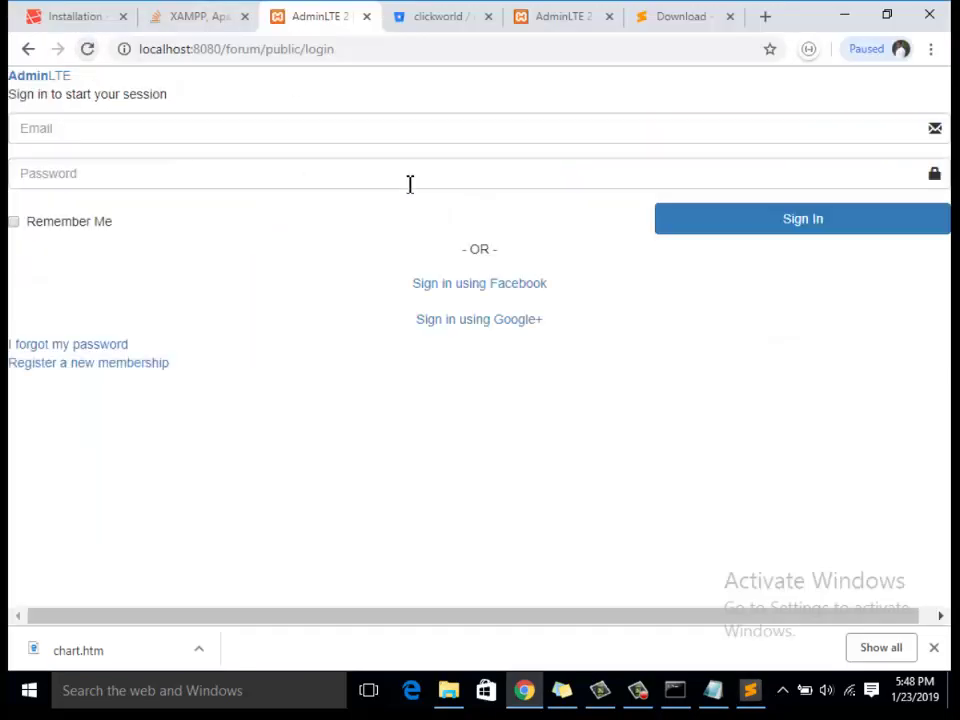
- Back in Sublime Text, undo the Bootstrap path edit, collapse the views folder, and save login.blade.php
{"action": "key", "text": "alt+Tab"}
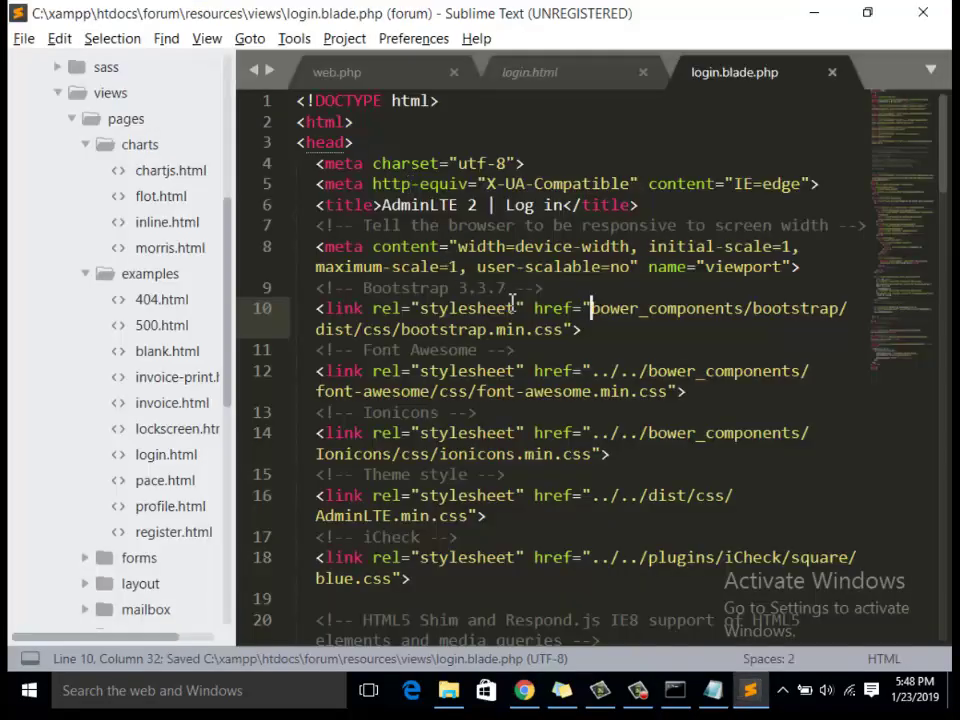
{"action": "key", "text": "ctrl+z"}
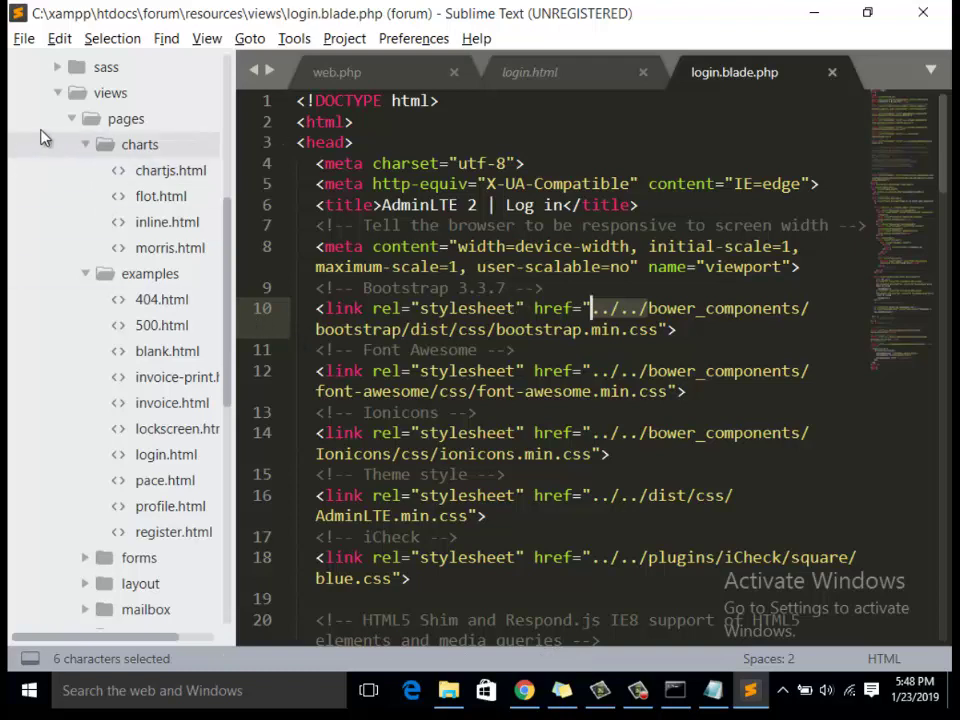
{"action": "left_click", "coordinate": [57, 93]}
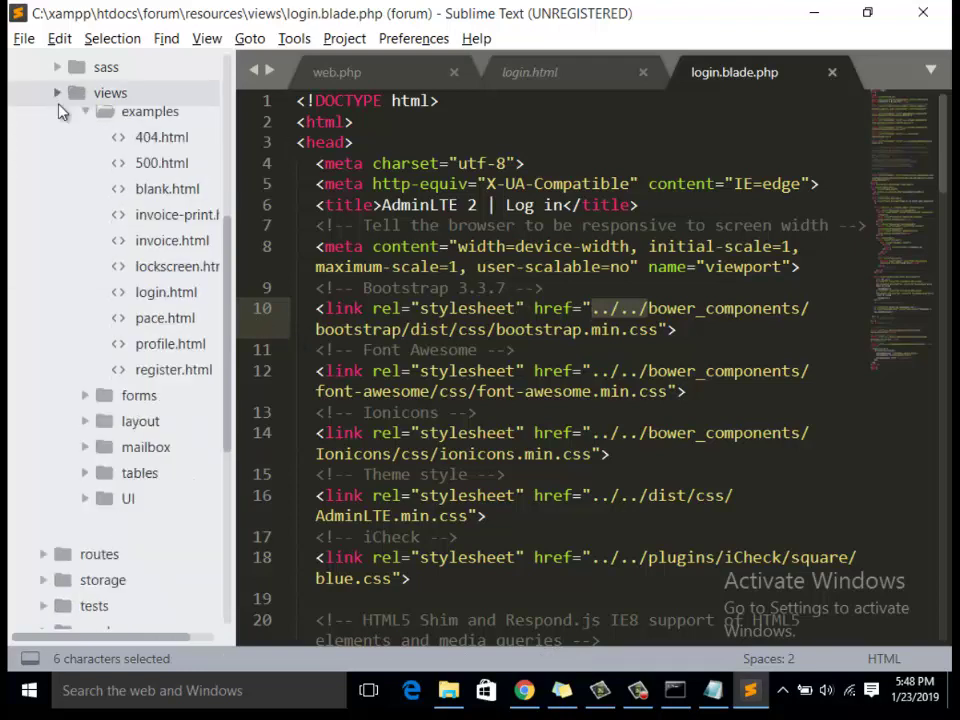
{"action": "scroll", "coordinate": [634, 330], "scroll_direction": "down", "scroll_amount": 2}
{"action": "left_click", "coordinate": [634, 330]}
{"action": "key", "text": "ctrl+s"}
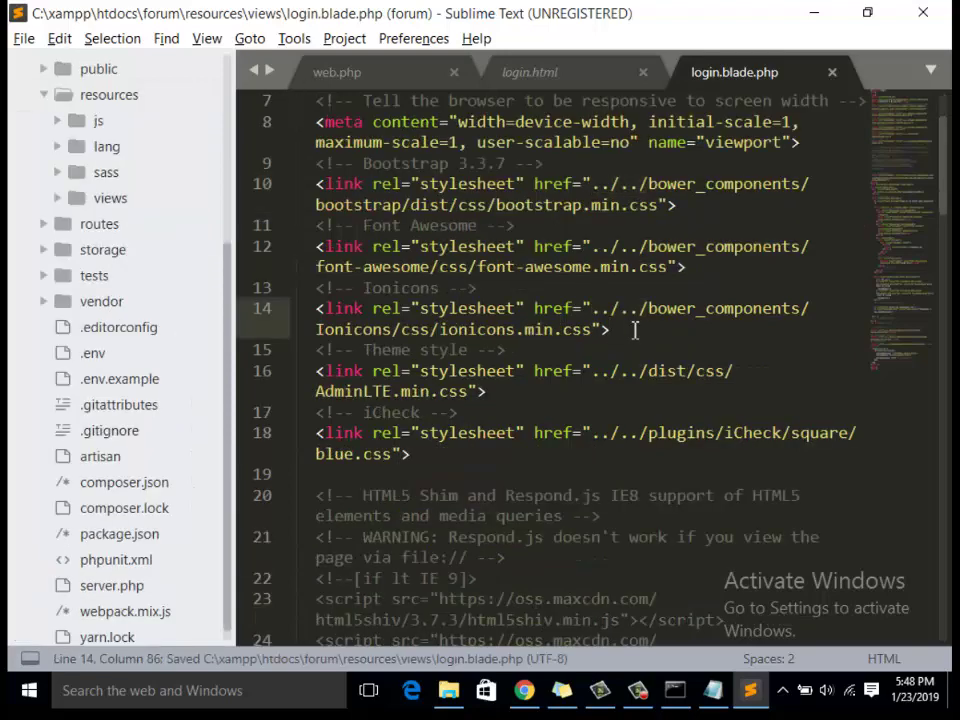
- Cut the code from the DOCTYPE line through the end of the head section out of login.blade.php
{"action": "scroll", "coordinate": [570, 352], "scroll_direction": "down", "scroll_amount": 3}
{"action": "scroll", "coordinate": [570, 352], "scroll_direction": "down", "scroll_amount": 3}
{"action": "left_click_drag", "start_coordinate": [366, 372], "coordinate": [225, 5]}
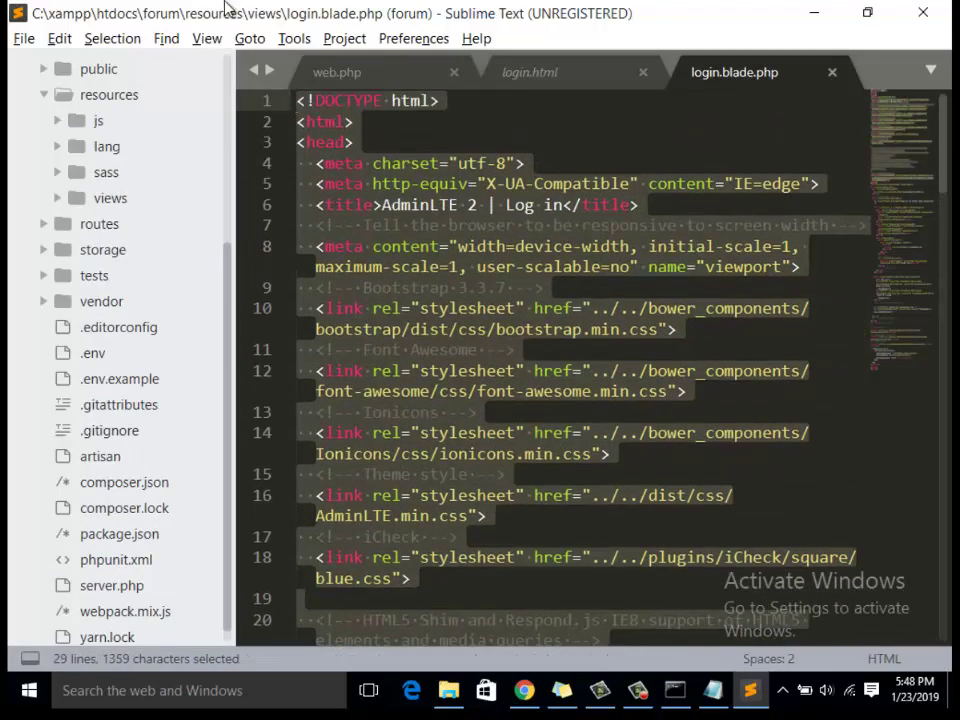
{"action": "key", "text": "ctrl+x"}
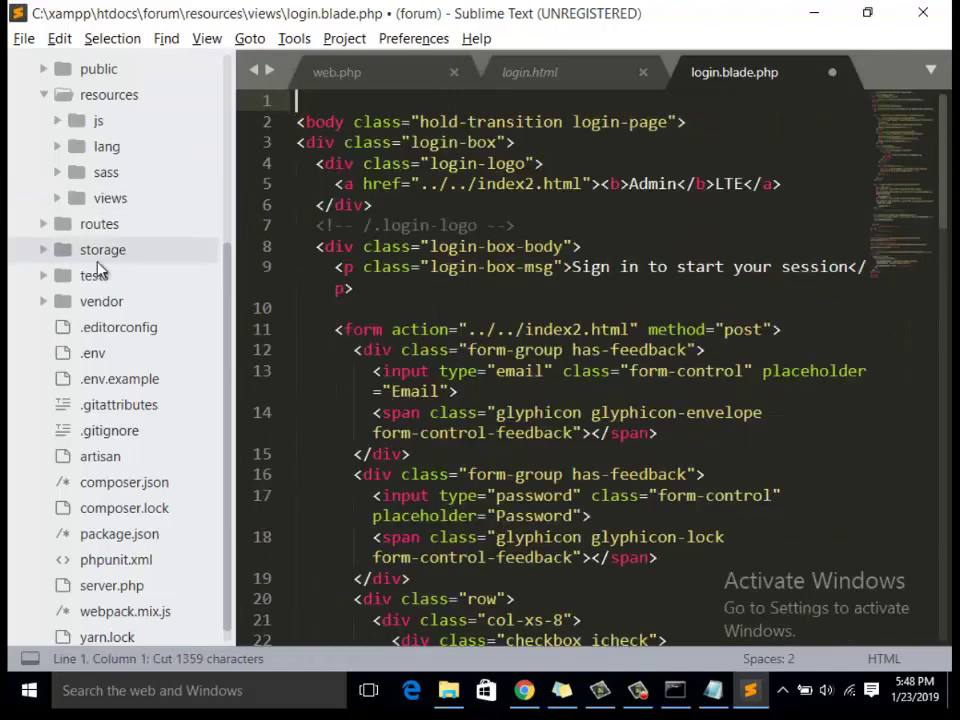
- Create a new folder named 'includes' inside the resources/views folder
{"action": "left_click", "coordinate": [136, 228]}
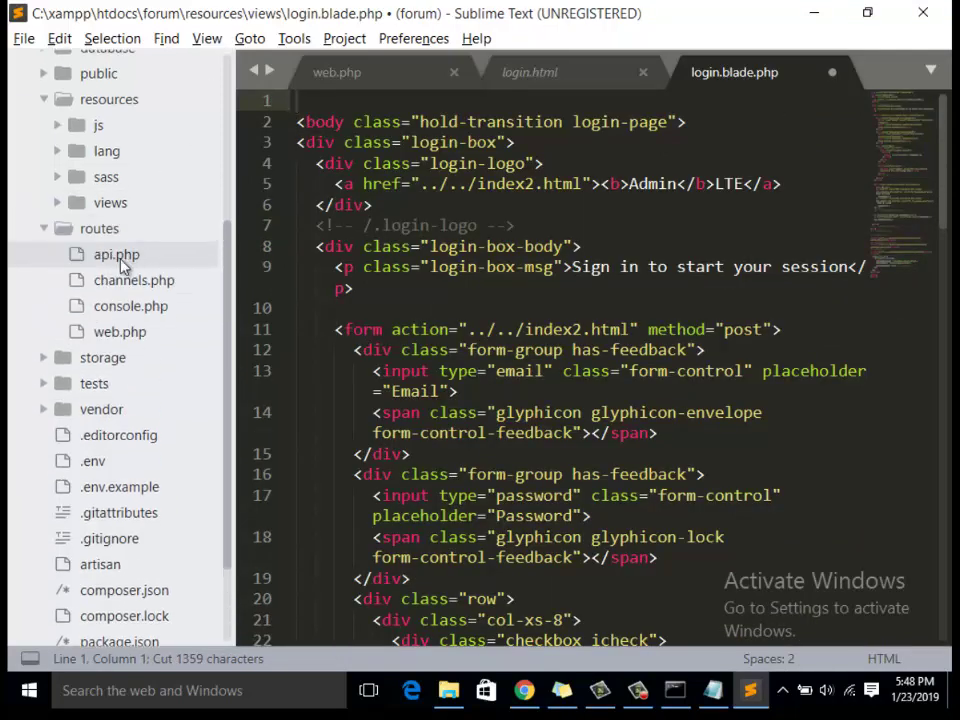
{"action": "left_click", "coordinate": [126, 204]}
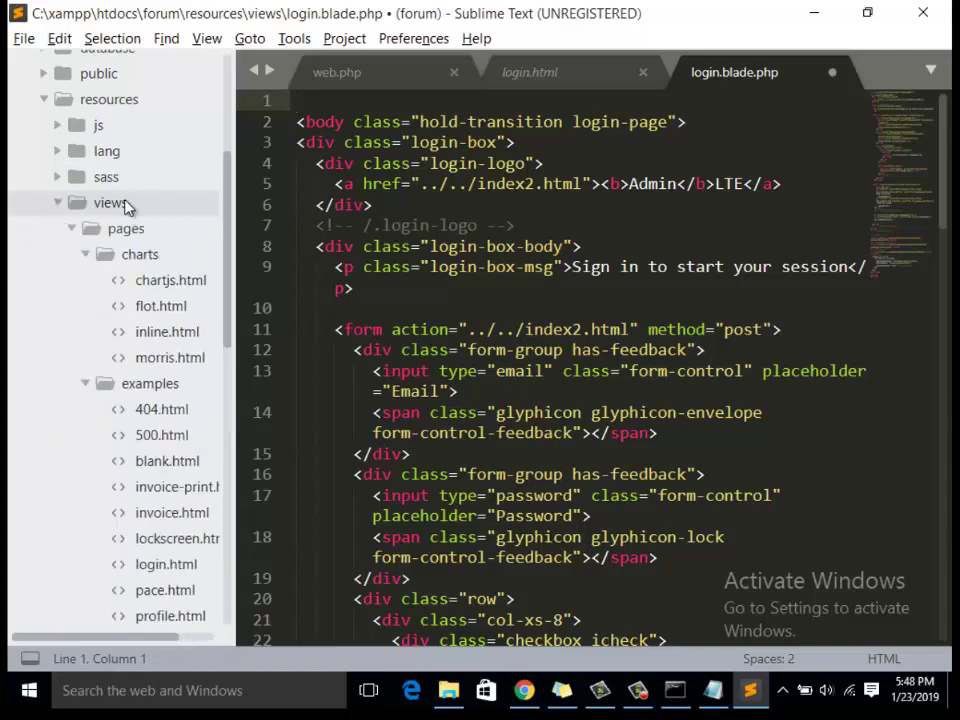
{"action": "left_click", "coordinate": [76, 231]}
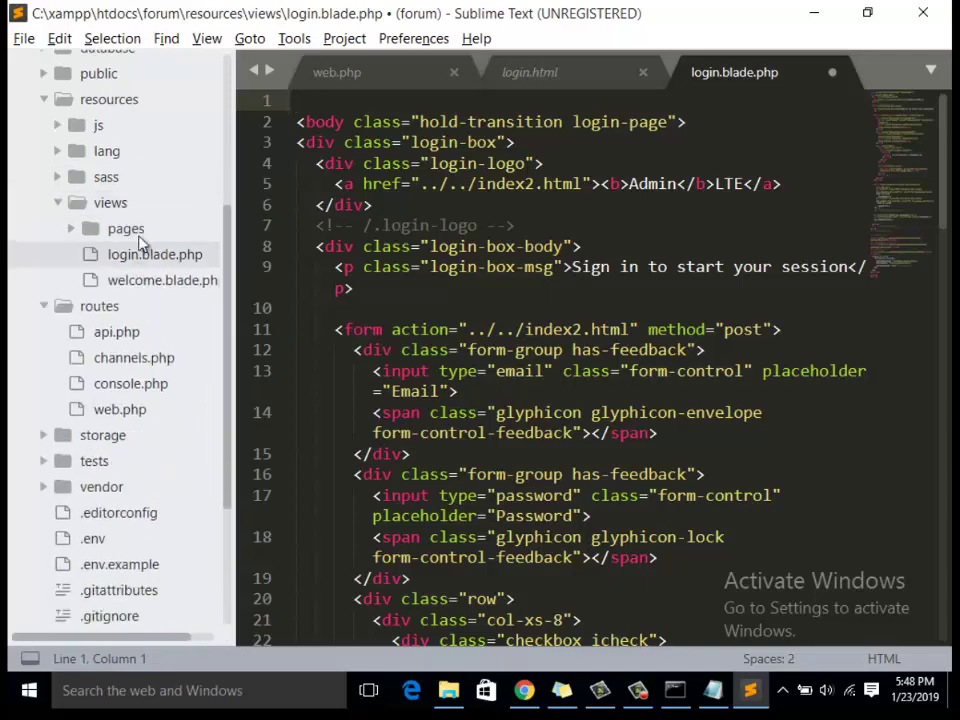
{"action": "left_click", "coordinate": [119, 203]}
{"action": "right_click", "coordinate": [119, 203]}
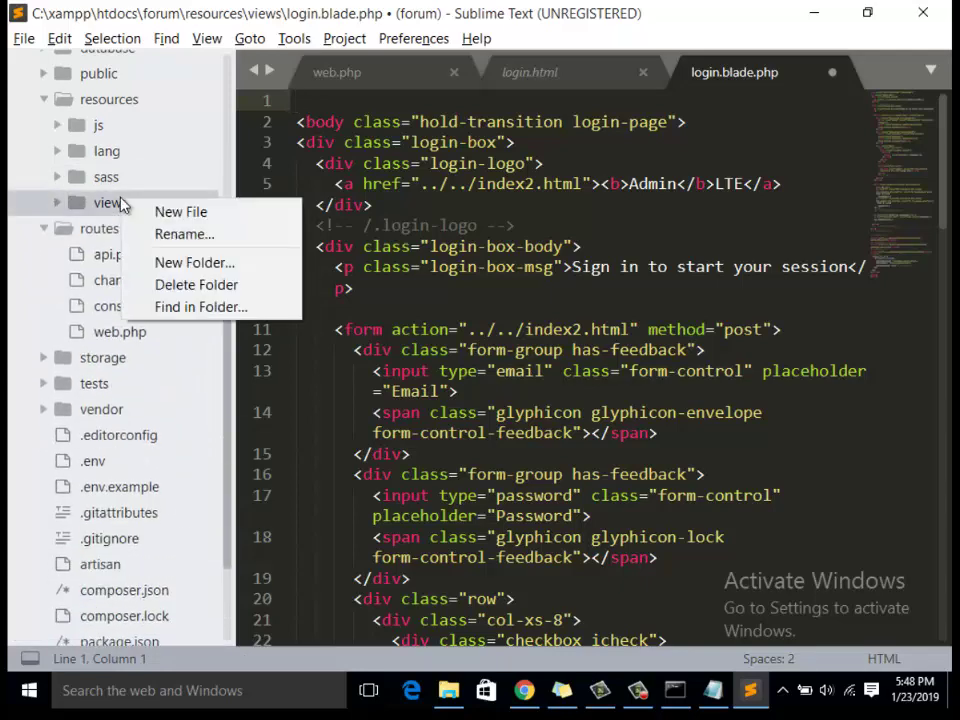
{"action": "left_click", "coordinate": [190, 261]}
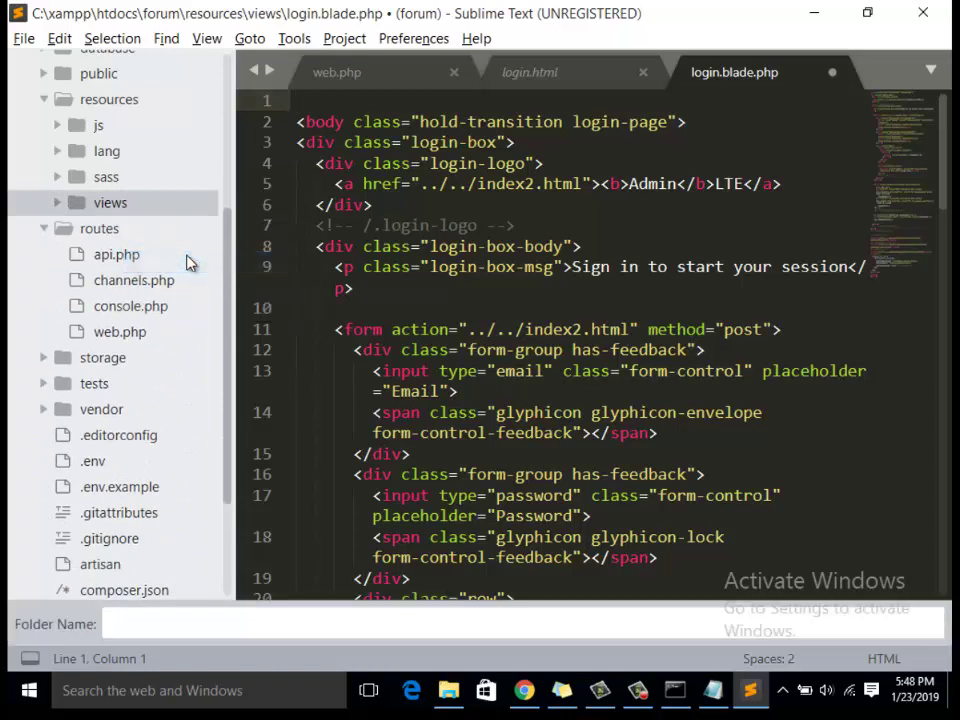
{"action": "type", "text": "includes"}
{"action": "key", "text": "Return"}
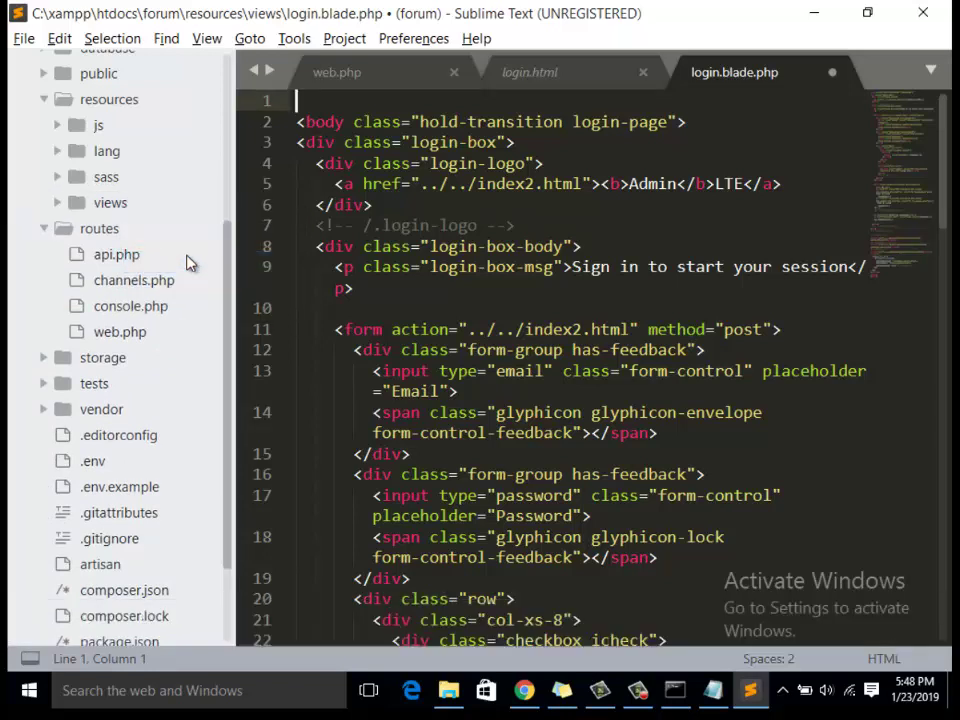
- Create a new file in the includes folder and save it as header.blade.php
{"action": "left_click", "coordinate": [116, 203]}
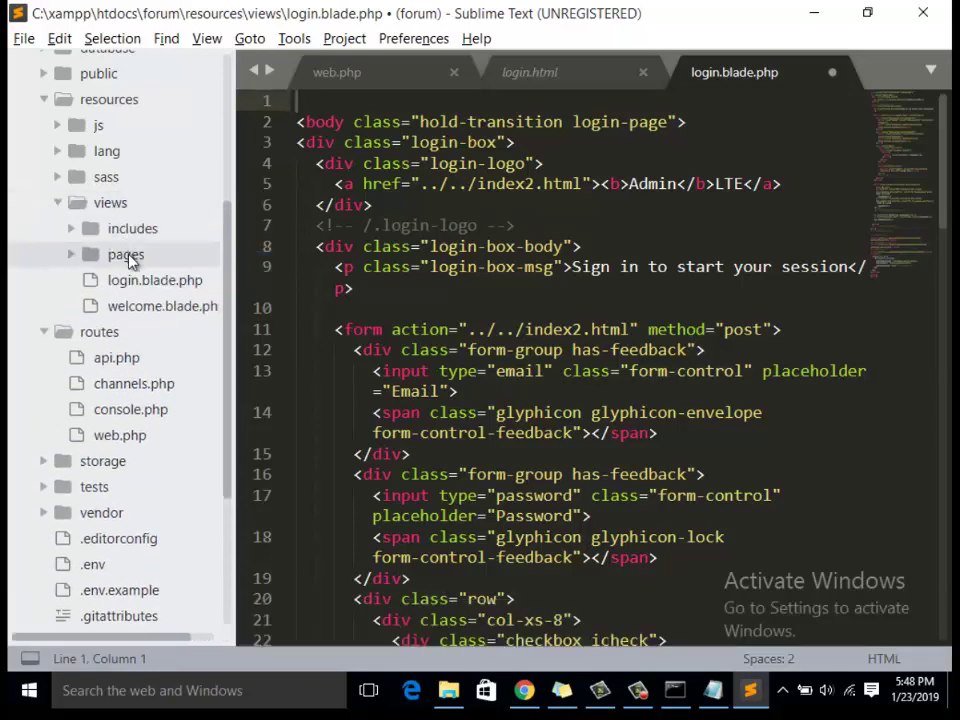
{"action": "left_click", "coordinate": [150, 230]}
{"action": "right_click", "coordinate": [146, 230]}
{"action": "left_click", "coordinate": [199, 238]}
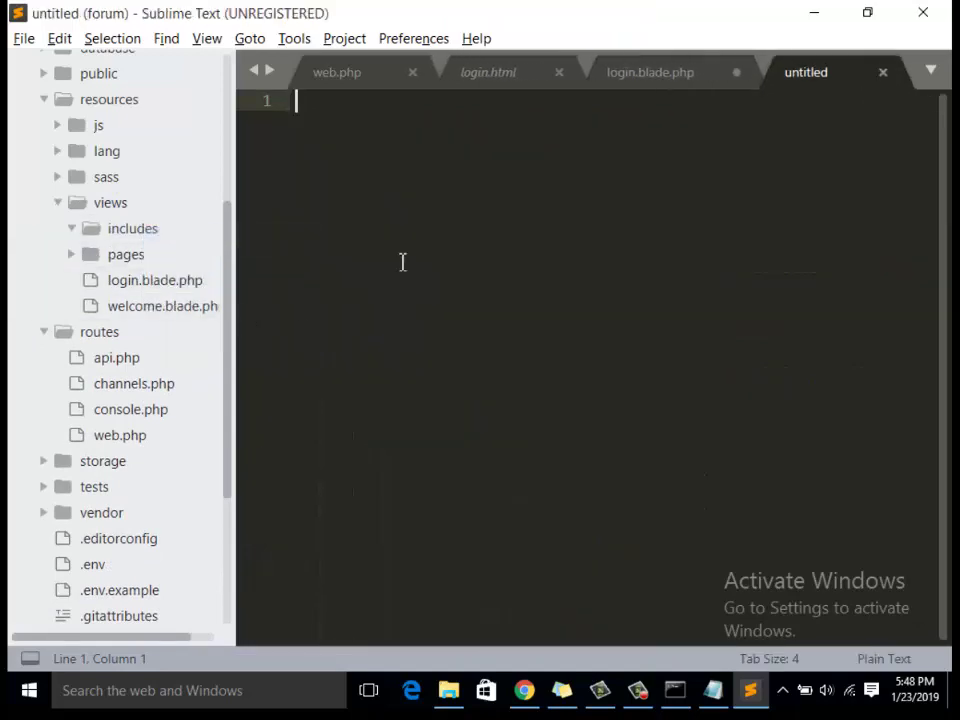
{"action": "key", "text": "ctrl+s"}
{"action": "type", "text": "header"}
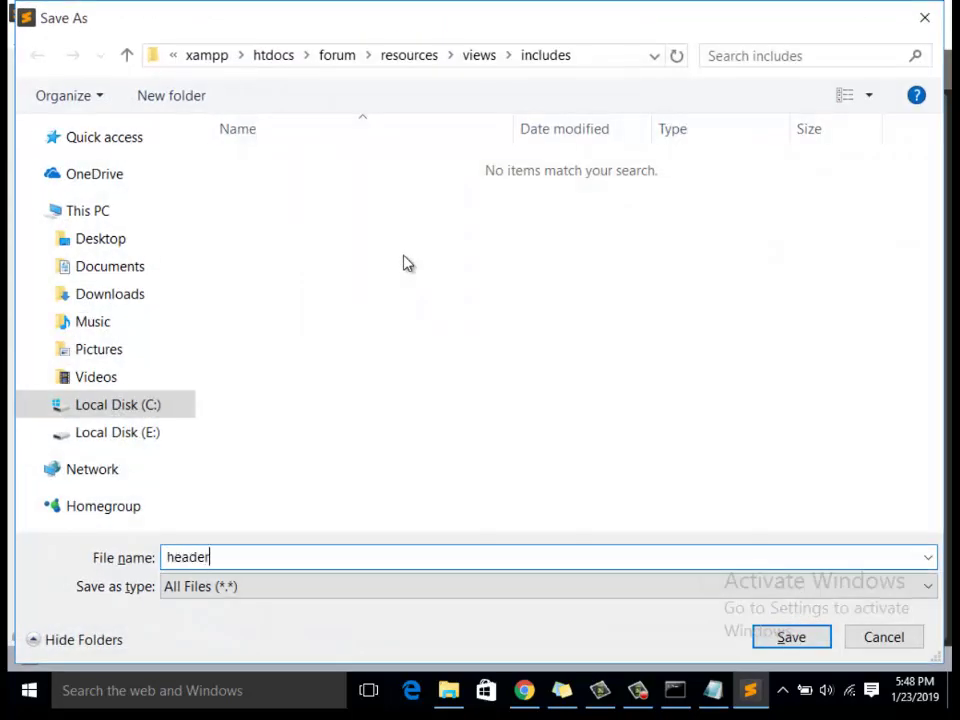
{"action": "type", "text": ".blade.php"}
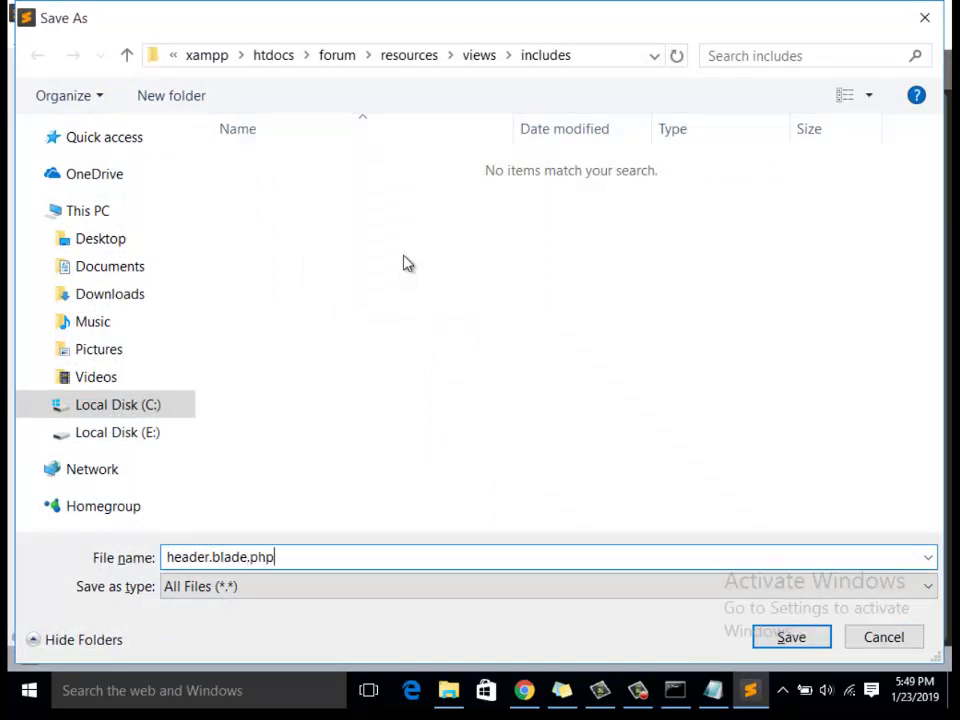
{"action": "key", "text": "Return"}
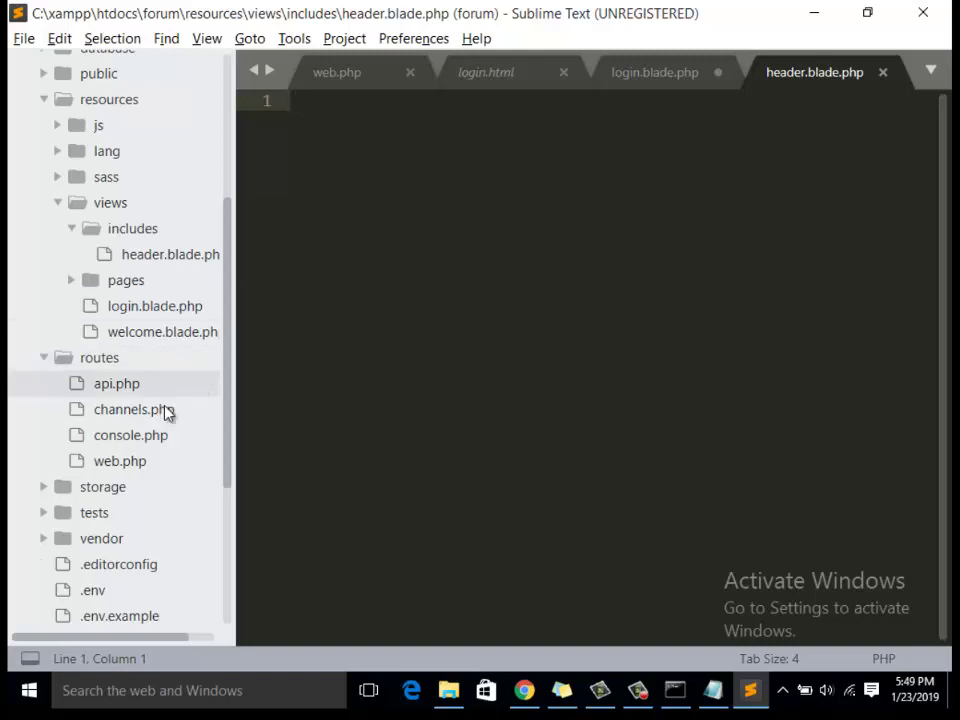
{"action": "left_click", "coordinate": [160, 331]}
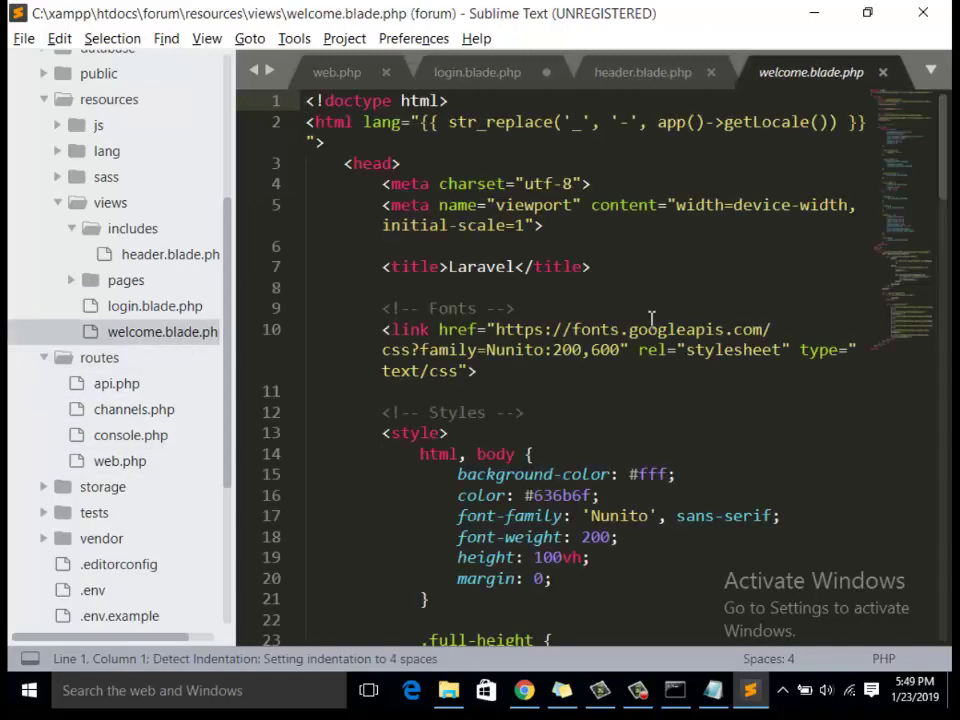
{"action": "scroll", "coordinate": [606, 304], "scroll_direction": "down", "scroll_amount": 4}
{"action": "scroll", "coordinate": [606, 304], "scroll_direction": "down", "scroll_amount": 15}
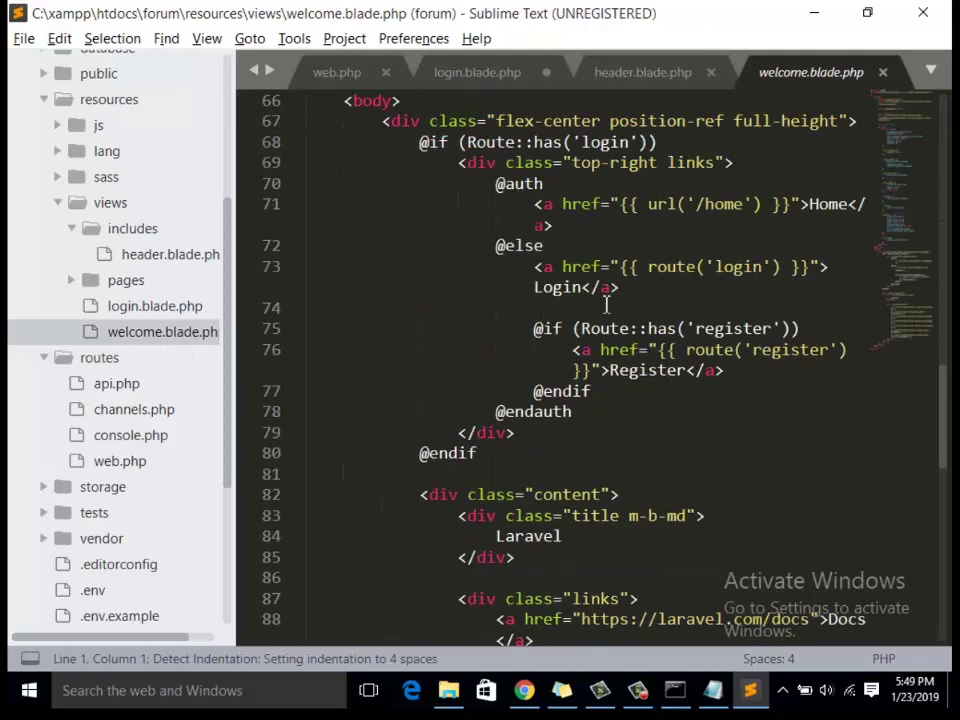
{"action": "scroll", "coordinate": [606, 304], "scroll_direction": "up", "scroll_amount": 2}
{"action": "left_click_drag", "start_coordinate": [621, 328], "coordinate": [793, 329]}
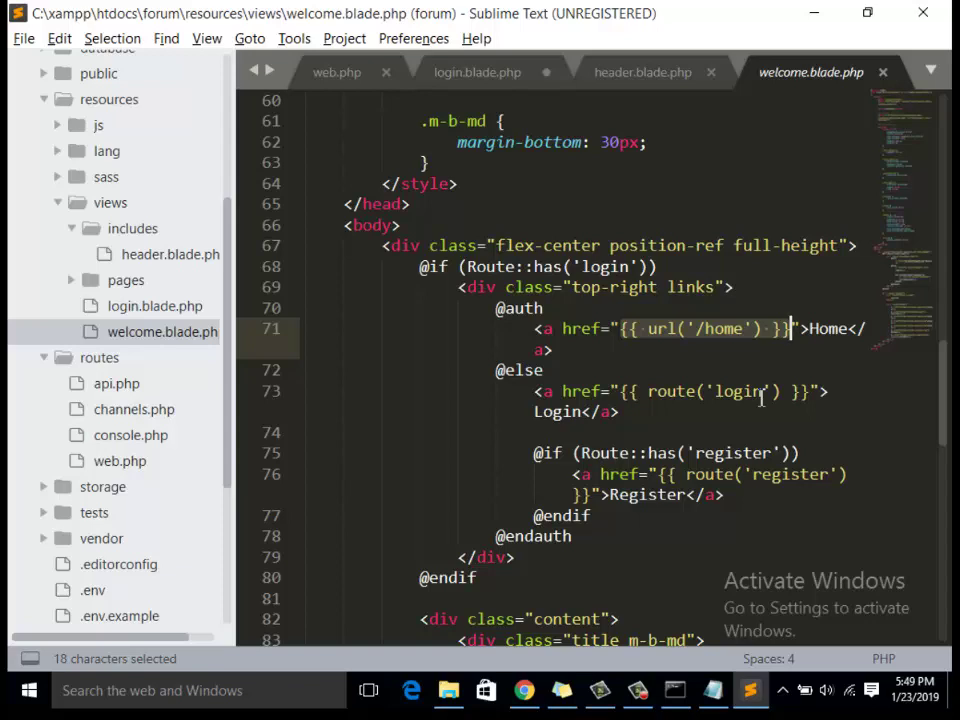
{"action": "left_click", "coordinate": [639, 337]}
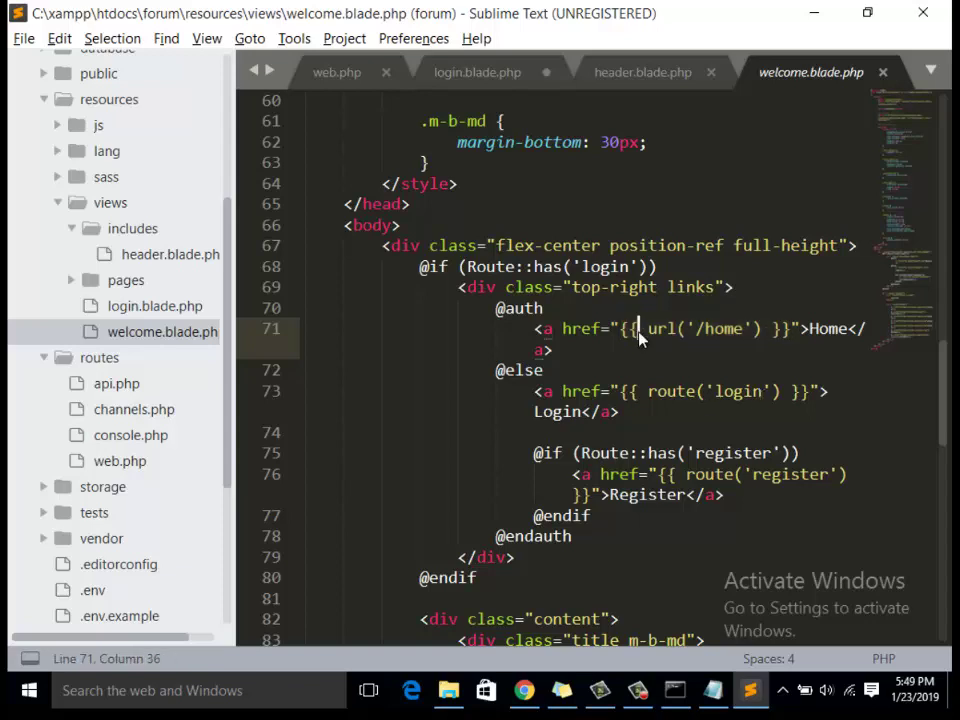
{"action": "left_click_drag", "start_coordinate": [649, 330], "coordinate": [772, 330]}
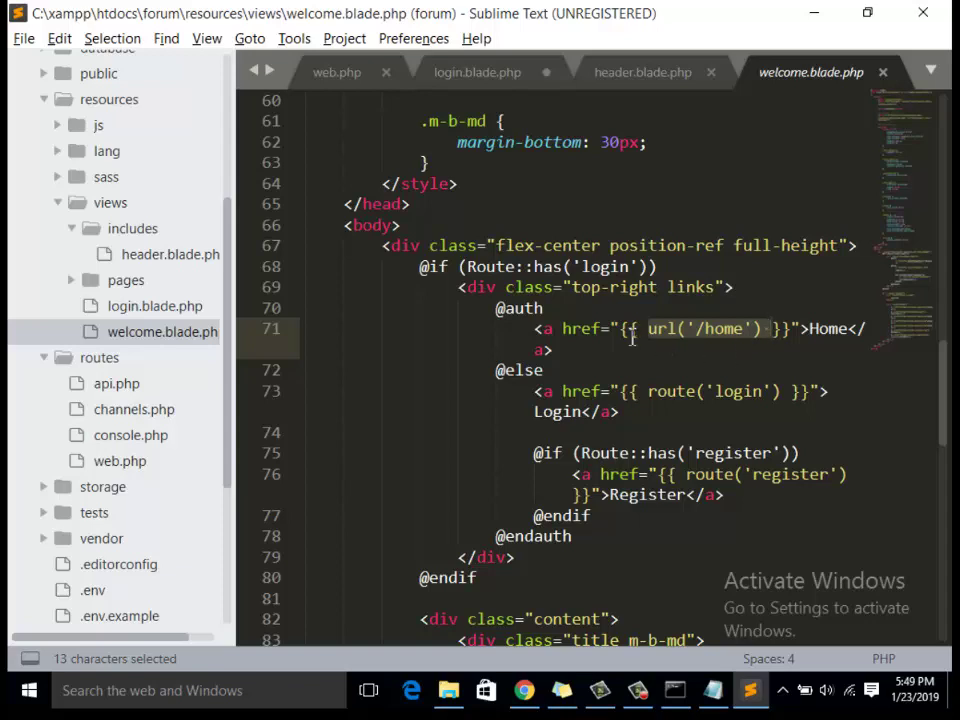
{"action": "left_click_drag", "start_coordinate": [417, 266], "coordinate": [765, 281]}
{"action": "left_click", "coordinate": [697, 268]}
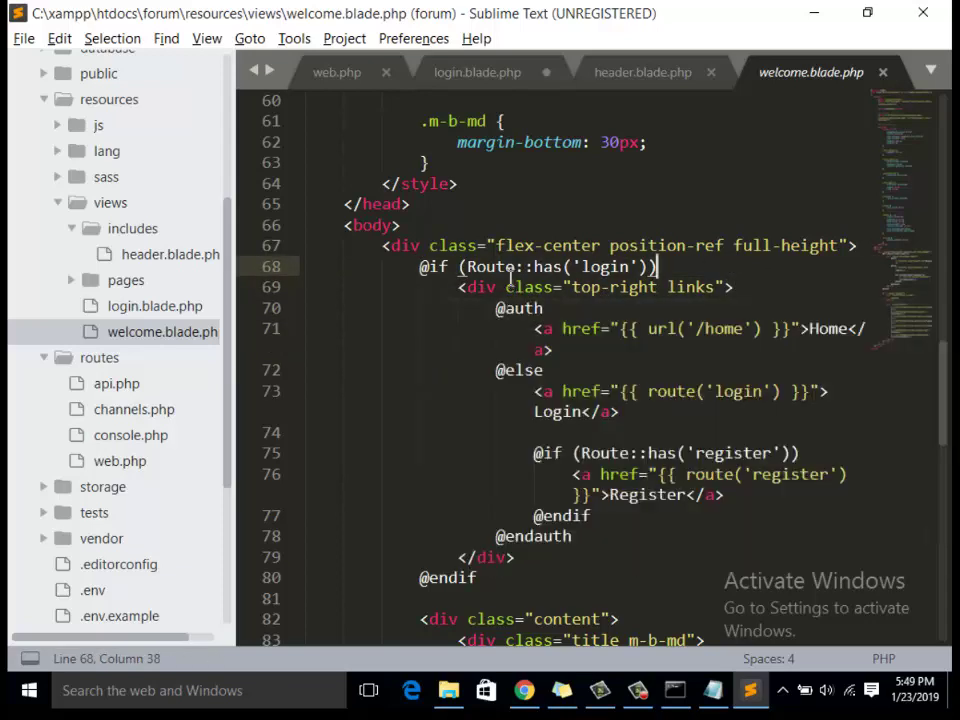
{"action": "left_click_drag", "start_coordinate": [418, 266], "coordinate": [432, 268]}
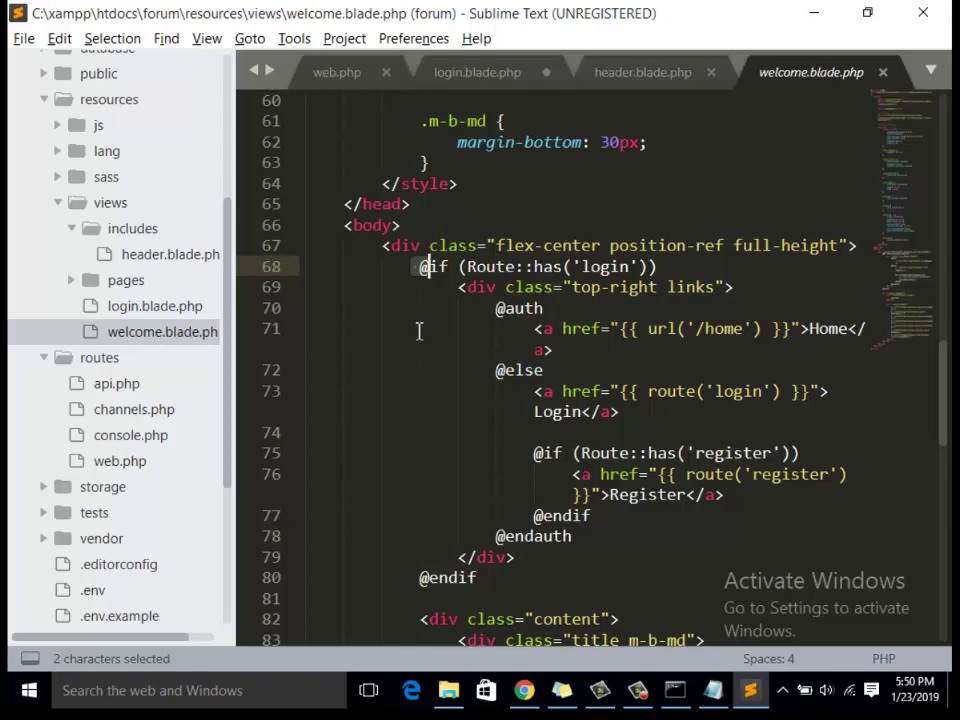
{"action": "left_click_drag", "start_coordinate": [426, 272], "coordinate": [741, 247]}
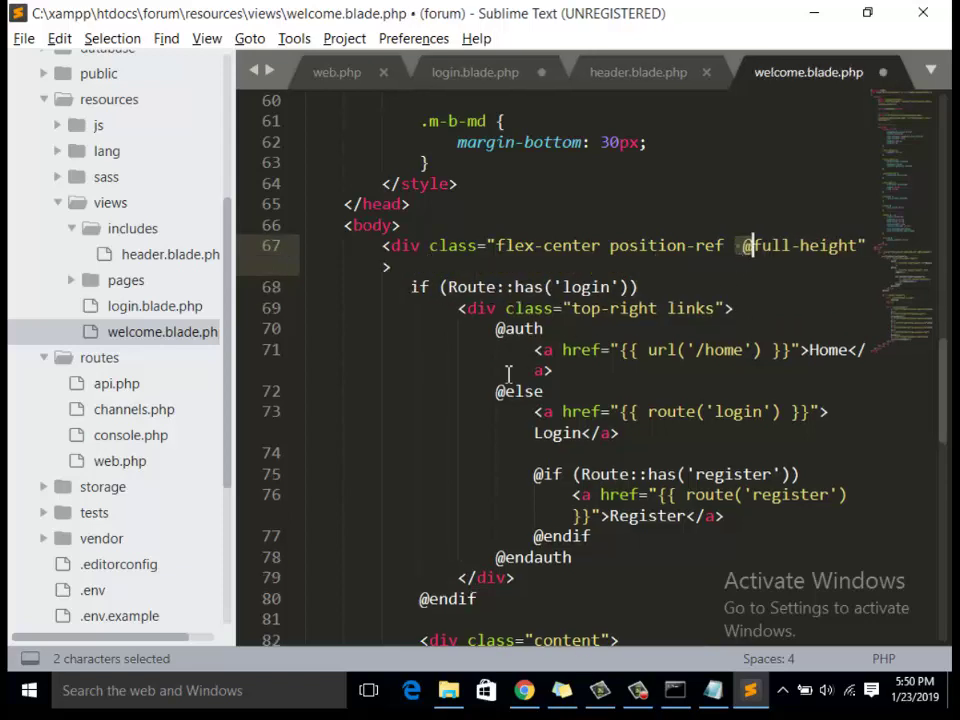
{"action": "key", "text": "ctrl+z"}
{"action": "key", "text": "ctrl+s"}
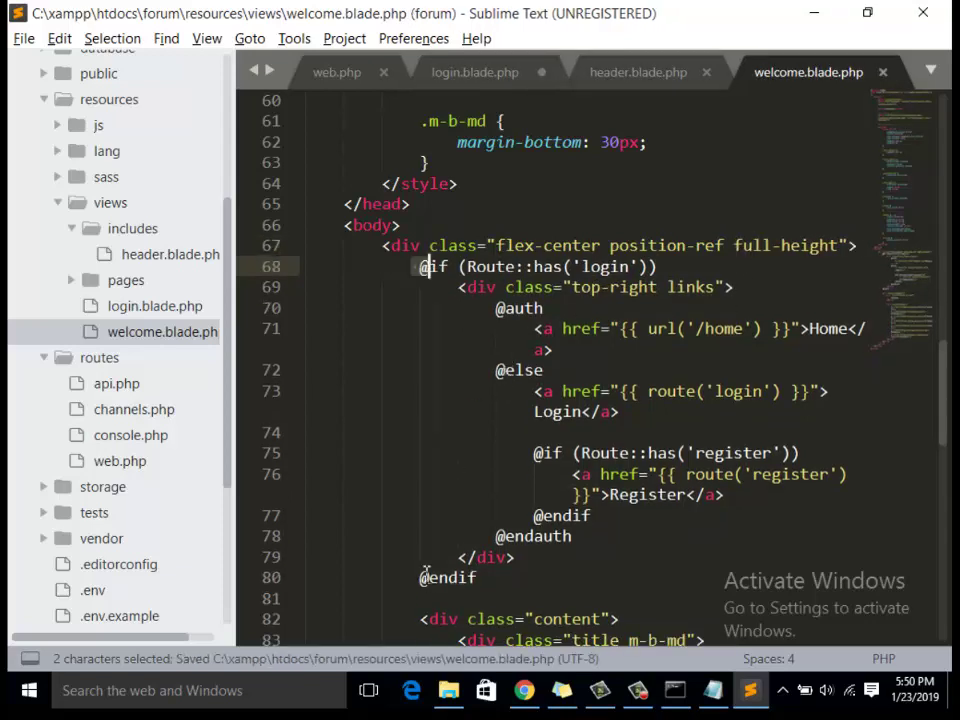
{"action": "left_click_drag", "start_coordinate": [421, 578], "coordinate": [500, 584]}
{"action": "scroll", "coordinate": [452, 456], "scroll_direction": "down", "scroll_amount": 5}
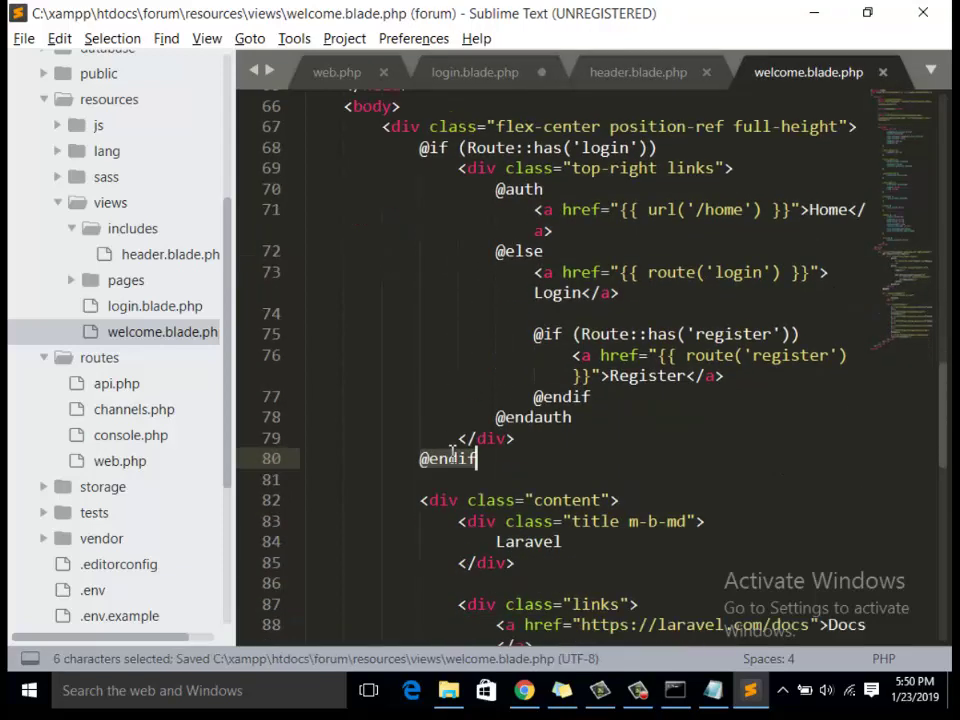
{"action": "scroll", "coordinate": [568, 397], "scroll_direction": "down", "scroll_amount": 6}
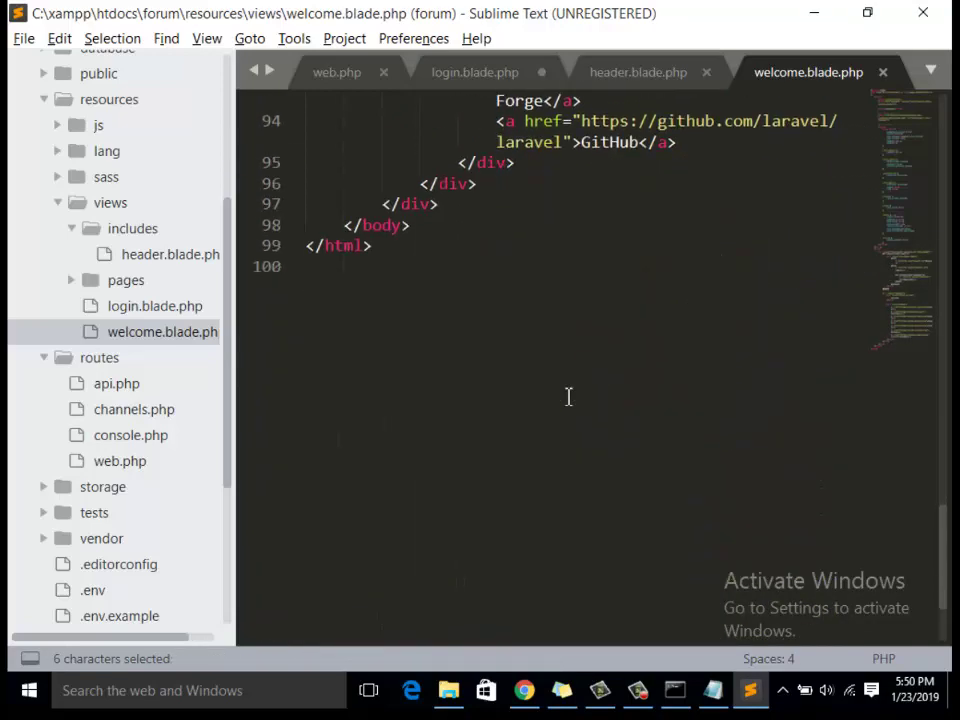
{"action": "scroll", "coordinate": [568, 397], "scroll_direction": "up", "scroll_amount": 10}
{"action": "scroll", "coordinate": [568, 397], "scroll_direction": "up", "scroll_amount": 12}
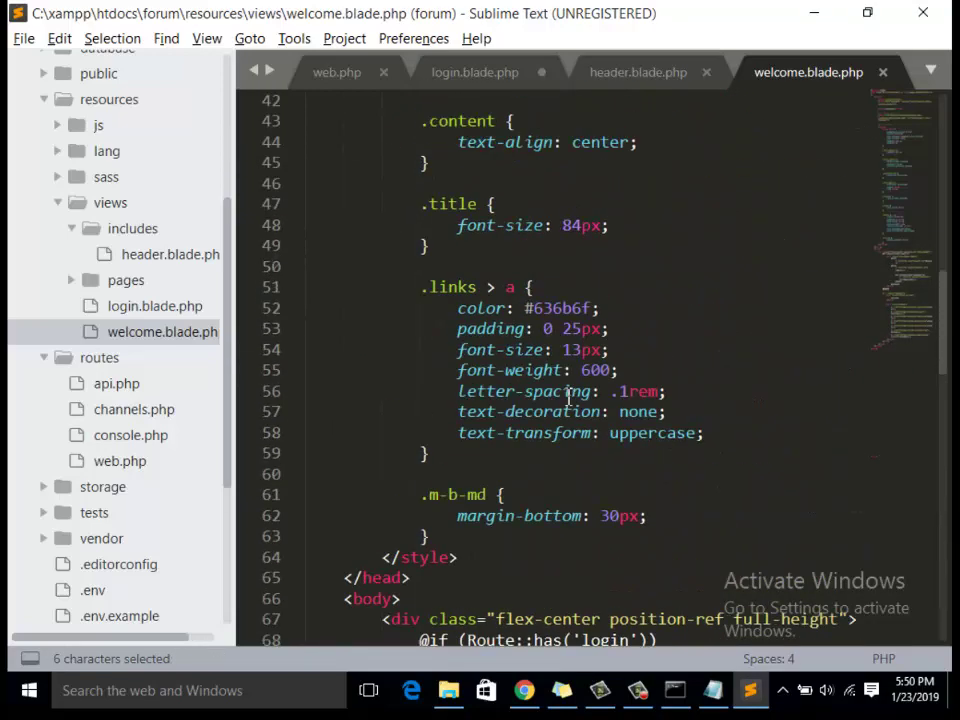
- Close welcome.blade.php, paste the cut head section into the empty header.blade.php and save it
{"action": "left_click", "coordinate": [883, 73]}
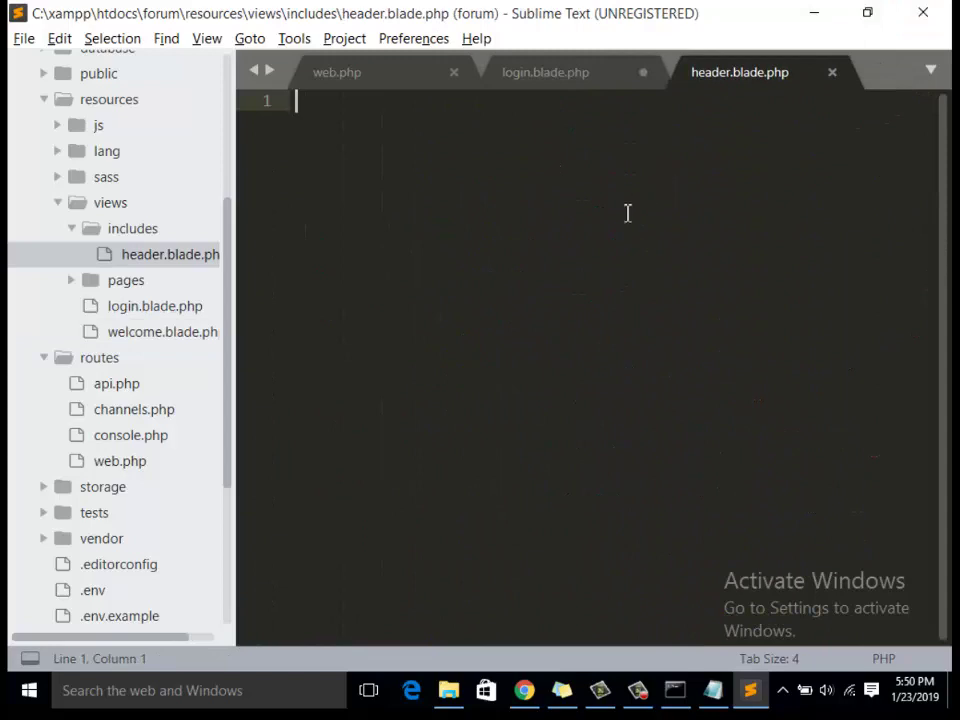
{"action": "key", "text": "ctrl+v"}
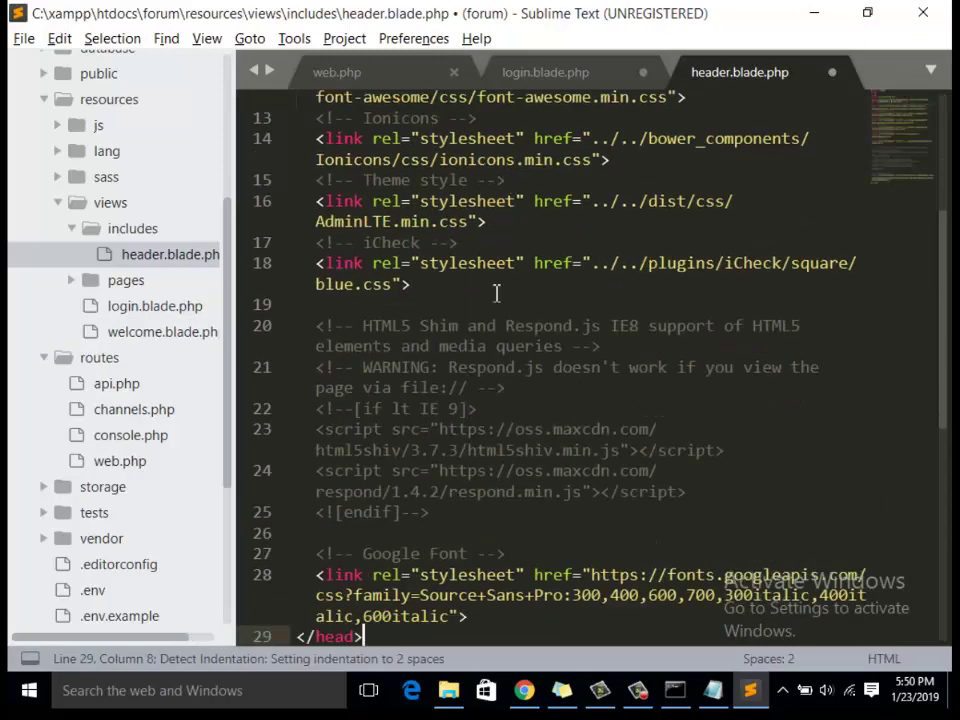
{"action": "key", "text": "ctrl+s"}
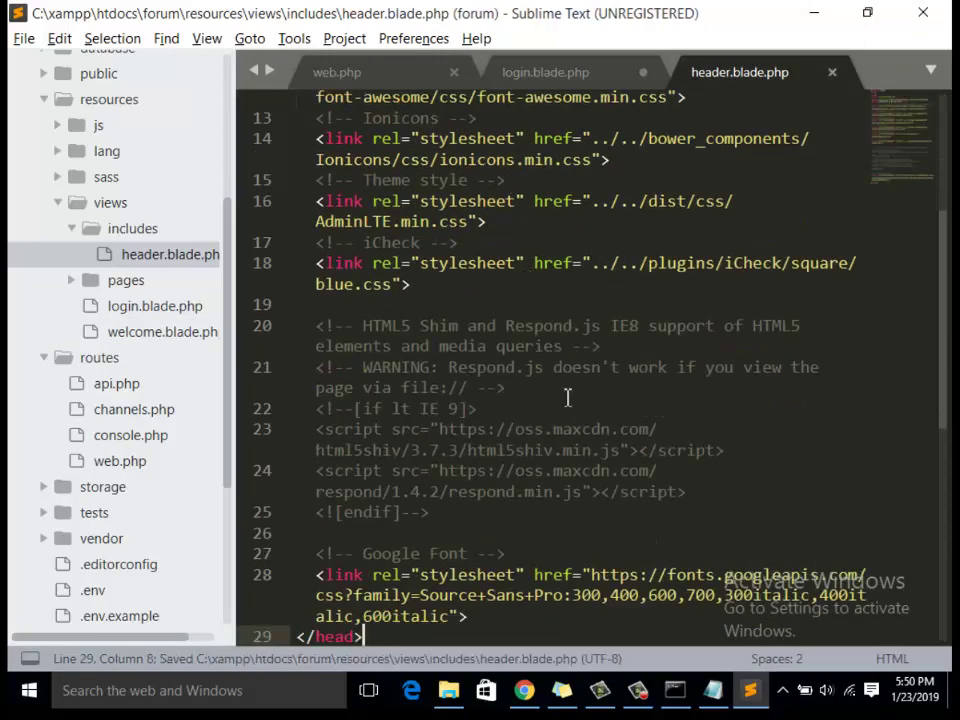
- Remove the '../../' prefix from the iCheck stylesheet path so it starts with plugins/
{"action": "scroll", "coordinate": [568, 390], "scroll_direction": "down", "scroll_amount": 2}
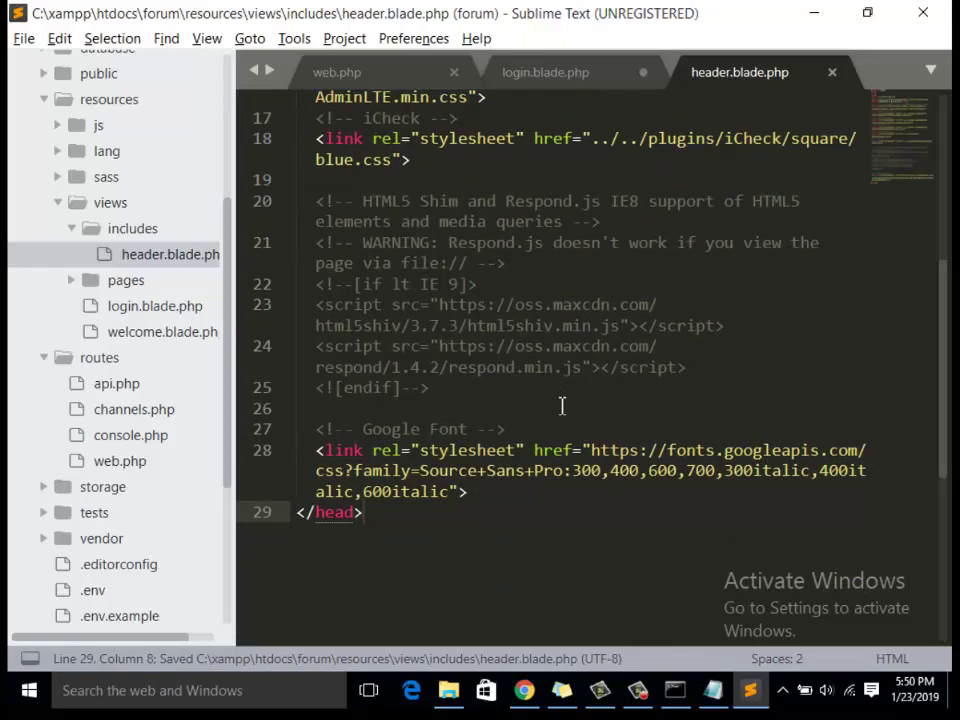
{"action": "scroll", "coordinate": [621, 229], "scroll_direction": "up", "scroll_amount": 3}
{"action": "left_click", "coordinate": [654, 328]}
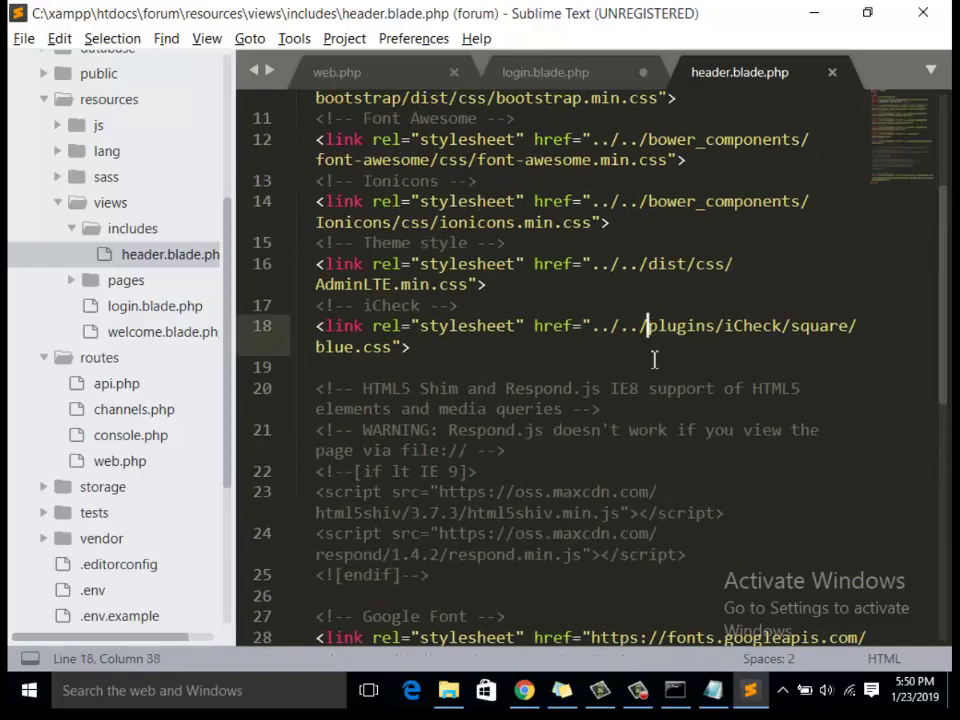
{"action": "key", "text": "BackSpace"}
{"action": "key", "text": "BackSpace"}
{"action": "key", "text": "BackSpace"}
{"action": "key", "text": "BackSpace"}
{"action": "key", "text": "BackSpace"}
{"action": "key", "text": "BackSpace"}
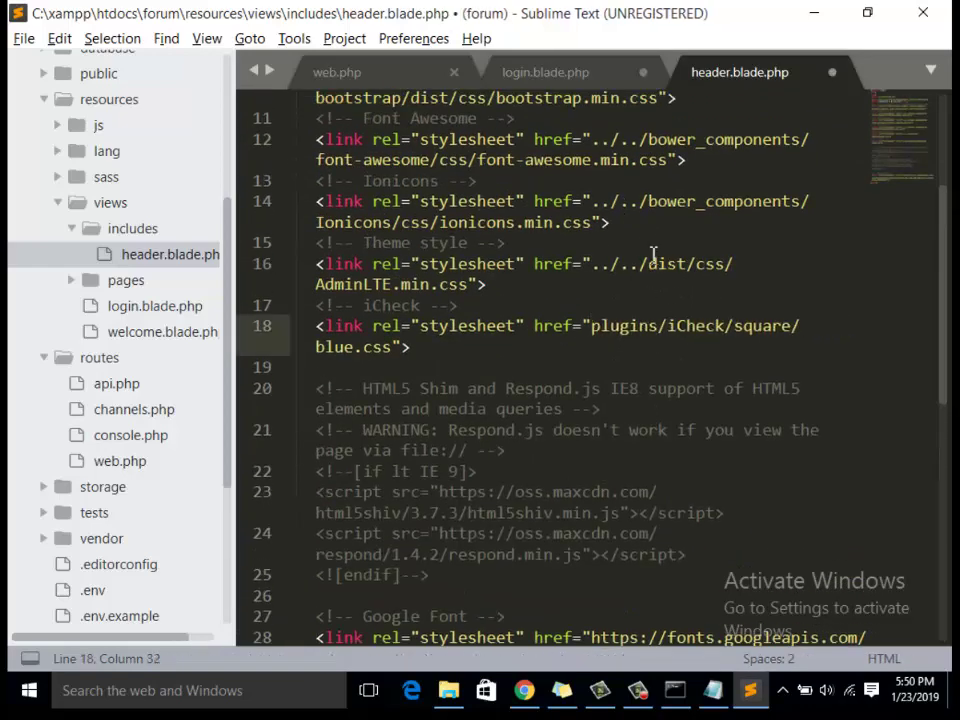
- Remove the '../../' prefix from the AdminLTE theme stylesheet path so it starts with dist/
{"action": "left_click", "coordinate": [647, 264]}
{"action": "key", "text": "BackSpace"}
{"action": "key", "text": "BackSpace"}
{"action": "key", "text": "BackSpace"}
{"action": "key", "text": "BackSpace"}
{"action": "key", "text": "BackSpace"}
{"action": "key", "text": "BackSpace"}
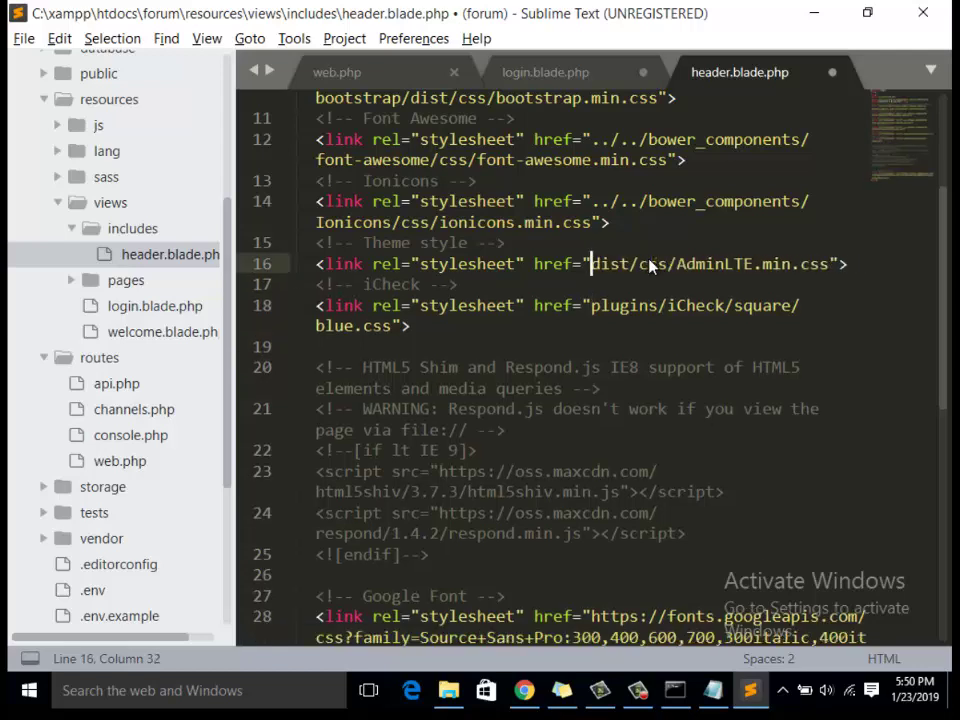
- Remove the '../../' prefix from the Ionicons stylesheet path and save header.blade.php
{"action": "left_click", "coordinate": [651, 204]}
{"action": "key", "text": "BackSpace"}
{"action": "key", "text": "BackSpace"}
{"action": "key", "text": "BackSpace"}
{"action": "key", "text": "BackSpace"}
{"action": "key", "text": "BackSpace"}
{"action": "key", "text": "BackSpace"}
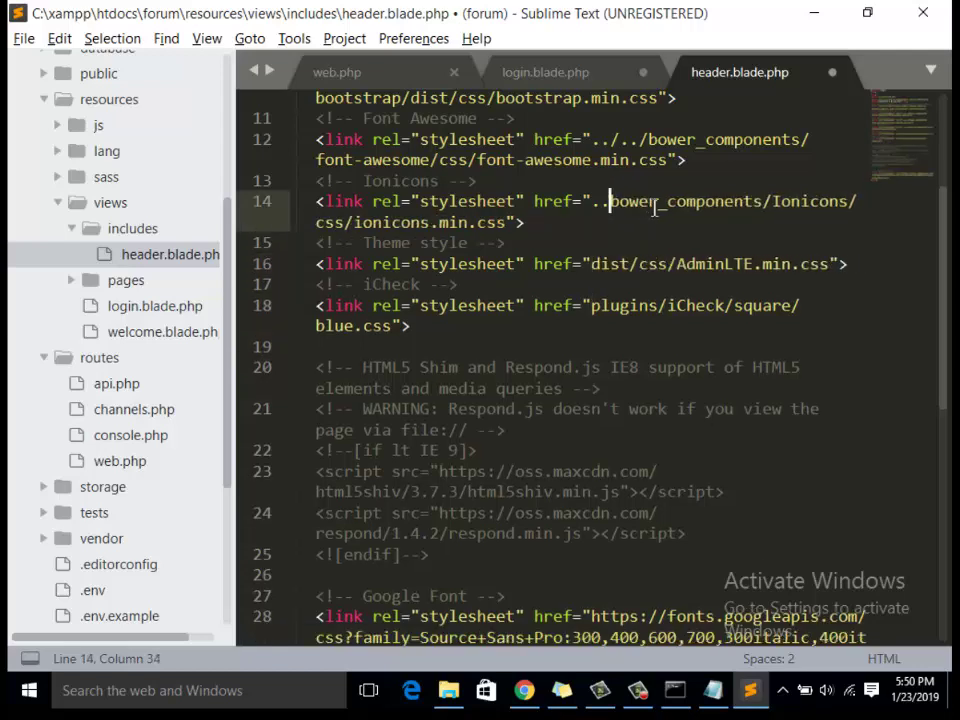
{"action": "key", "text": "ctrl+s"}
- Remove the '../../' prefix from the Font Awesome stylesheet path and save header.blade.php
{"action": "left_click", "coordinate": [651, 139]}
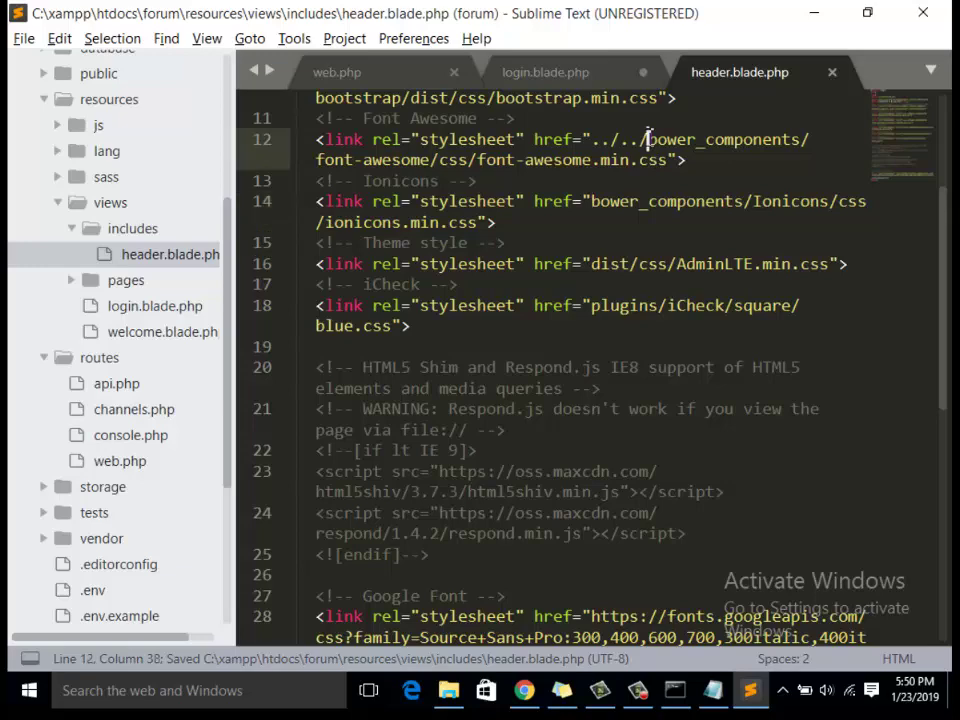
{"action": "key", "text": "BackSpace"}
{"action": "key", "text": "BackSpace"}
{"action": "key", "text": "BackSpace"}
{"action": "key", "text": "BackSpace"}
{"action": "key", "text": "BackSpace"}
{"action": "key", "text": "BackSpace"}
{"action": "key", "text": "ctrl+s"}
- Remove the '../../' prefix from the Bootstrap 3.3.7 stylesheet path and save header.blade.php
{"action": "scroll", "coordinate": [651, 135], "scroll_direction": "up", "scroll_amount": 3}
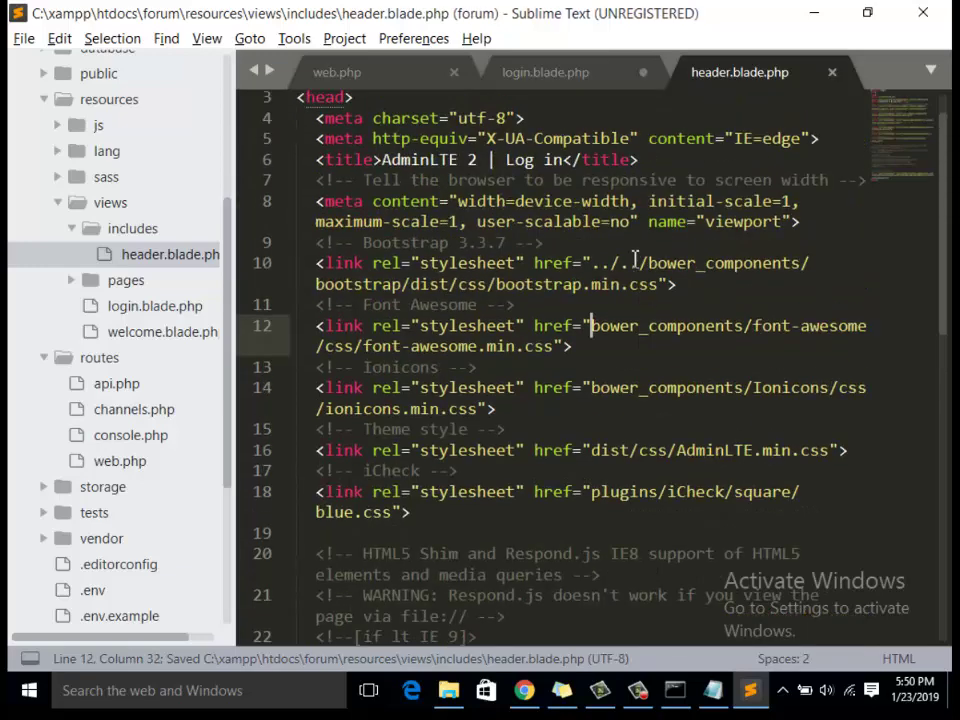
{"action": "left_click", "coordinate": [640, 263]}
{"action": "key", "text": "BackSpace"}
{"action": "key", "text": "BackSpace"}
{"action": "key", "text": "BackSpace"}
{"action": "key", "text": "BackSpace"}
{"action": "key", "text": "BackSpace"}
{"action": "key", "text": "BackSpace"}
{"action": "key", "text": "ctrl+s"}
{"action": "scroll", "coordinate": [649, 260], "scroll_direction": "down", "scroll_amount": 5}
{"action": "scroll", "coordinate": [649, 244], "scroll_direction": "down", "scroll_amount": 6}
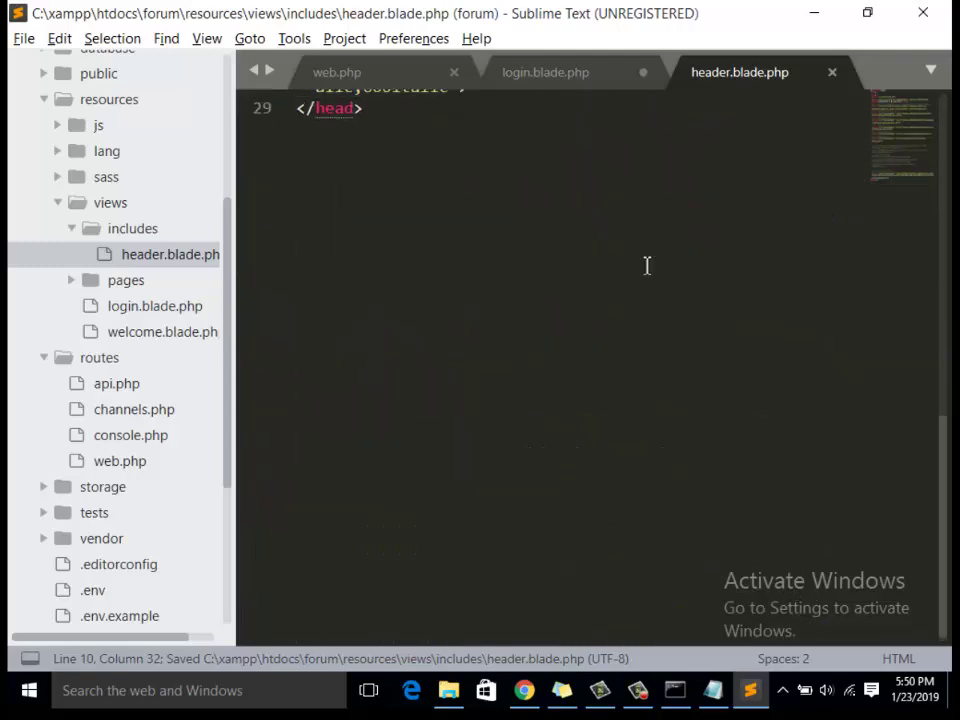
{"action": "scroll", "coordinate": [645, 266], "scroll_direction": "up", "scroll_amount": 6}
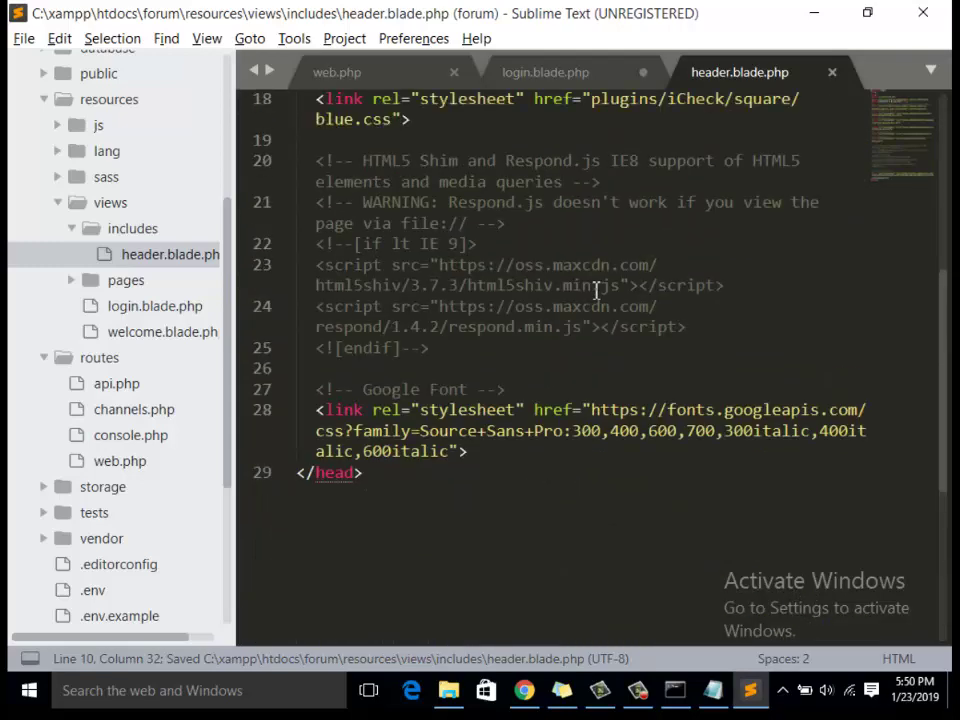
{"action": "key", "text": "ctrl+Page_Up"}
{"action": "type", "text": "@include()"}
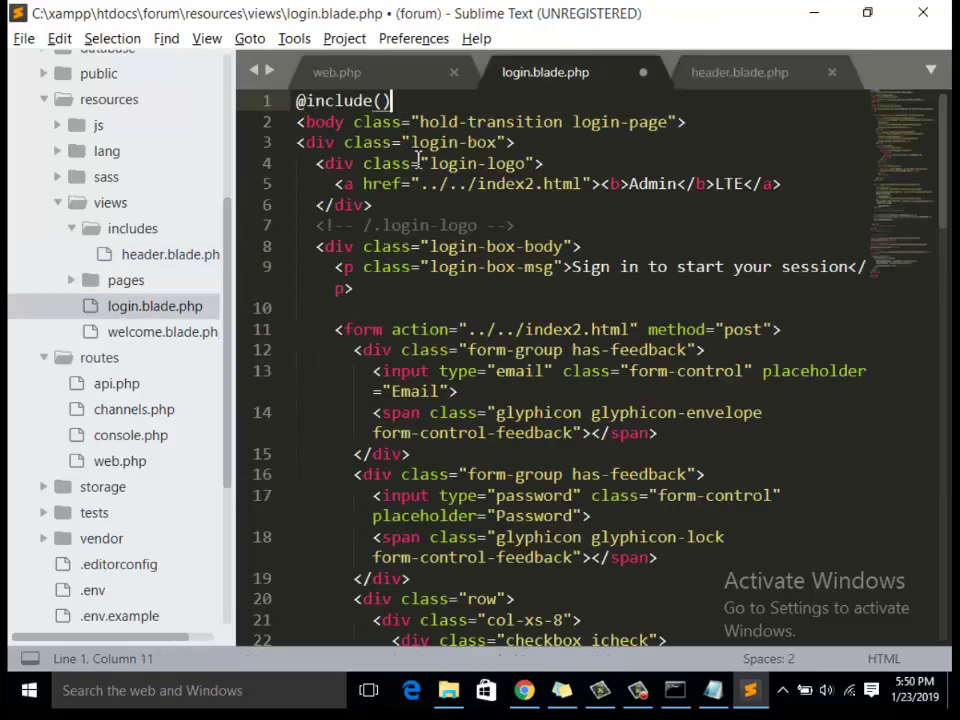
{"action": "key", "text": "Left"}
{"action": "type", "text": "'inlcud"}
{"action": "key", "text": "BackSpace"}
{"action": "key", "text": "BackSpace"}
{"action": "key", "text": "BackSpace"}
{"action": "key", "text": "BackSpace"}
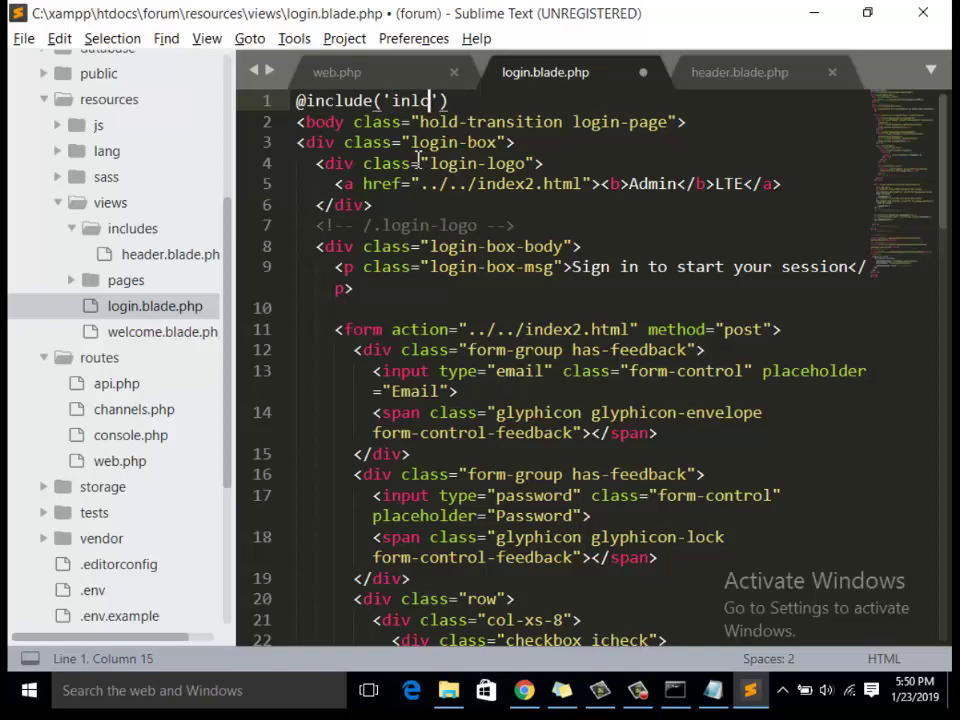
{"action": "type", "text": "cludes"}
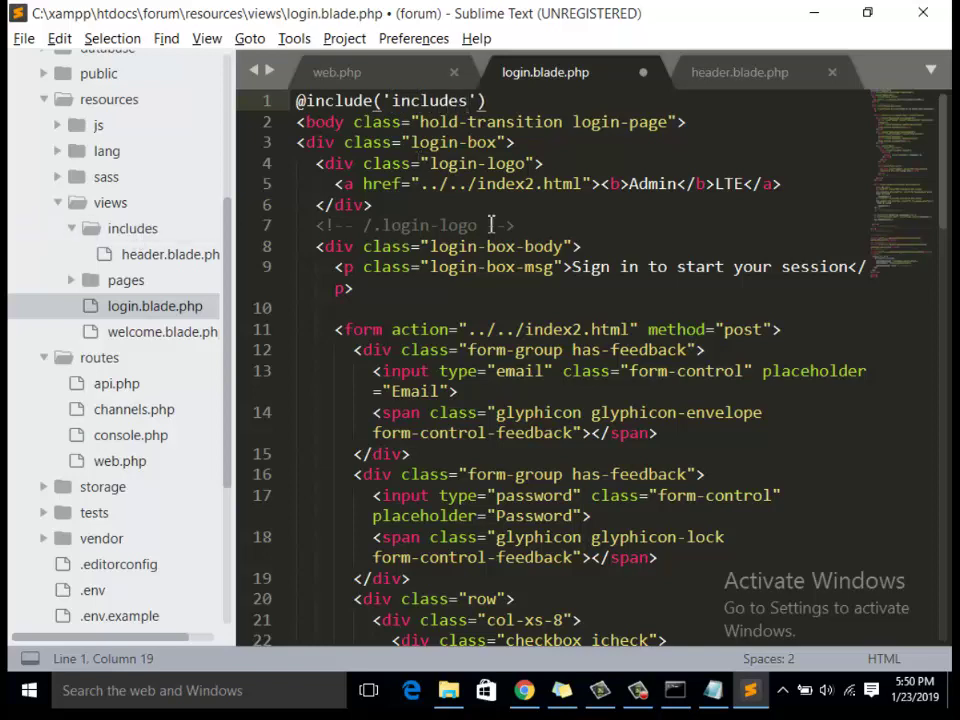
{"action": "type", "text": ".header"}
{"action": "key", "text": "ctrl+s"}
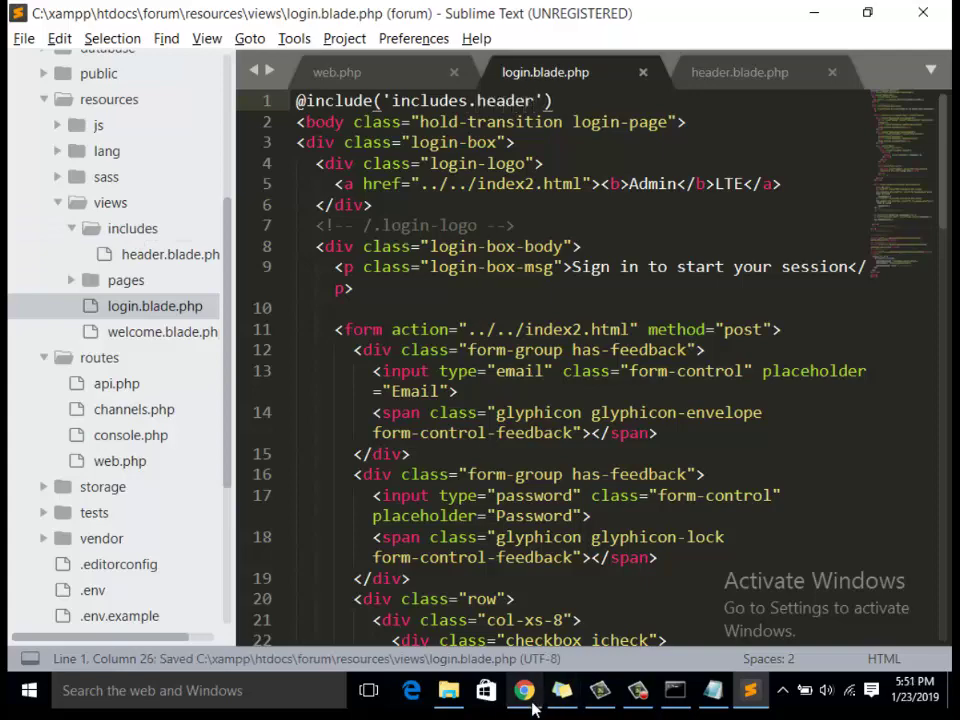
- Switch to Chrome, reload the forum login page, dismiss the downloads bar, and check the styling of the email and password fields
{"action": "key", "text": "alt+Tab"}
{"action": "left_click", "coordinate": [87, 48]}
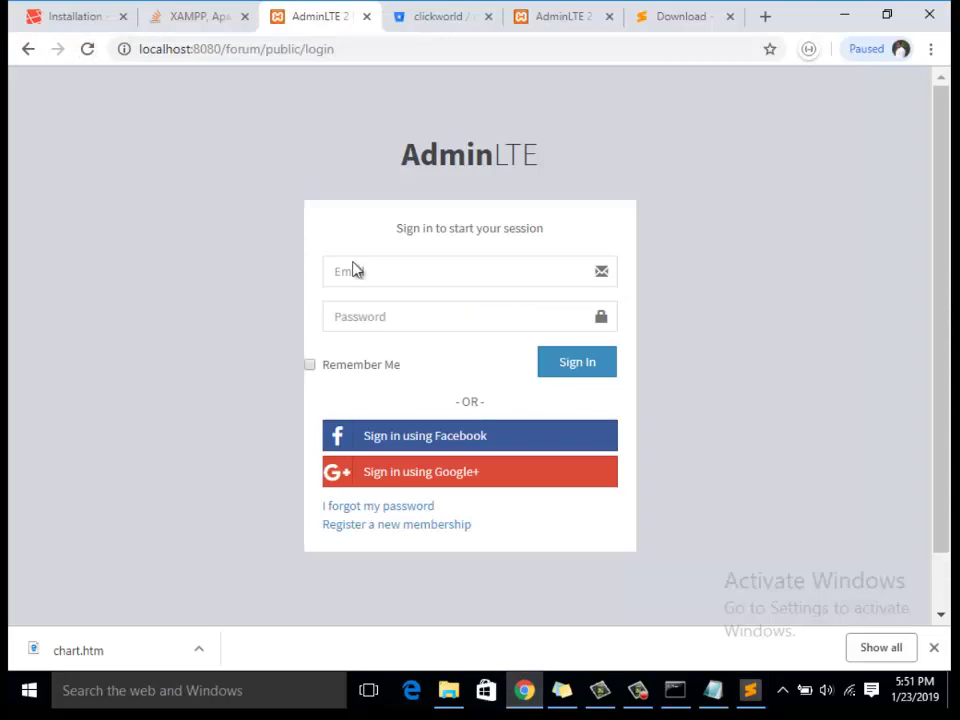
{"action": "left_click", "coordinate": [934, 647]}
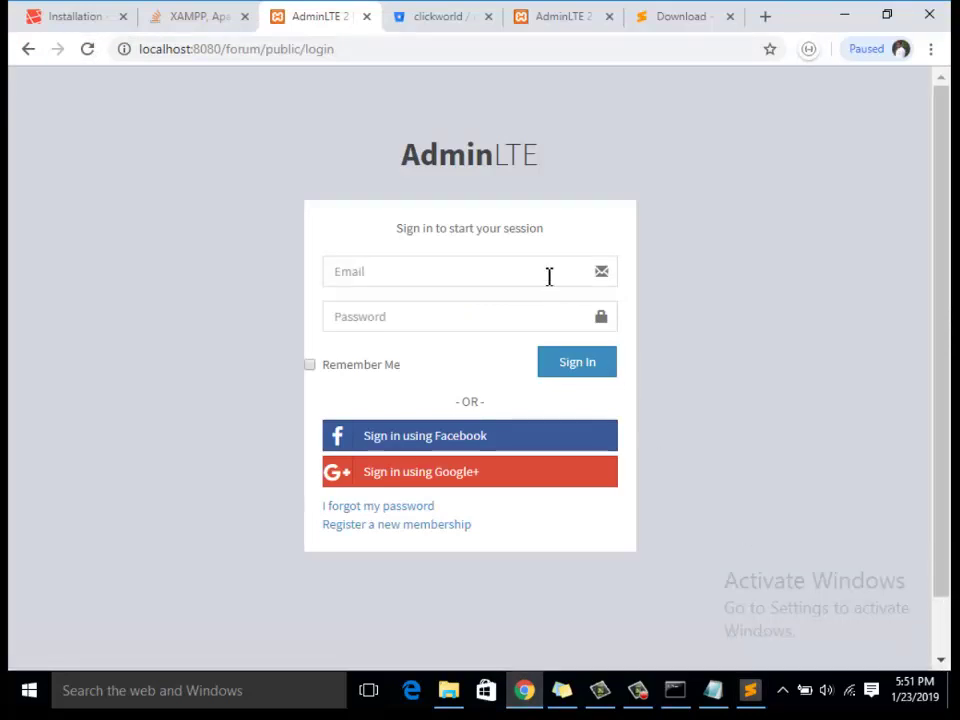
{"action": "left_click", "coordinate": [435, 266]}
{"action": "left_click", "coordinate": [435, 320]}
{"action": "left_click", "coordinate": [607, 273]}
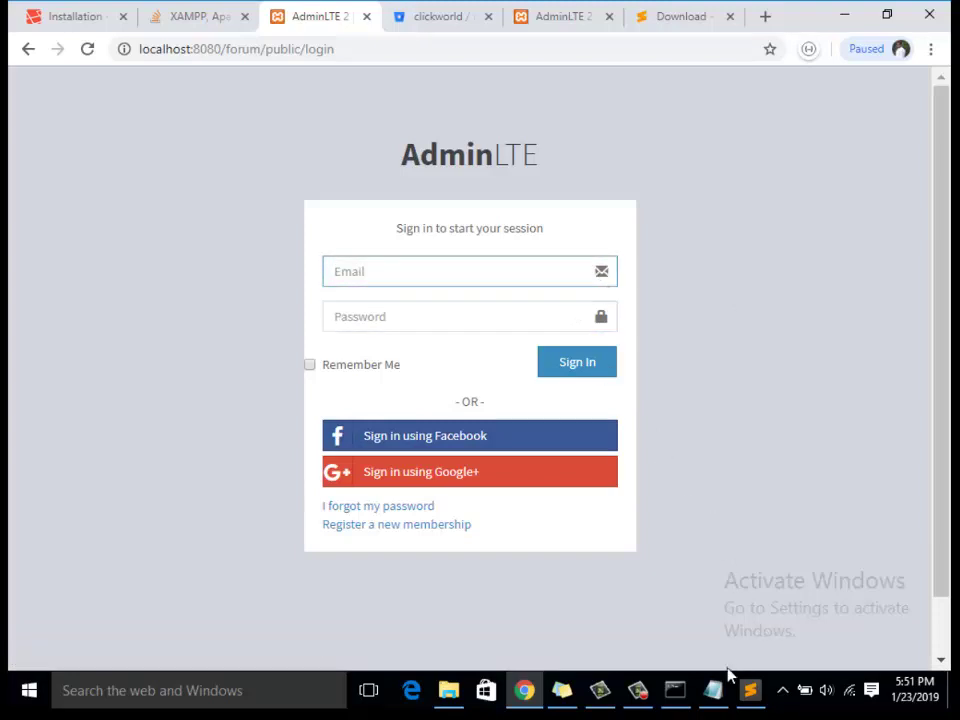
- Back in Sublime Text, cut everything from the jQuery script tag through the closing html tag out of login.blade.php and save it
{"action": "left_click", "coordinate": [748, 690]}
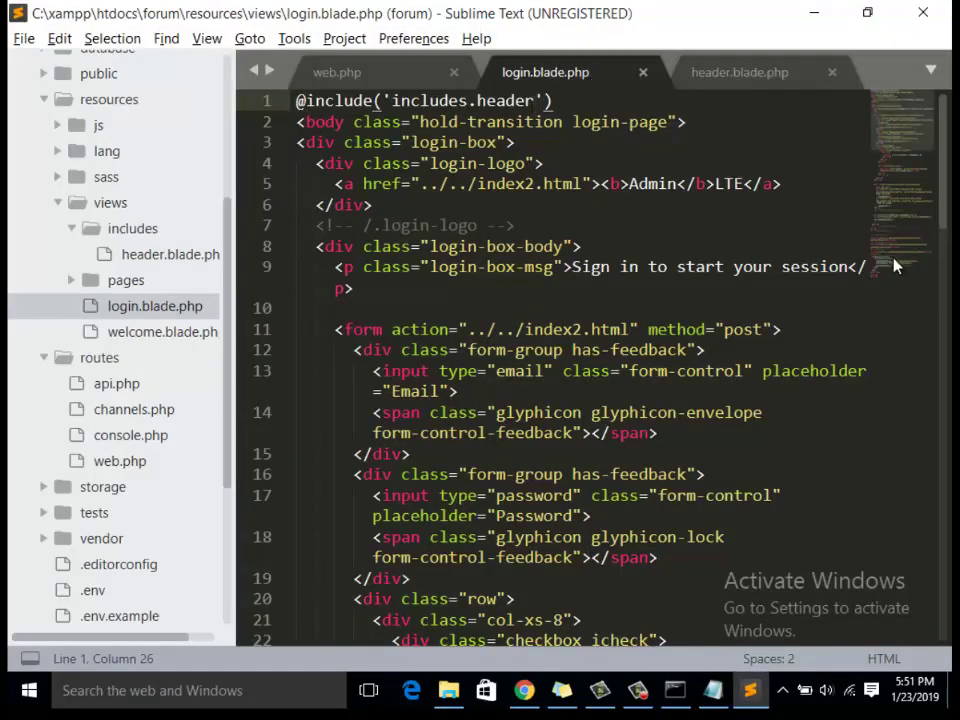
{"action": "scroll", "coordinate": [846, 261], "scroll_direction": "down", "scroll_amount": 15}
{"action": "scroll", "coordinate": [465, 258], "scroll_direction": "up", "scroll_amount": 2}
{"action": "scroll", "coordinate": [465, 258], "scroll_direction": "down", "scroll_amount": 2}
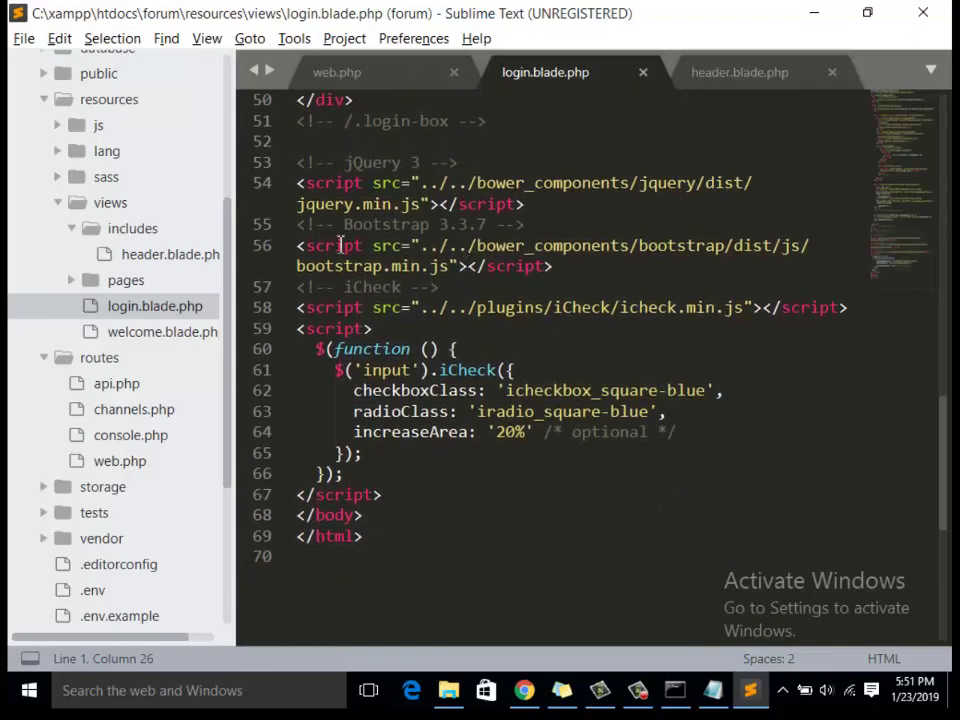
{"action": "left_click_drag", "start_coordinate": [298, 183], "coordinate": [437, 572]}
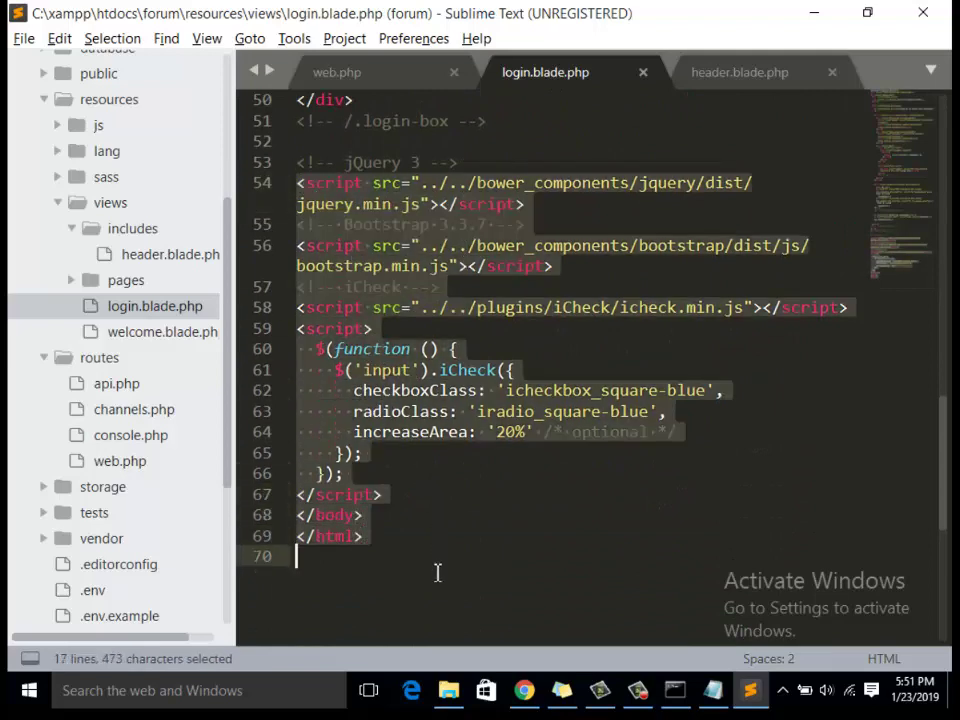
{"action": "key", "text": "ctrl+x"}
{"action": "key", "text": "ctrl+s"}
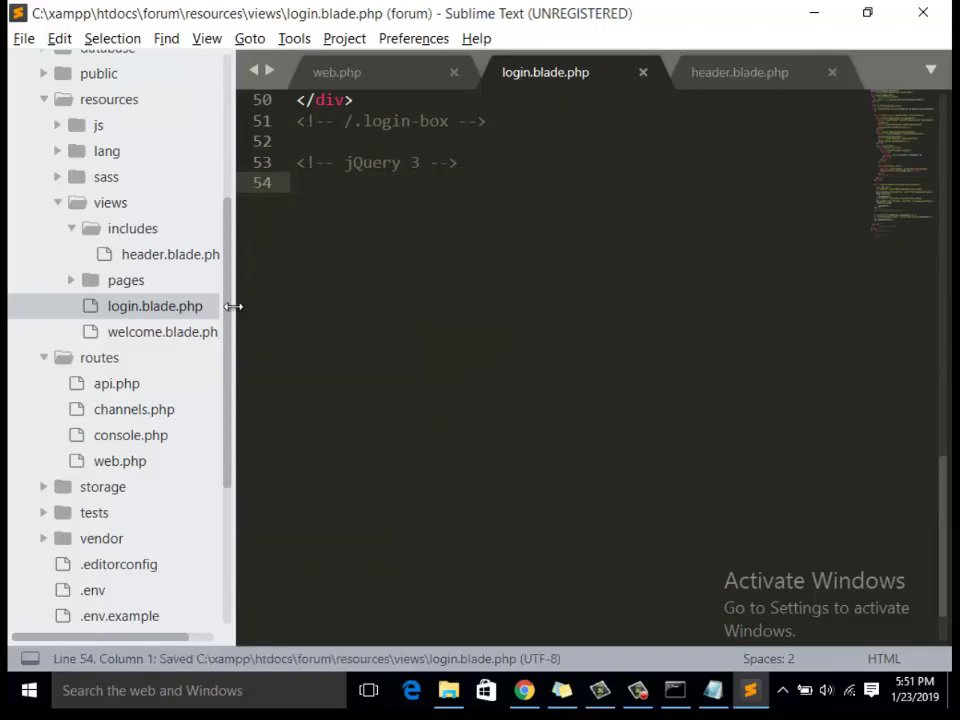
- Create footer.blade.php in the views/includes folder, paste the cut script block and closing tags into it, and save it
{"action": "right_click", "coordinate": [133, 229]}
{"action": "left_click", "coordinate": [189, 242]}
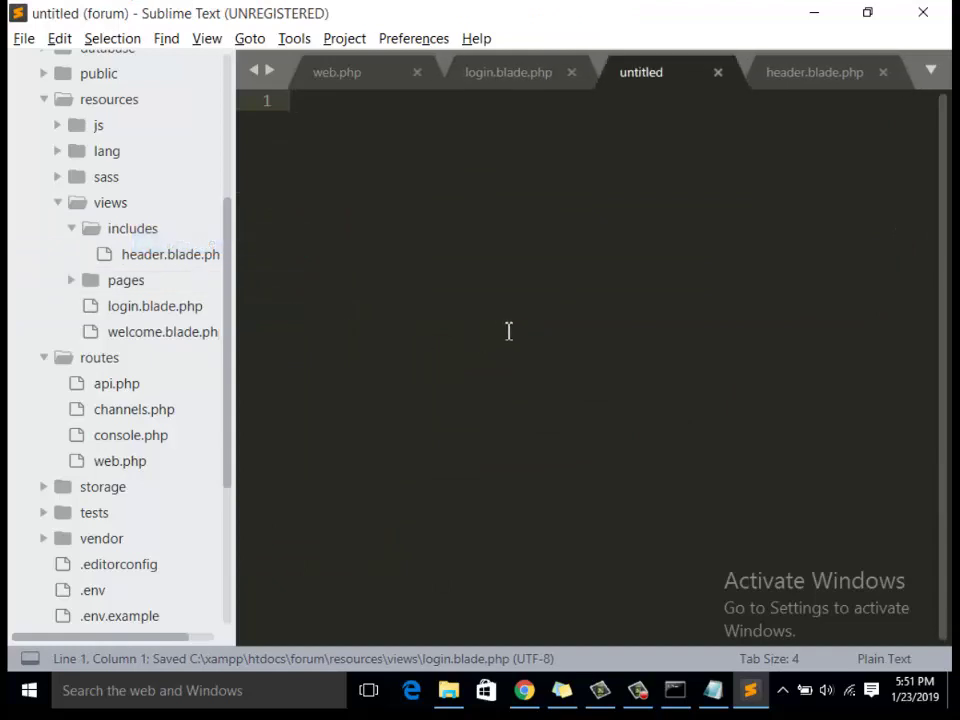
{"action": "key", "text": "ctrl+s"}
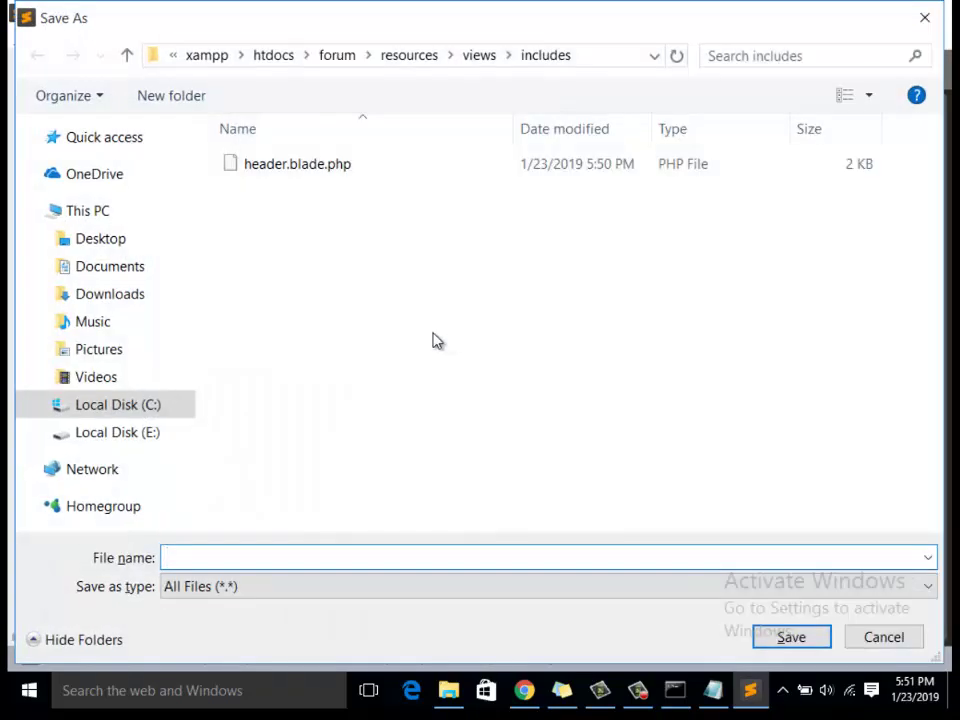
{"action": "type", "text": "footer.blade.php"}
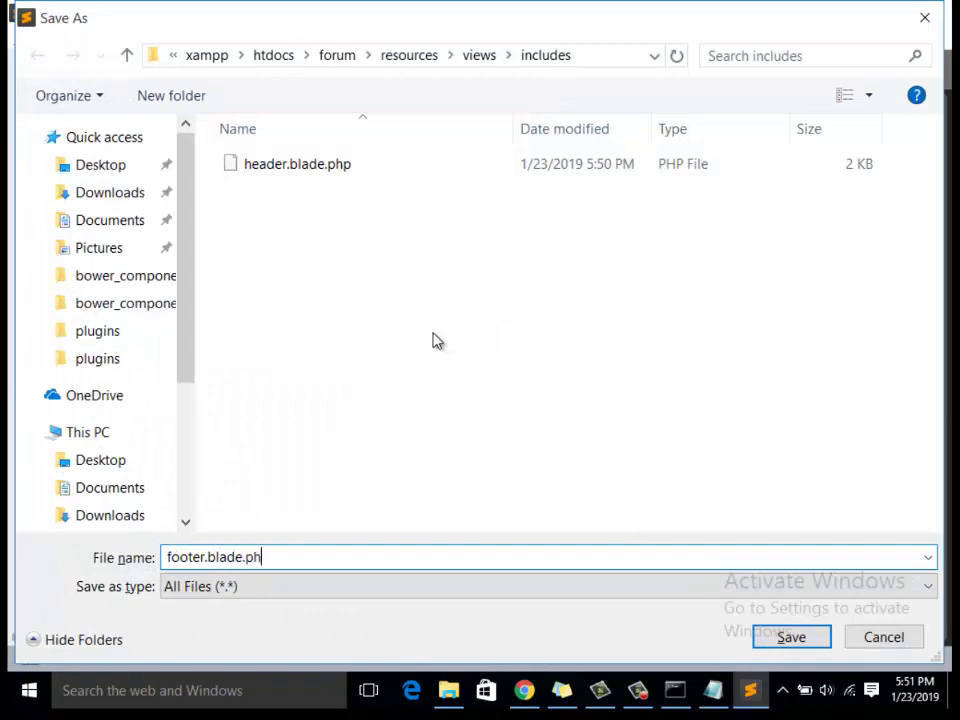
{"action": "key", "text": "Return"}
{"action": "key", "text": "ctrl+s"}
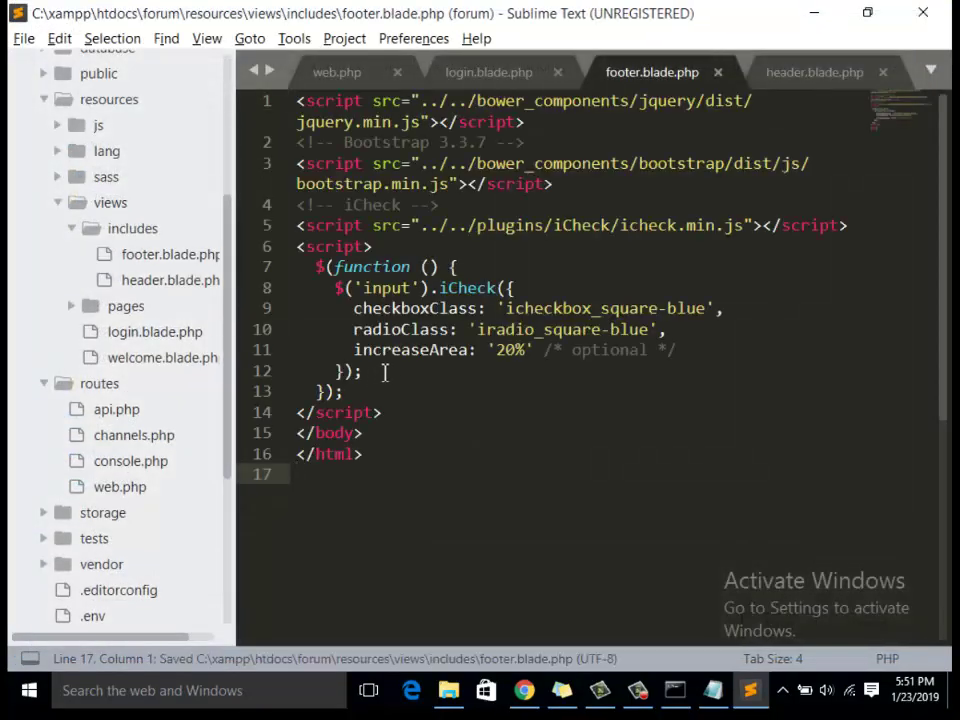
- Remove the '../../' prefix from the iCheck script path in footer.blade.php
{"action": "left_click", "coordinate": [476, 226]}
{"action": "key", "text": "BackSpace"}
{"action": "key", "text": "BackSpace"}
{"action": "key", "text": "BackSpace"}
{"action": "key", "text": "BackSpace"}
{"action": "key", "text": "BackSpace"}
{"action": "key", "text": "BackSpace"}
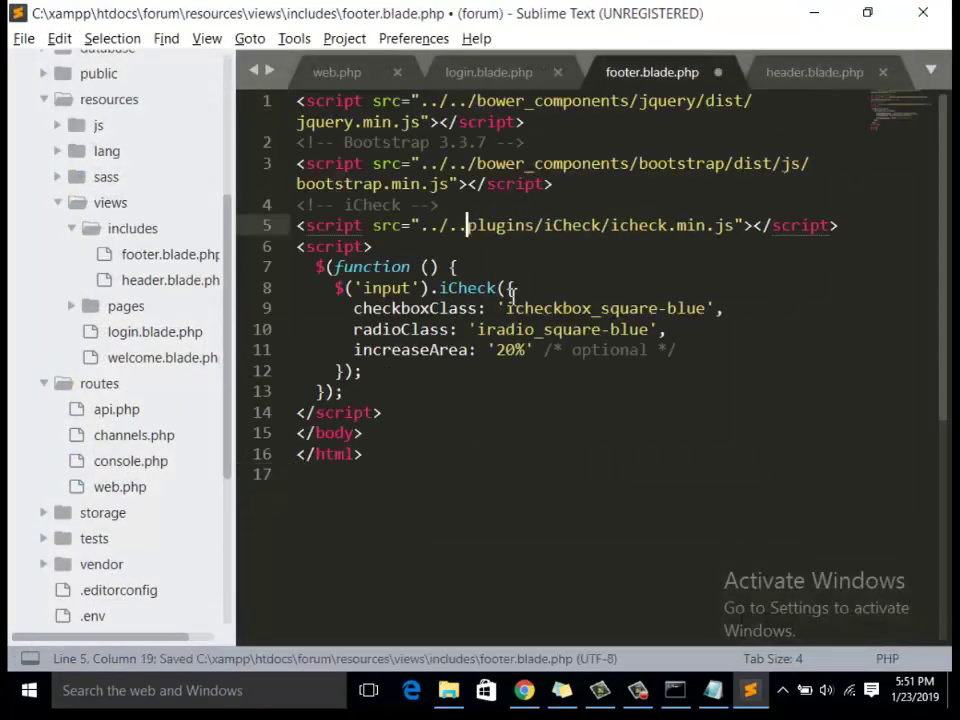
- Remove the '../../' prefix from the Bootstrap 3.3.7 script path in footer.blade.php
{"action": "left_click", "coordinate": [477, 163]}
{"action": "key", "text": "BackSpace"}
{"action": "key", "text": "BackSpace"}
{"action": "key", "text": "BackSpace"}
{"action": "key", "text": "BackSpace"}
{"action": "key", "text": "BackSpace"}
{"action": "key", "text": "BackSpace"}
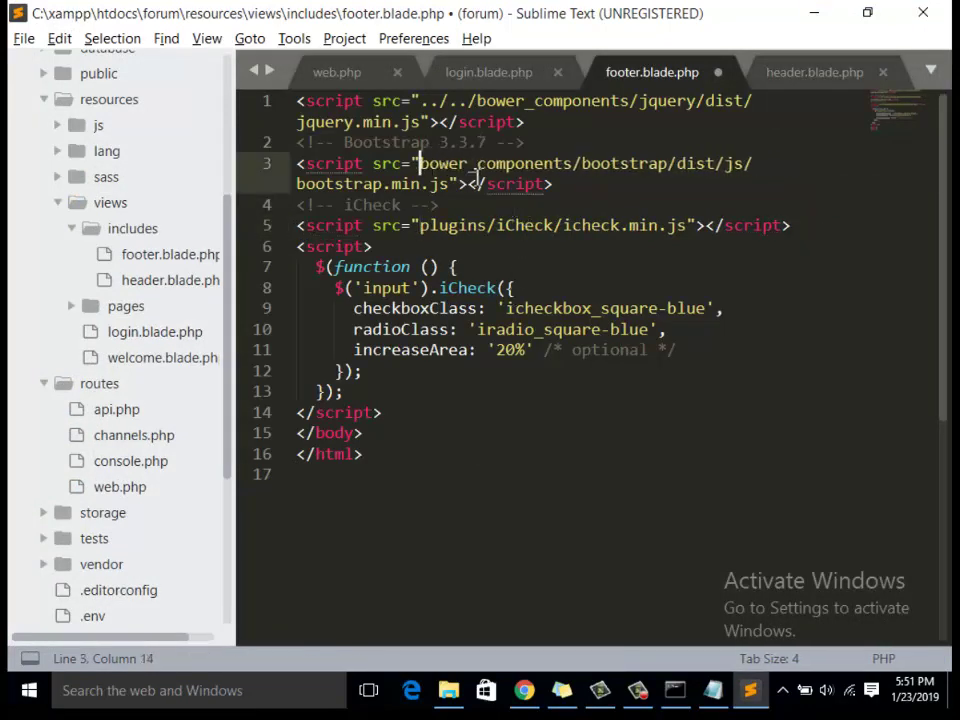
- Remove the '../../' prefix from the jQuery script path and save footer.blade.php
{"action": "left_click", "coordinate": [477, 101]}
{"action": "key", "text": "BackSpace"}
{"action": "key", "text": "BackSpace"}
{"action": "key", "text": "BackSpace"}
{"action": "key", "text": "BackSpace"}
{"action": "key", "text": "BackSpace"}
{"action": "key", "text": "BackSpace"}
{"action": "key", "text": "ctrl+s"}
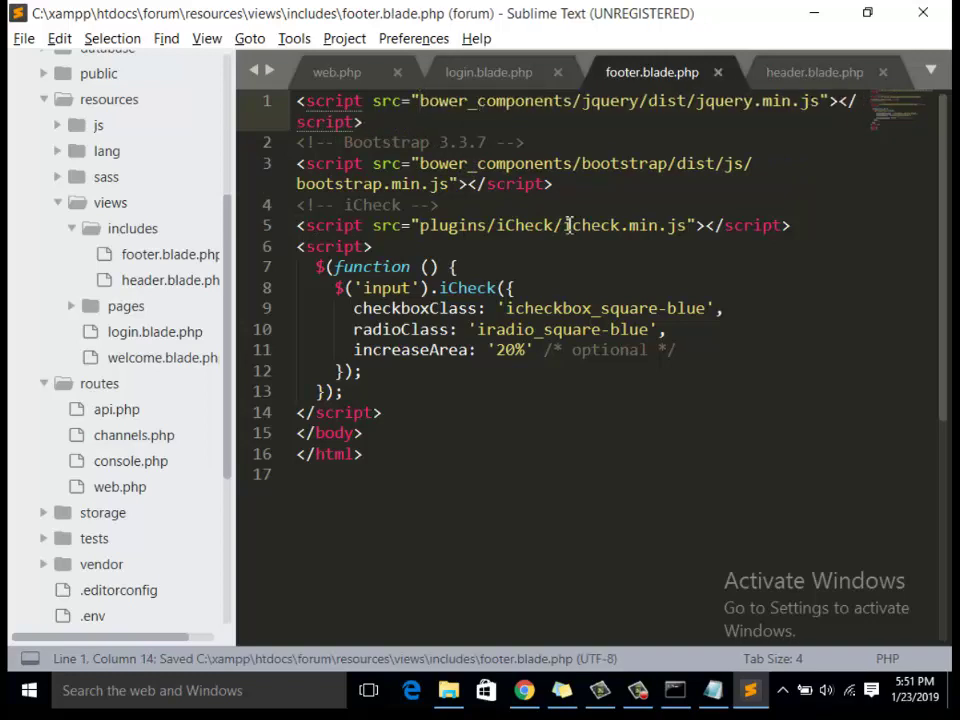
- Switch to Chrome, reload the forum login page, test the Sign In button, and return to the login page
{"action": "left_click", "coordinate": [524, 690]}
{"action": "left_click", "coordinate": [90, 52]}
{"action": "left_click", "coordinate": [416, 277]}
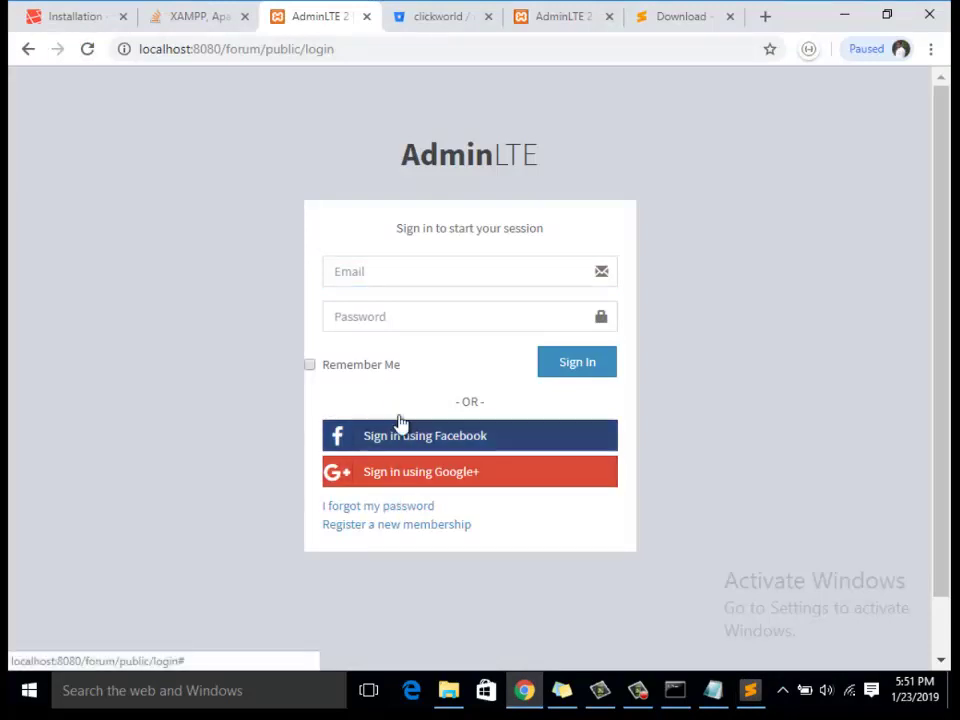
{"action": "left_click", "coordinate": [576, 368]}
{"action": "left_click", "coordinate": [28, 49]}
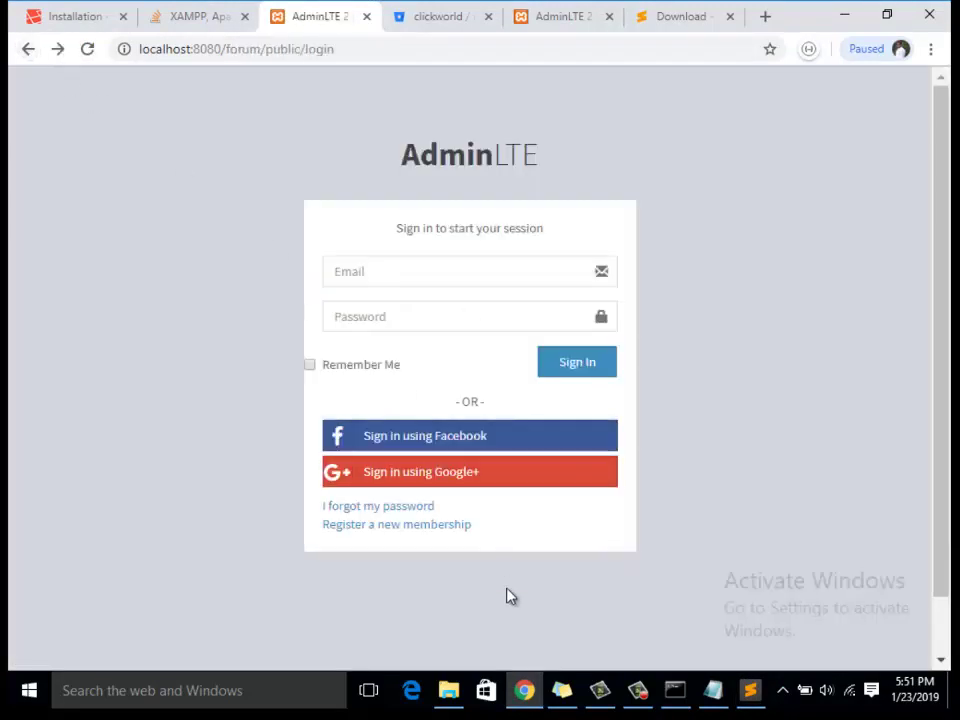
{"action": "left_click", "coordinate": [748, 692]}
{"action": "key", "text": "ctrl+s"}
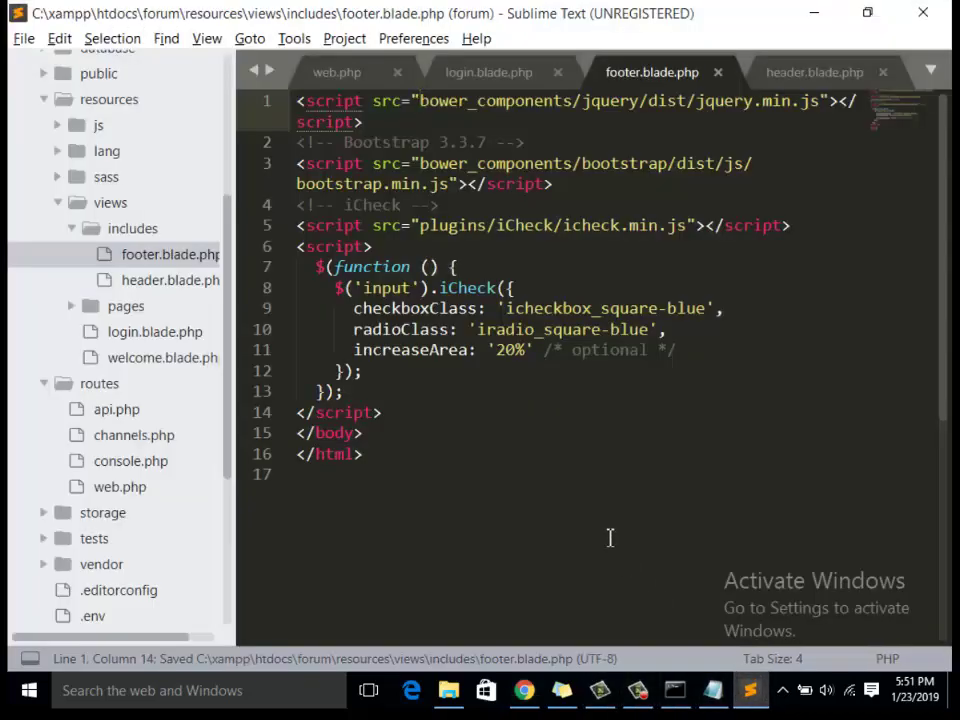
{"action": "left_click", "coordinate": [508, 71]}
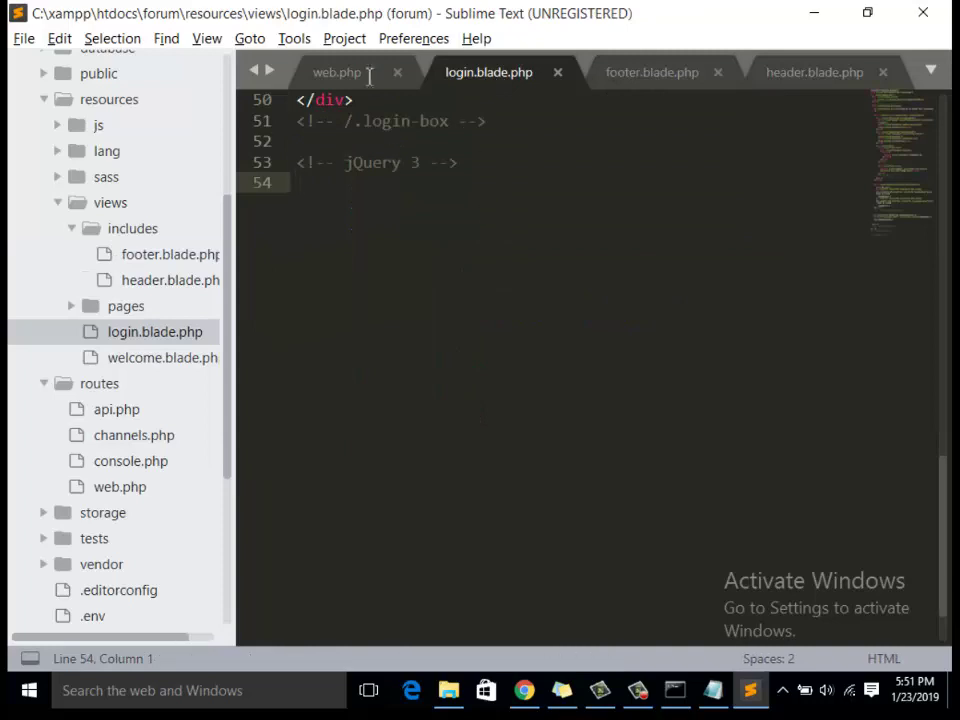
{"action": "key", "text": "ctrl+Page_Up"}
{"action": "left_click", "coordinate": [815, 76]}
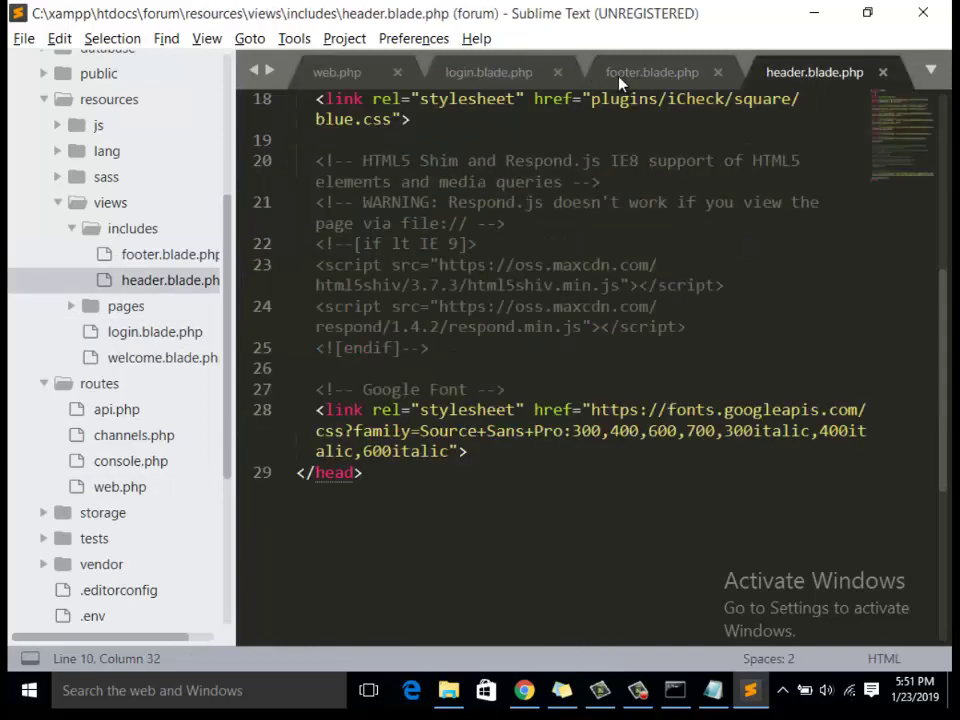
{"action": "left_click", "coordinate": [521, 76]}
{"action": "scroll", "coordinate": [495, 190], "scroll_direction": "up", "scroll_amount": 5}
{"action": "scroll", "coordinate": [470, 280], "scroll_direction": "down", "scroll_amount": 2}
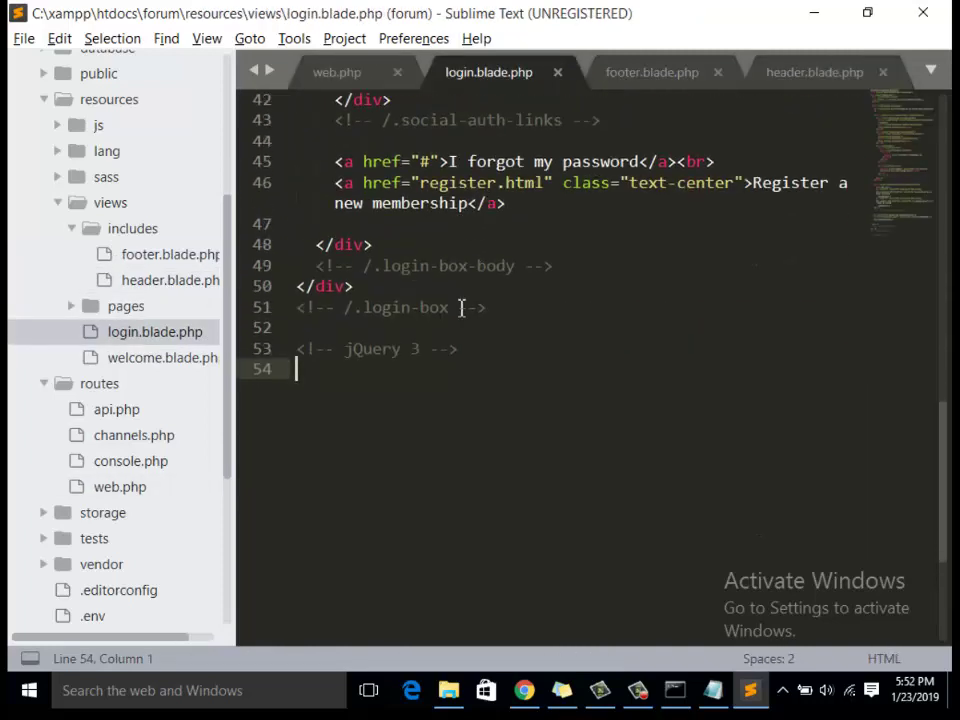
{"action": "type", "text": "@include('"}
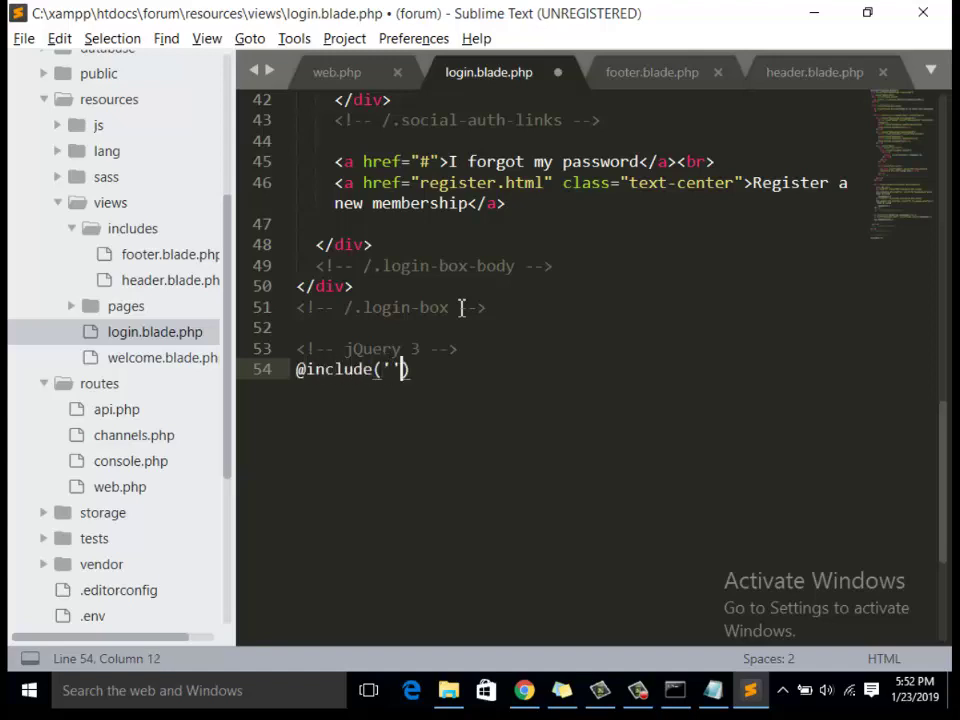
{"action": "type", "text": "includes"}
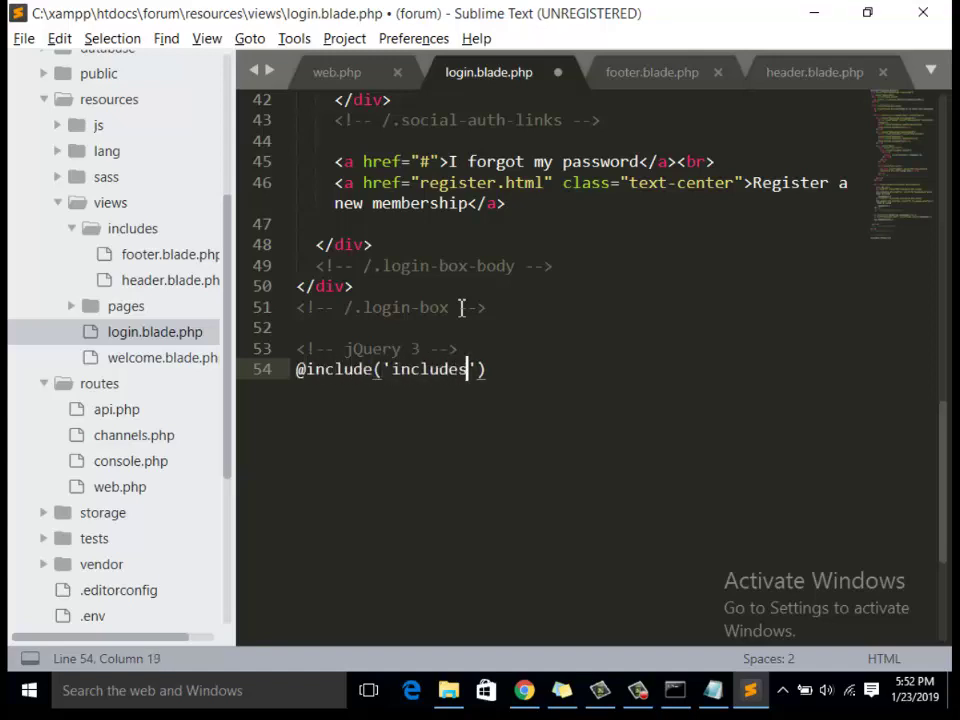
{"action": "type", "text": ".footer"}
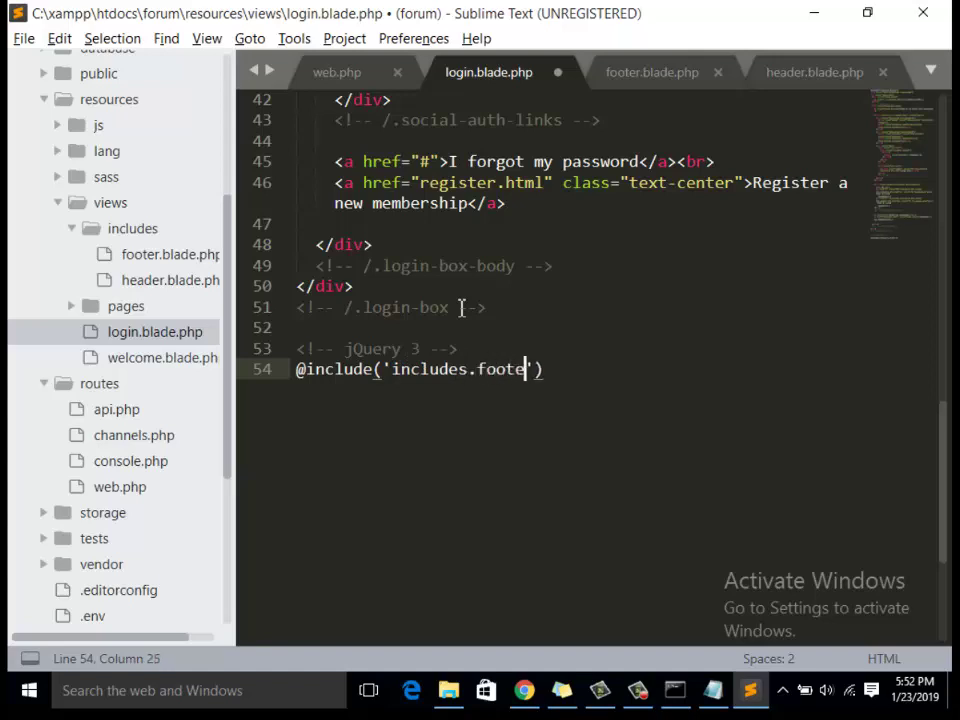
{"action": "key", "text": "ctrl+s"}
- Switch to Chrome, check the login page with the footer included, test Sign In, and return to the login page
{"action": "key", "text": "alt+Tab"}
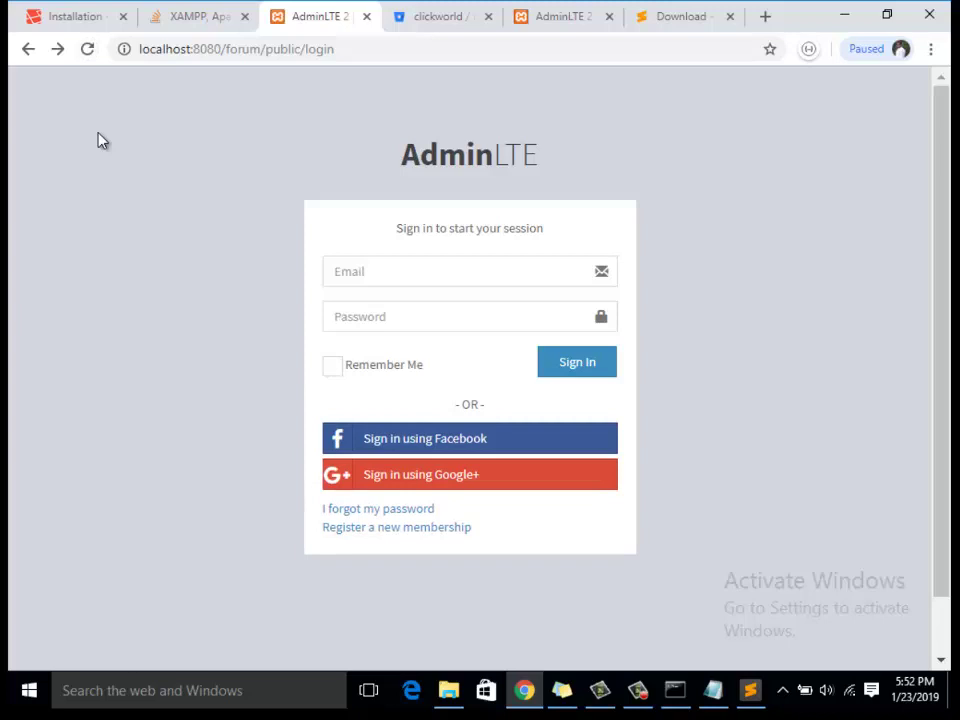
{"action": "left_click", "coordinate": [574, 366]}
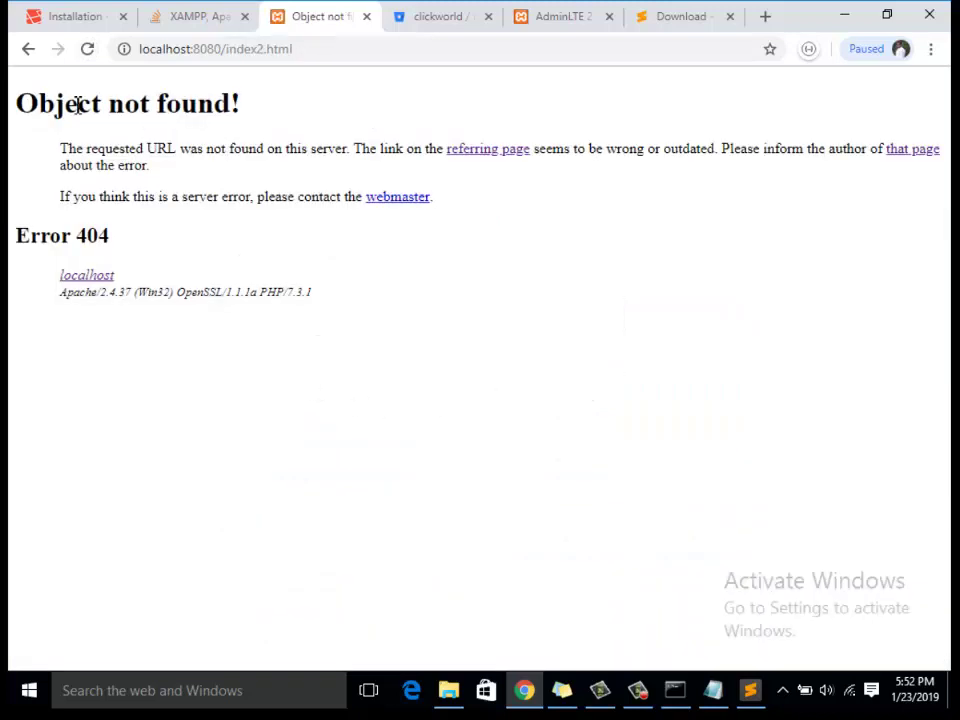
{"action": "left_click", "coordinate": [29, 49]}
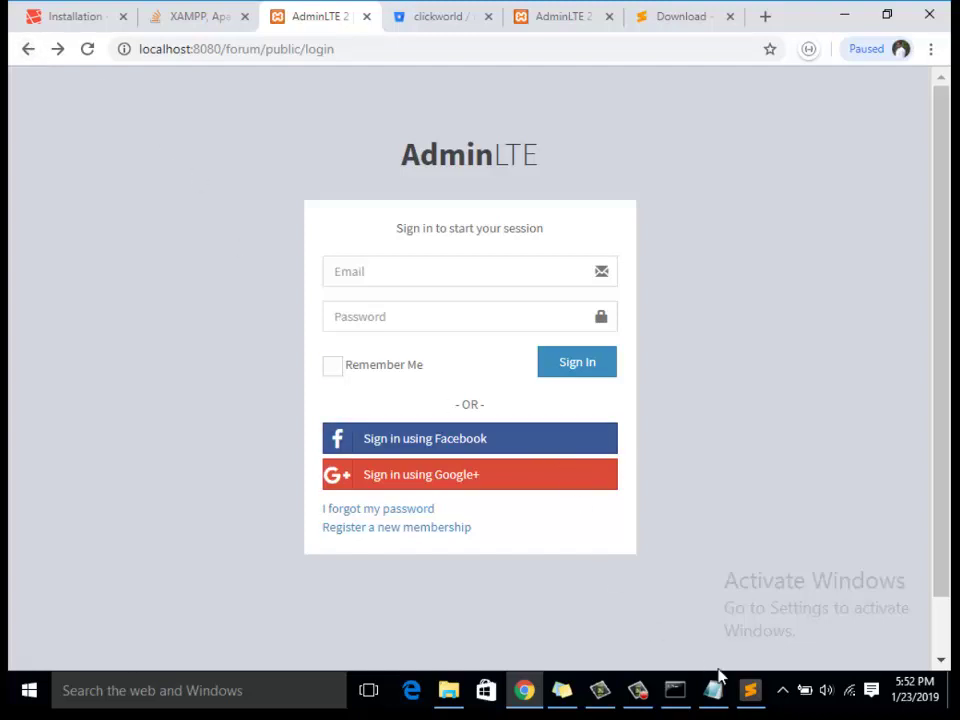
- Back in Sublime Text, browse the views/pages folder, open charts/chartjs.html, and examine its stylesheet links and header markup
{"action": "left_click", "coordinate": [750, 690]}
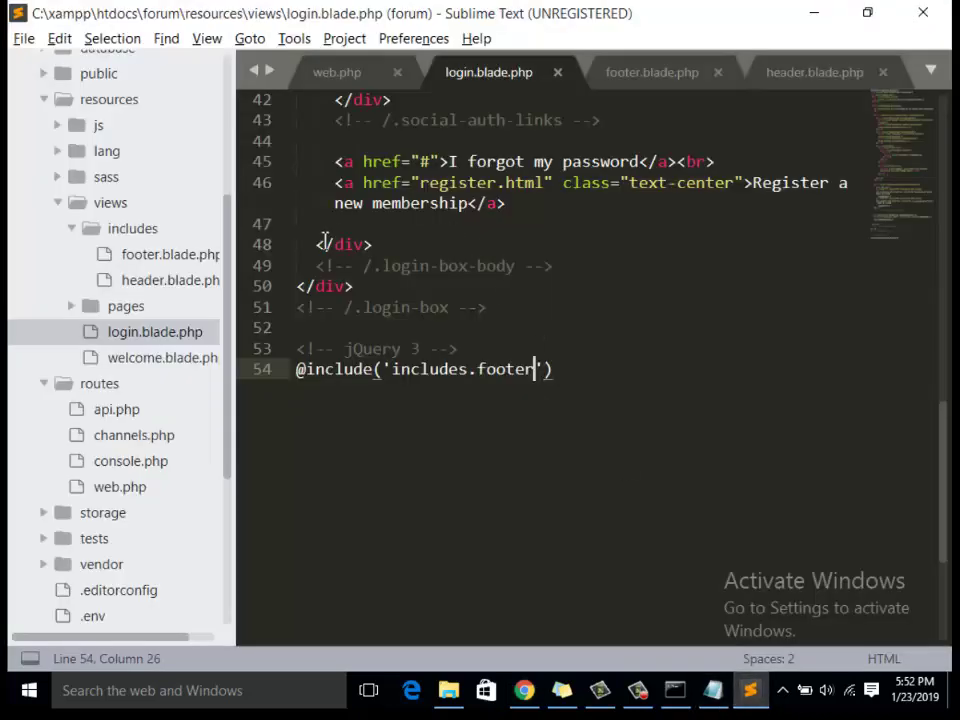
{"action": "left_click", "coordinate": [127, 308]}
{"action": "scroll", "coordinate": [133, 315], "scroll_direction": "down", "scroll_amount": 3}
{"action": "scroll", "coordinate": [96, 231], "scroll_direction": "down", "scroll_amount": 1}
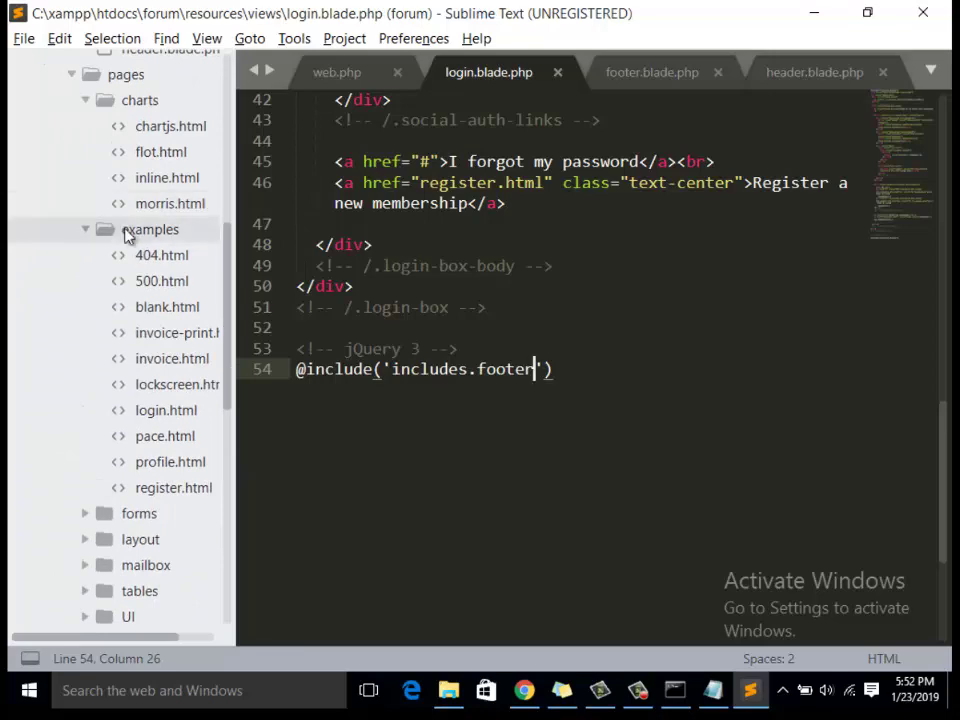
{"action": "left_click", "coordinate": [128, 231]}
{"action": "left_click", "coordinate": [142, 106]}
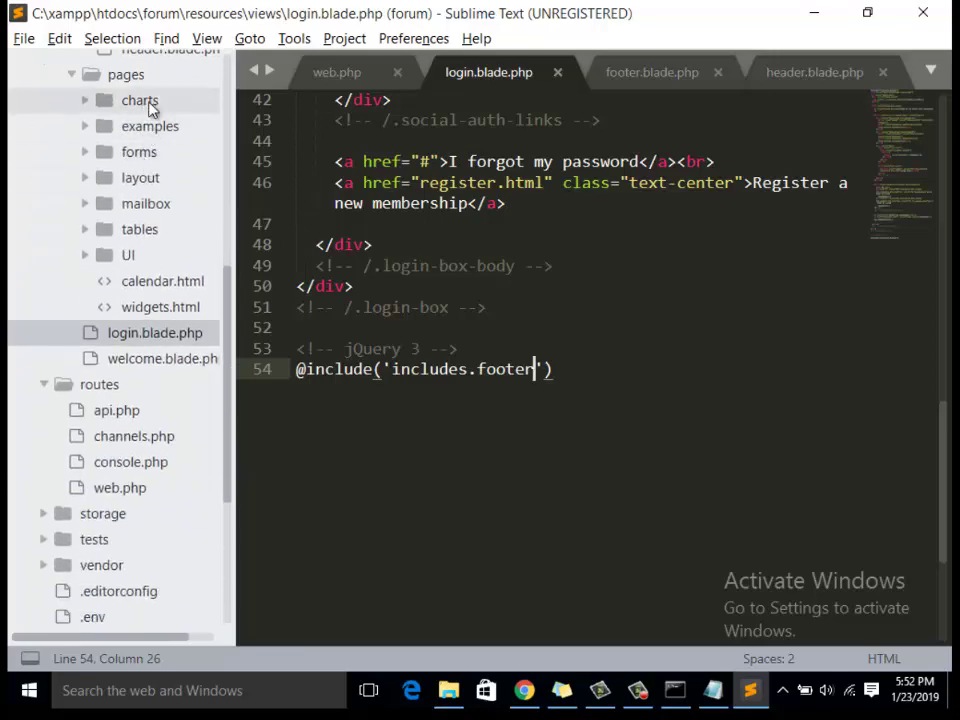
{"action": "left_click", "coordinate": [150, 100]}
{"action": "left_click", "coordinate": [150, 127]}
{"action": "scroll", "coordinate": [461, 343], "scroll_direction": "down", "scroll_amount": 11}
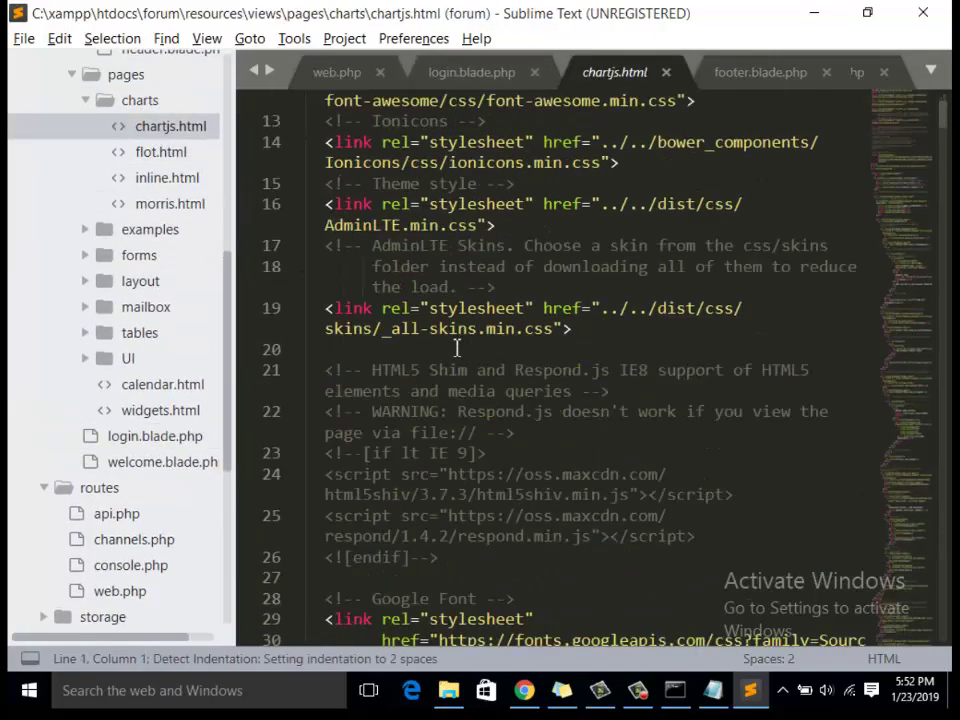
- Collapse the charts and pages folders in the project tree and look over the remaining views and routes files
{"action": "scroll", "coordinate": [178, 313], "scroll_direction": "up", "scroll_amount": 5}
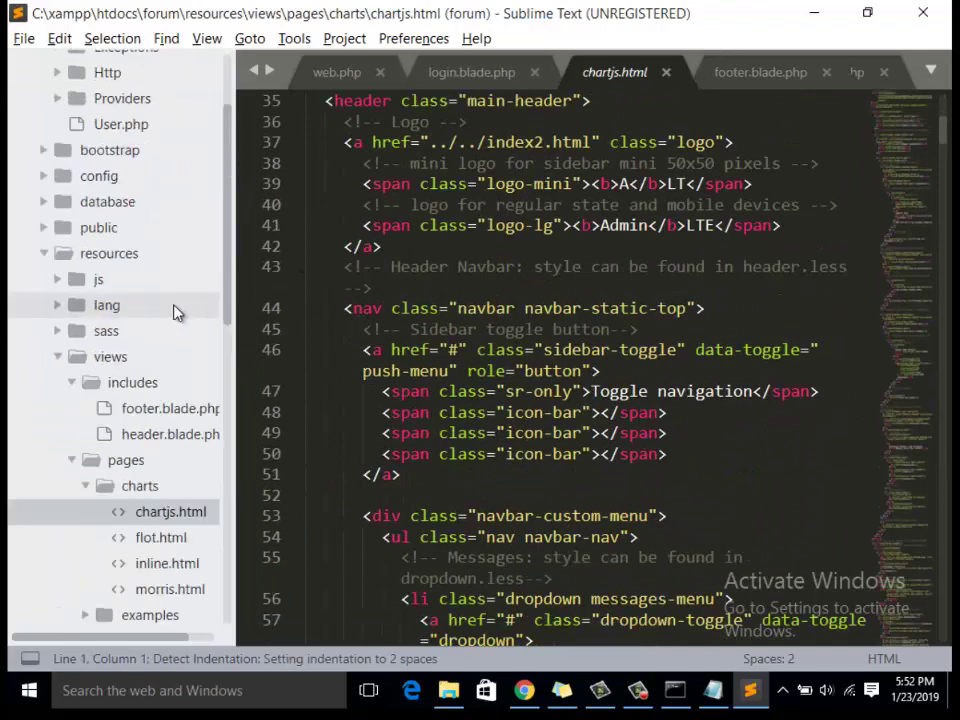
{"action": "scroll", "coordinate": [150, 399], "scroll_direction": "down", "scroll_amount": 2}
{"action": "left_click", "coordinate": [118, 338]}
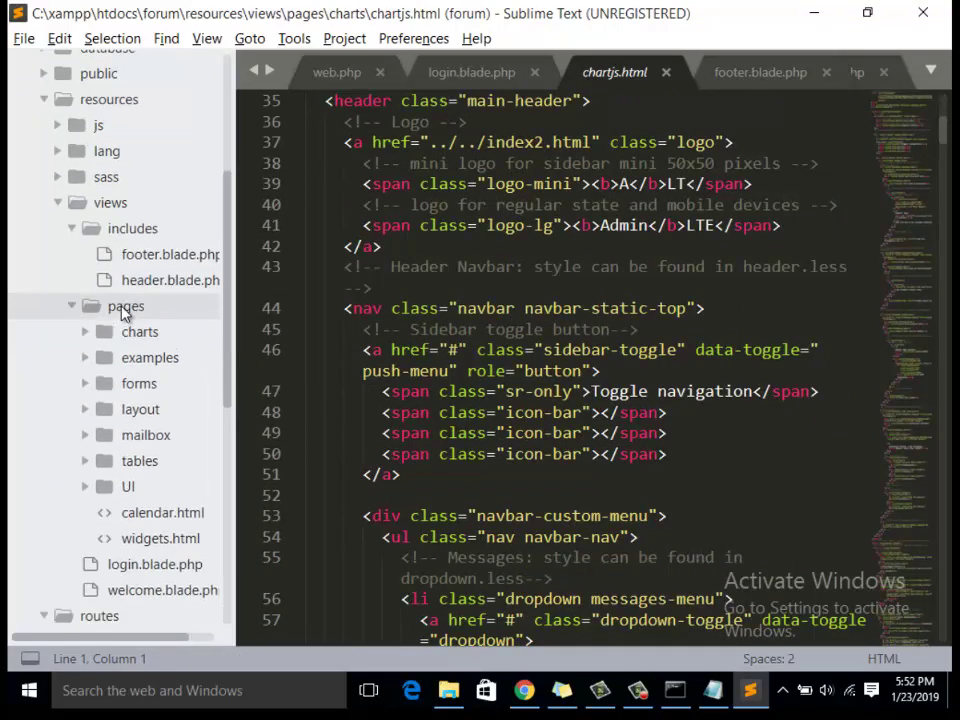
{"action": "left_click", "coordinate": [118, 306]}
{"action": "scroll", "coordinate": [125, 370], "scroll_direction": "down", "scroll_amount": 2}
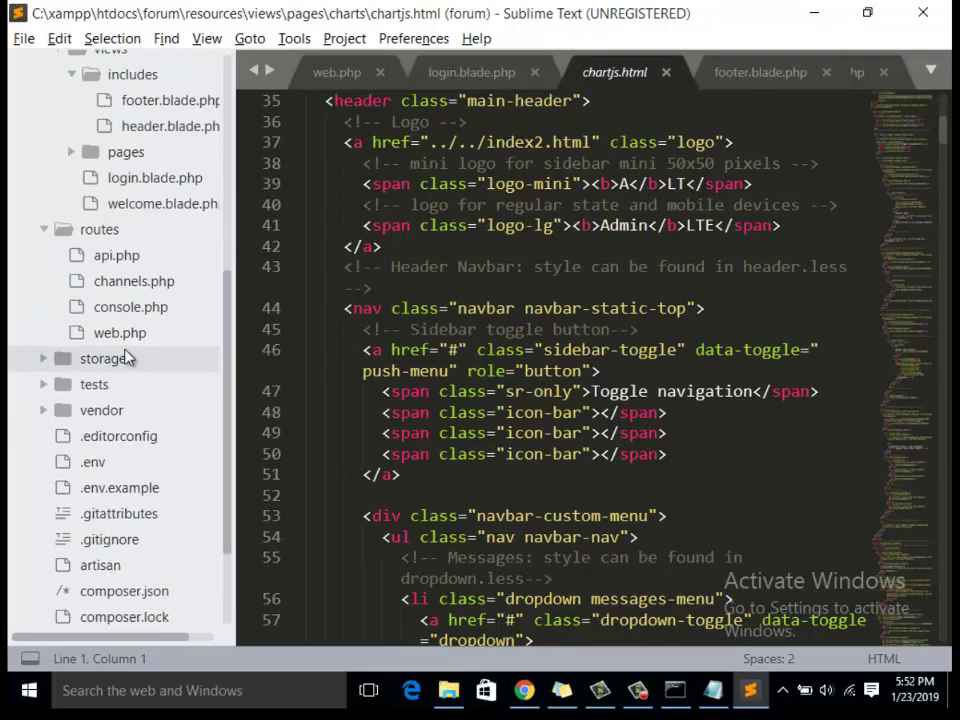
{"action": "scroll", "coordinate": [128, 358], "scroll_direction": "up", "scroll_amount": 2}
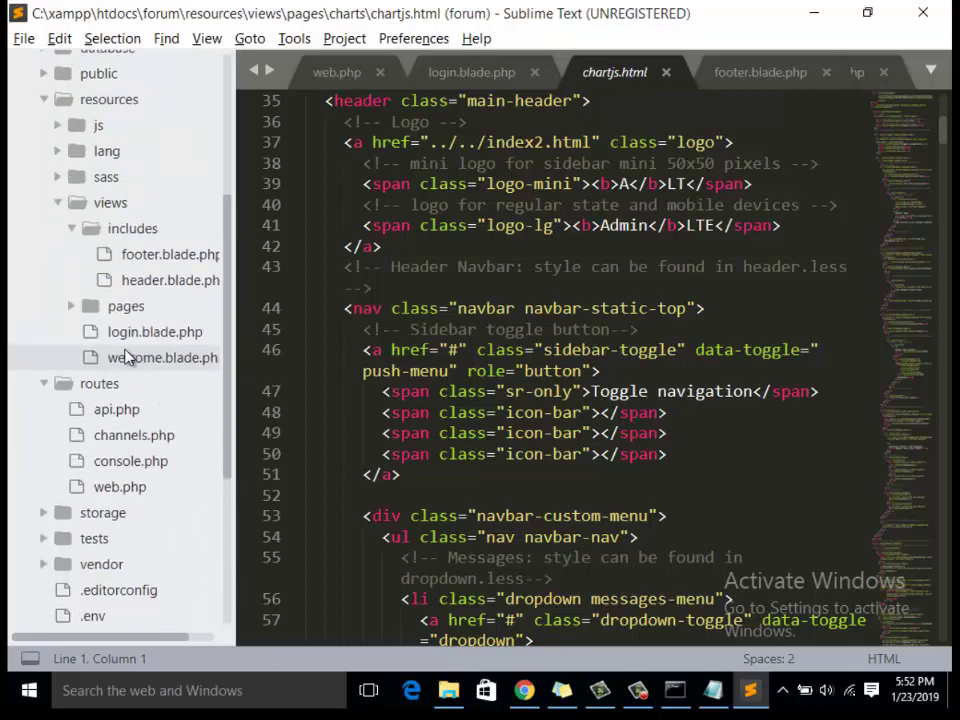